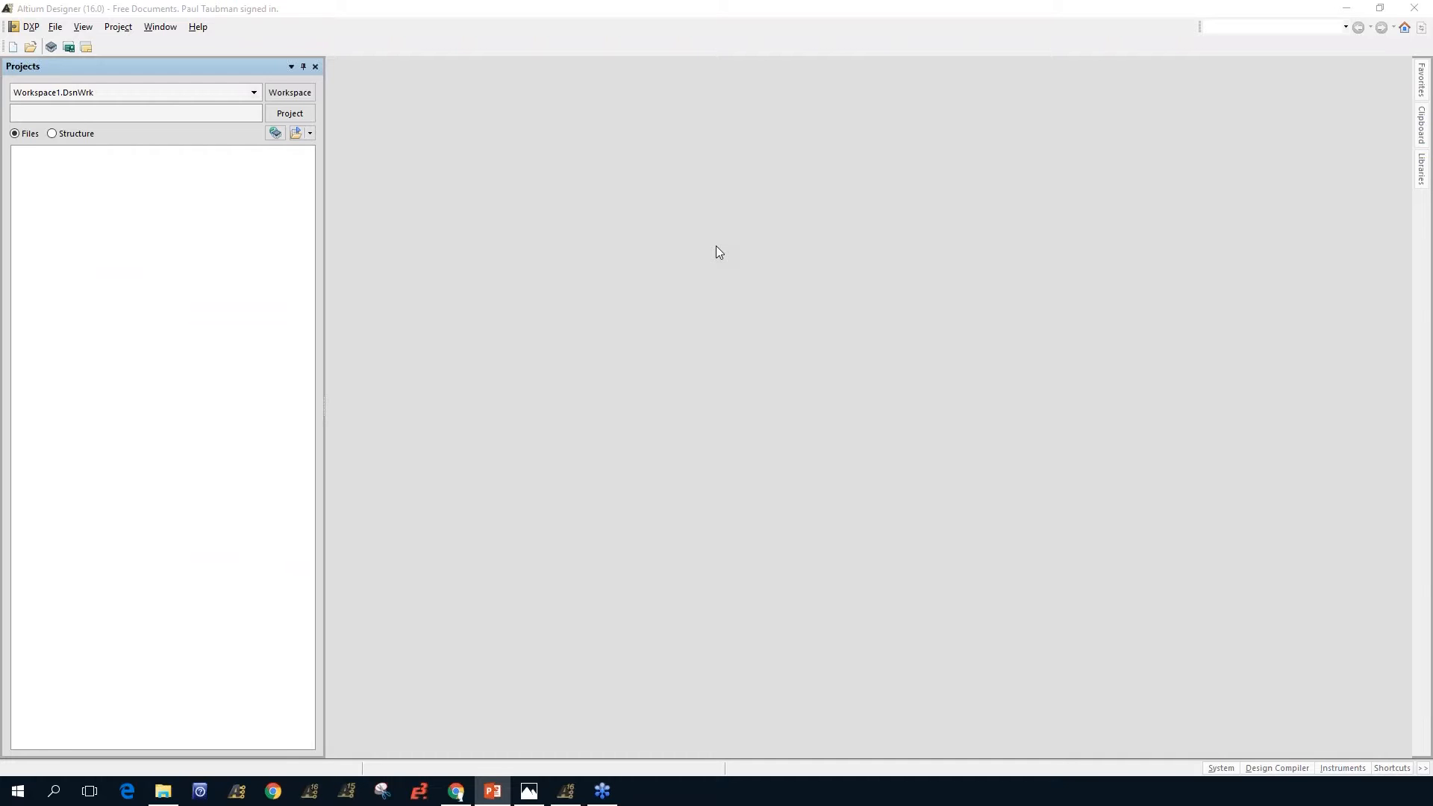
Step: Restore the Default desktop layout and close the Storage Manager and Files panel groups
click(262, 226)
click(83, 27)
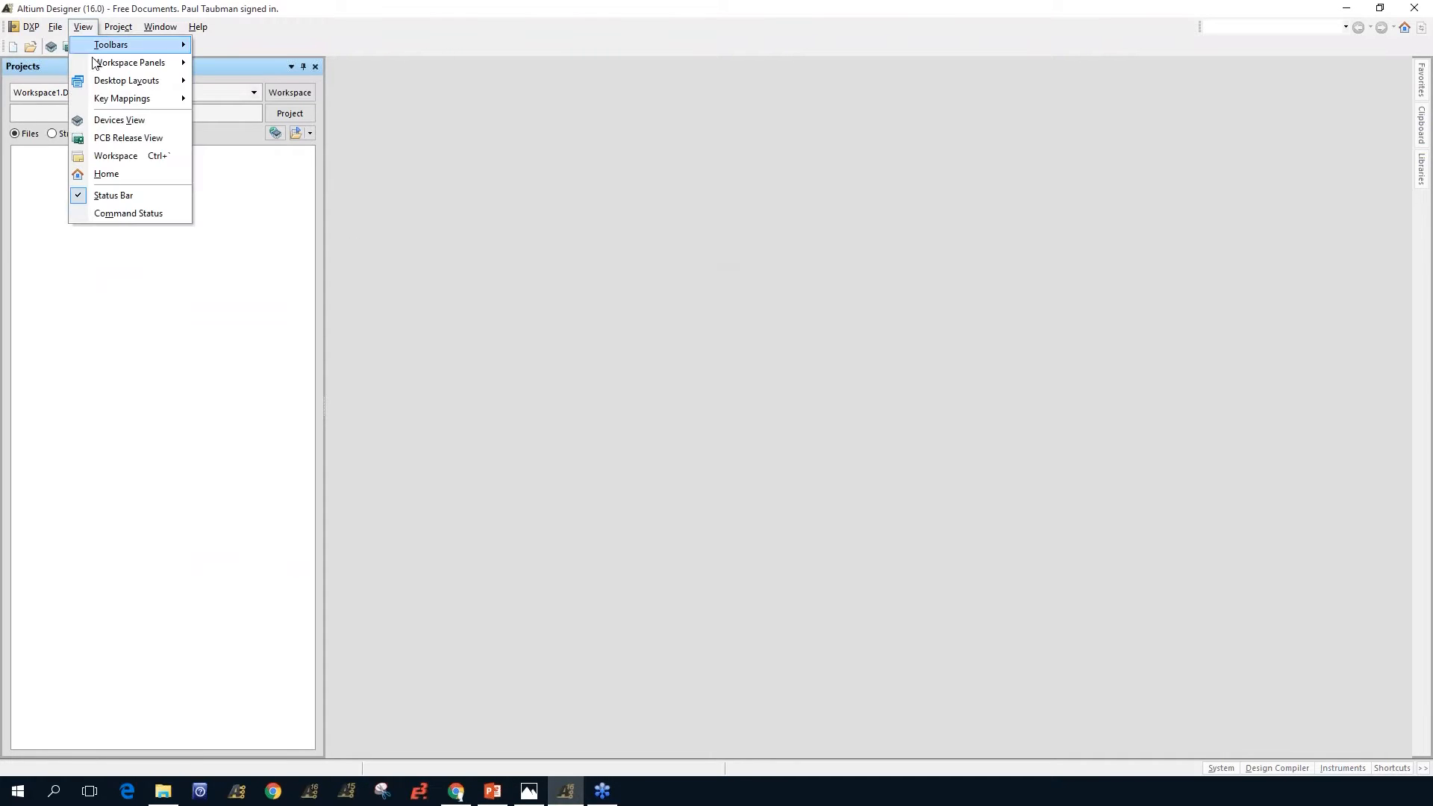
mouse_move(112, 85)
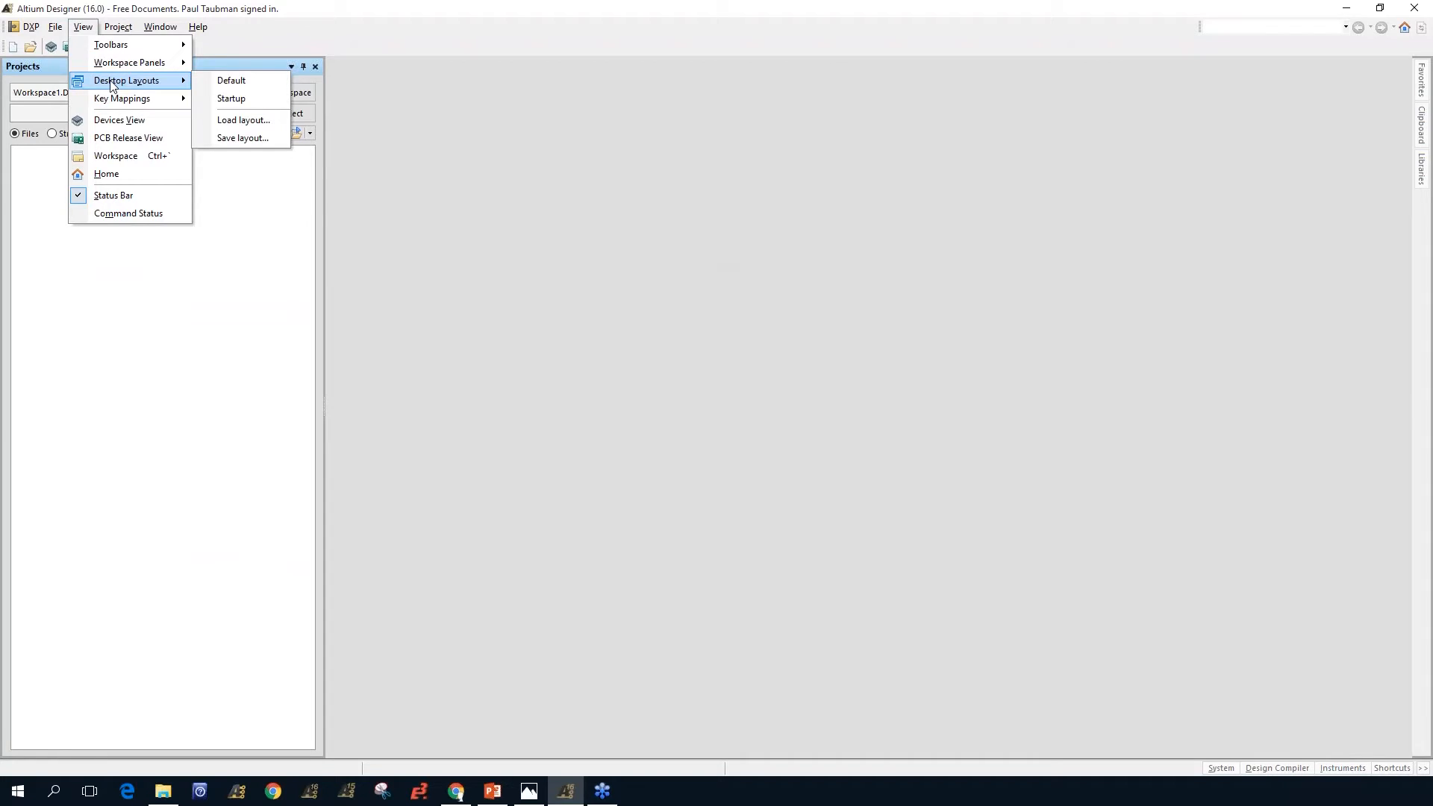
click(224, 81)
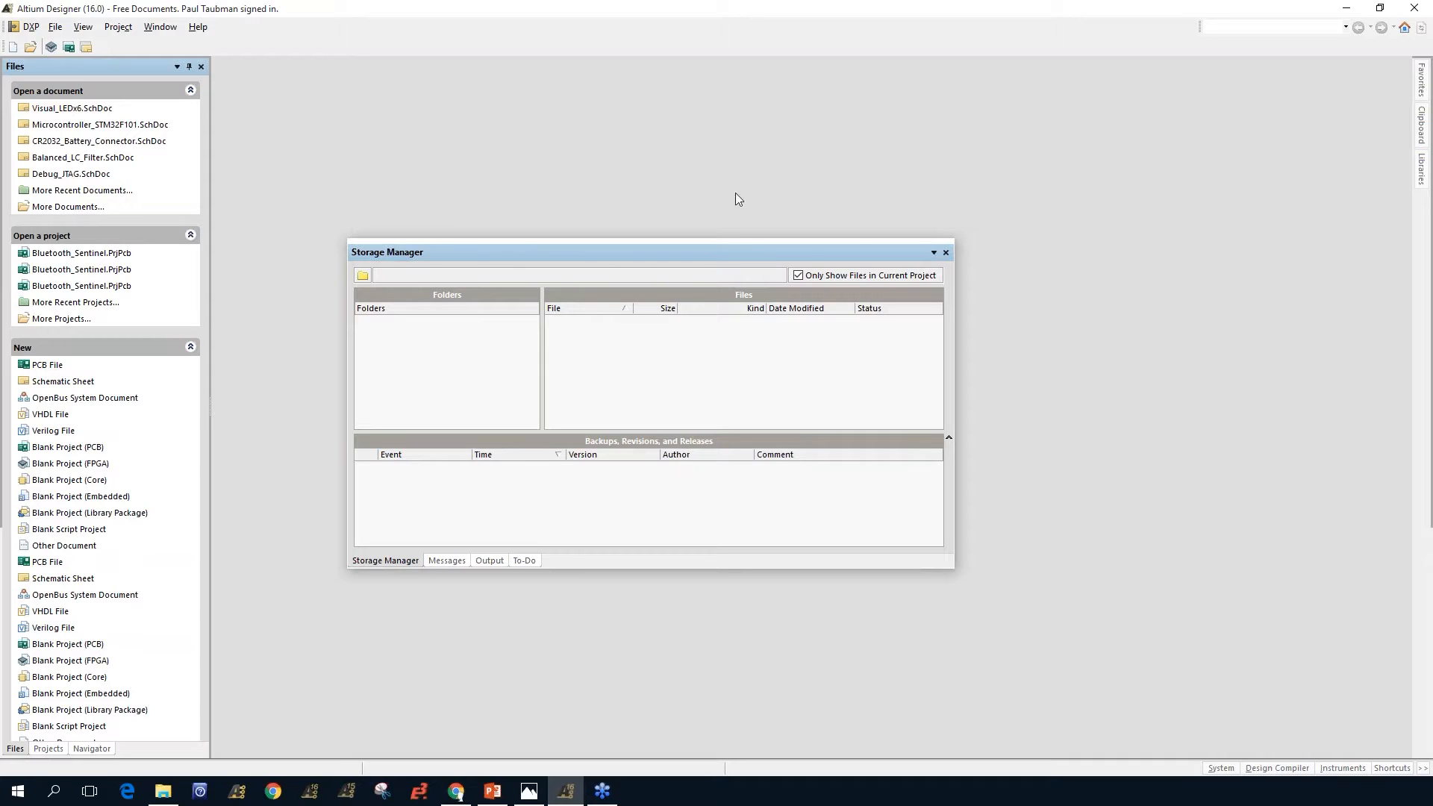
click(946, 253)
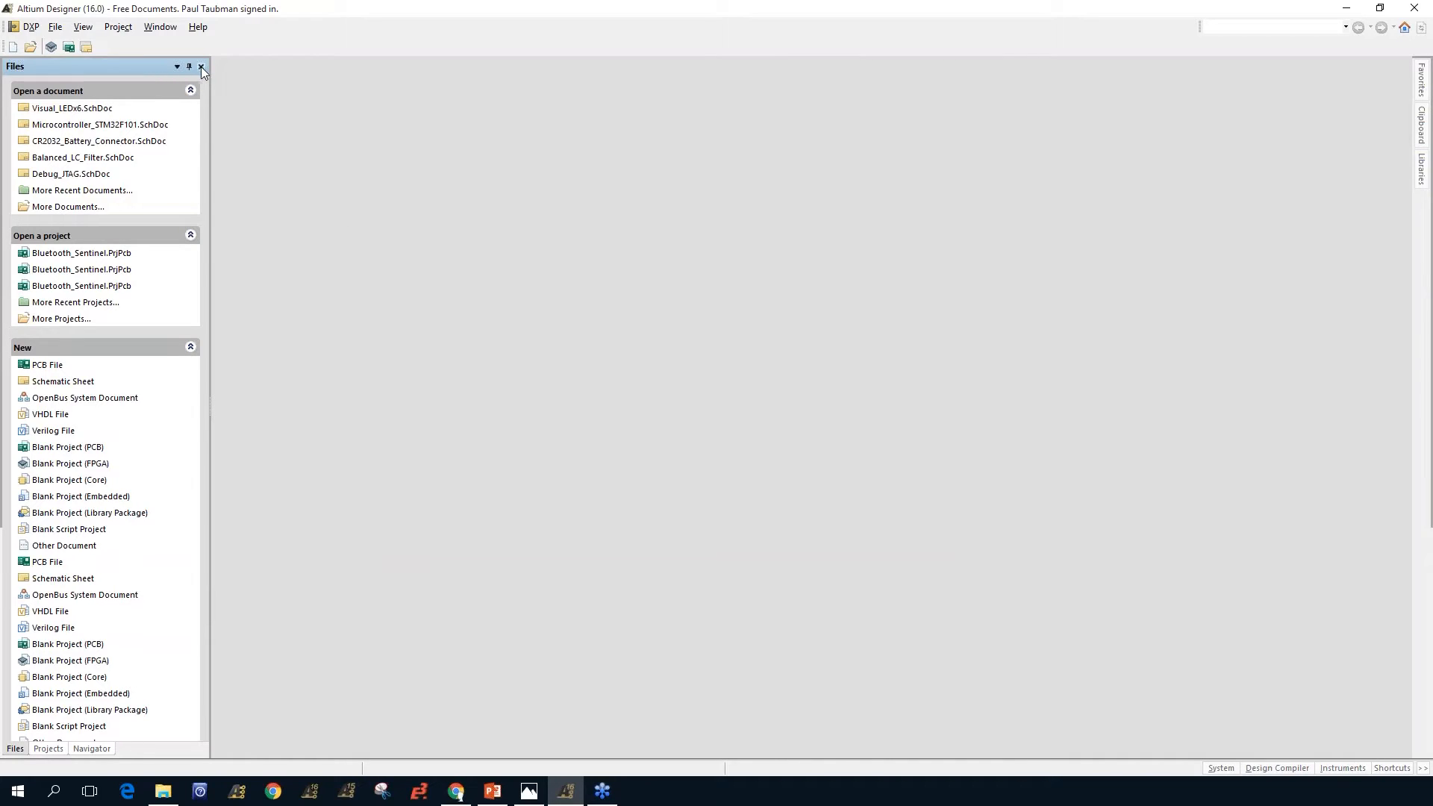
click(201, 66)
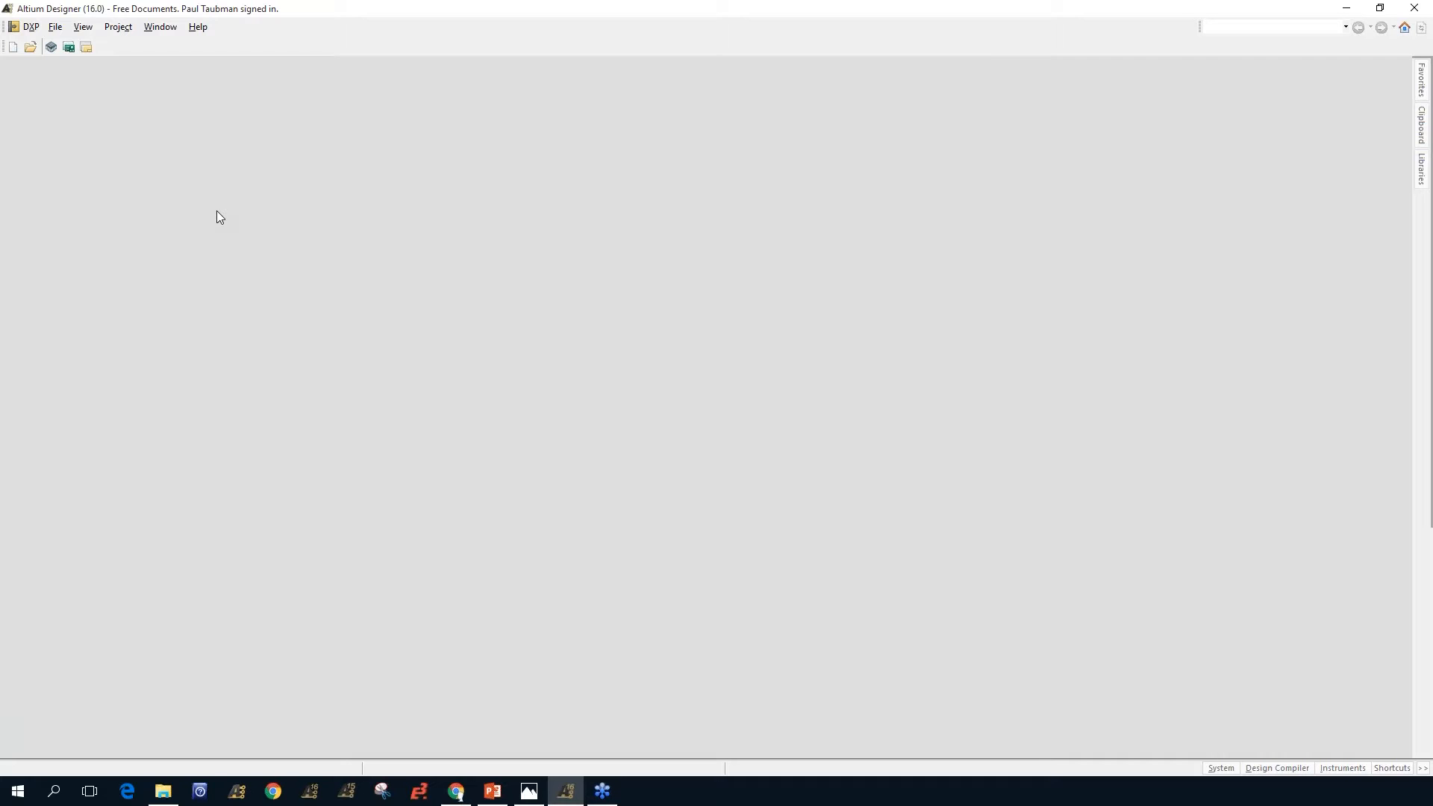
Step: Switch to File Explorer and delete the Workspace folder from Public Documents\Altium\AD16
click(163, 791)
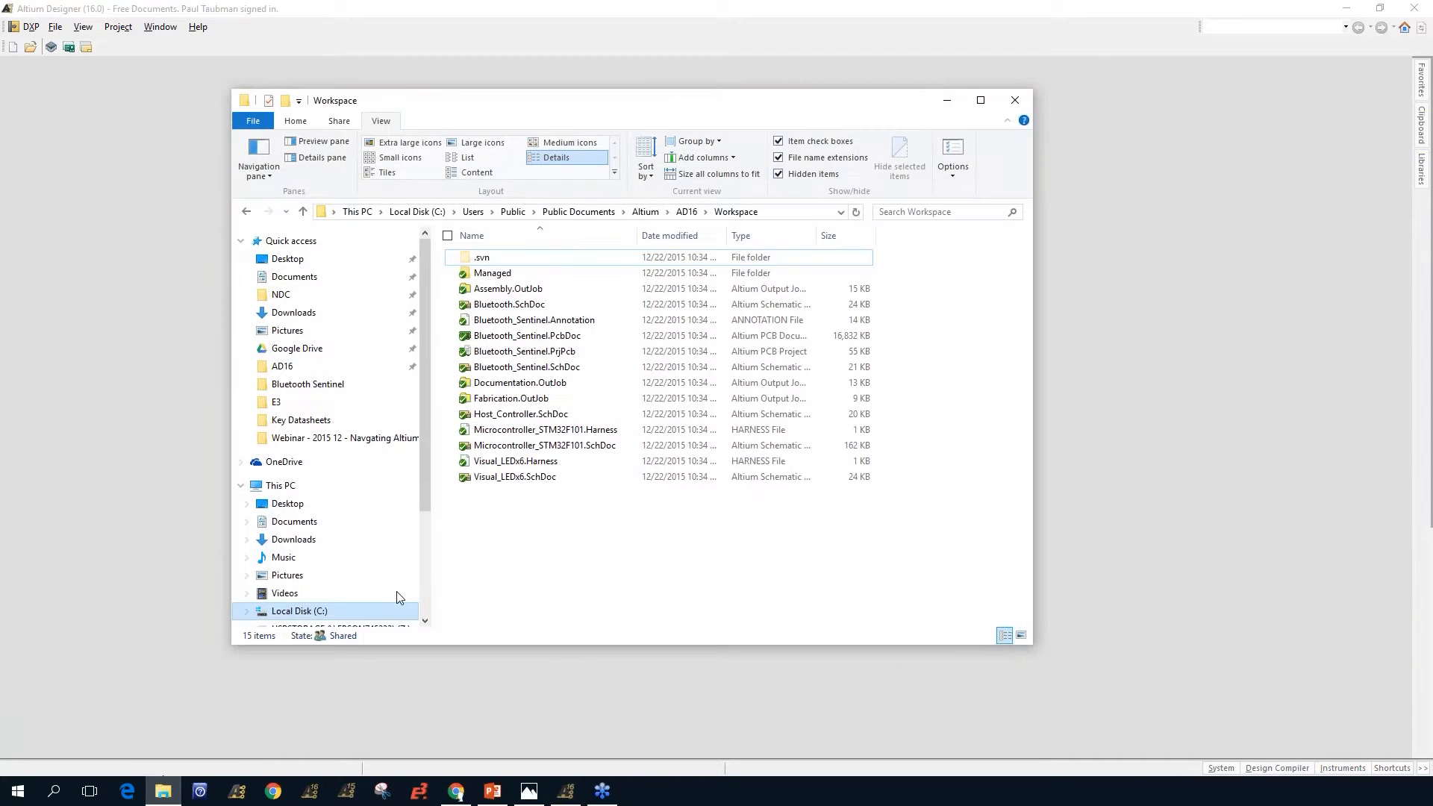
click(685, 212)
click(646, 214)
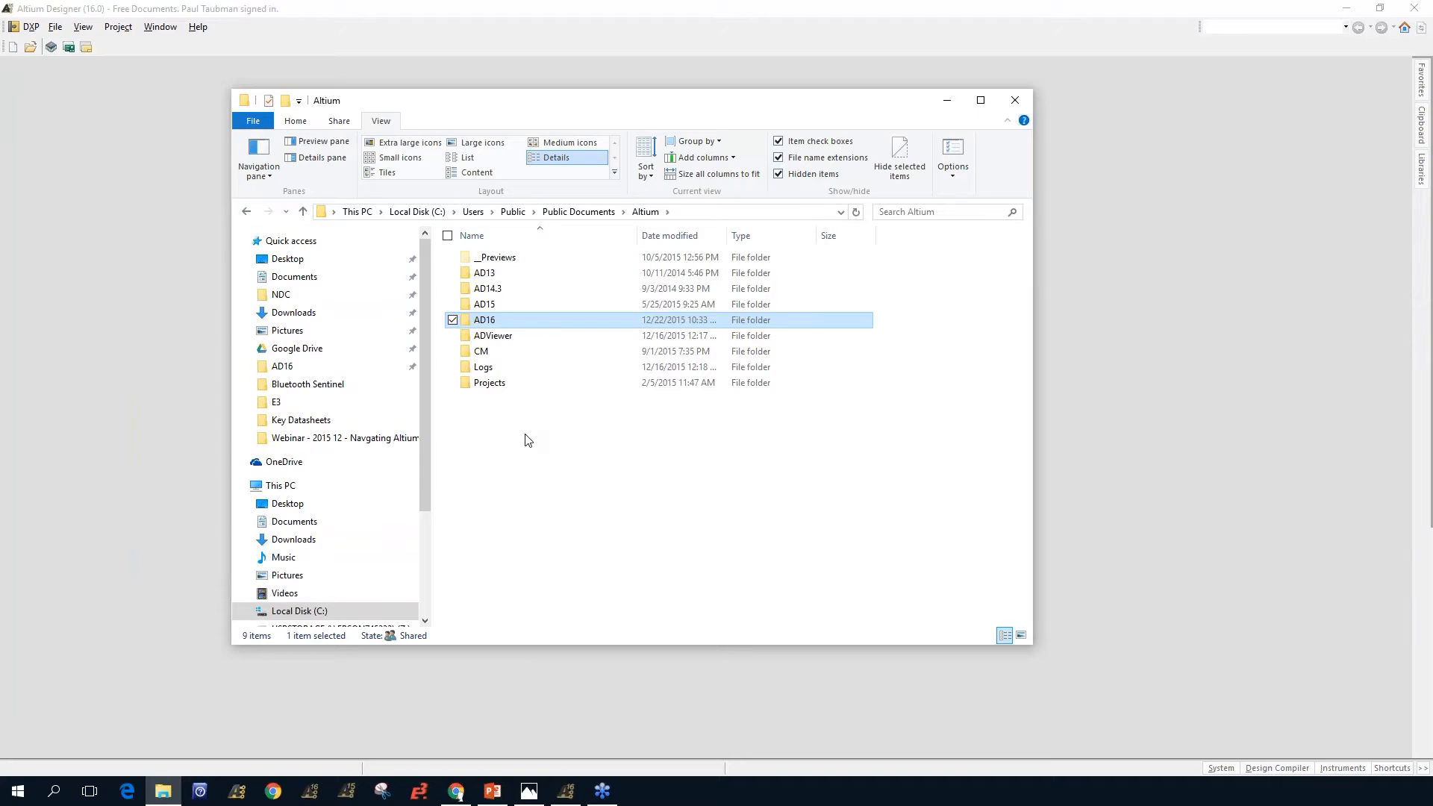
double_click(482, 327)
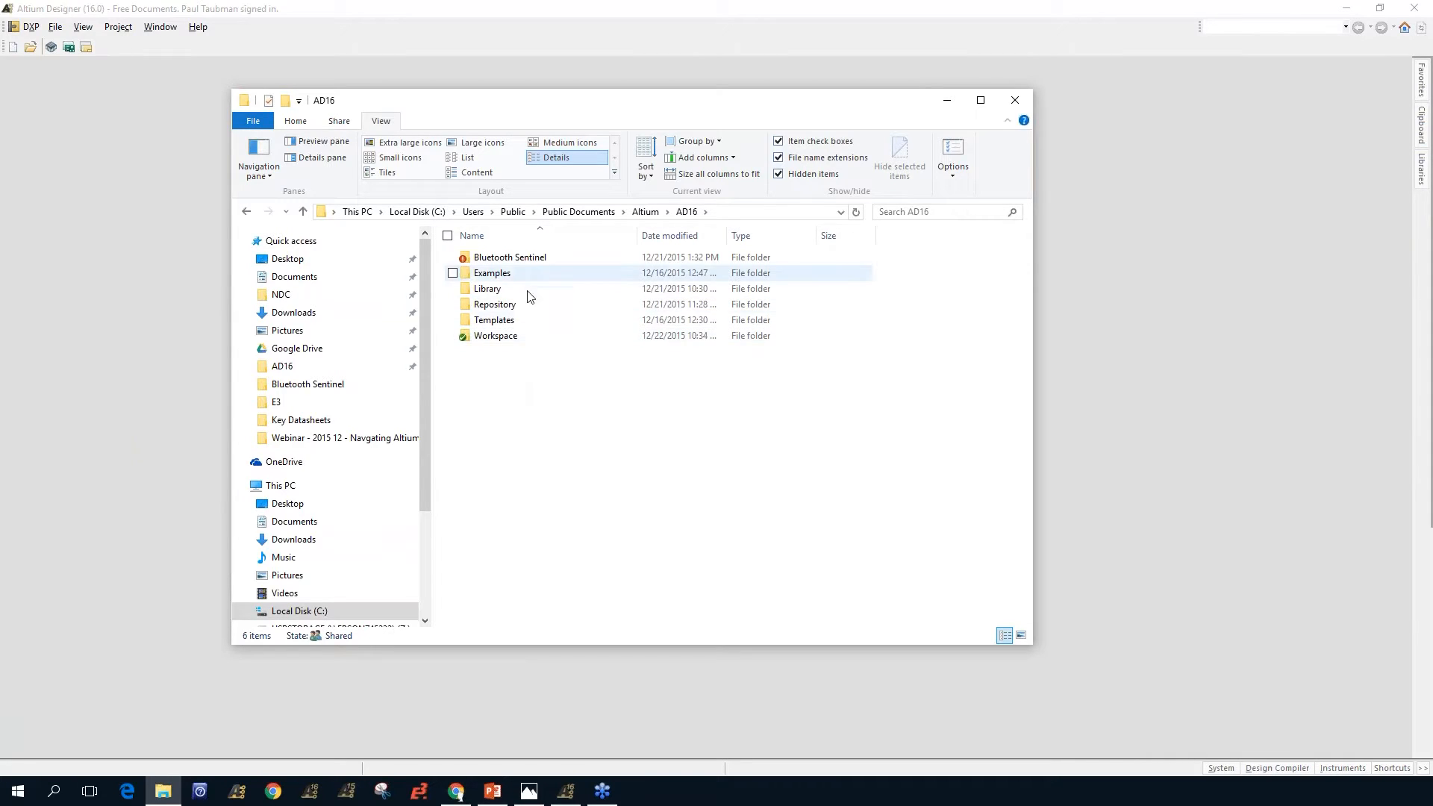
click(514, 342)
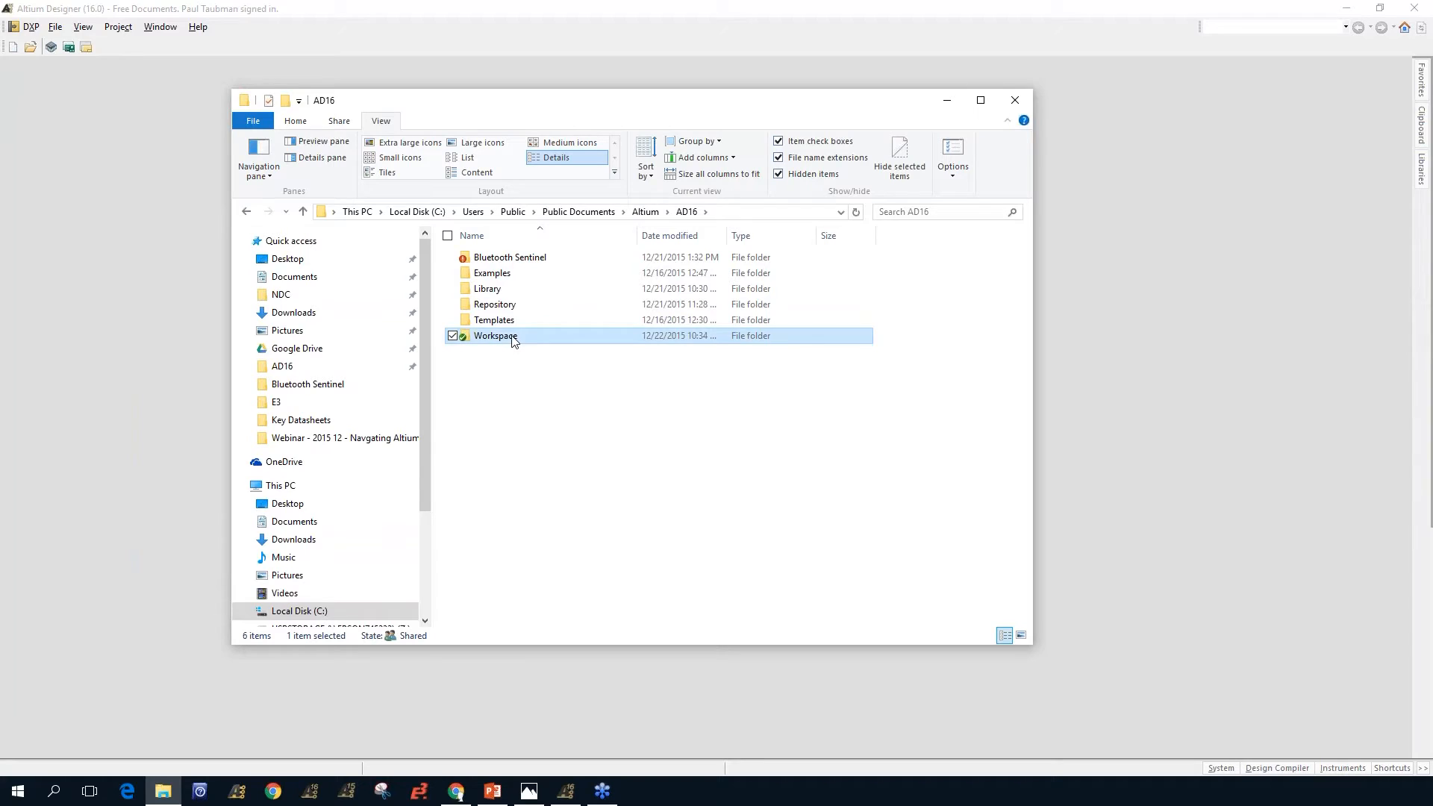
key(Delete)
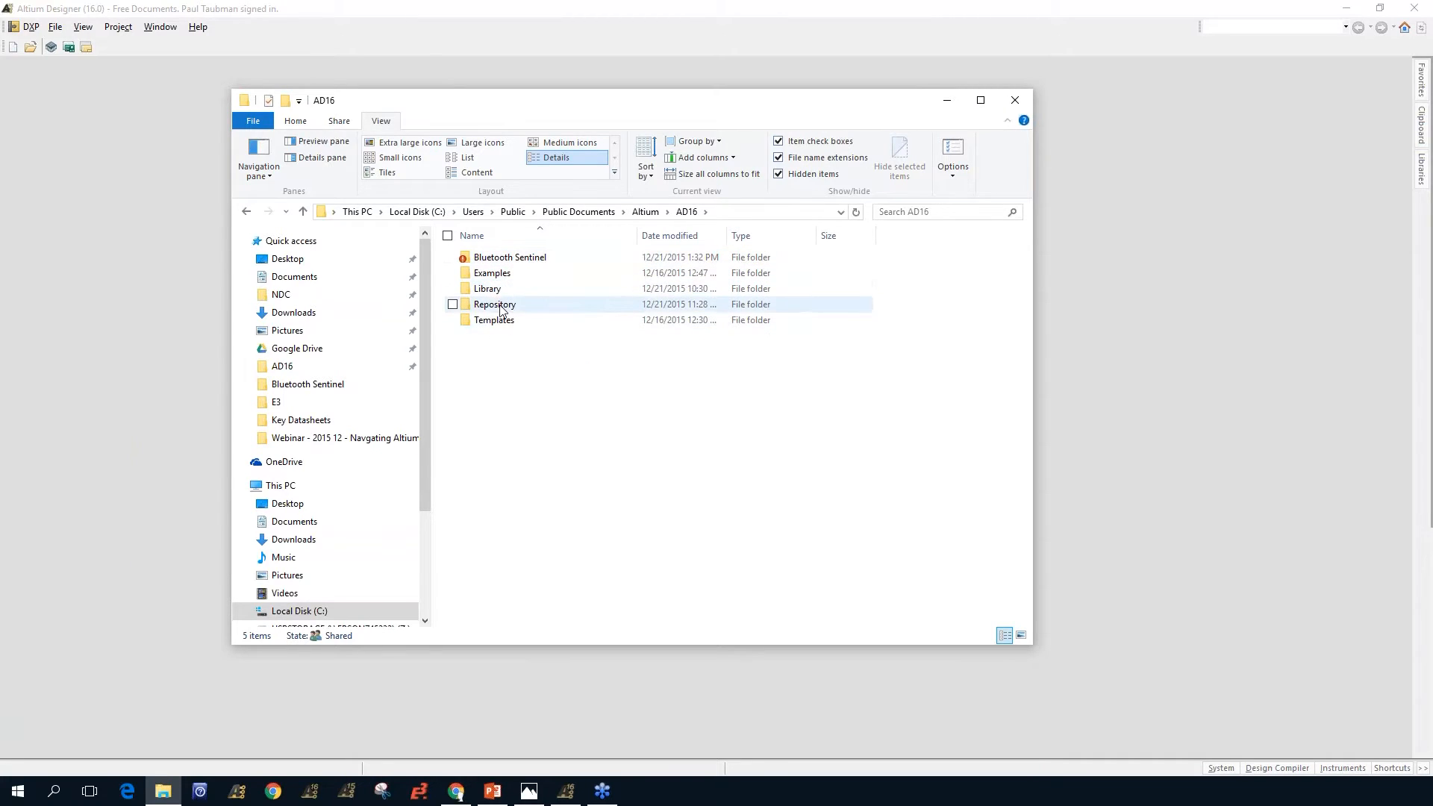
Step: Look through the schematic, PCB and configuration files in the AD16 Templates folder
mouse_move(501, 310)
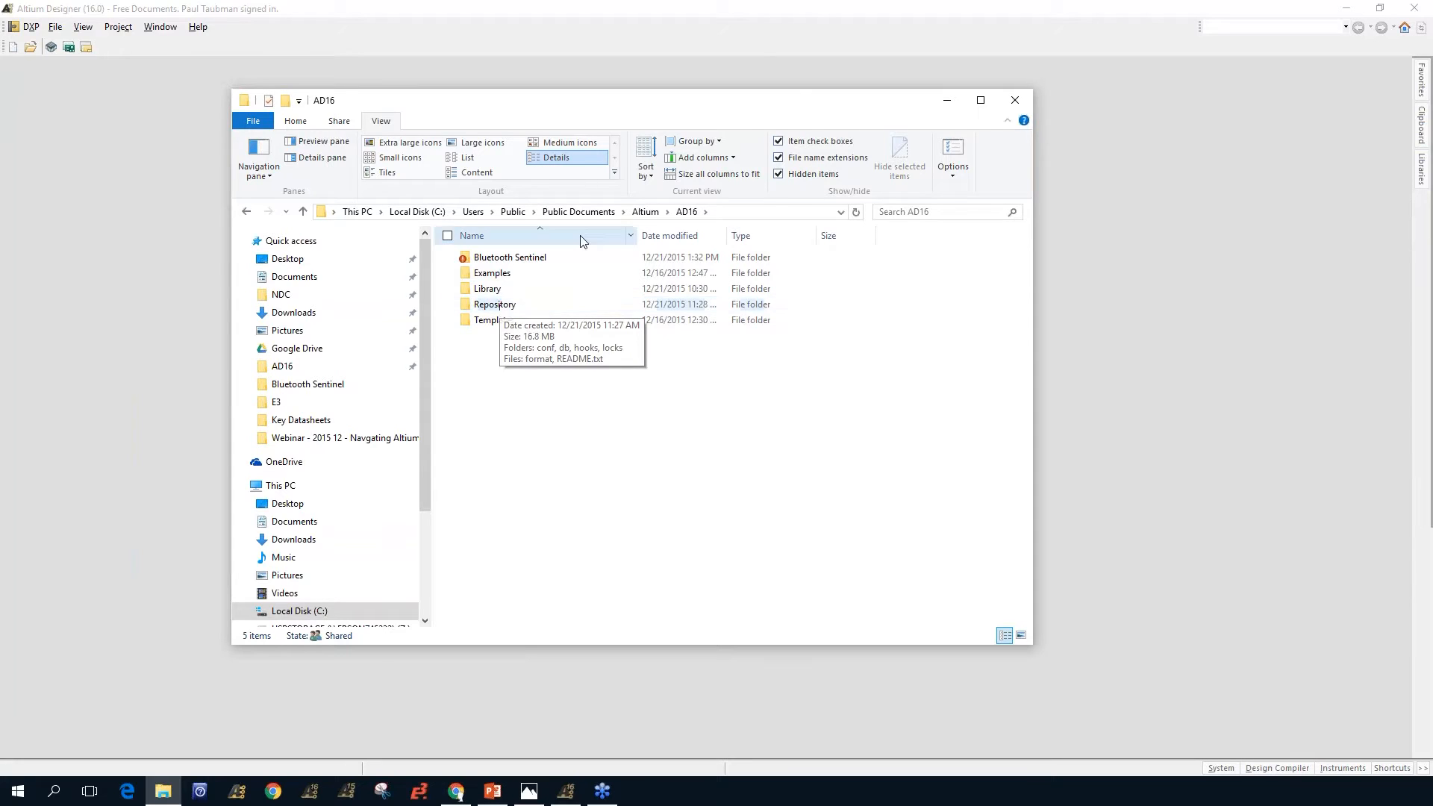
double_click(512, 322)
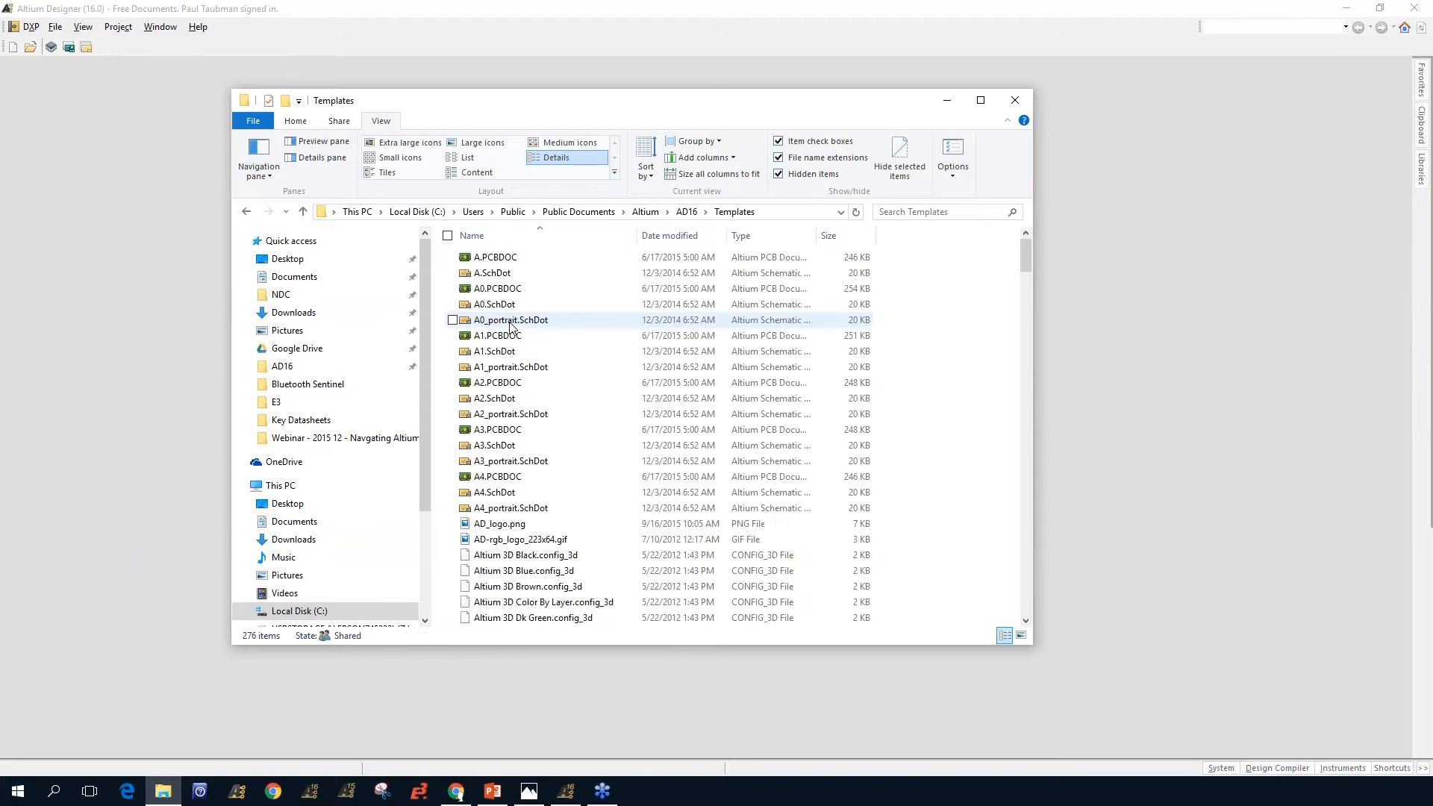
scroll(515, 373, down, 4)
scroll(530, 415, down, 15)
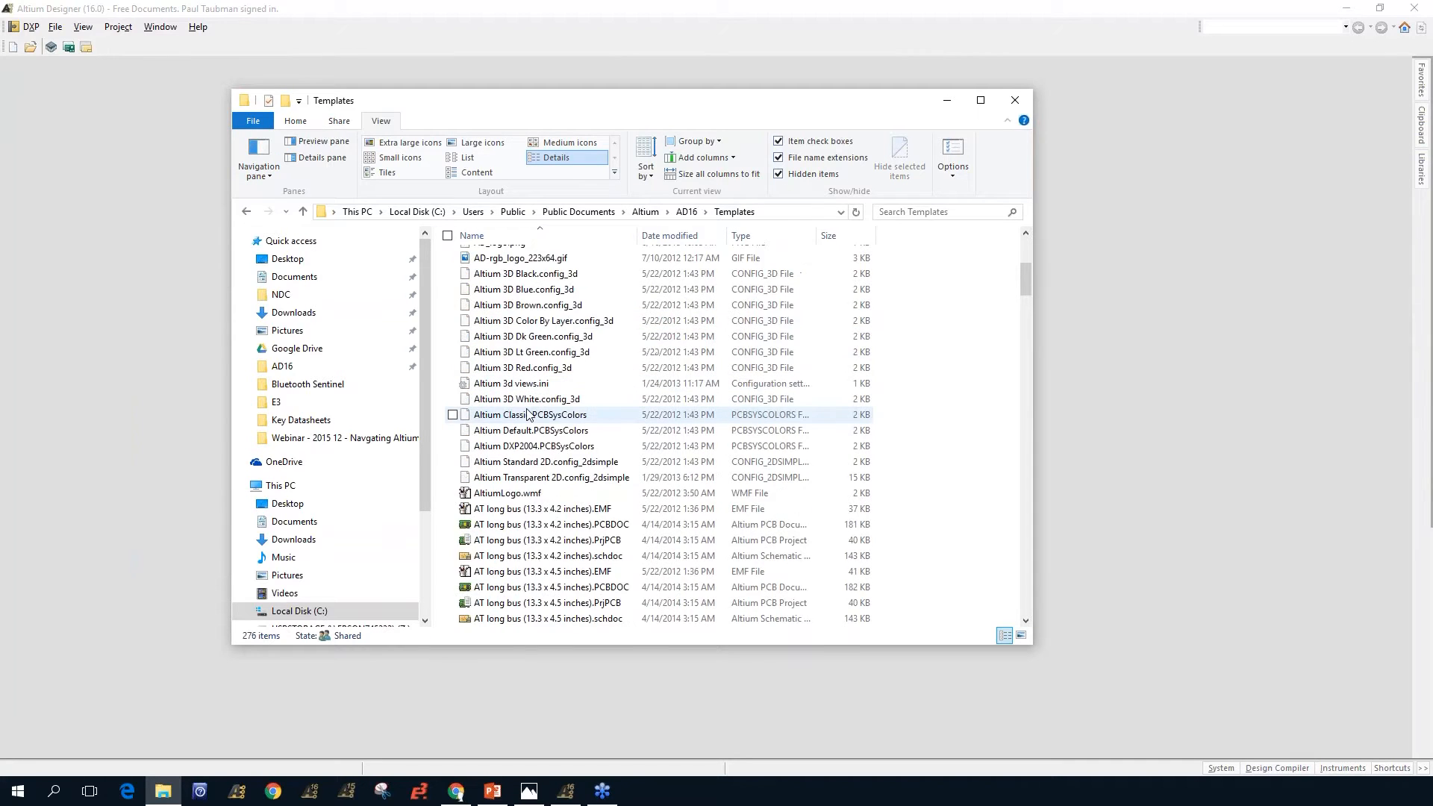
scroll(535, 416, down, 1)
scroll(535, 415, up, 5)
scroll(535, 416, up, 3)
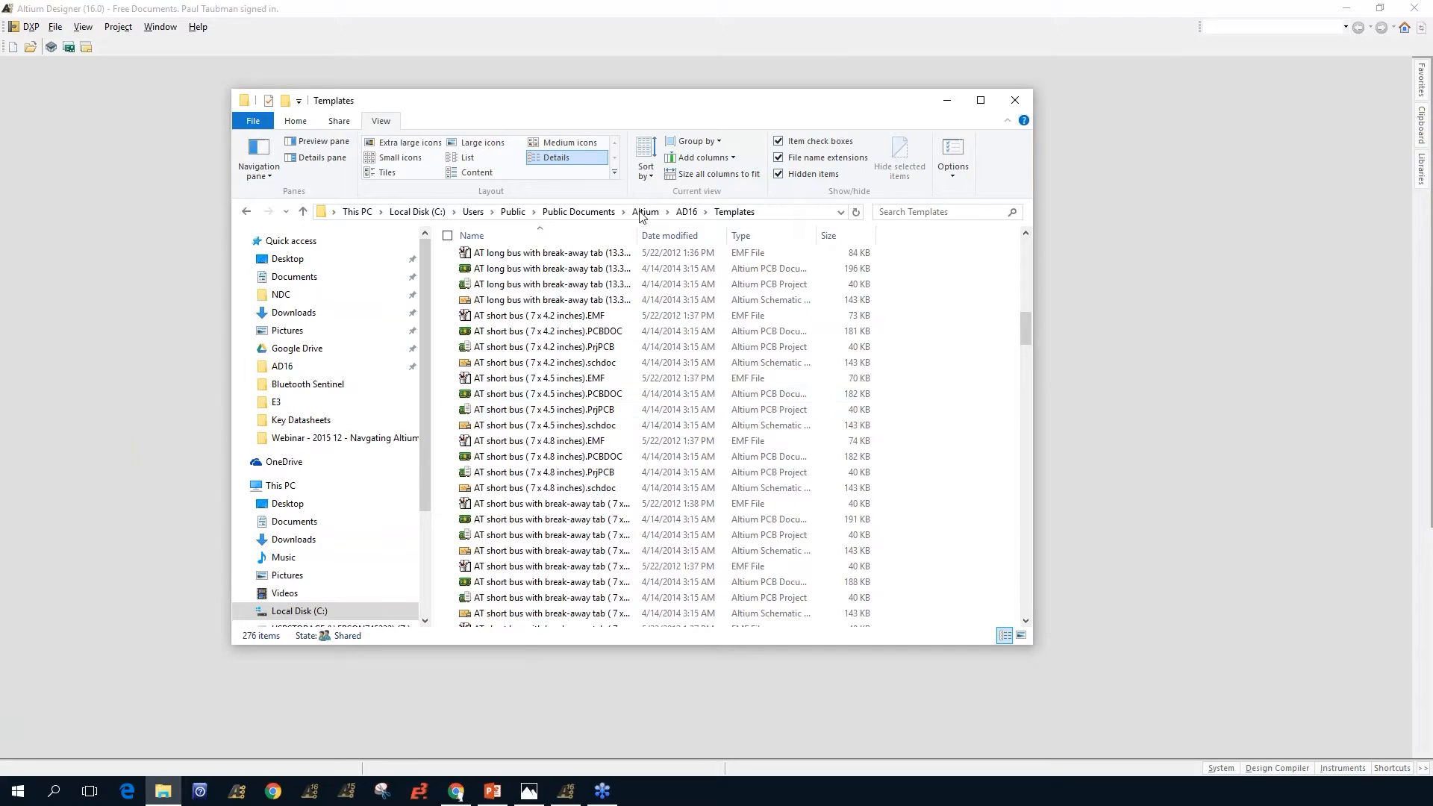
Step: Examine the AD16 Library folder and the integrated libraries in its Simulation subfolder
click(686, 212)
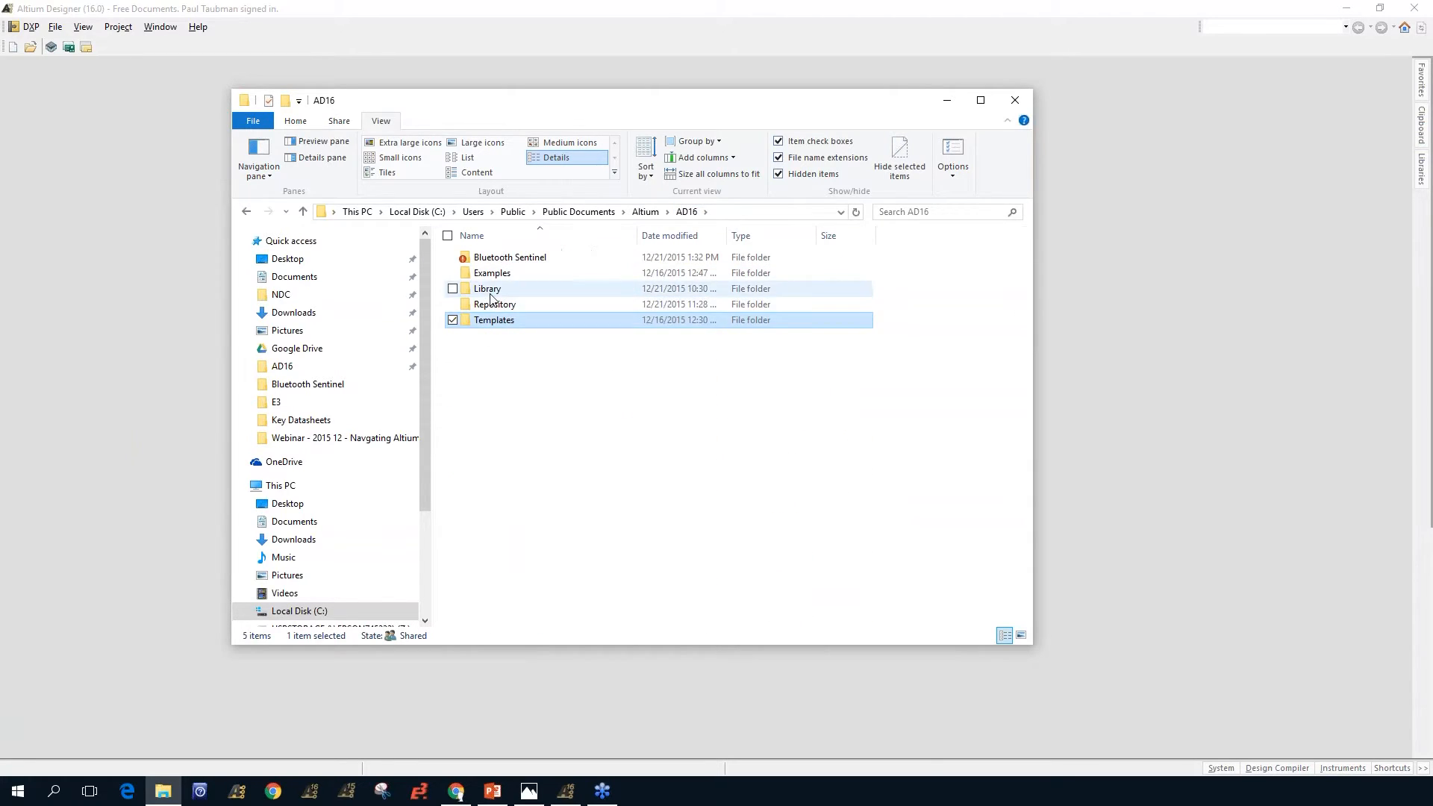
double_click(489, 291)
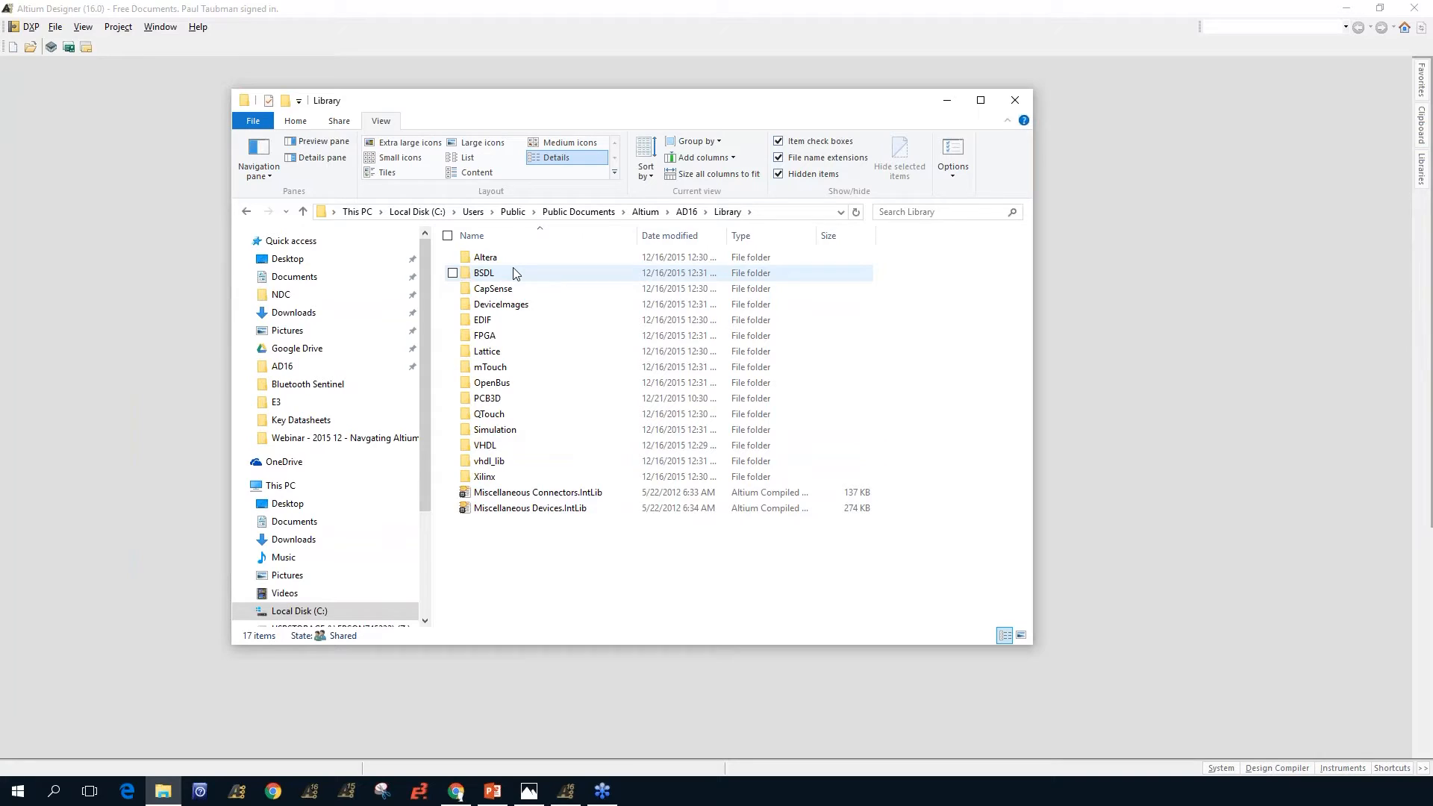
click(484, 431)
double_click(483, 432)
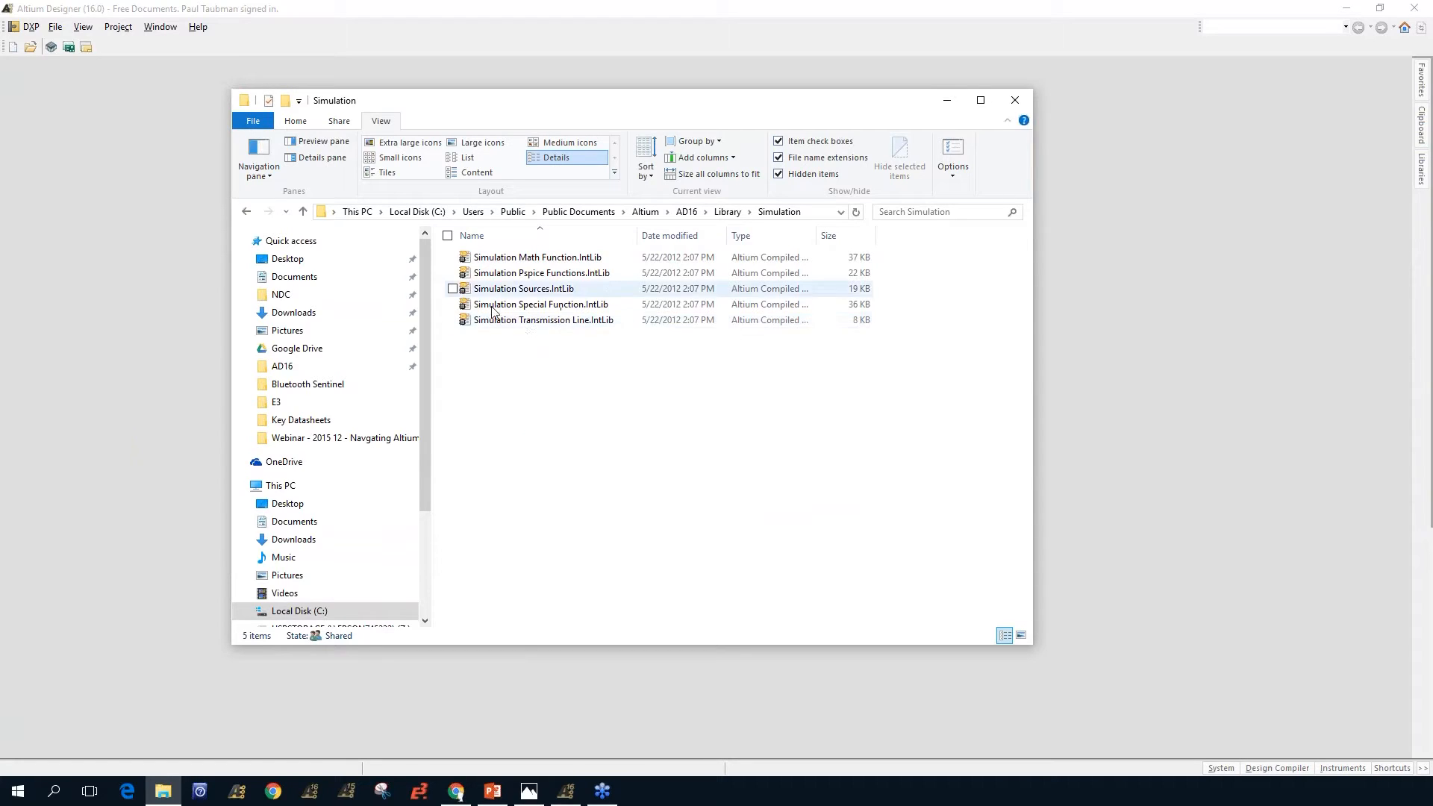
click(727, 212)
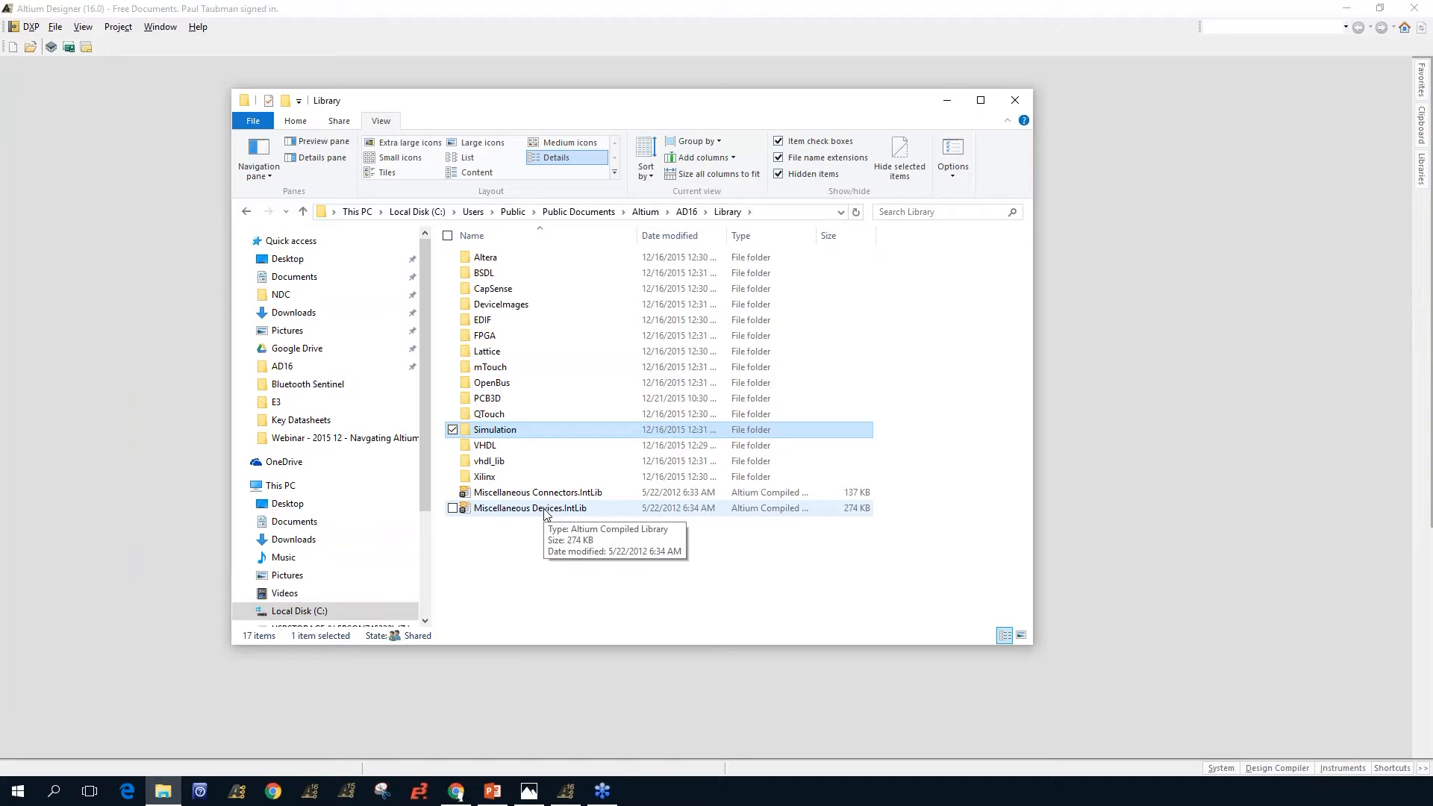
Step: Go to the Bluetooth Sentinel project folder inside the AD16 Examples folder
click(686, 212)
double_click(509, 274)
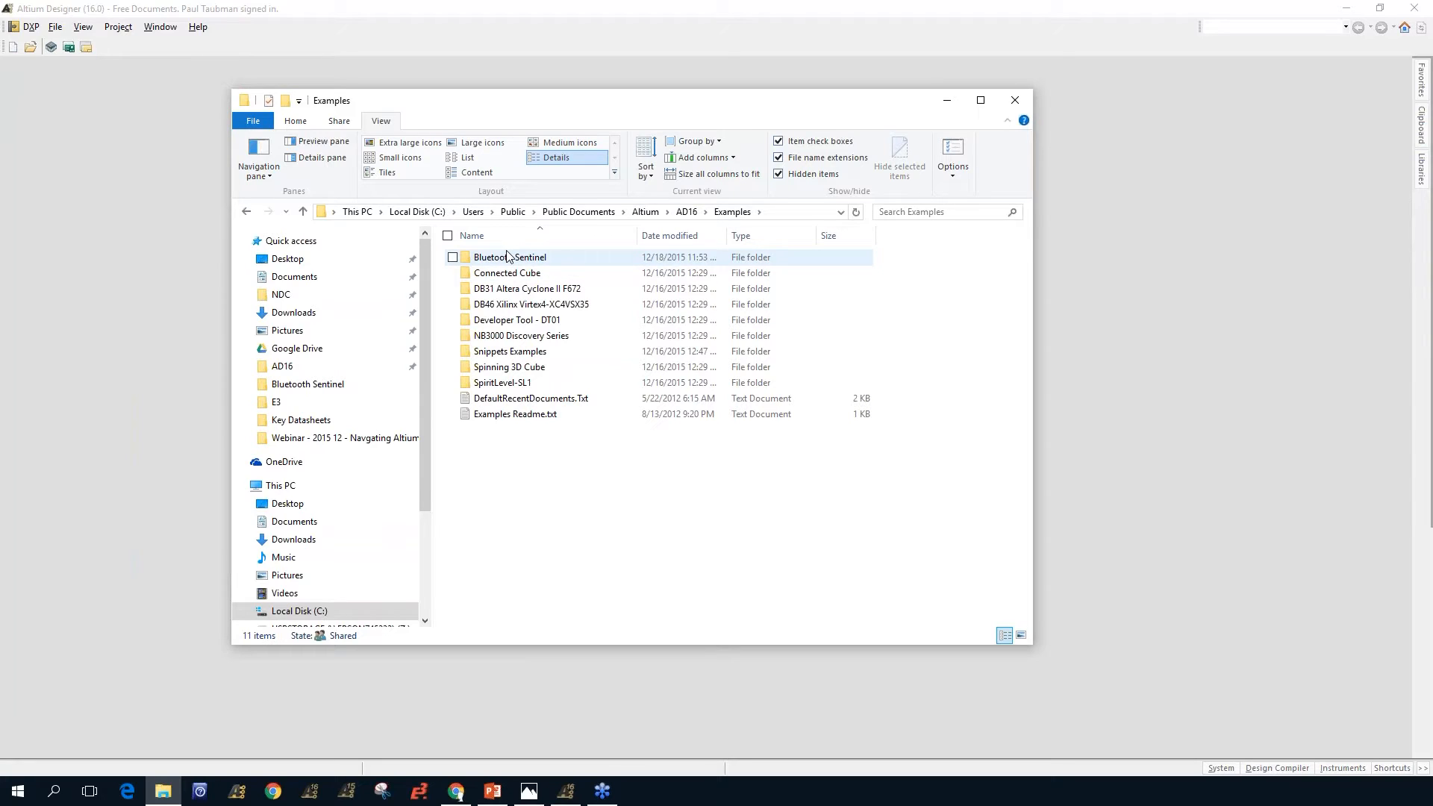
double_click(508, 257)
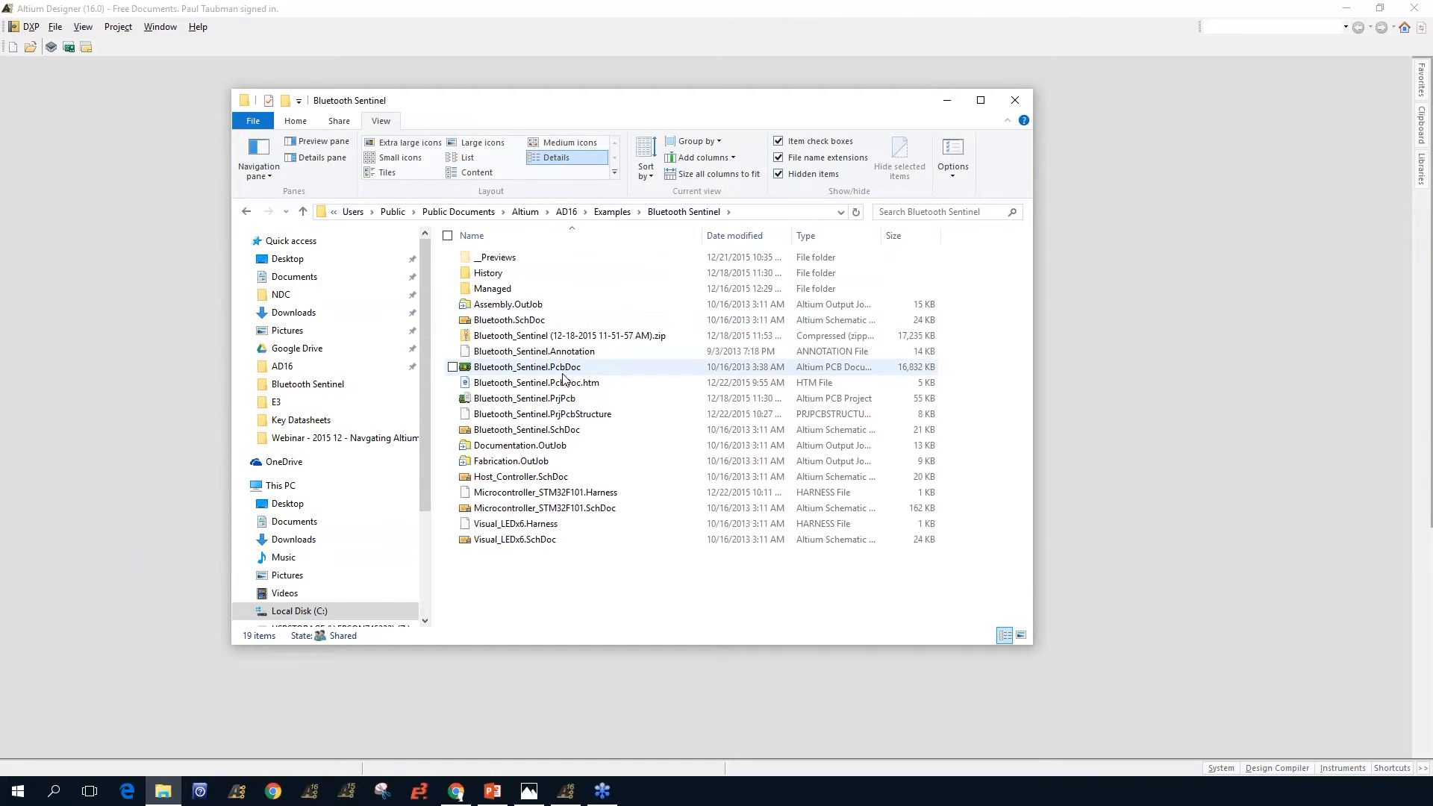
Step: Hide file name extensions and hidden items in the Bluetooth Sentinel folder, and show both again
click(779, 158)
click(778, 173)
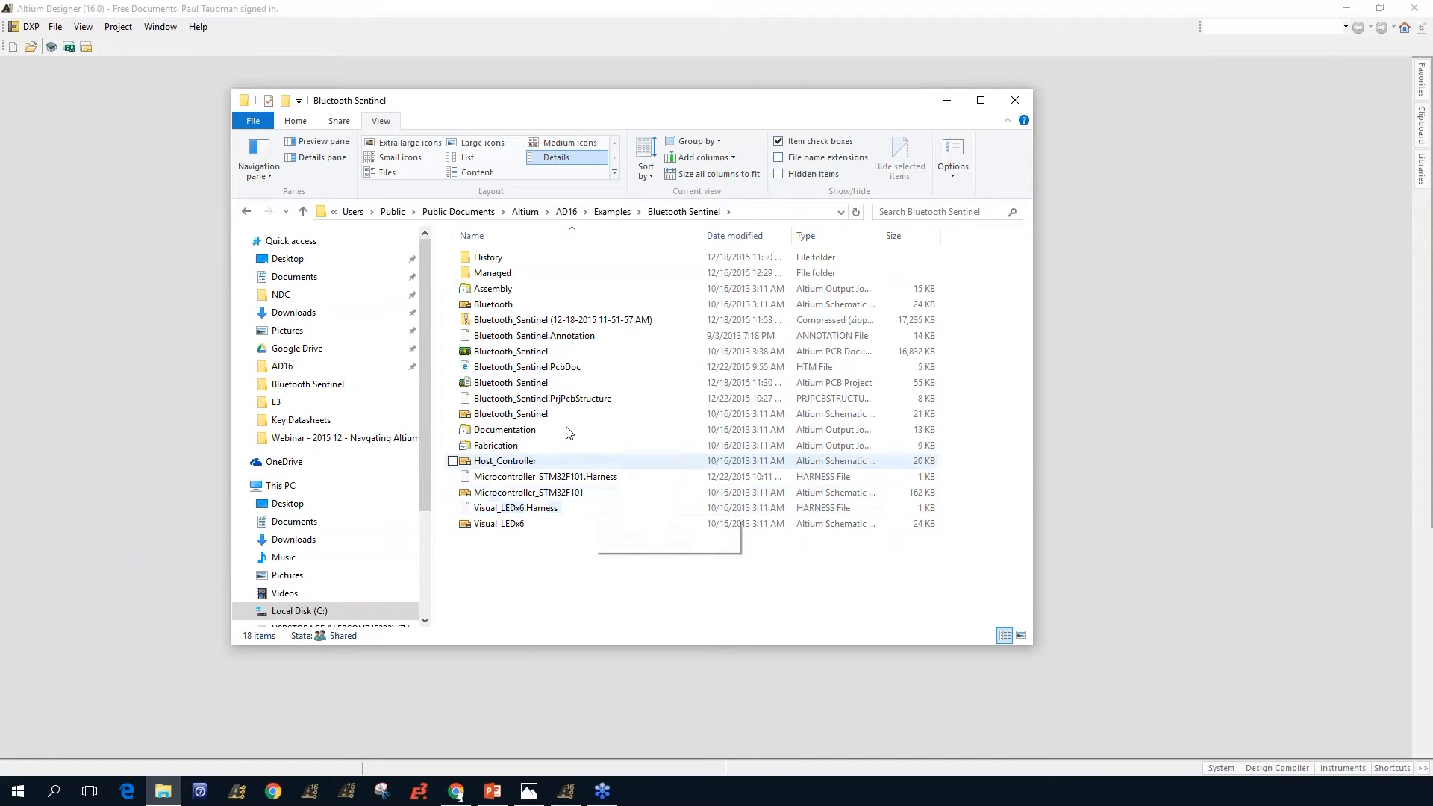
click(777, 157)
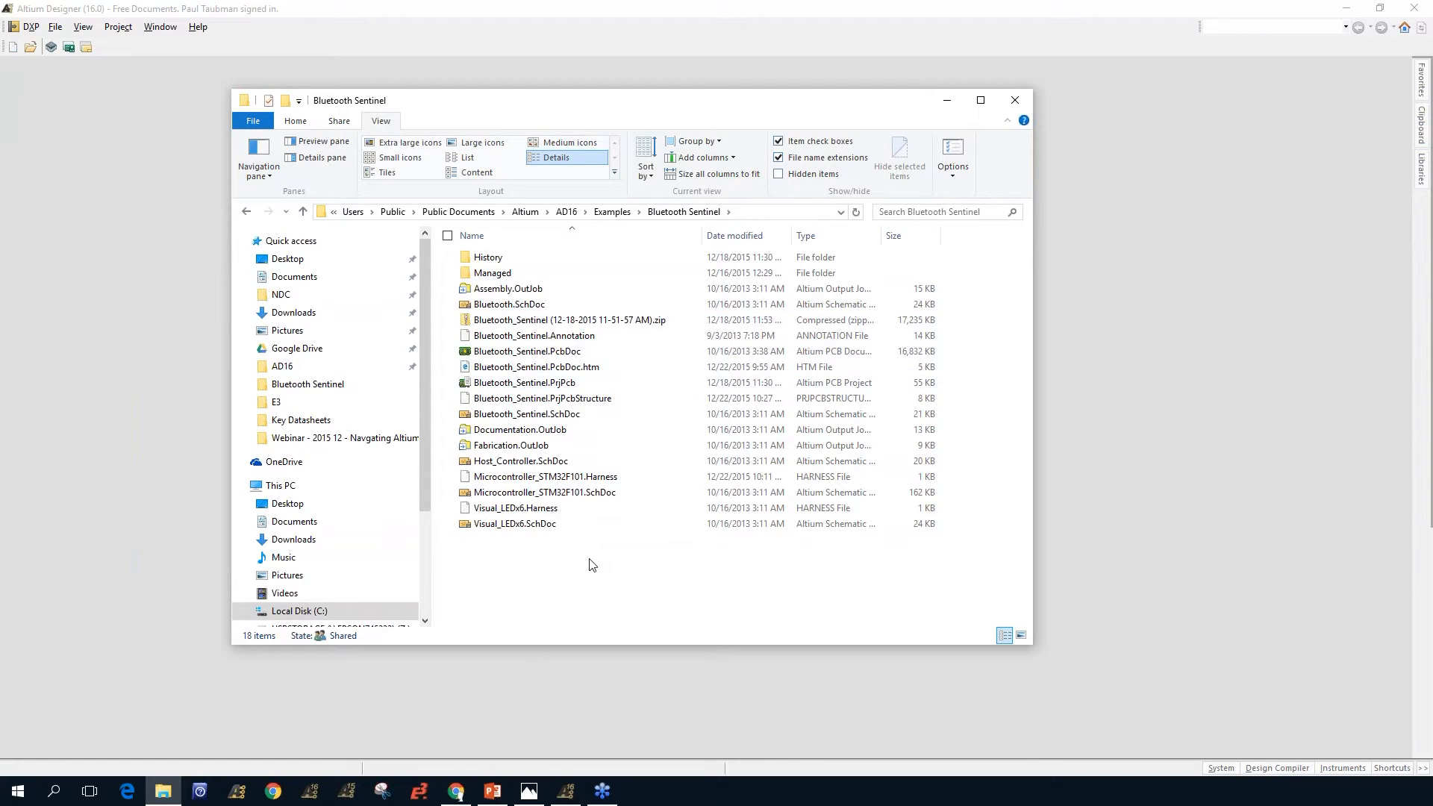
click(778, 175)
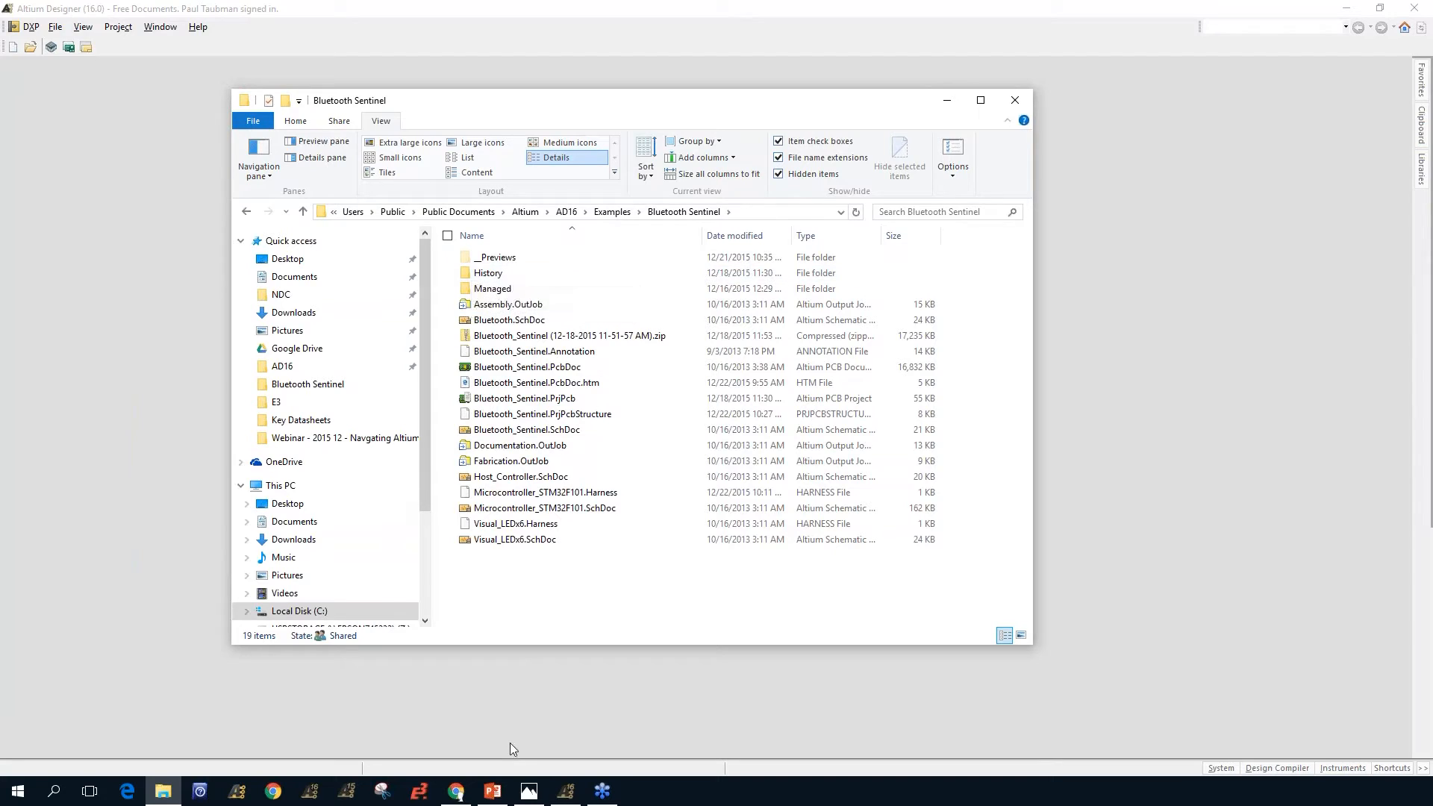
Step: Bring the Photos window with Windows 7 Hide extentions.jpg into view to examine the folder options, and move it away again
mouse_move(529, 797)
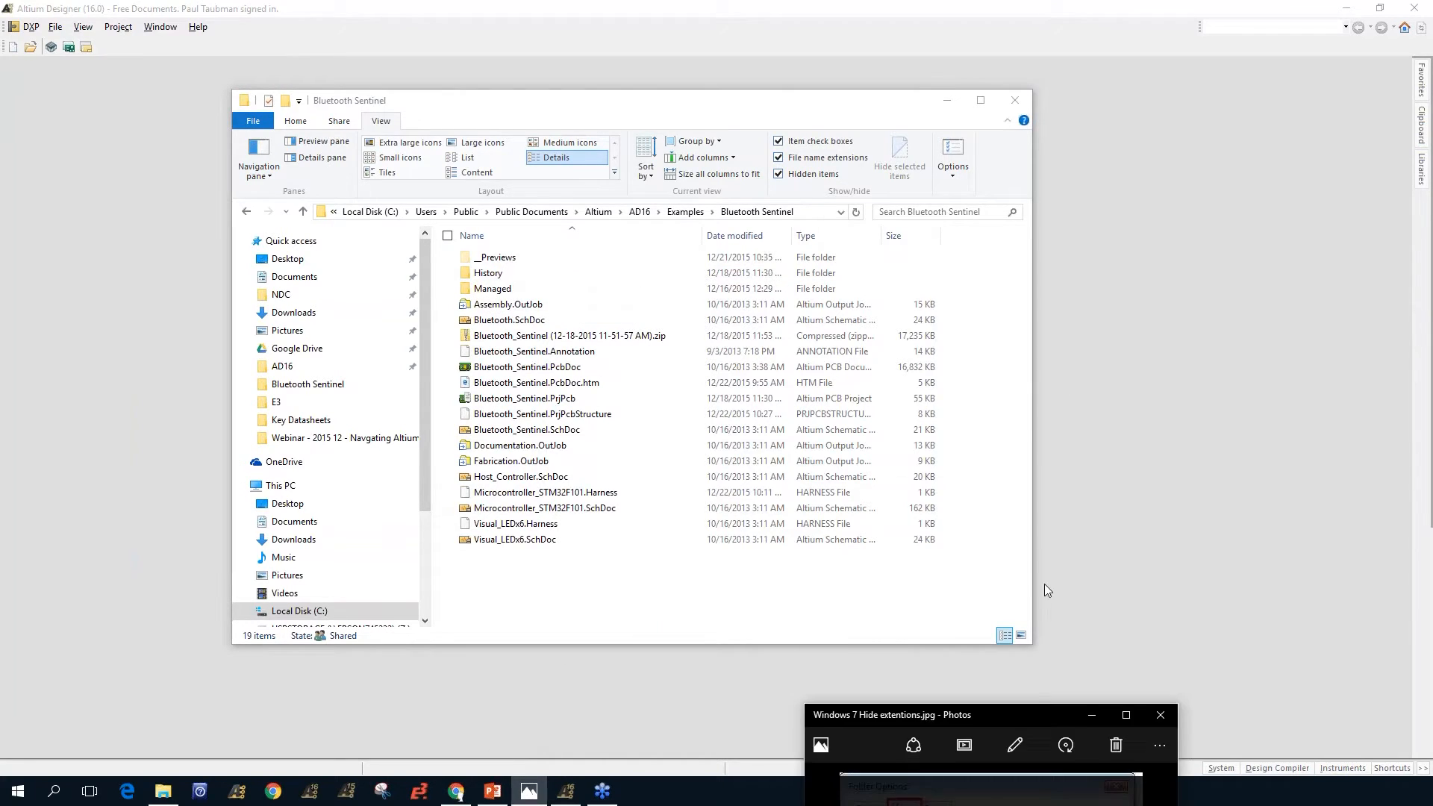
drag(1030, 282, 602, 142)
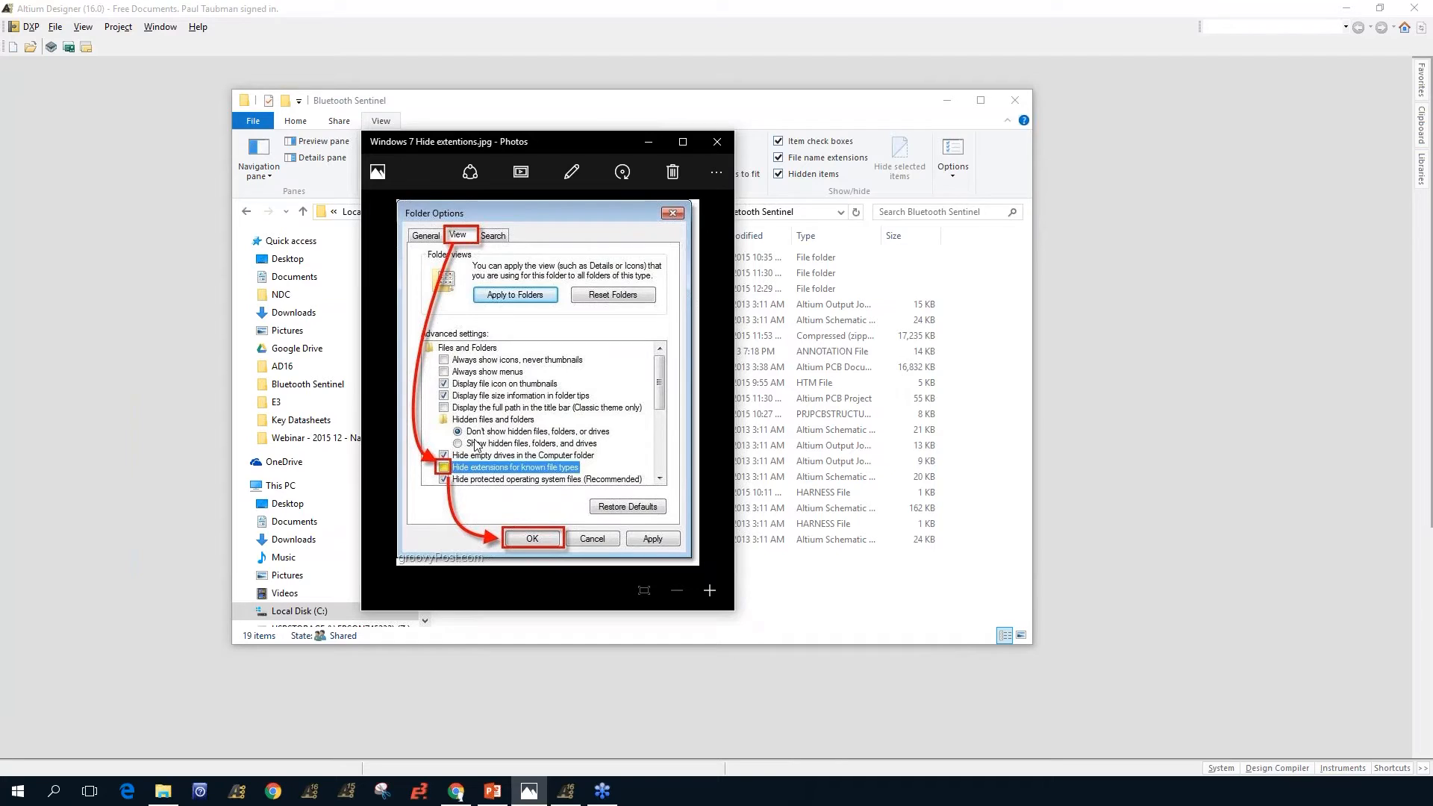
drag(585, 141, 812, 805)
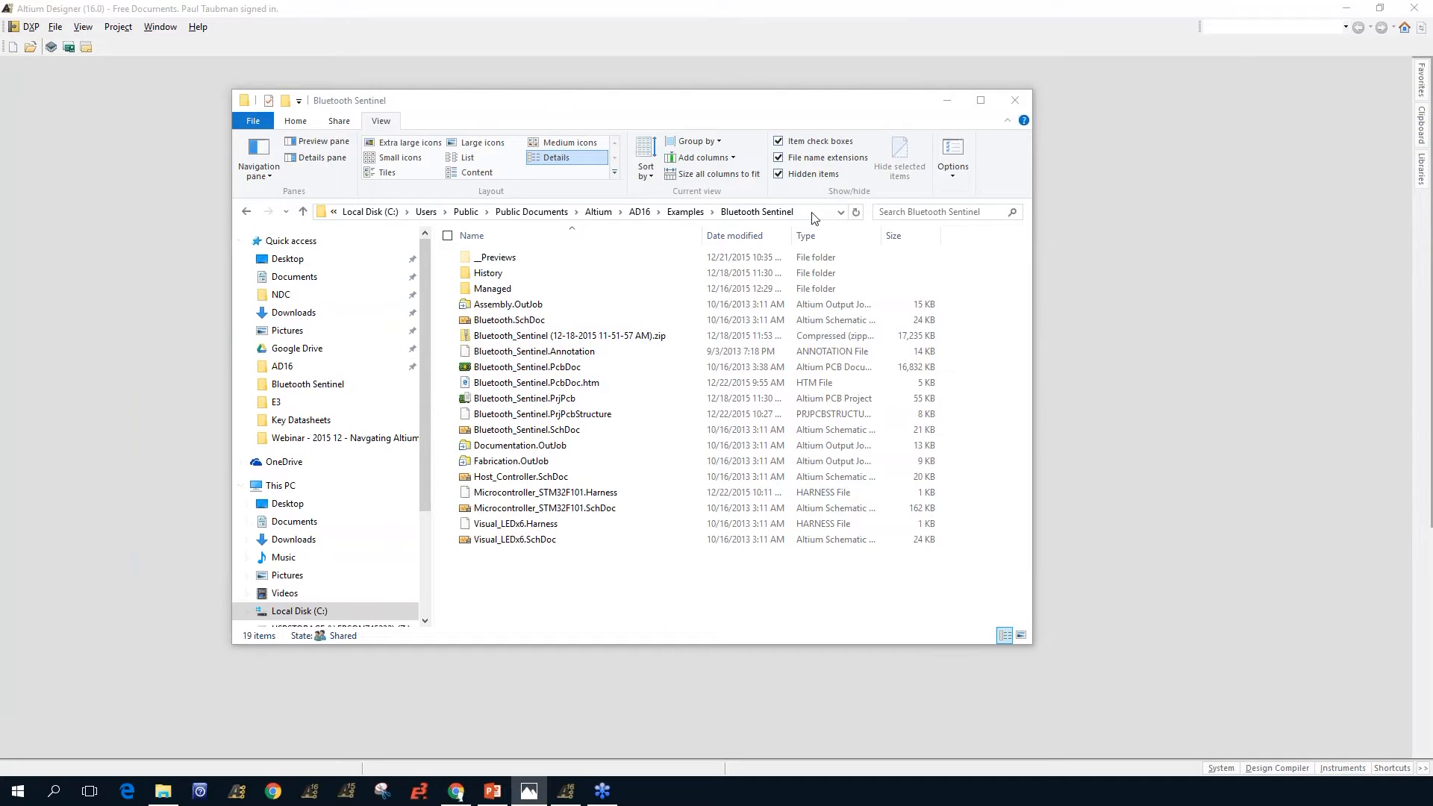
Step: Select the full path of the Bluetooth Sentinel folder and minimize the File Explorer window
click(719, 212)
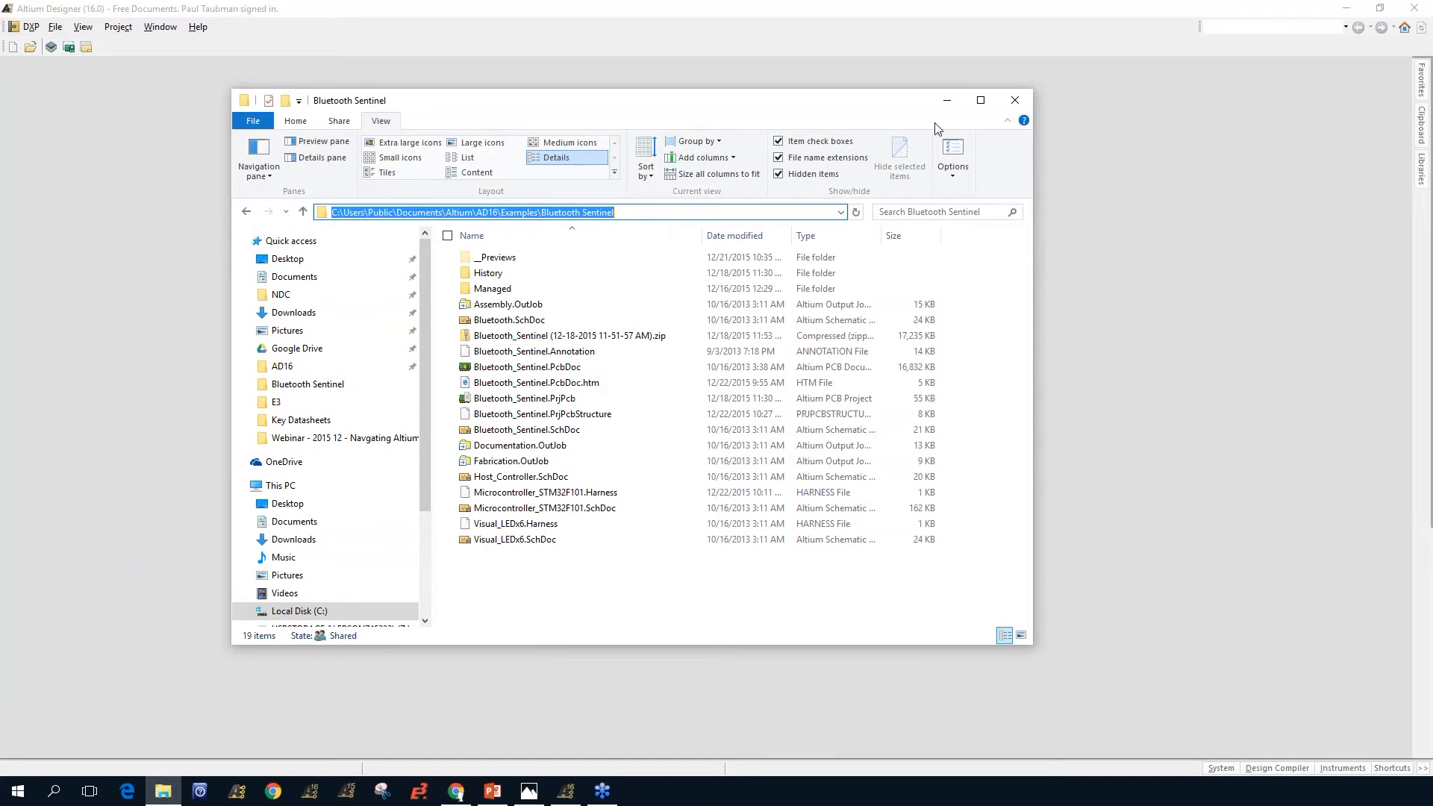
click(948, 104)
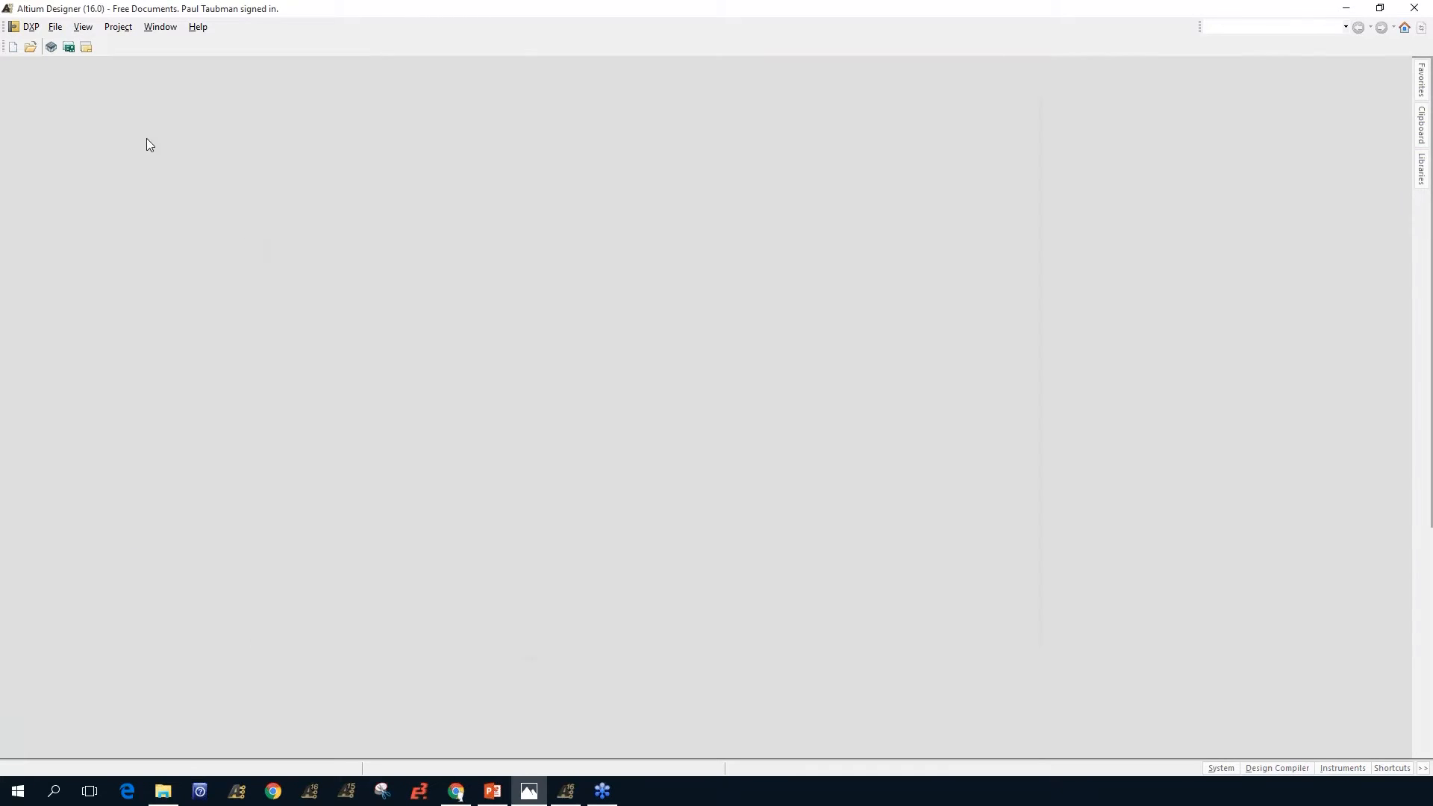
Step: Open the Bluetooth_Sentinel.PrjPcb project from C:\Users\Public\Documents\Altium\AD16\Examples\Bluetooth Sentinel in Altium Designer
click(54, 30)
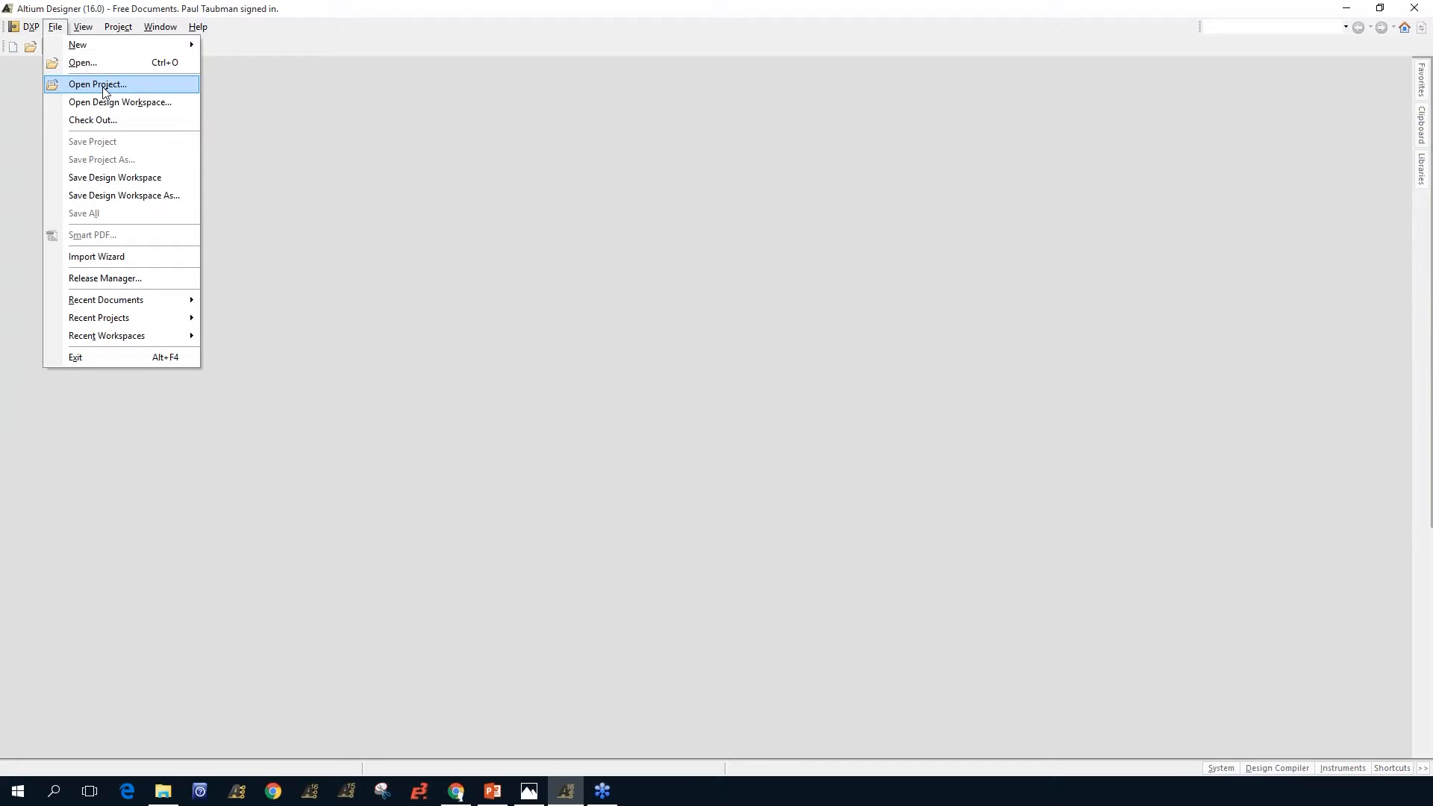
click(198, 27)
mouse_move(58, 30)
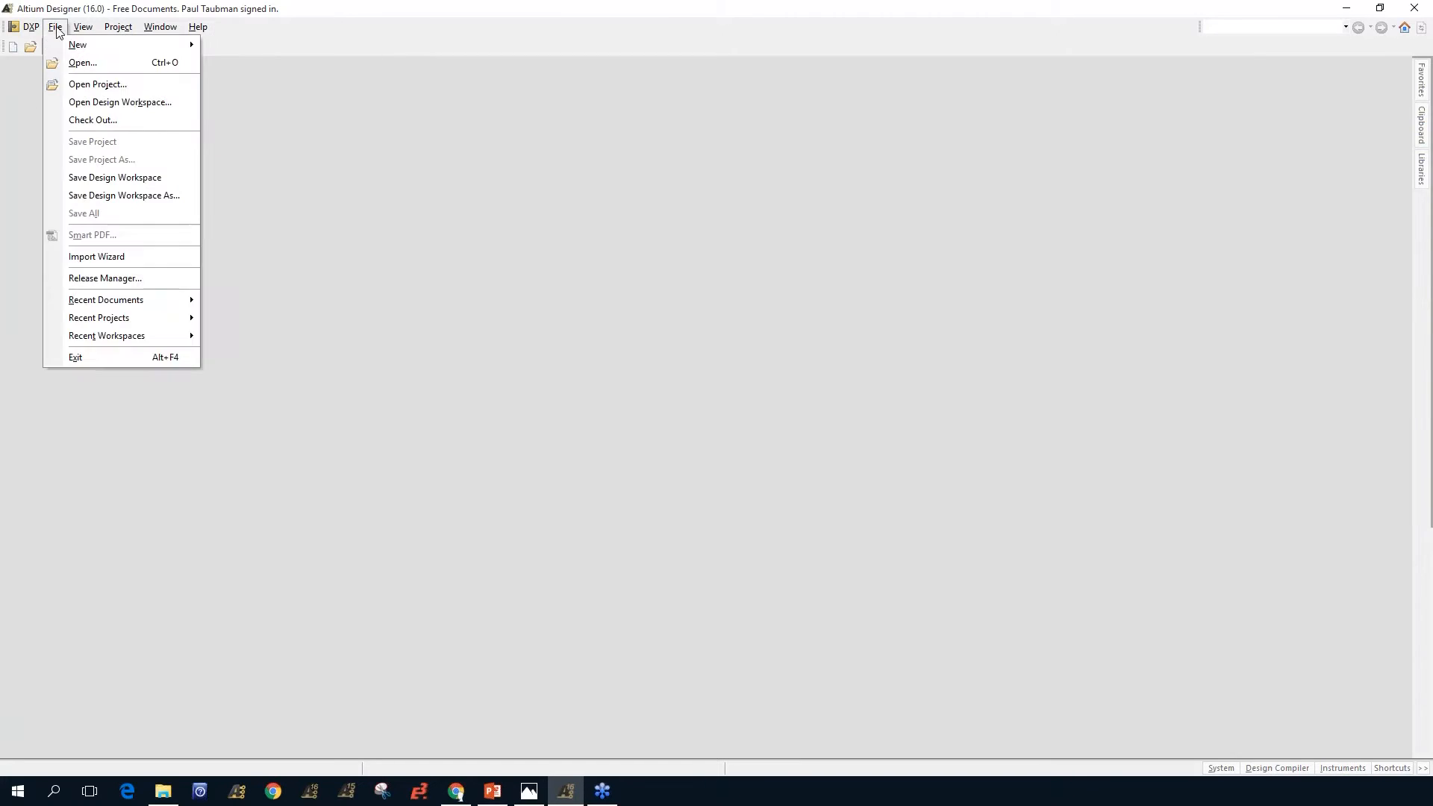
click(82, 64)
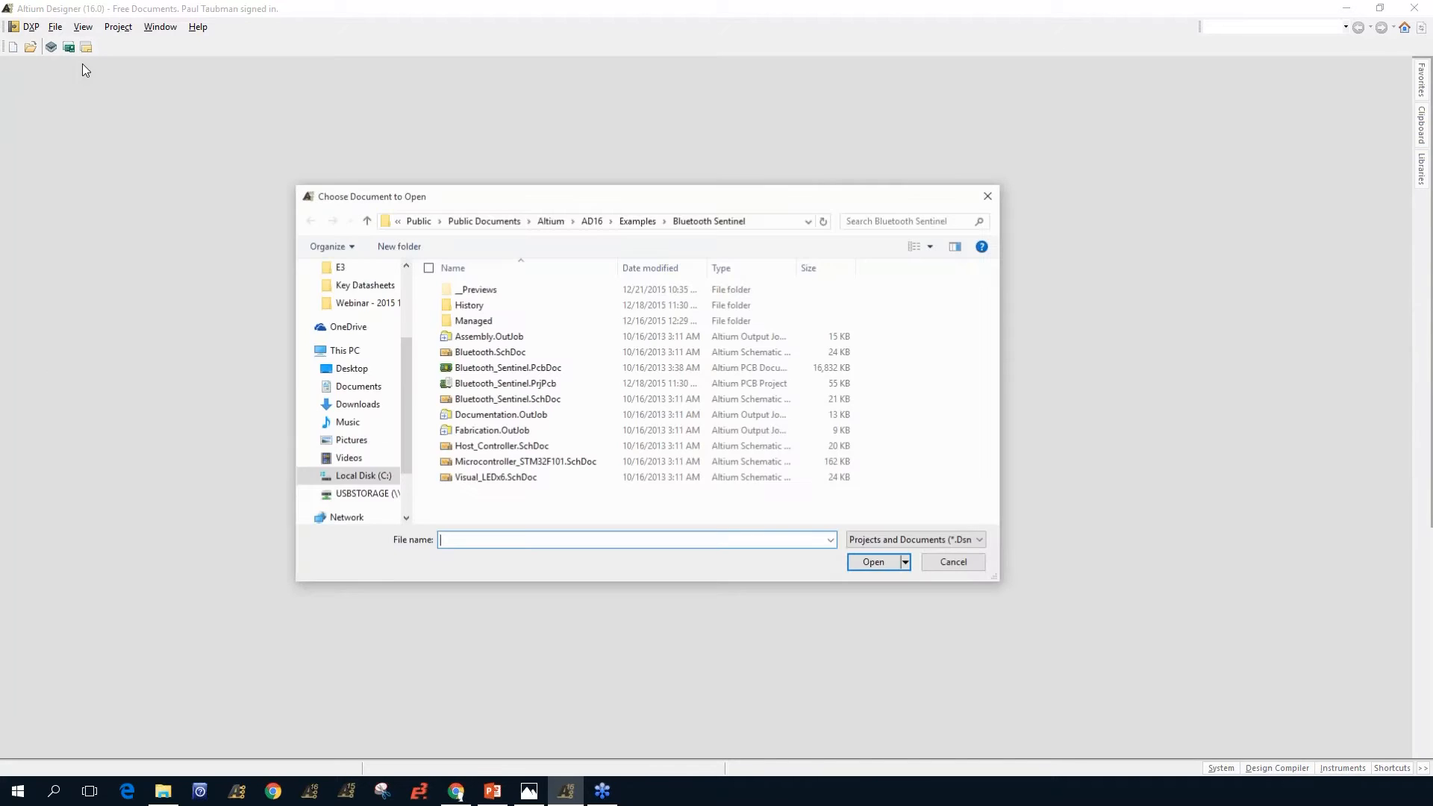
click(700, 223)
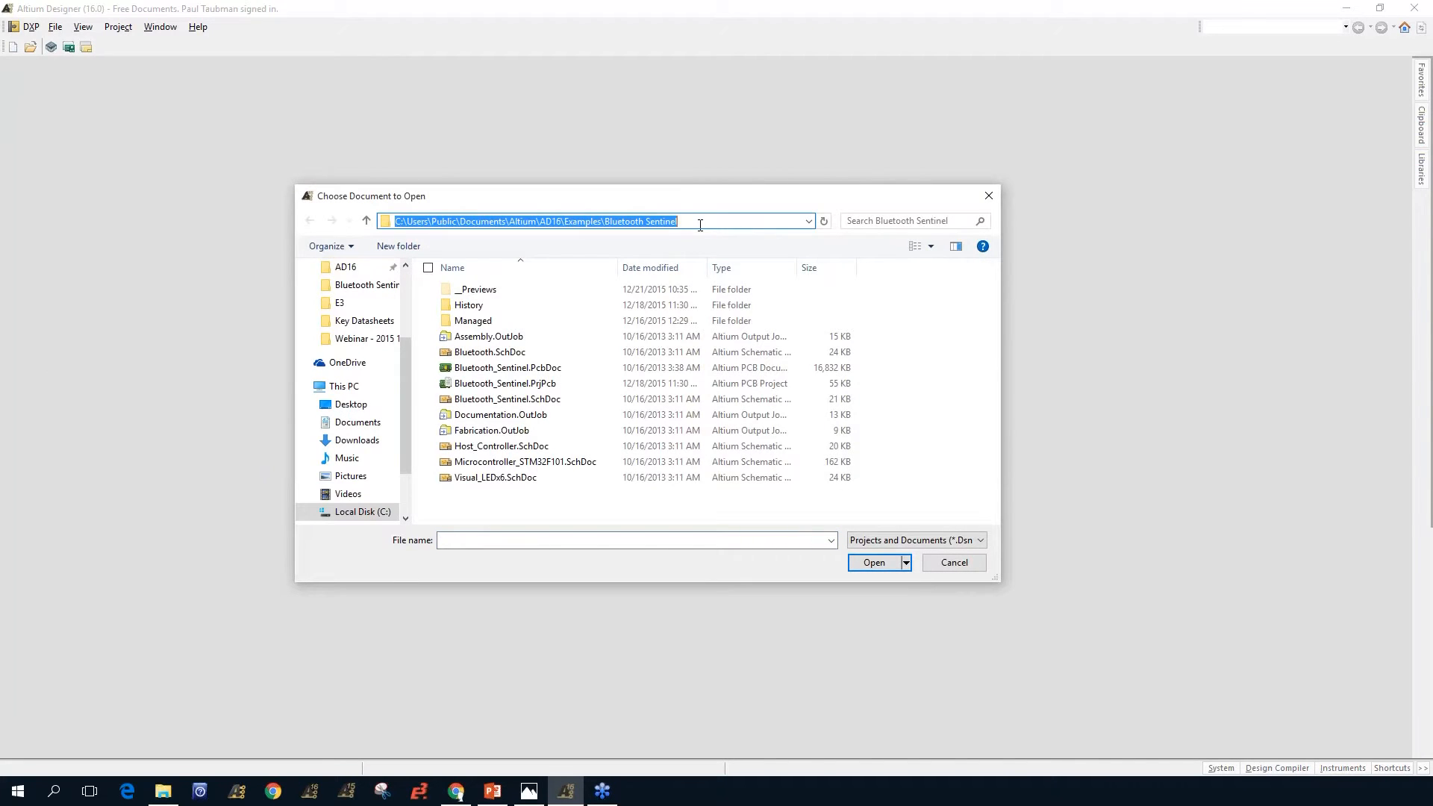
click(701, 222)
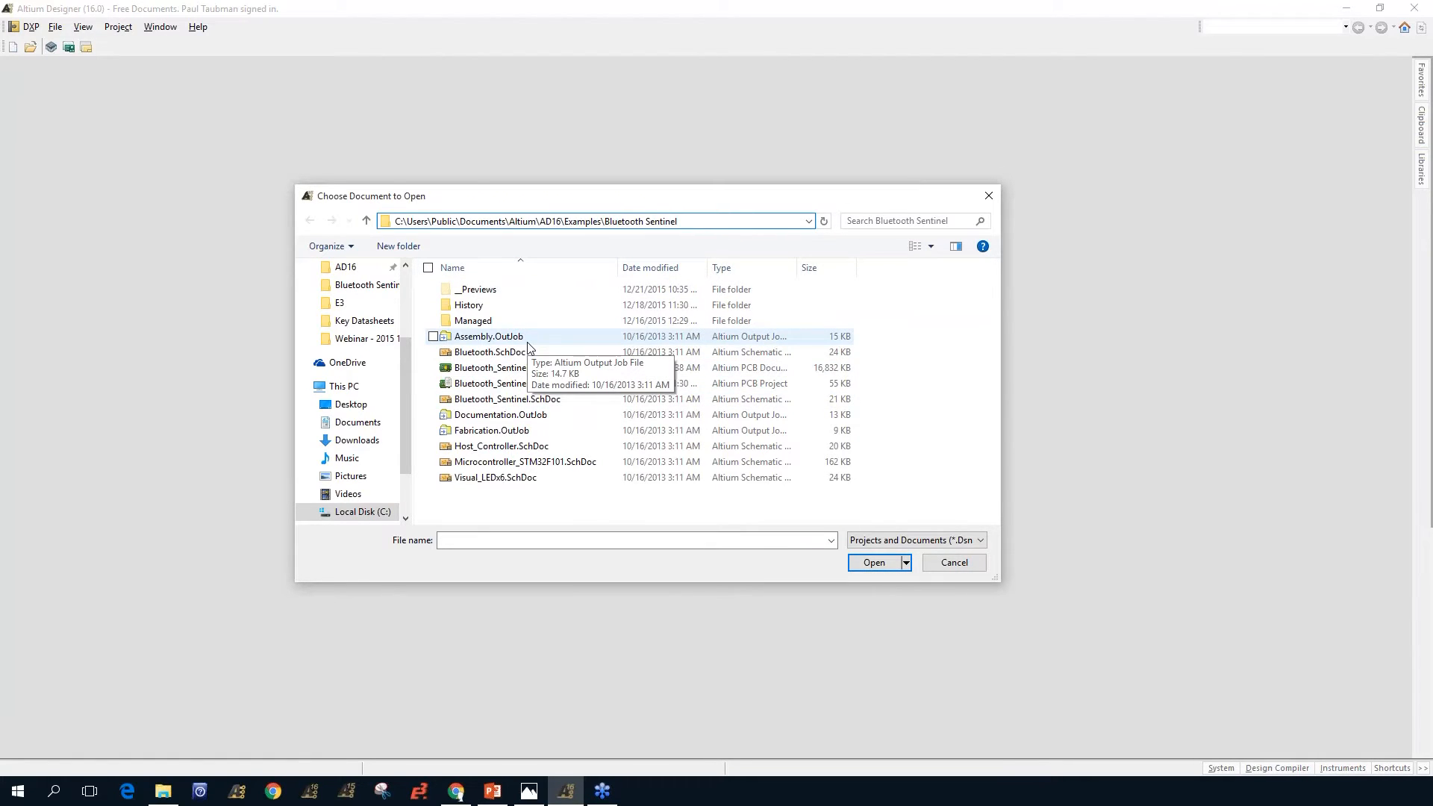
key(Return)
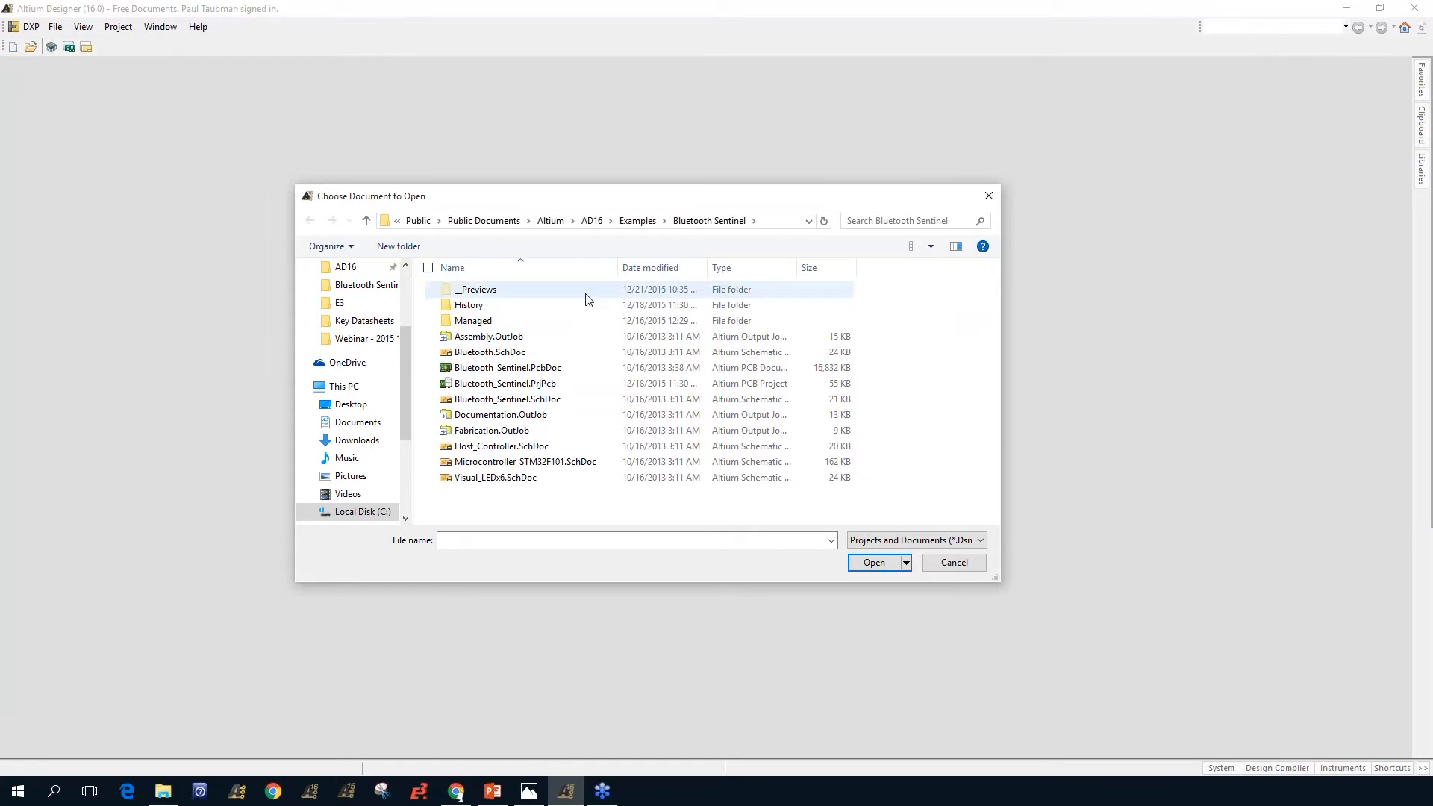
click(510, 385)
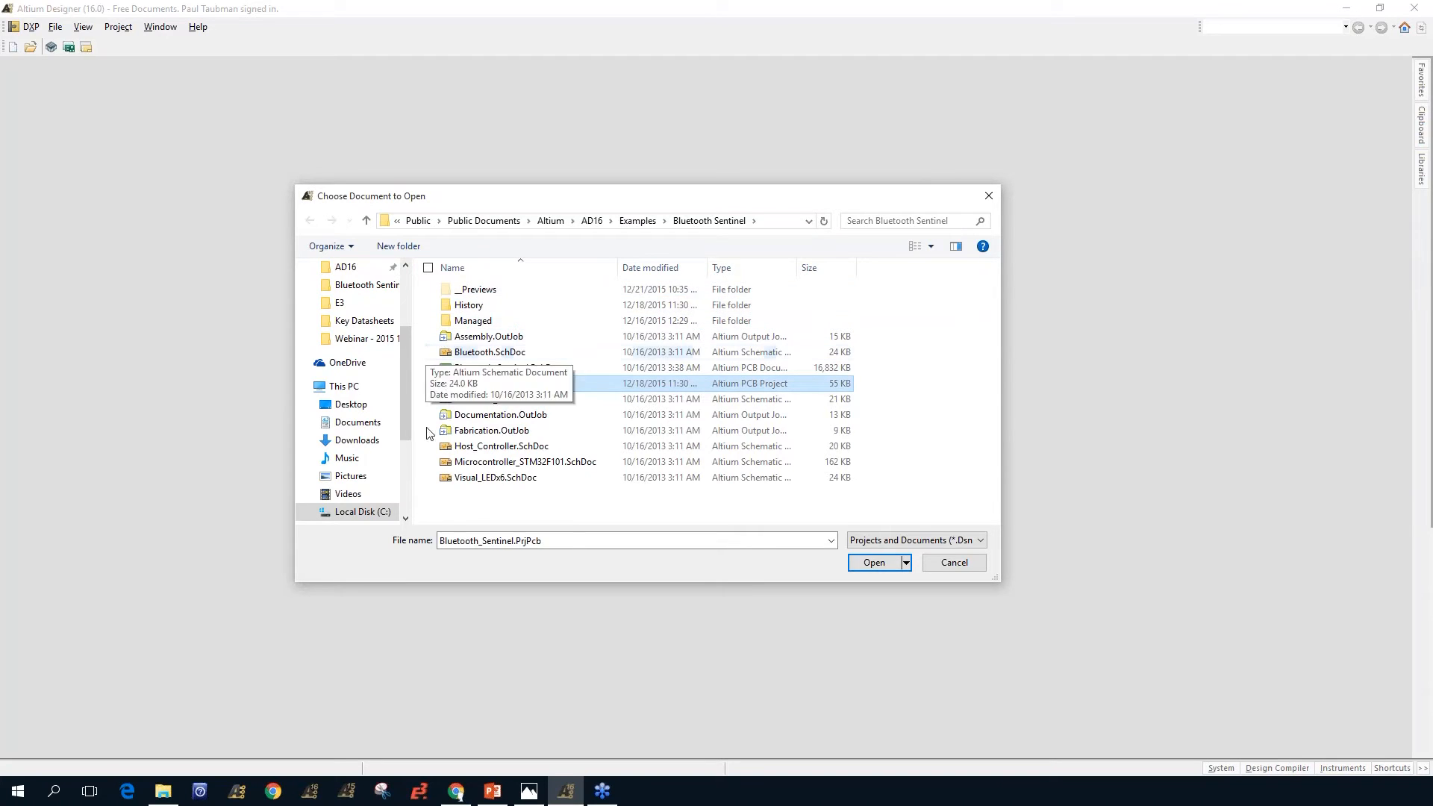
click(874, 566)
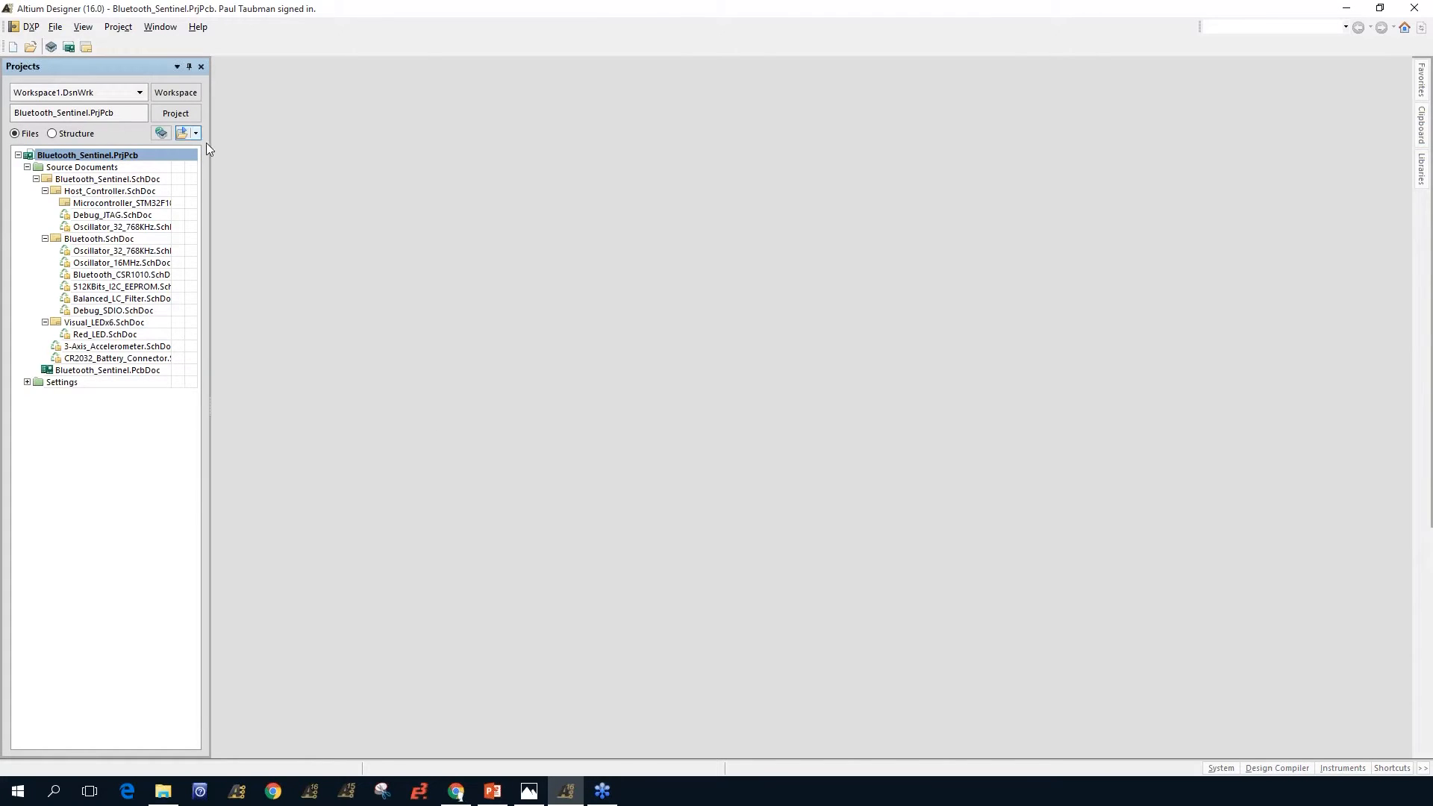
Step: Widen the Projects panel until the document names fit, then set it to auto-hide and pin it open again
drag(212, 148, 306, 138)
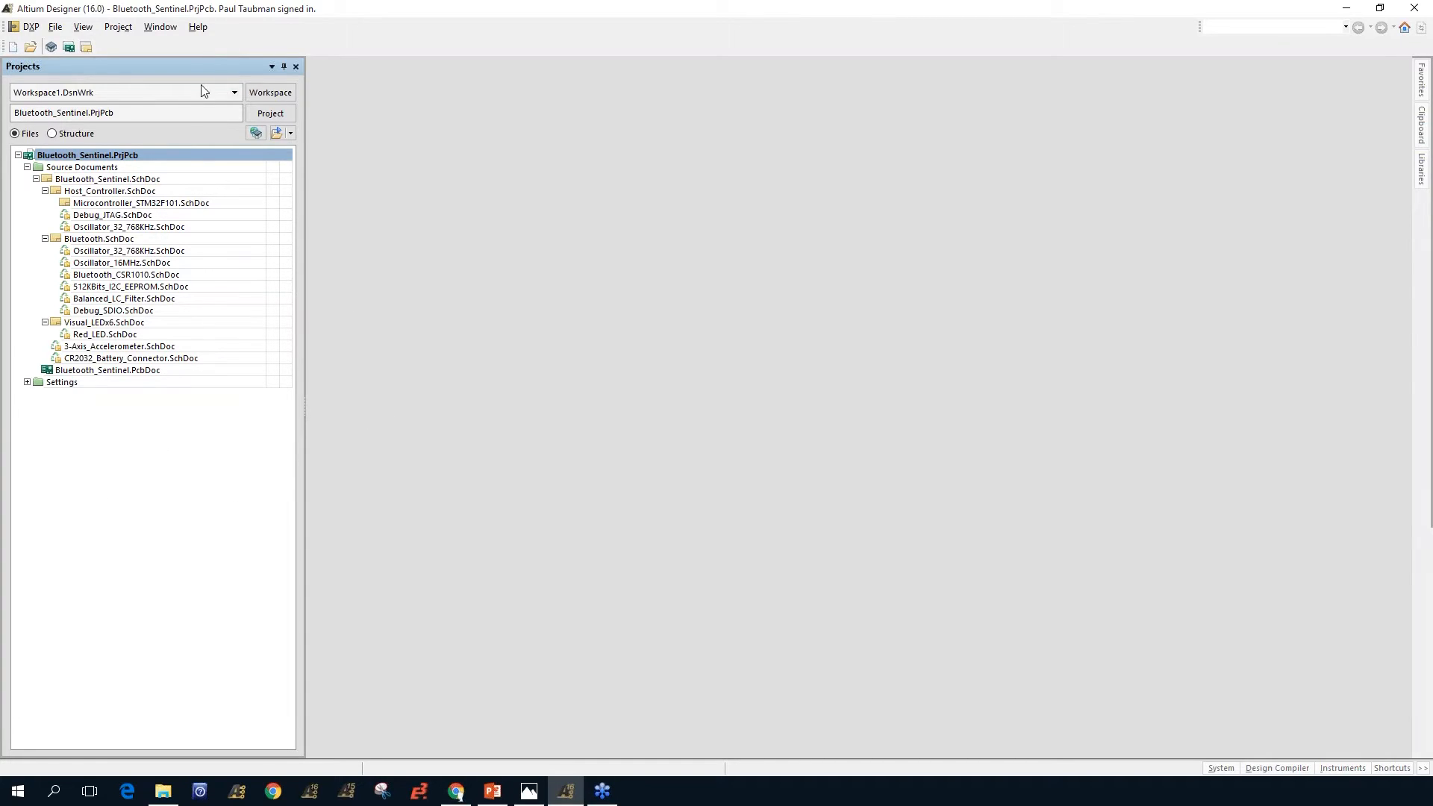
click(283, 67)
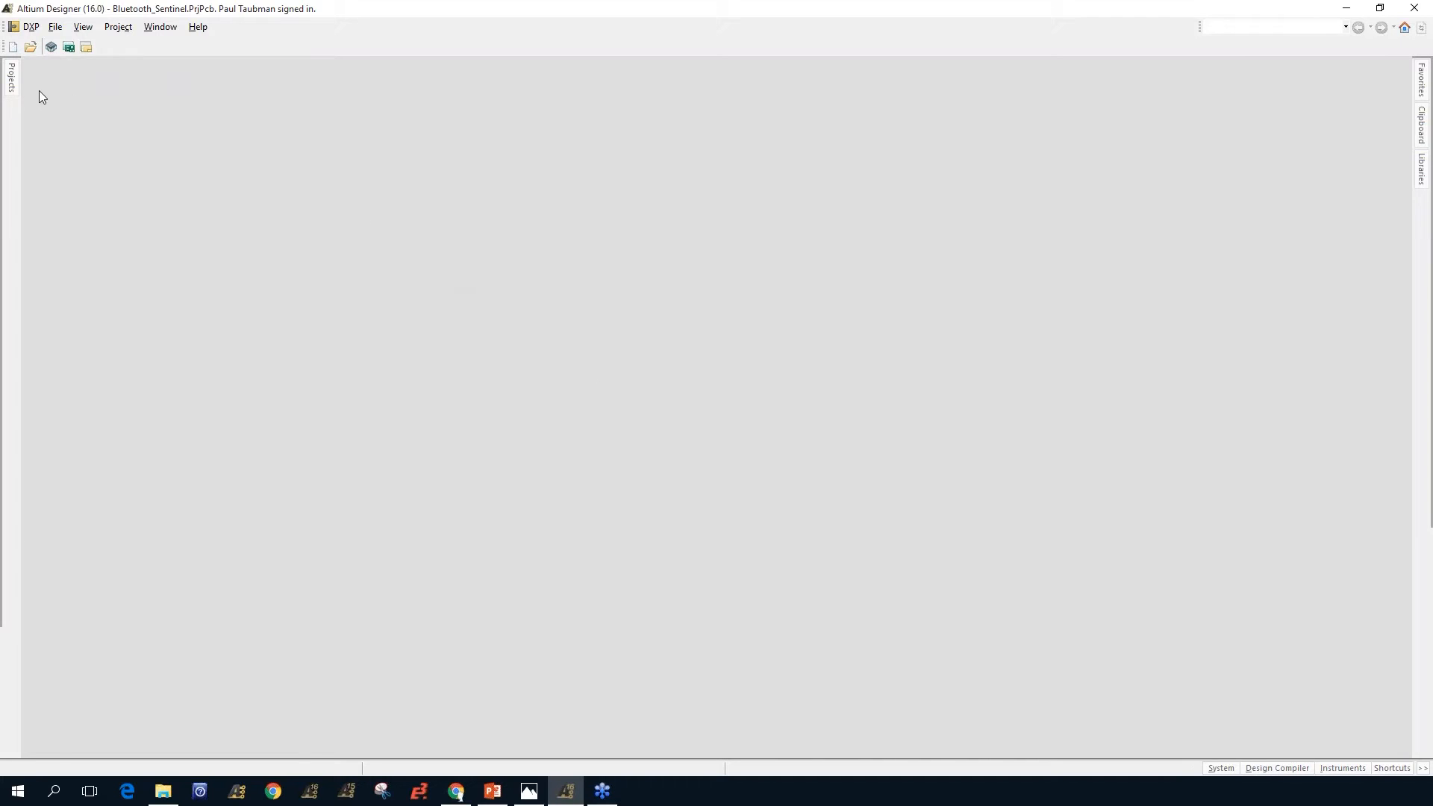
mouse_move(15, 89)
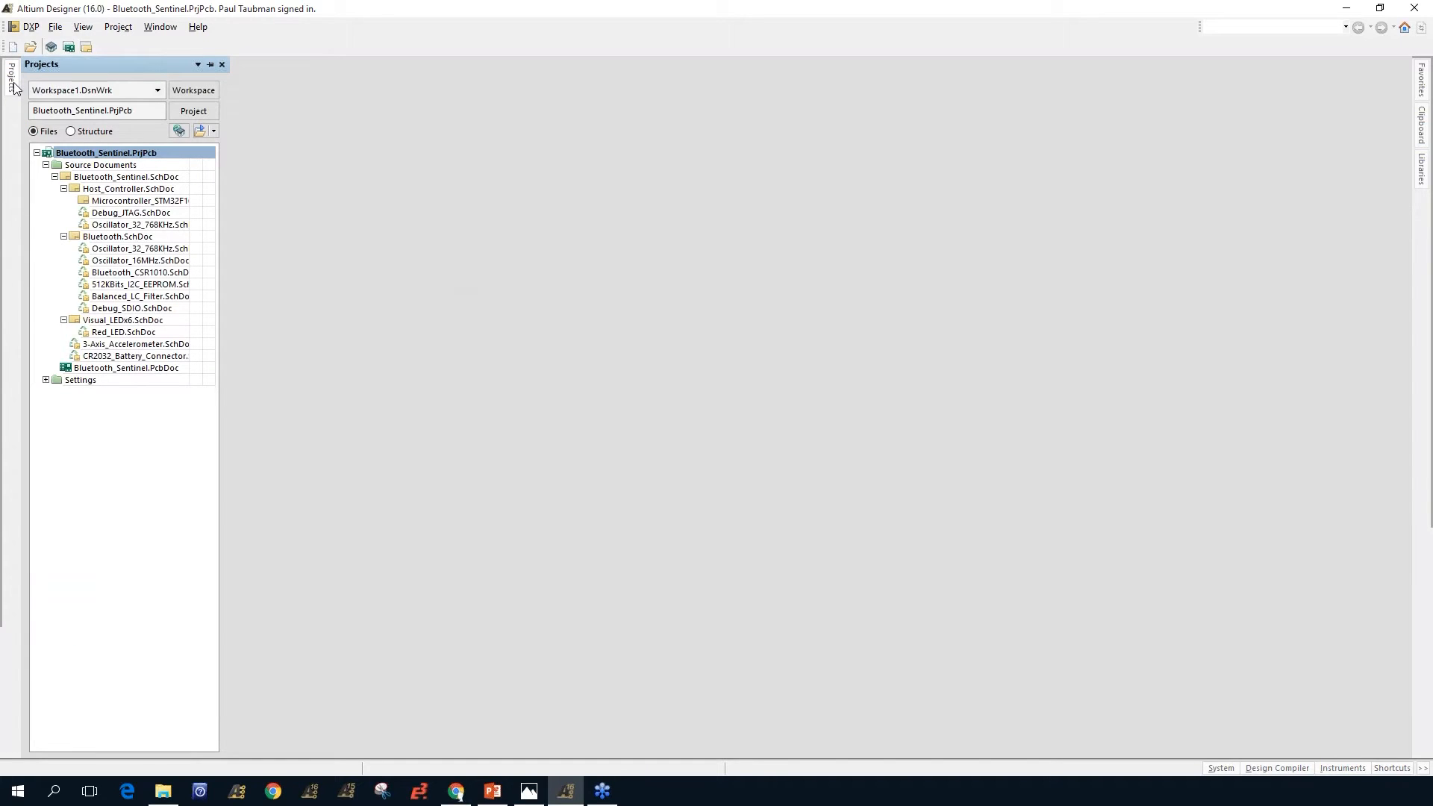
click(211, 66)
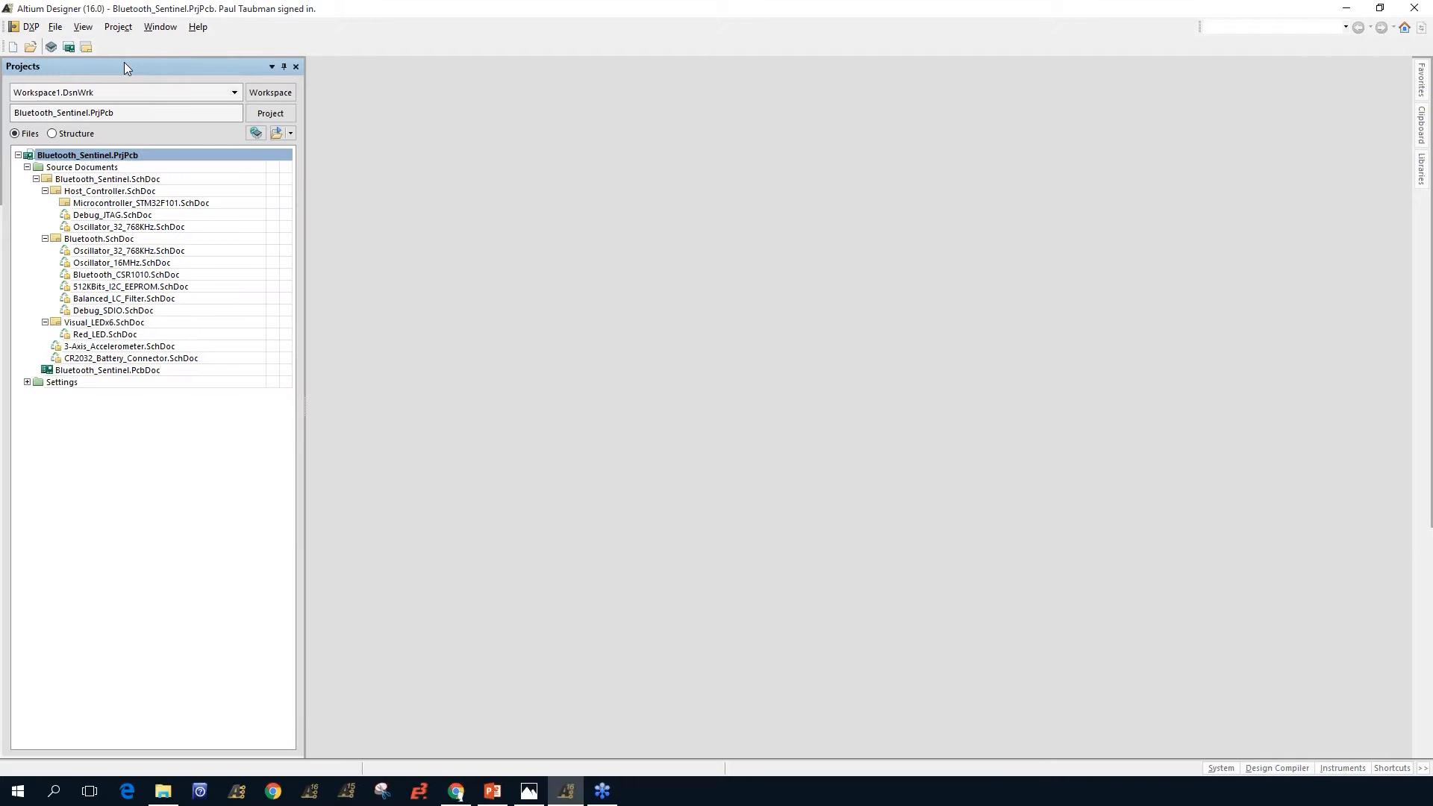
Step: Undock the Projects panel, try it docked along the upper edge of the workspace, and float it again
drag(137, 64, 959, 118)
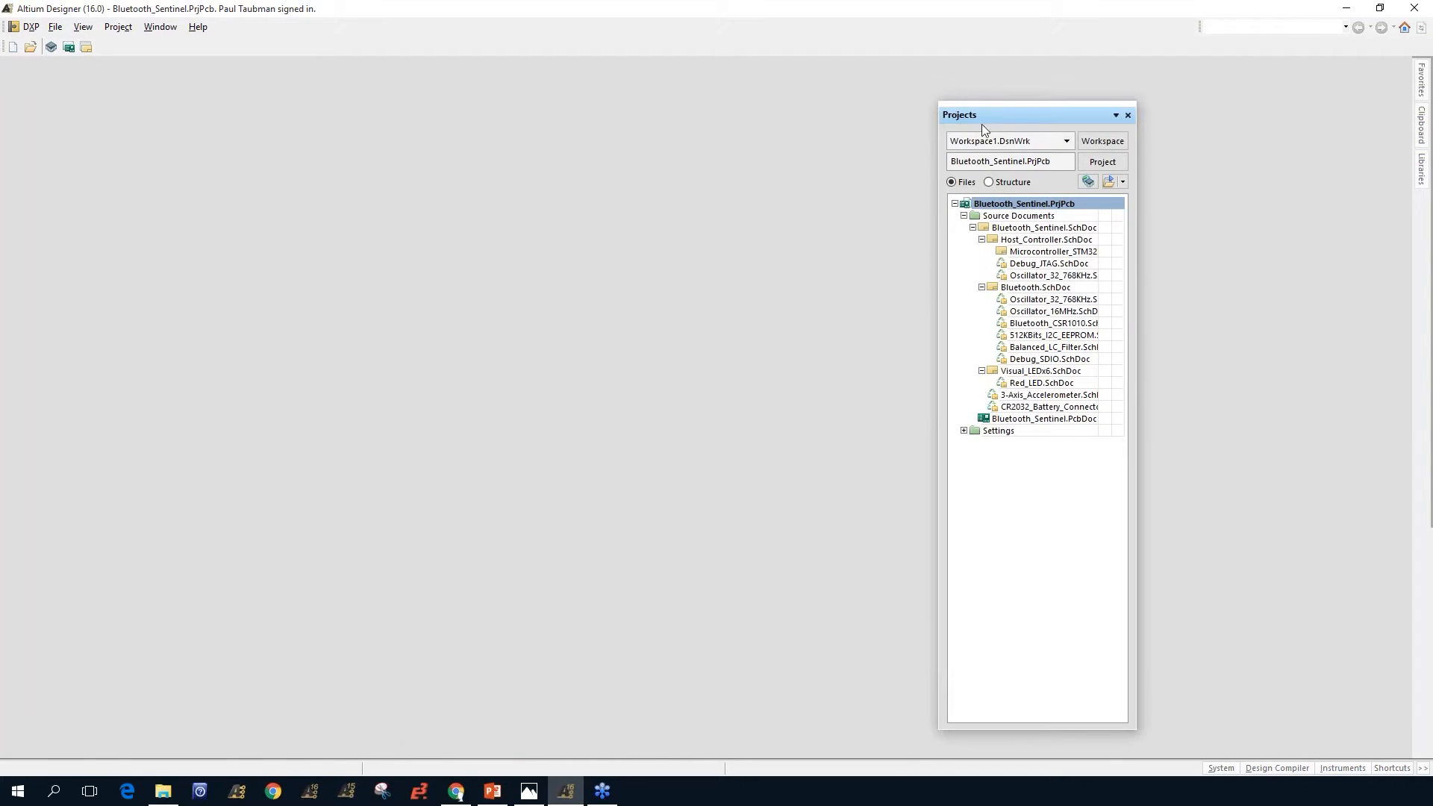
drag(1020, 119, 690, 399)
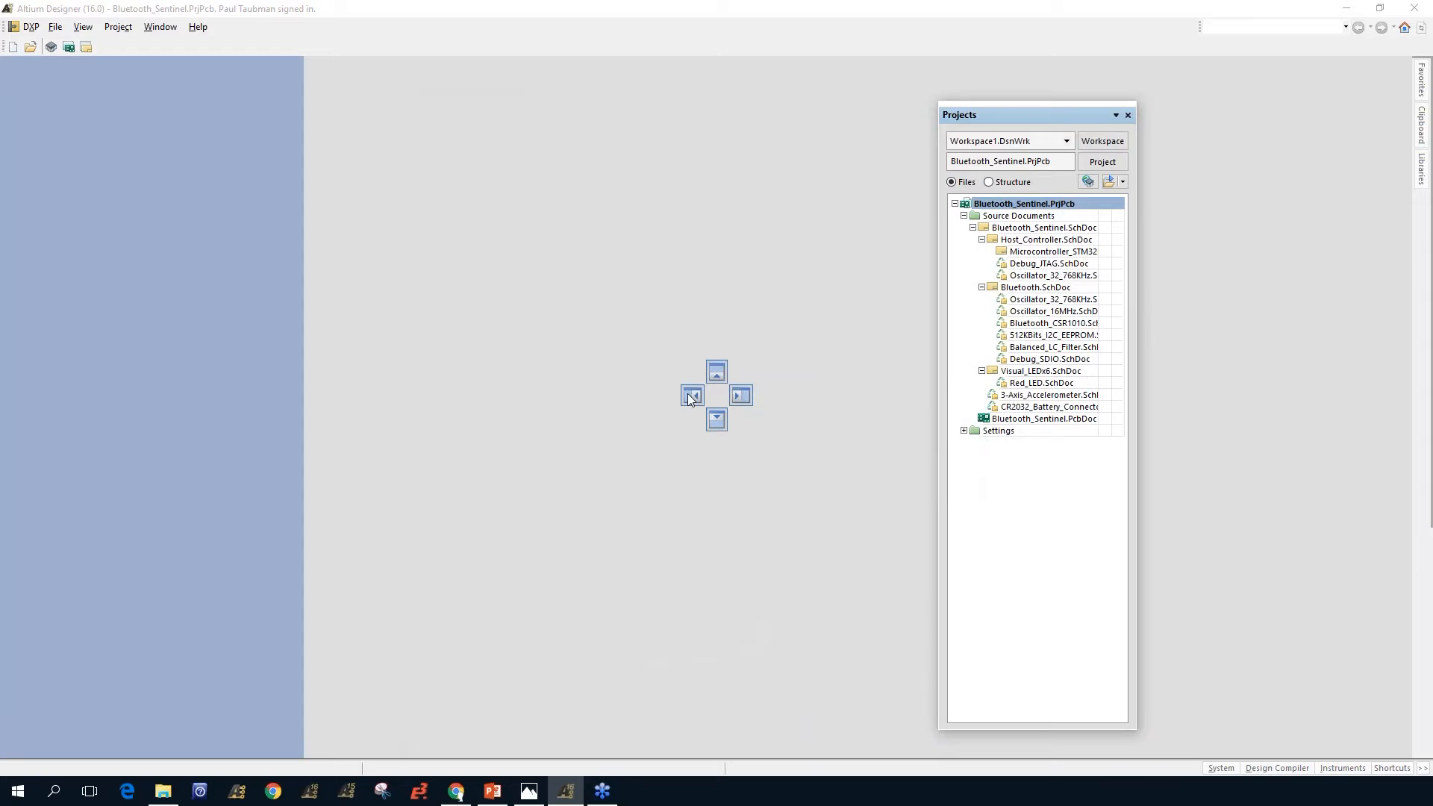
drag(689, 398, 365, 115)
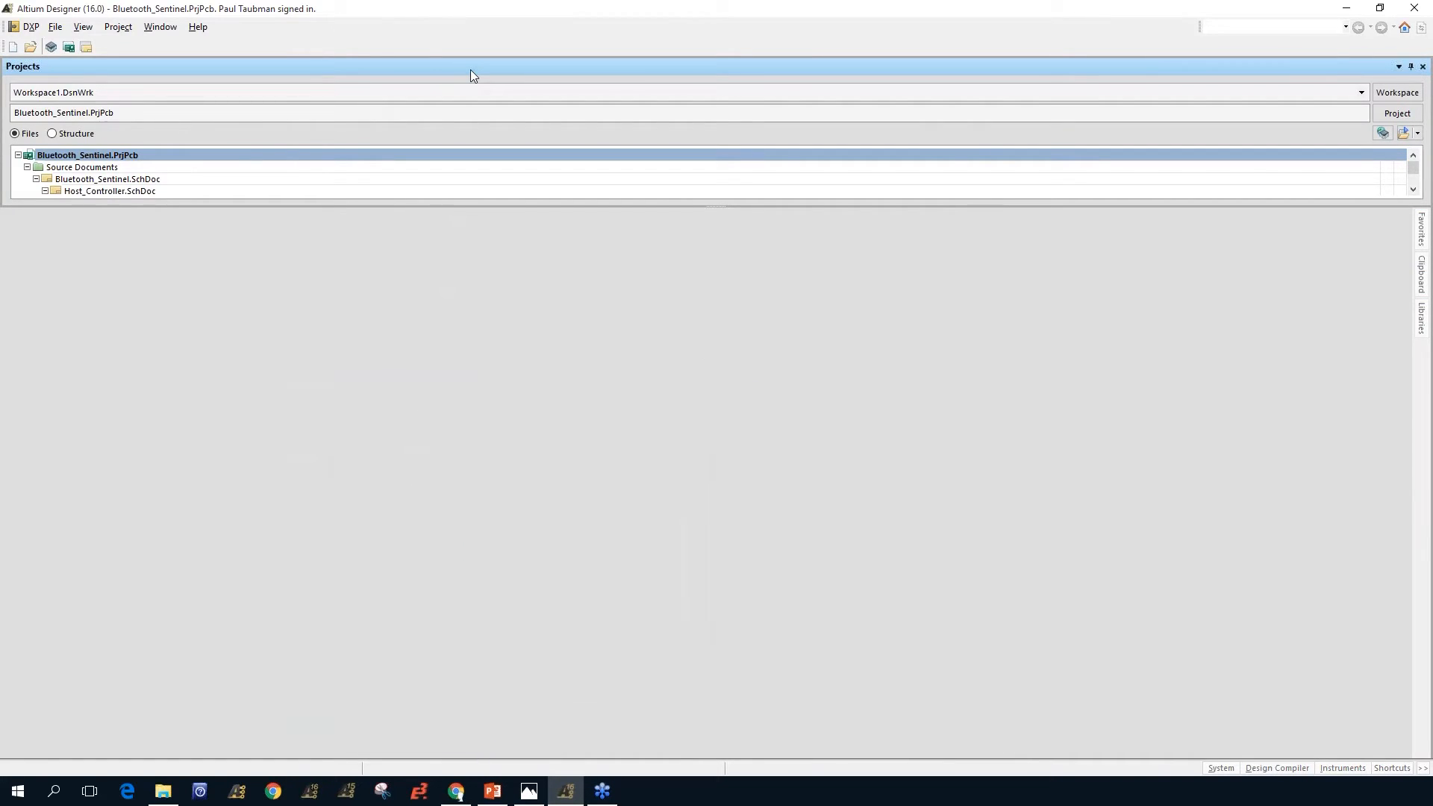
drag(484, 72, 435, 256)
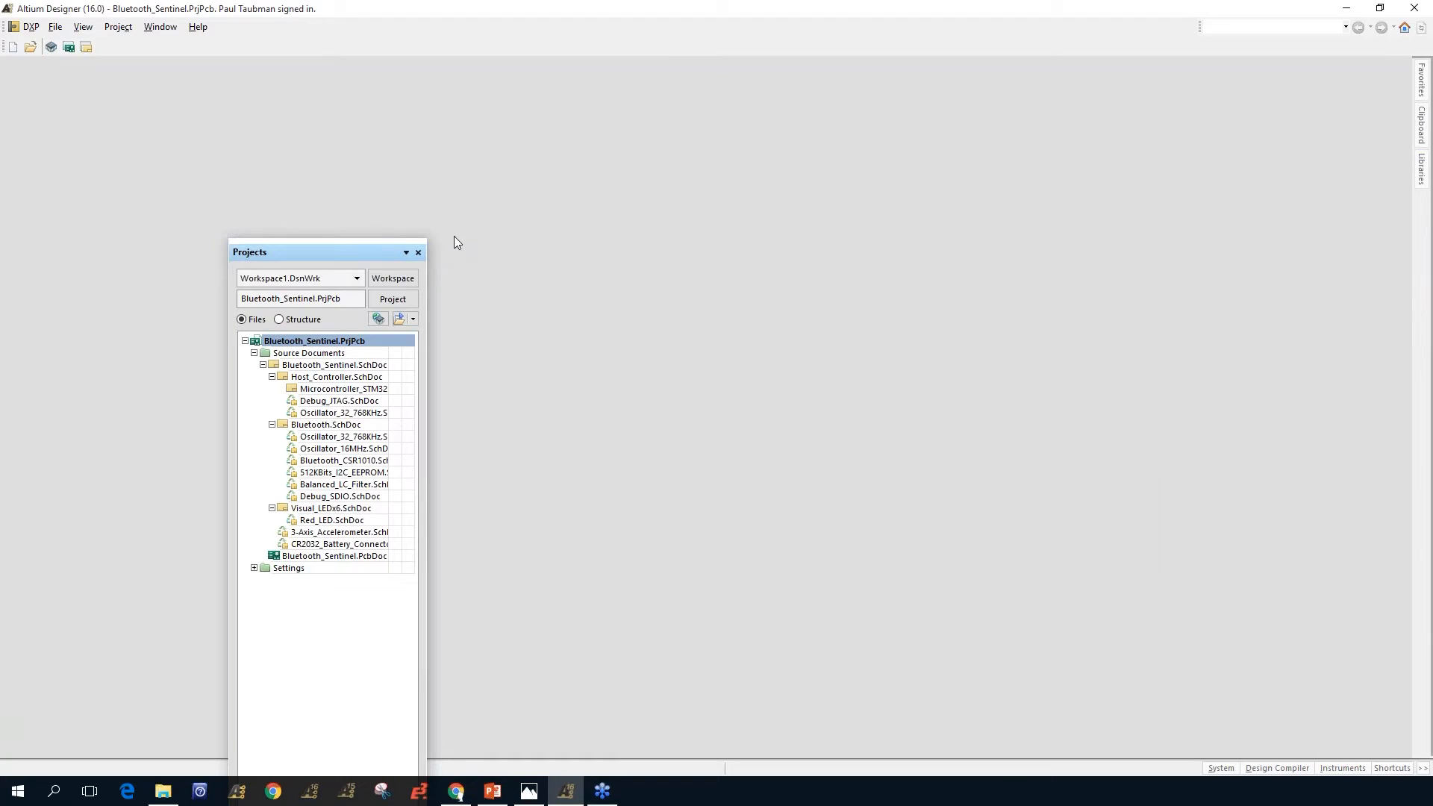
drag(357, 257, 324, 99)
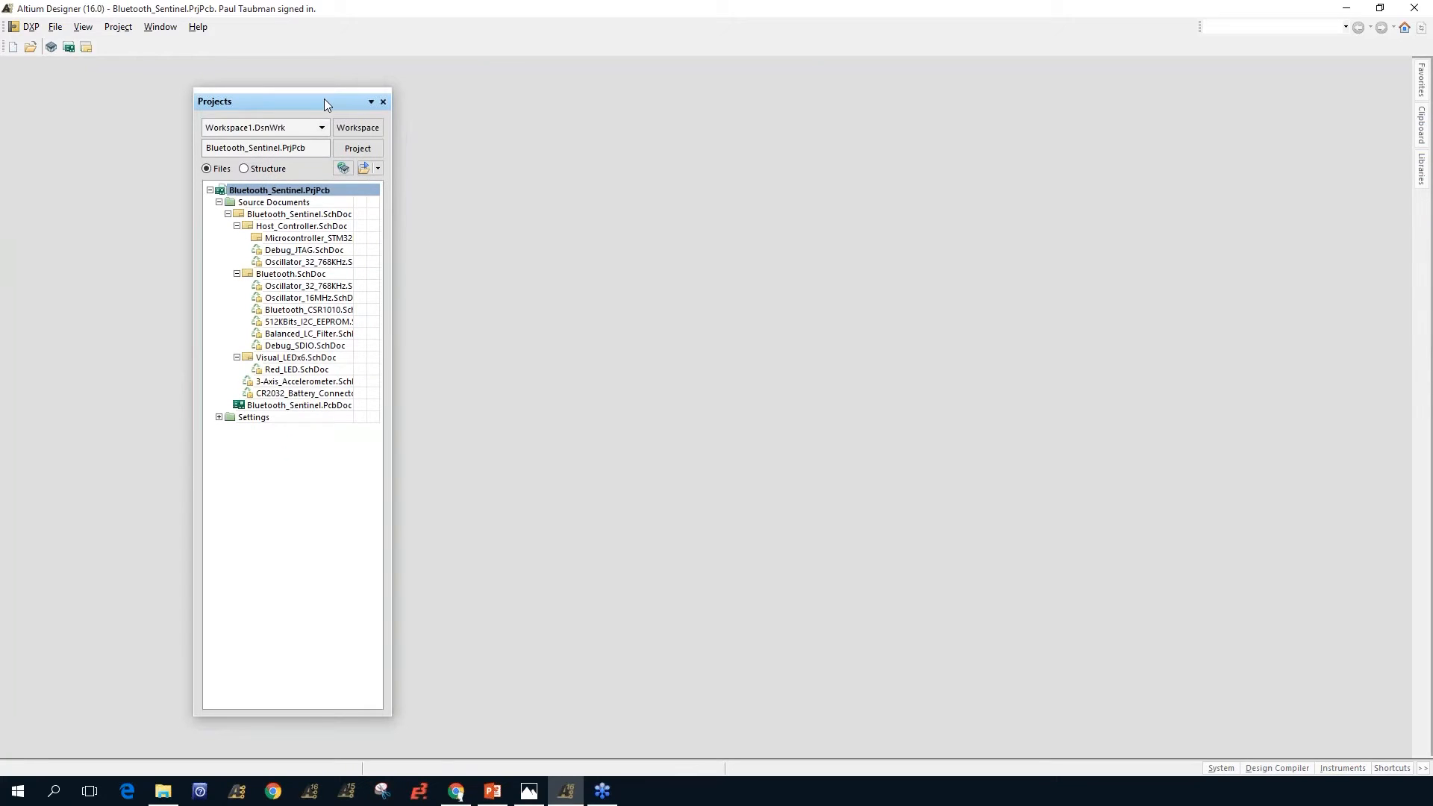
click(82, 28)
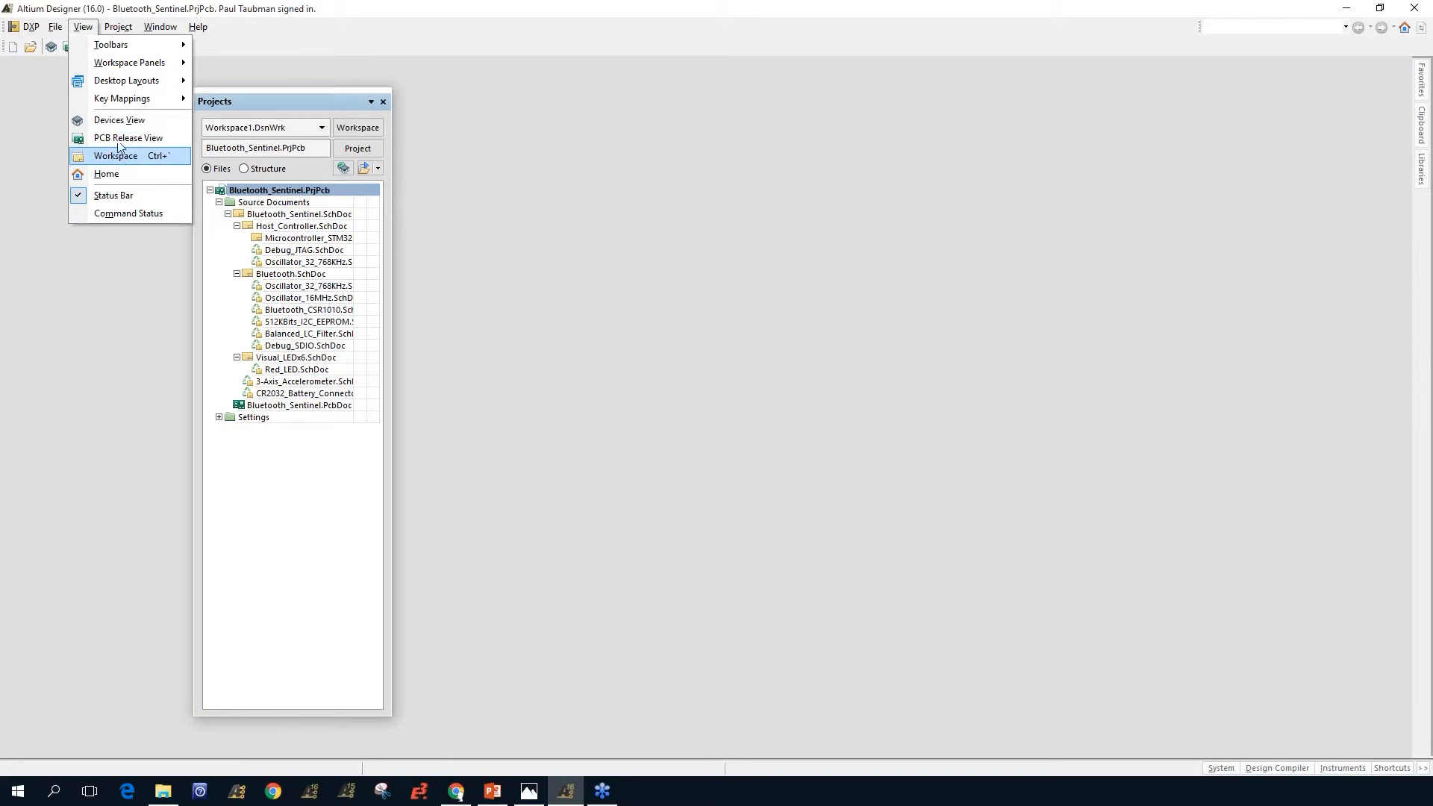
mouse_move(131, 67)
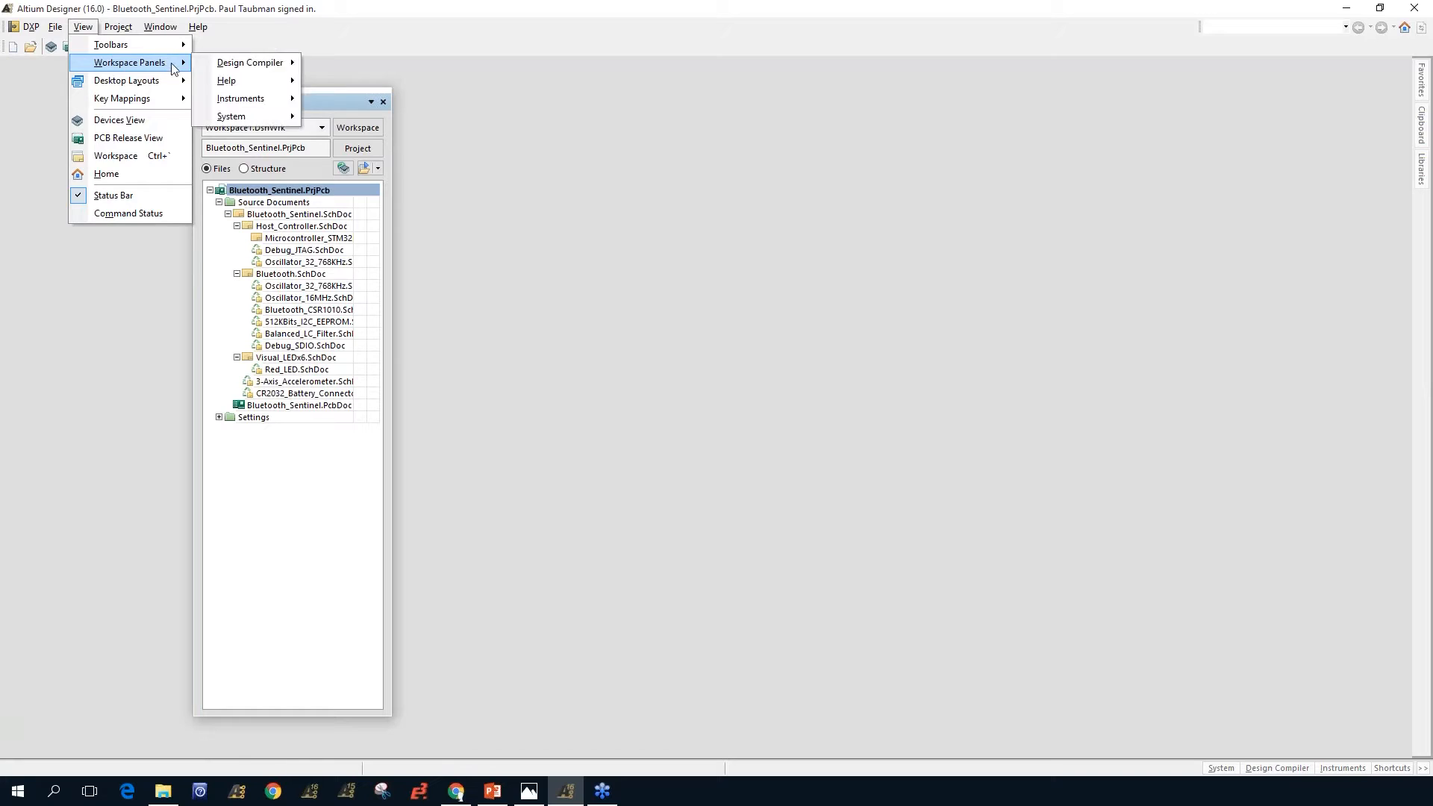
mouse_move(255, 122)
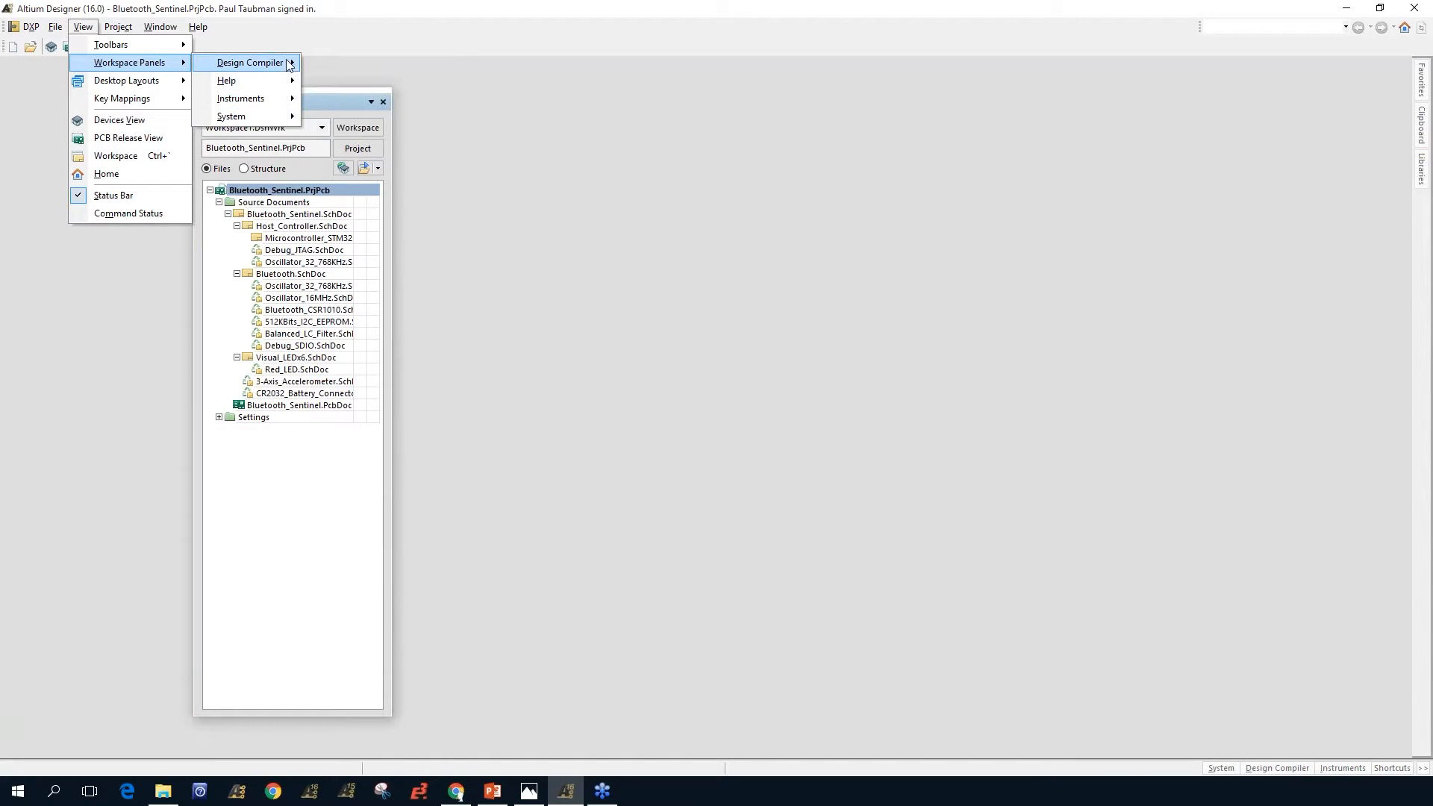
click(621, 272)
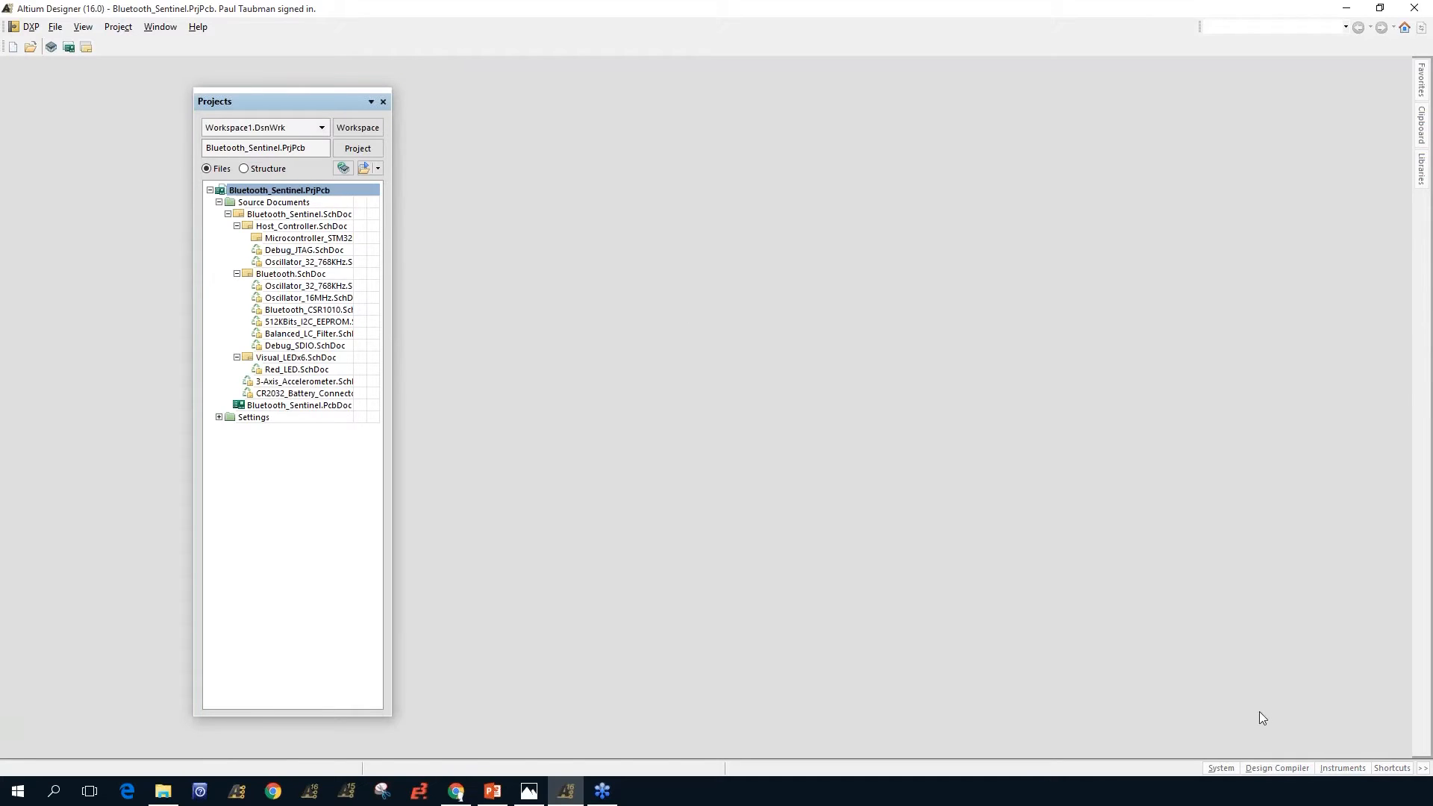
Step: Show the Output panel and move it clear of the floating Projects panel
click(1221, 768)
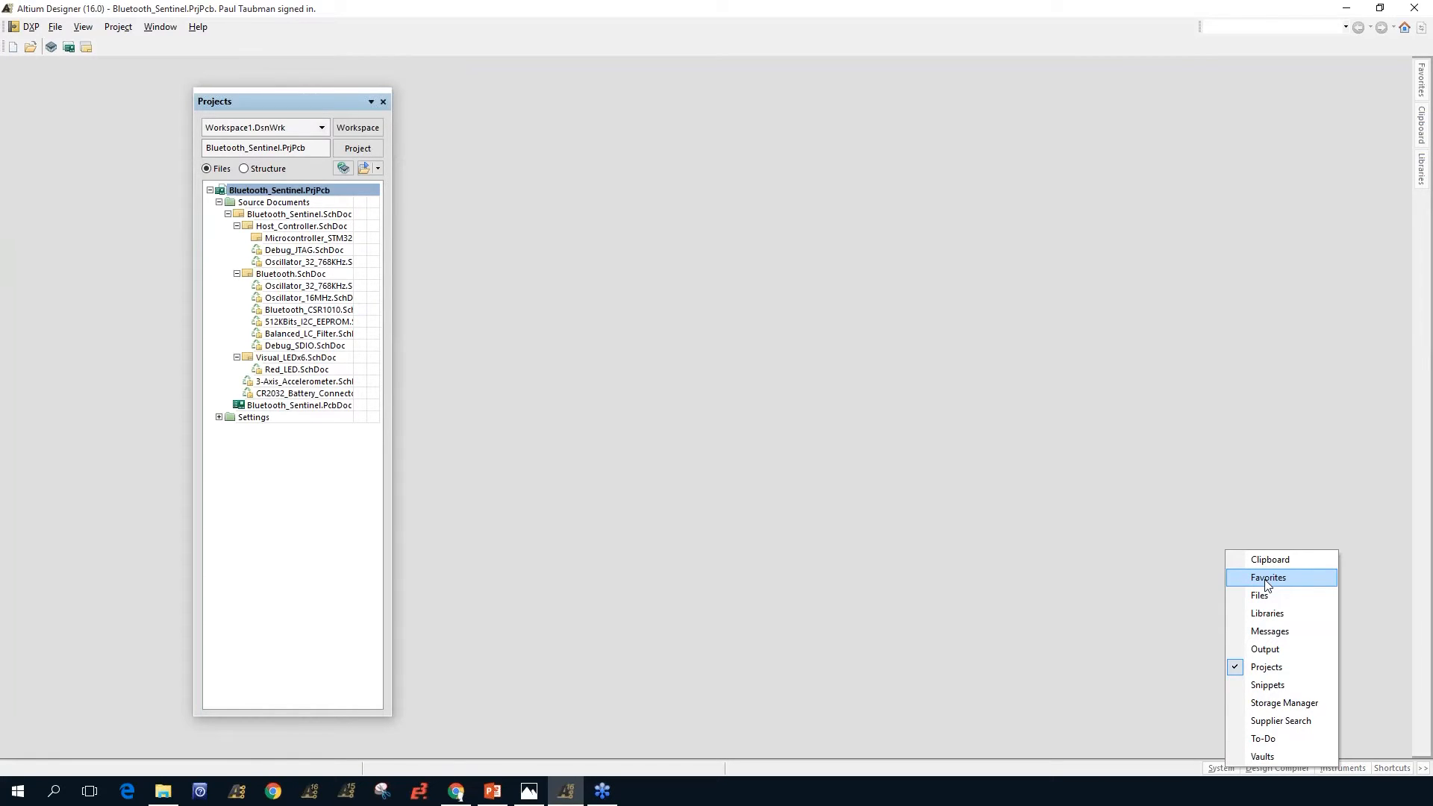
click(1261, 651)
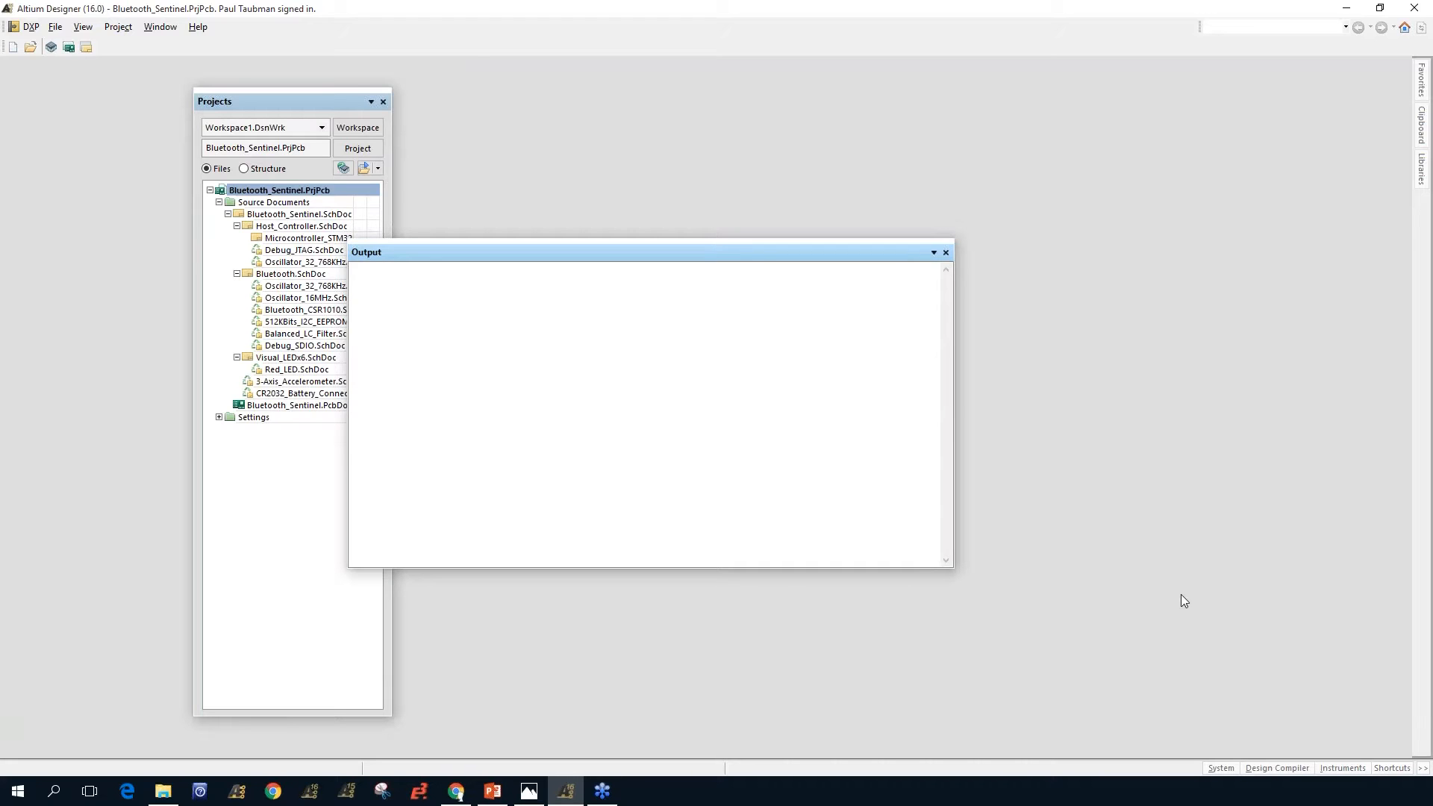
drag(695, 253, 941, 186)
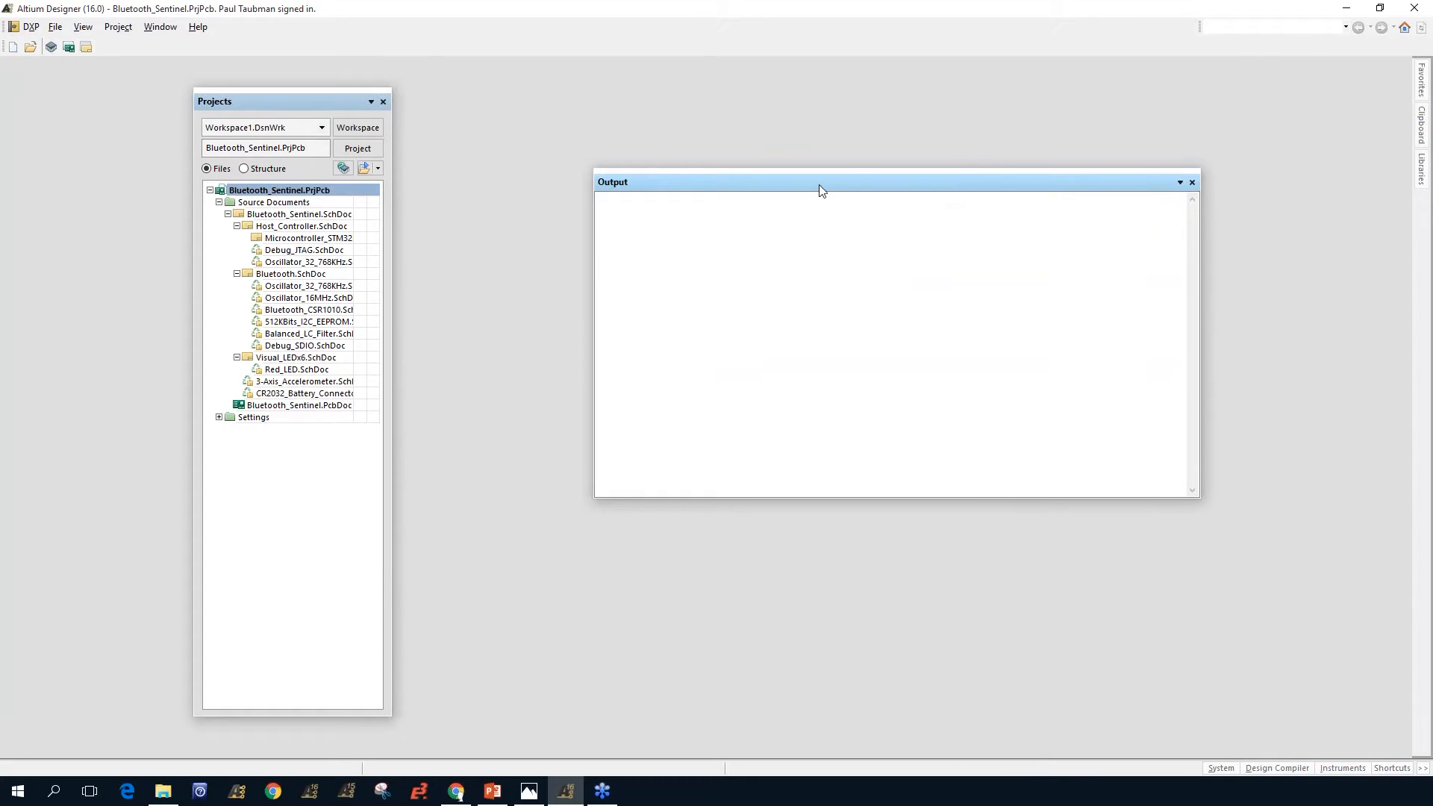
Step: Group the Output panel with the floating Projects panel as tabs and switch between the two
drag(810, 188, 313, 459)
click(214, 709)
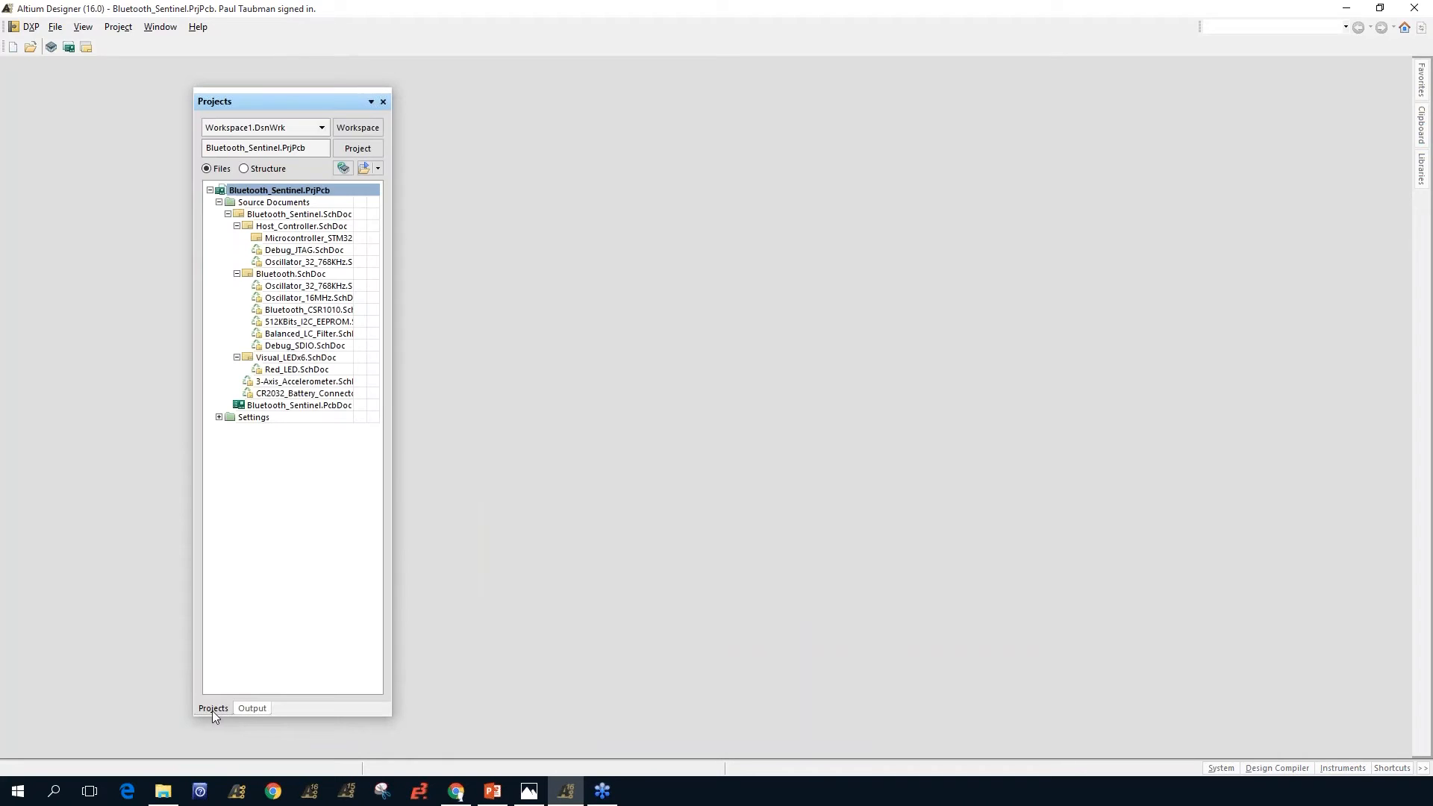
click(254, 709)
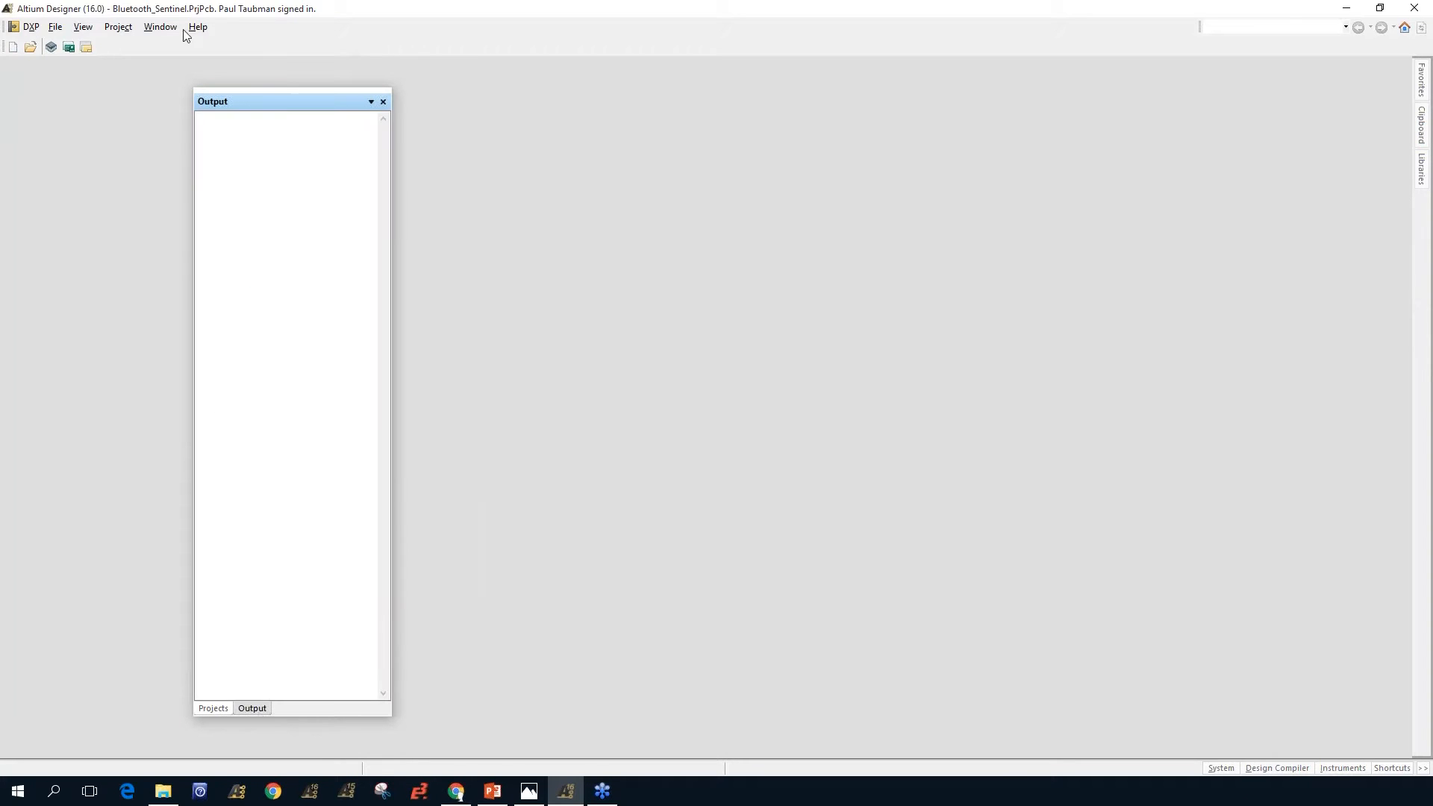
Step: Dock the tabbed Projects and Output group along the workspace's left edge and switch between its two panels
drag(311, 105, 692, 396)
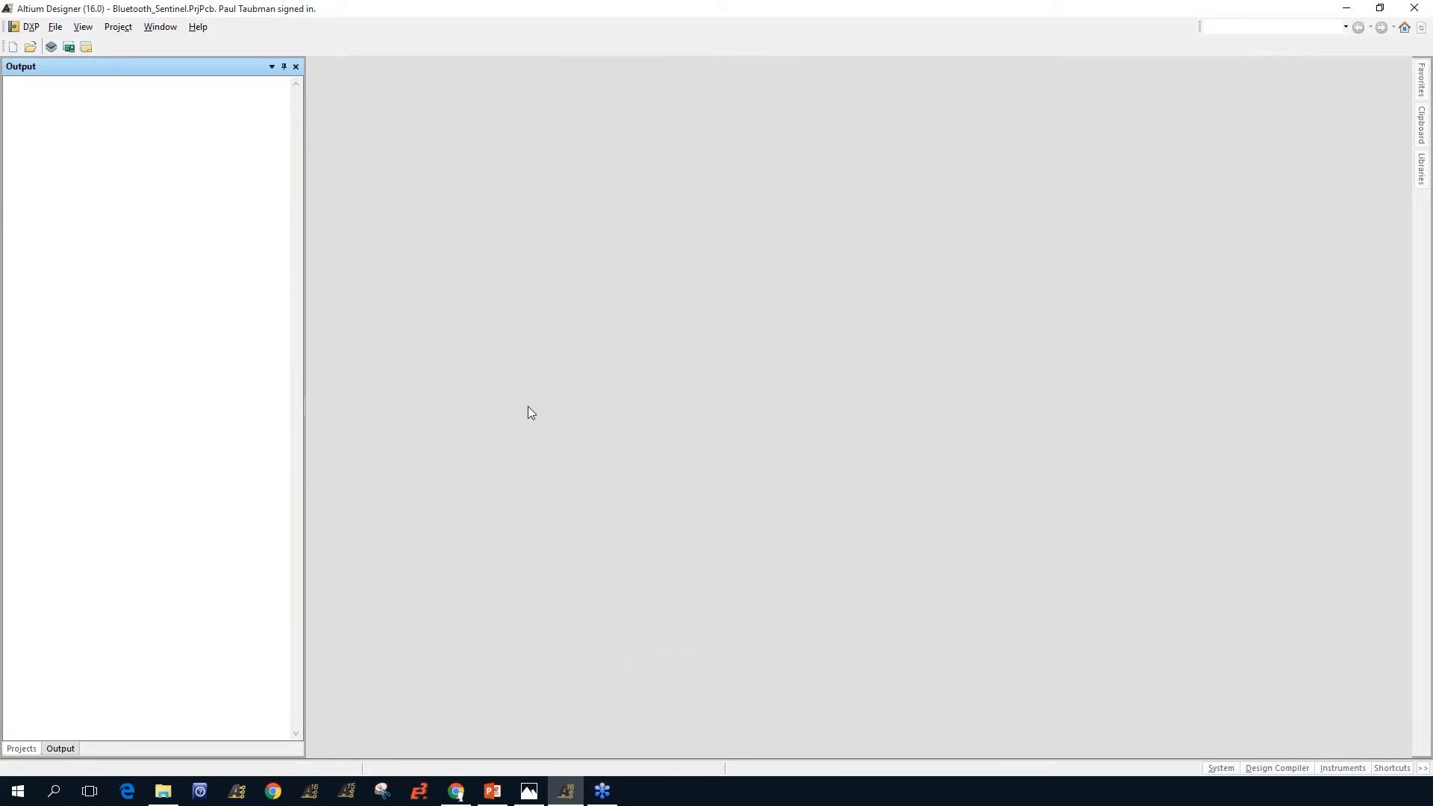
click(21, 748)
click(61, 748)
Step: Split the docked group so that the Output and Projects panels float separately, side by side
drag(62, 748, 583, 504)
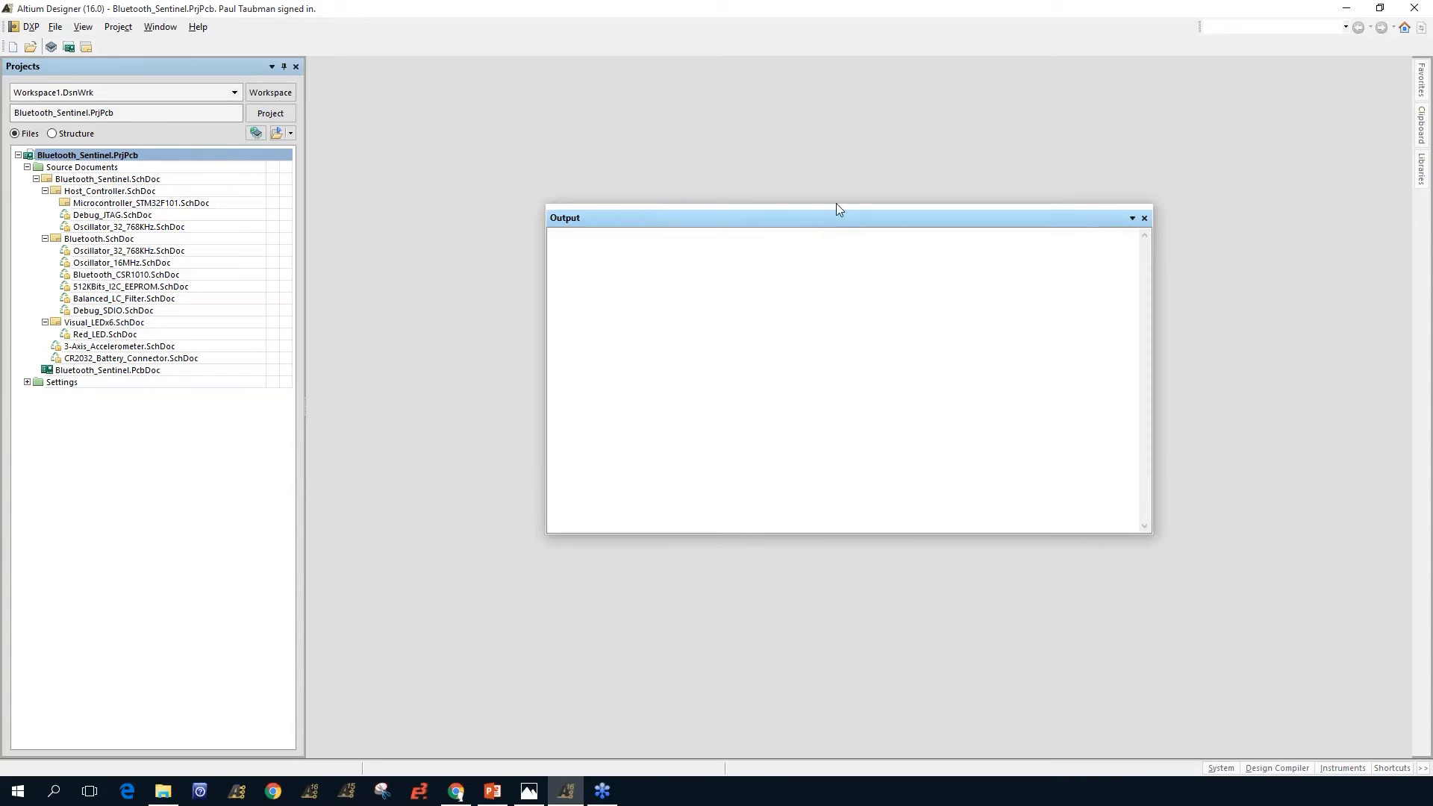
drag(836, 213, 871, 163)
click(187, 70)
drag(186, 70, 354, 103)
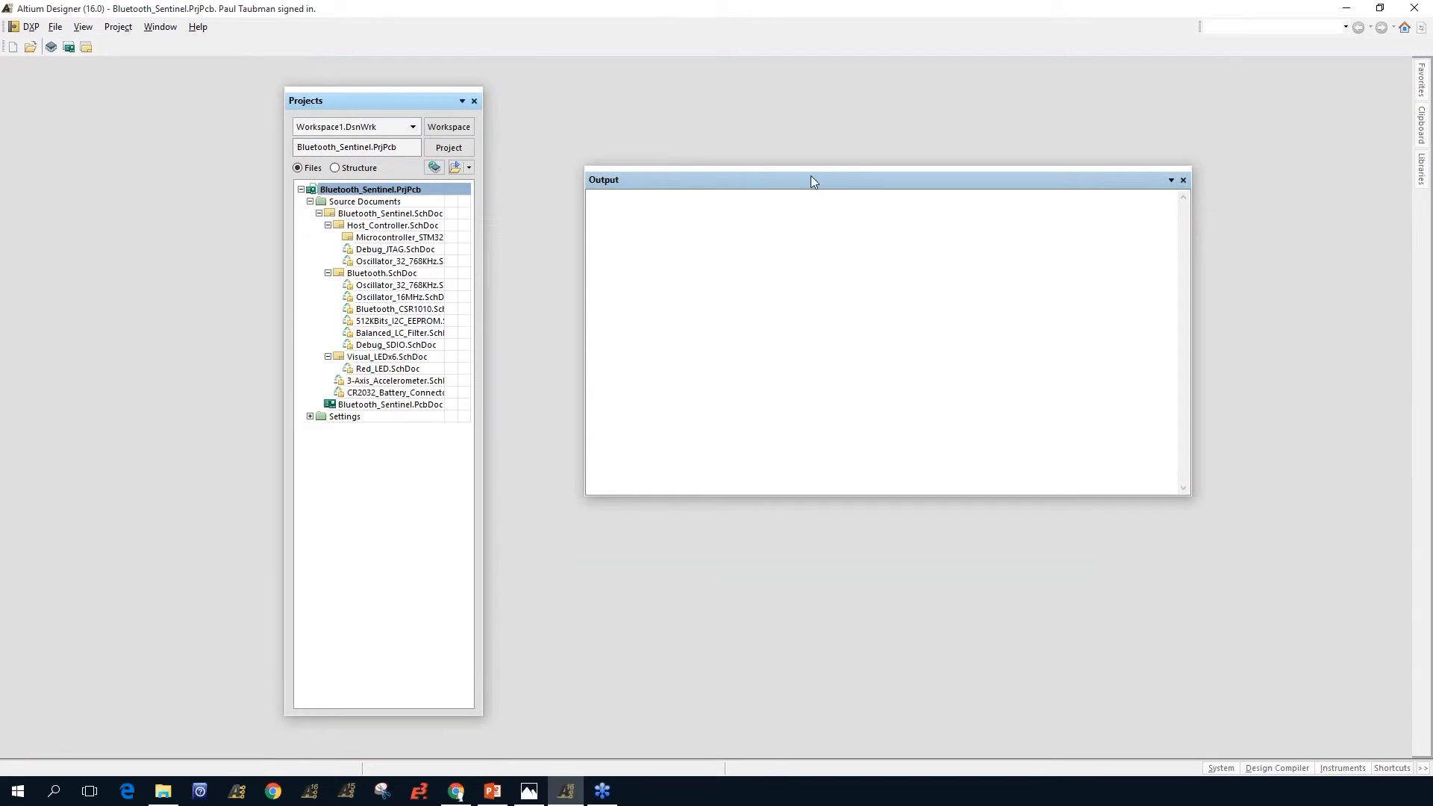
Step: Dock the Output panel inside the floating Projects window on its right side, and widen the window and its Projects part
drag(800, 181, 463, 411)
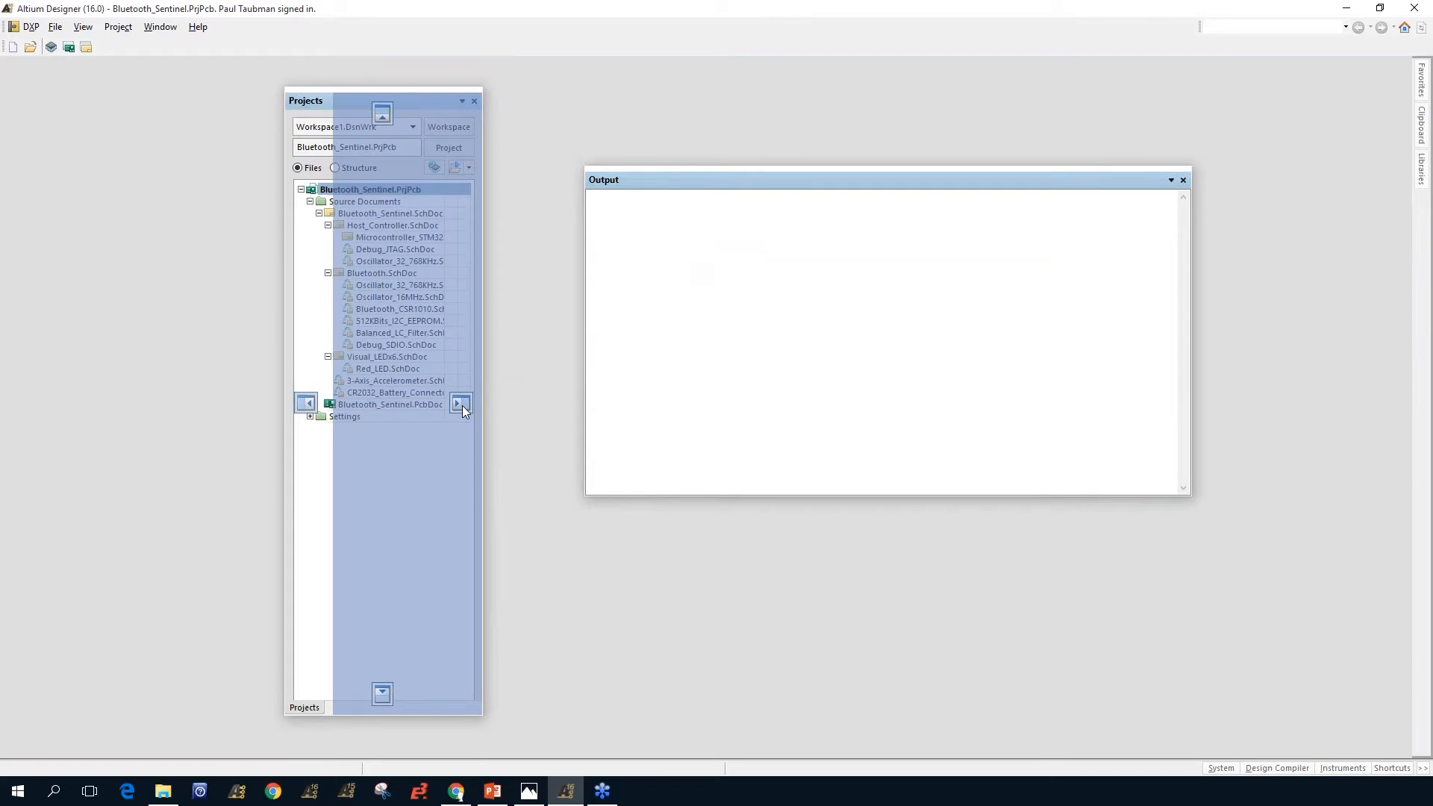
drag(463, 406, 463, 409)
drag(487, 256, 893, 295)
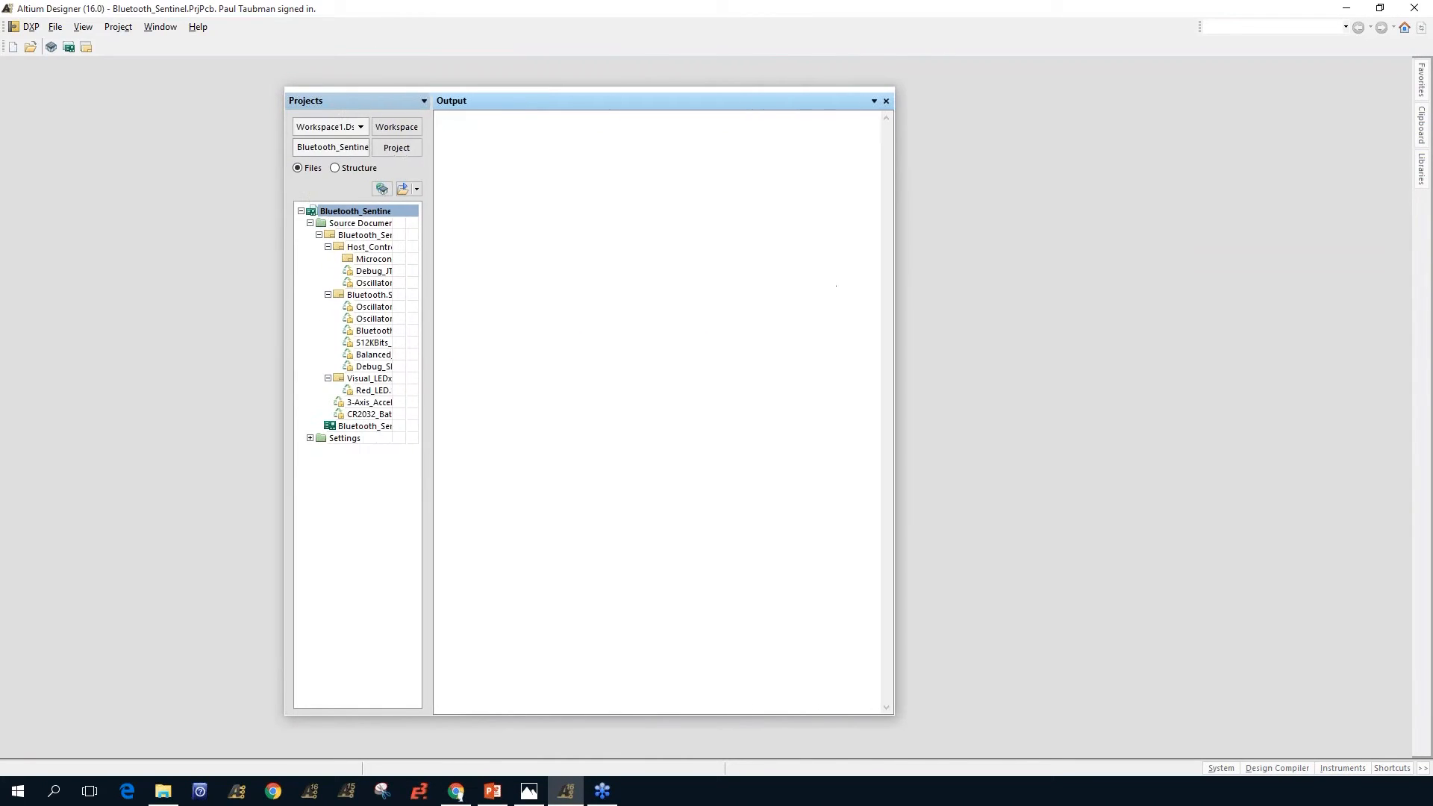
drag(430, 95, 581, 95)
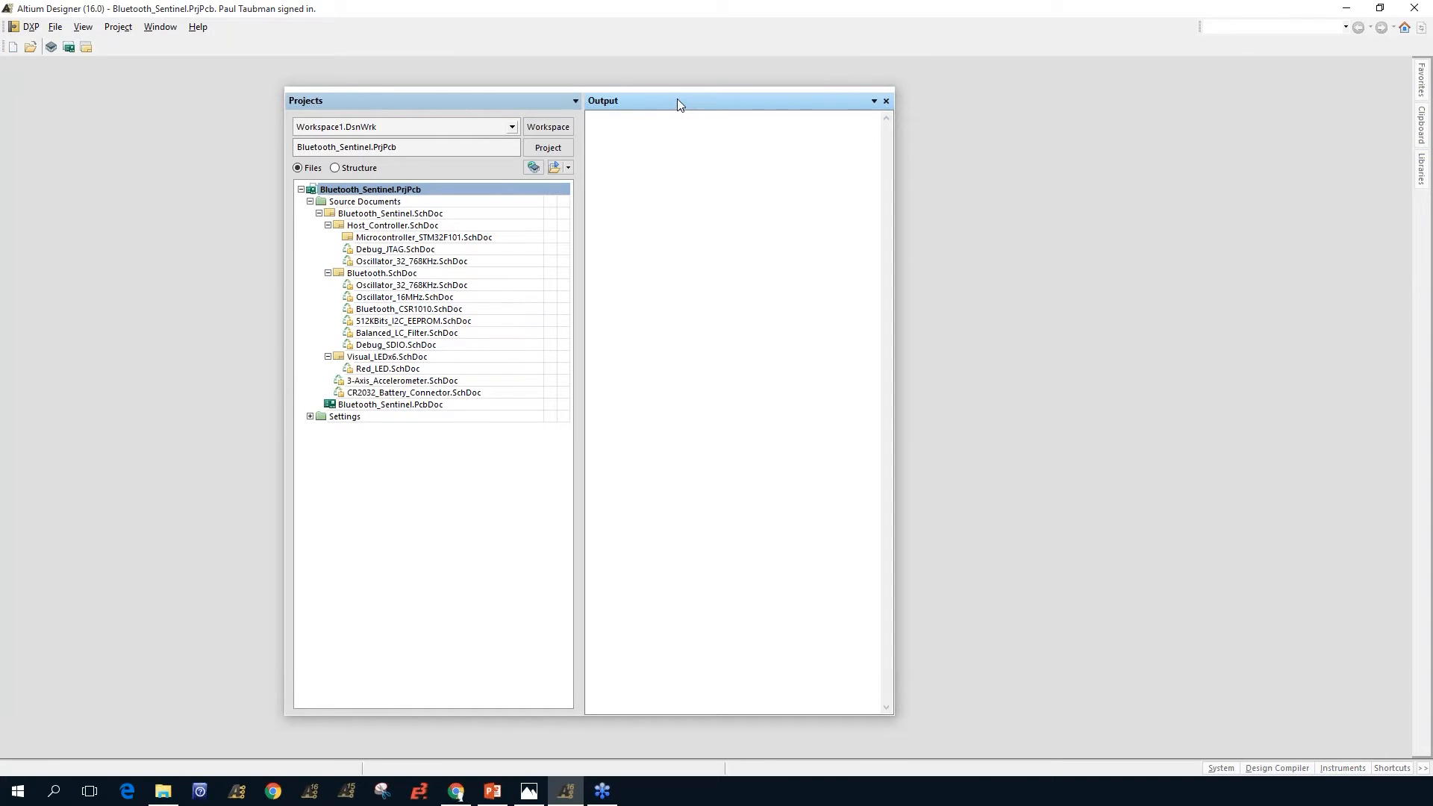
Step: Pull the Output panel out of the Projects window so it floats separately
drag(669, 111, 1063, 298)
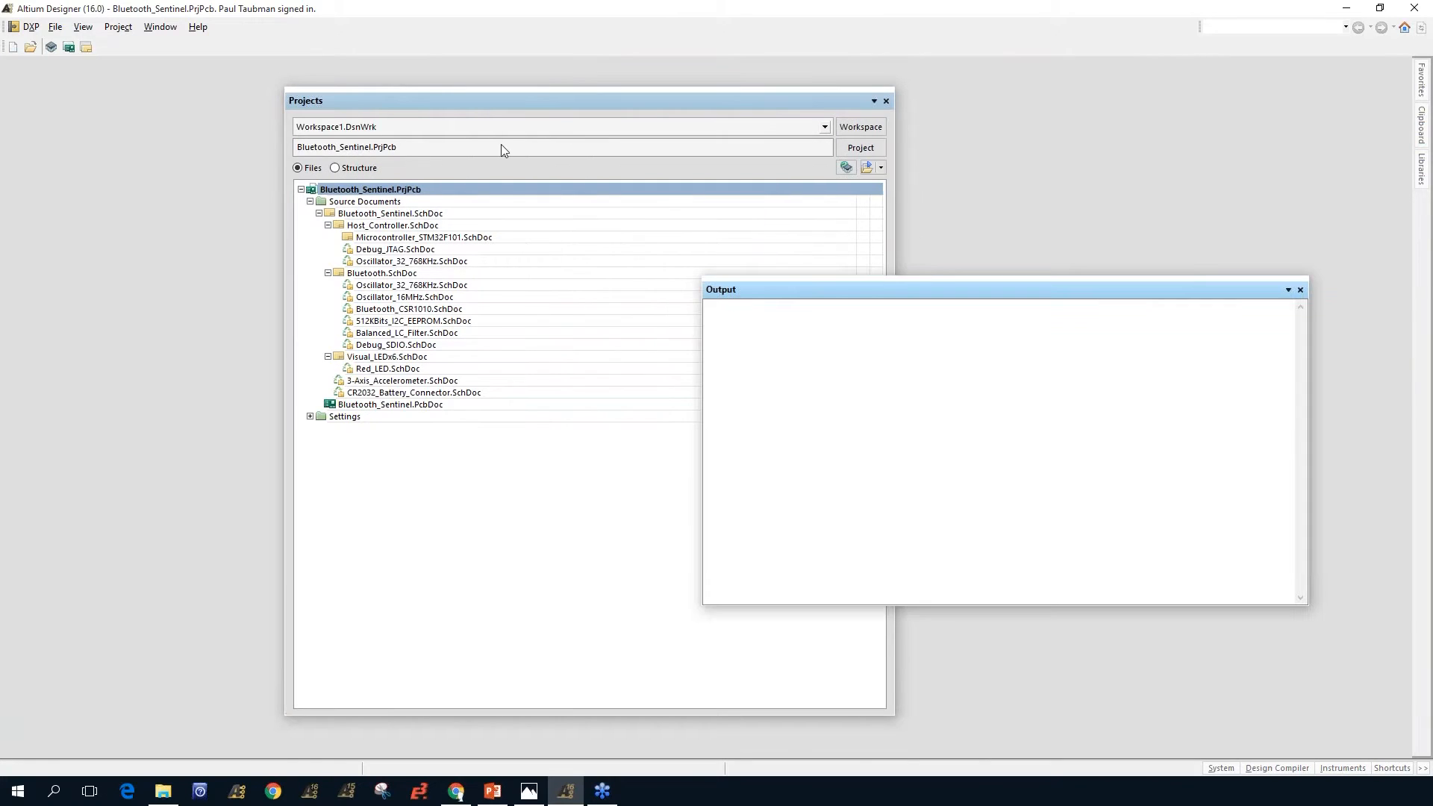
Step: Dock the Projects panel along the workspace's left edge and close the floating Output panel
drag(589, 100, 692, 395)
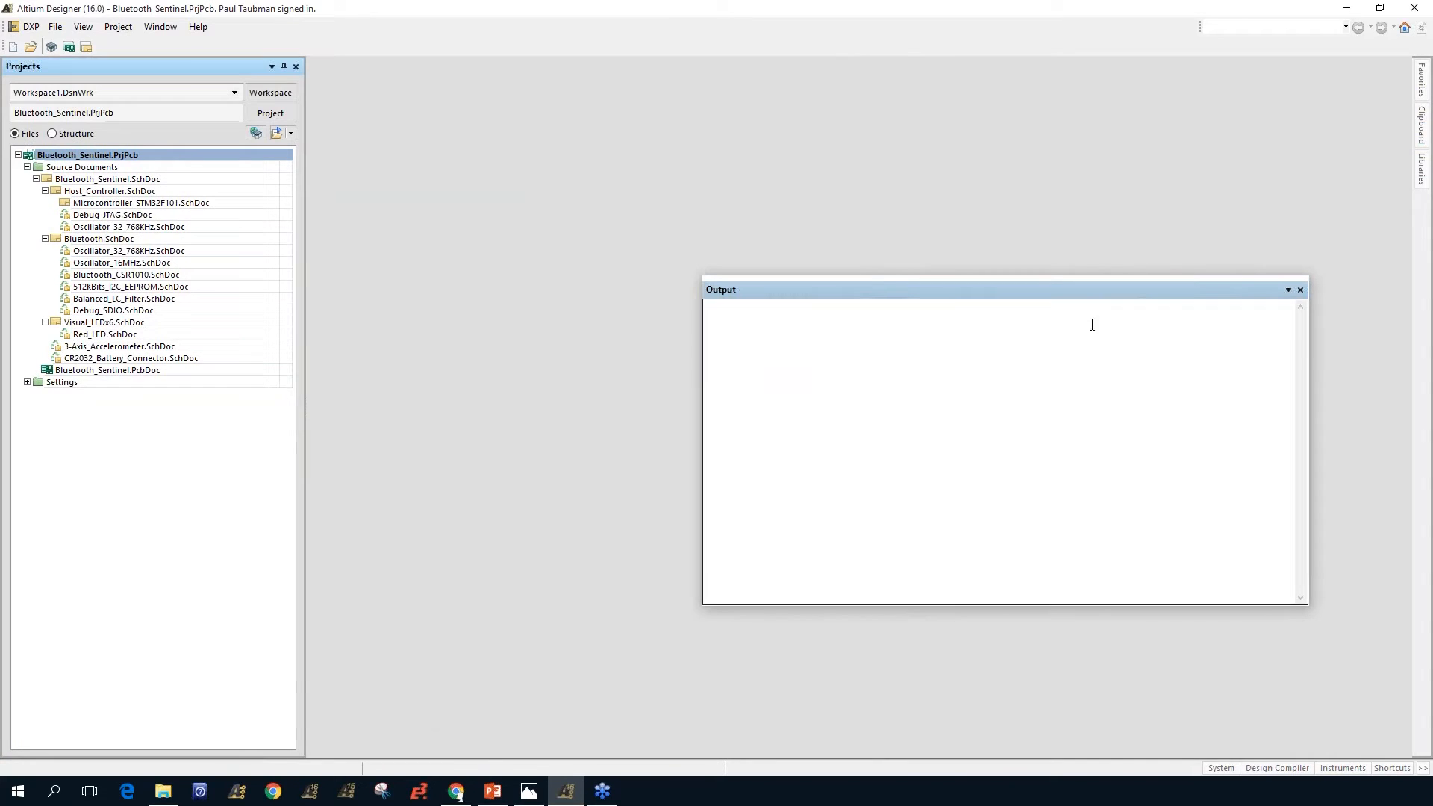
click(1301, 290)
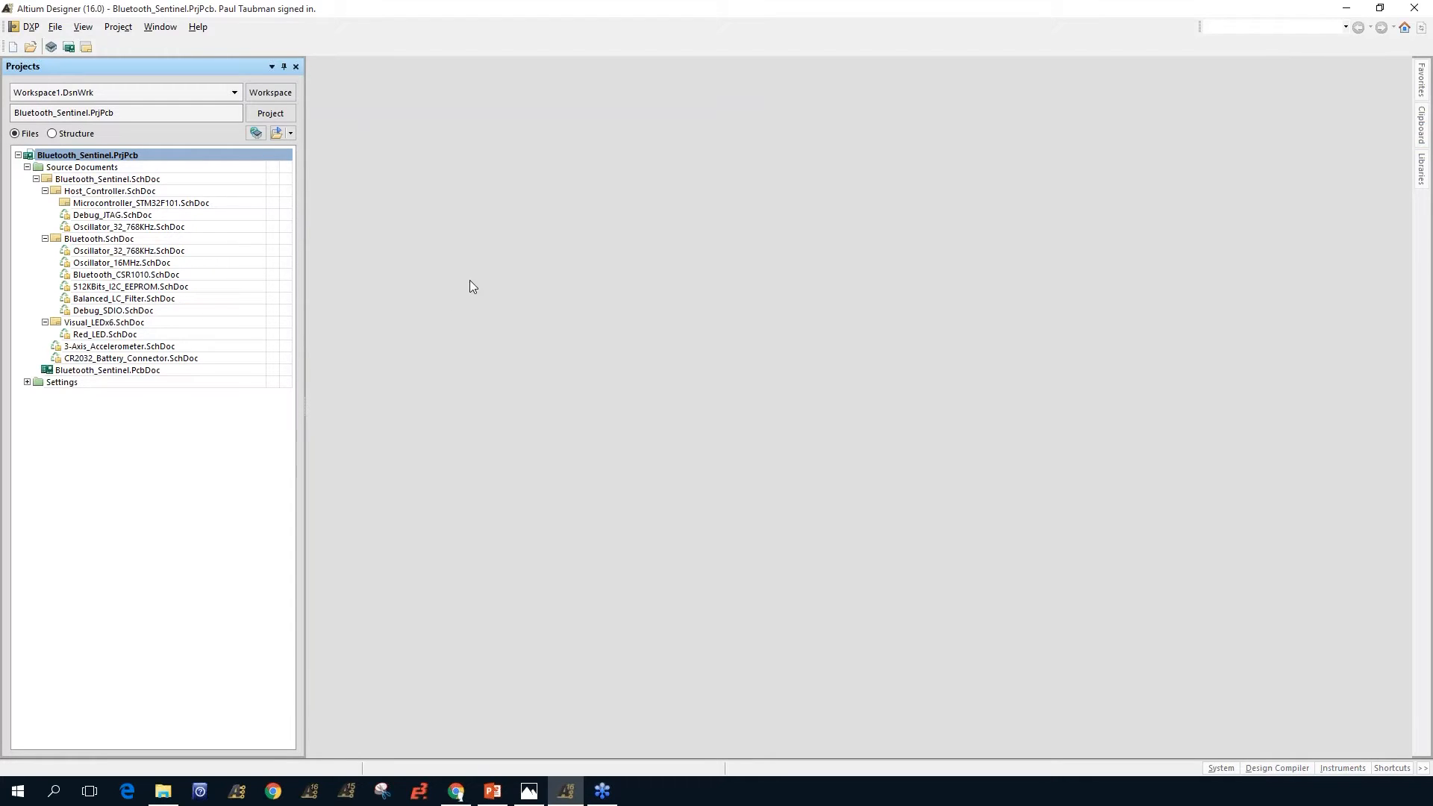
click(84, 27)
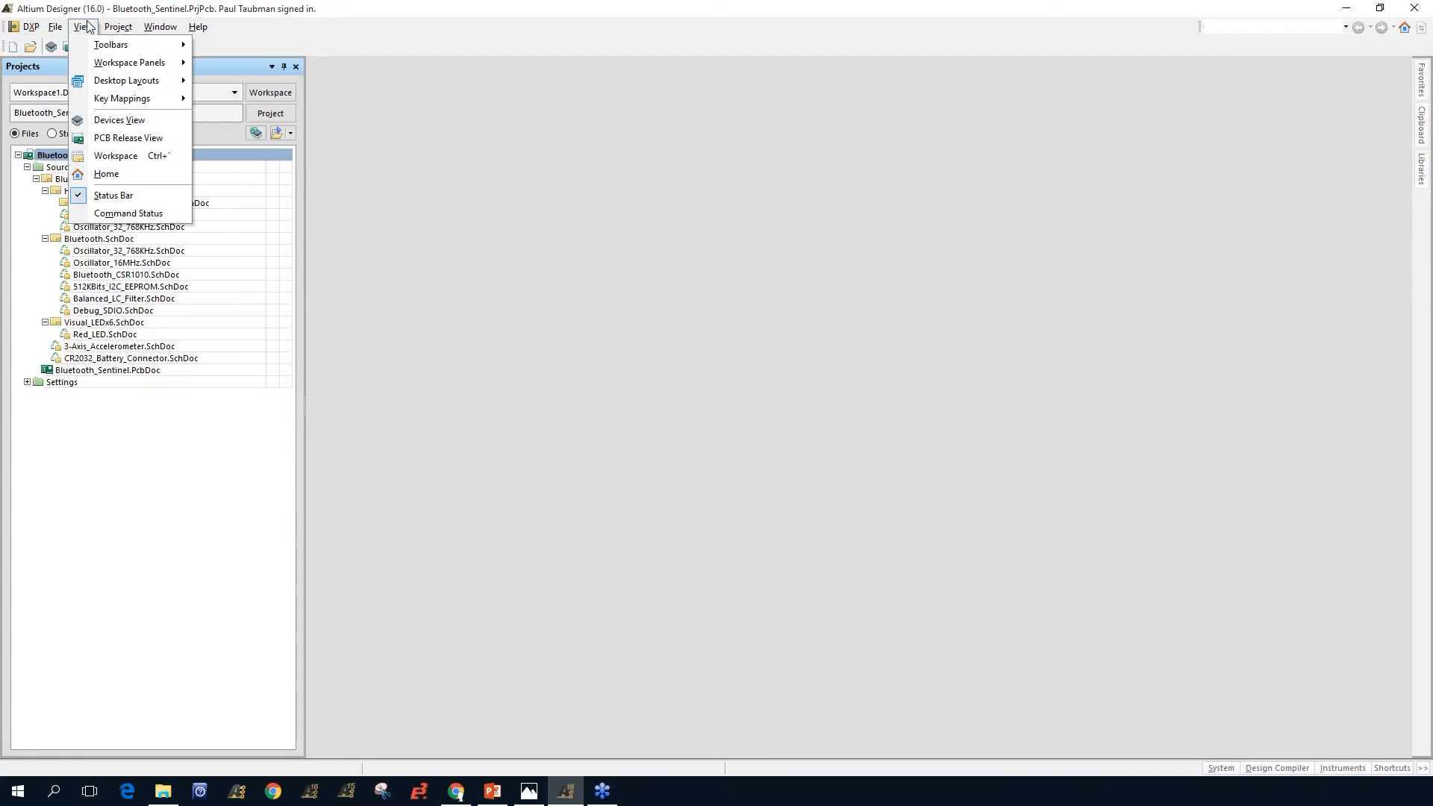
mouse_move(99, 88)
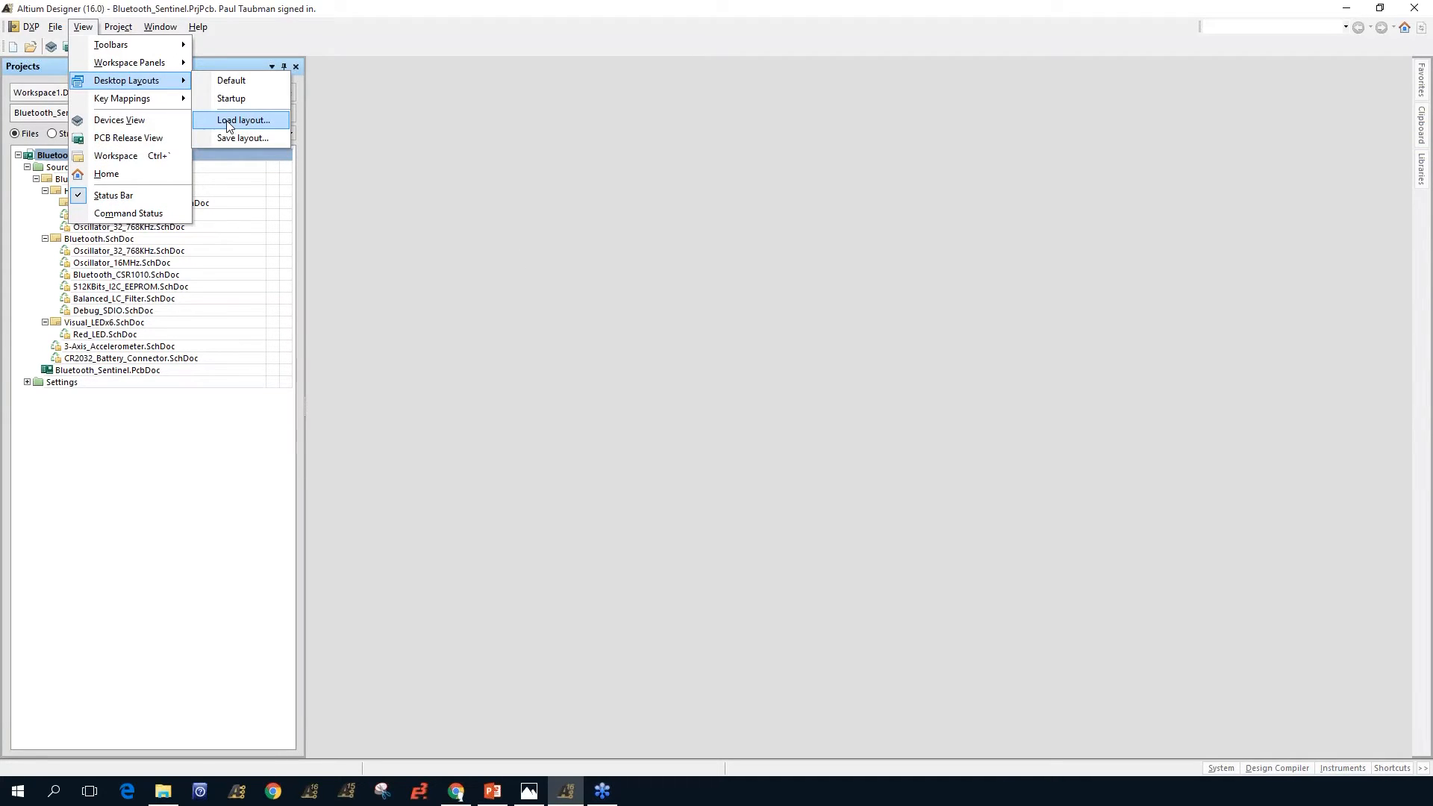
click(400, 141)
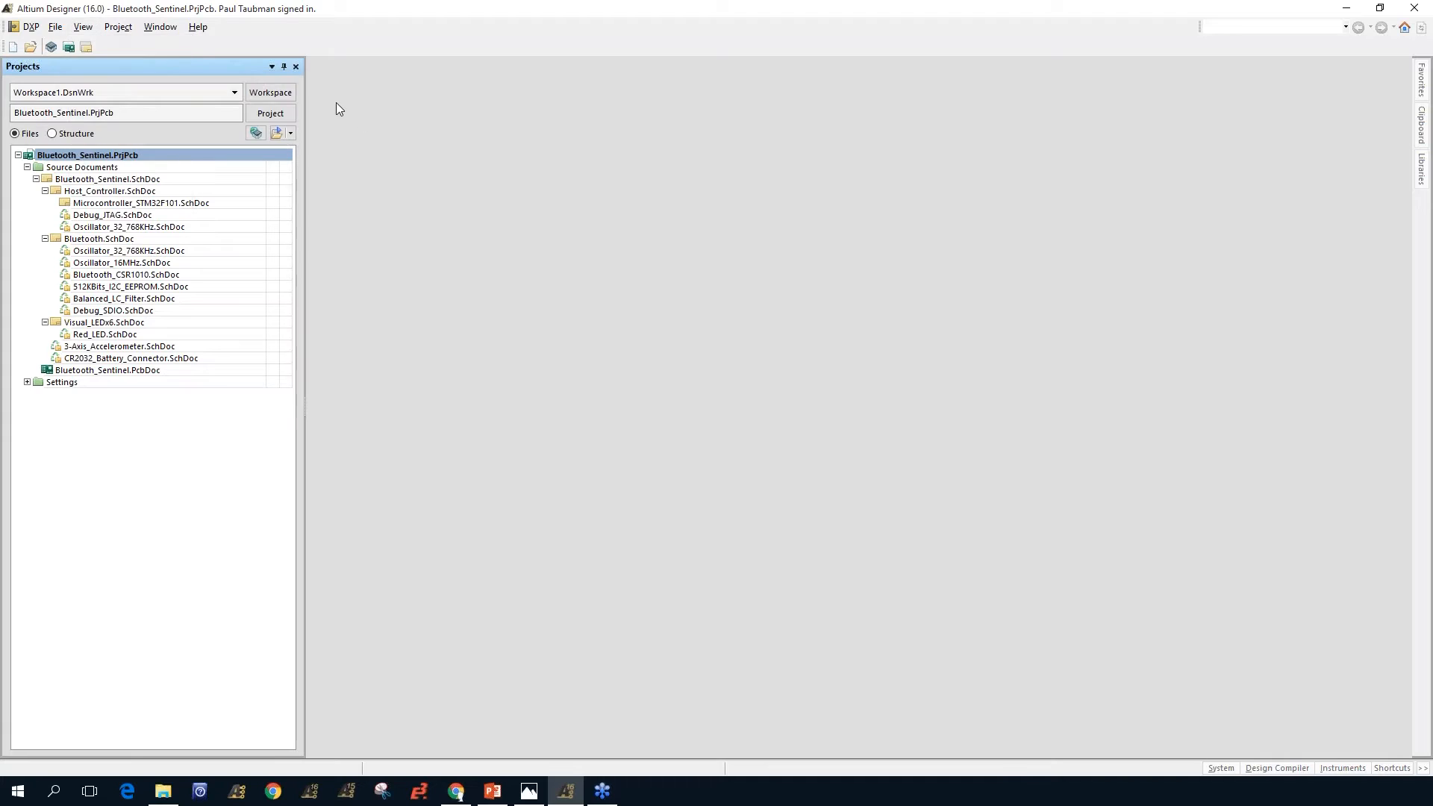
Step: Close the Projects panel and show it again in the workspace
click(296, 66)
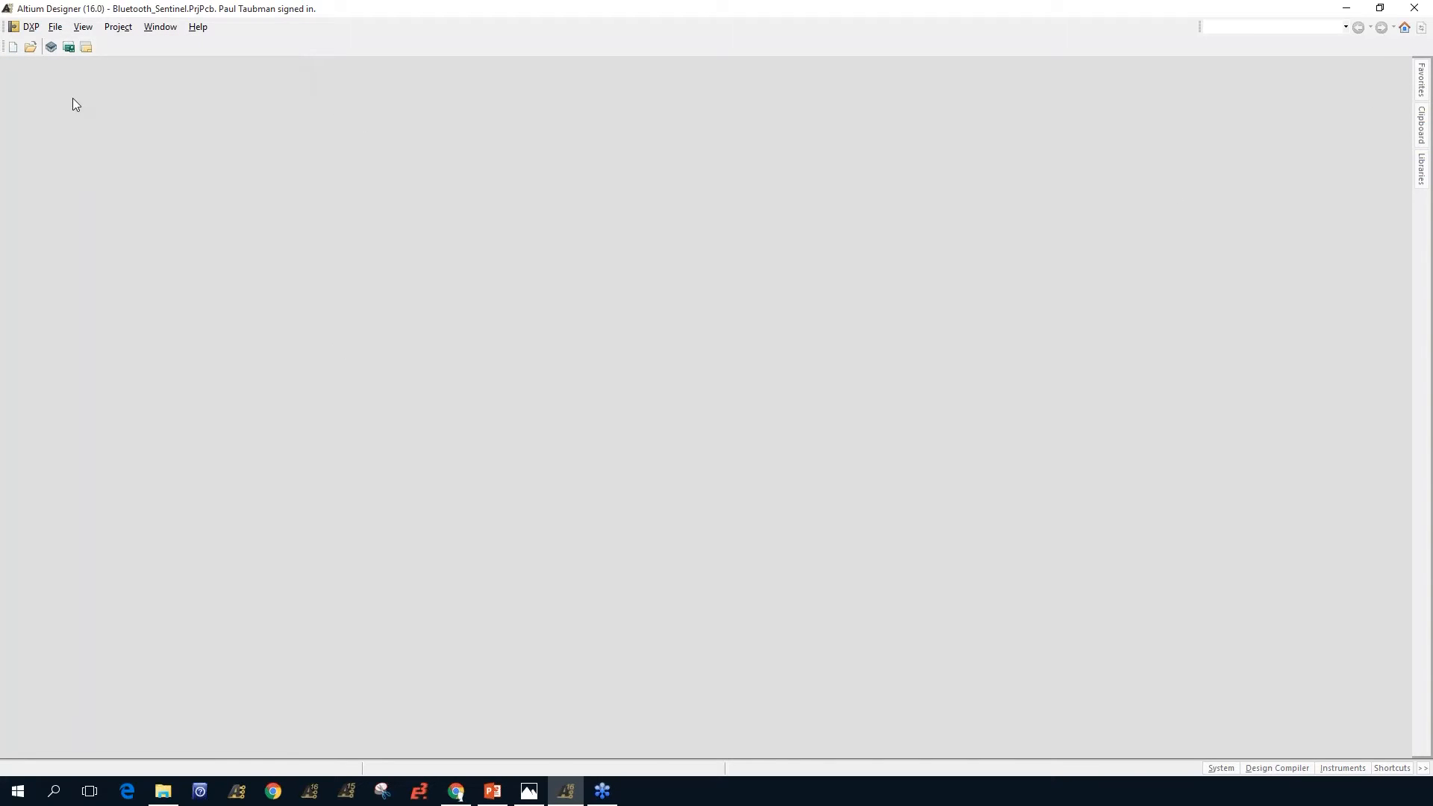
click(1222, 768)
click(1260, 666)
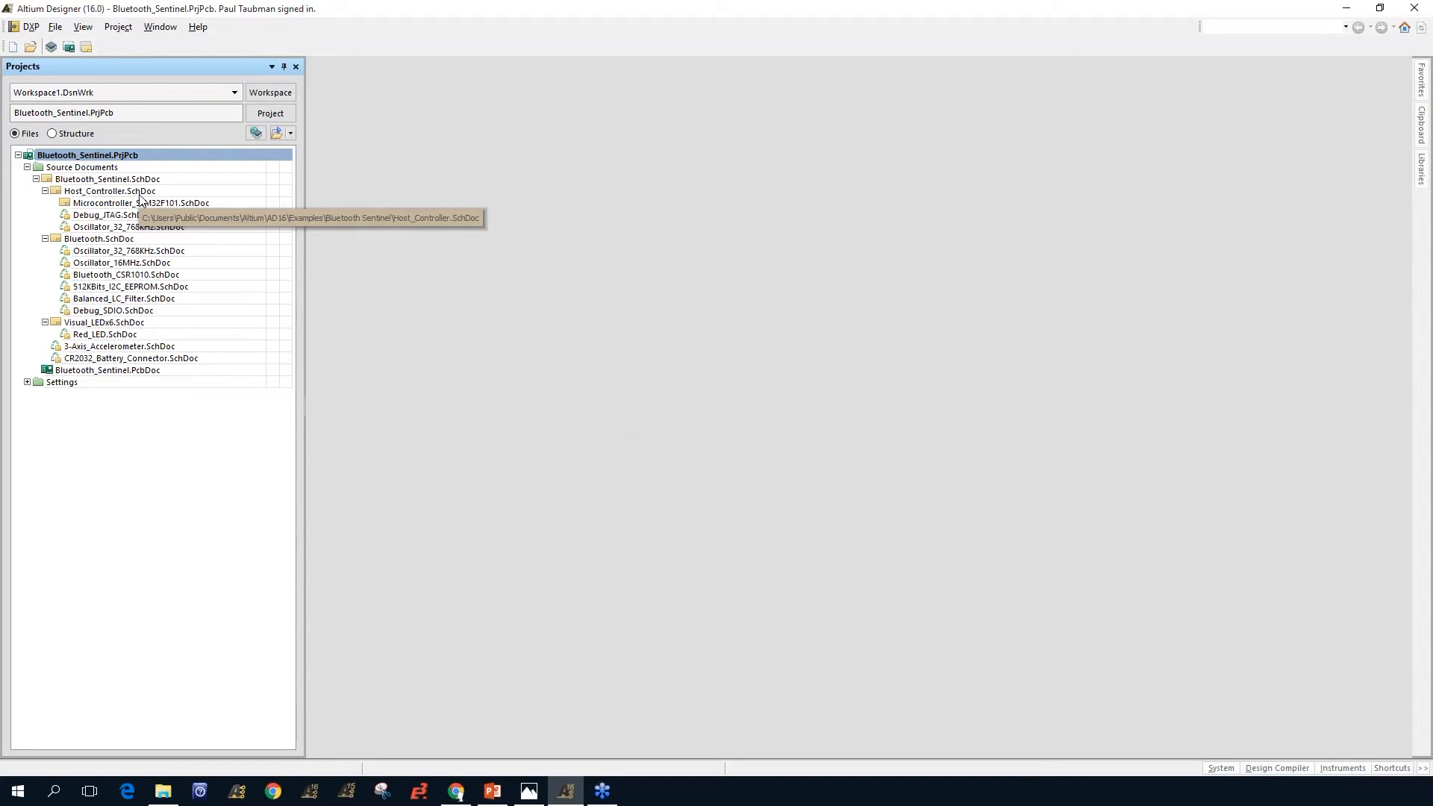
Step: Open the Bluetooth_Sentinel.SchDoc schematic from the project tree and widen the Projects panel
double_click(88, 180)
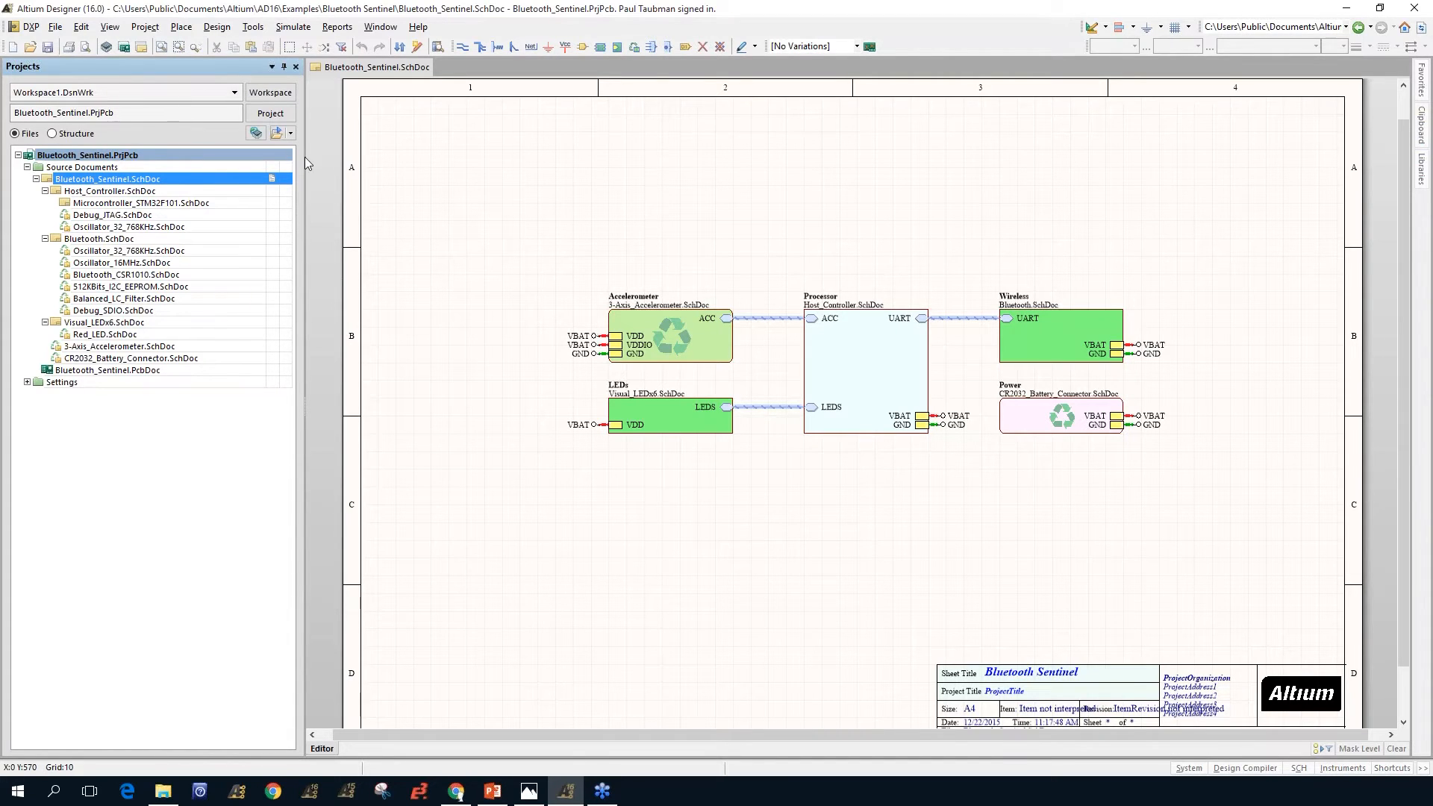
drag(307, 163, 411, 166)
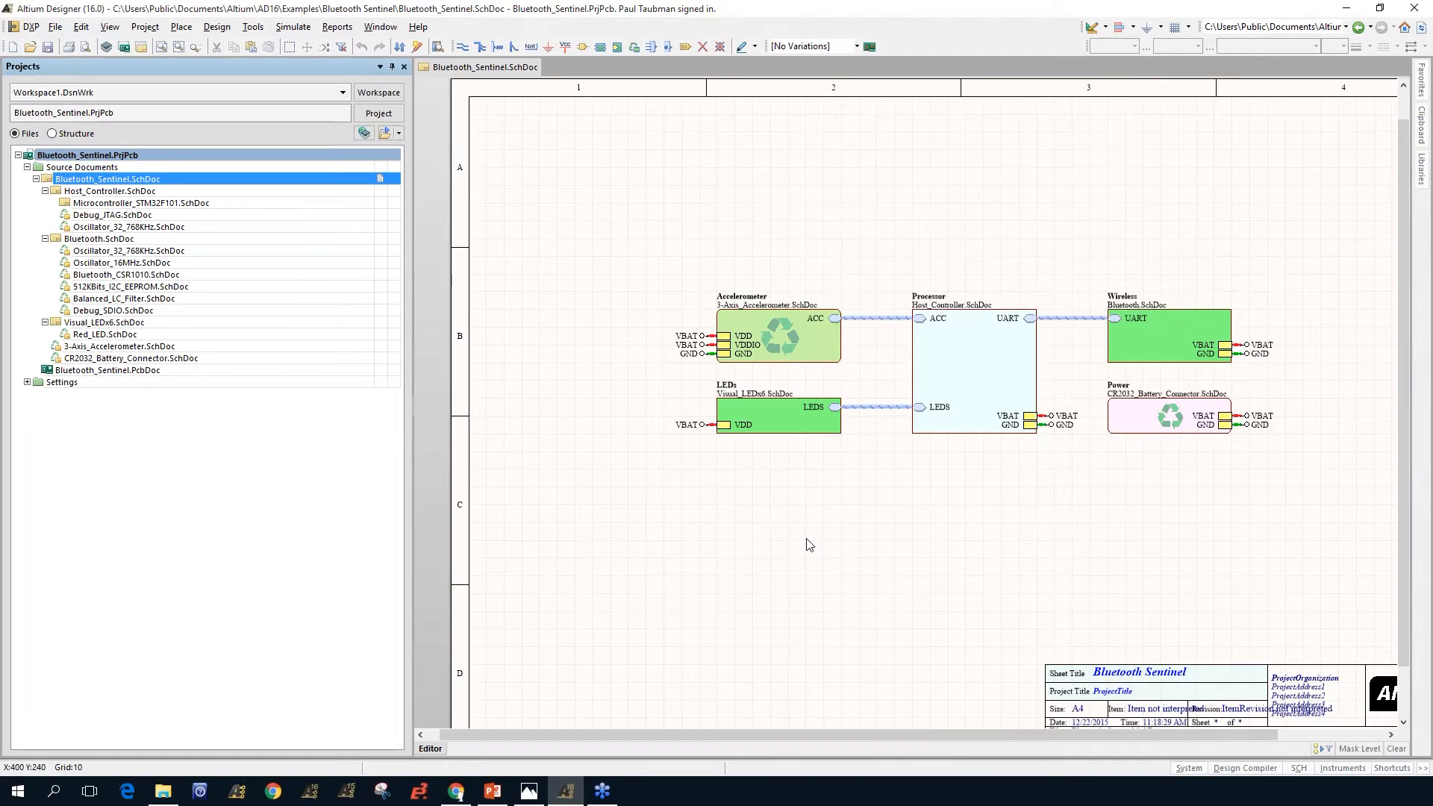
ctrl+scroll(809, 541, up, 2)
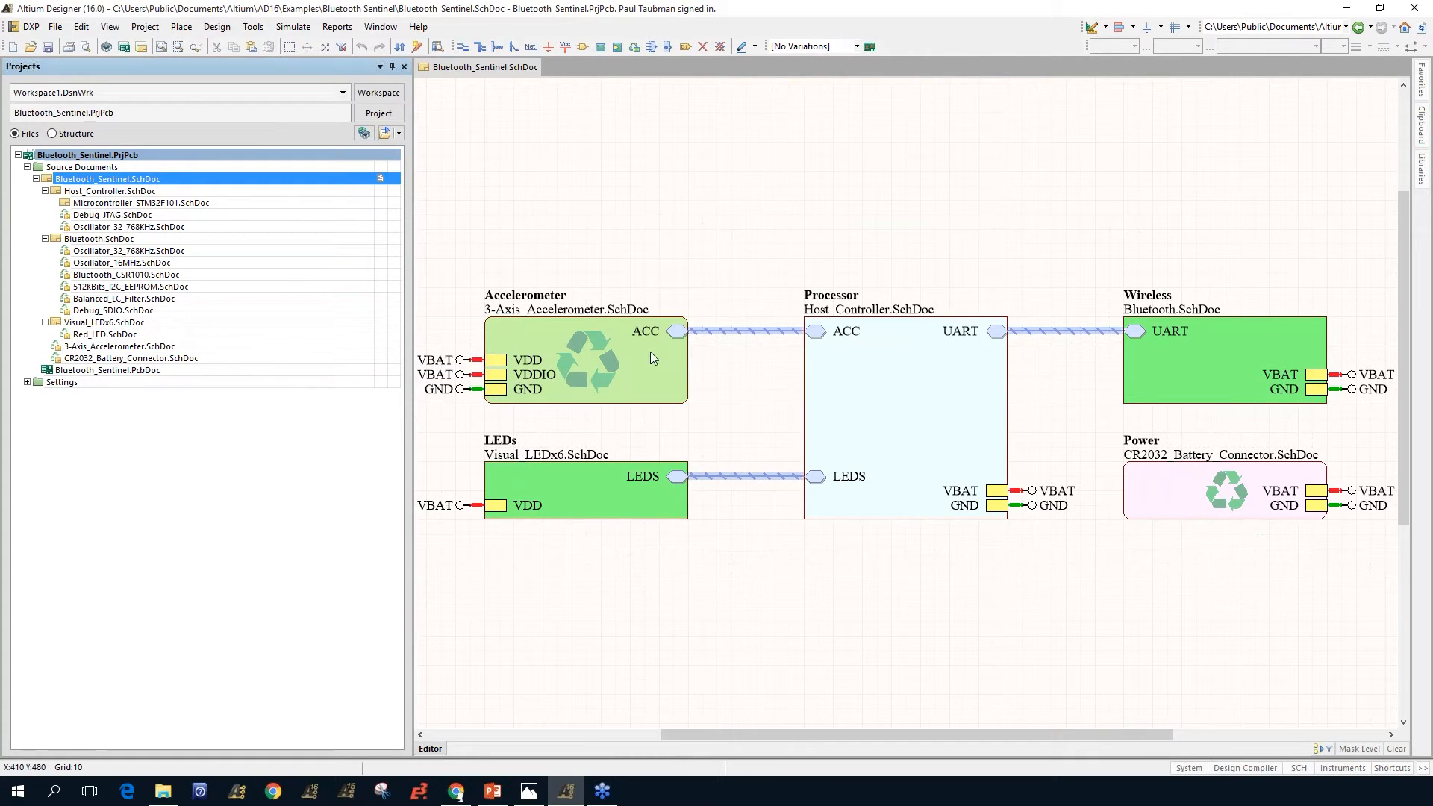
mouse_move(651, 352)
click(181, 28)
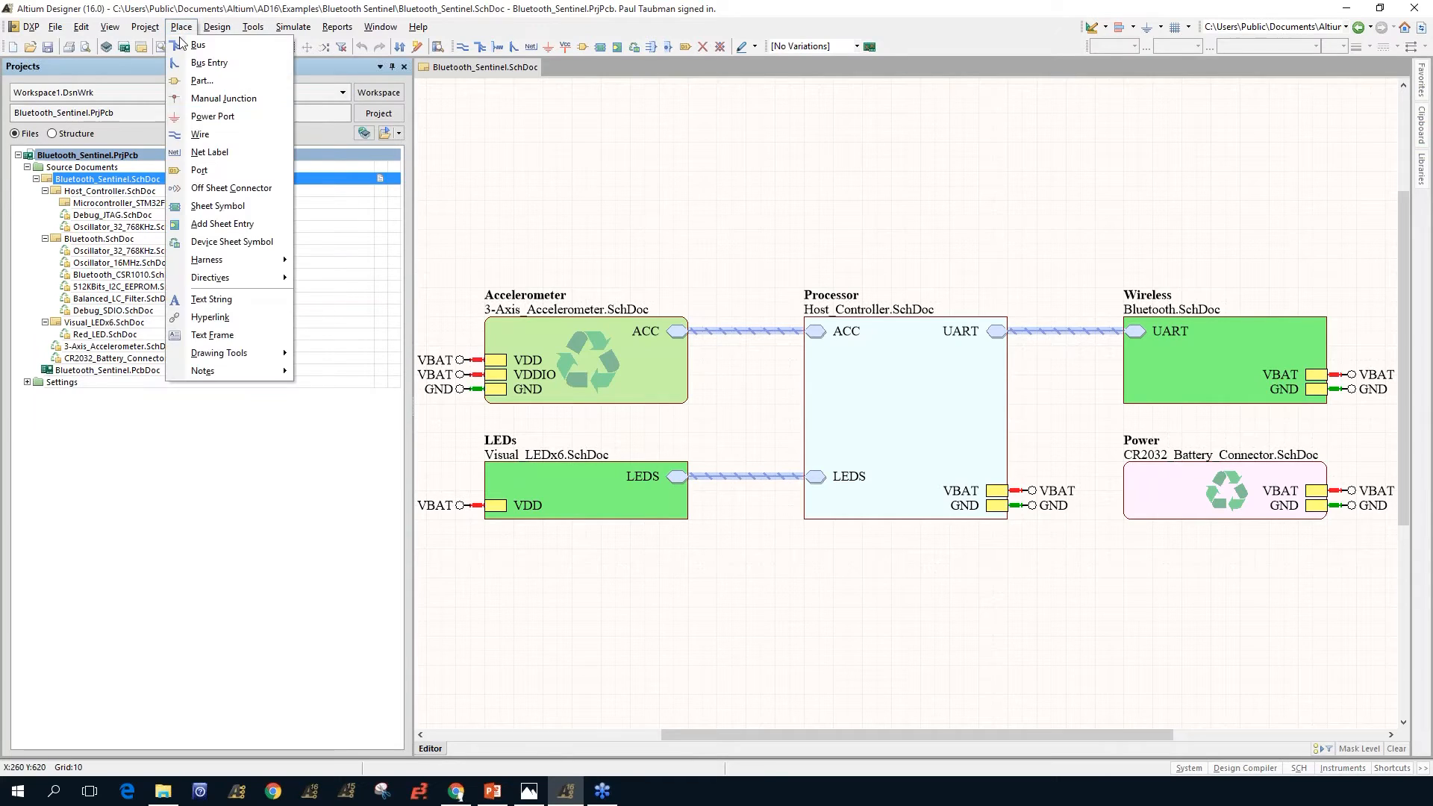
click(227, 246)
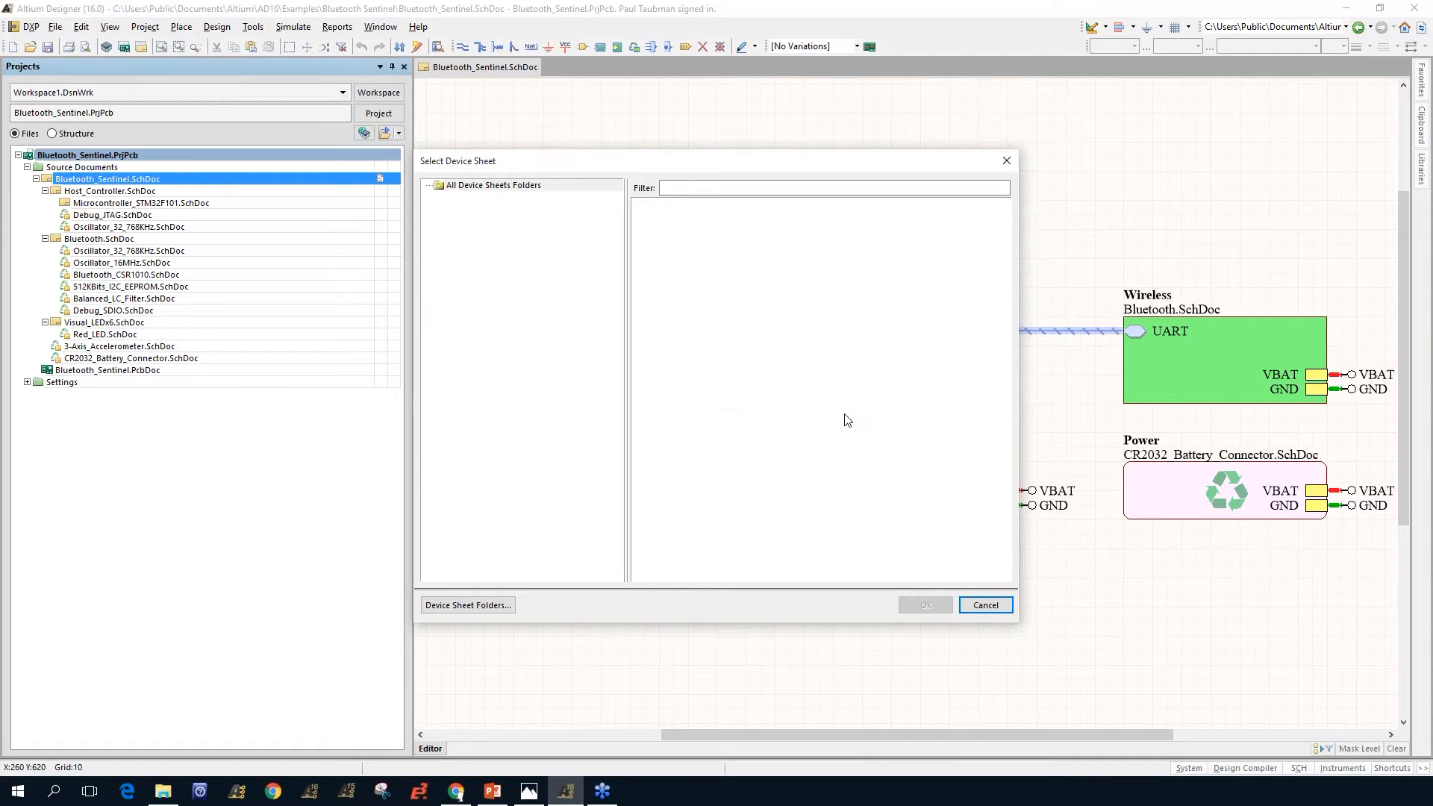
click(985, 606)
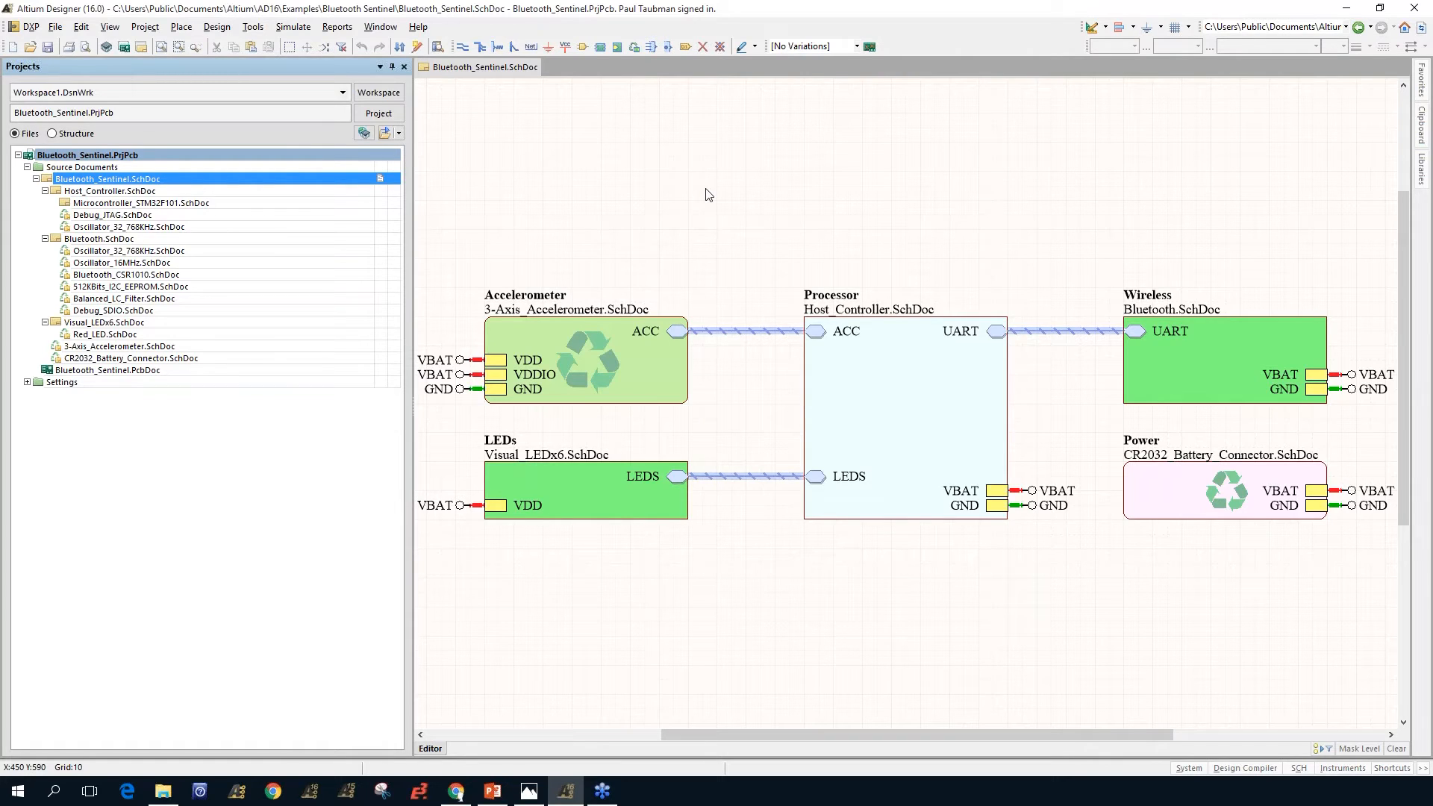
Step: Fit the whole schematic sheet in view, magnify it to 400%, and bring the view back to fit all objects
key(ctrl+Page_Down)
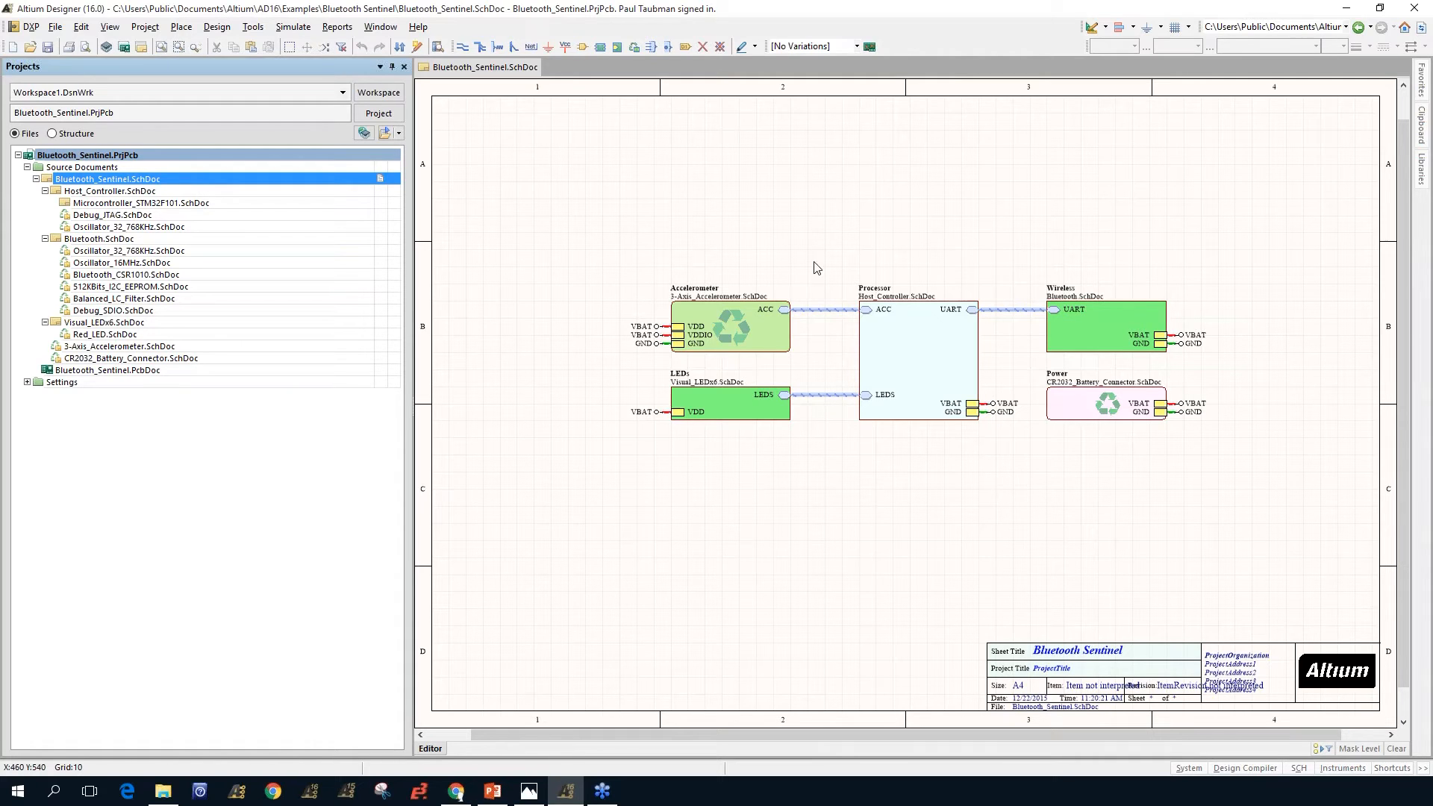
click(110, 27)
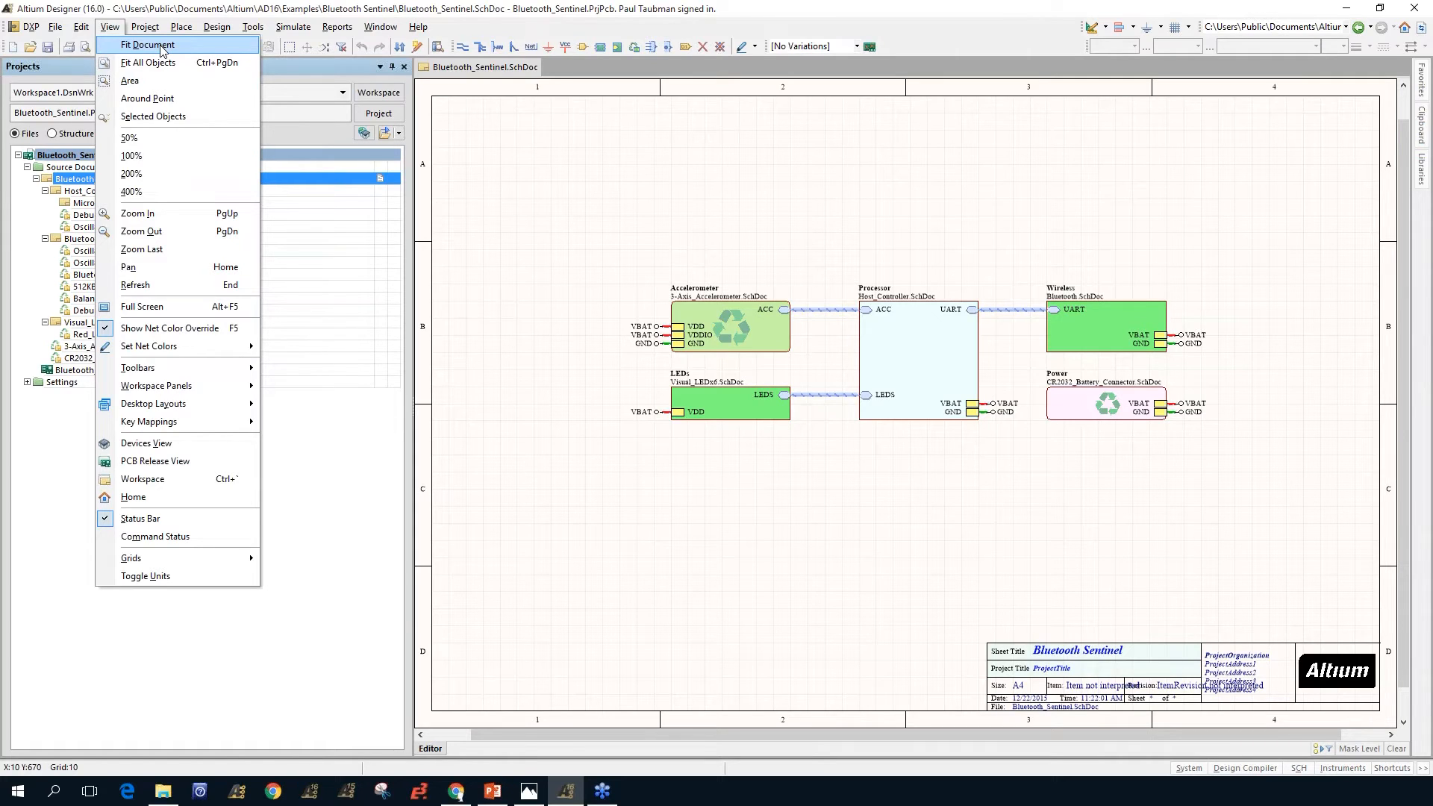
click(132, 192)
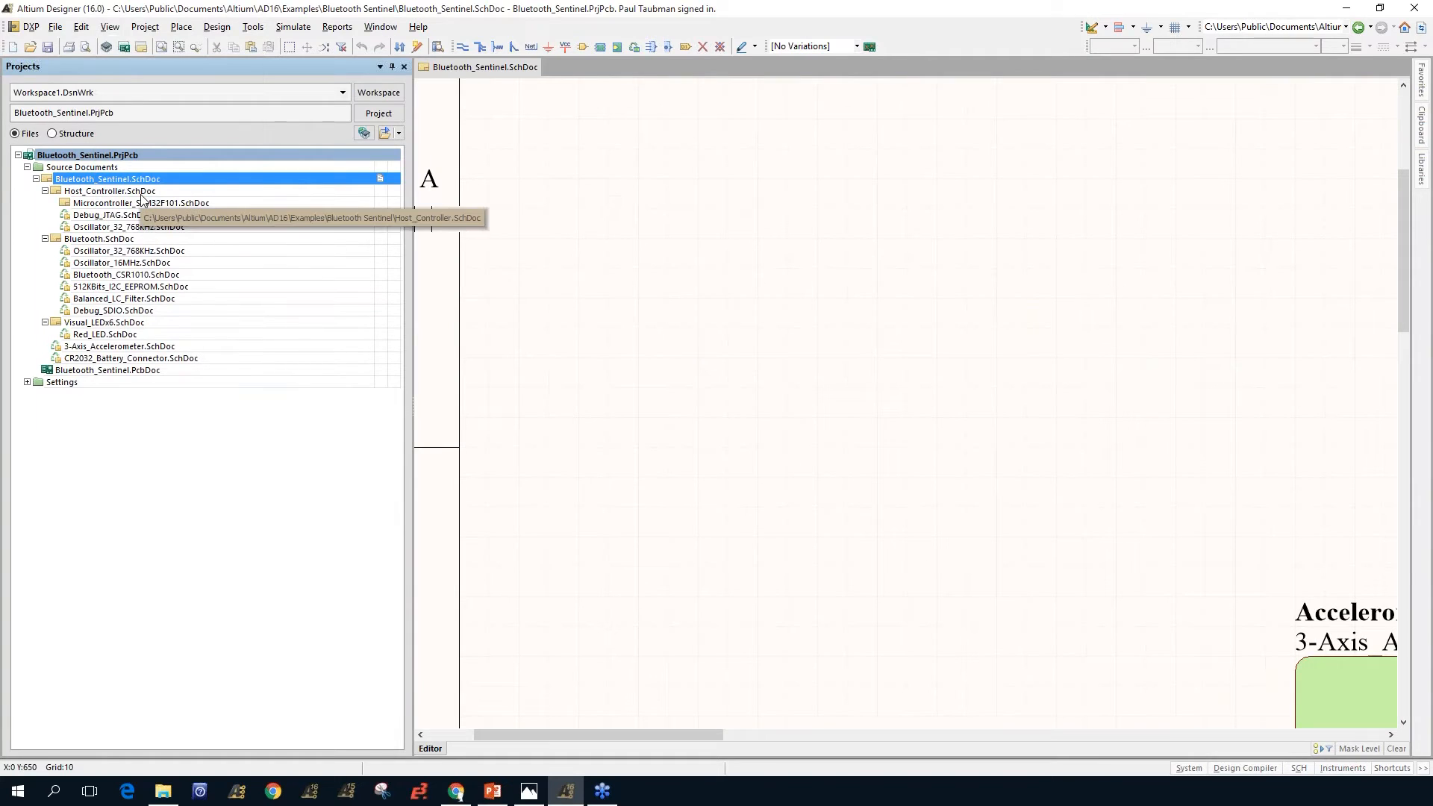
key(v)
key(f)
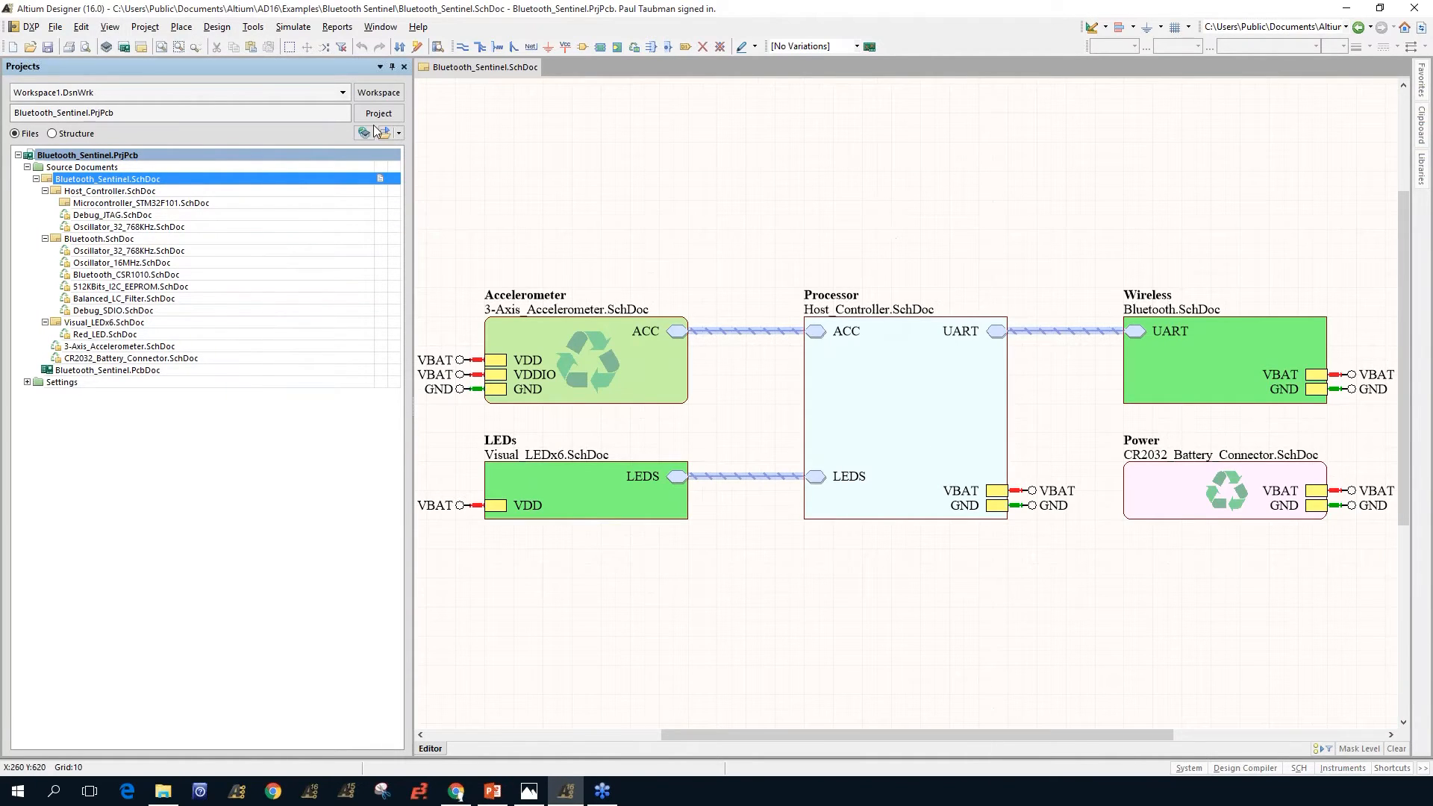
click(110, 30)
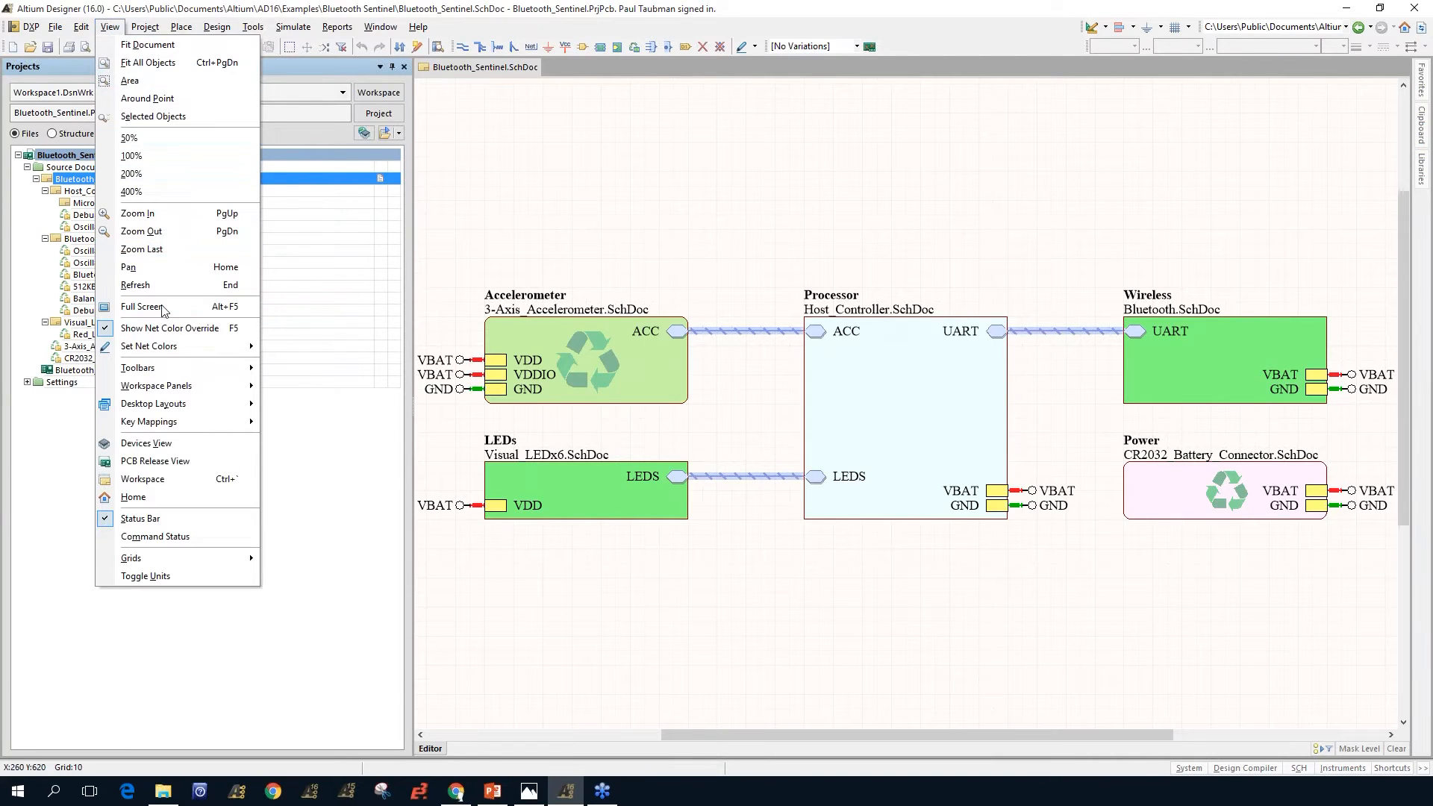
mouse_move(165, 426)
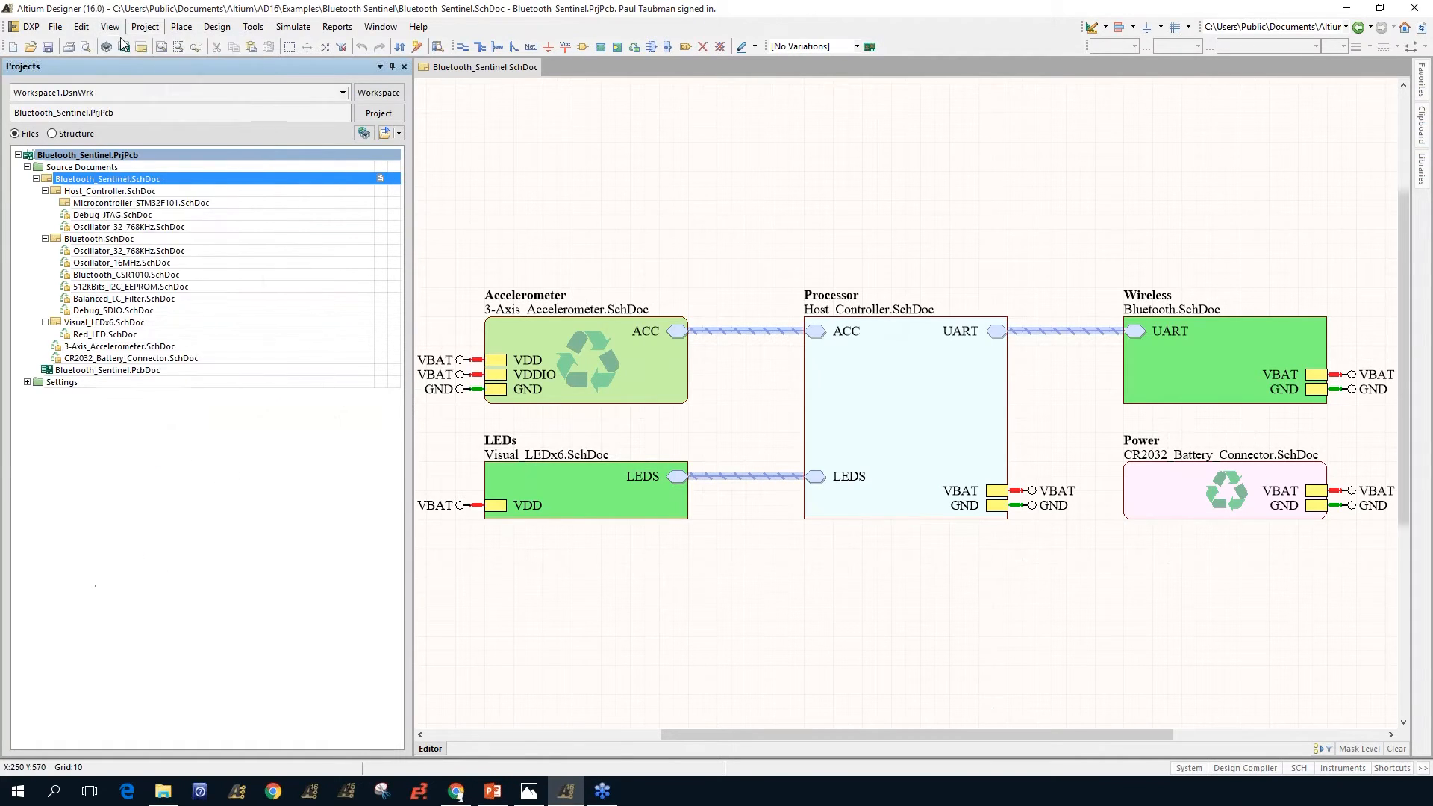
mouse_move(228, 30)
click(1031, 189)
key(v)
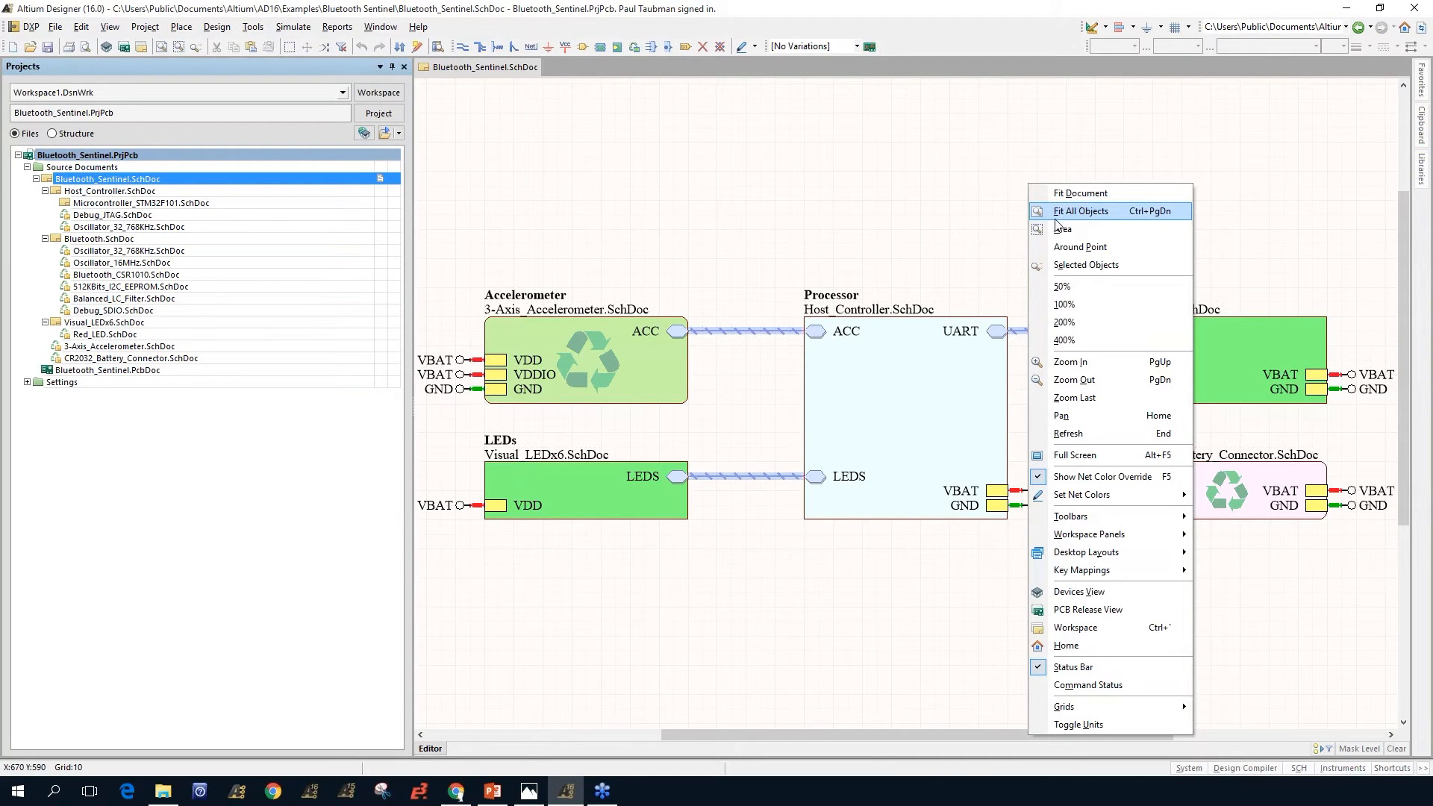
click(926, 227)
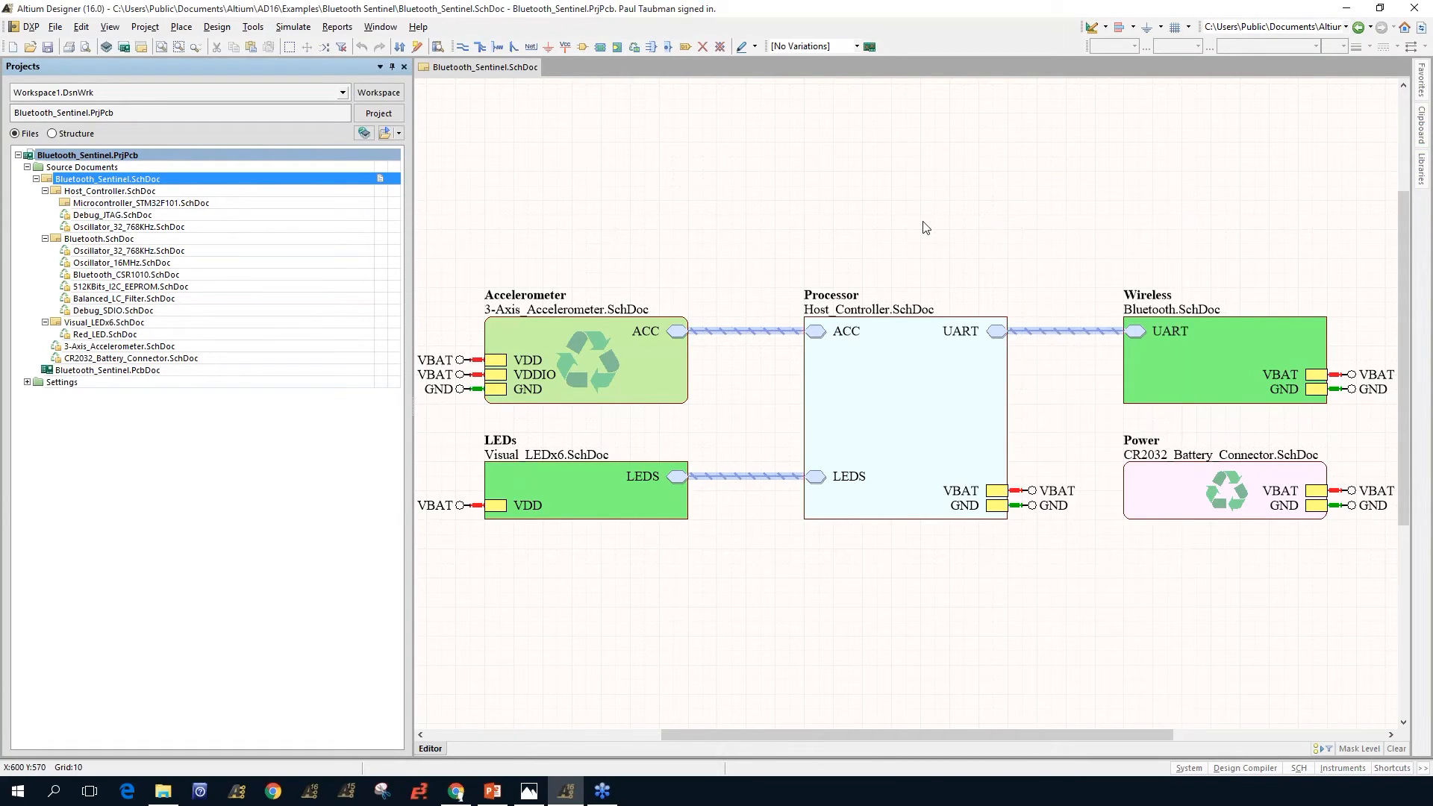
Step: Switch the schematic view between the whole sheet and a close-up of its objects, ending with the document fitted
key(ctrl+Page_Down)
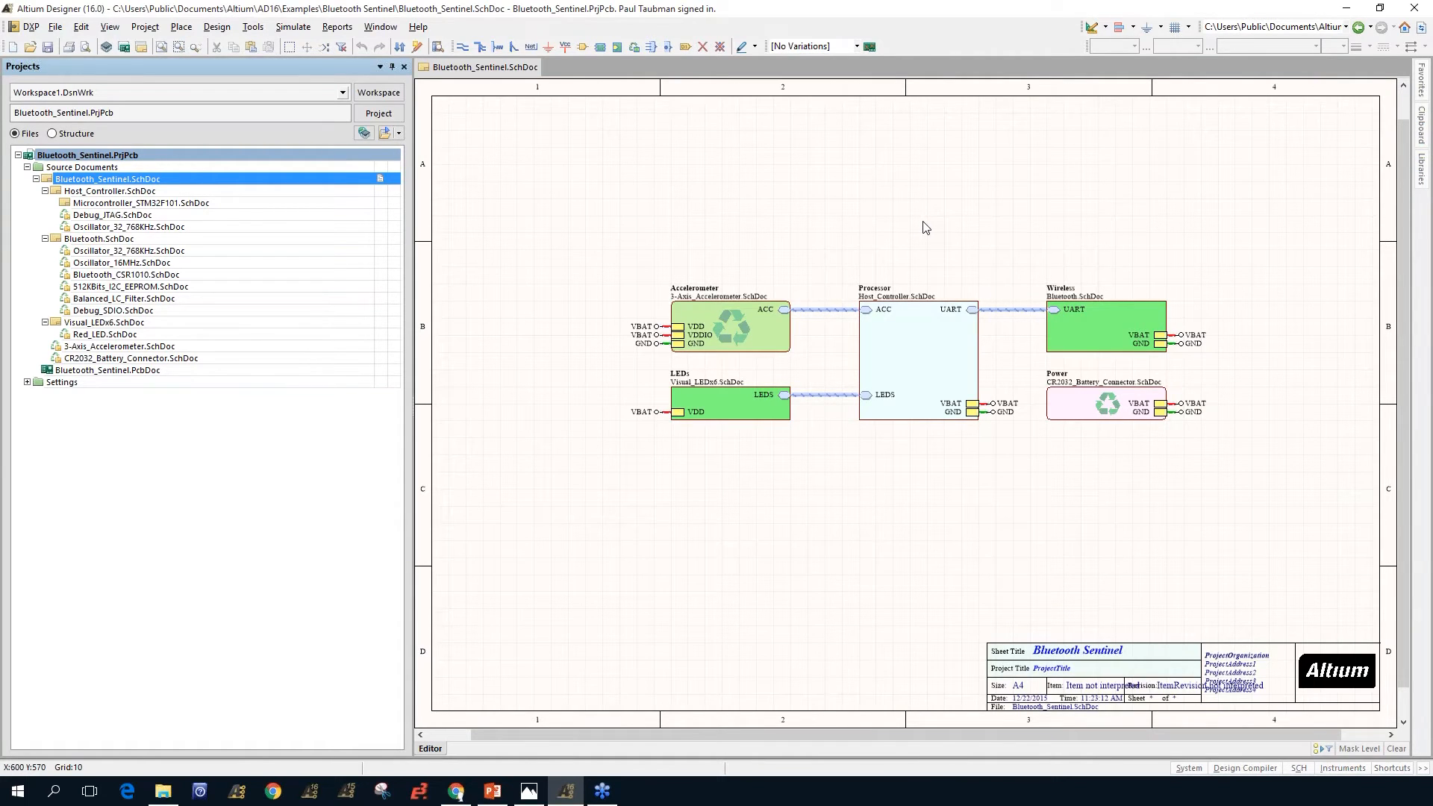
key(Page_Up)
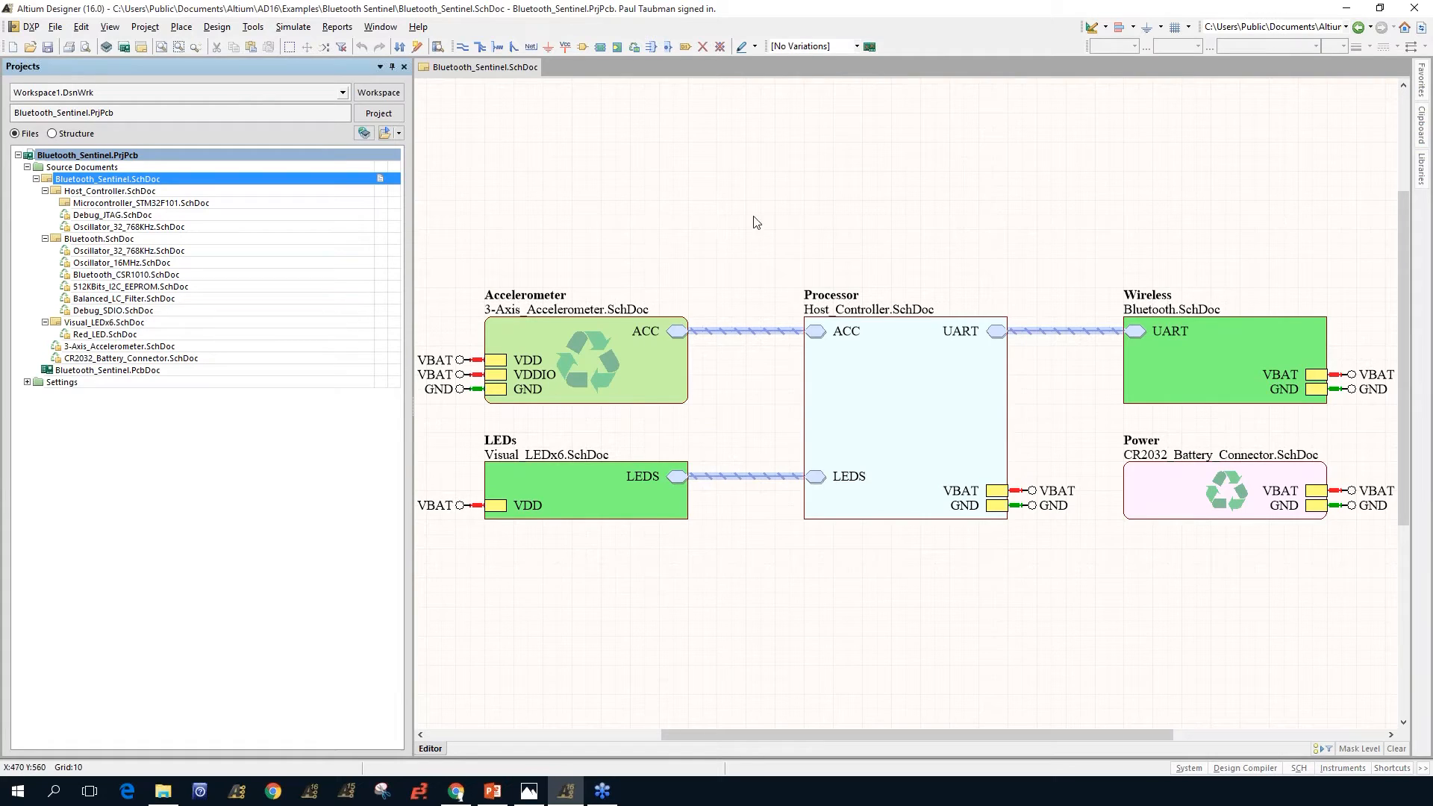
right_click(688, 156)
key(v)
key(d)
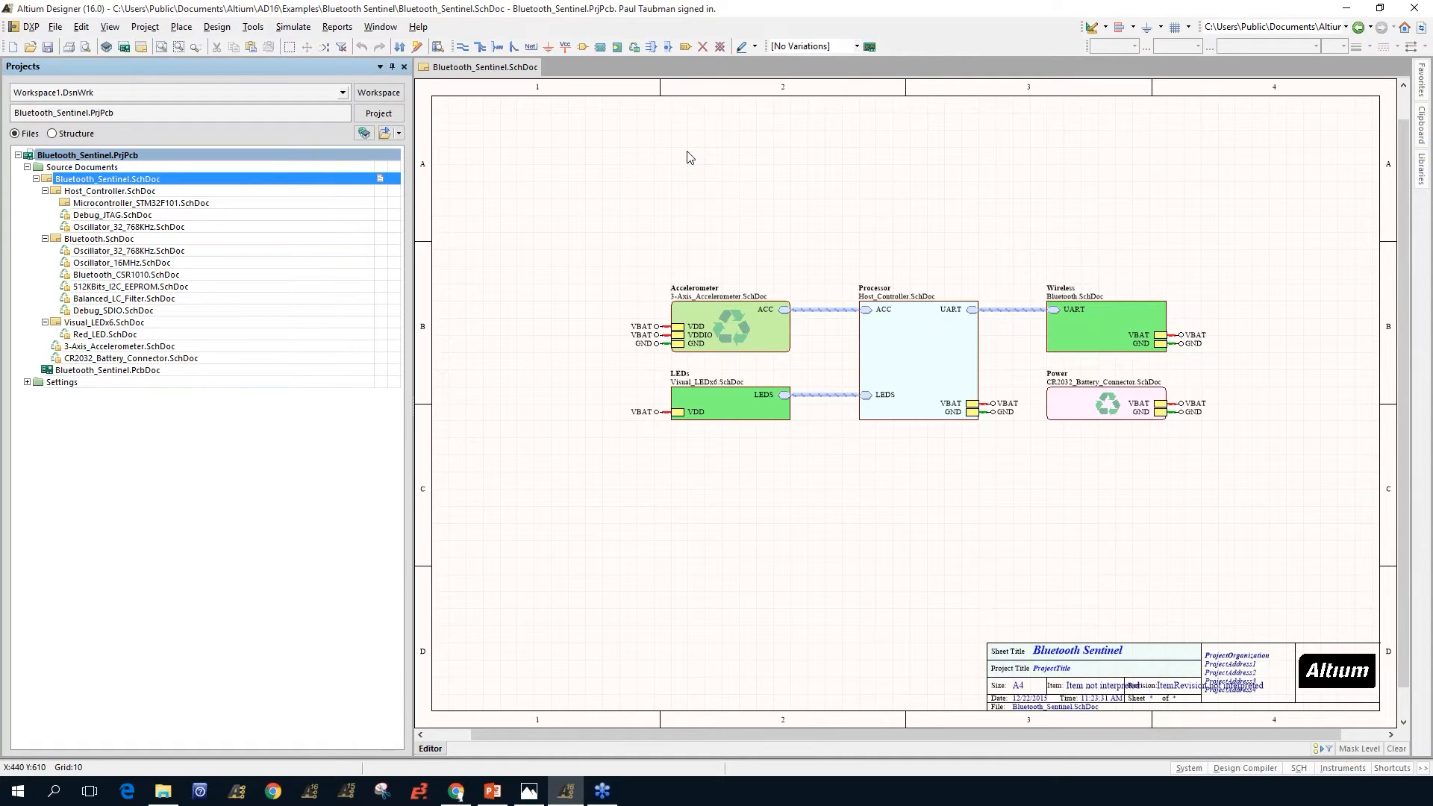
Step: Zoom in on the area below the Host_Controller block and pan the schematic to bring all blocks into view
click(107, 27)
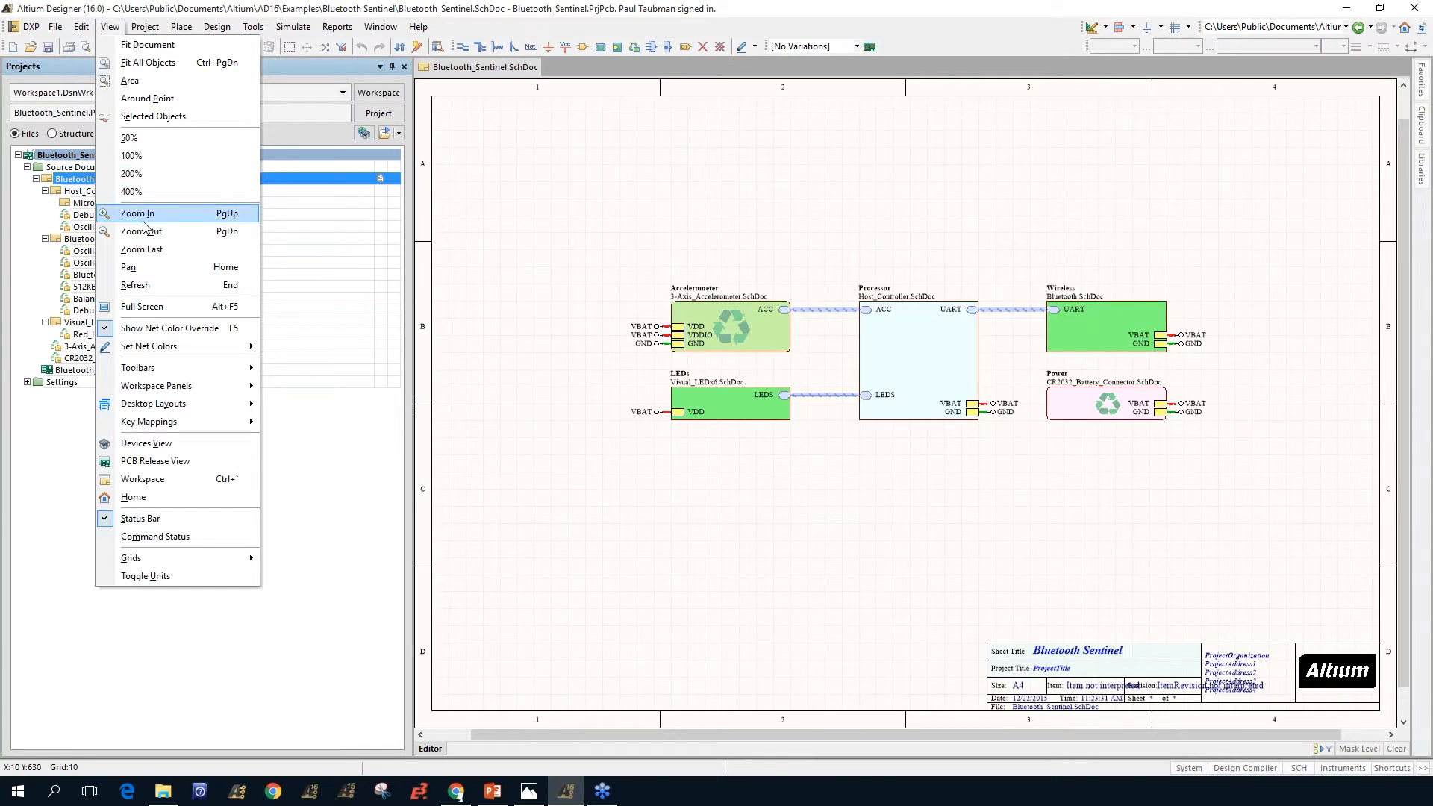
click(568, 218)
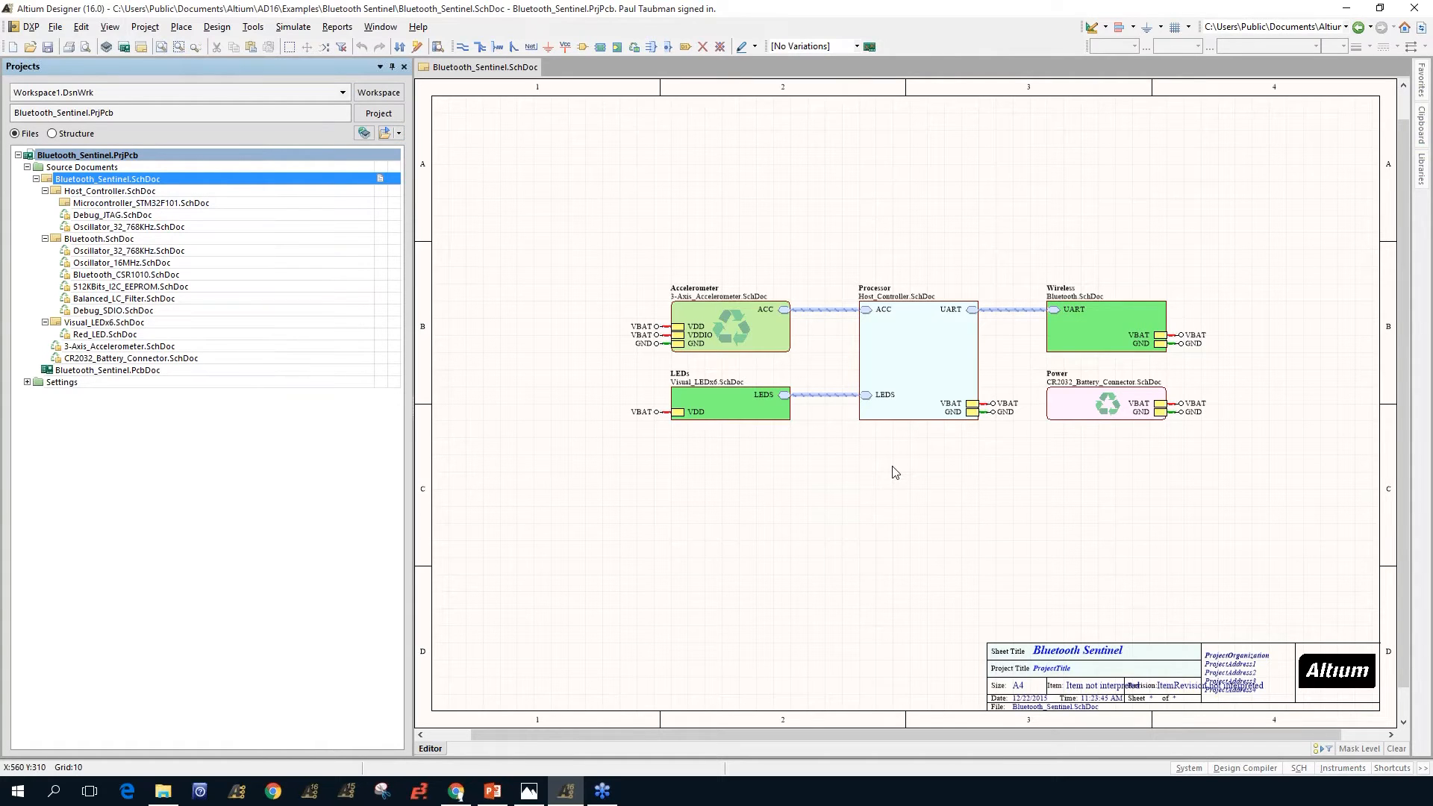
ctrl+scroll(895, 472, up, 2)
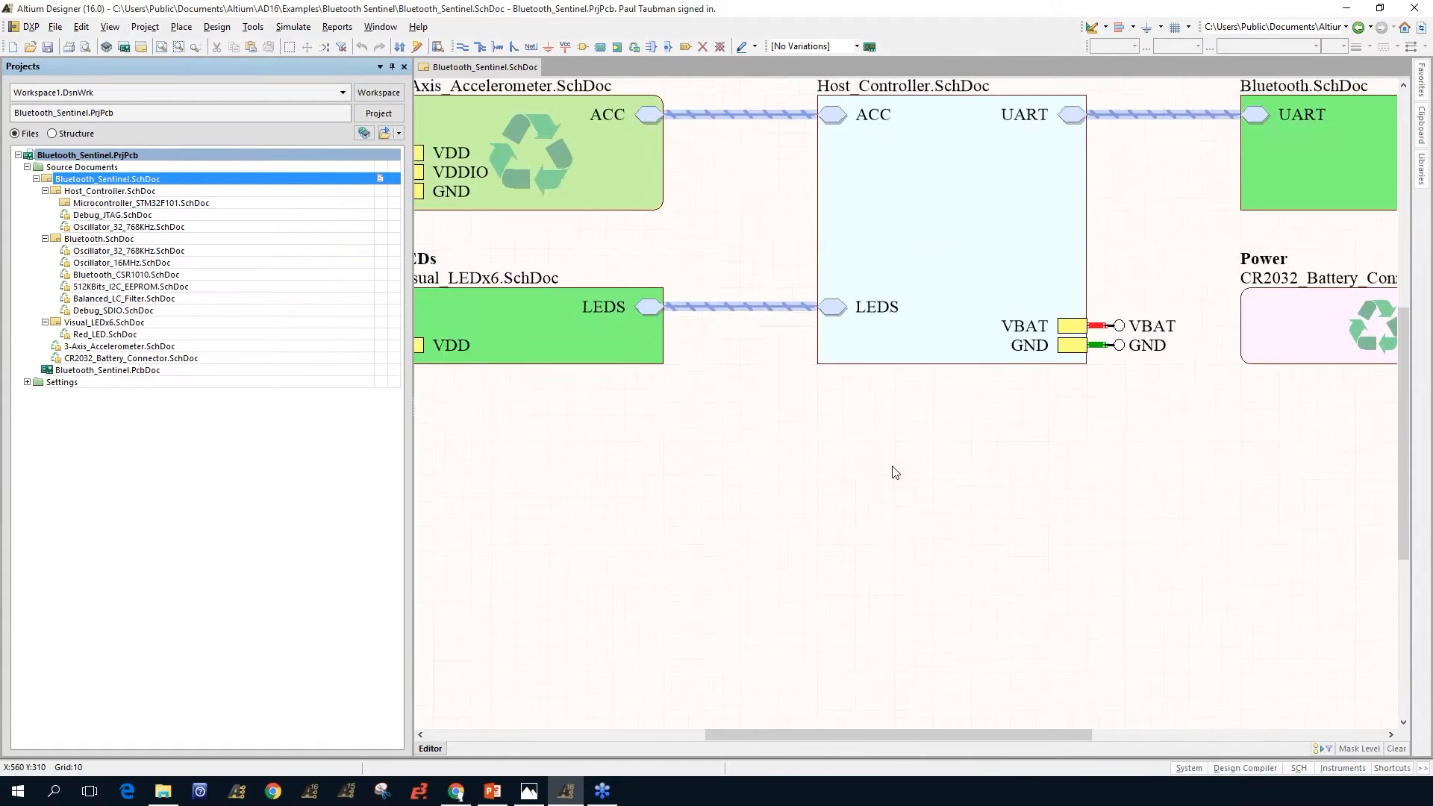
right_drag(770, 394, 774, 497)
click(109, 26)
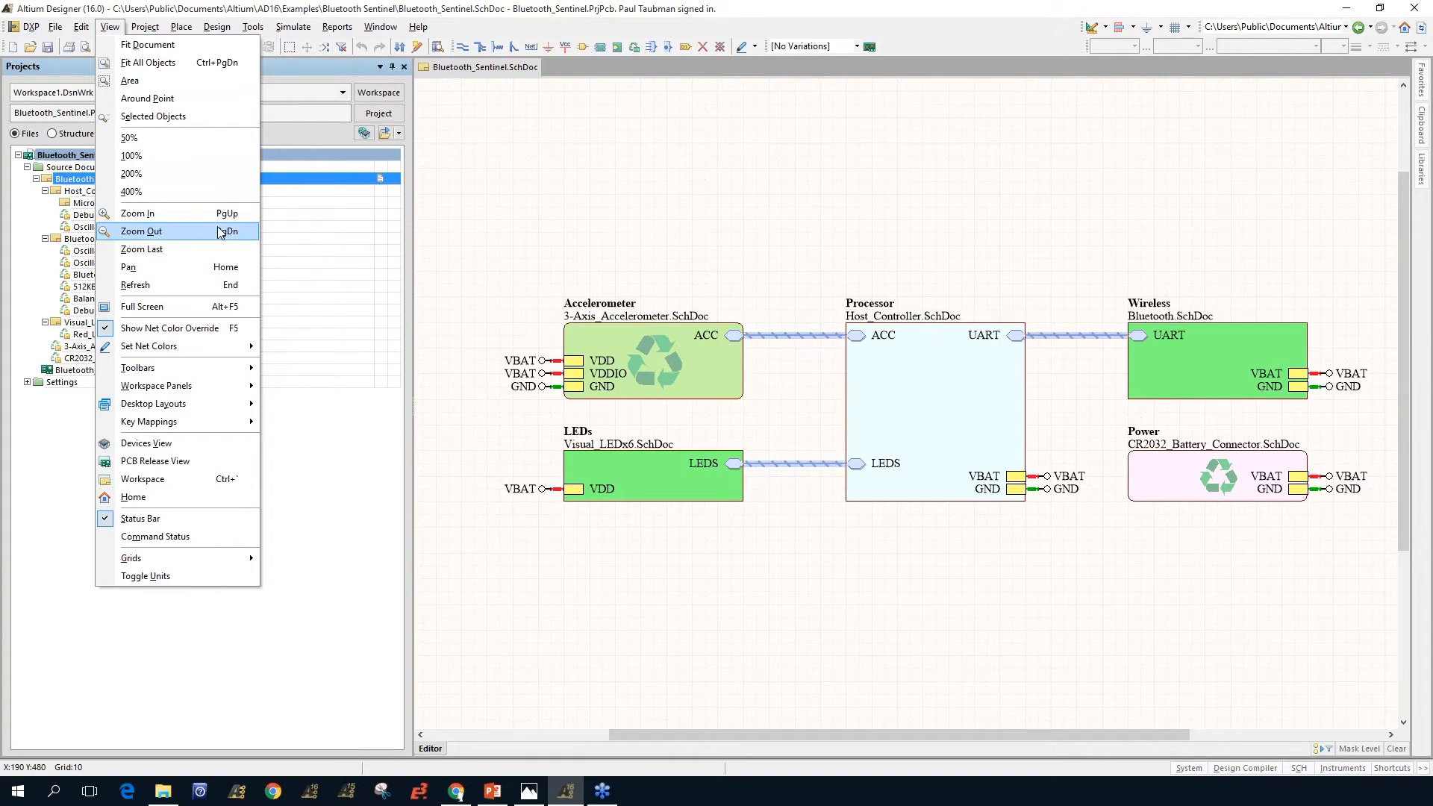
click(761, 235)
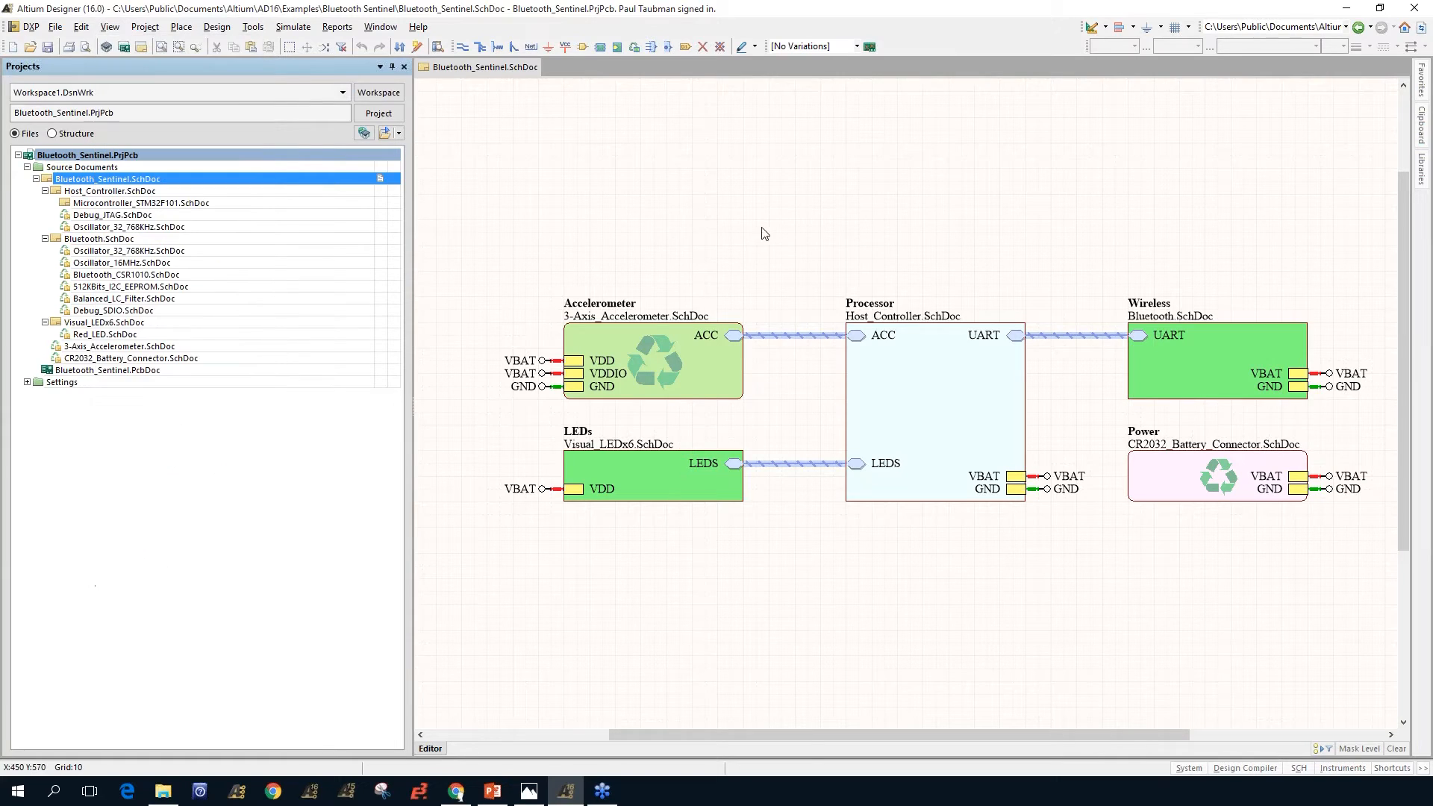
Step: Zoom the schematic in and out repeatedly around the Accelerometer, LEDs and Processor blocks
key(Page_Up)
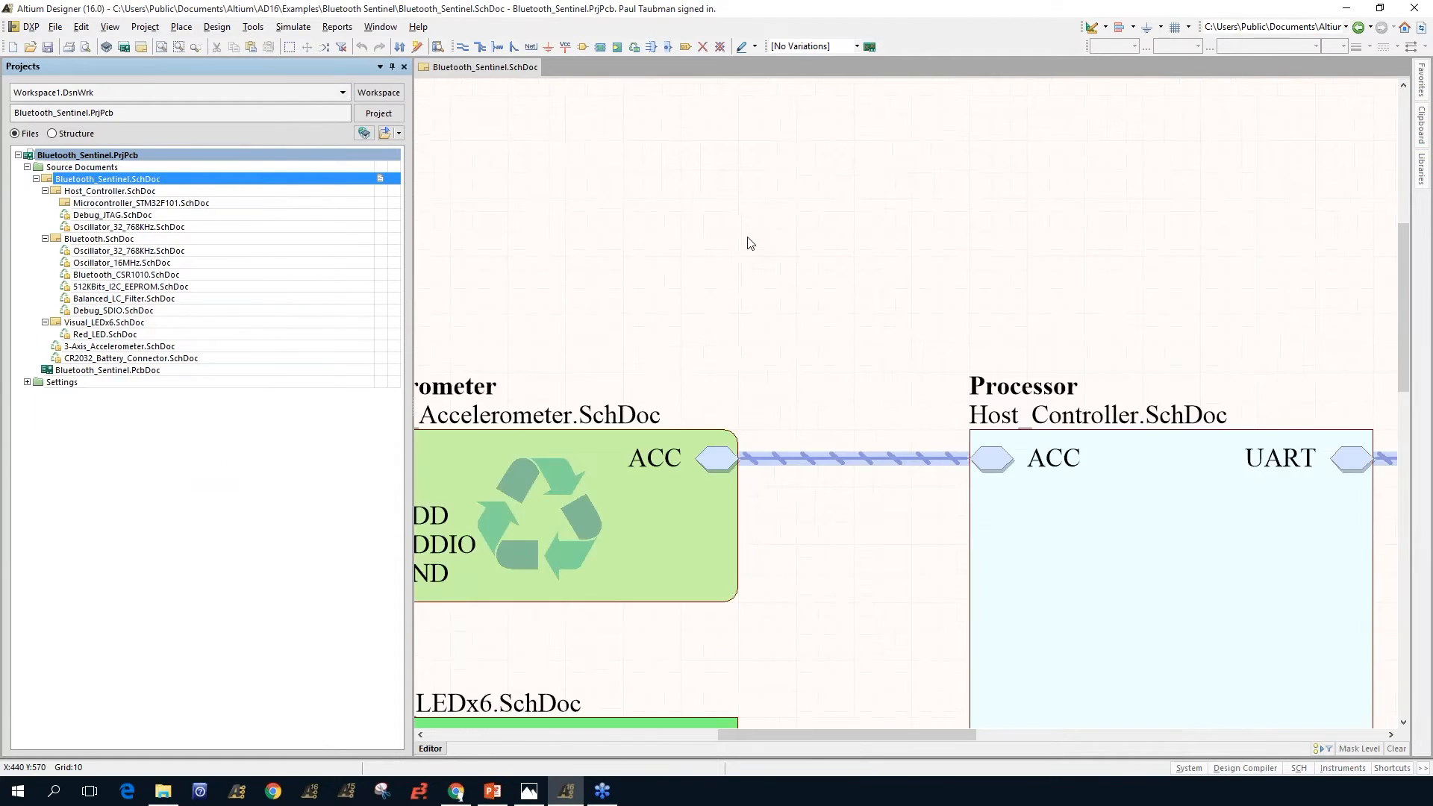
key(Page_Down)
key(Page_Down)
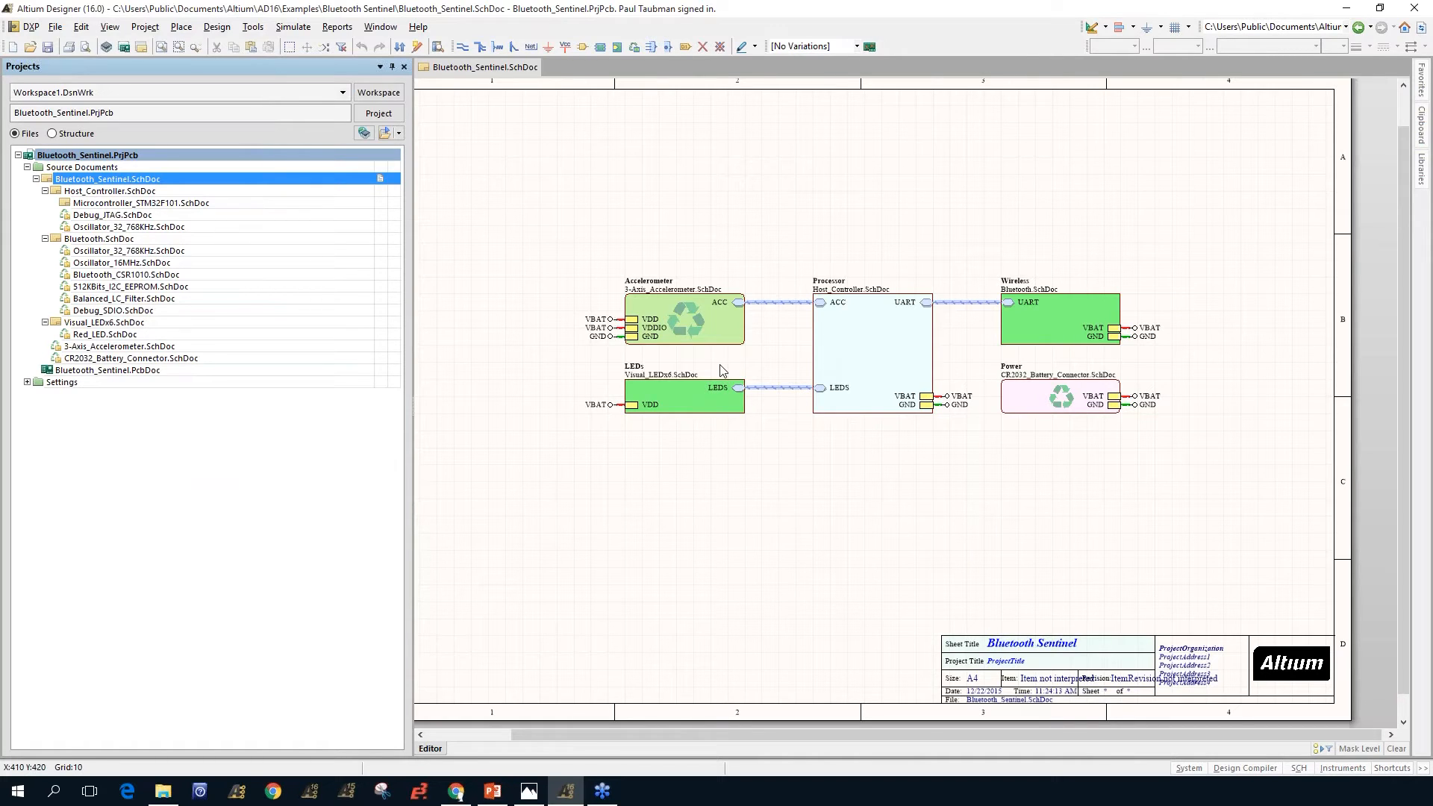
key(Page_Up)
key(Page_Up)
key(Page_Up)
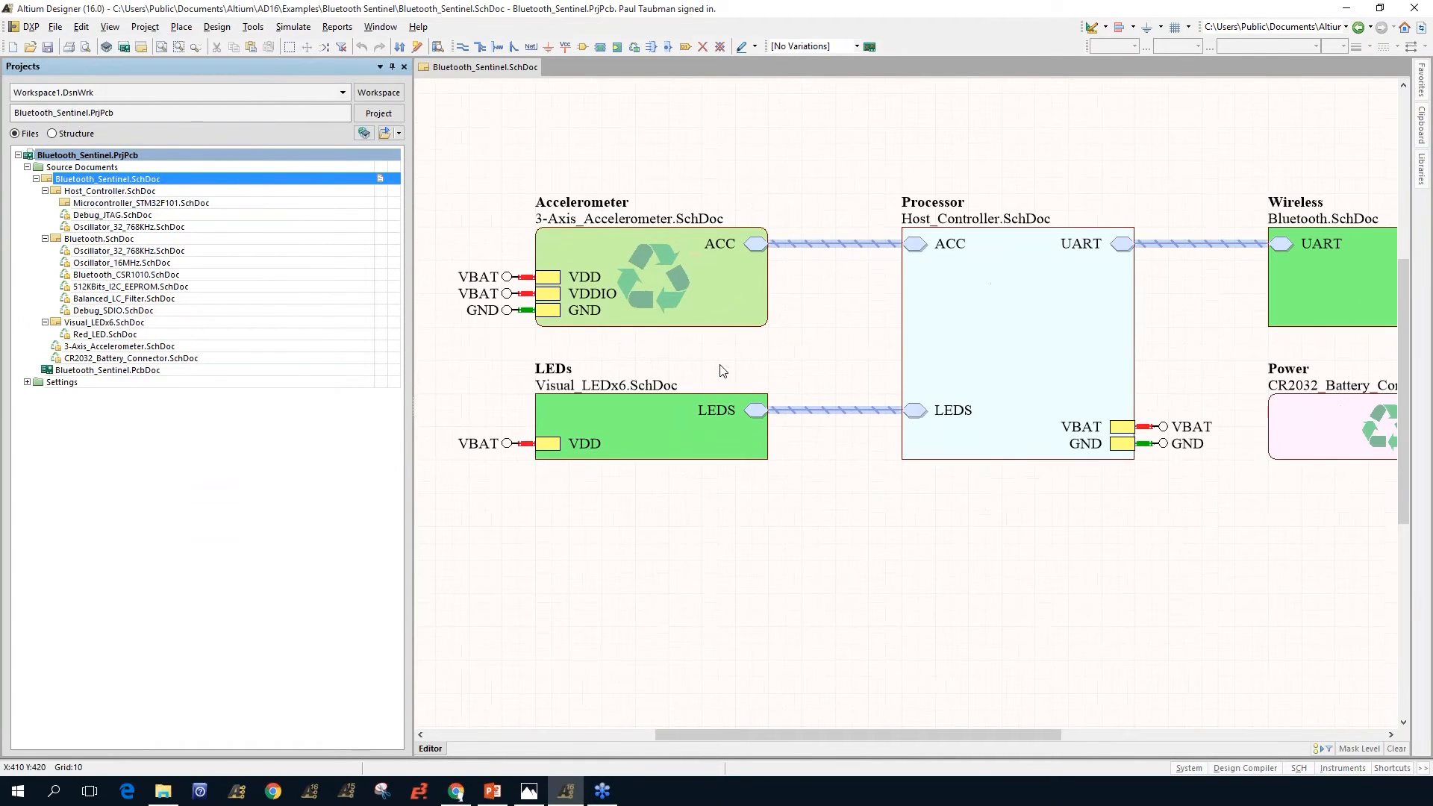
ctrl+scroll(720, 365, up, 4)
ctrl+scroll(916, 297, down, 5)
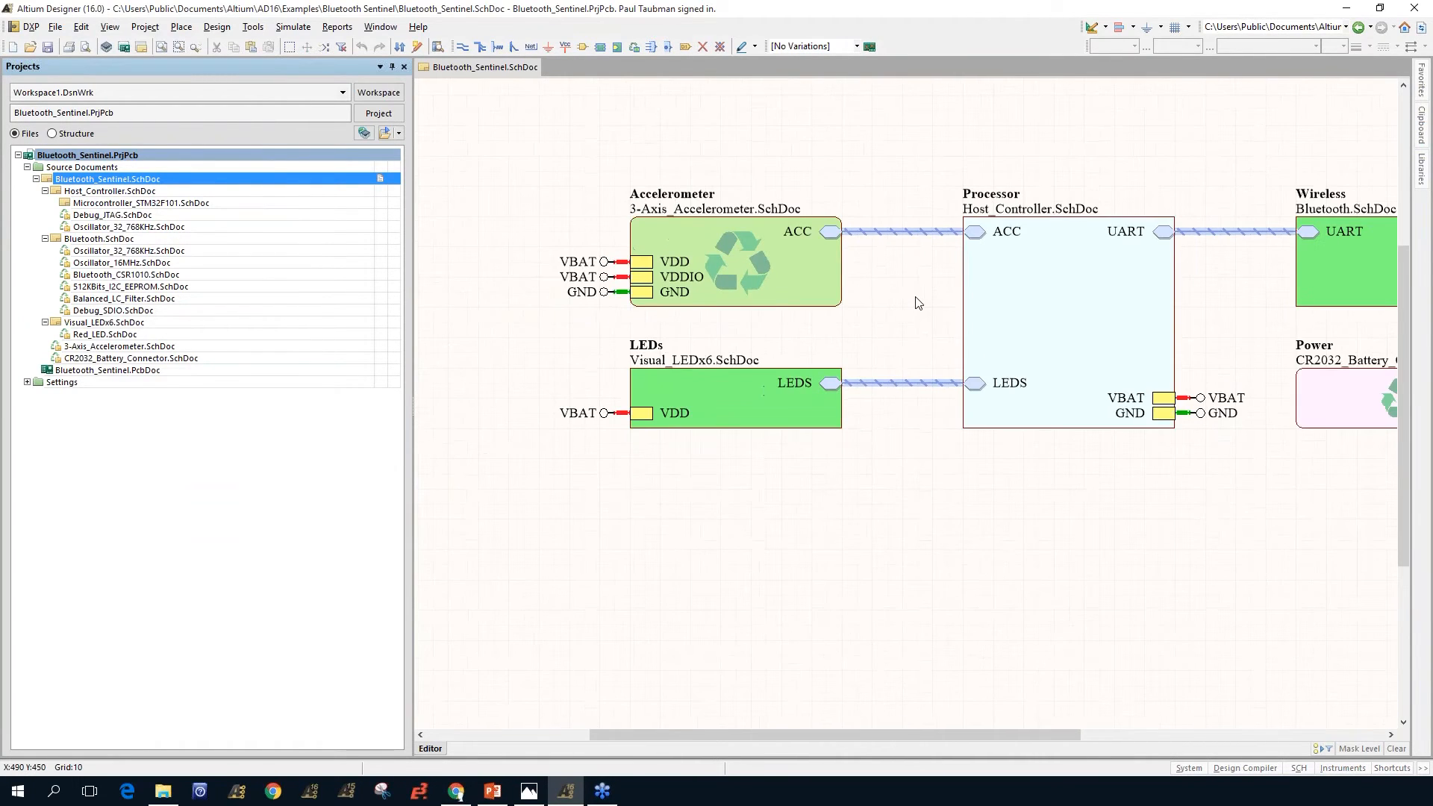
ctrl+scroll(917, 301, up, 3)
ctrl+scroll(764, 351, down, 3)
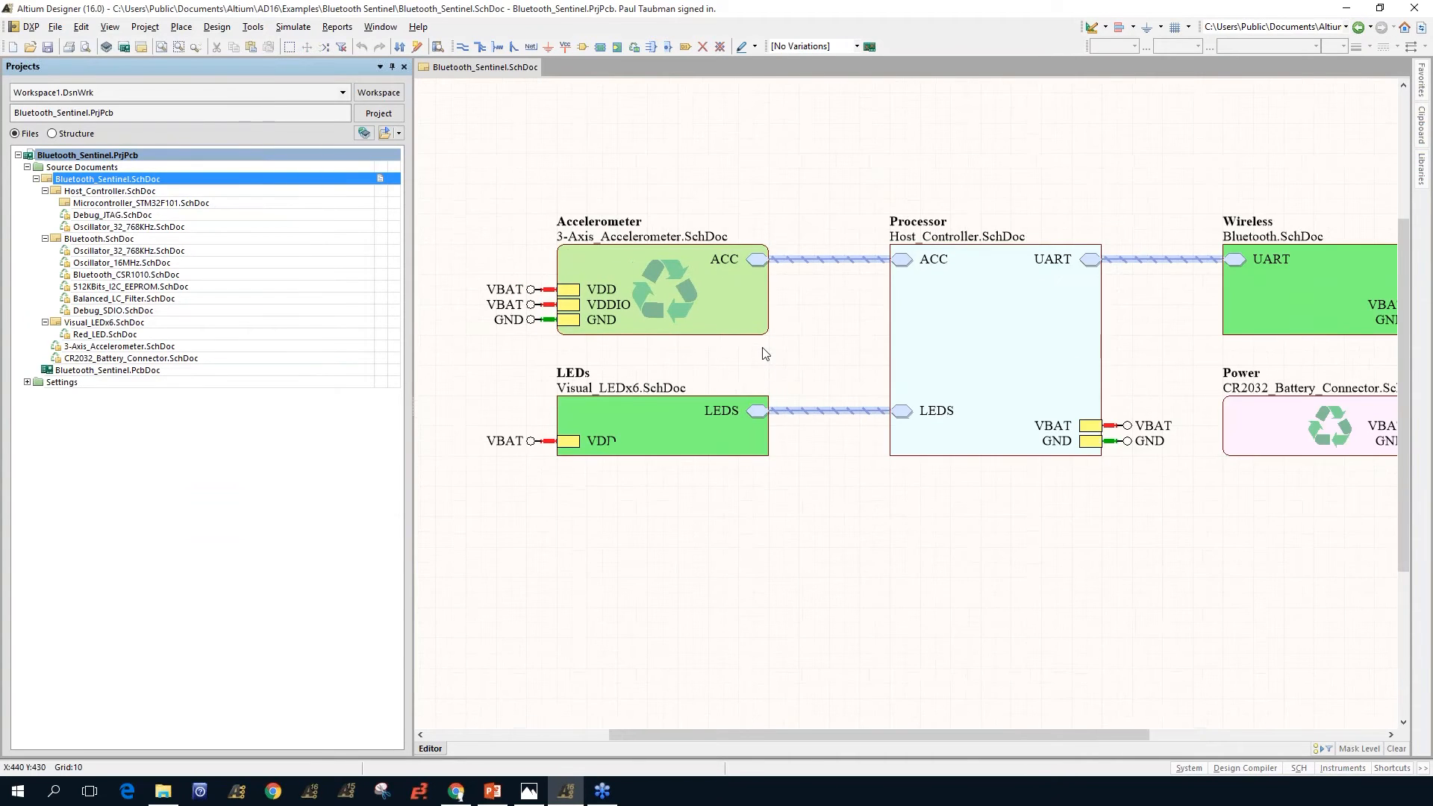
ctrl+scroll(568, 502, down, 2)
ctrl+scroll(567, 503, up, 5)
ctrl+scroll(567, 504, up, 2)
ctrl+scroll(567, 505, down, 4)
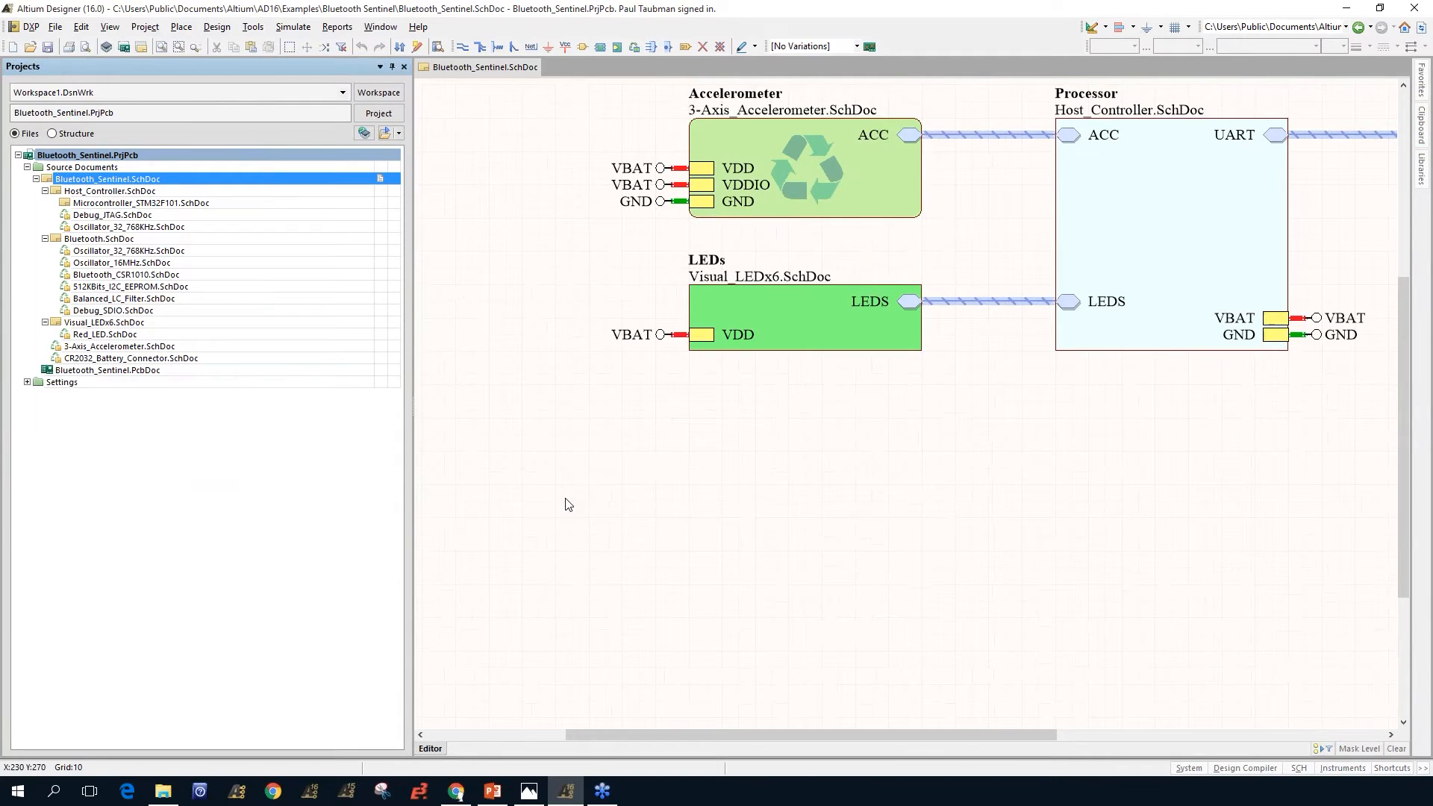
Step: Zoom the schematic in and out around the Processor and Wireless blocks, ending with most of the sheet in view
ctrl+scroll(568, 505, down, 3)
ctrl+scroll(1046, 321, up, 4)
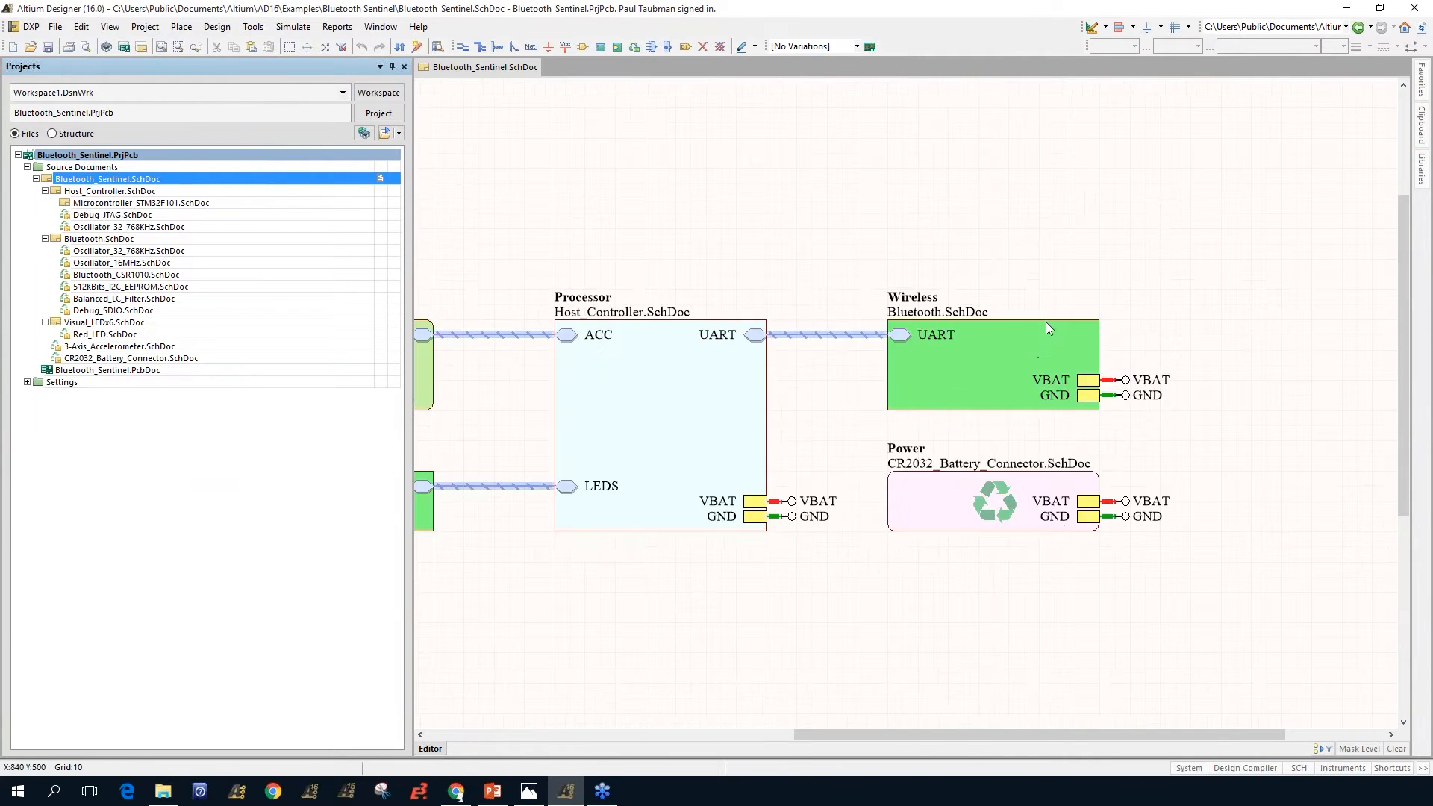
ctrl+scroll(1046, 321, up, 2)
ctrl+scroll(1045, 321, down, 3)
ctrl+scroll(1042, 334, up, 1)
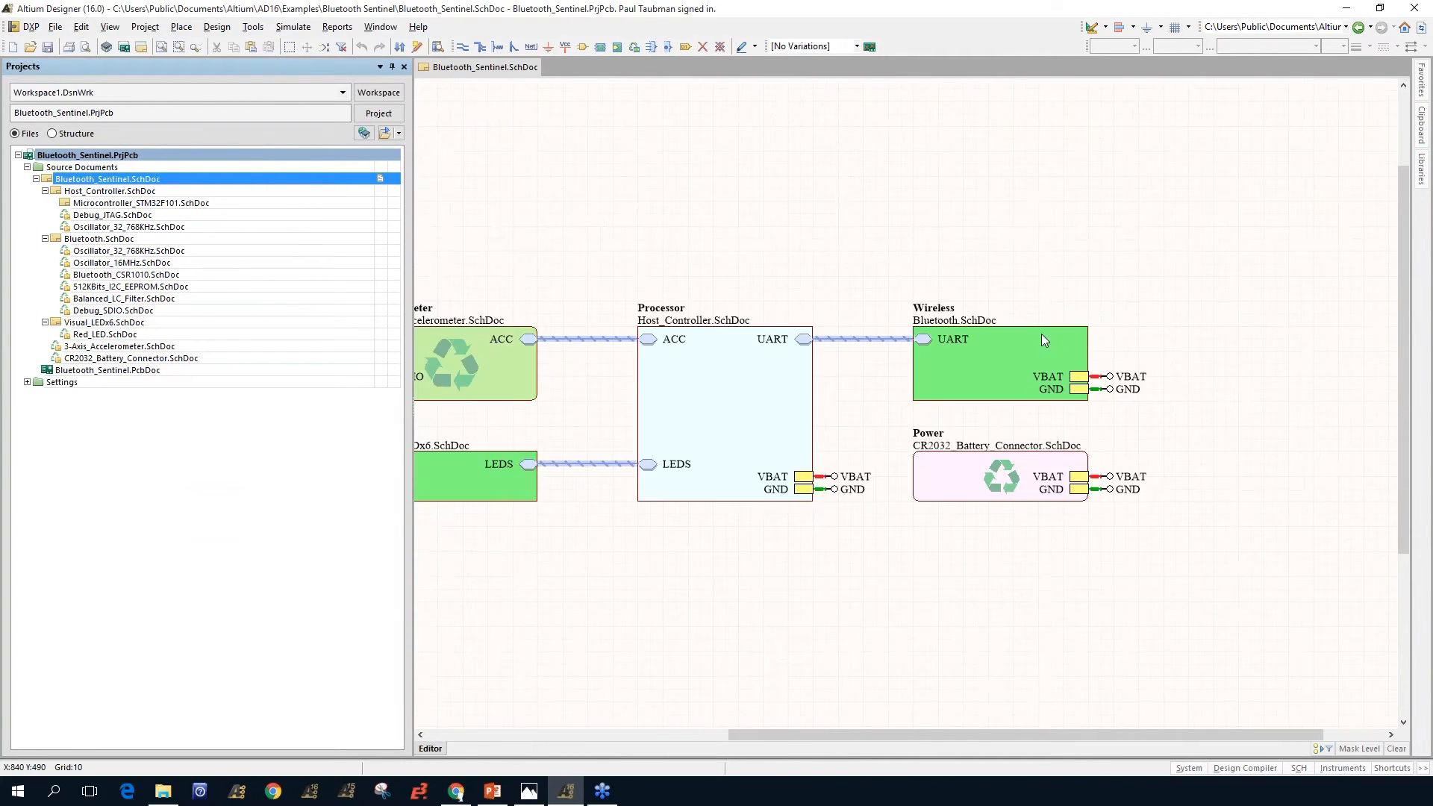
ctrl+scroll(1041, 334, down, 2)
mouse_move(833, 386)
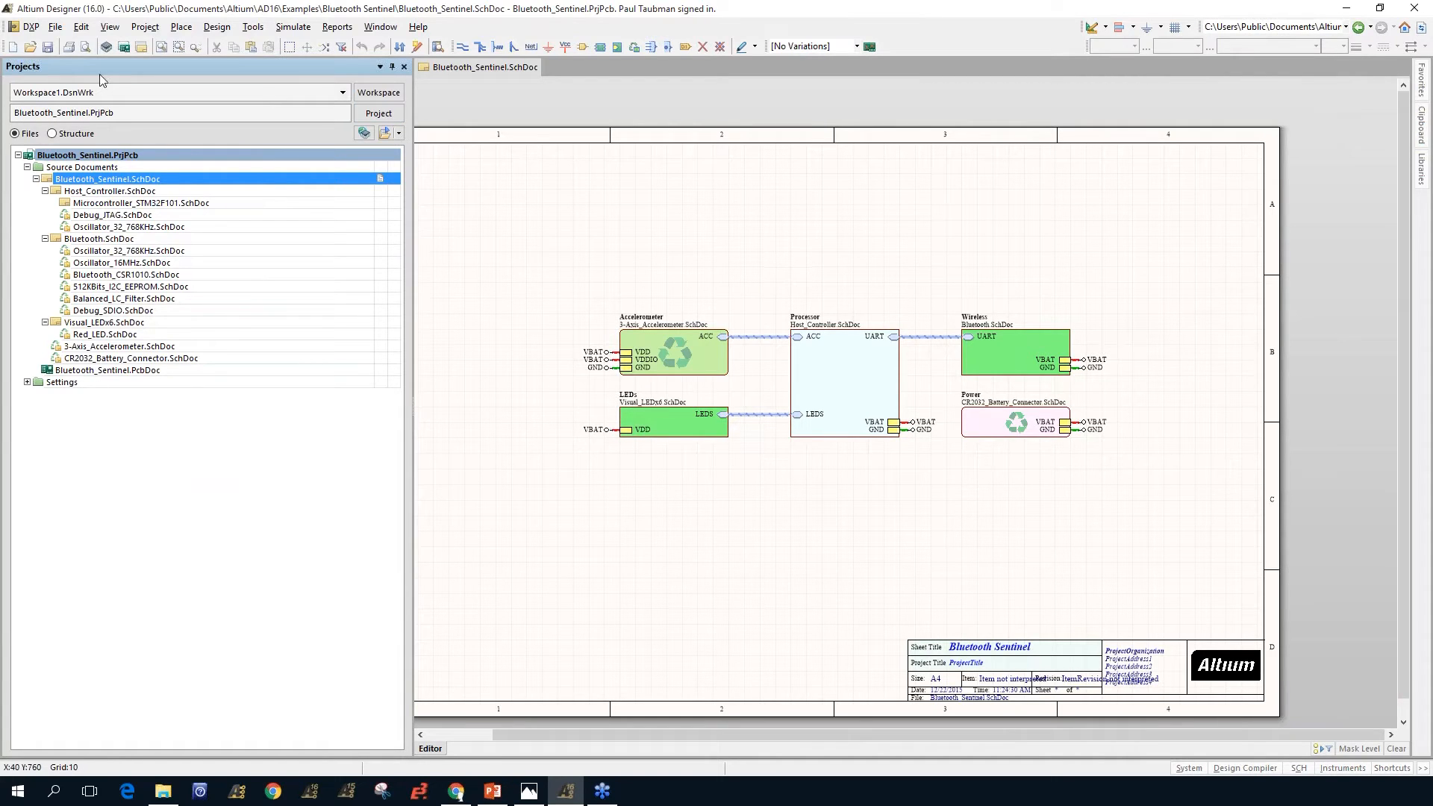
Step: In the schematic Mouse Wheel Configuration preferences, switch Vertical Scroll's Ctrl modifier off and back on, toggle Change Channel's Ctrl modifier, and accept
click(39, 28)
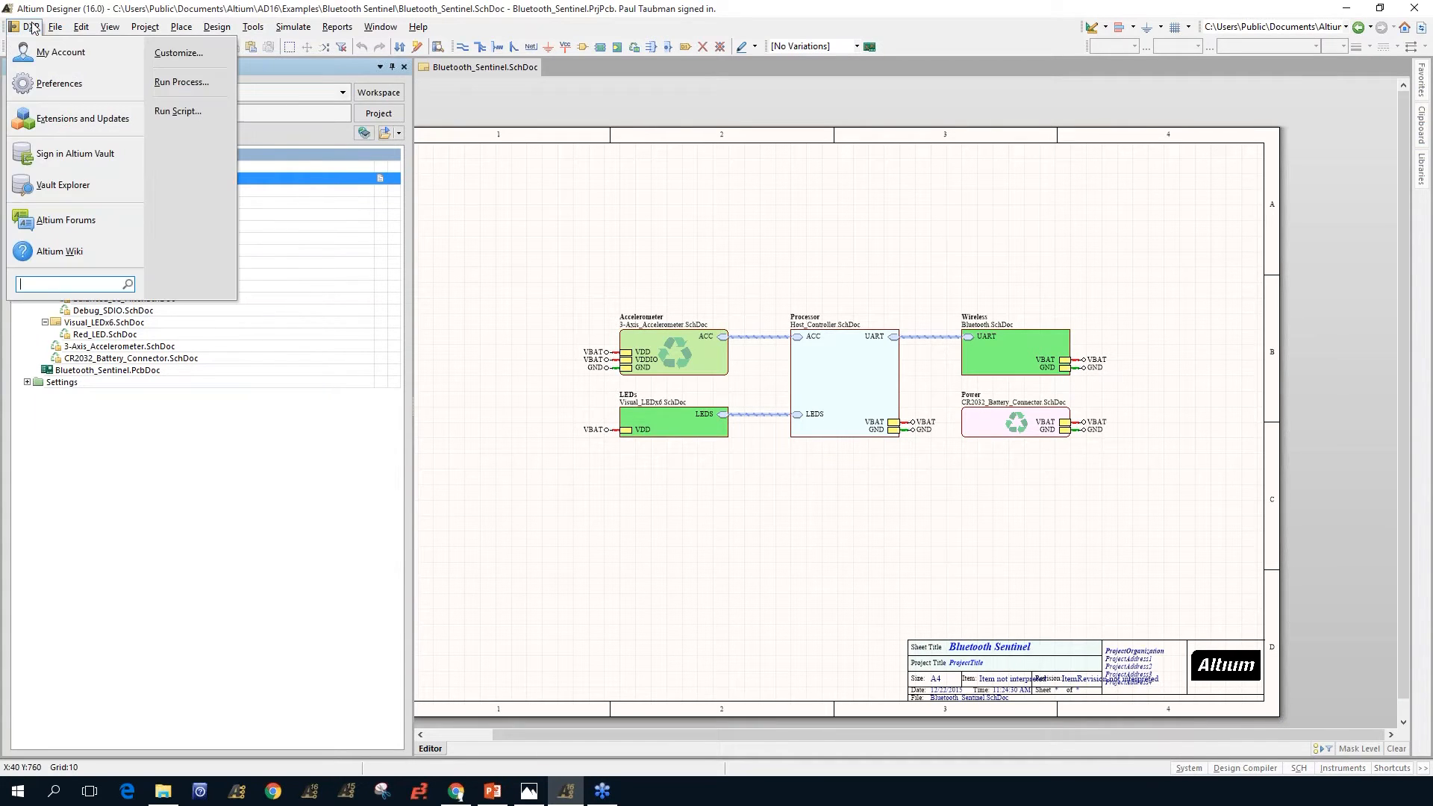
click(48, 76)
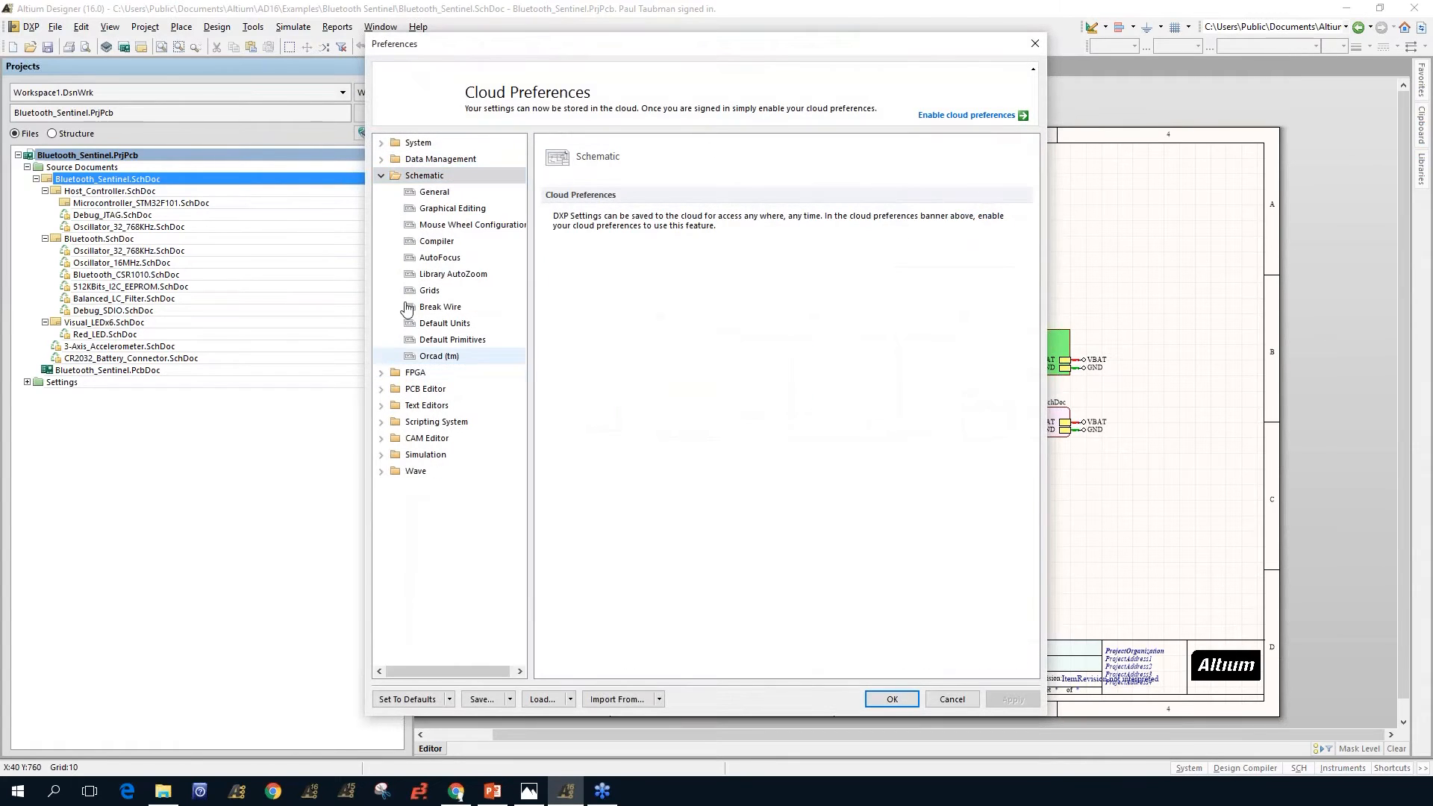
click(444, 224)
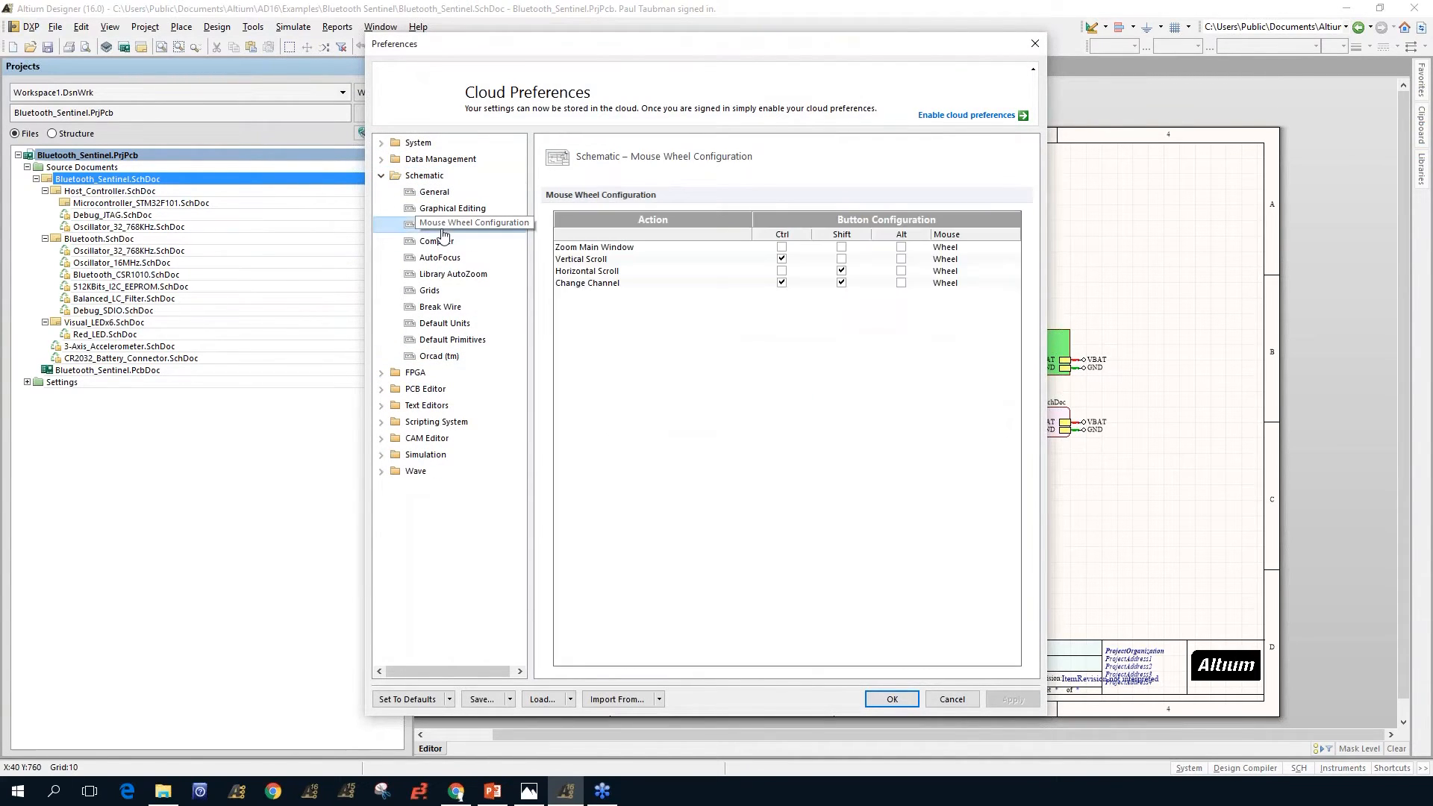
click(781, 259)
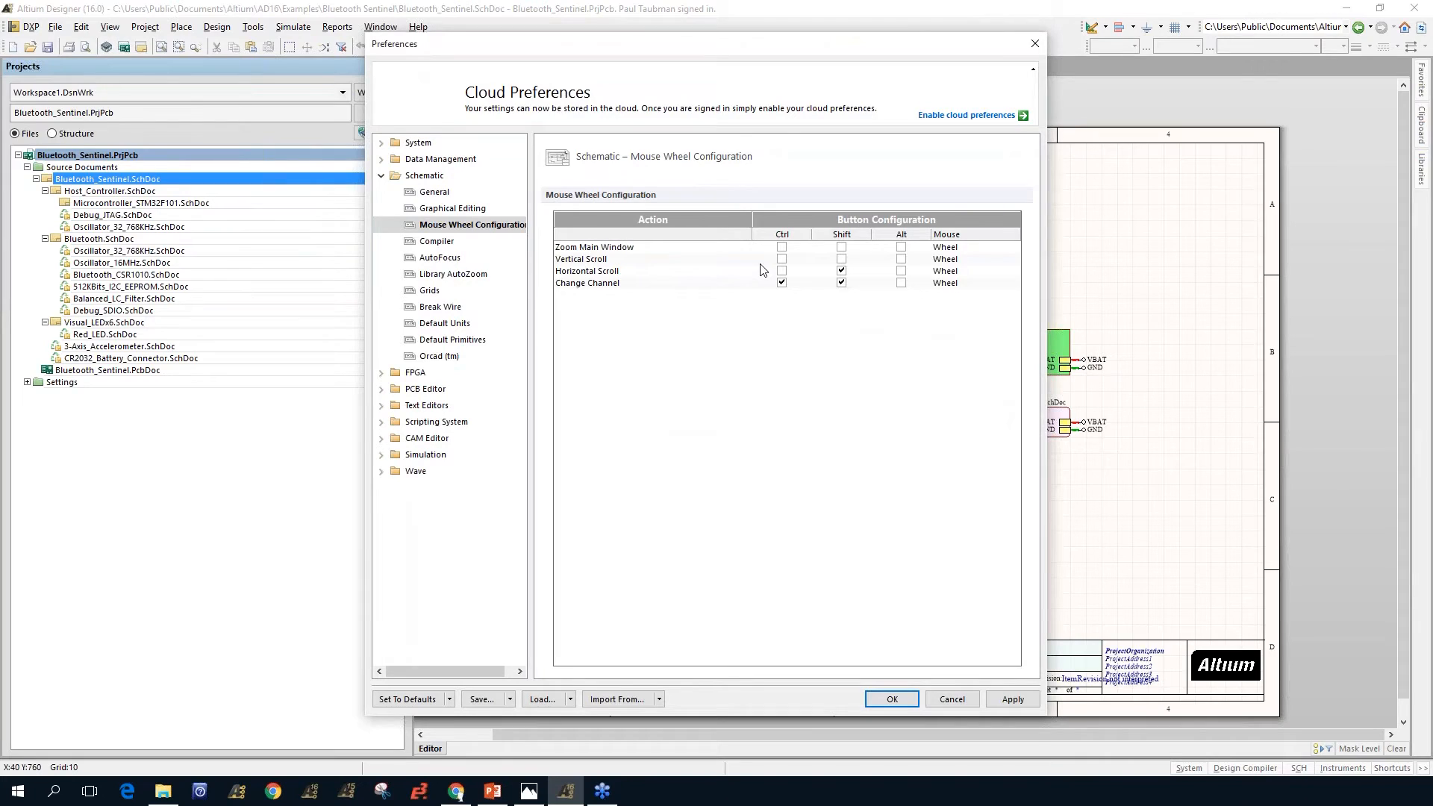
click(781, 259)
click(781, 282)
click(889, 692)
Step: Zoom in on the schematic blocks and pan the sheet in several directions
ctrl+scroll(771, 468, up, 5)
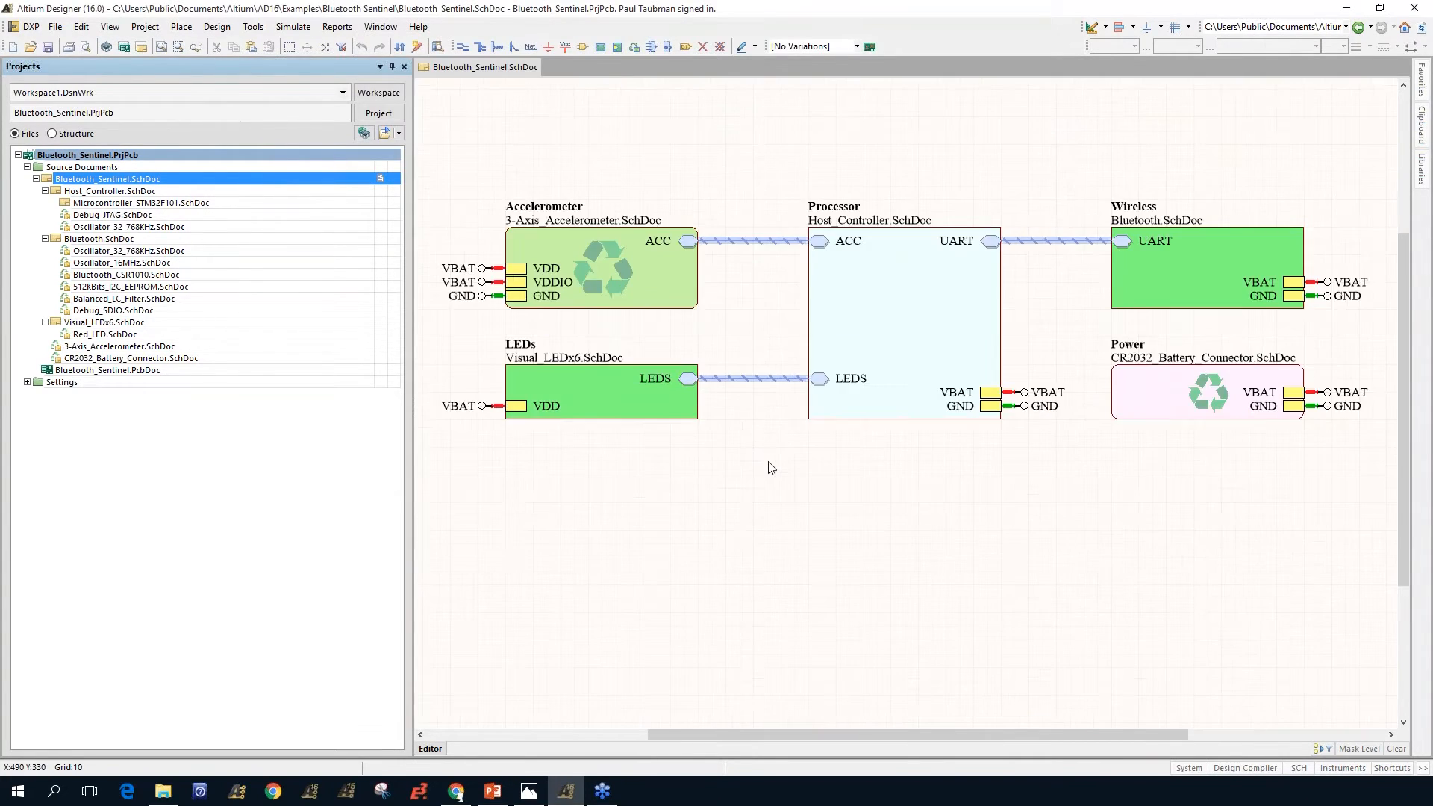
ctrl+scroll(771, 468, down, 4)
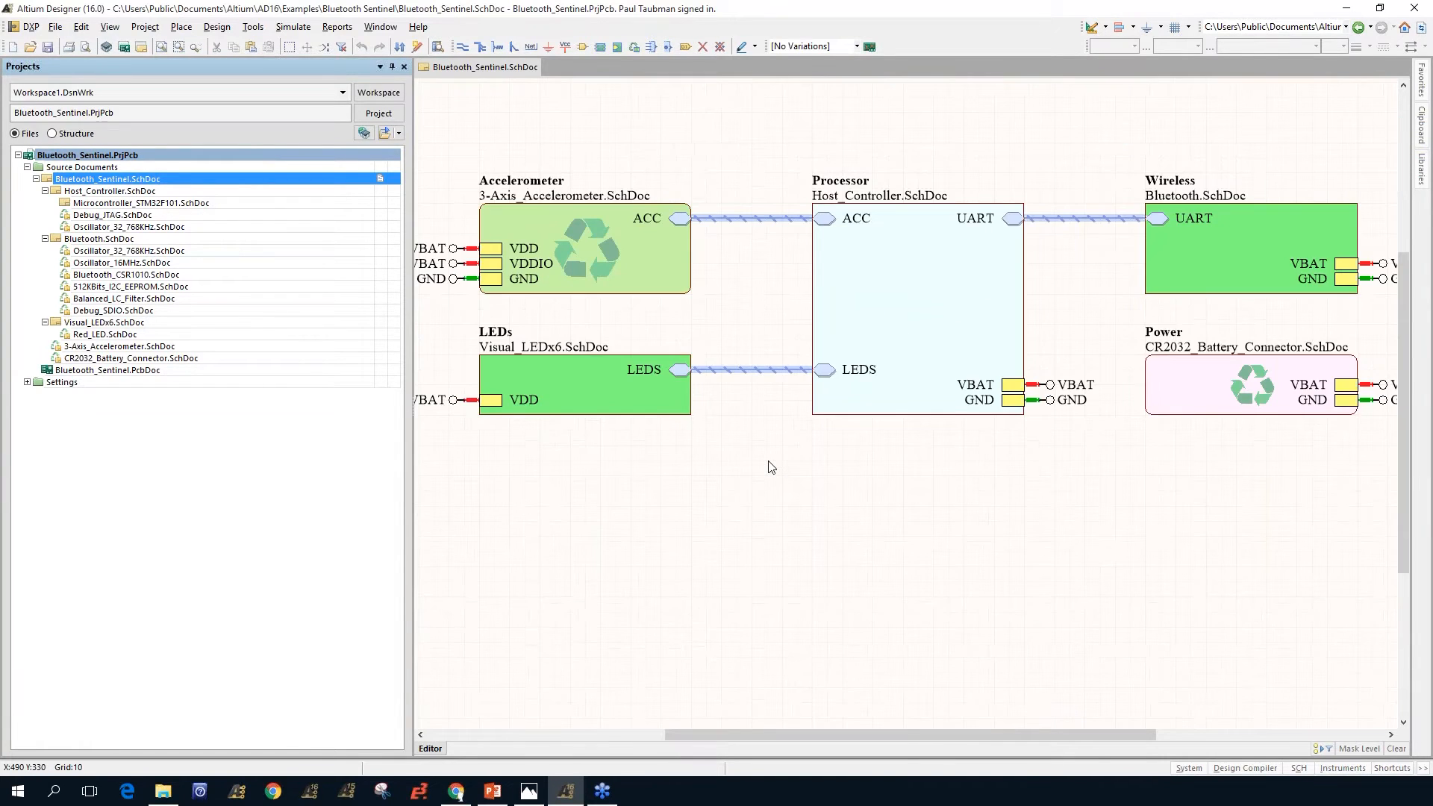
drag(972, 742, 830, 756)
mouse_move(1403, 321)
mouse_down()
mouse_move(1403, 179)
mouse_move(1393, 336)
mouse_up()
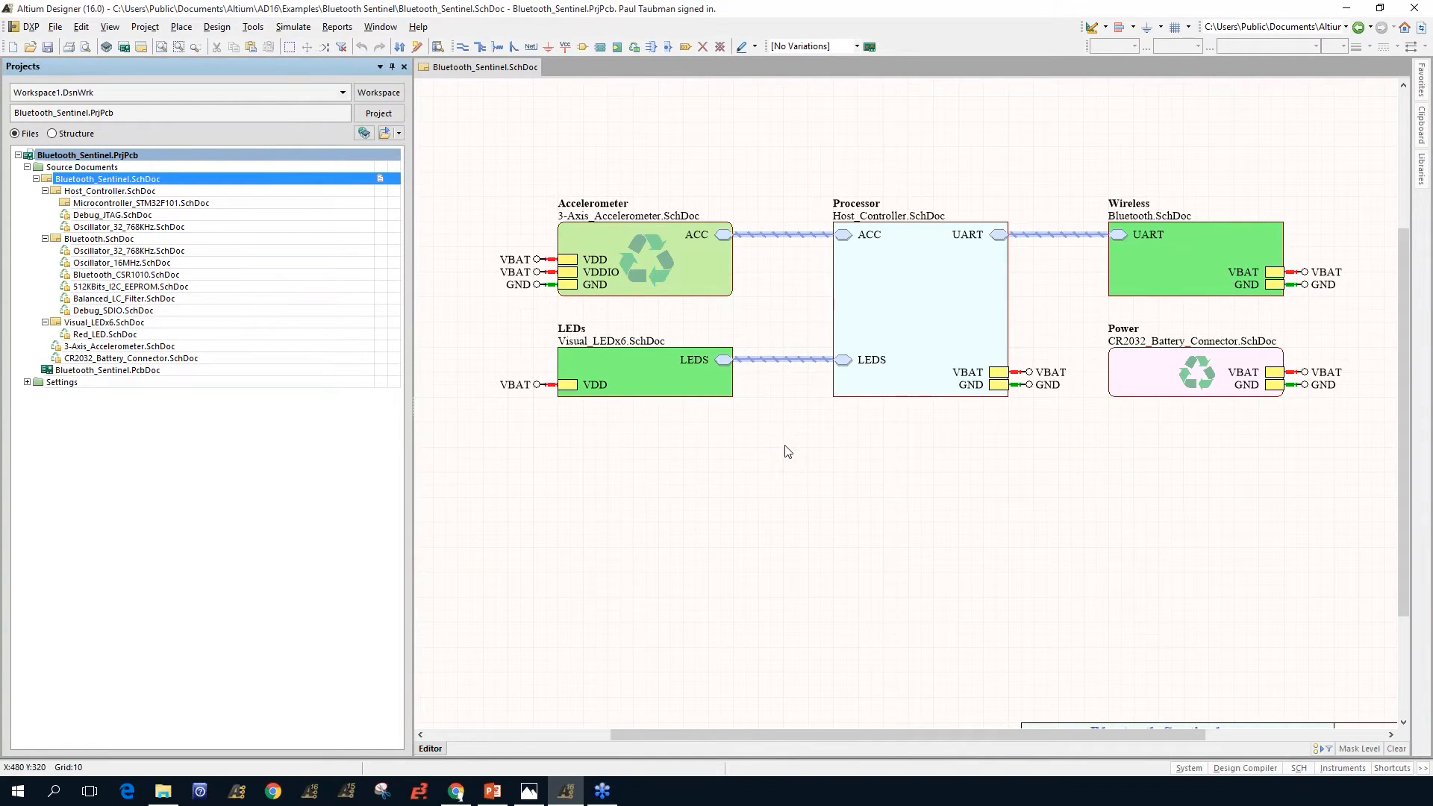
right_drag(784, 445, 784, 445)
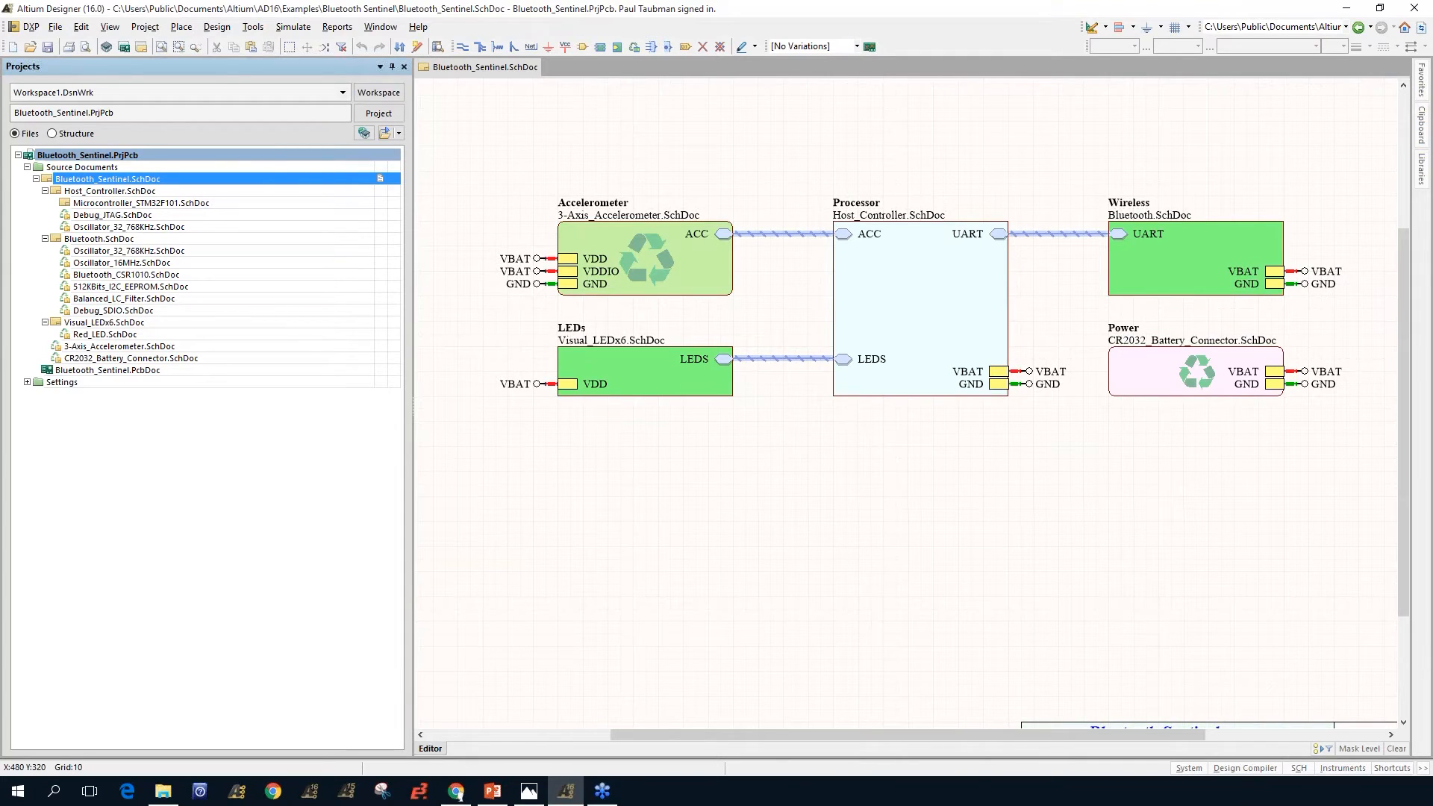
right_drag(785, 445, 659, 639)
right_drag(805, 348, 1072, 182)
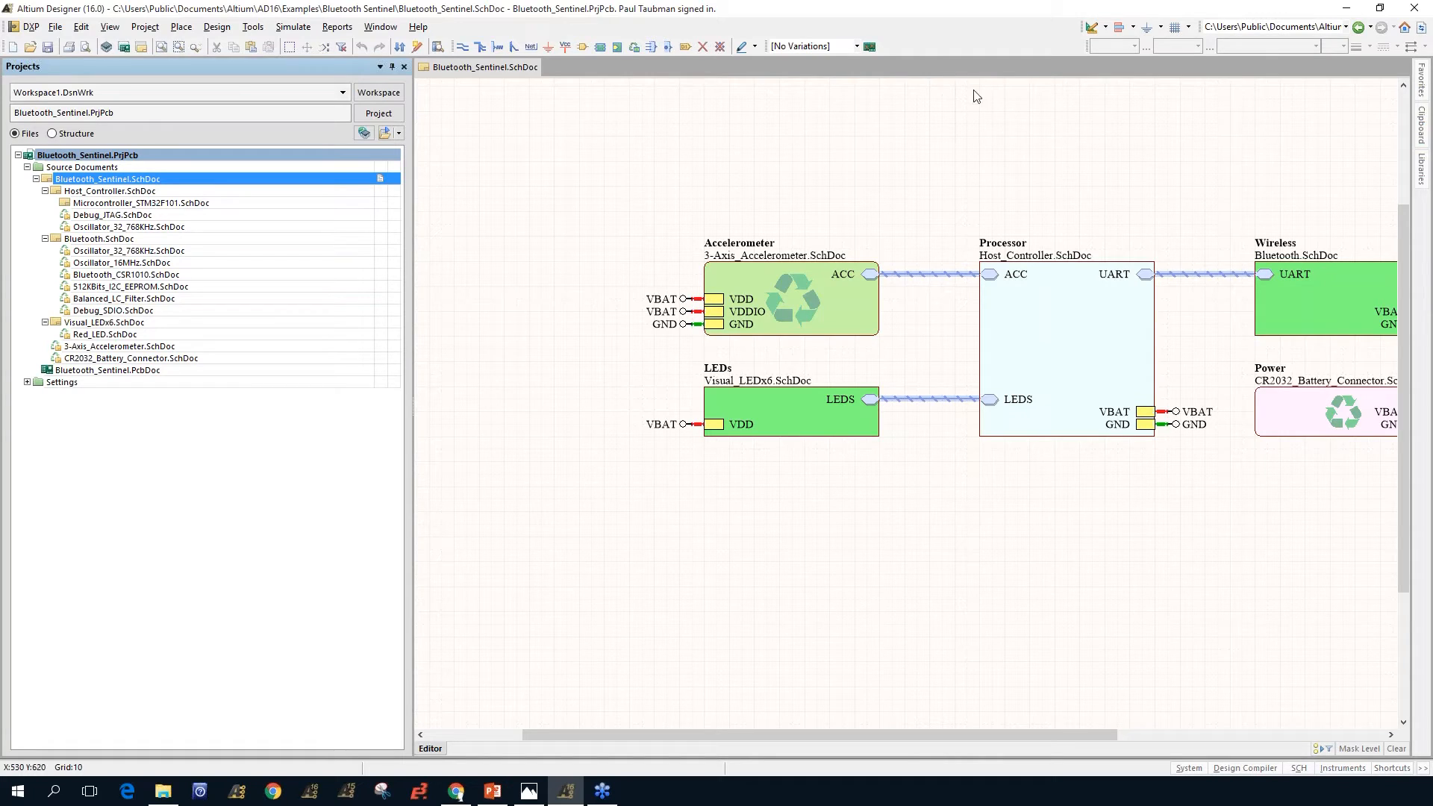
Step: Display the list of available schematic toolbars and dismiss it without changing any
right_click(922, 39)
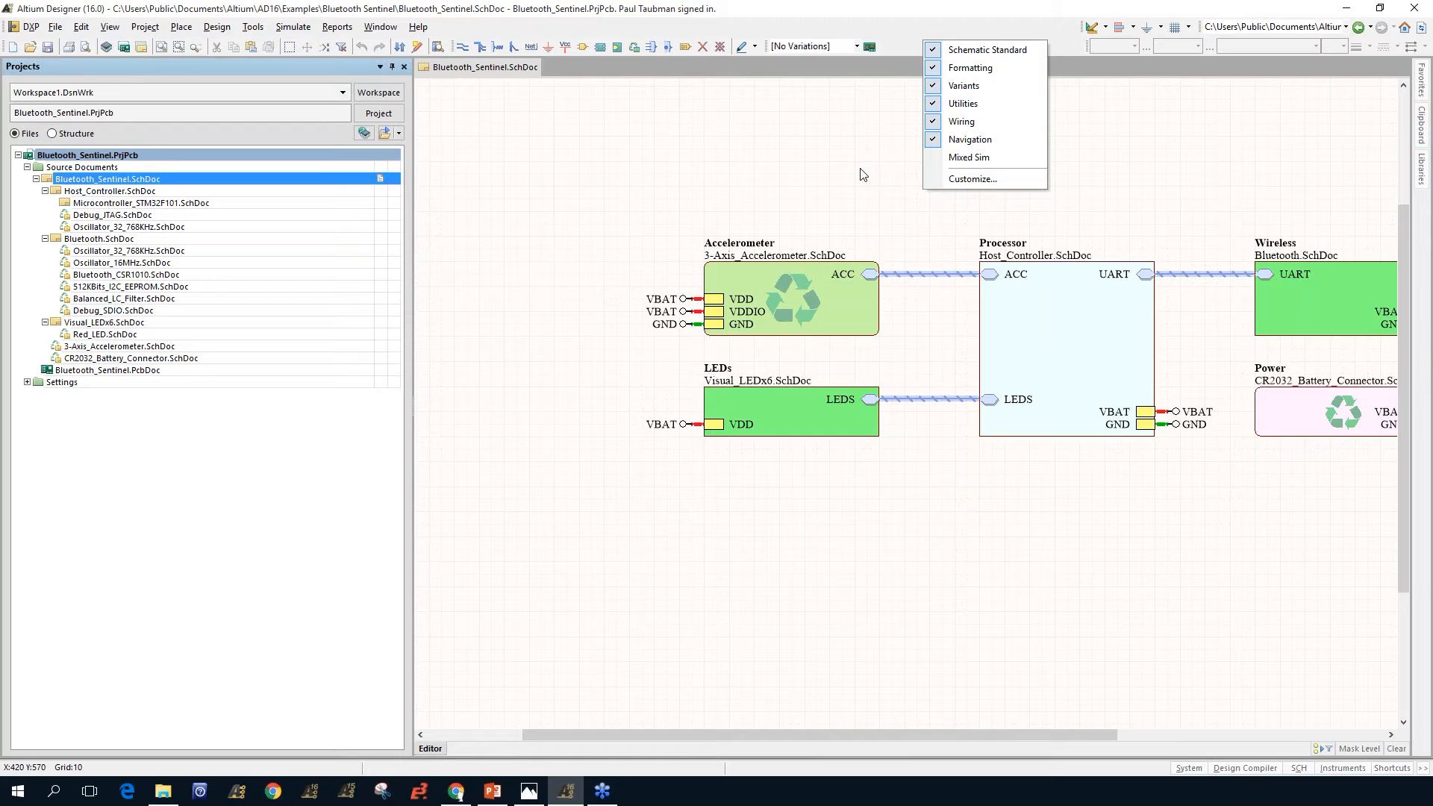
click(687, 188)
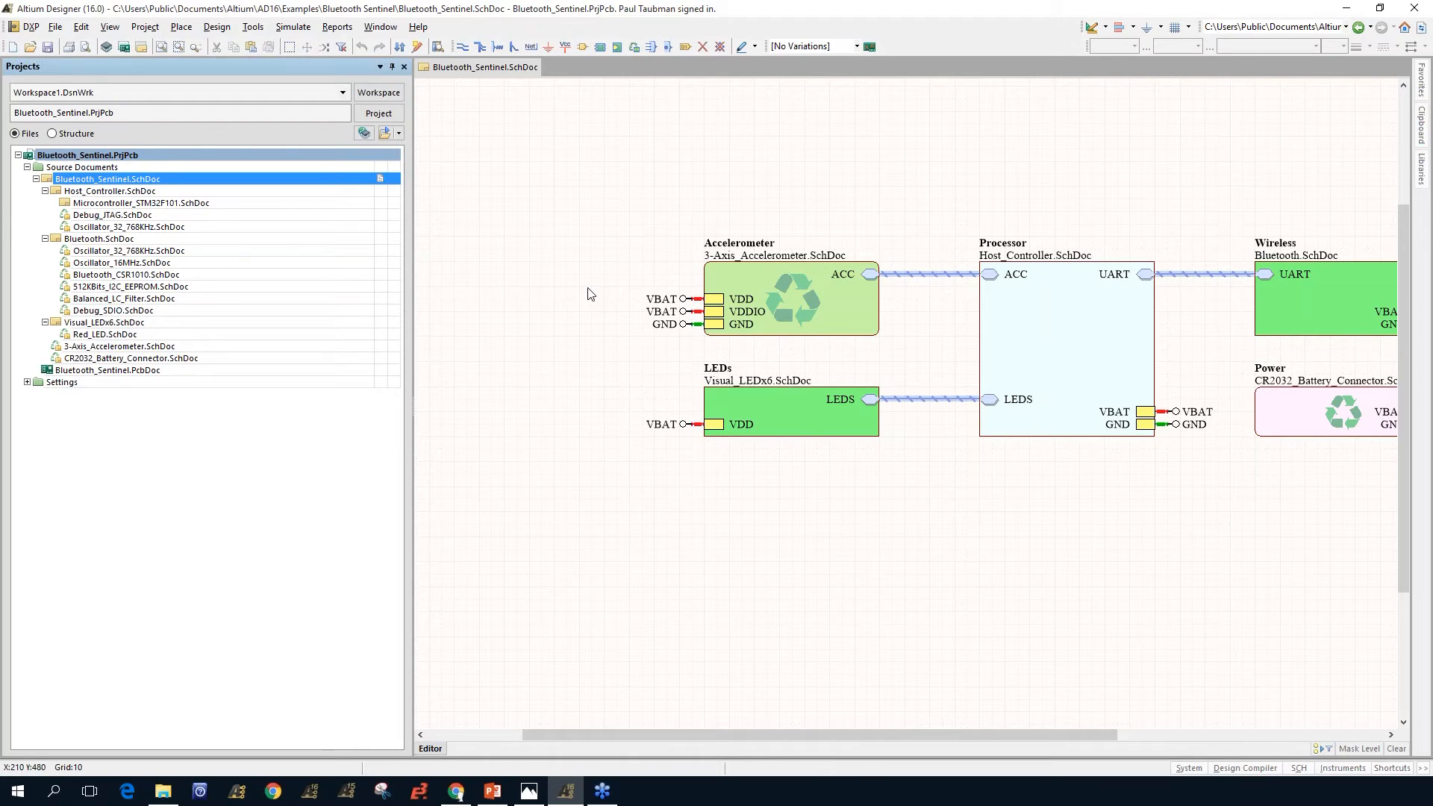
Step: Fit all objects of the top schematic in view and open the 3-Axis_Accelerometer sheet through its sheet symbol
key(ctrl+Page_Down)
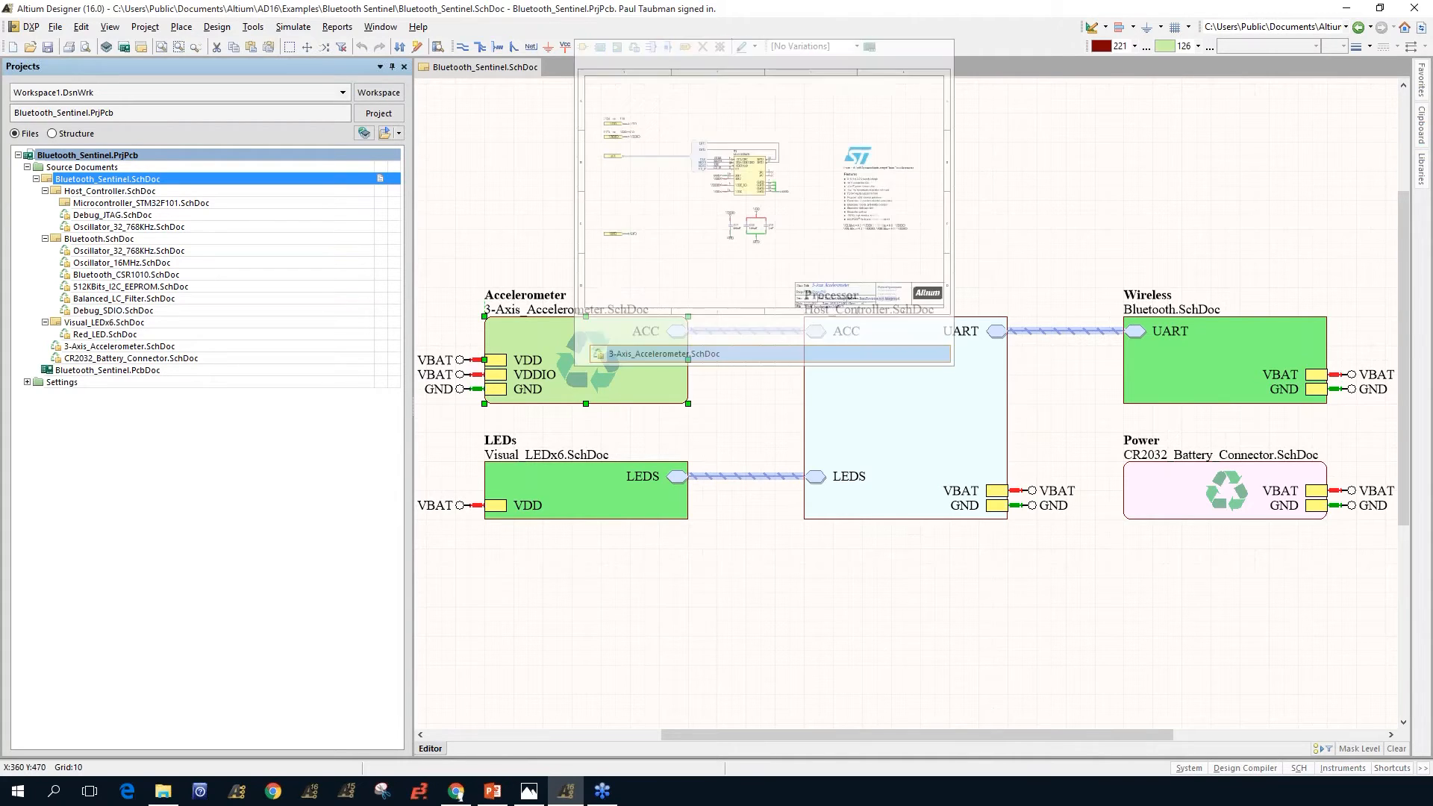
click(530, 320)
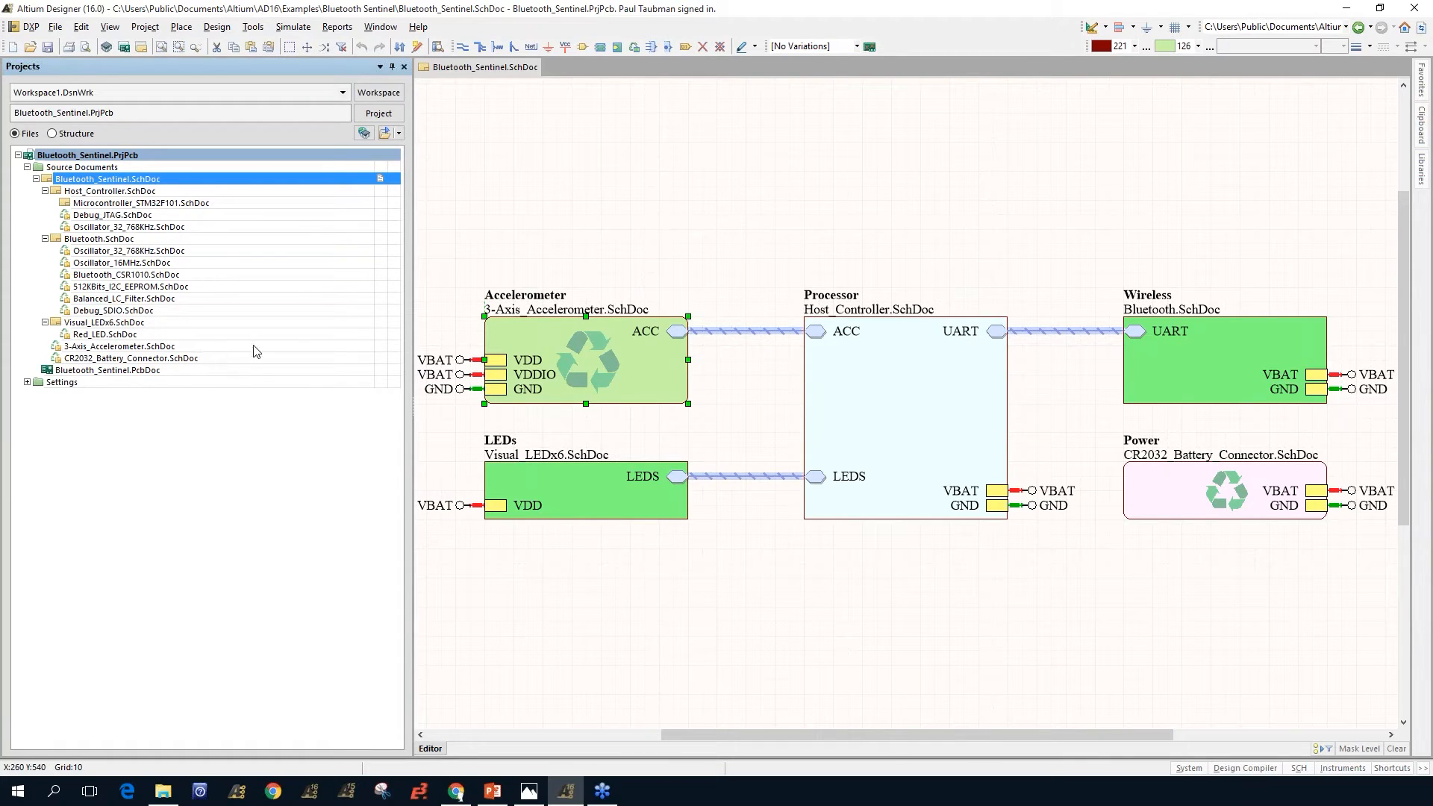
click(741, 229)
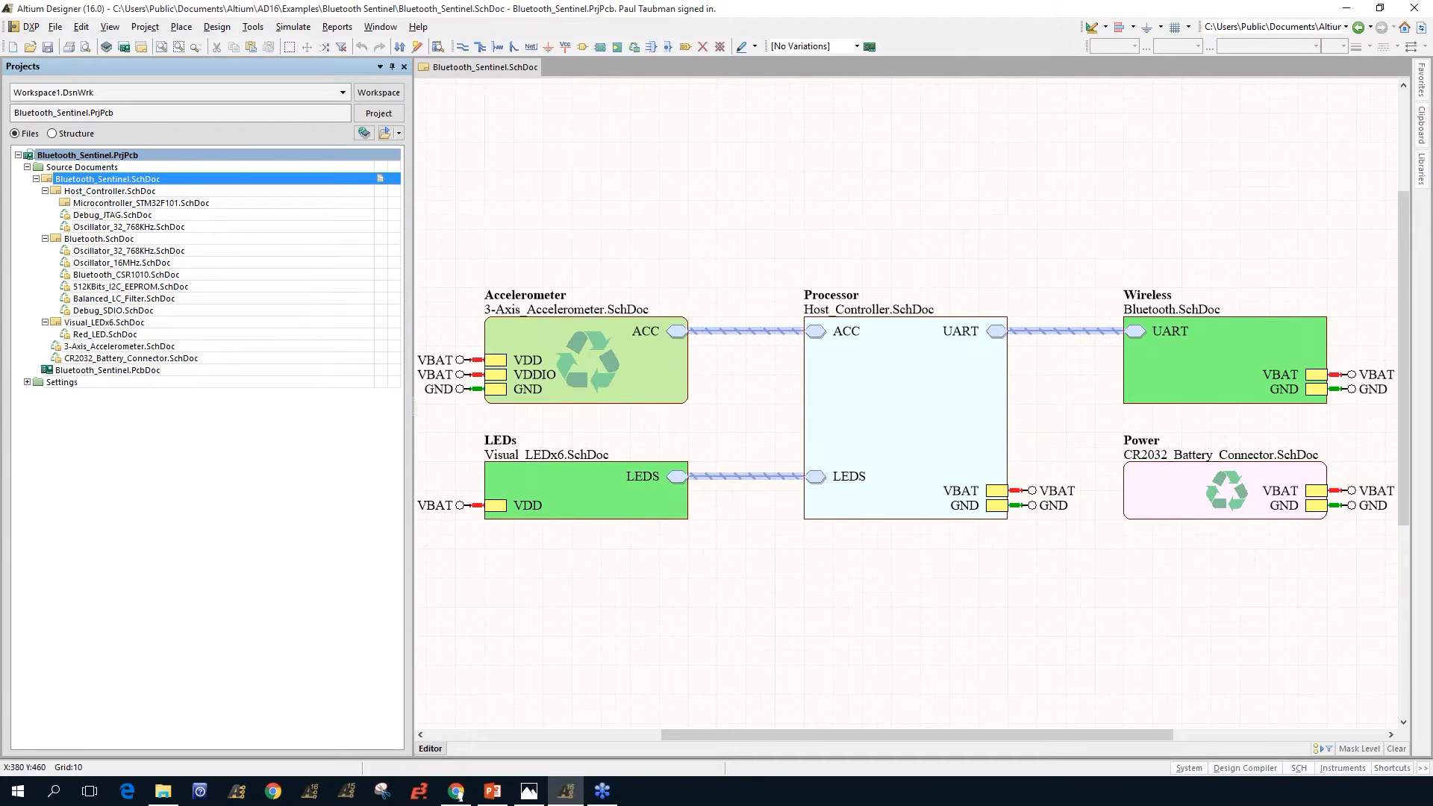
ctrl+double_click(600, 338)
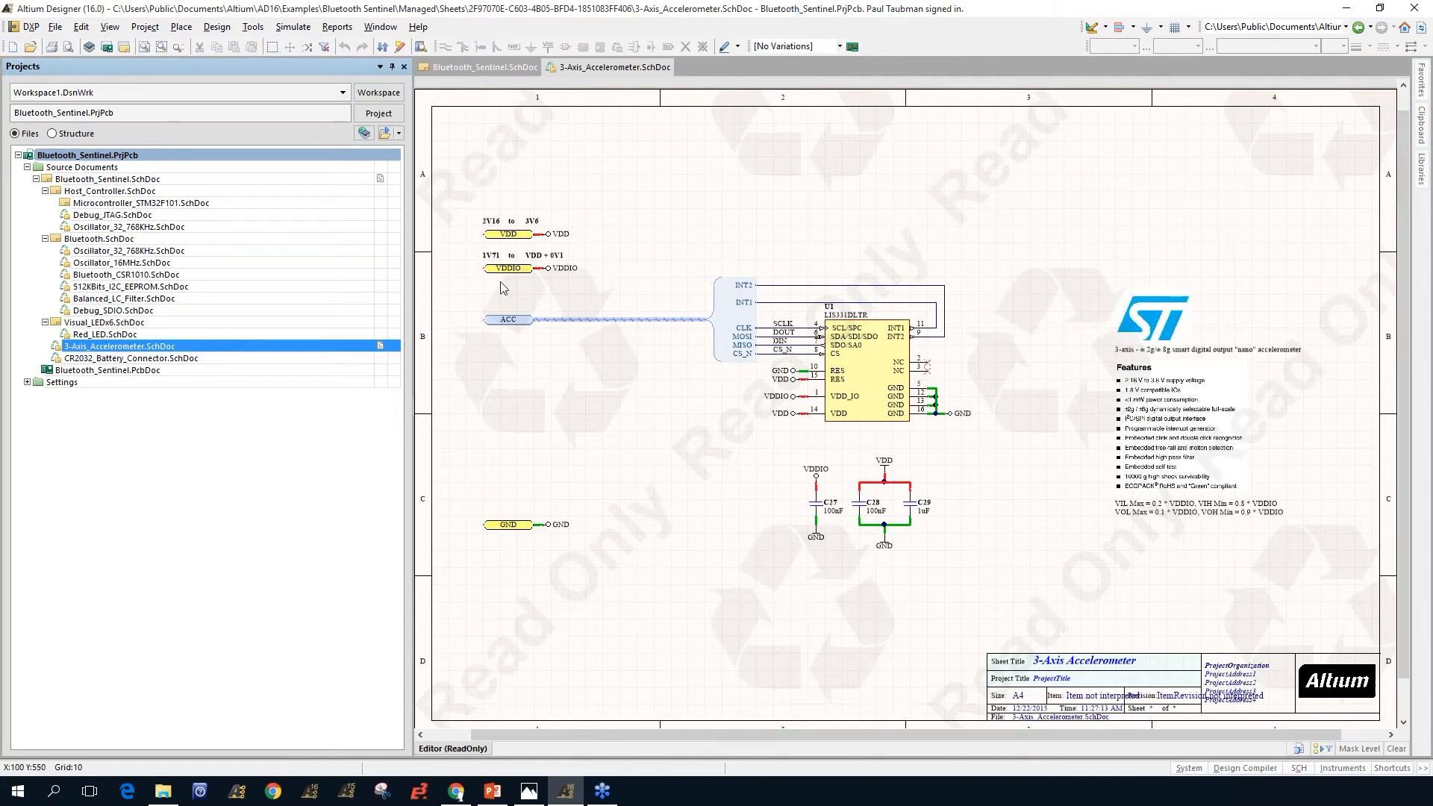
Step: Jump from the ACC port up to the parent sheet, clear the highlighting, and select the Accelerometer's VDD-side VBAT power port
ctrl+double_click(508, 321)
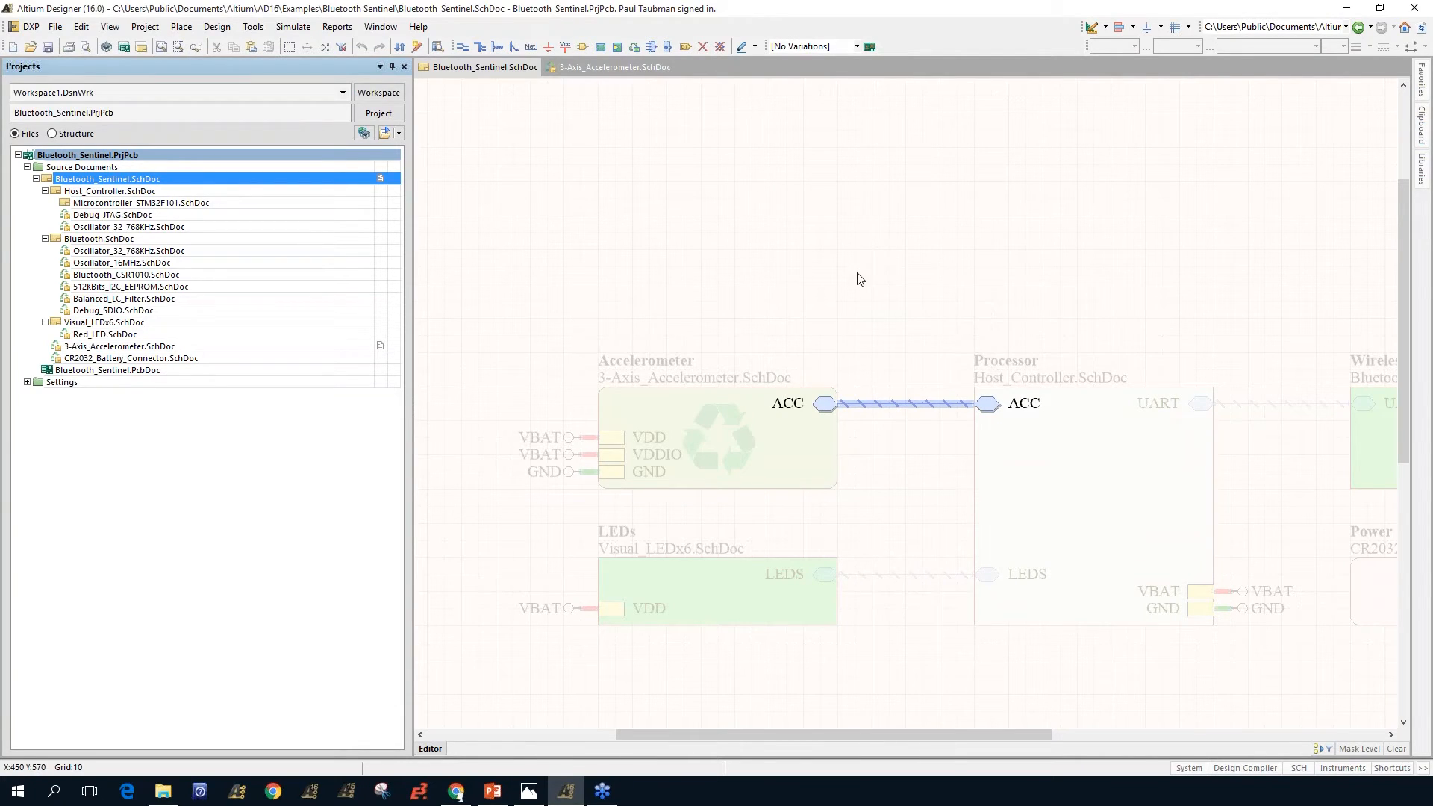
click(859, 273)
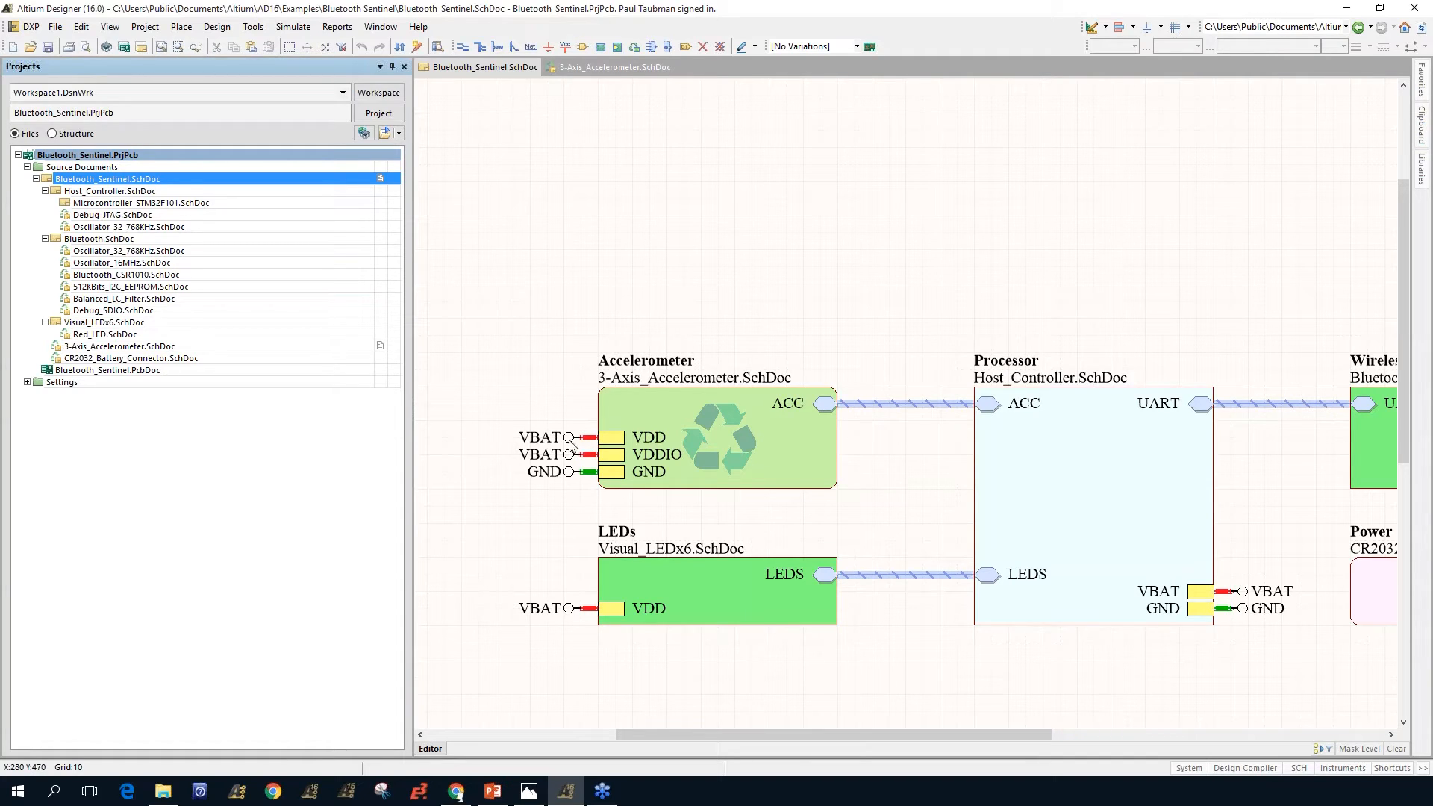
click(573, 439)
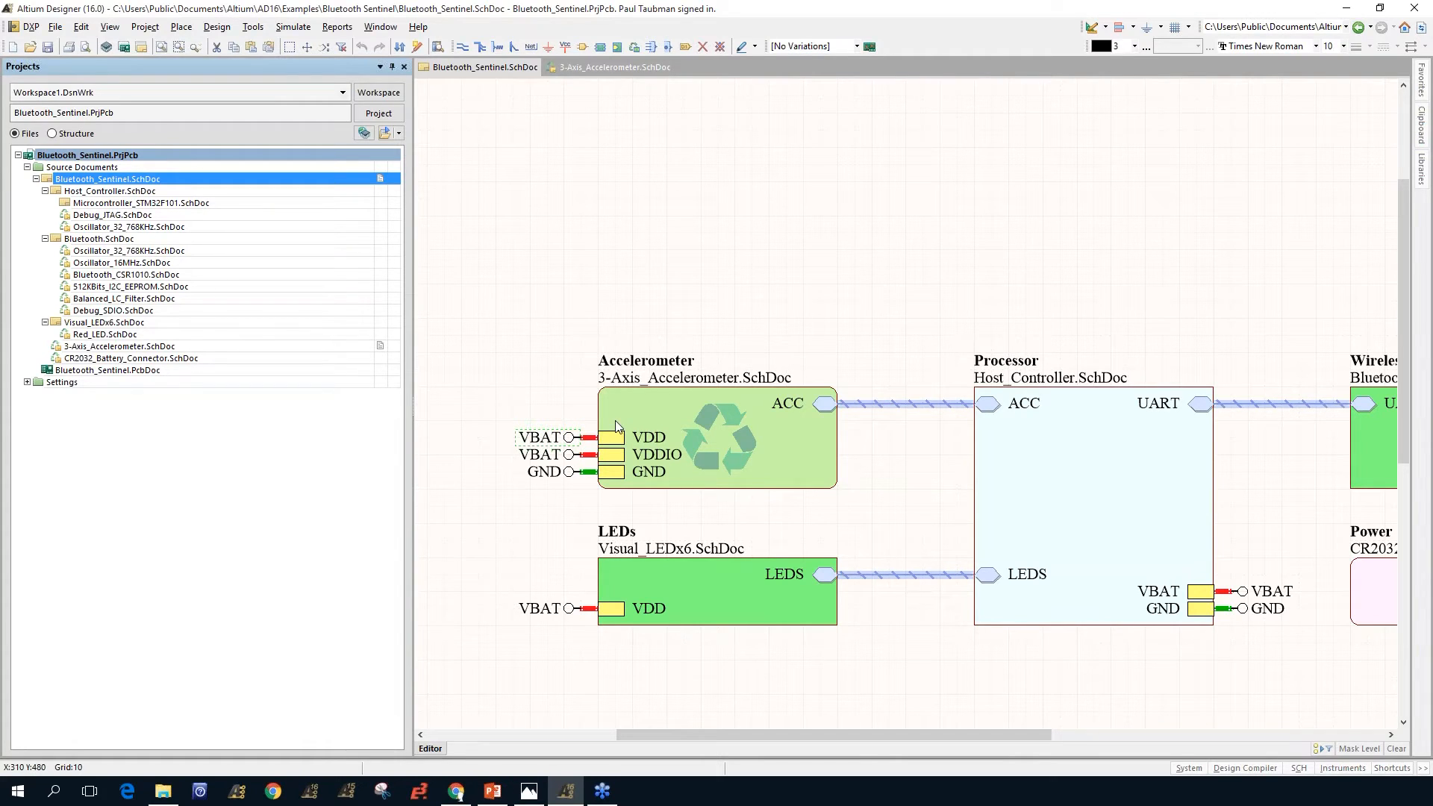
mouse_move(617, 427)
Step: Follow the Accelerometer's ACC sheet entry down to its child sheet, look through the harness placement commands, and clear the highlighting
ctrl+double_click(825, 405)
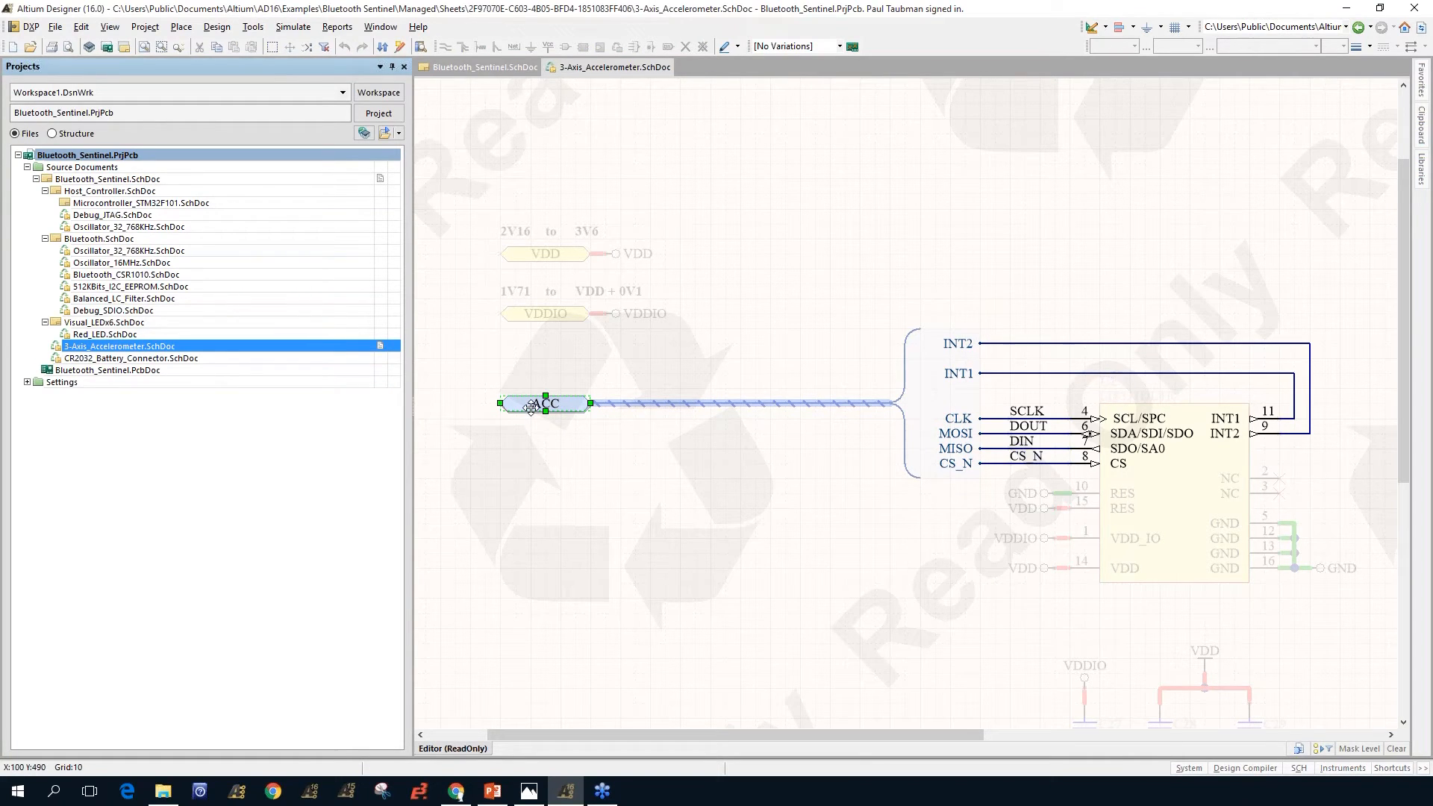
mouse_move(531, 407)
click(182, 28)
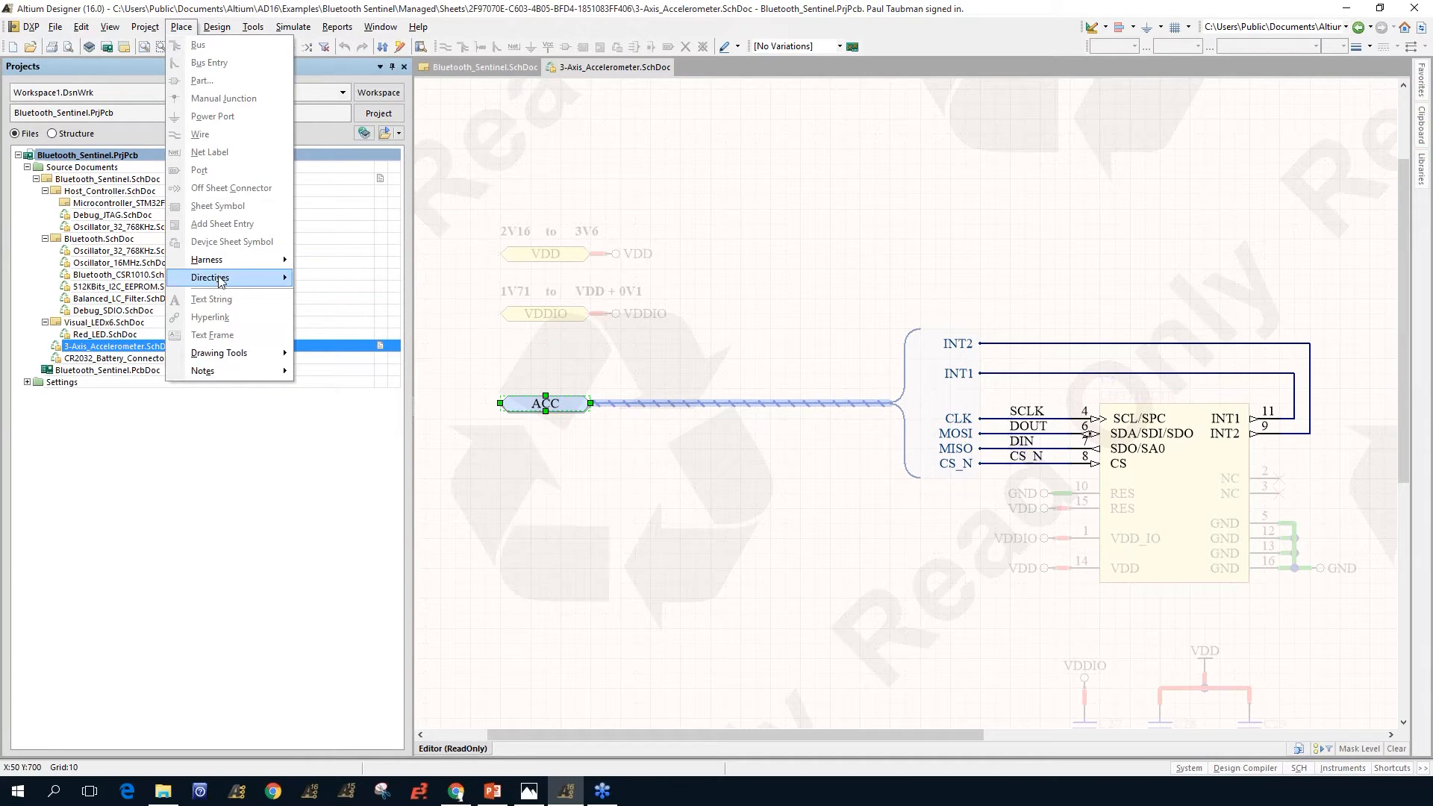
mouse_move(224, 262)
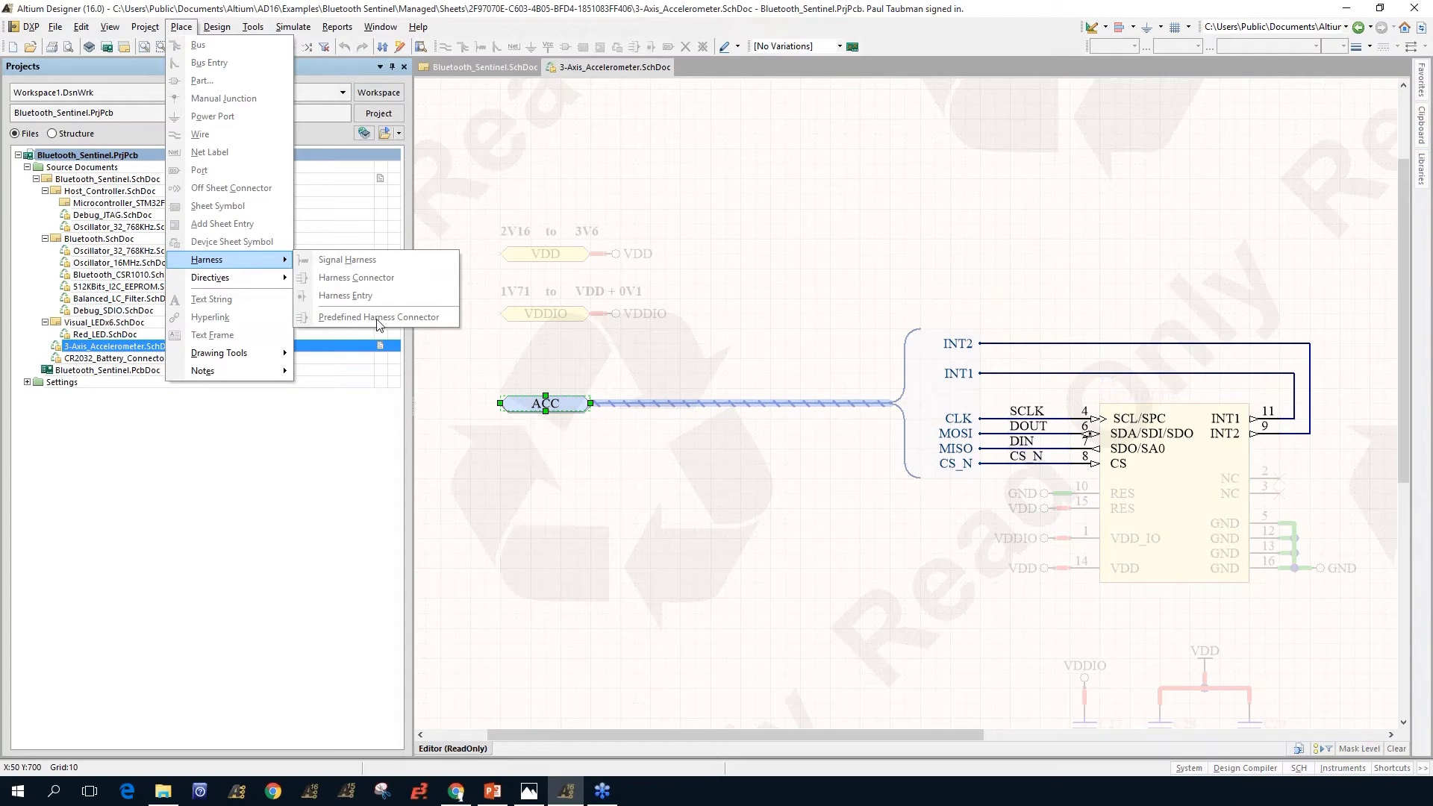
click(726, 363)
click(727, 364)
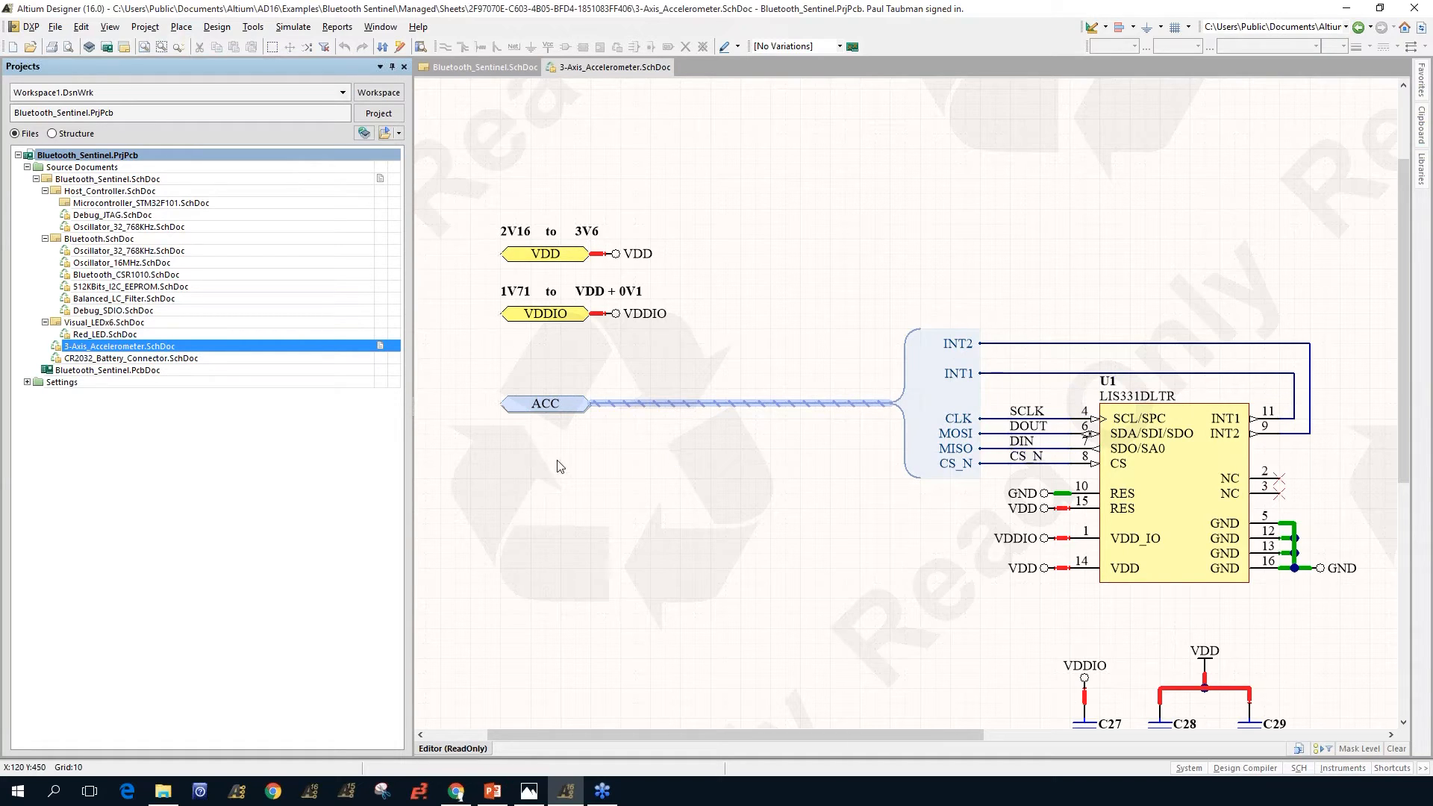
Step: Trace the ACC harness up to the top sheet and down into Host_Controller.SchDoc through the Processor's ACC entry, and clear the highlighting
ctrl+double_click(563, 403)
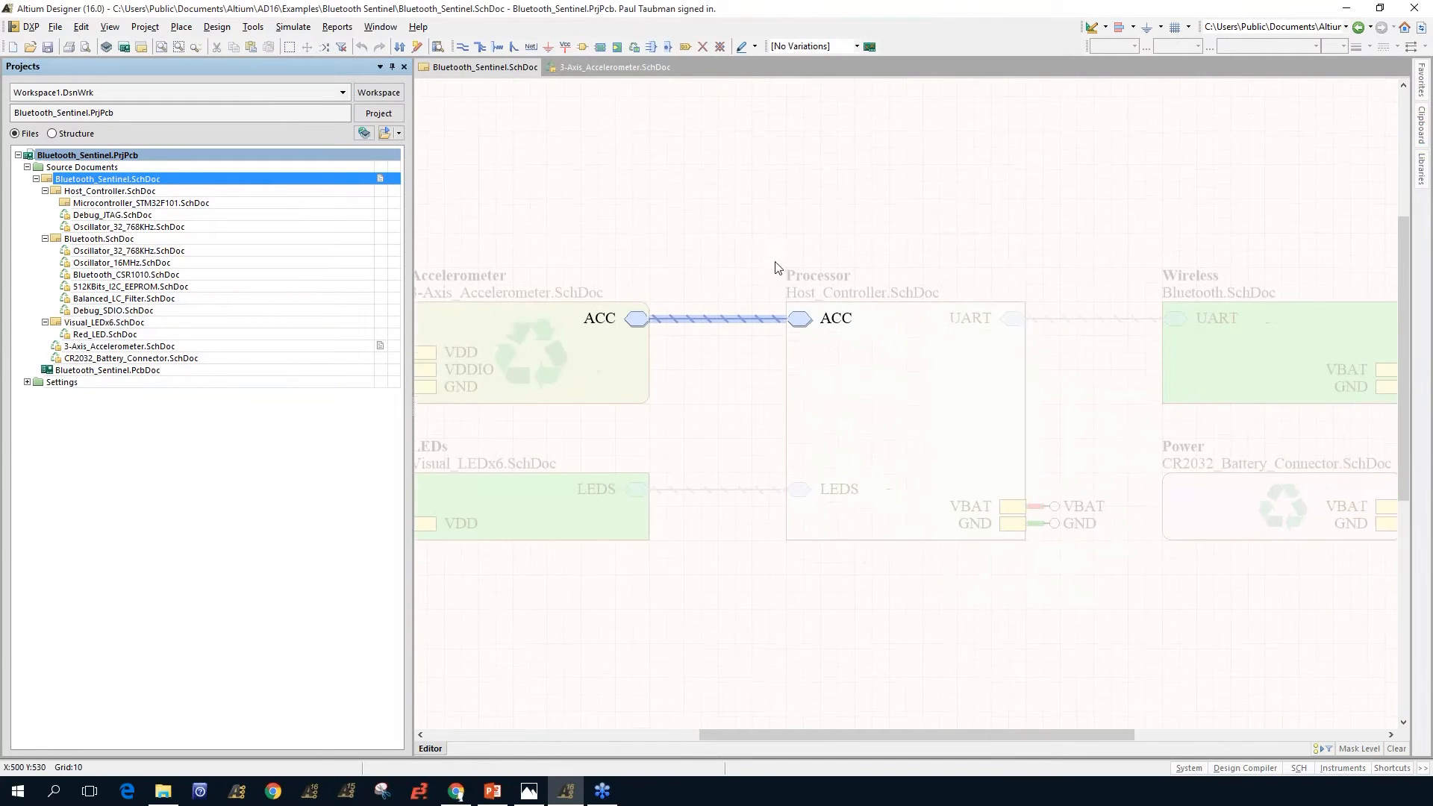
ctrl+double_click(803, 319)
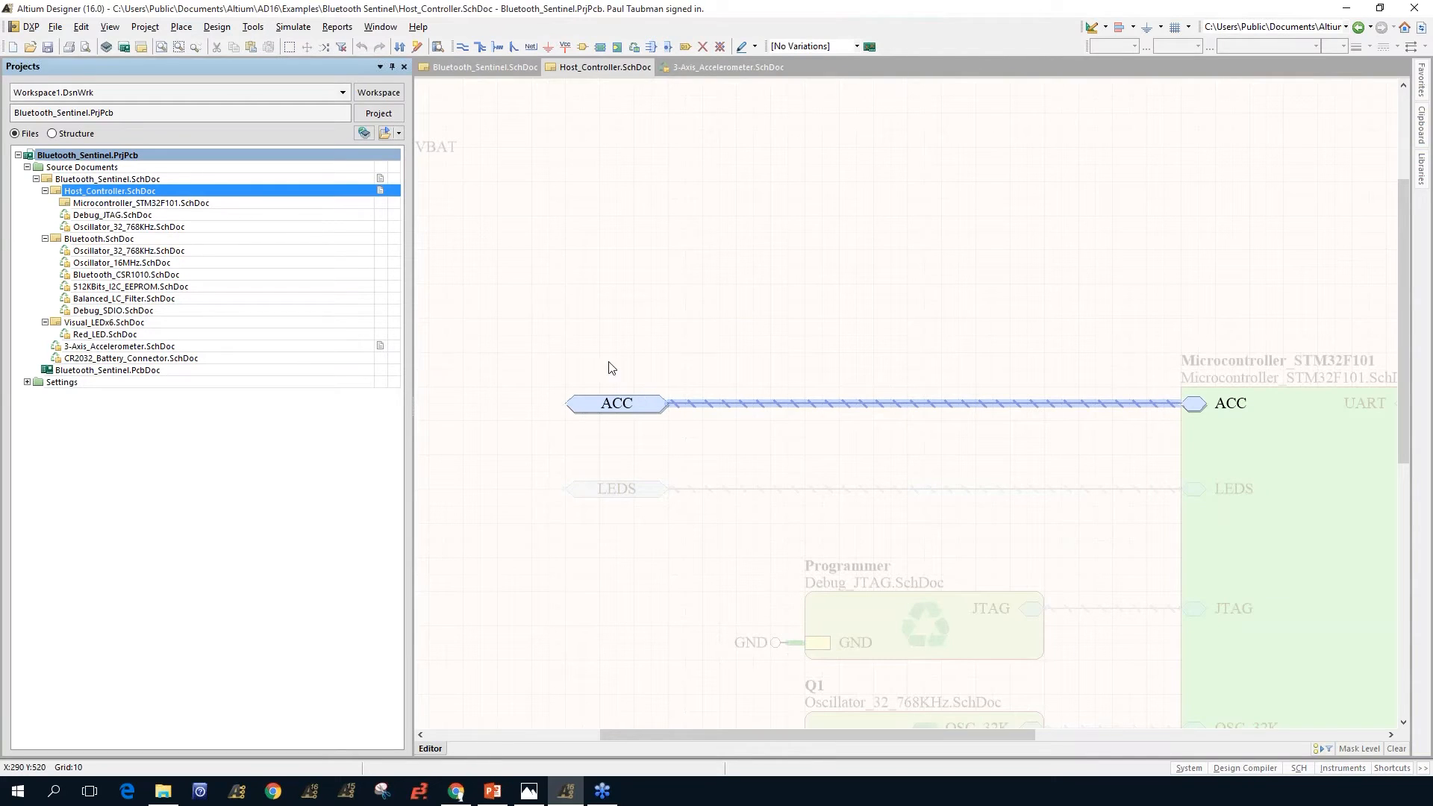
right_drag(939, 291, 807, 167)
click(848, 223)
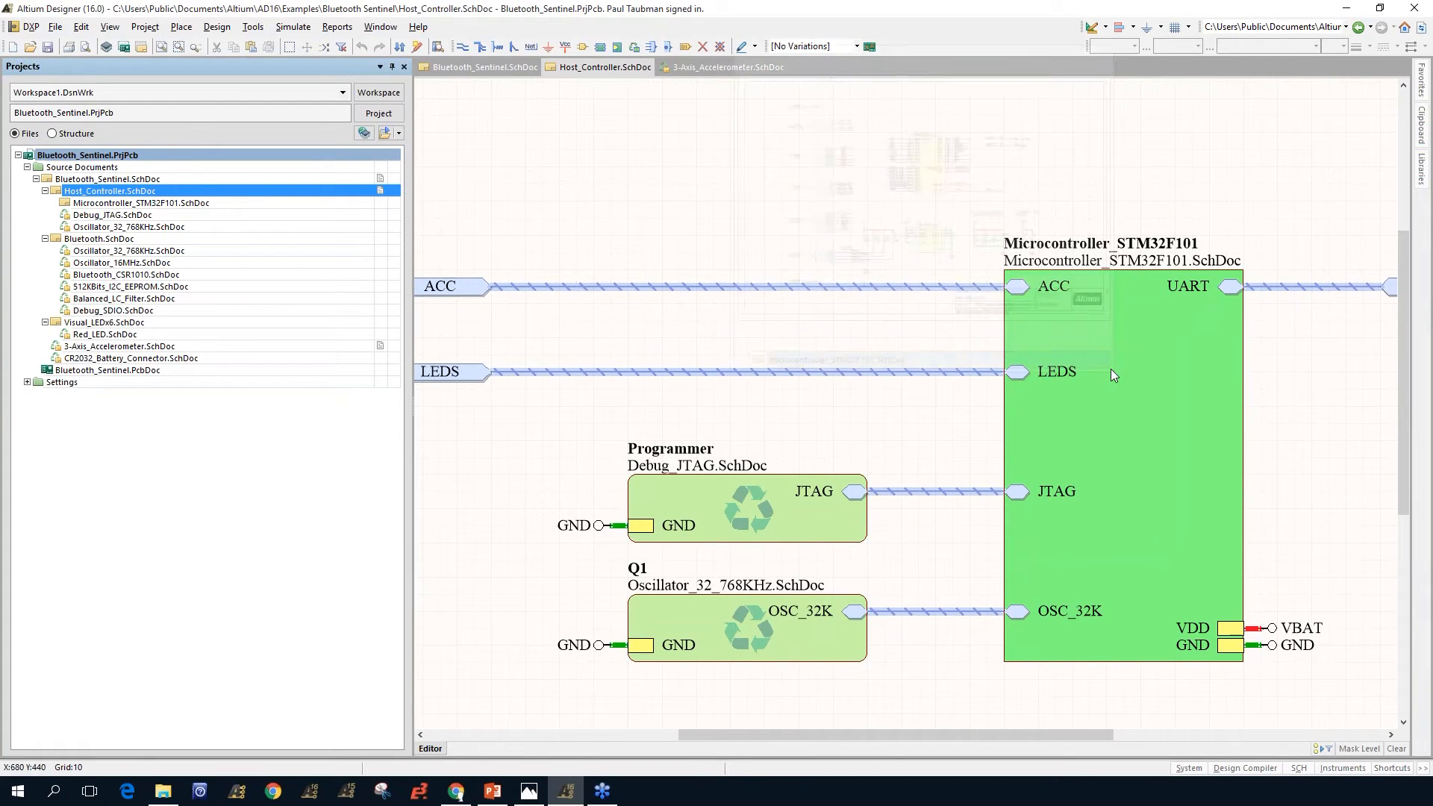
Step: Descend into the Microcontroller_STM32F101 sheet, come back up through OSC_32K, and return to the Bluetooth_Sentinel top schematic
ctrl+double_click(1106, 411)
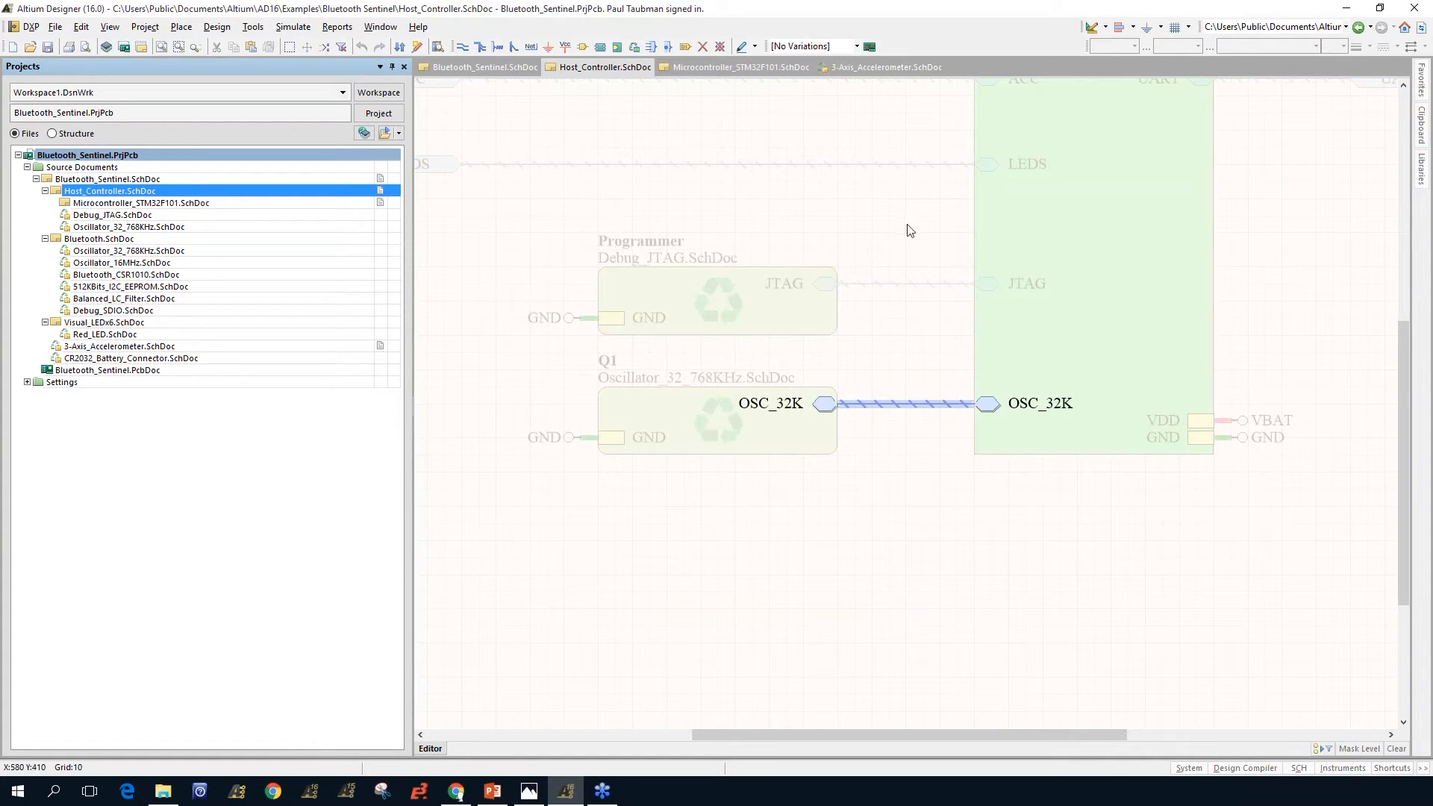
right_drag(936, 273, 990, 387)
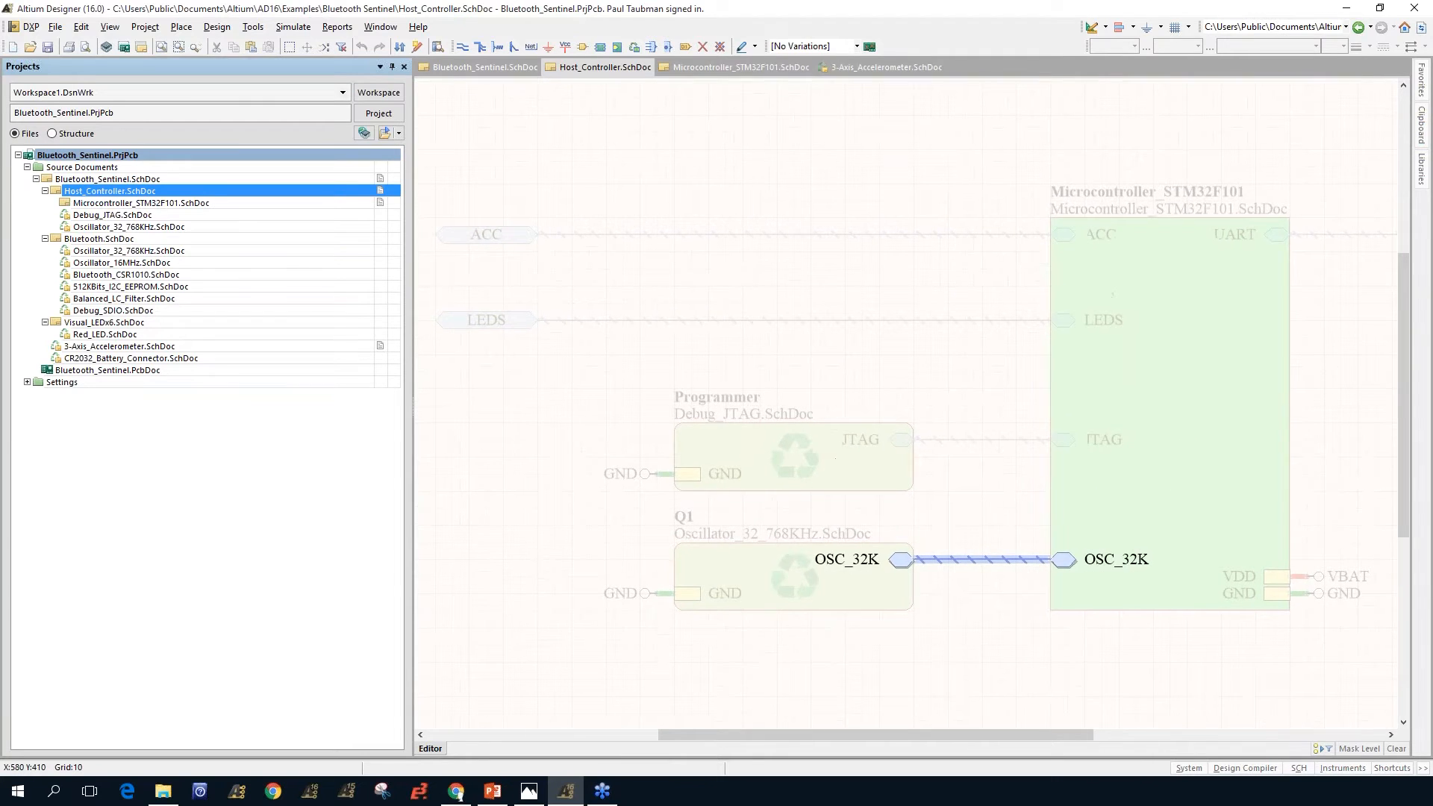
click(992, 387)
click(219, 178)
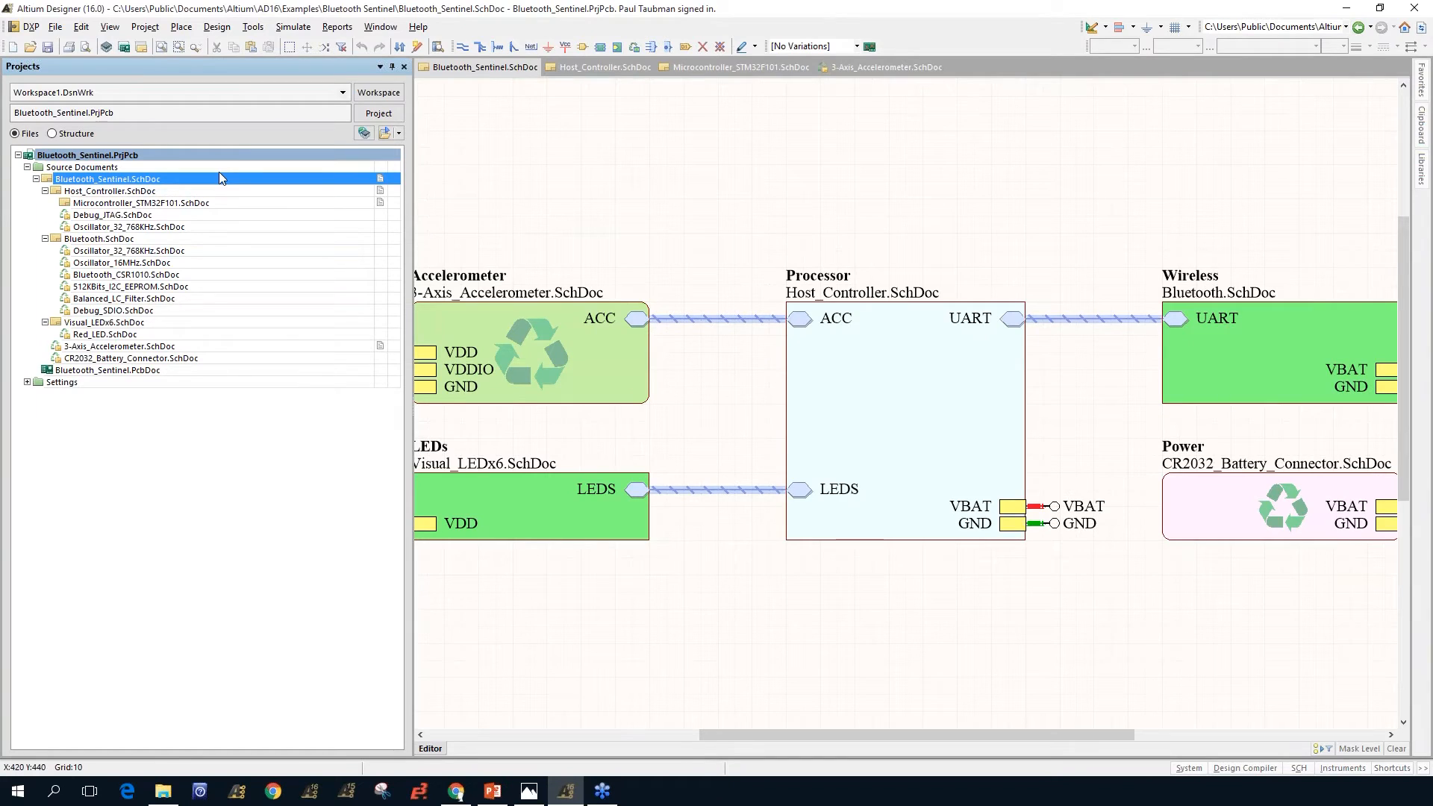
right_drag(730, 221, 848, 237)
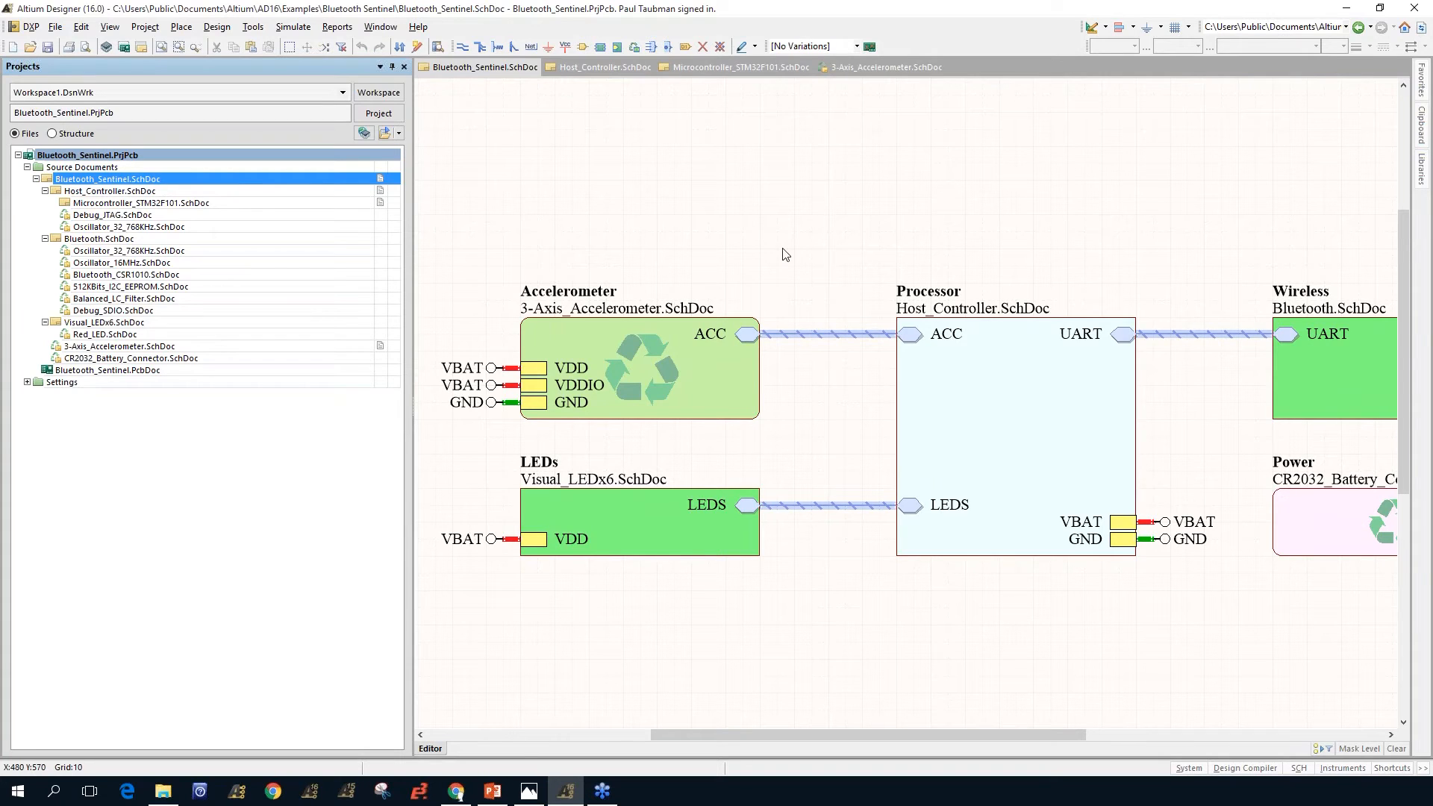
Step: Open the Bluetooth_Sentinel.PcbDoc board document and fit the whole document in view
double_click(103, 370)
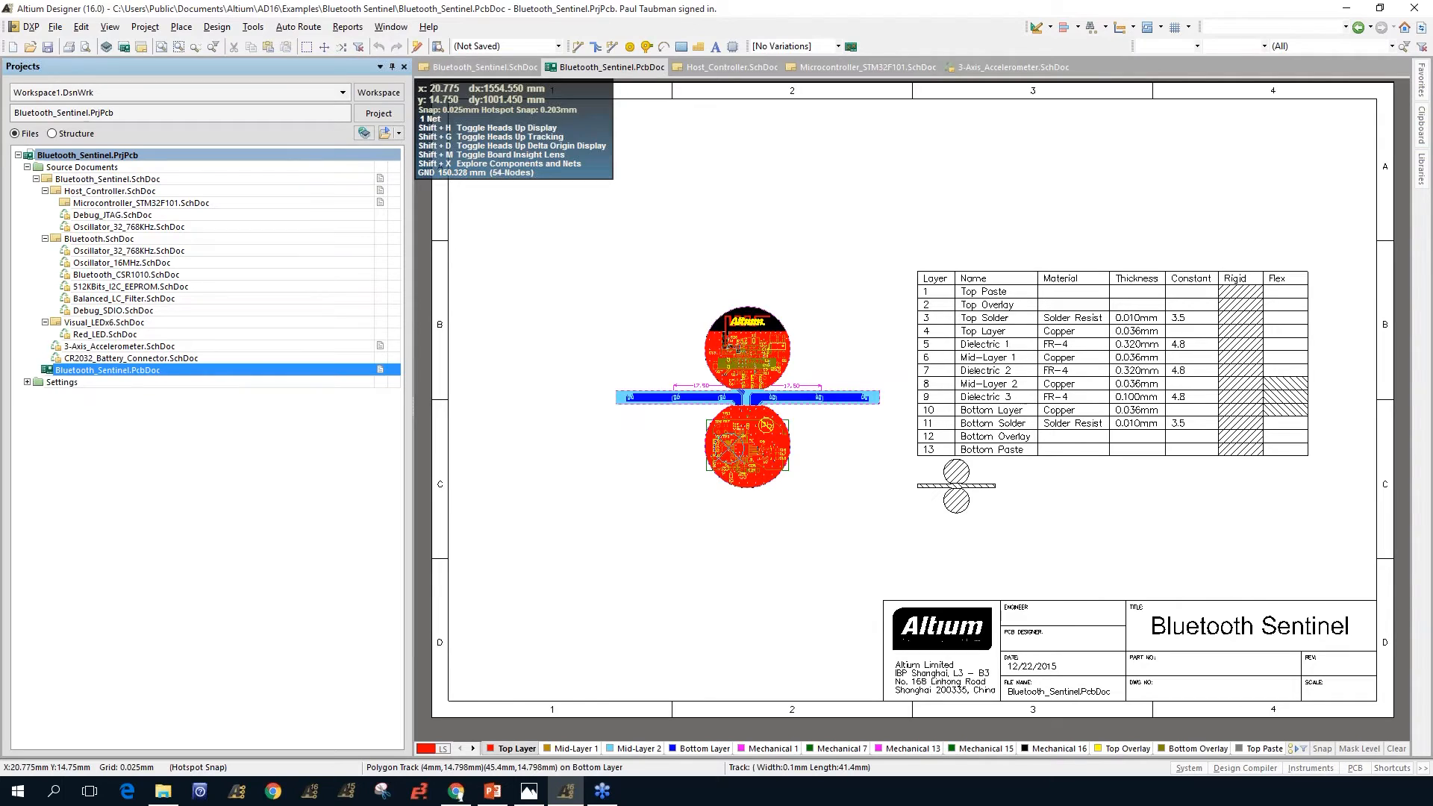
right_drag(836, 332, 827, 391)
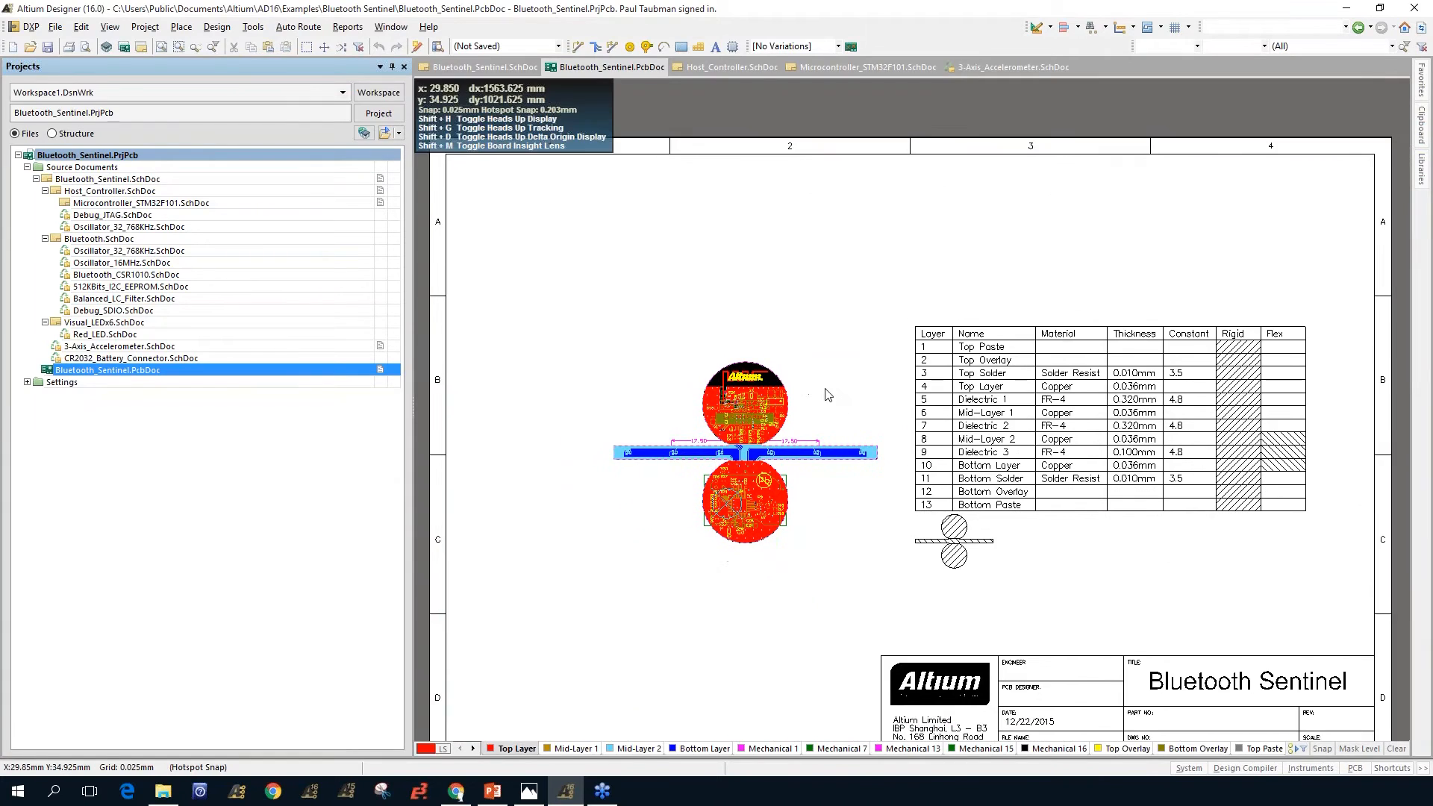
key(v)
key(d)
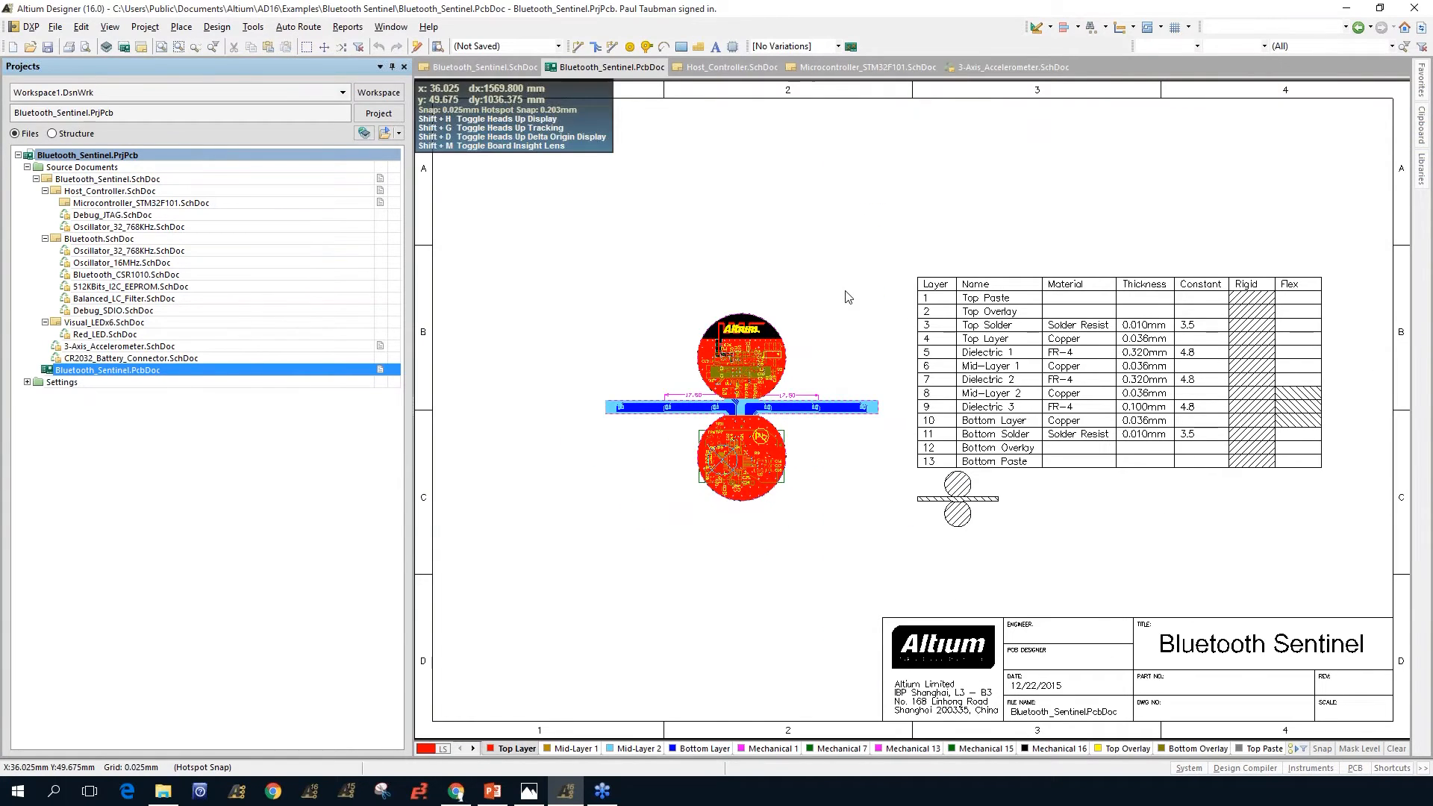
Step: Turn off Display Sheet in the board options of the Bluetooth_Sentinel PCB
ctrl+scroll(847, 297, up, 4)
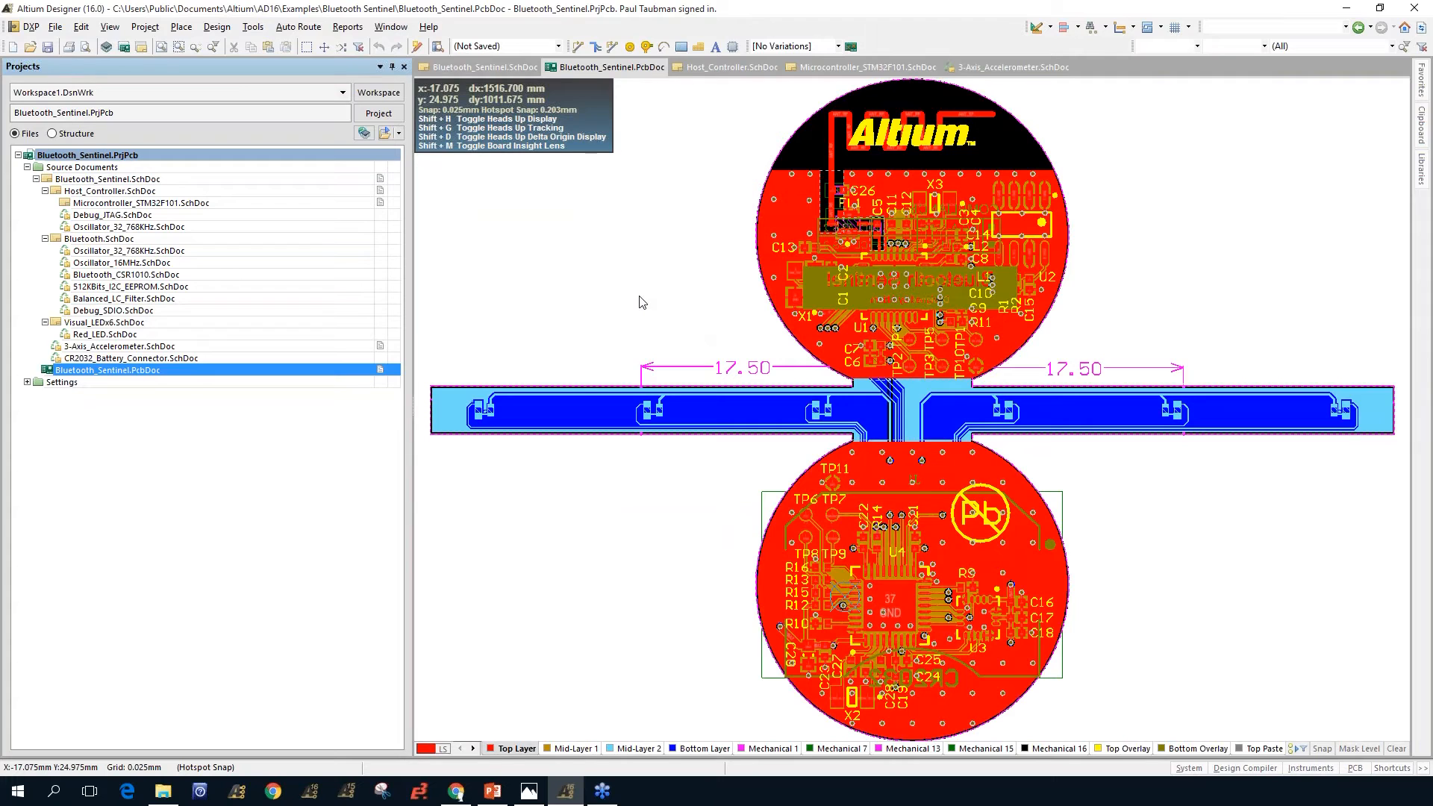
click(215, 29)
click(215, 28)
click(181, 27)
mouse_move(216, 27)
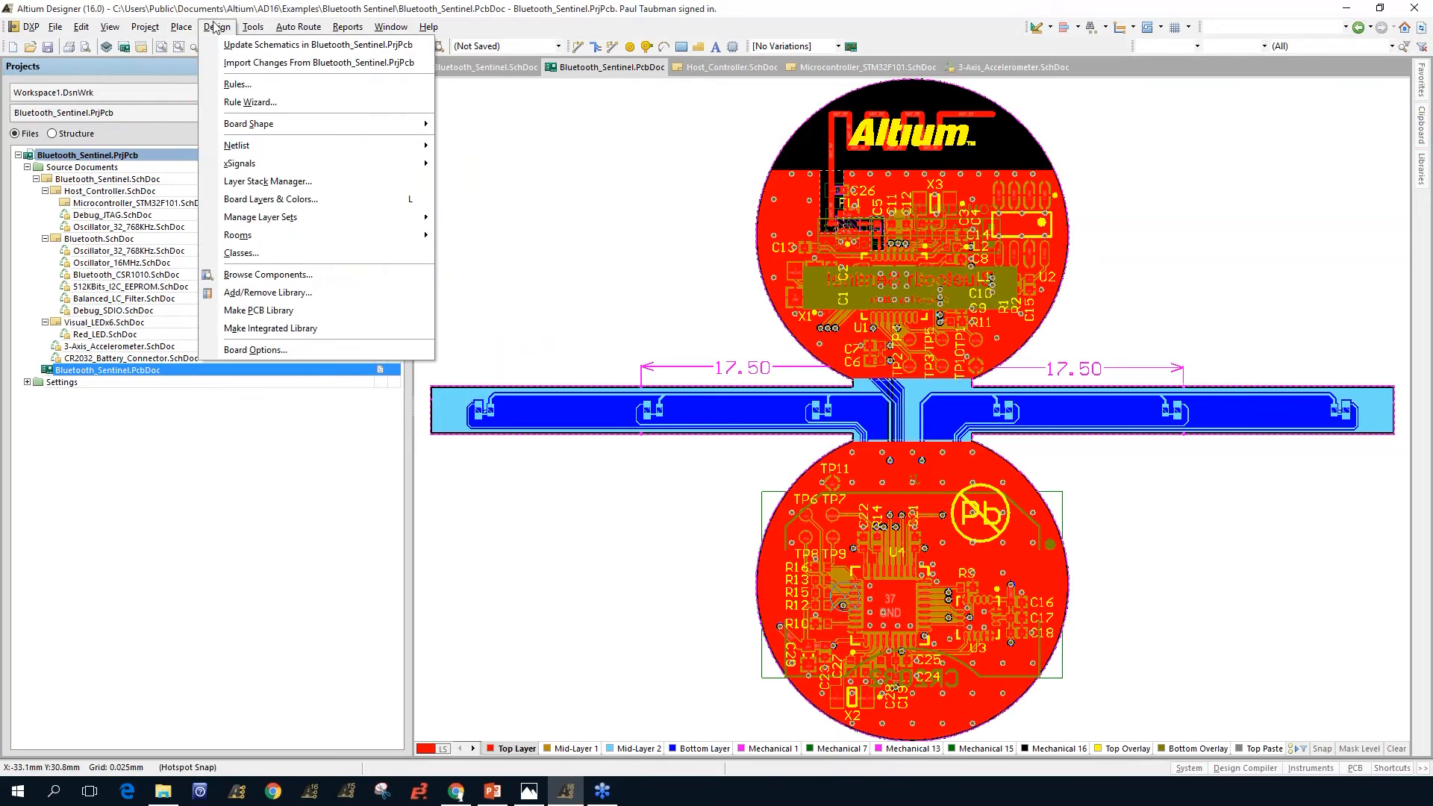
click(266, 350)
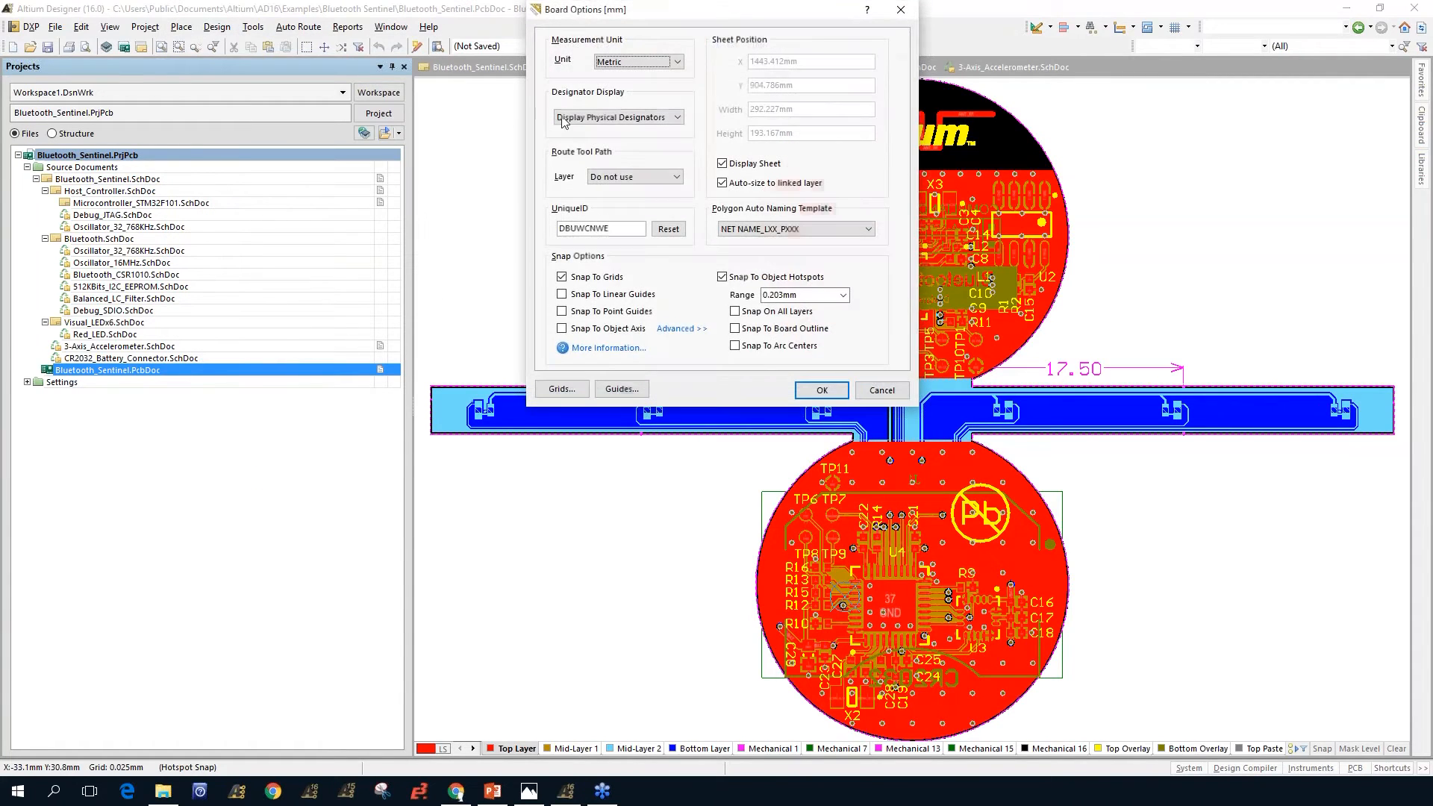
drag(694, 33, 589, 163)
click(610, 321)
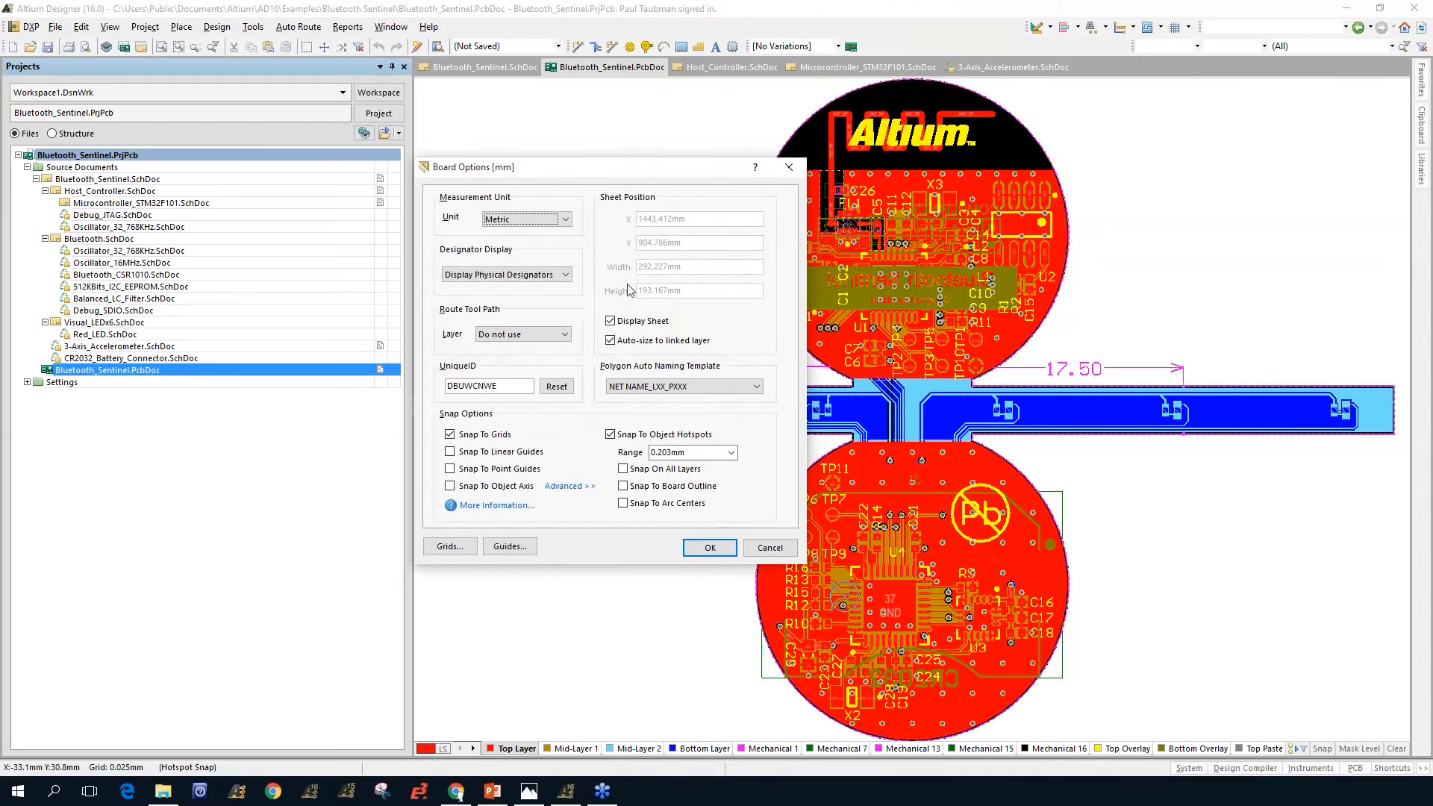
click(708, 550)
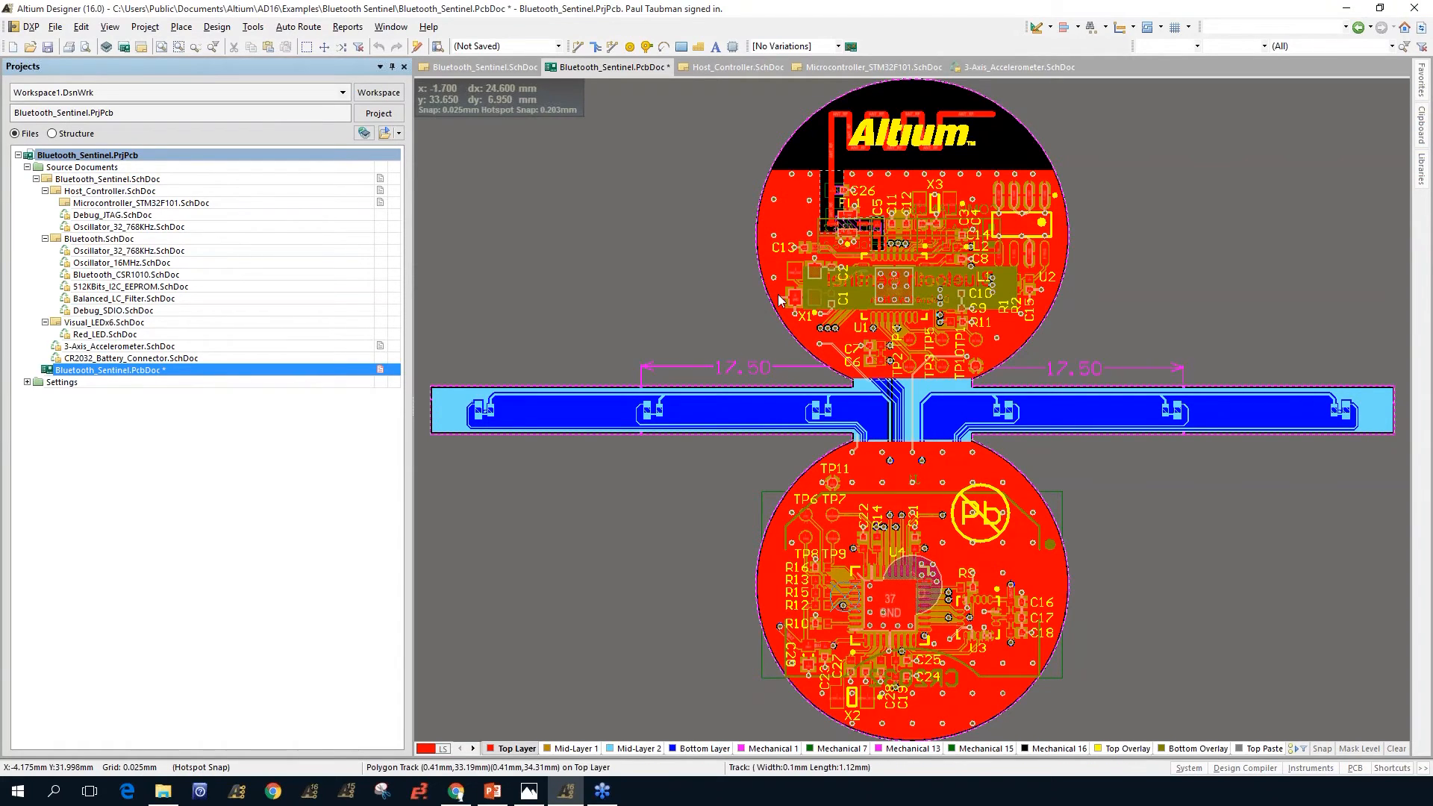
Step: Look through the available board layout modes and switch the PCB to Board Planning Mode
mouse_move(798, 285)
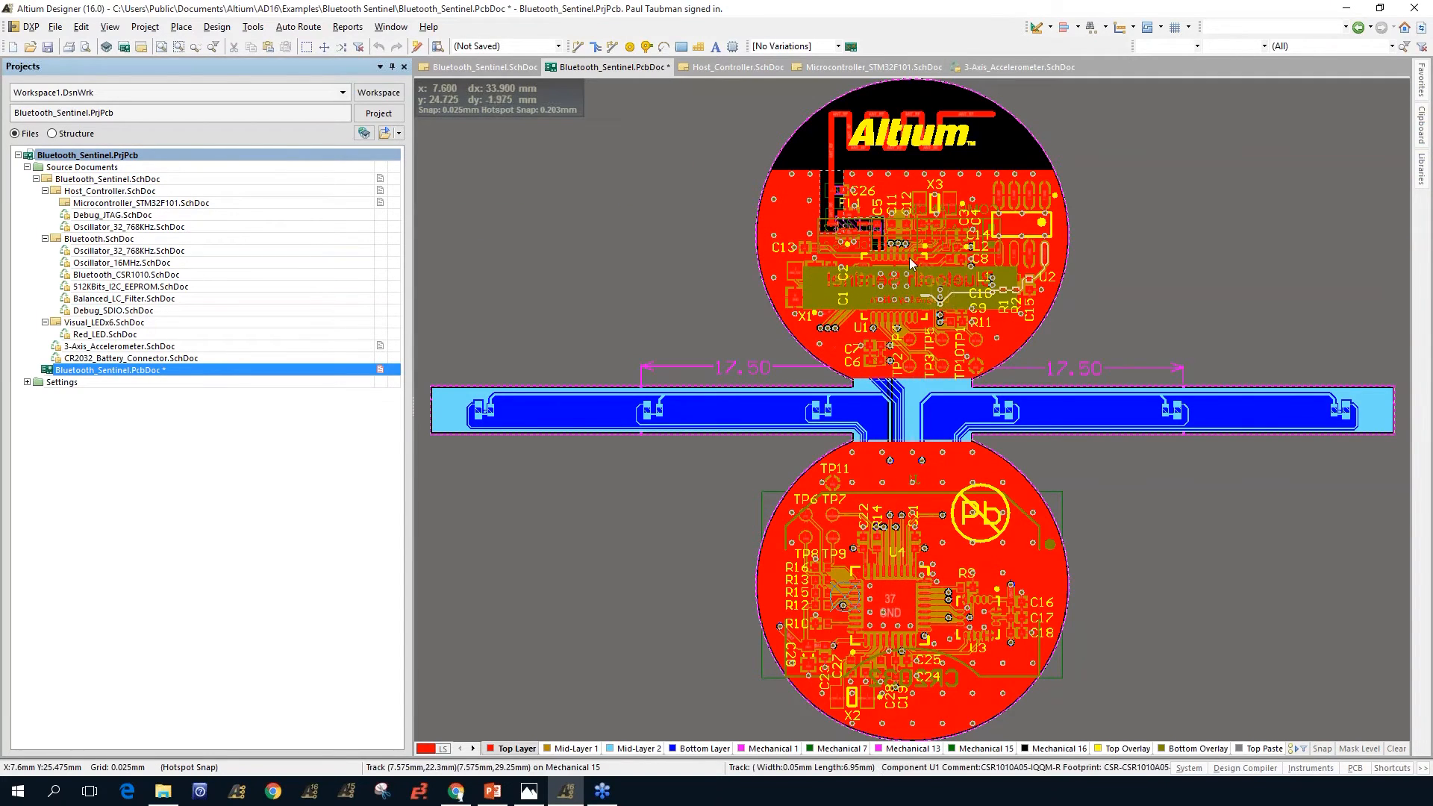
click(642, 291)
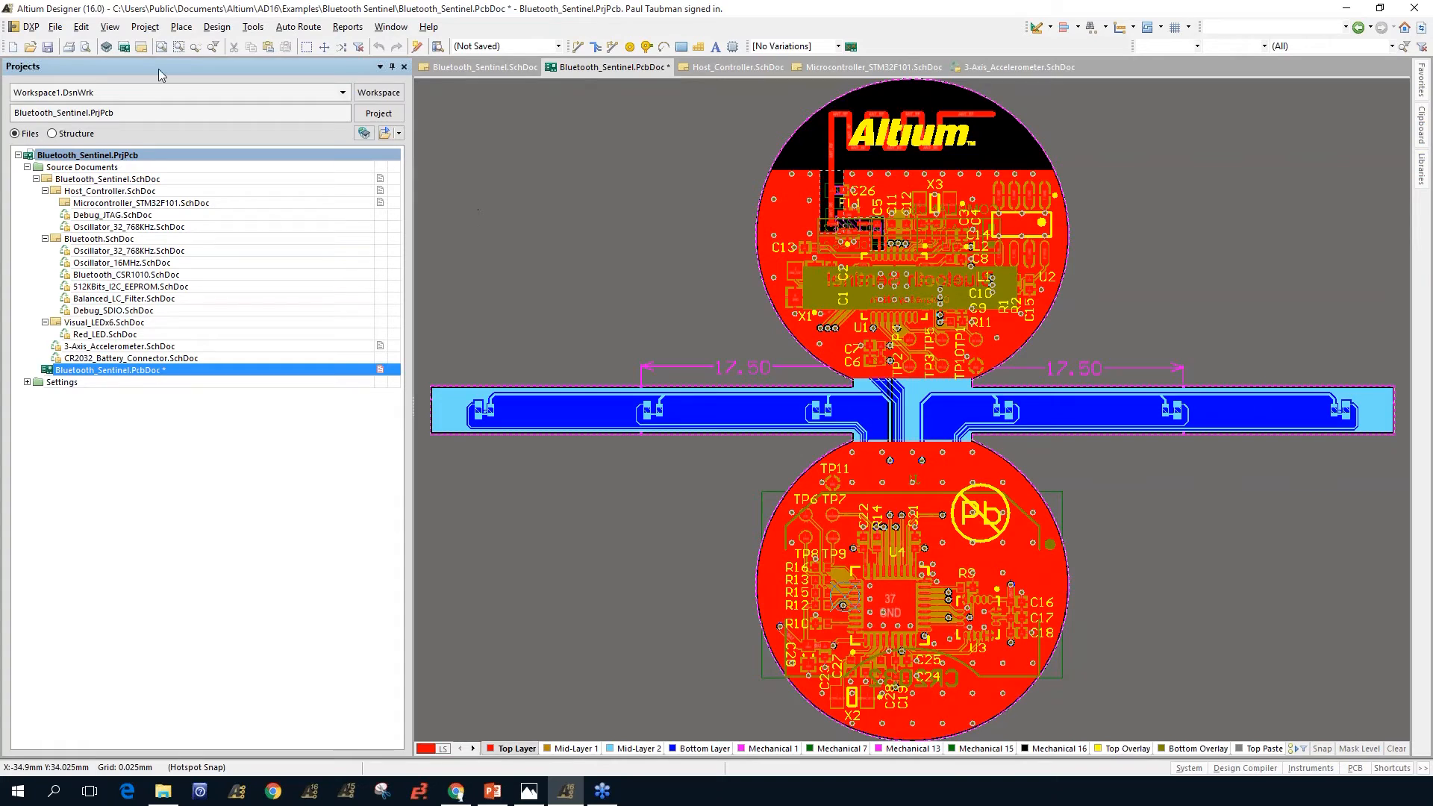
click(111, 28)
mouse_move(131, 24)
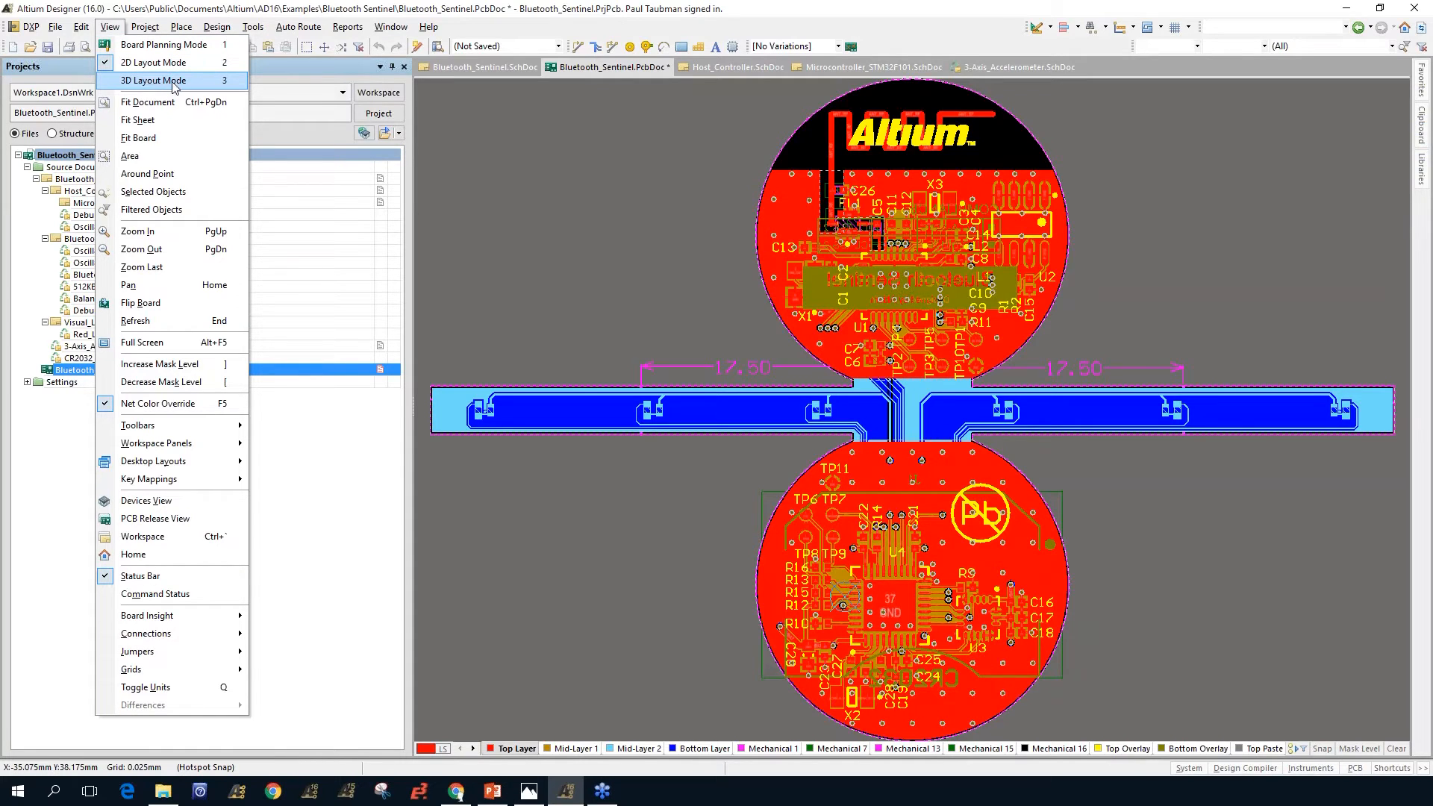
click(594, 233)
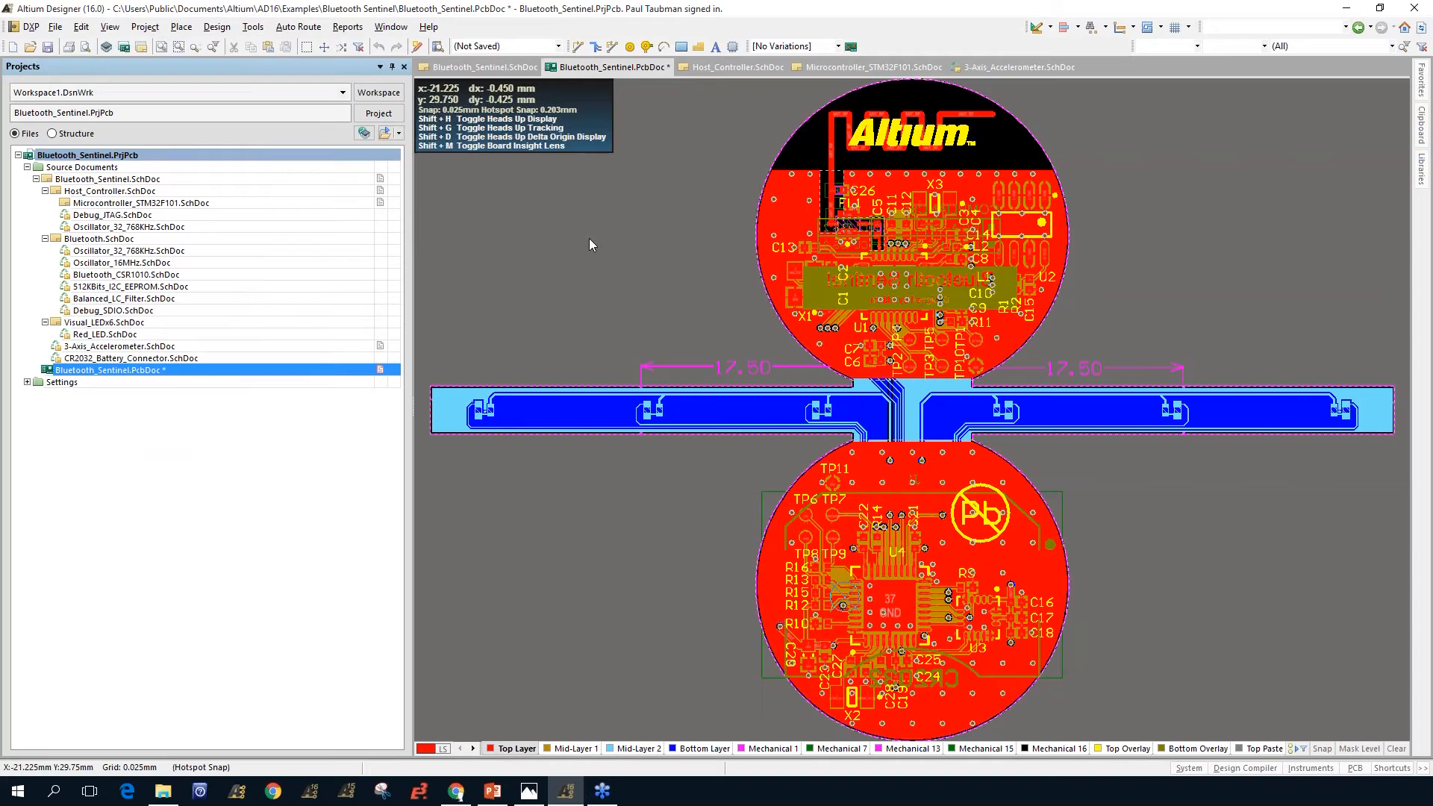
key(1)
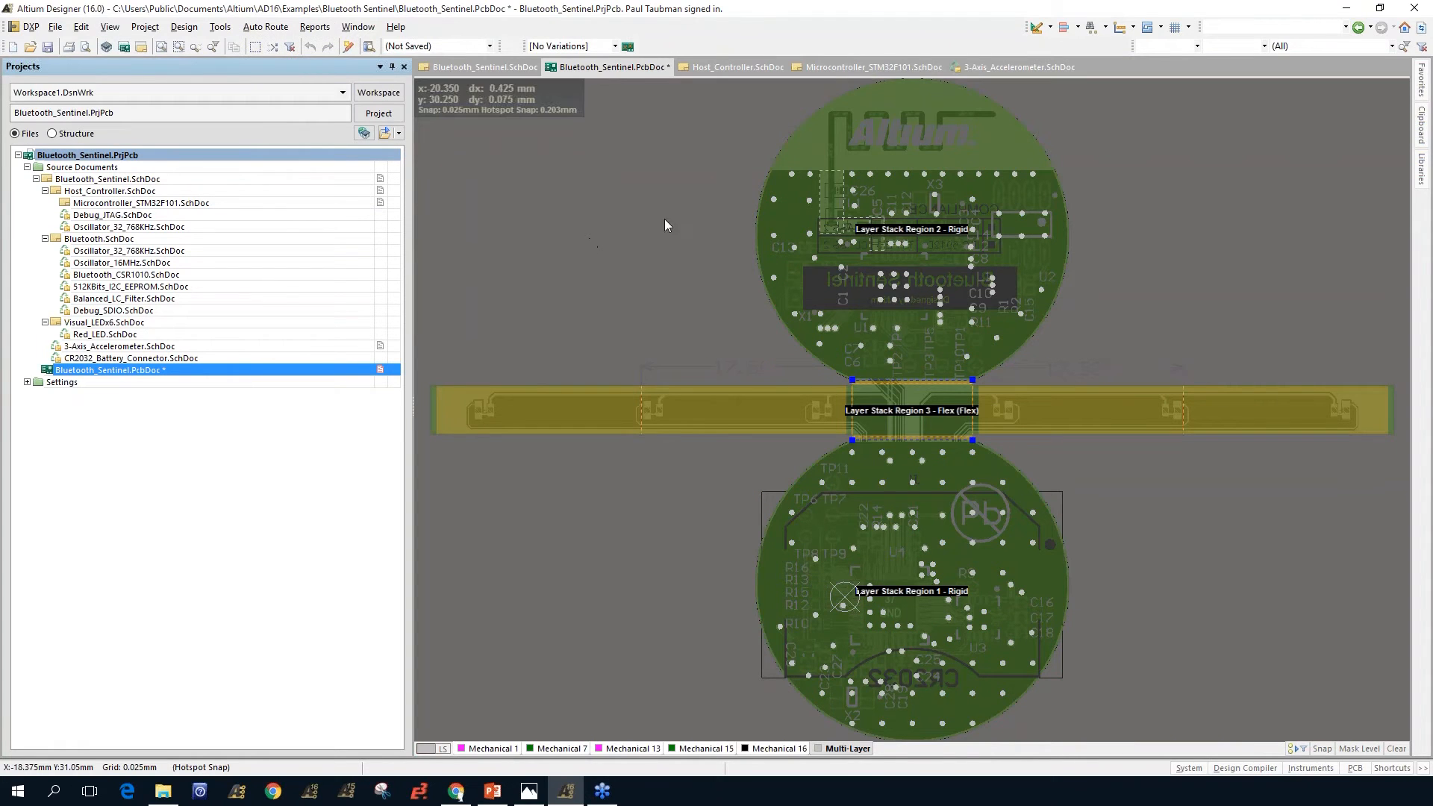
Step: Select the flex layer stack region crossing the middle of the board and clear the selection
right_drag(1171, 192, 1188, 245)
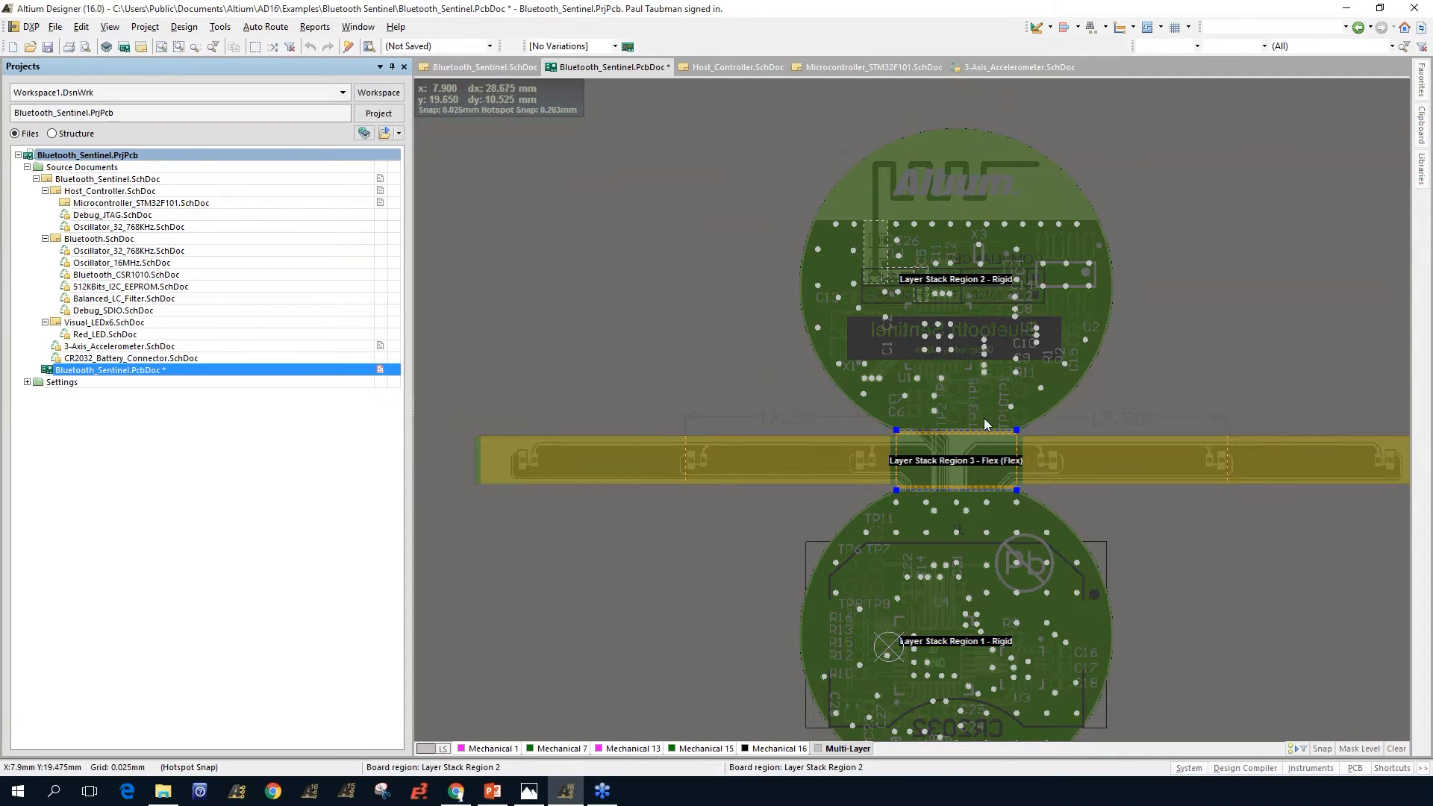
click(887, 179)
click(875, 450)
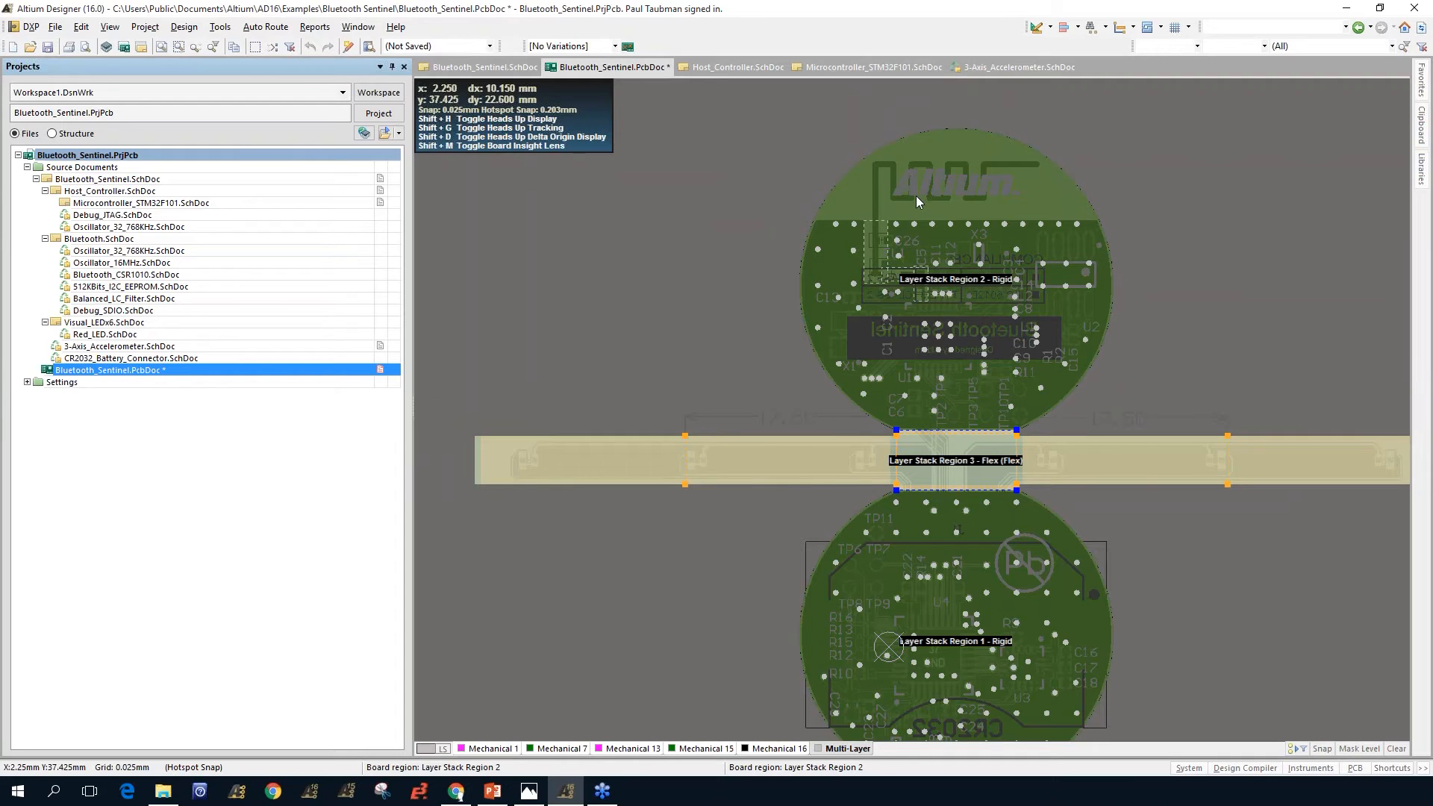
click(741, 355)
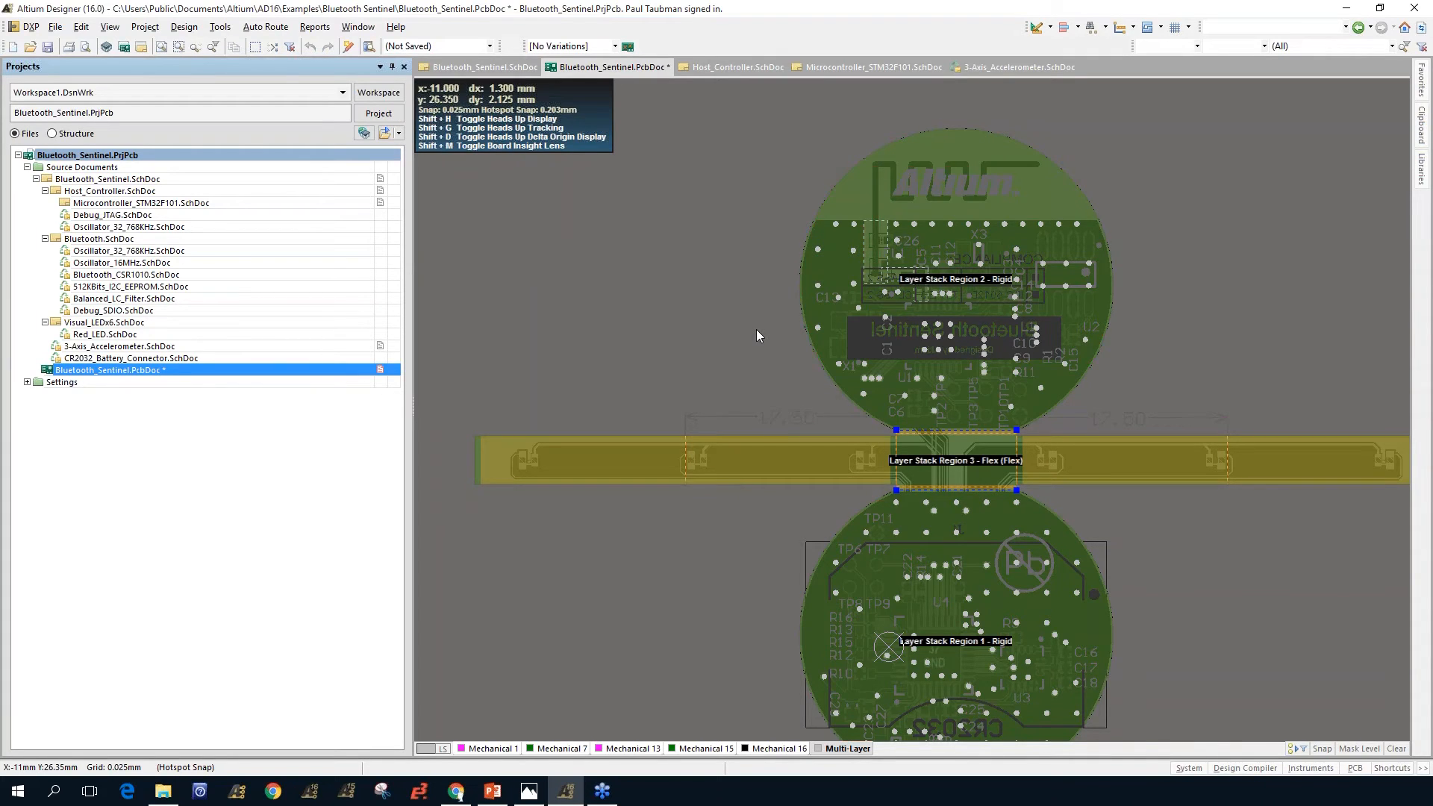
Step: Switch the board to 2D Layout Mode and on to 3D Layout Mode, with the whole board in view
key(2)
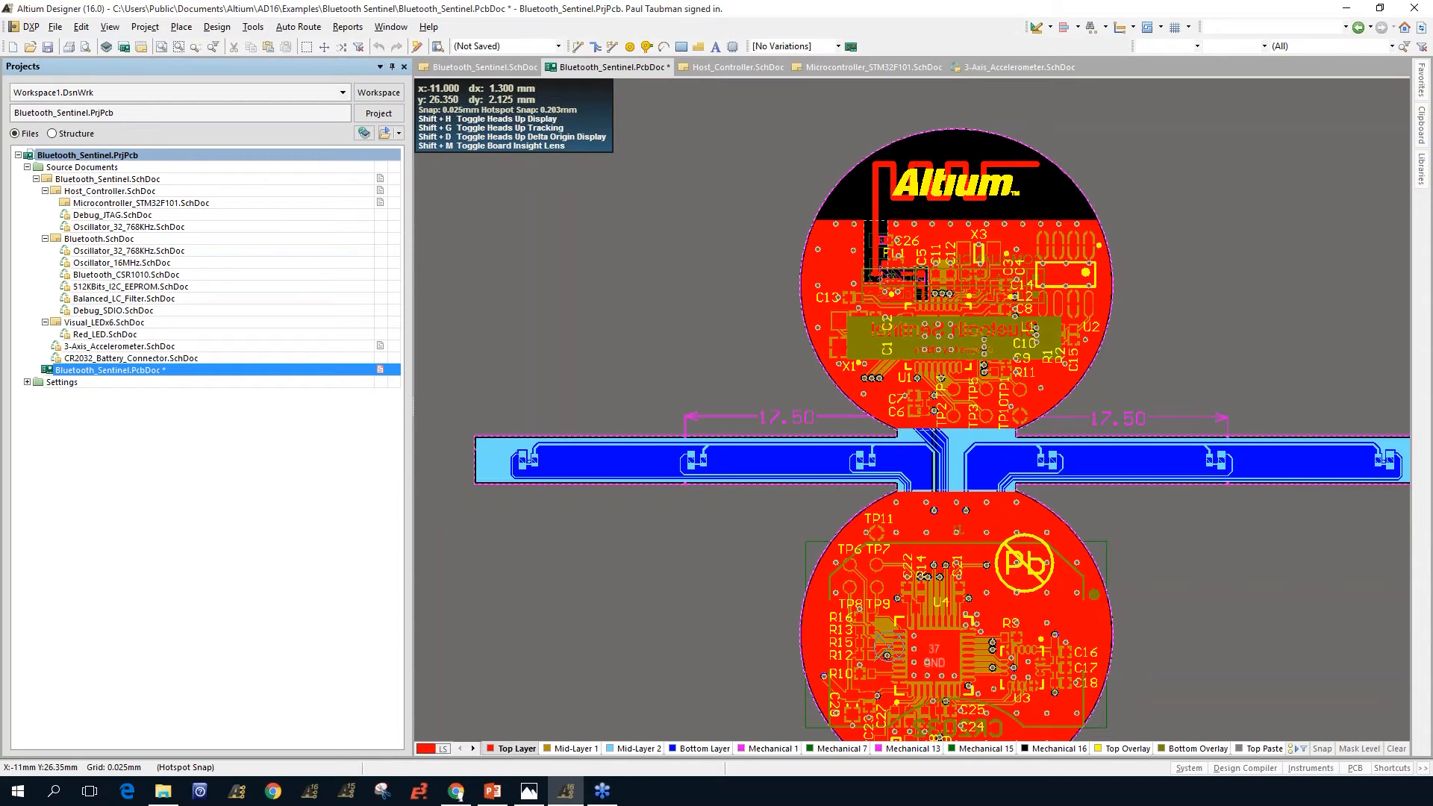
key(3)
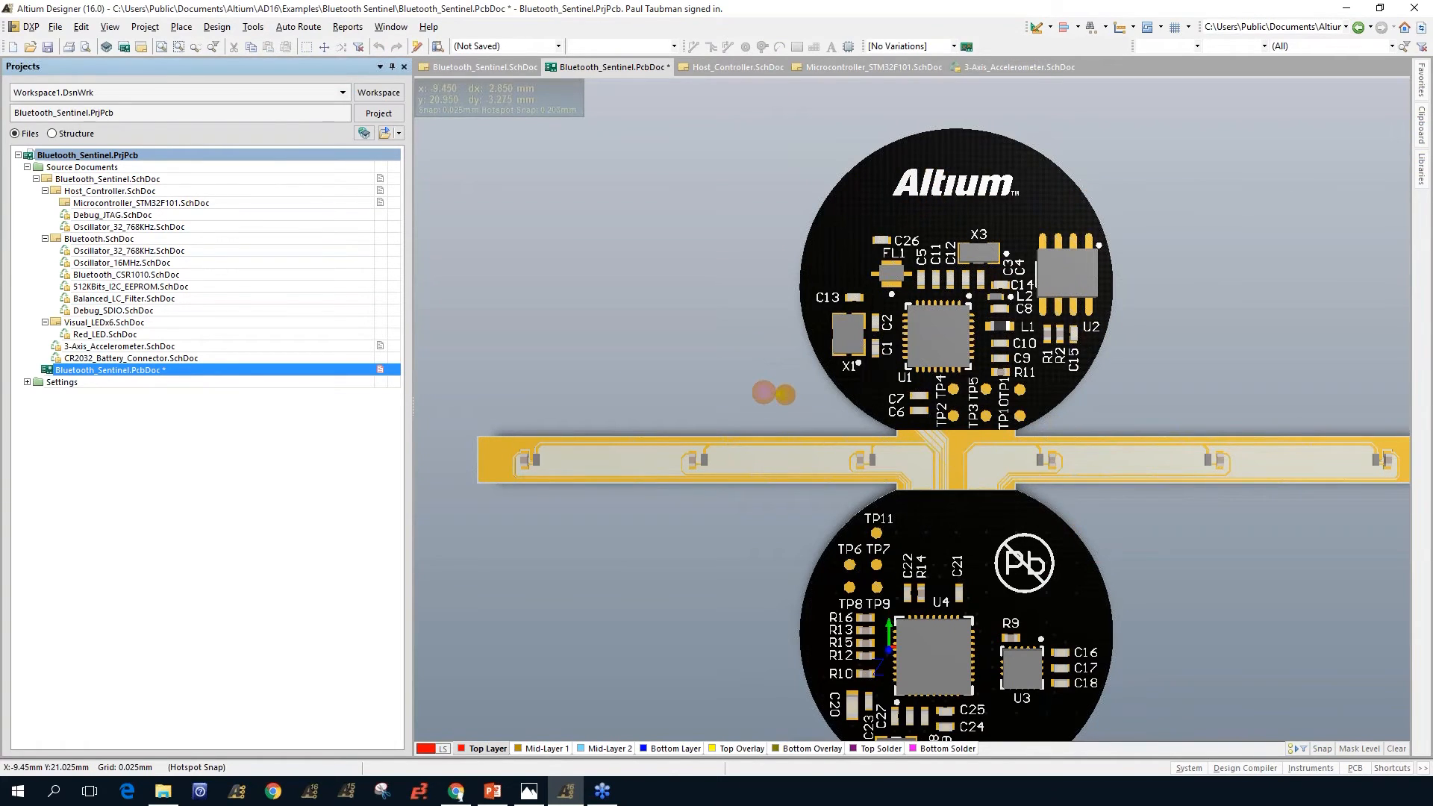
right_drag(779, 400, 717, 355)
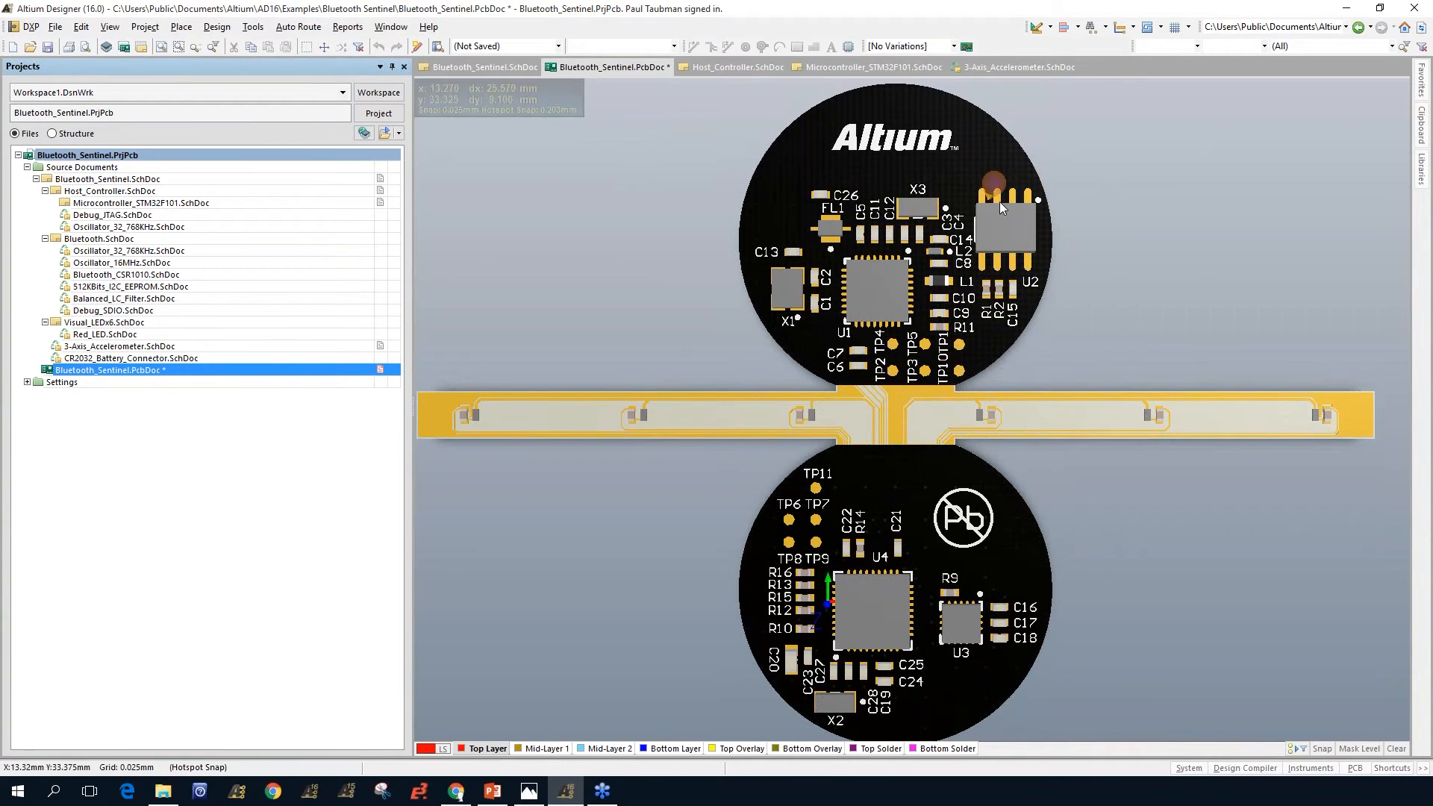
mouse_move(898, 283)
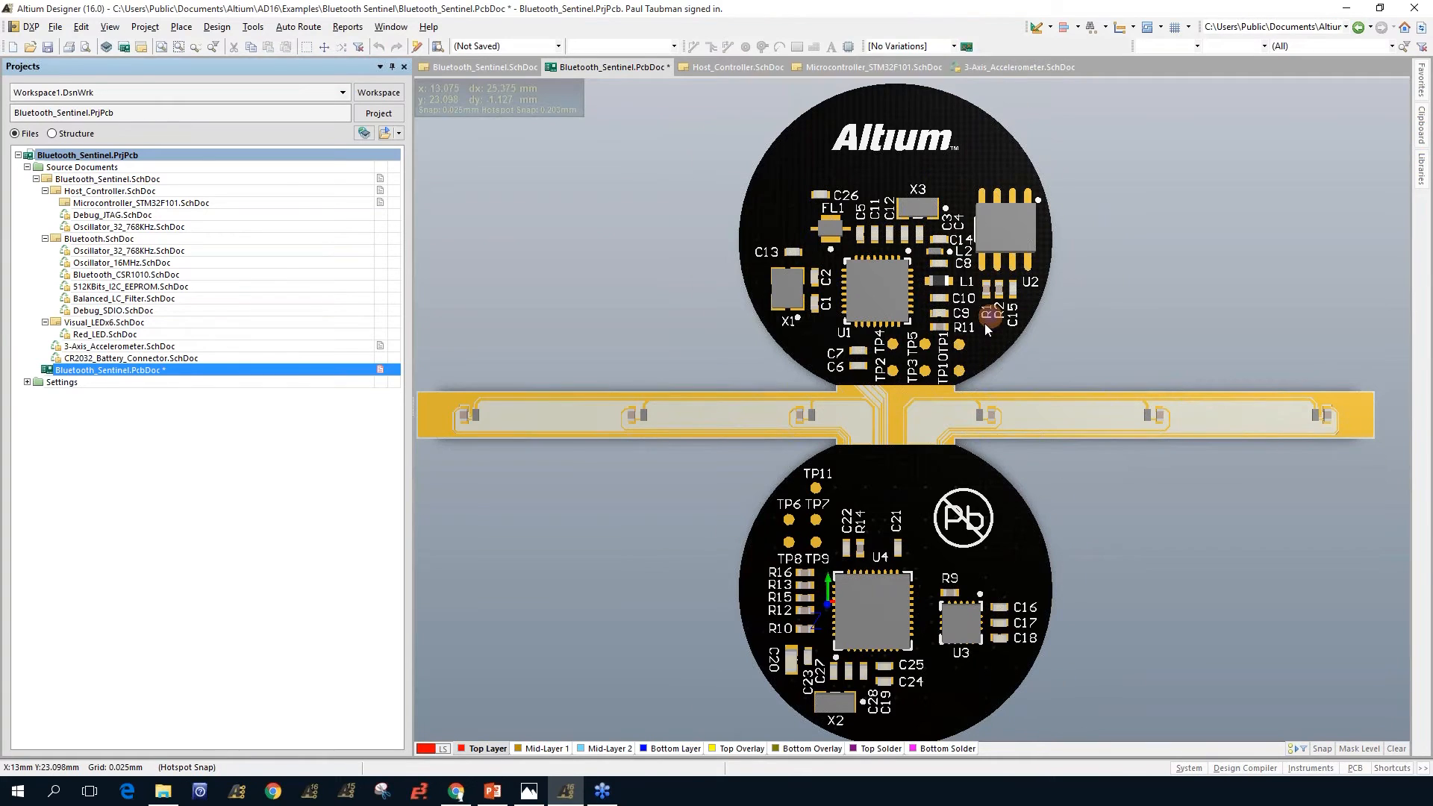
Step: Zoom in on the 3D components around U1 and U2 and fit the whole board back in view
ctrl+scroll(984, 324, up, 2)
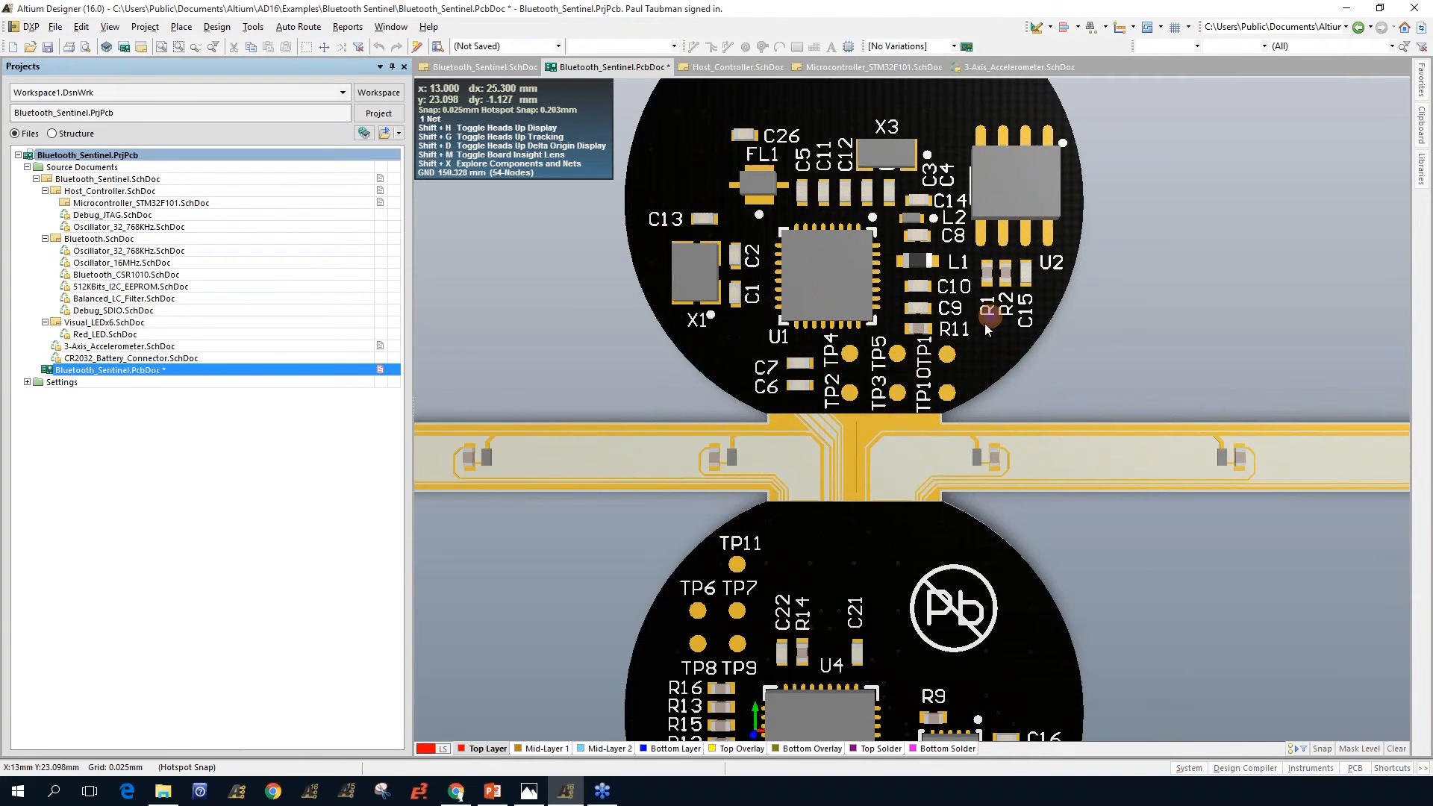
ctrl+scroll(983, 323, up, 4)
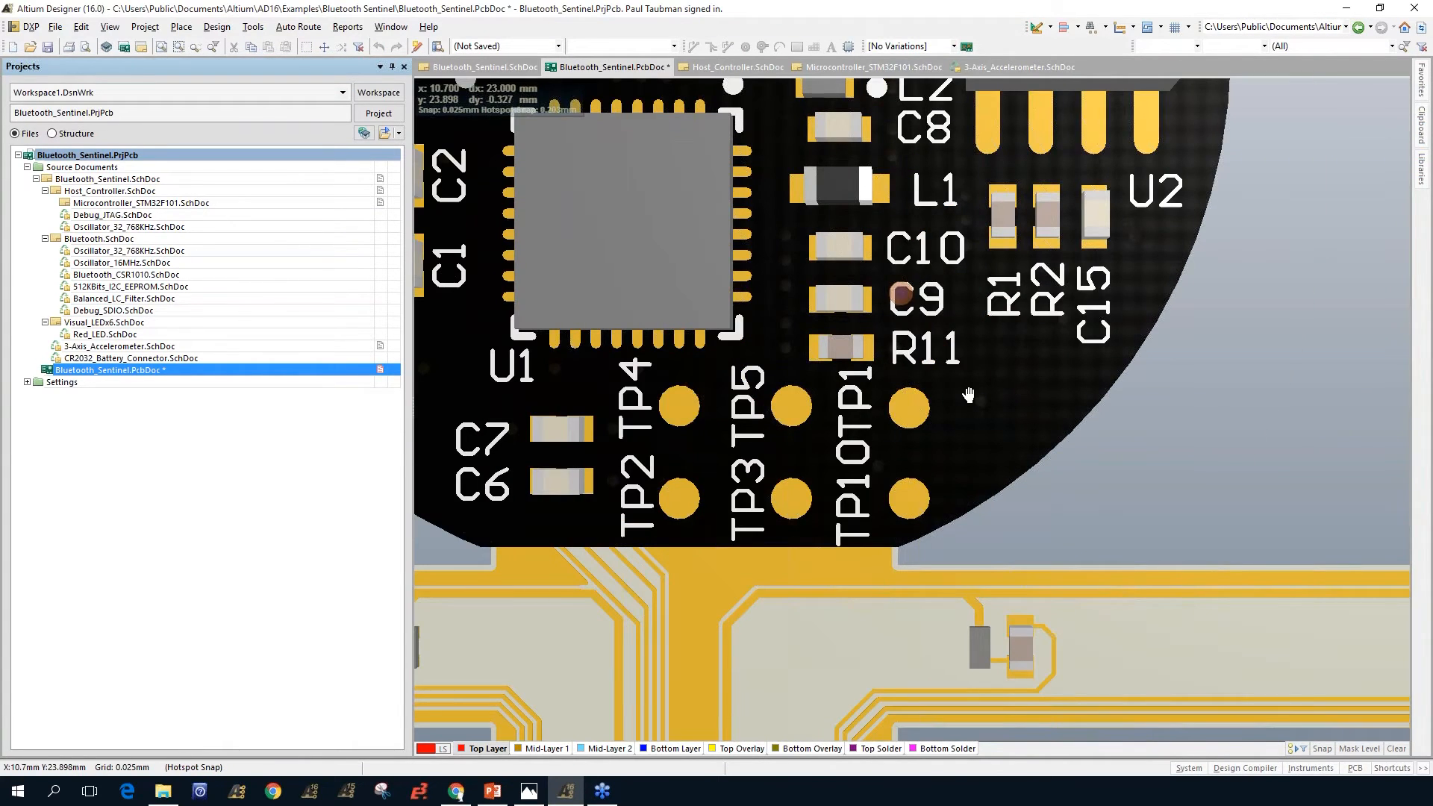
right_drag(969, 394, 989, 429)
right_drag(1063, 345, 1035, 498)
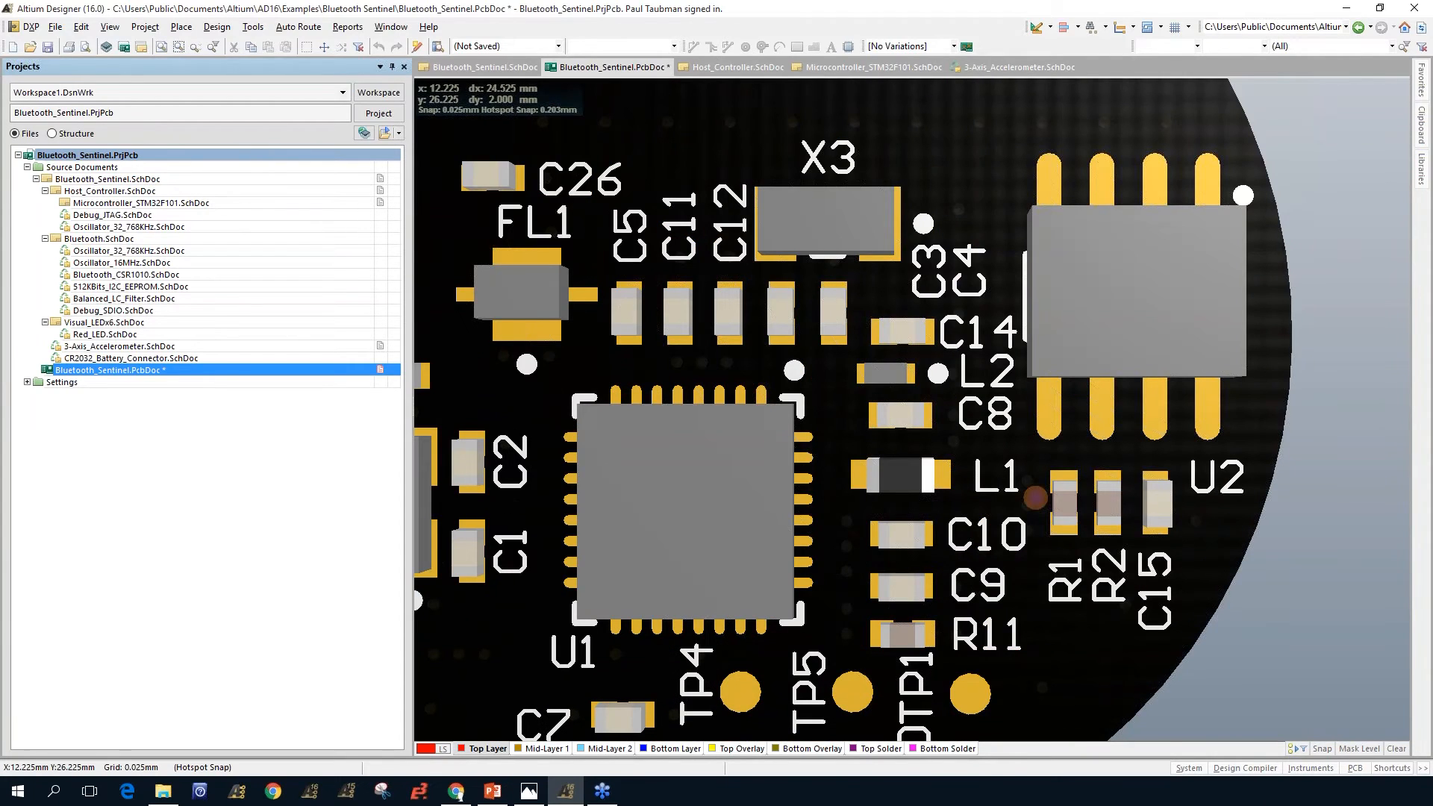
key(v)
key(f)
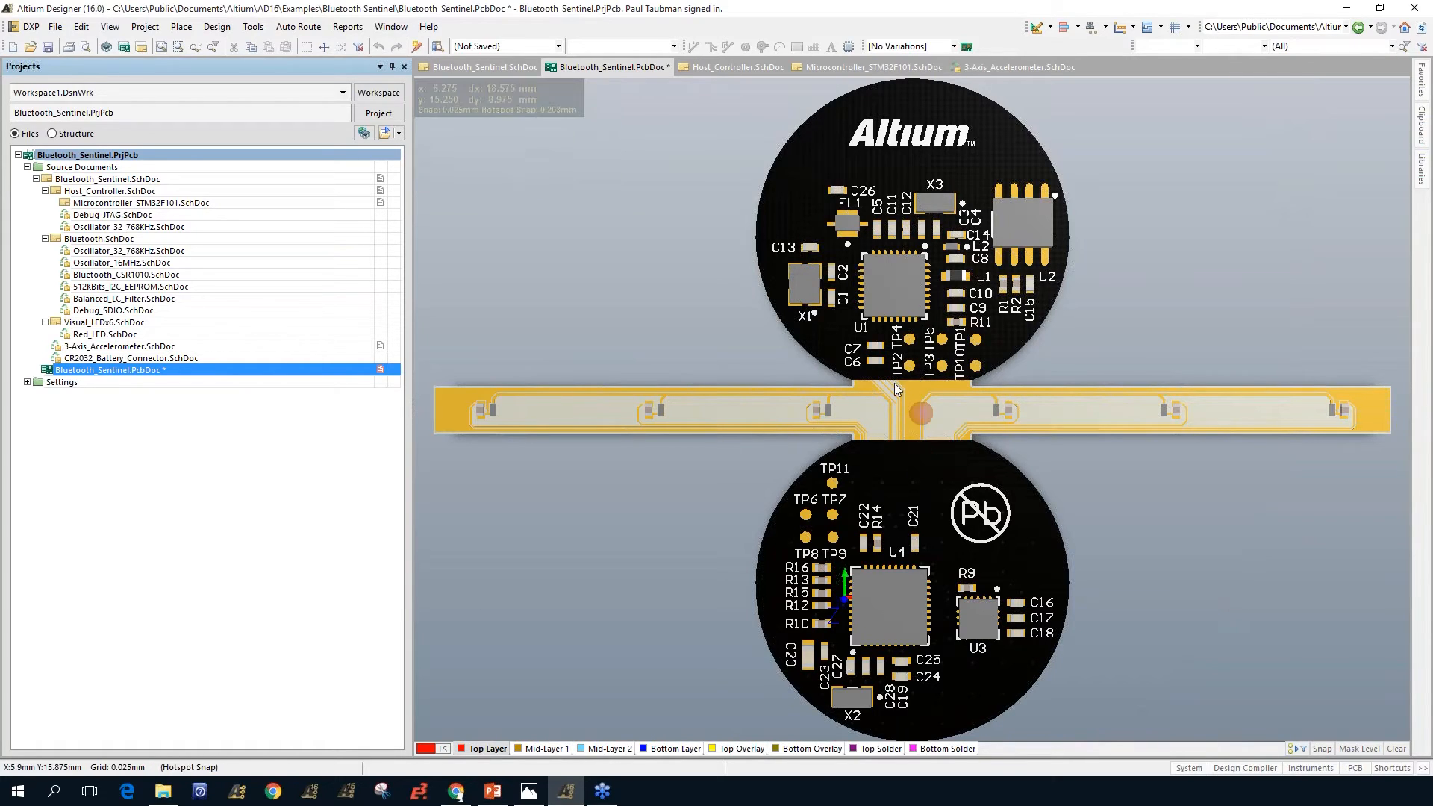
Step: Zoom in on the 3D board's flex strip, zoom back out and recentre the board
mouse_move(904, 314)
ctrl+scroll(1031, 366, up, 1)
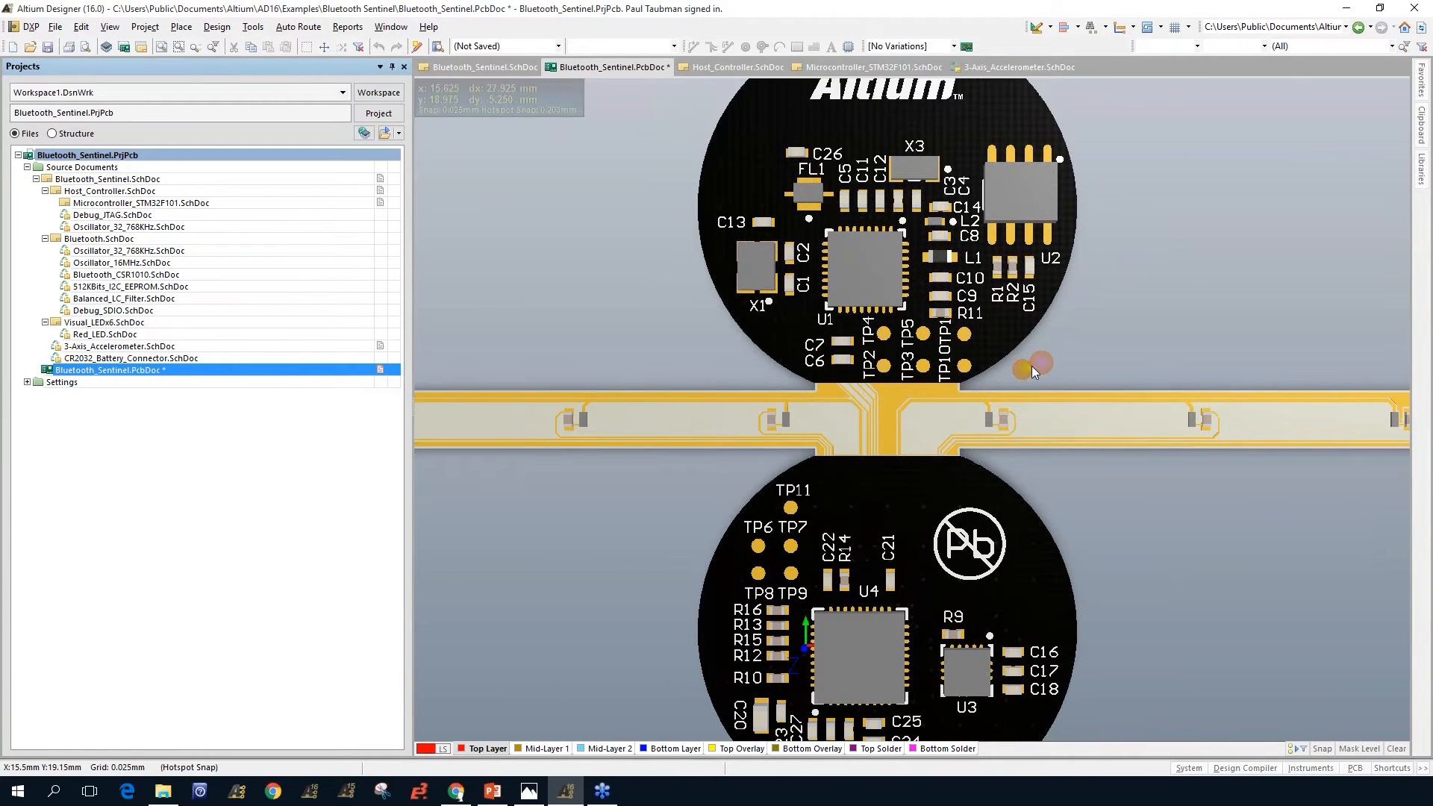
ctrl+scroll(1032, 365, up, 1)
ctrl+scroll(1032, 366, up, 1)
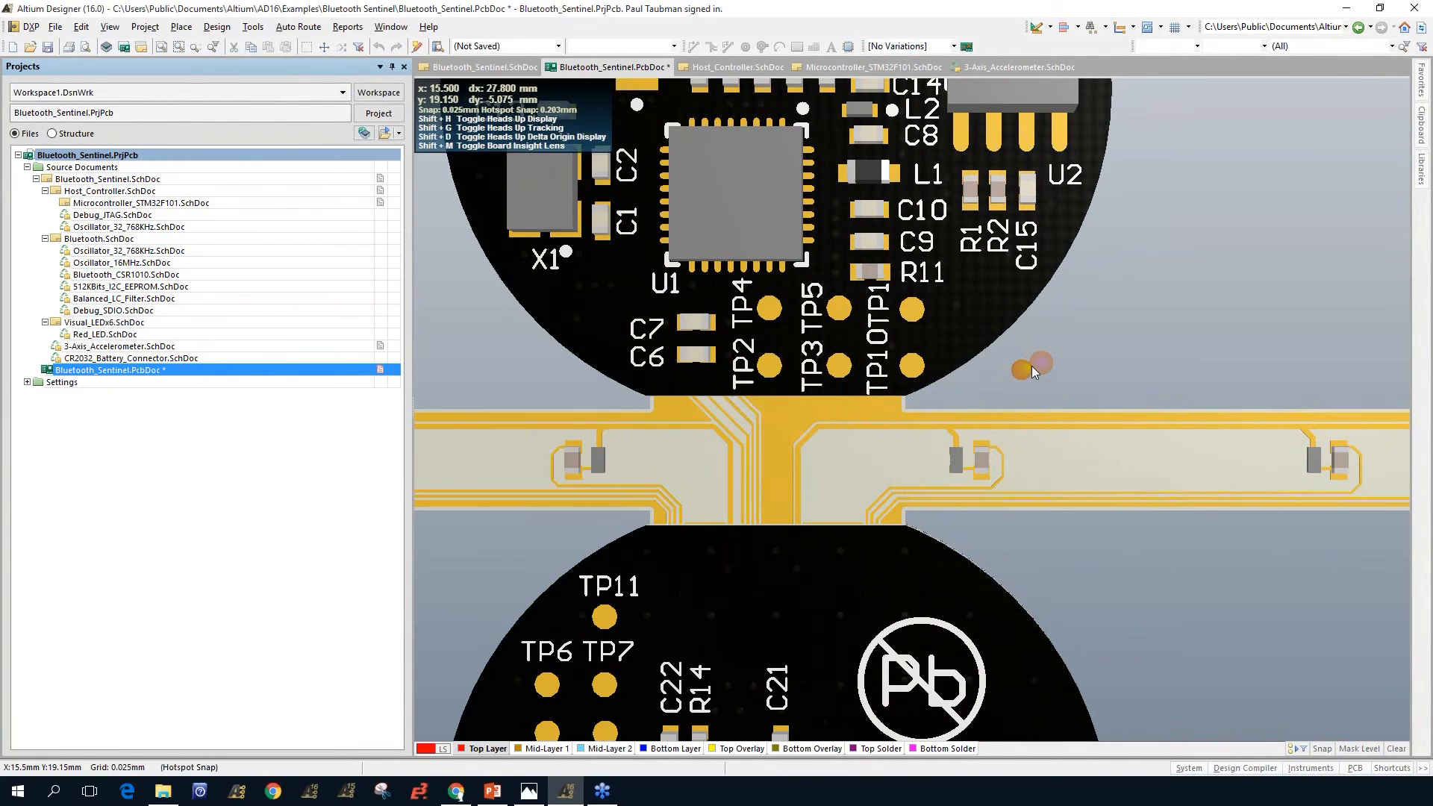
ctrl+scroll(1032, 366, down, 5)
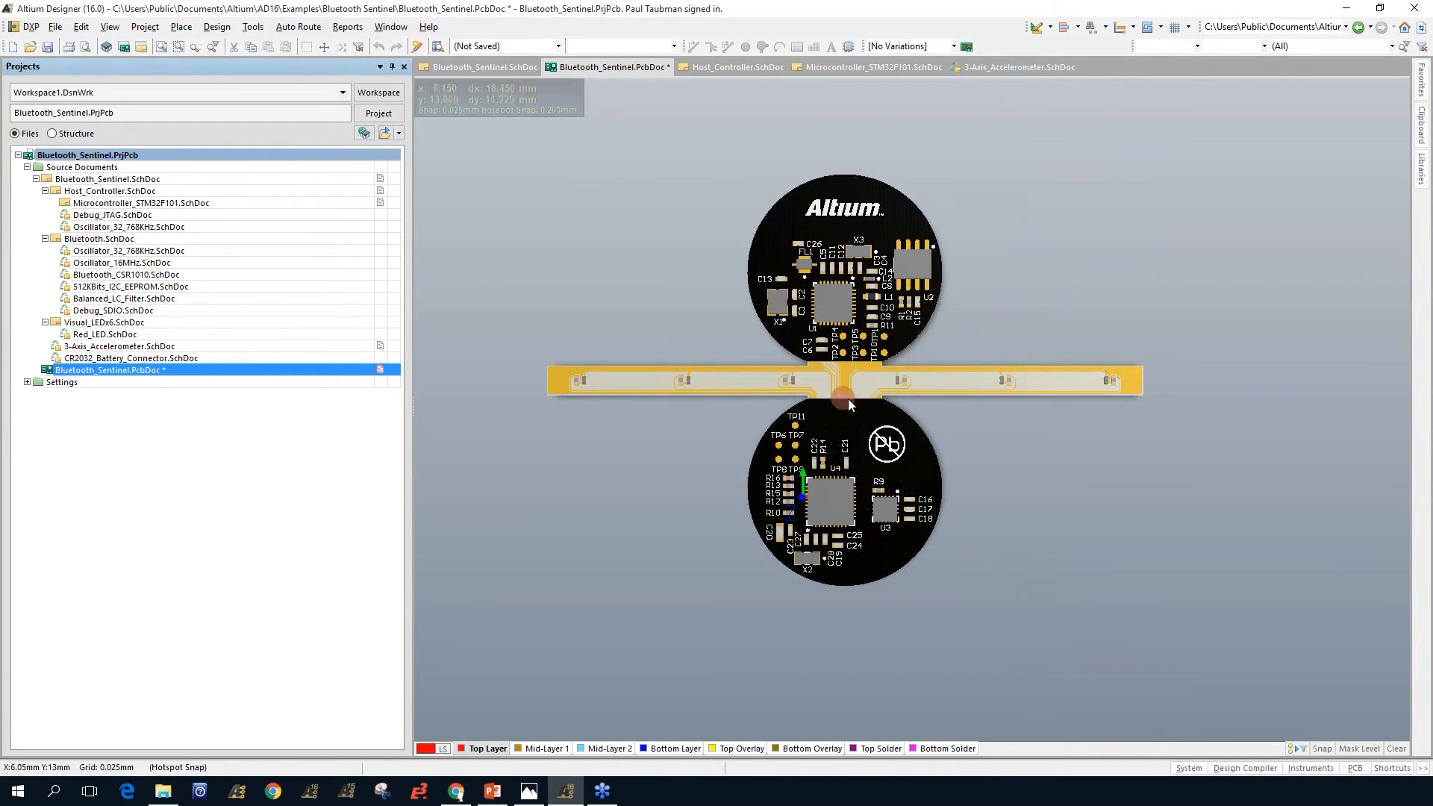
right_drag(1094, 294, 997, 374)
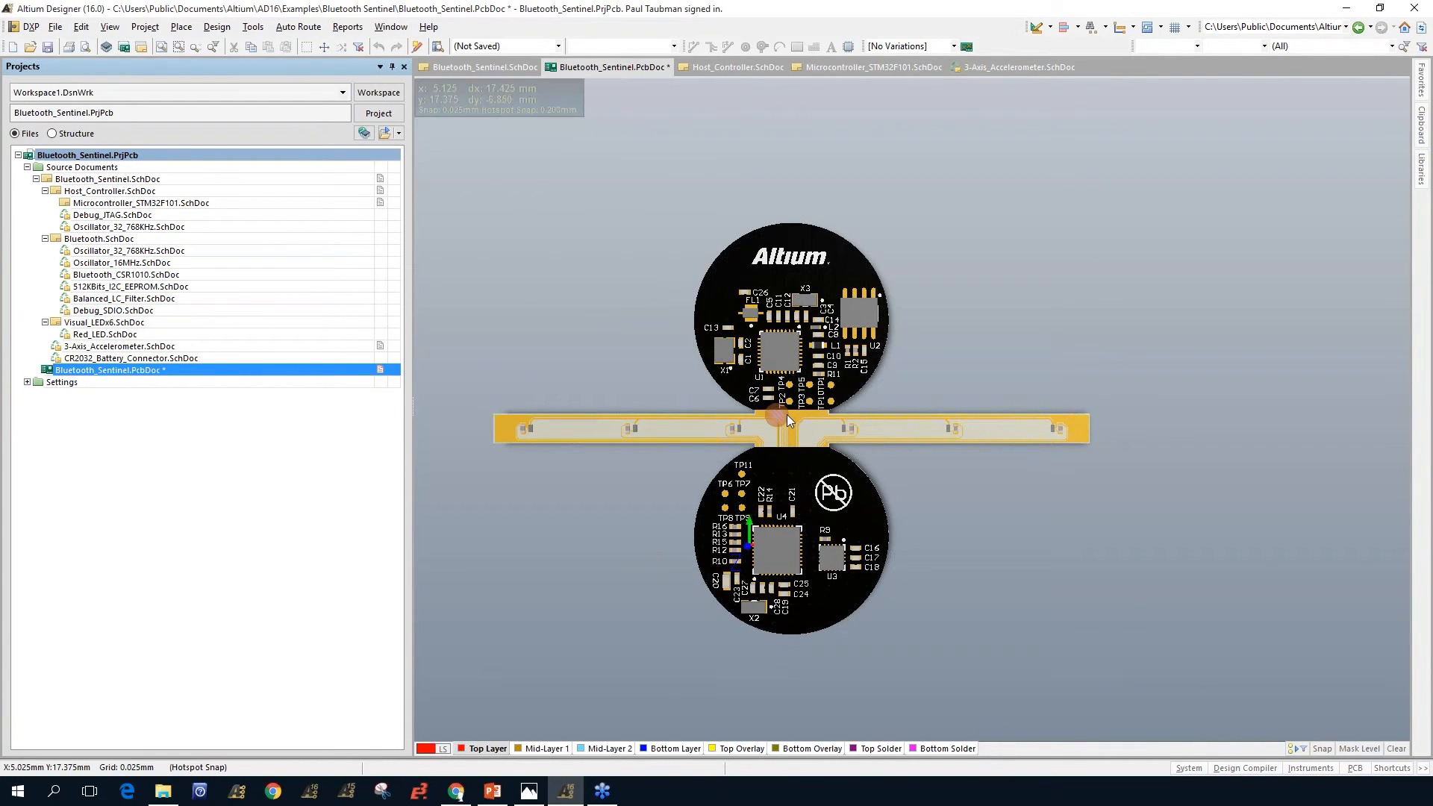
Step: Rotate the 3D board to view its underside and straighten the view with the preset rotations
key(shift)
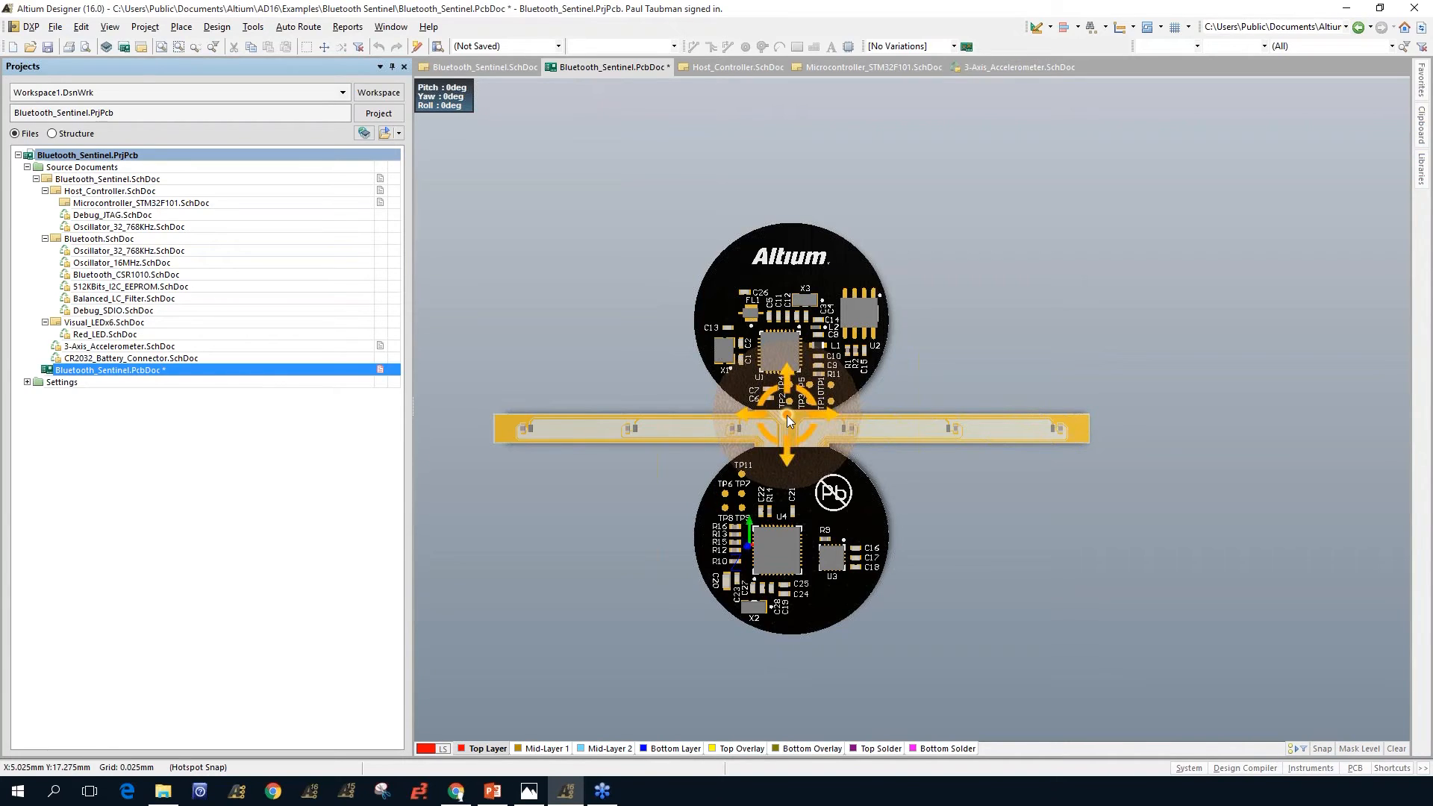
shift+right_drag(787, 415, 789, 291)
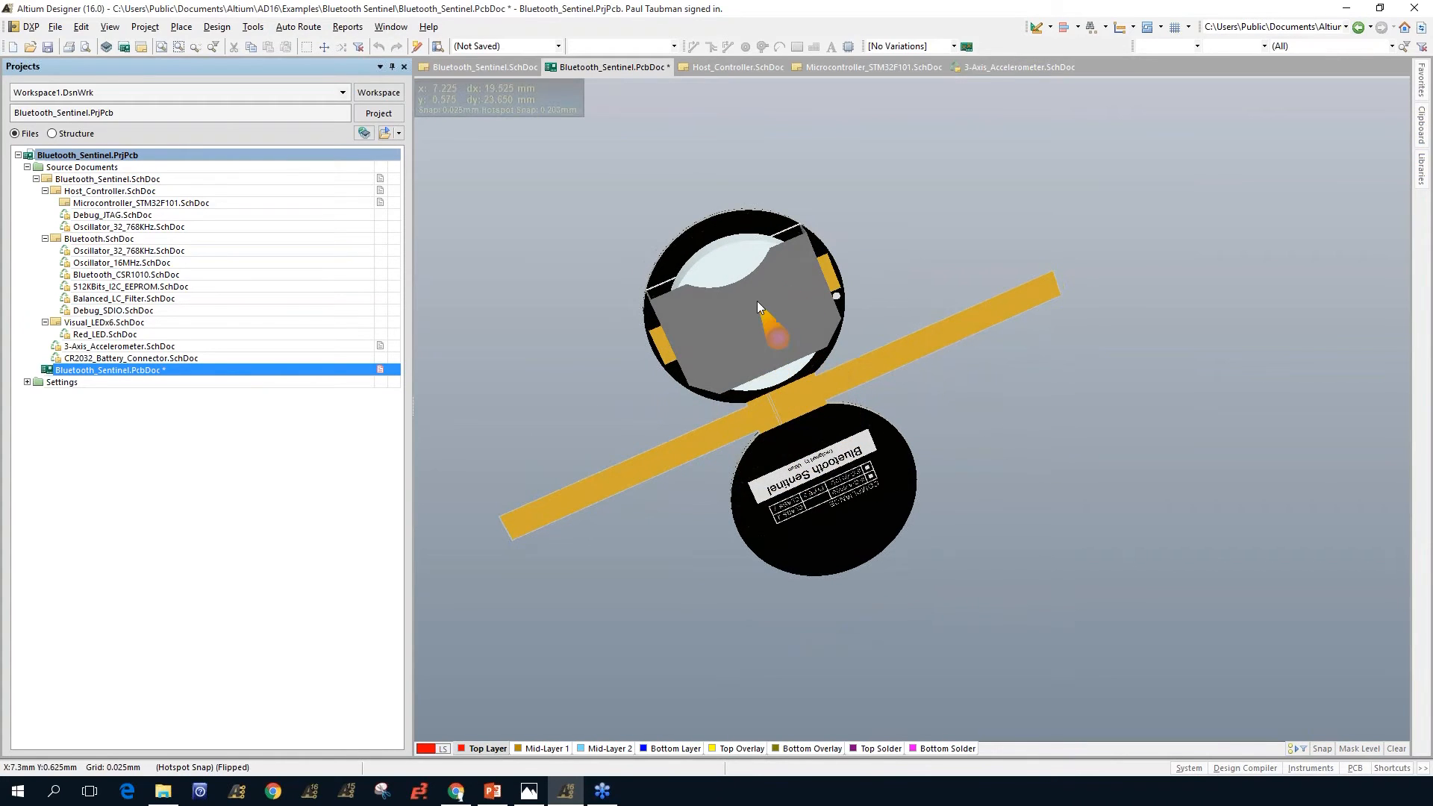
key(0)
key(9)
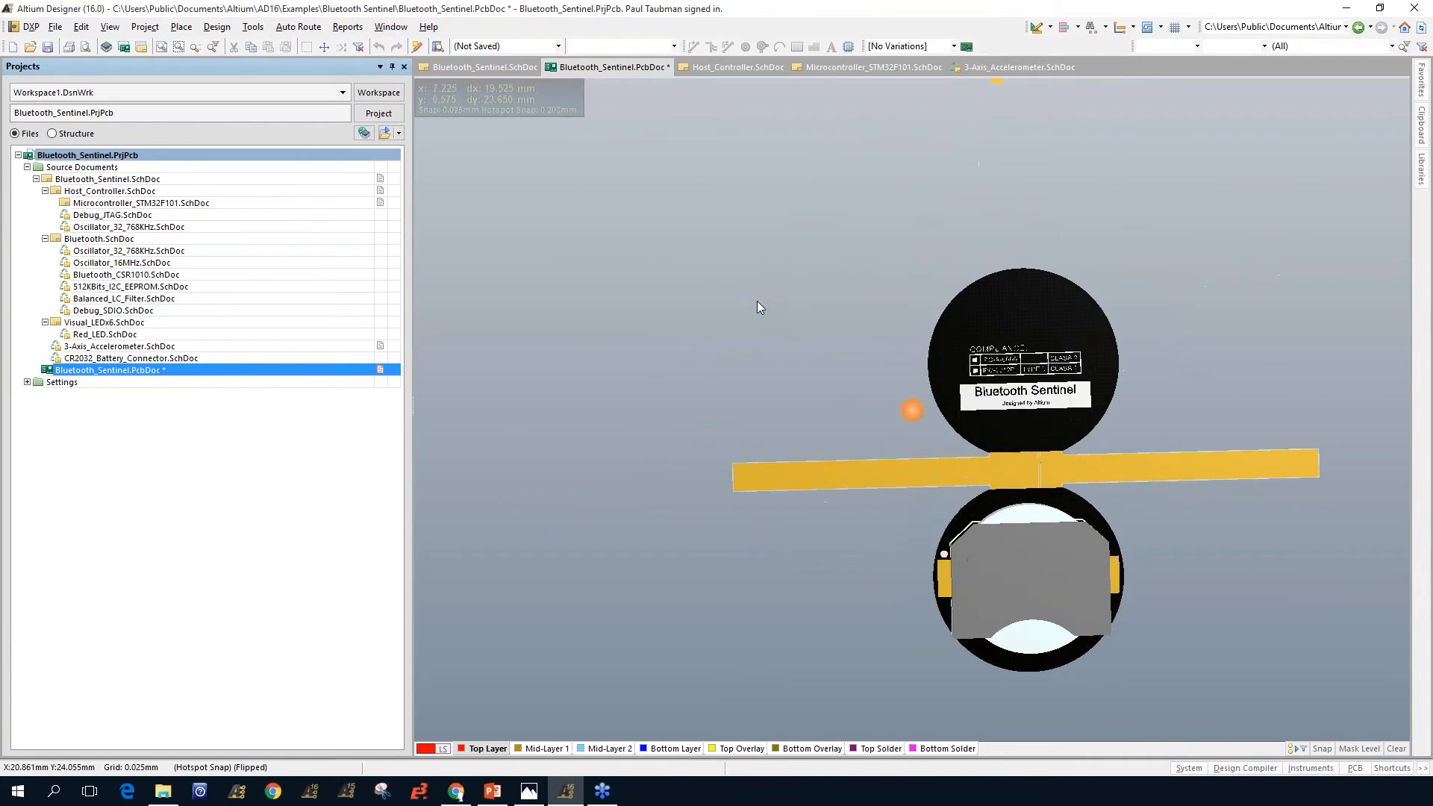
right_drag(883, 388, 756, 310)
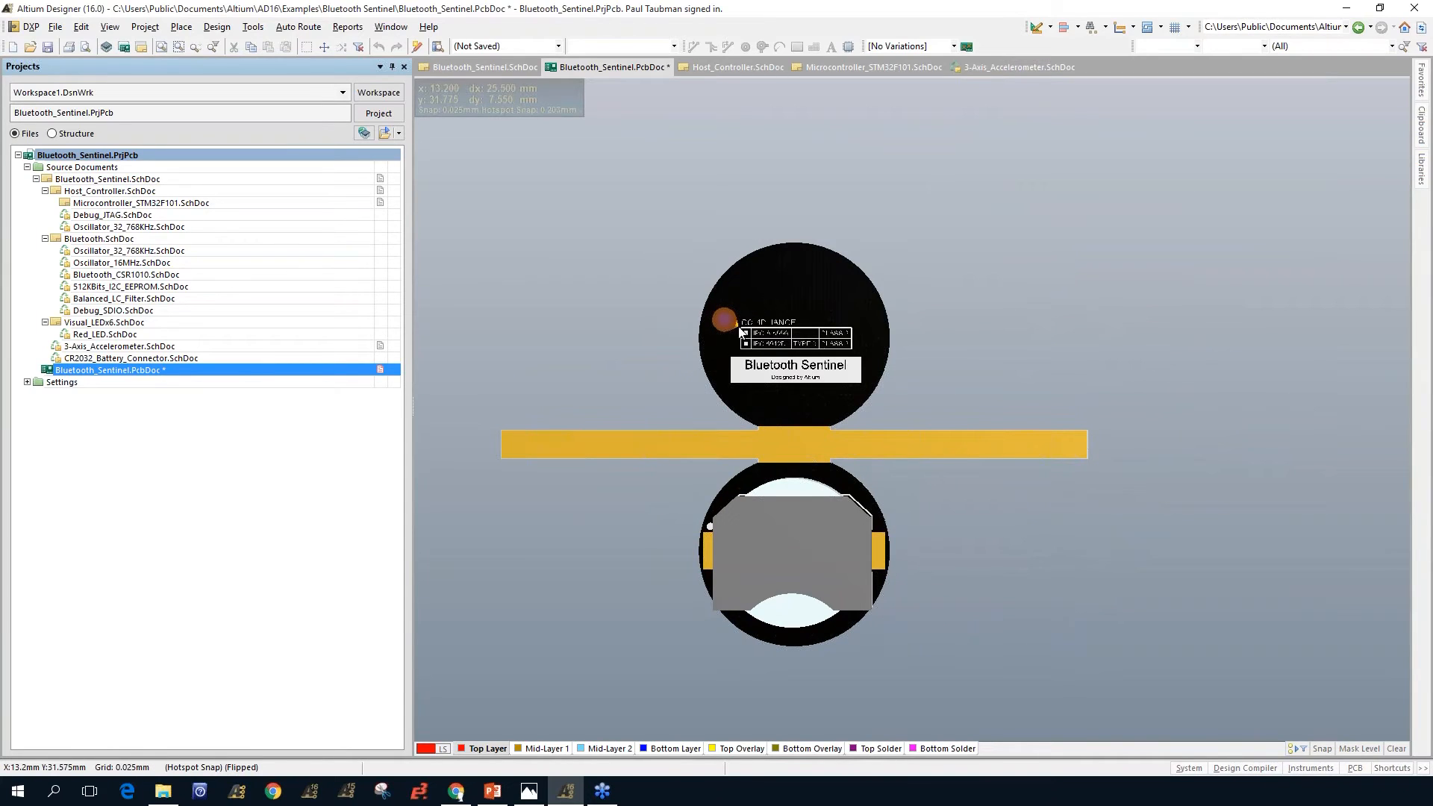
key(shift)
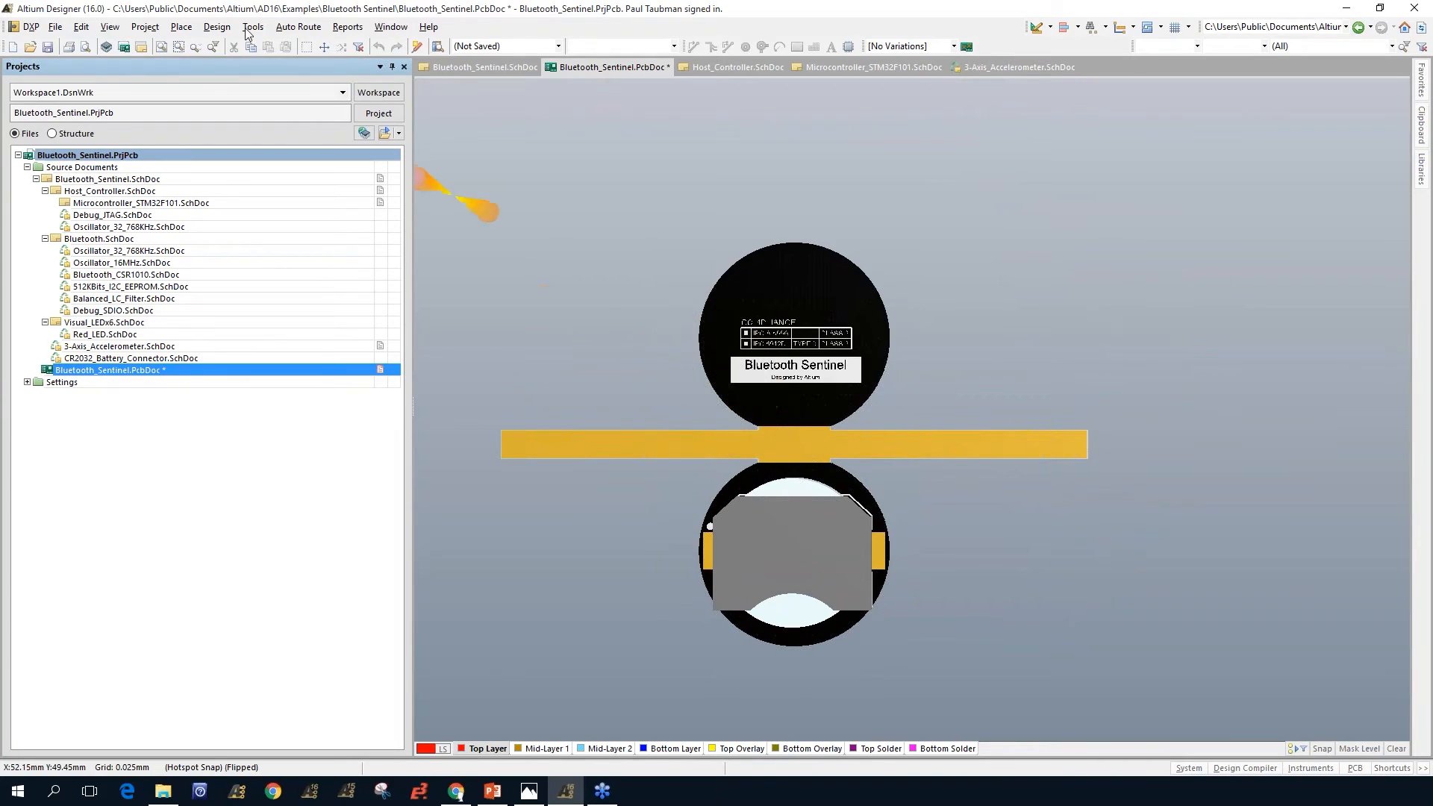
Step: Flip the 3D board back to its top side and return to 2D Layout Mode
click(106, 32)
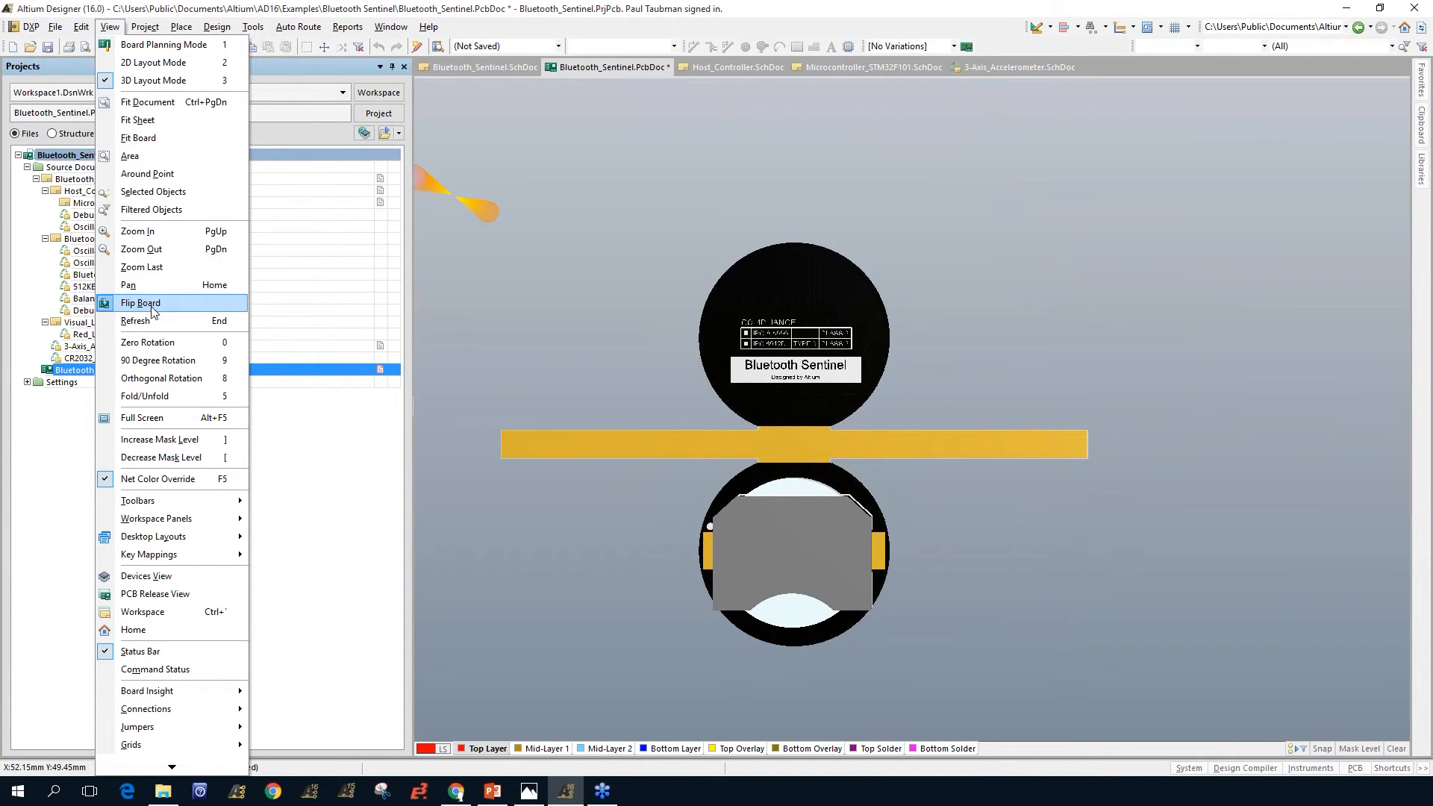
click(172, 302)
key(v)
key(b)
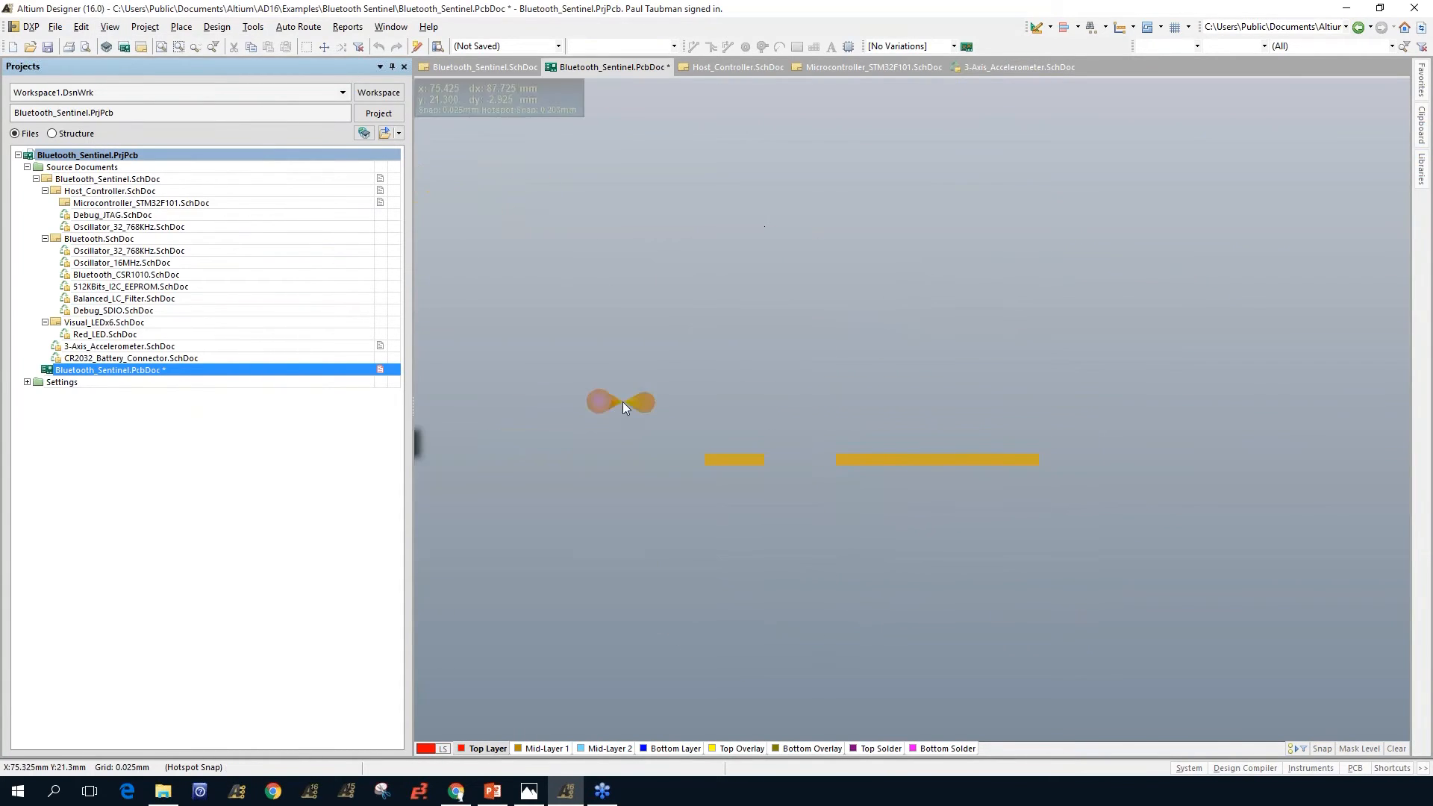
right_drag(526, 339, 1282, 355)
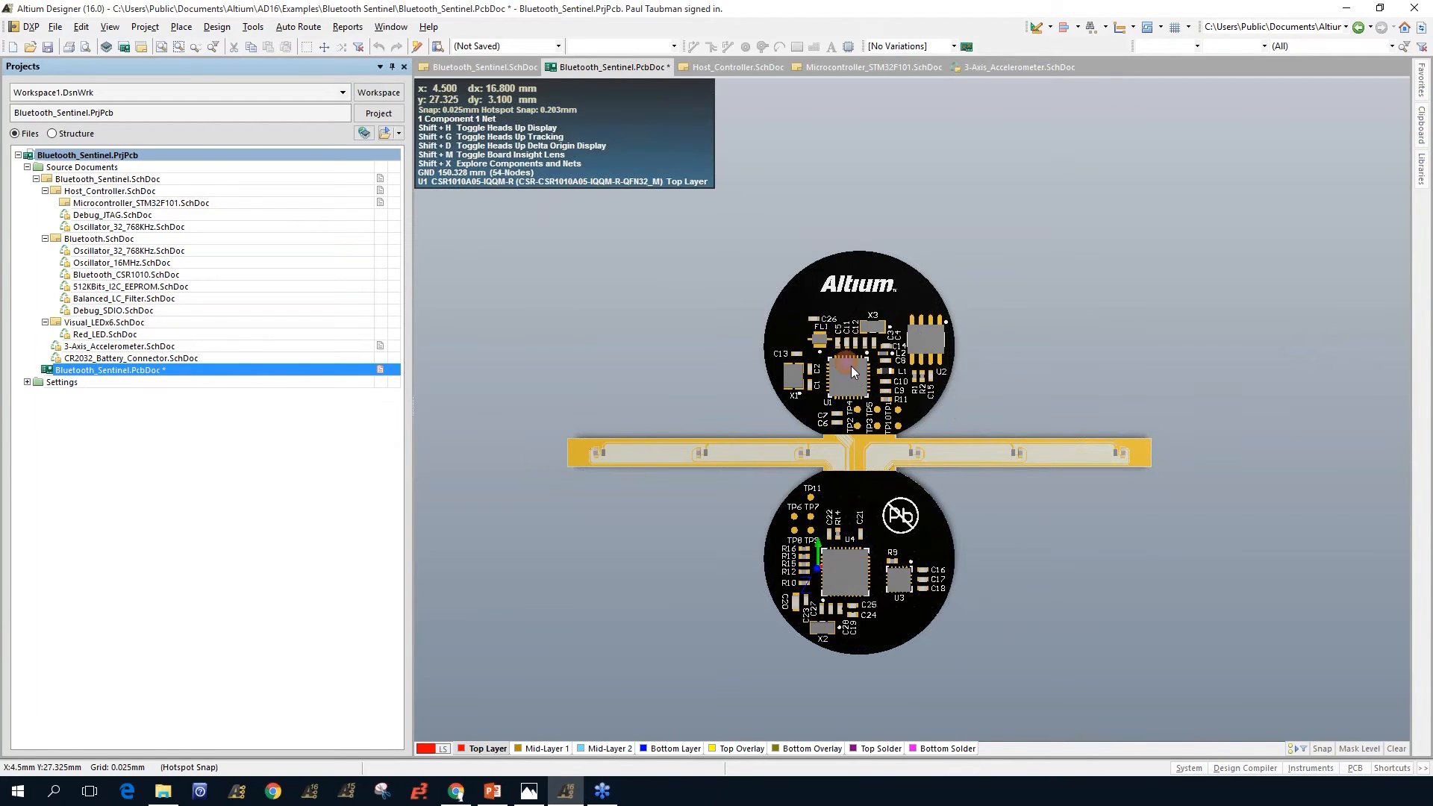
key(2)
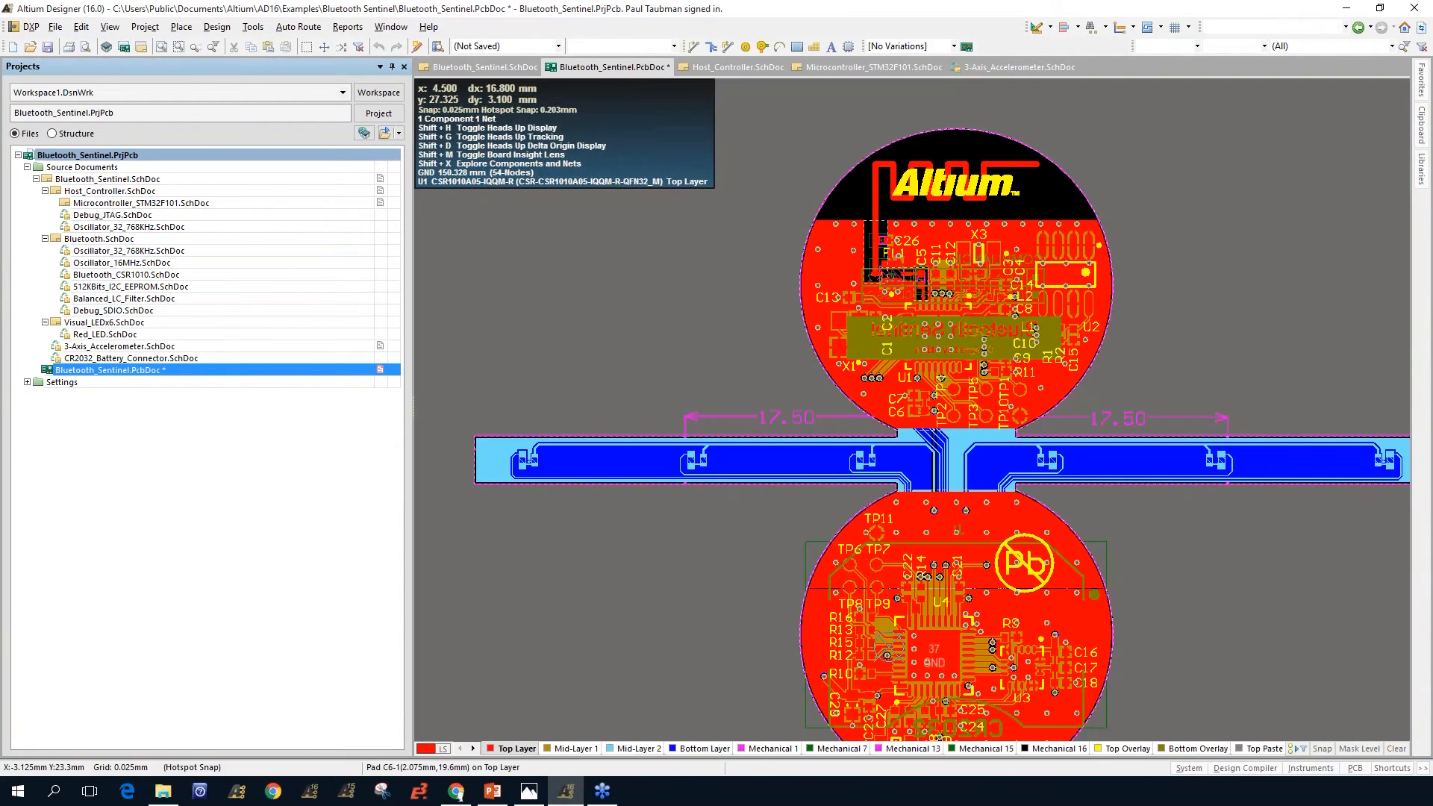
right_drag(709, 355, 668, 269)
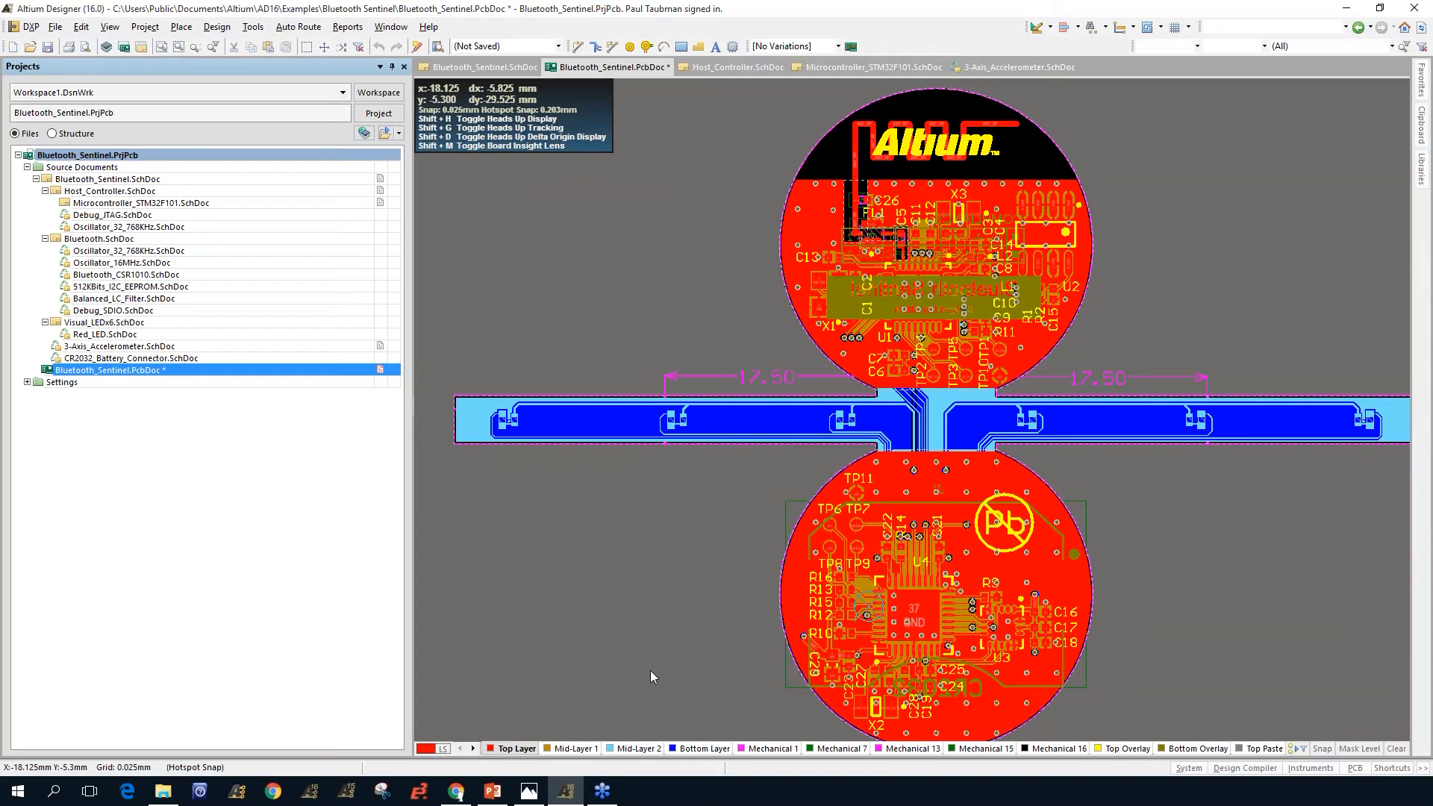
Step: In the board's view configuration, list all mechanical layers and turn on display of Mechanical 23
key(l)
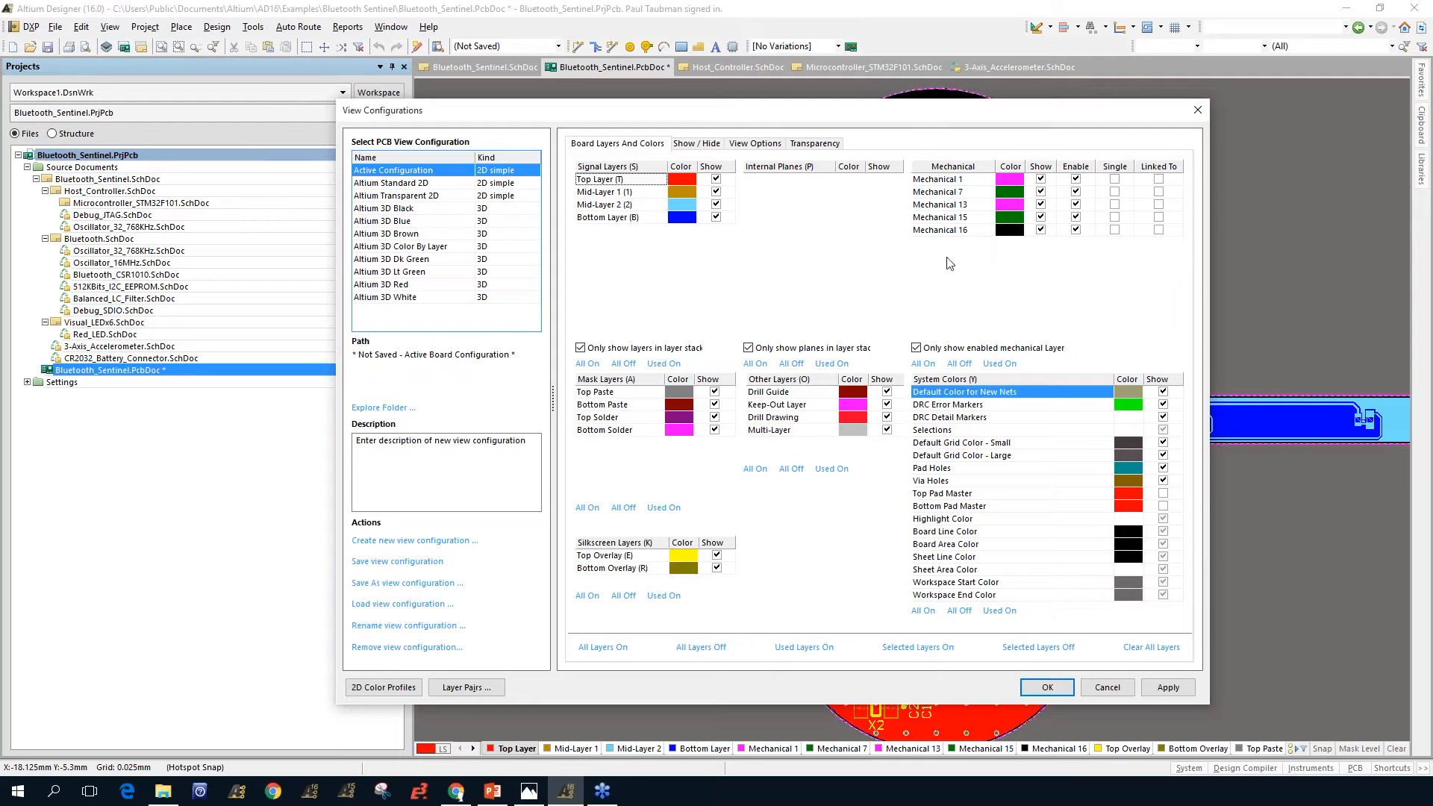
click(916, 349)
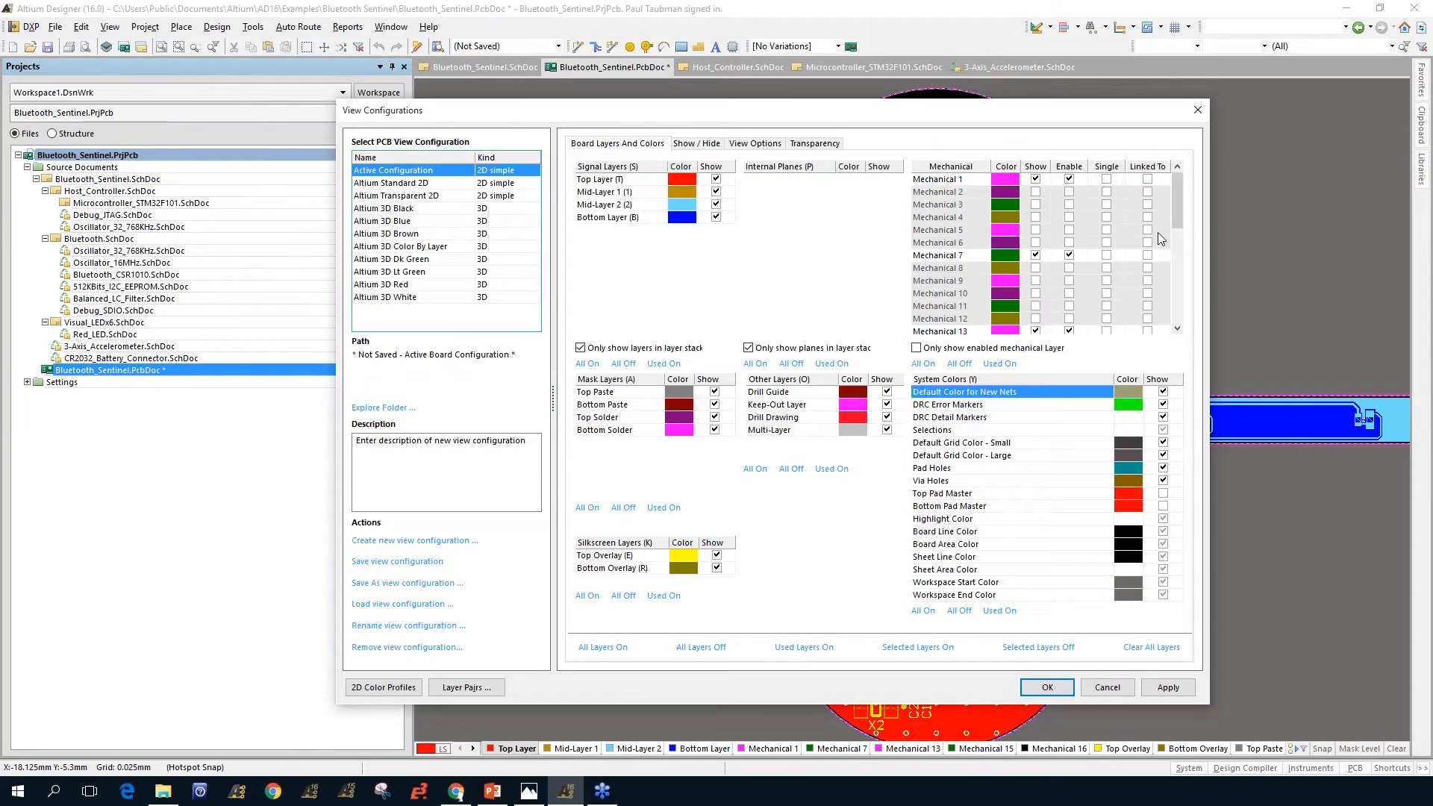
drag(1174, 196, 1141, 270)
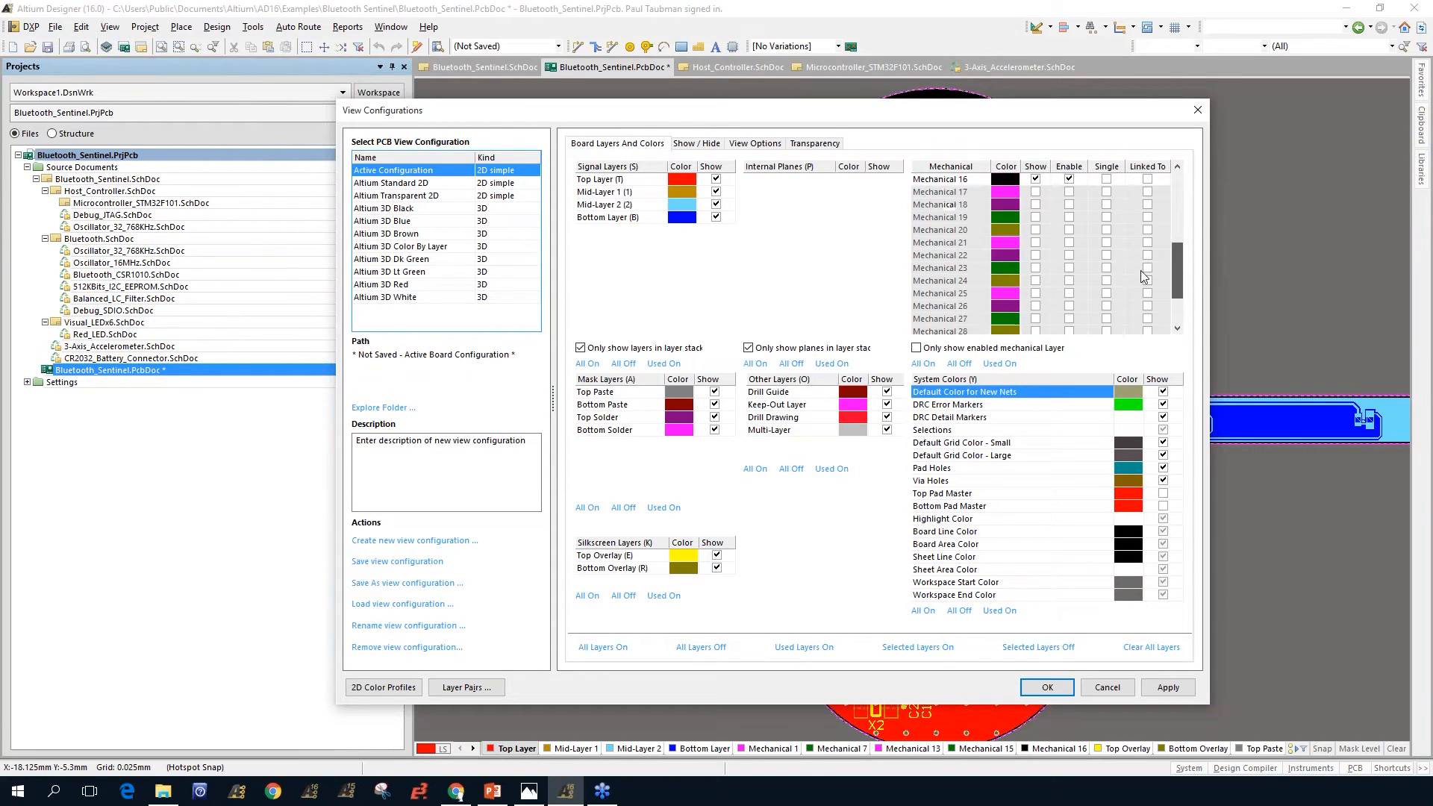
click(1035, 269)
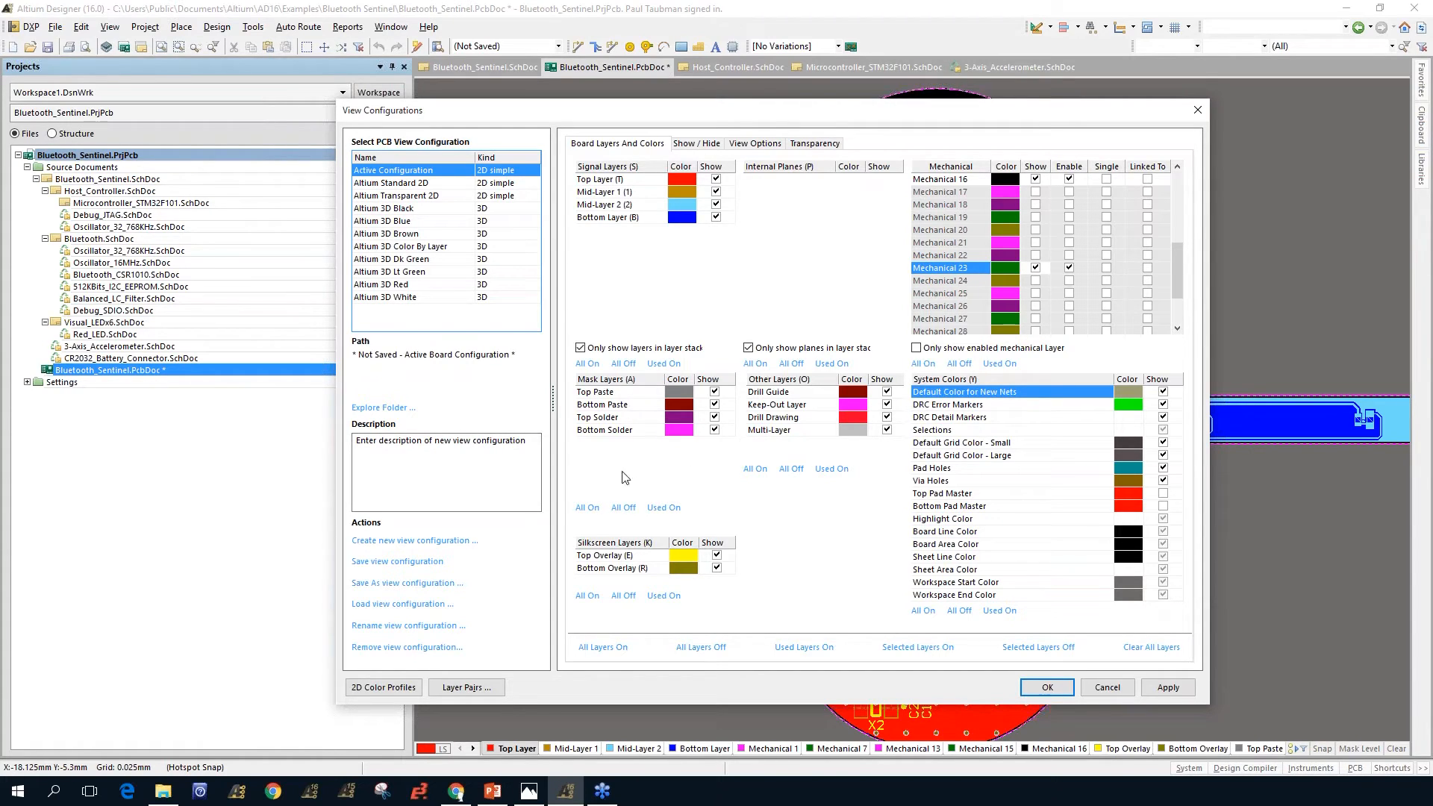
Step: Turn off display of all mask layers and of the Drill Guide and Drill Drawing layers
click(623, 507)
click(887, 392)
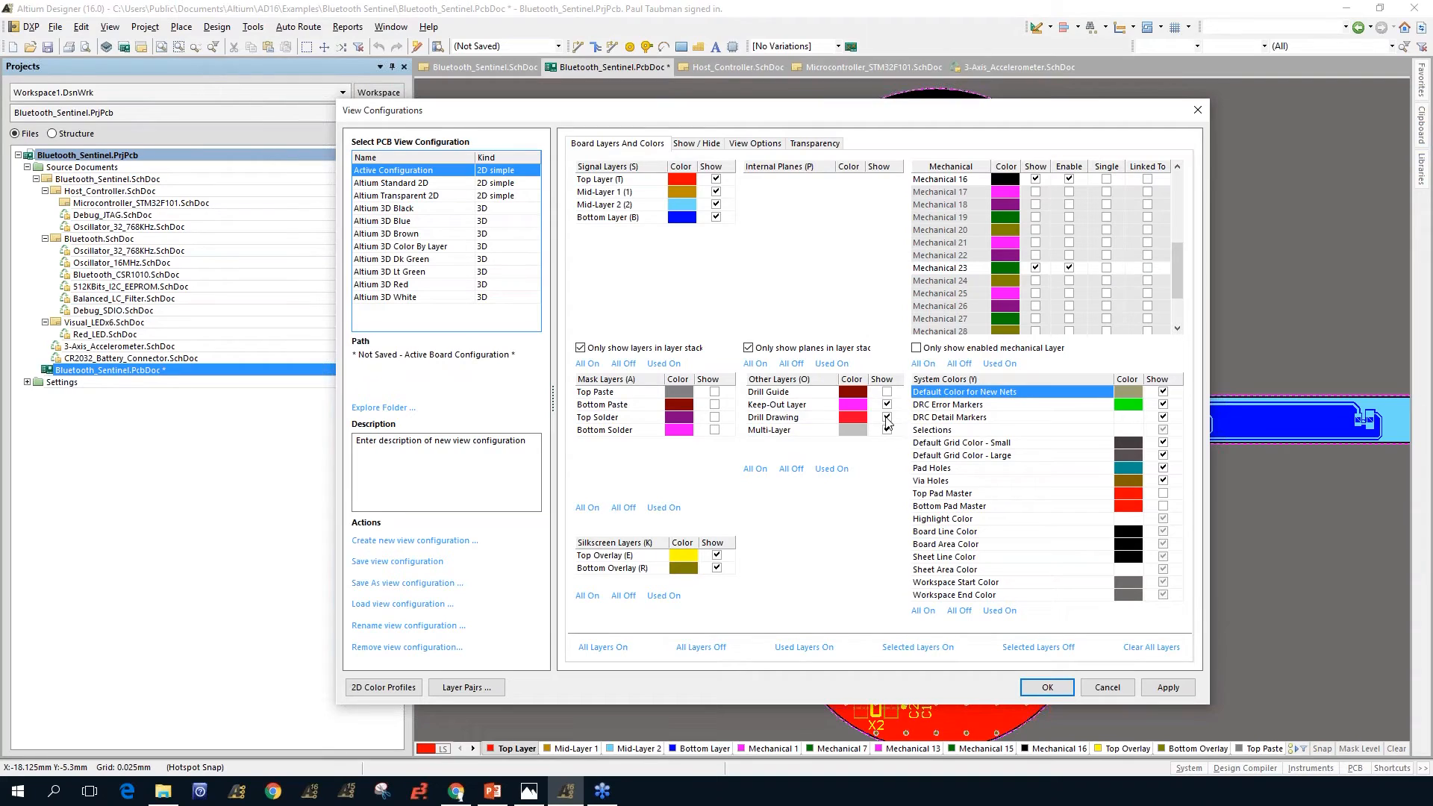
click(886, 417)
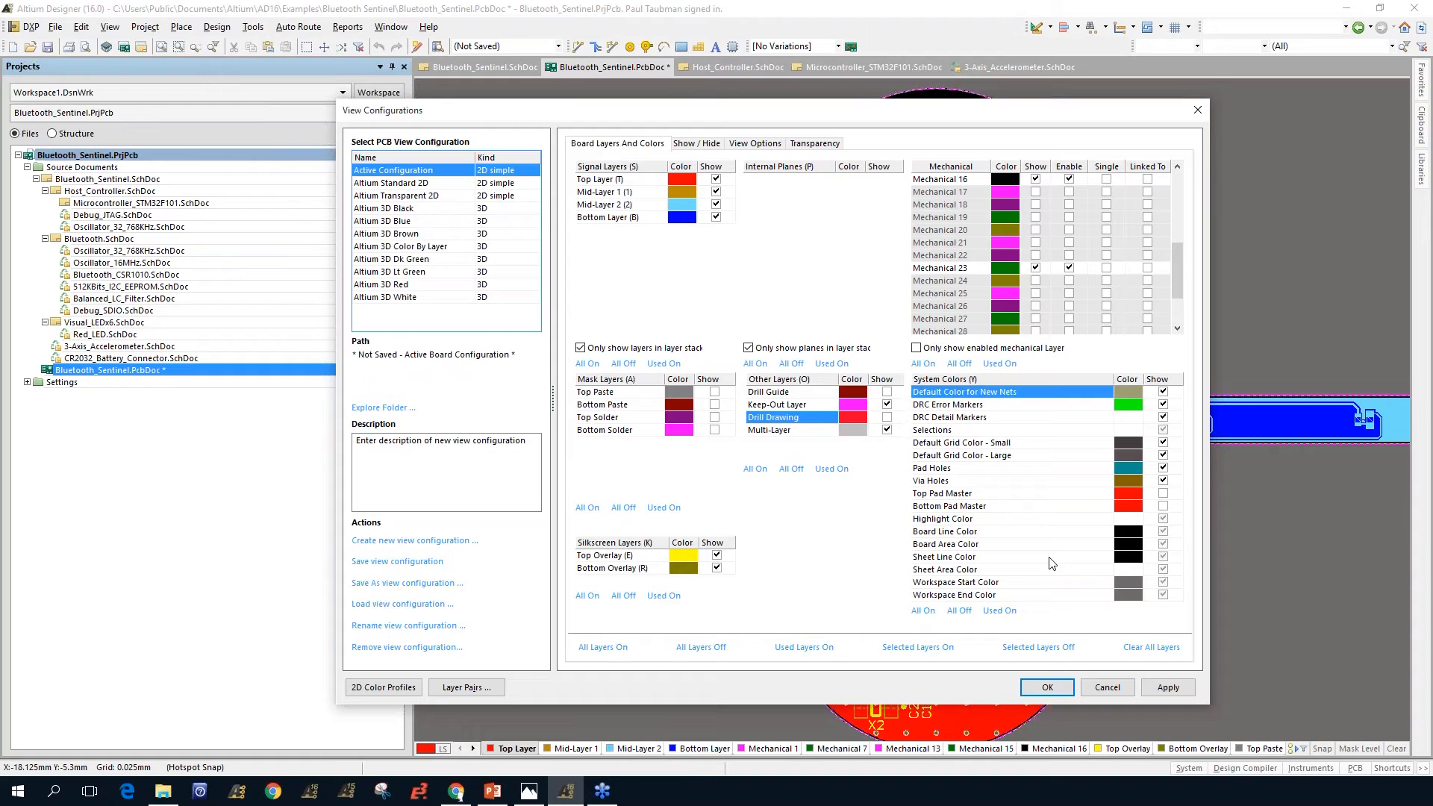
Step: Set all object types to draft display, apply the view configuration and inspect the outlined pads around X3 and U2
click(702, 145)
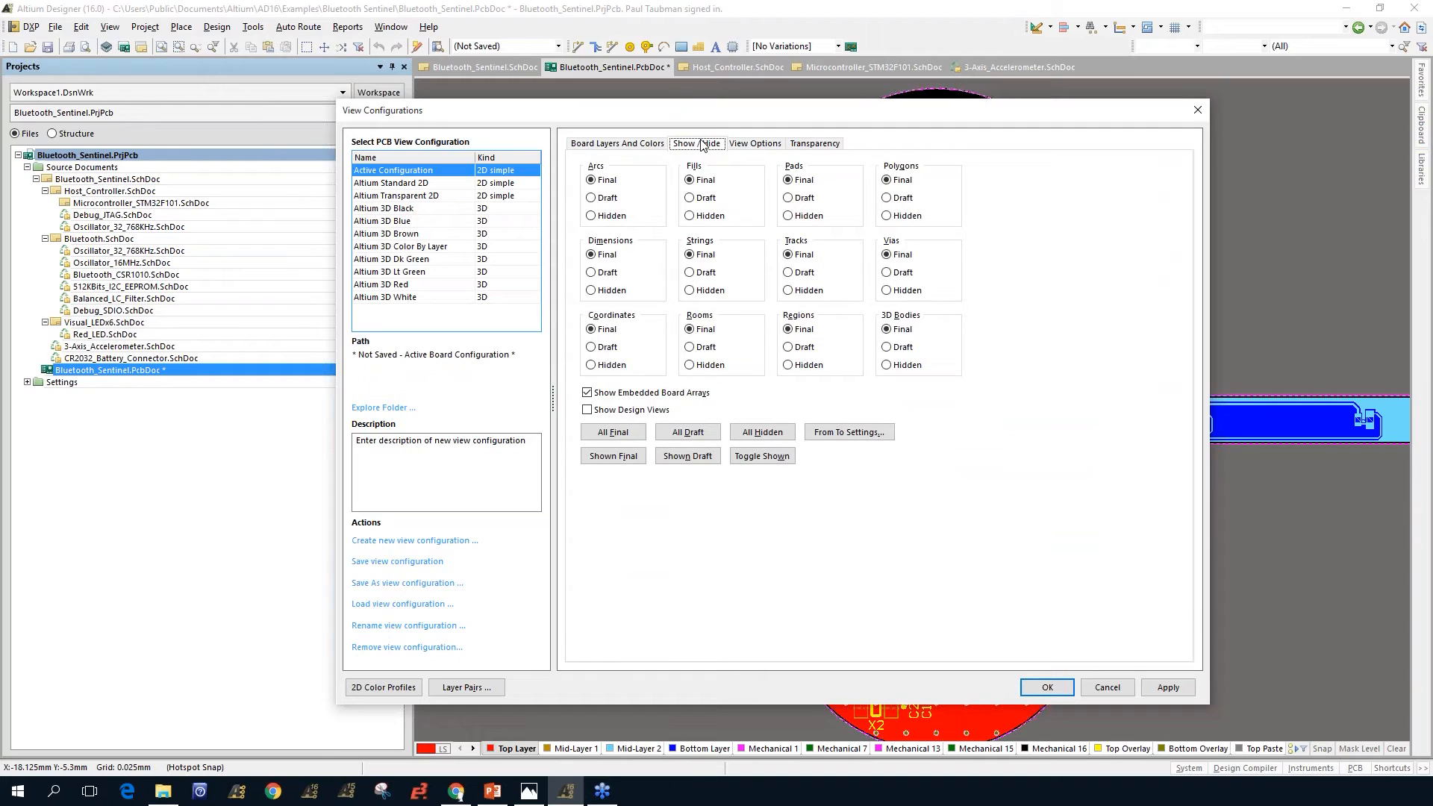
click(683, 435)
click(1047, 690)
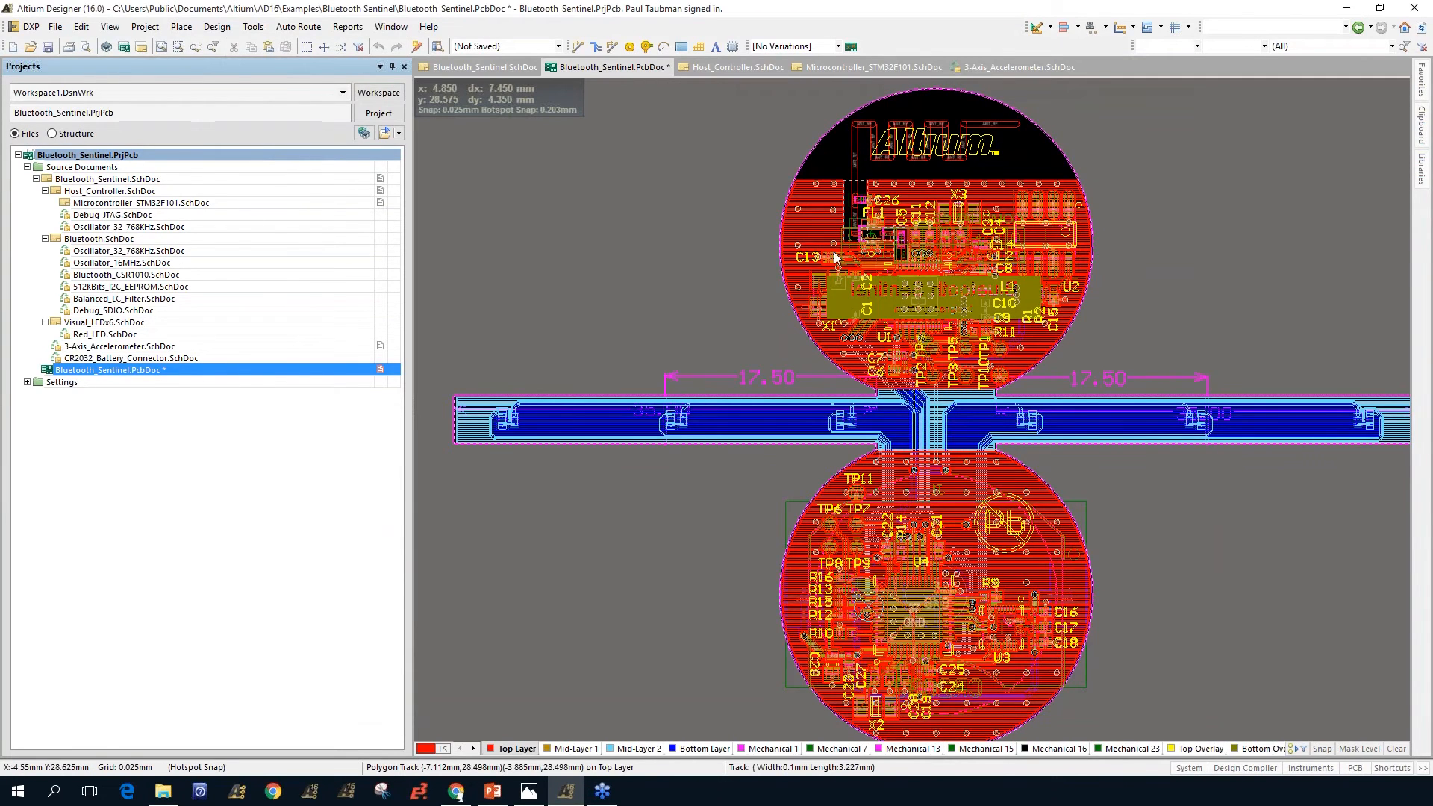
ctrl+scroll(858, 257, up, 2)
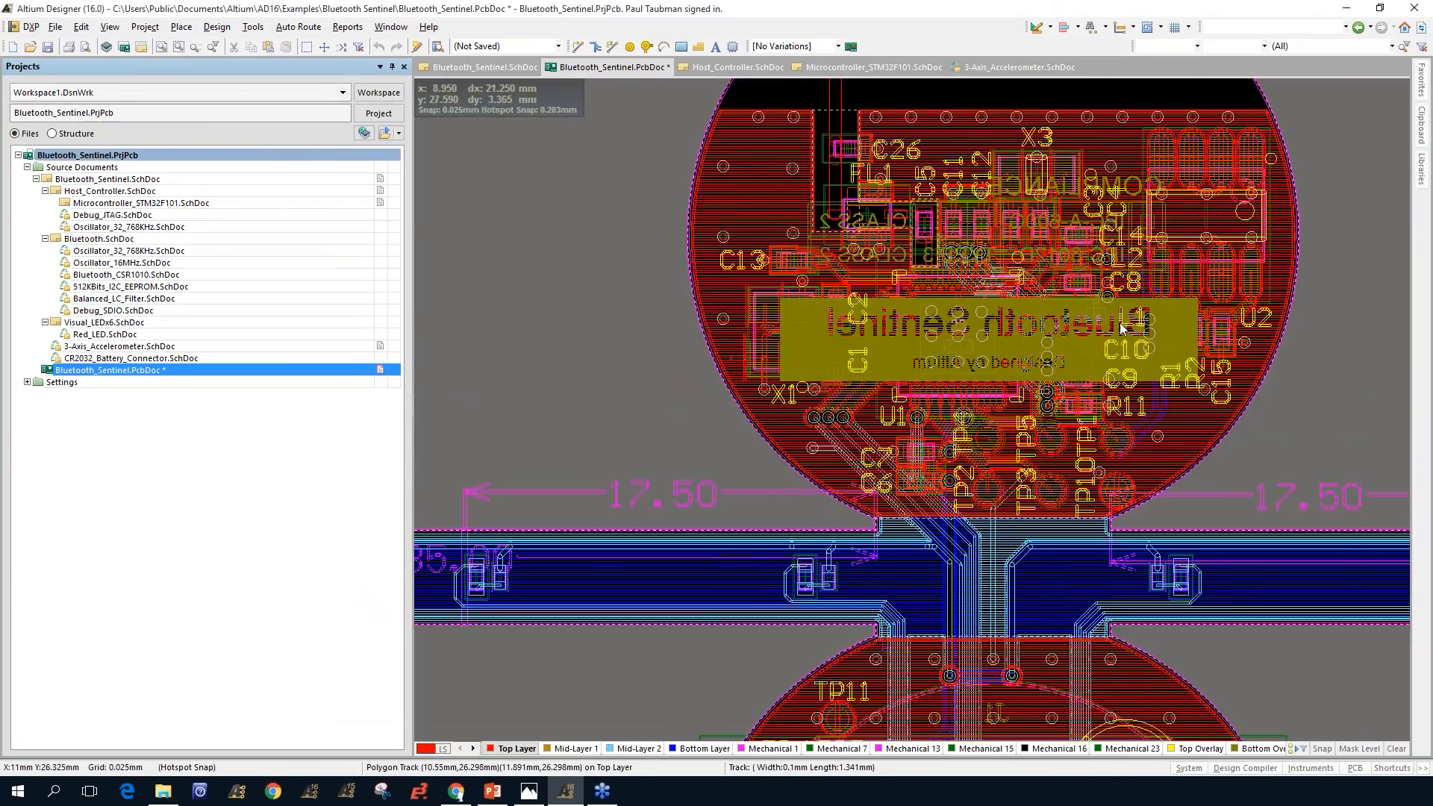
ctrl+scroll(1077, 268, up, 3)
scroll(1076, 268, up, 3)
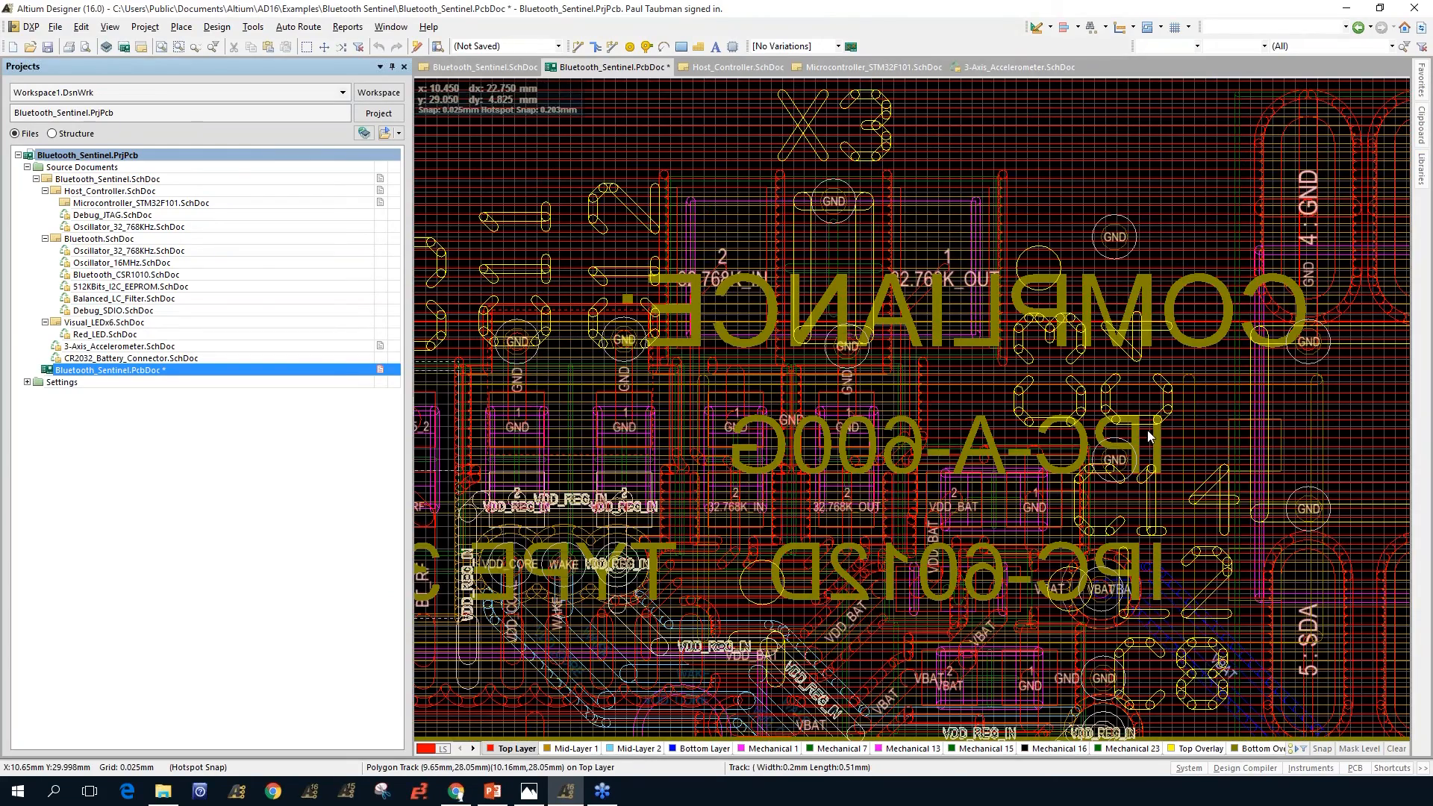
right_drag(1300, 300, 934, 451)
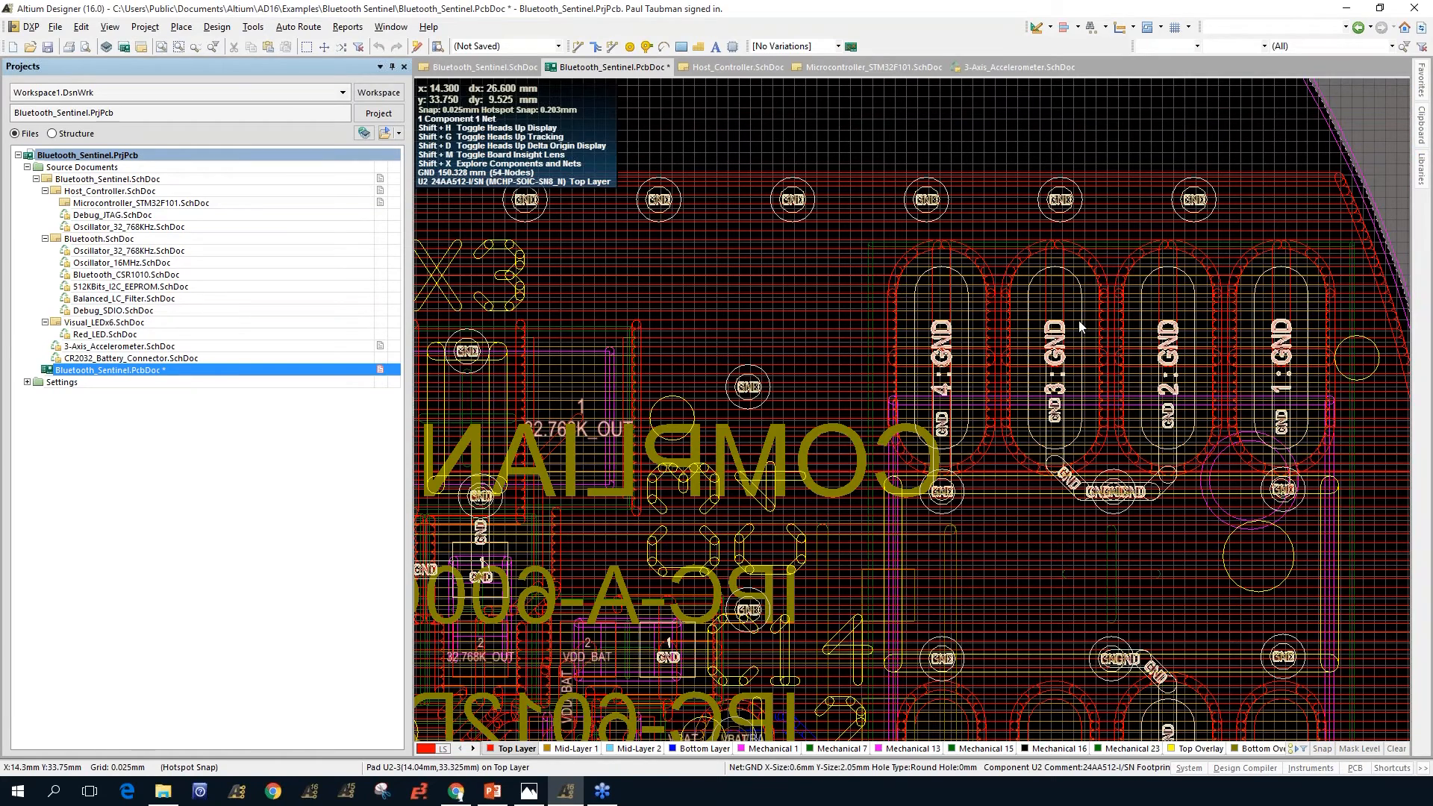
Step: Return all object types to final display and bring up the view configuration's general view options
key(ctrl+d)
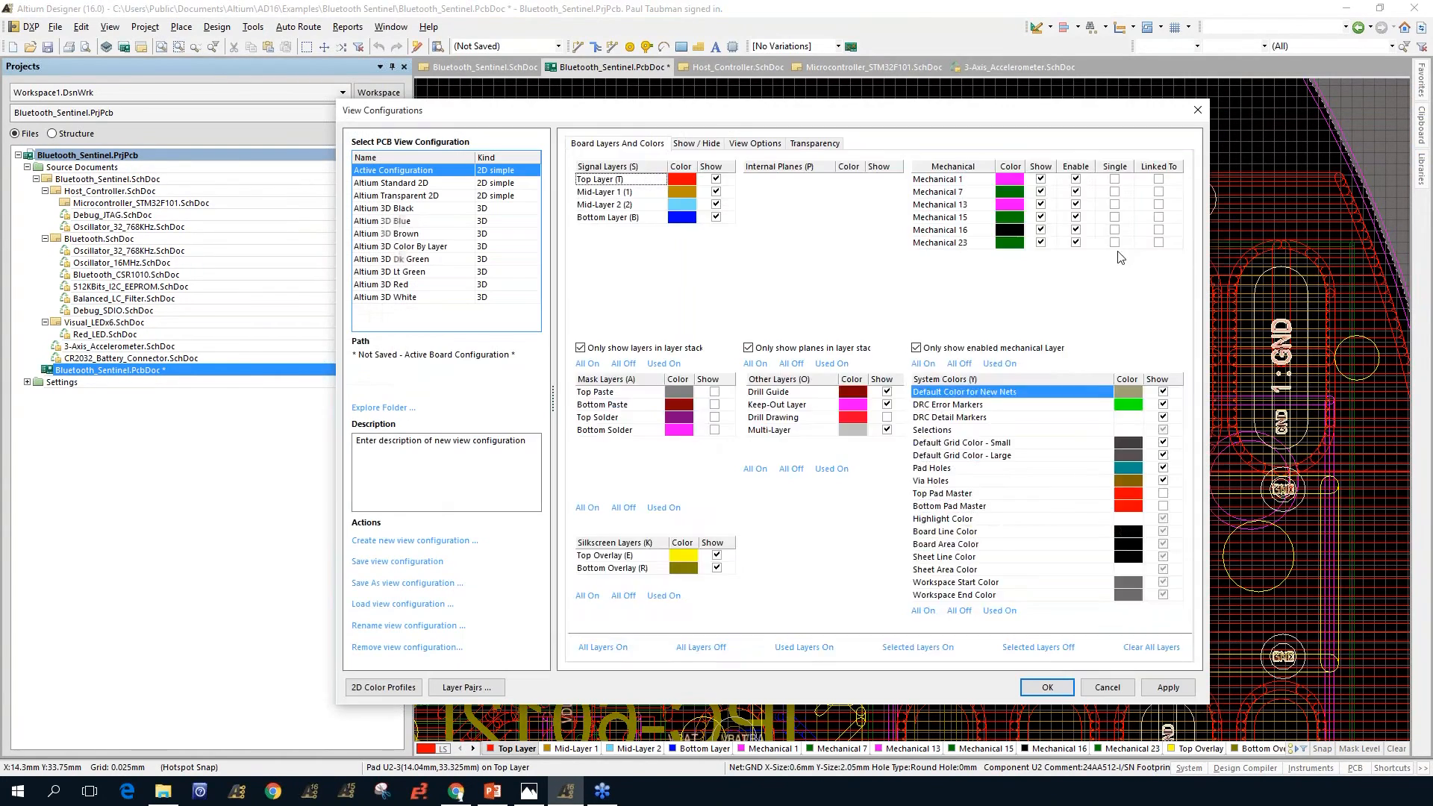
click(695, 143)
click(619, 432)
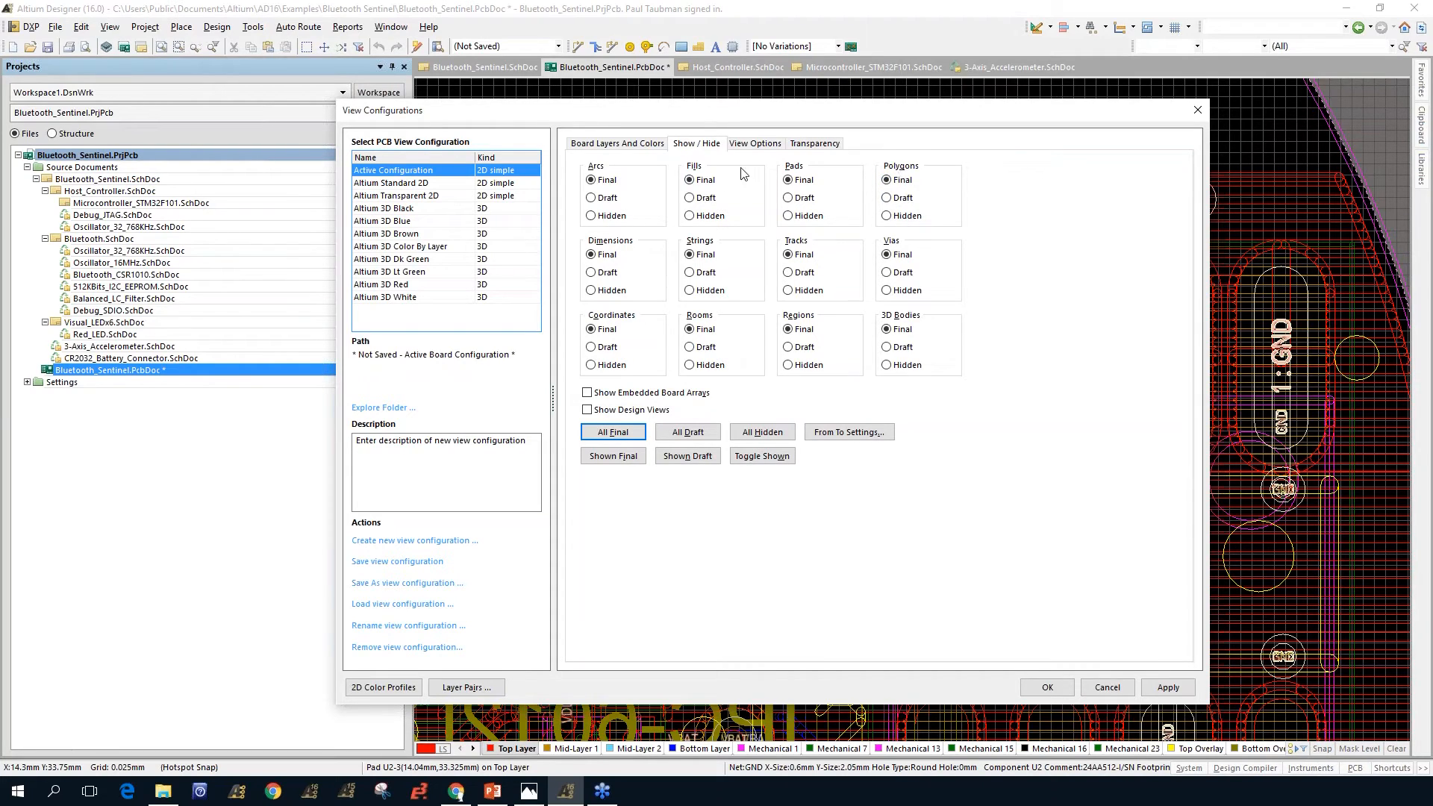
click(753, 145)
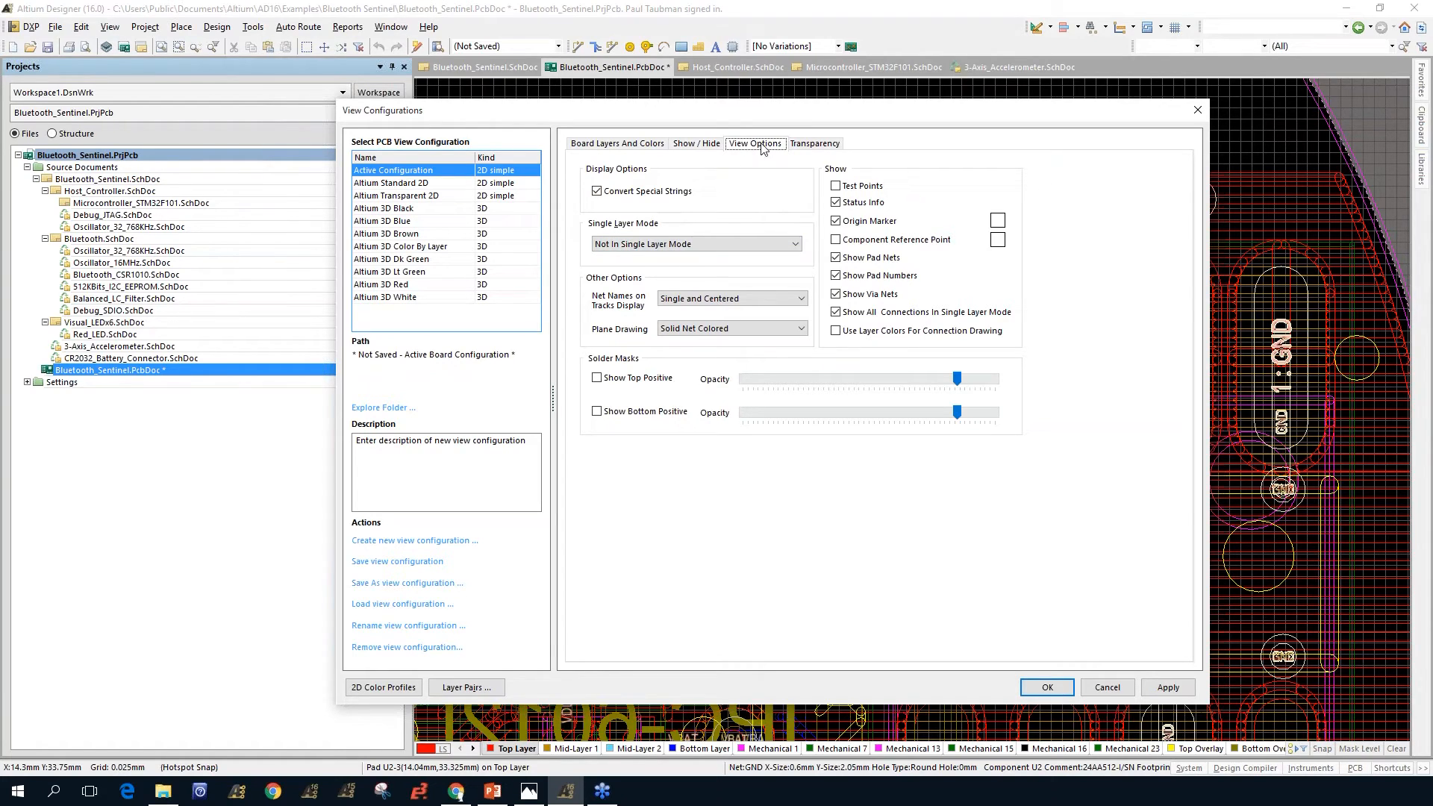
Step: Set polygon transparency to 80% on Top Layer, Mid-Layer 1, Mid-Layer 2 and Bottom Layer, apply it and show the whole board
click(814, 145)
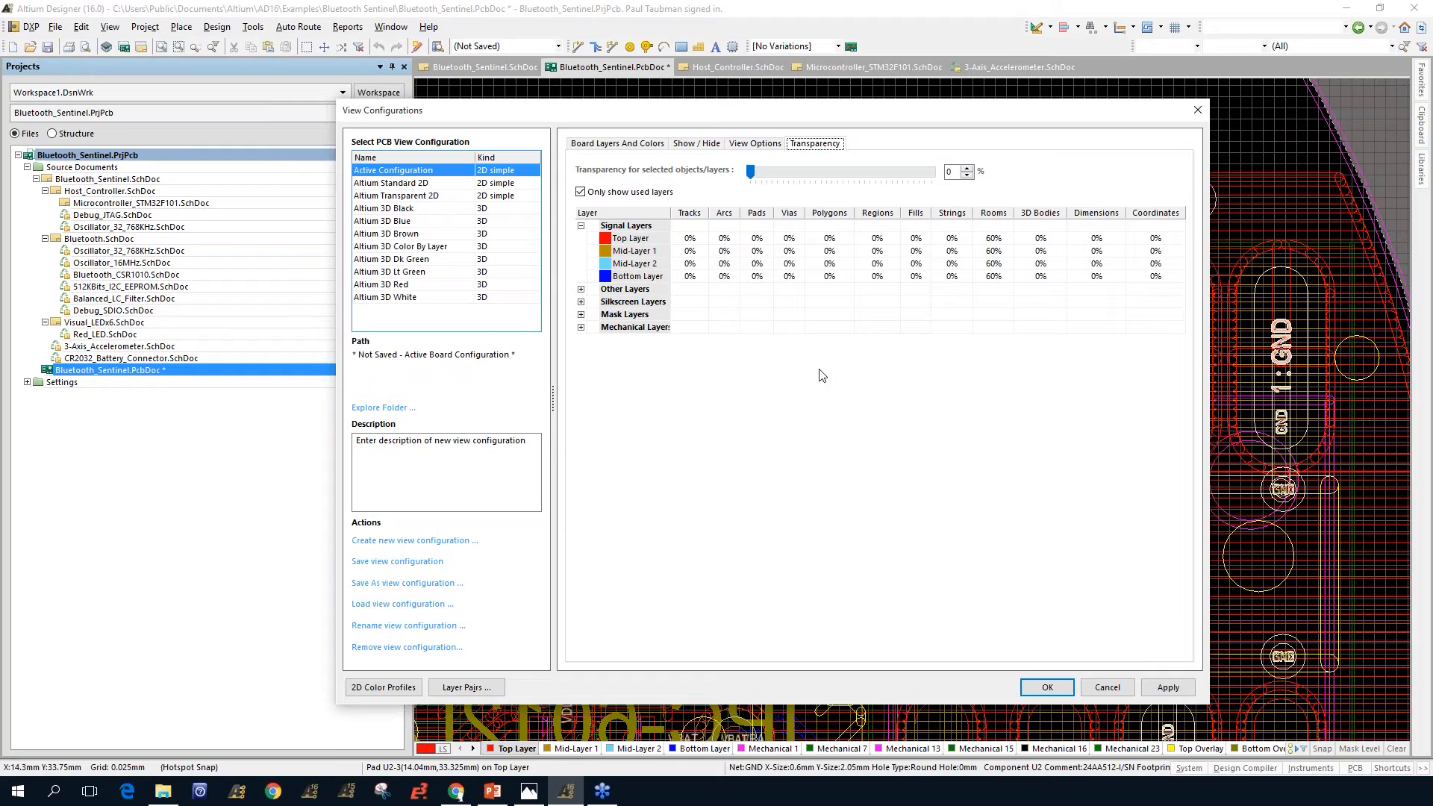
click(829, 238)
click(580, 225)
click(580, 225)
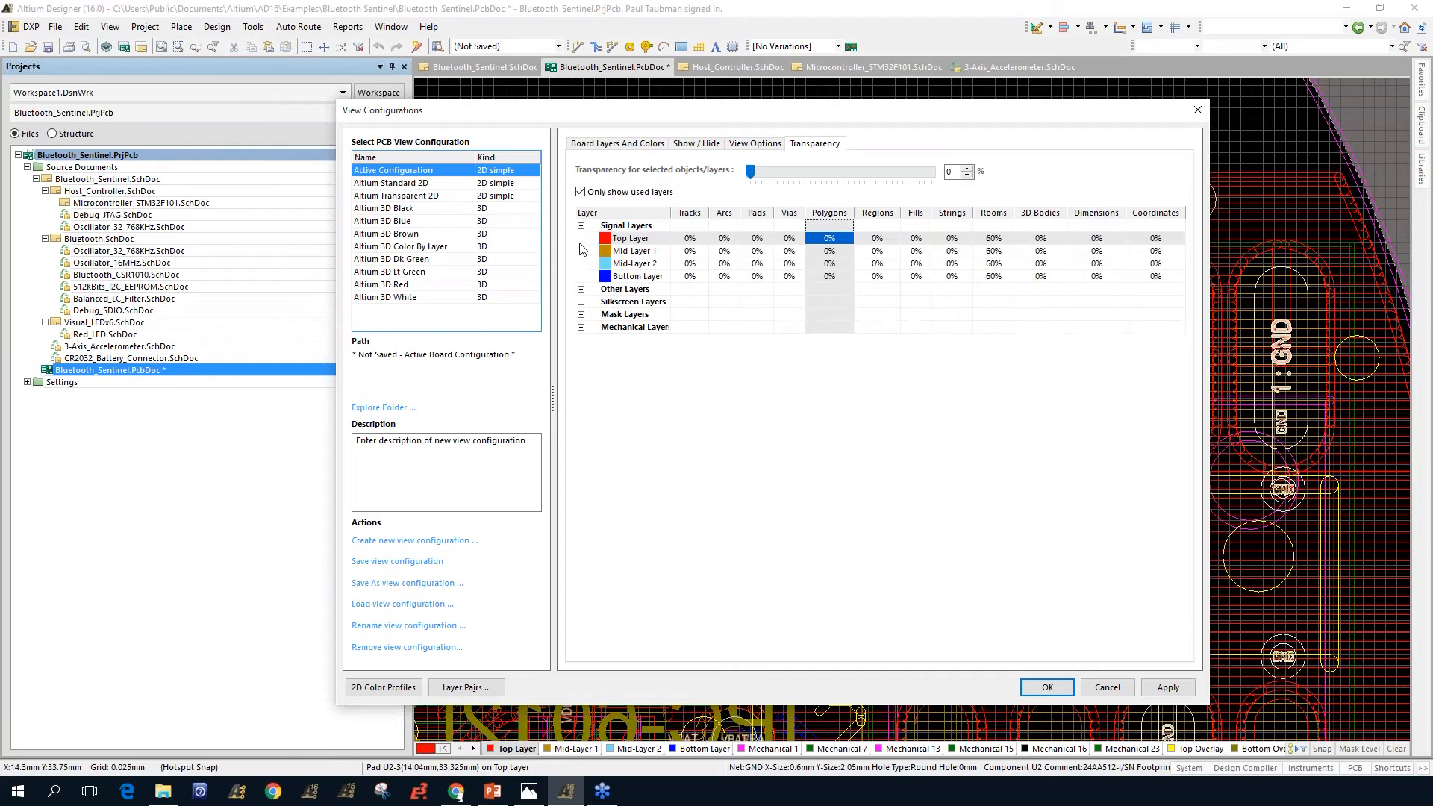
shift+click(830, 277)
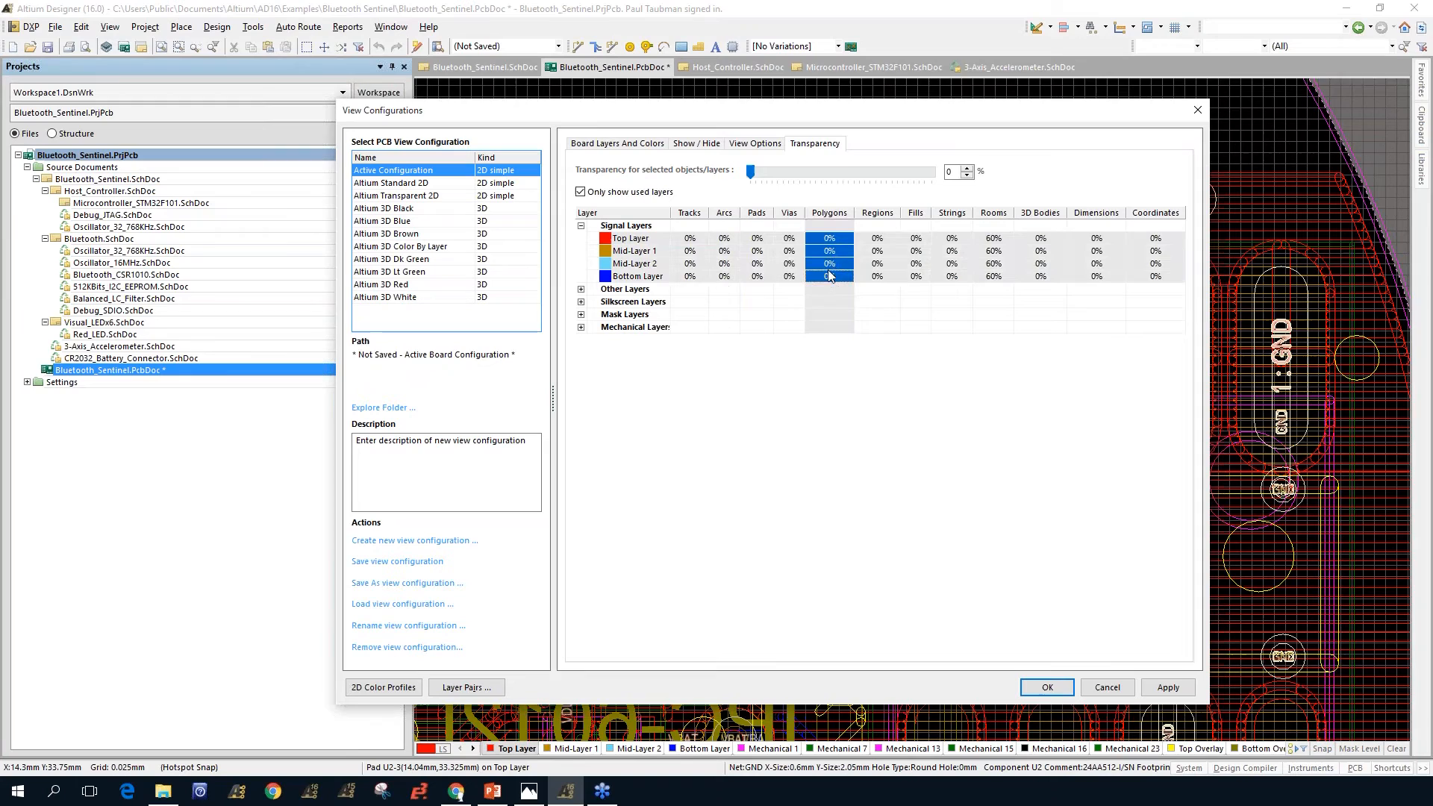
drag(750, 173, 898, 186)
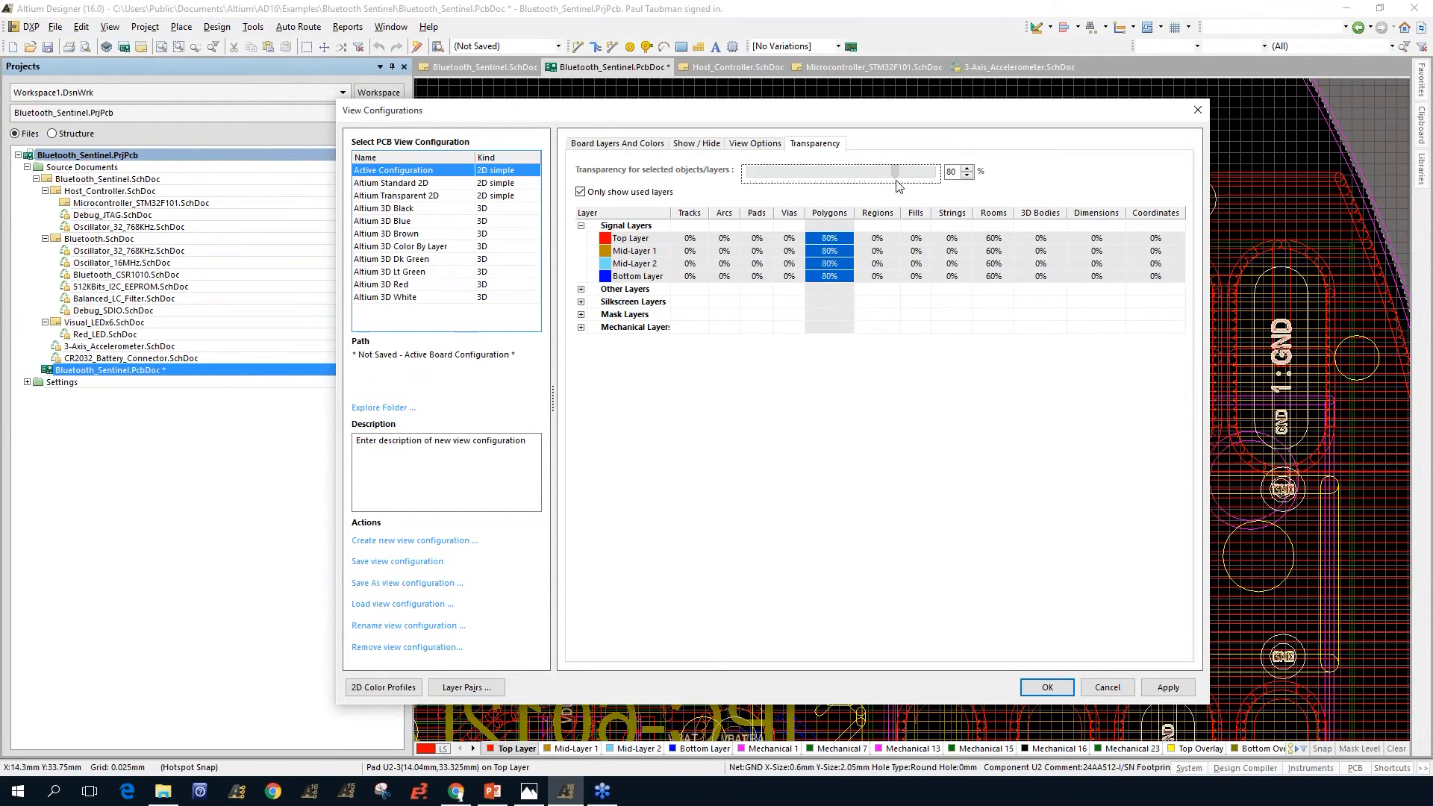
click(1047, 693)
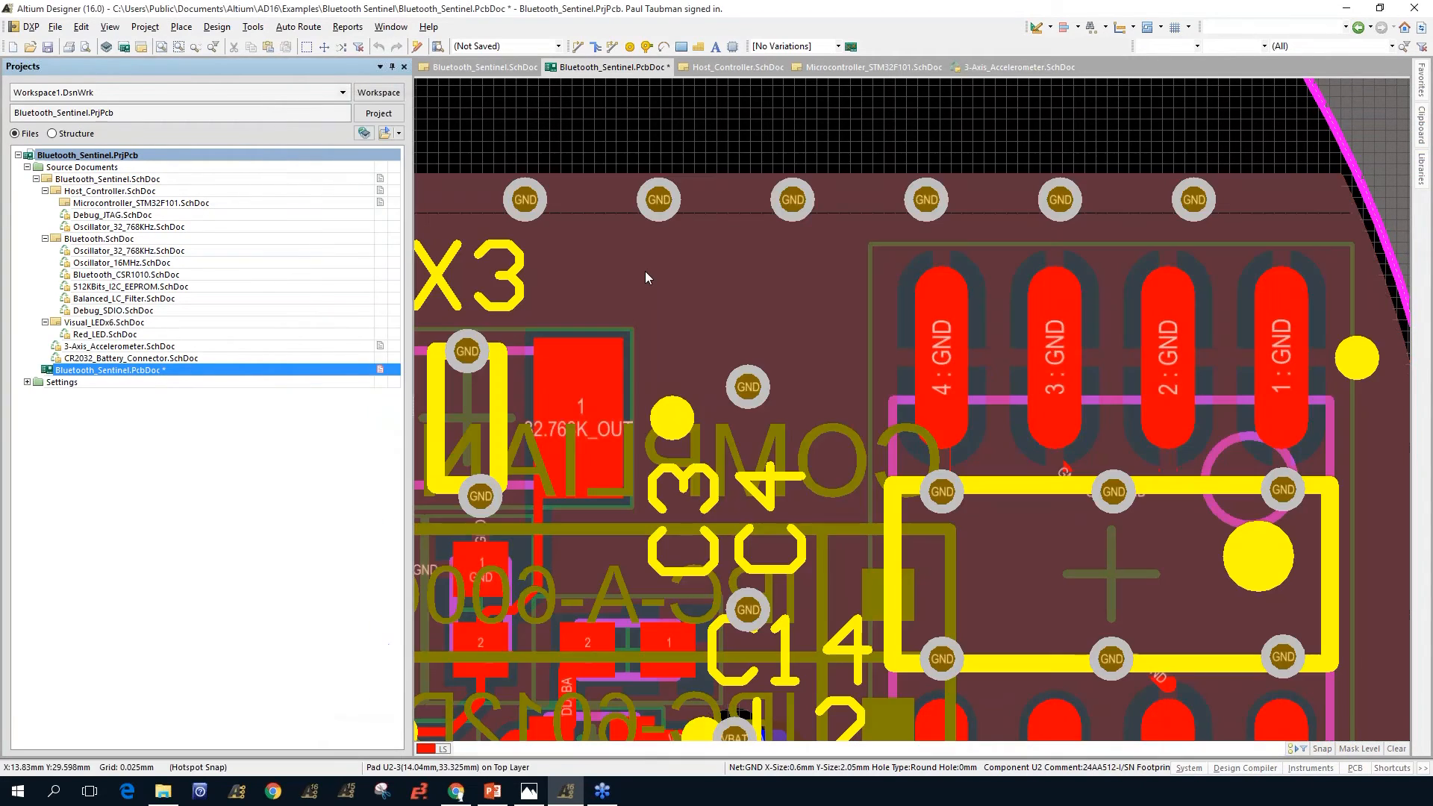
key(v)
key(d)
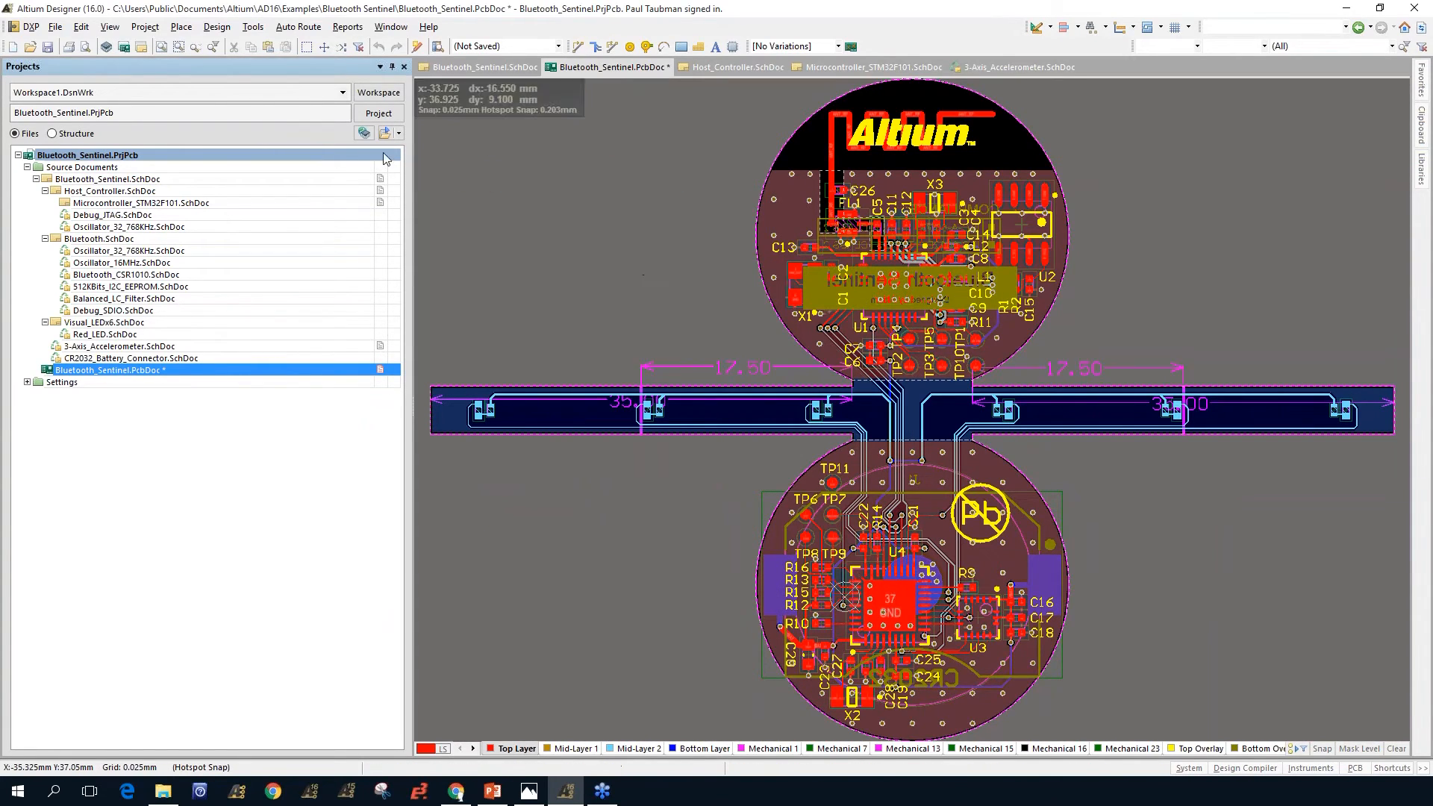
Step: Shelve all polygon pours on the board
click(253, 28)
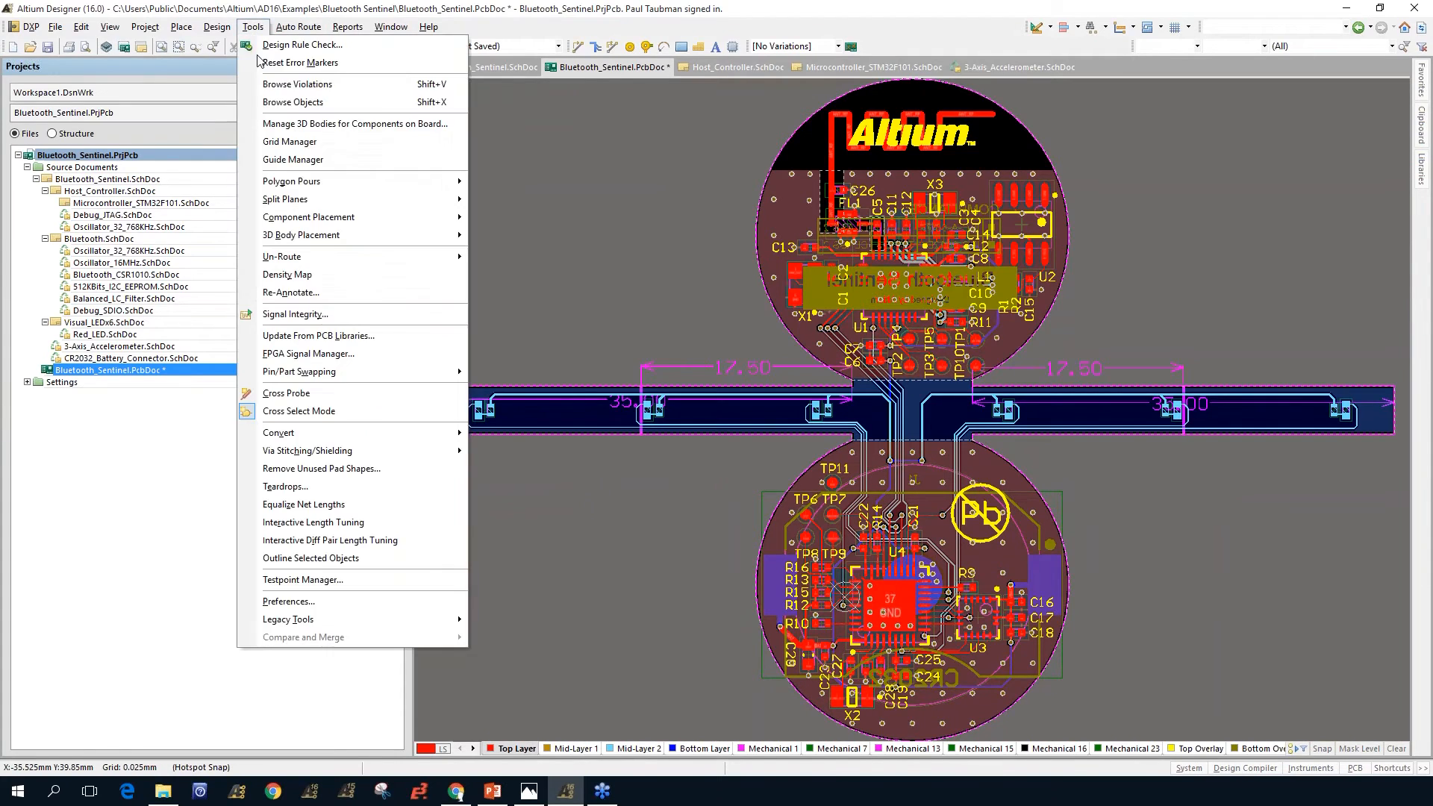
mouse_move(440, 187)
click(514, 200)
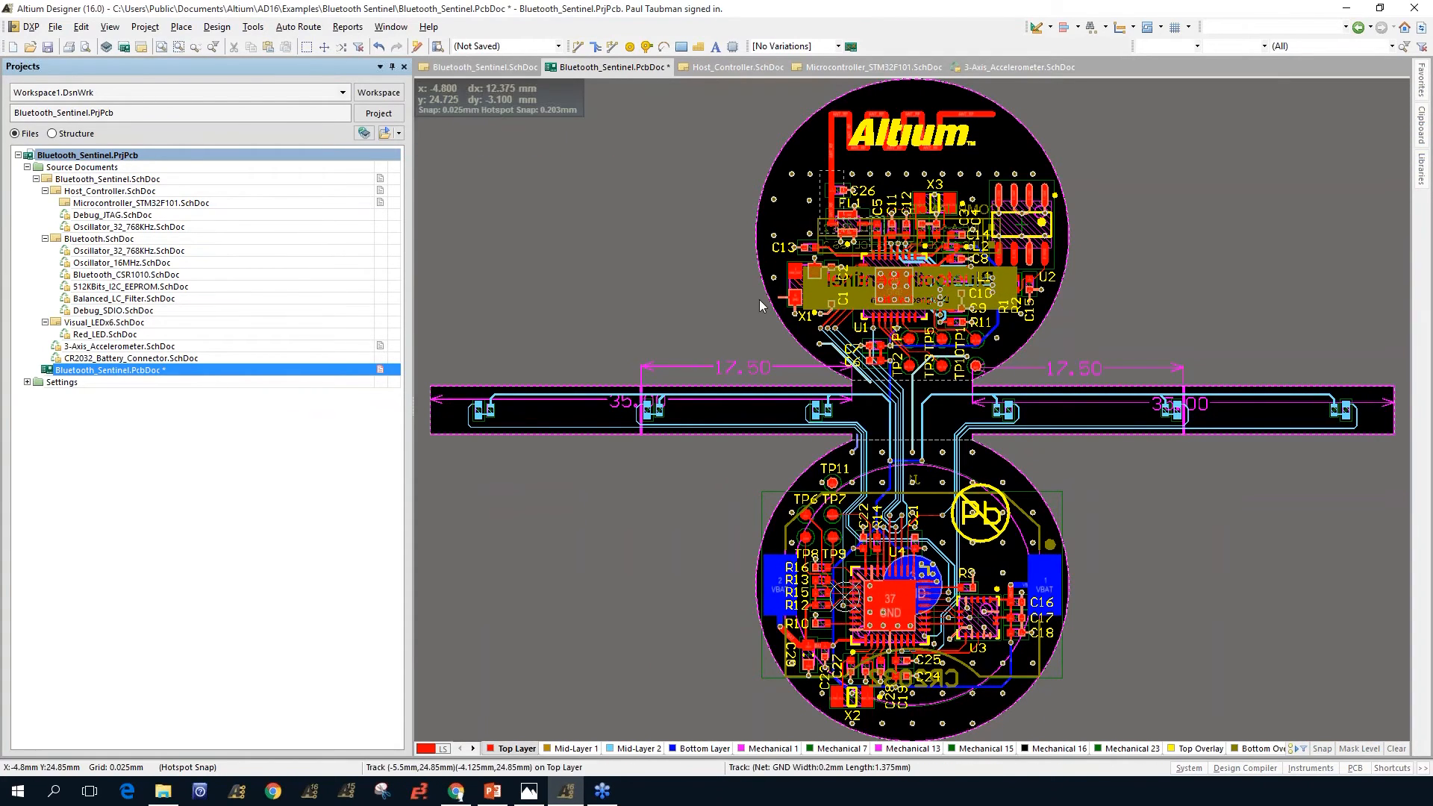
click(253, 26)
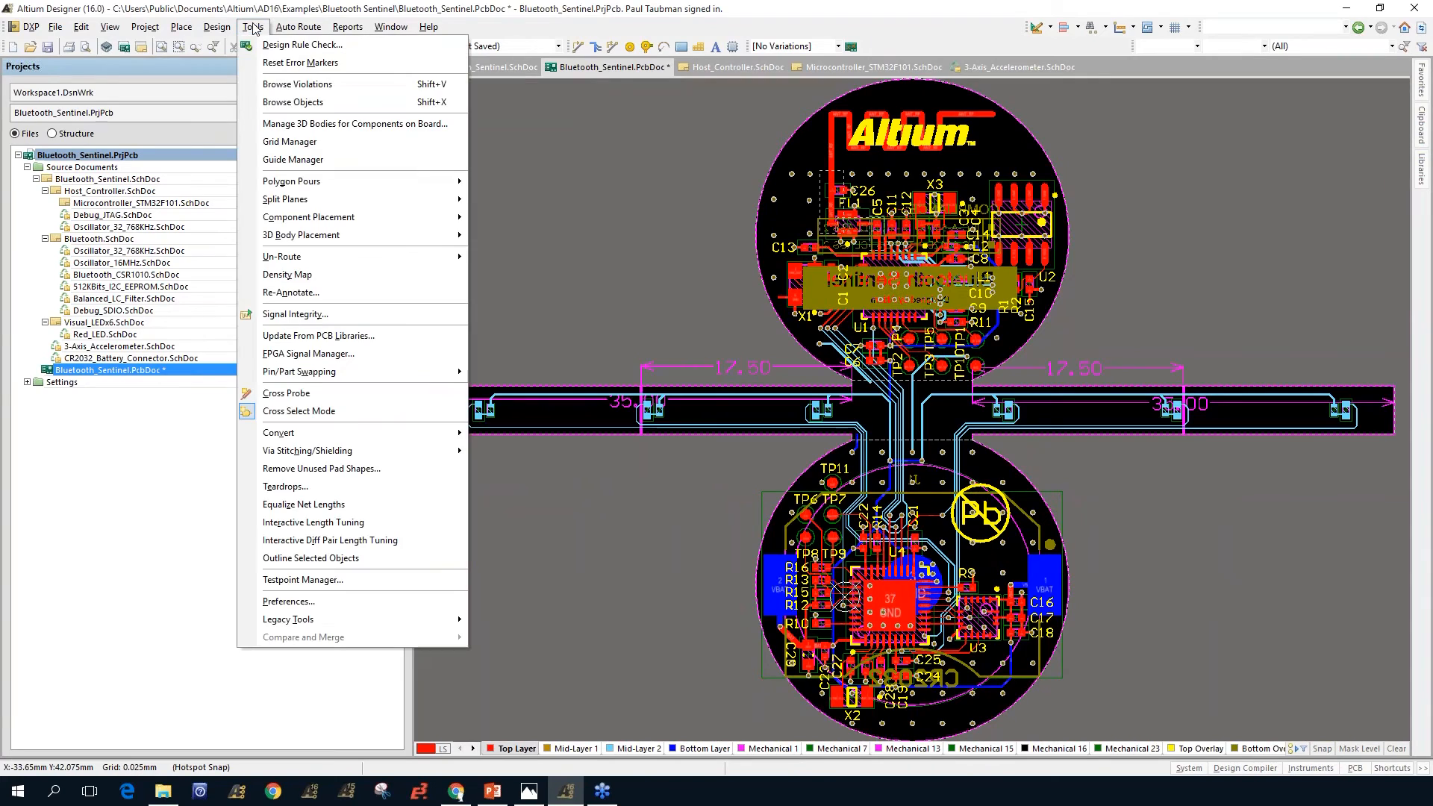
mouse_move(347, 182)
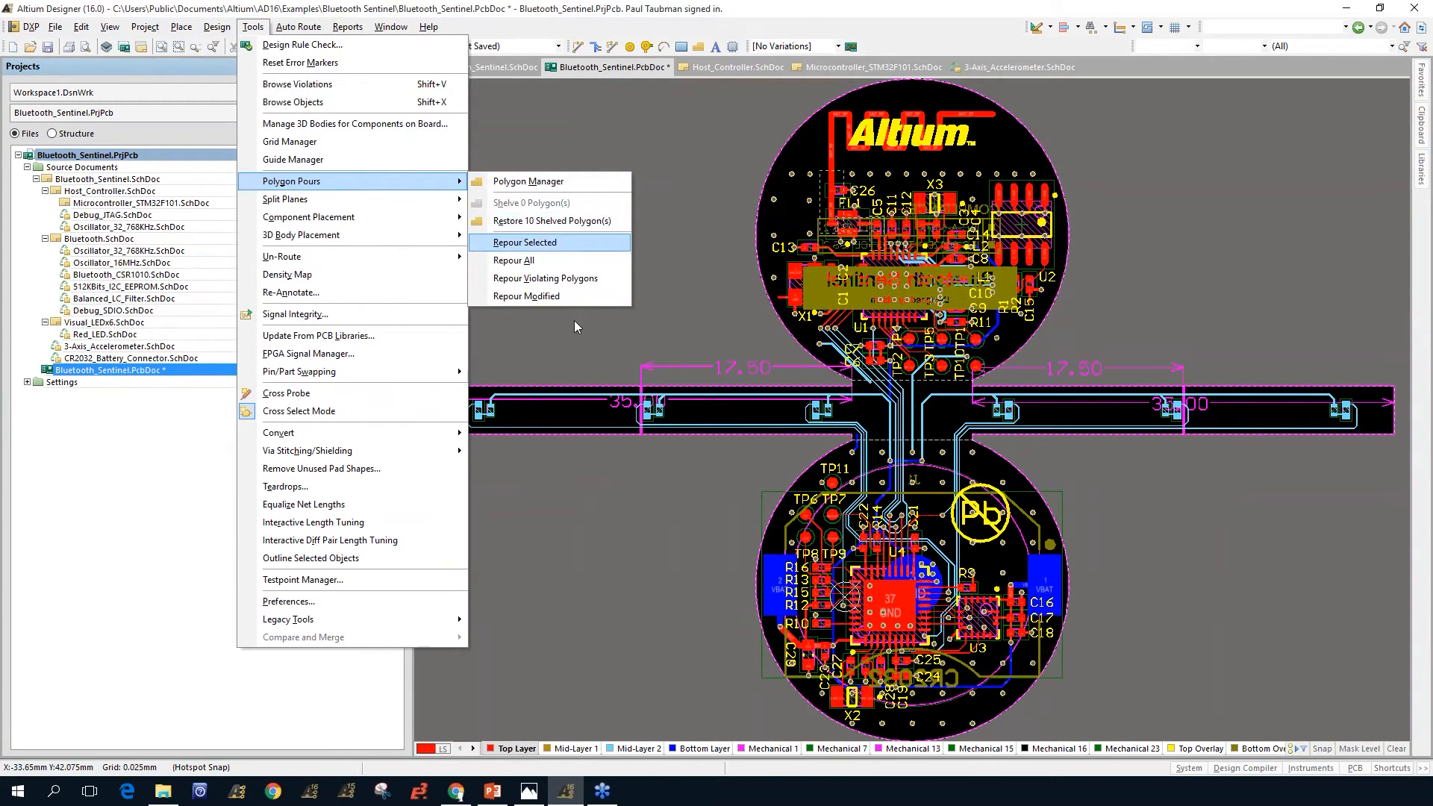
click(665, 509)
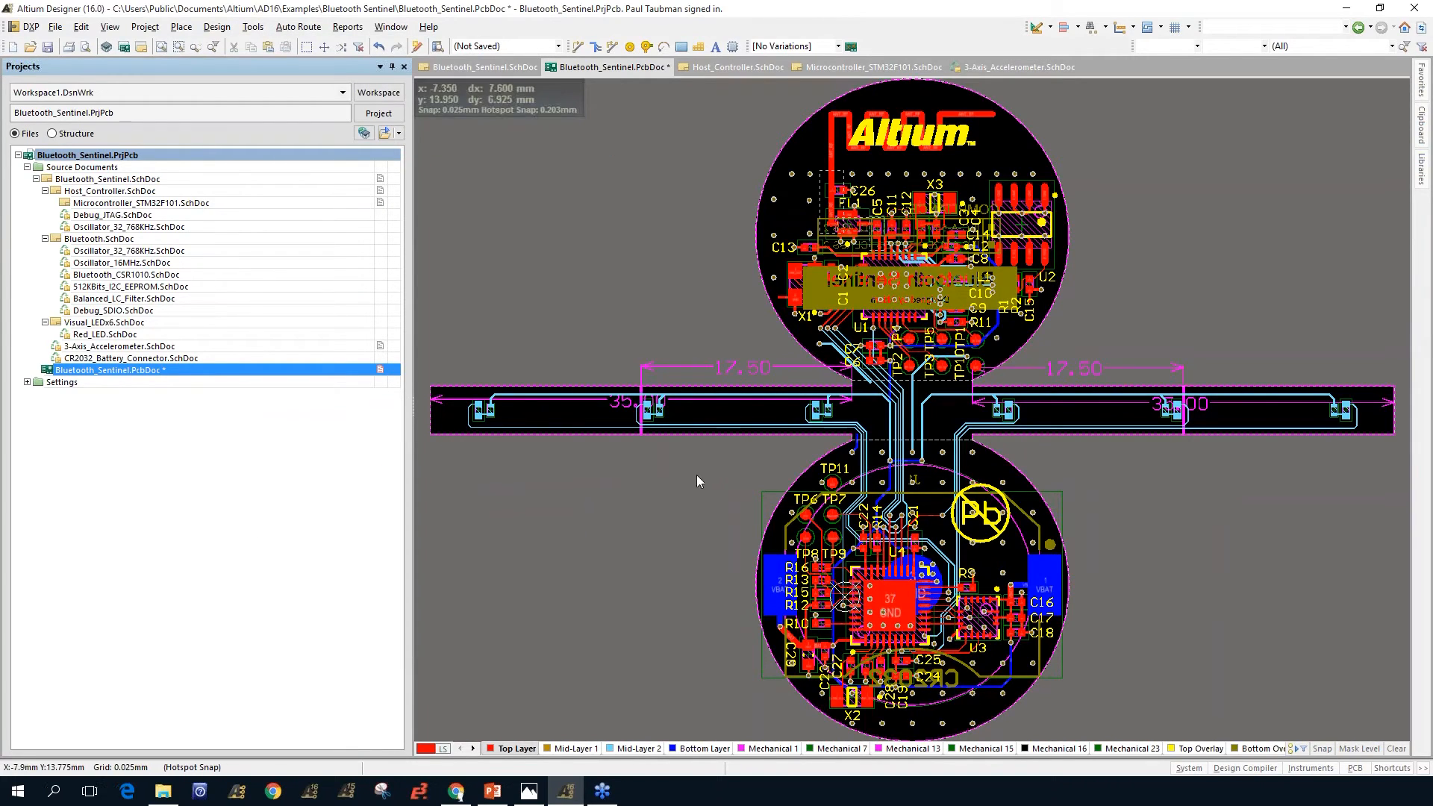
click(713, 510)
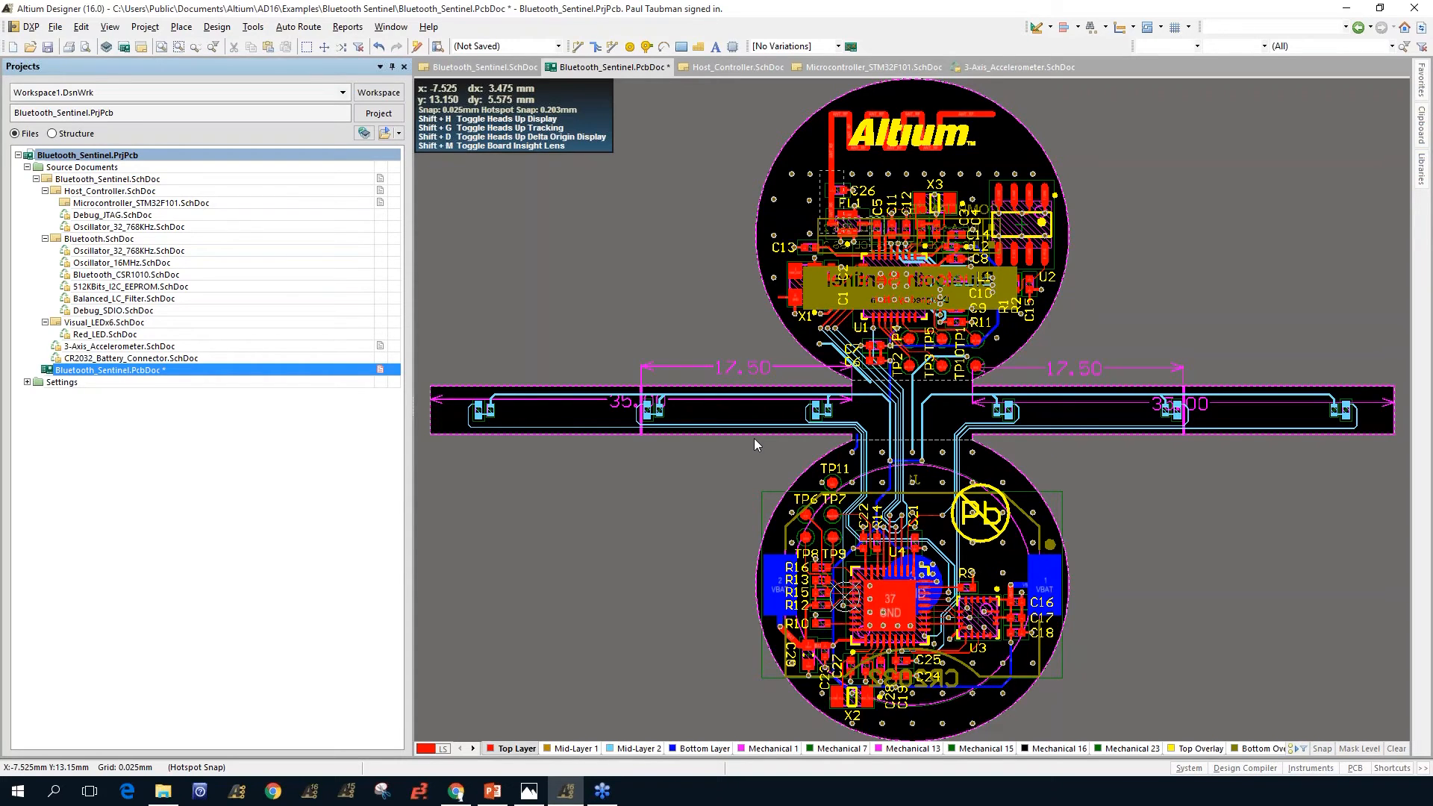
key(l)
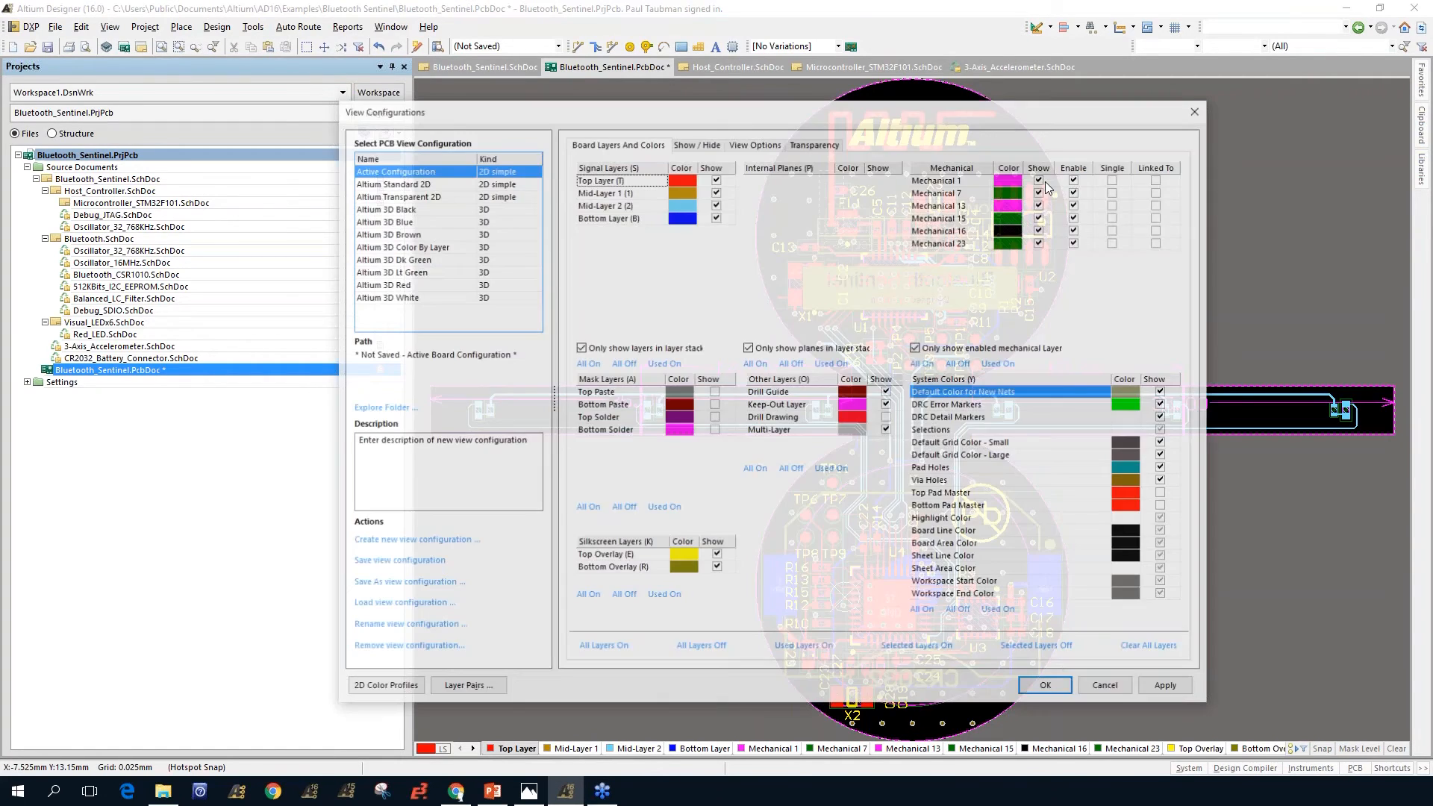
click(1107, 688)
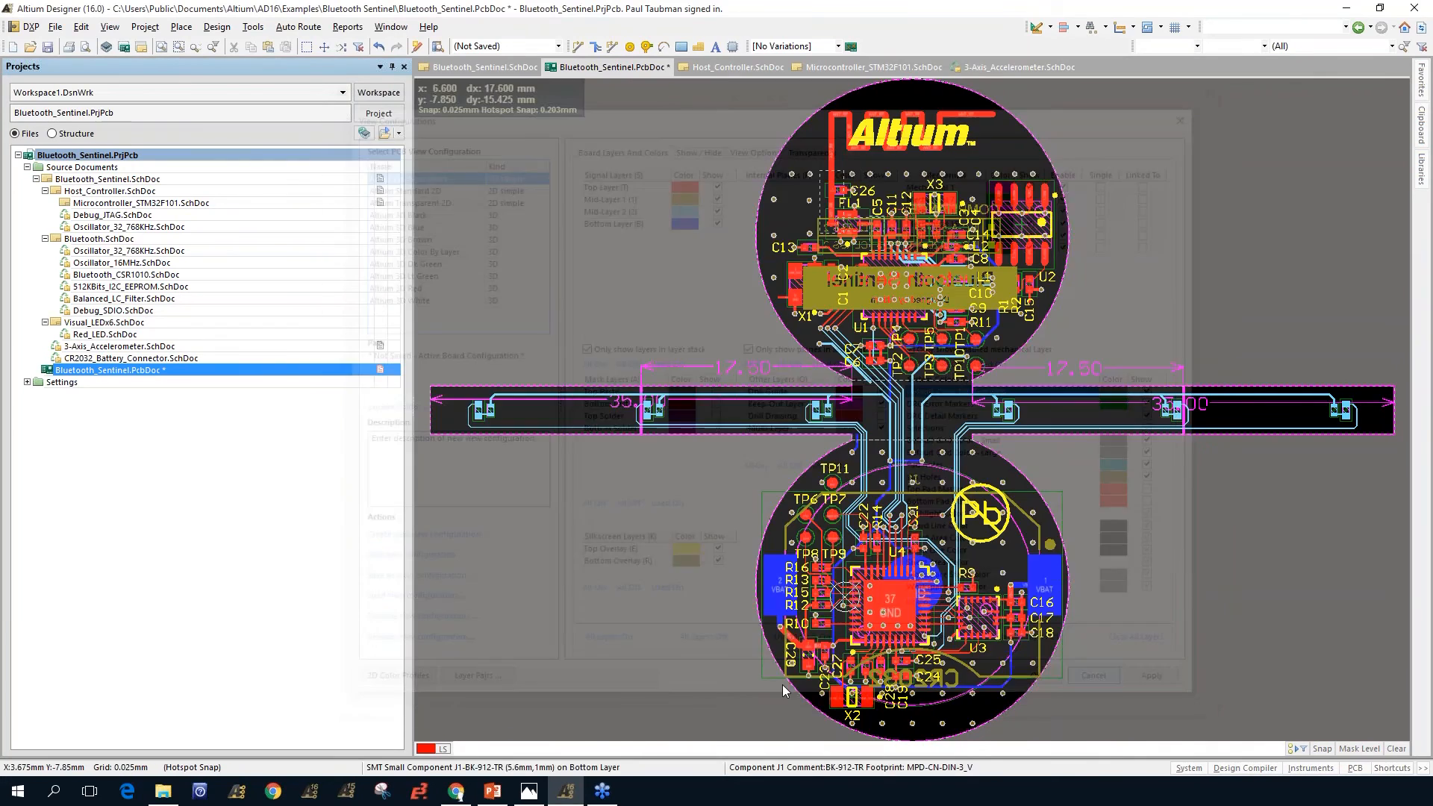
Step: Turn on single layer mode, cycle through the layers from Top Layer to Mechanical 15, and return to the all-layer display
key(shift+s)
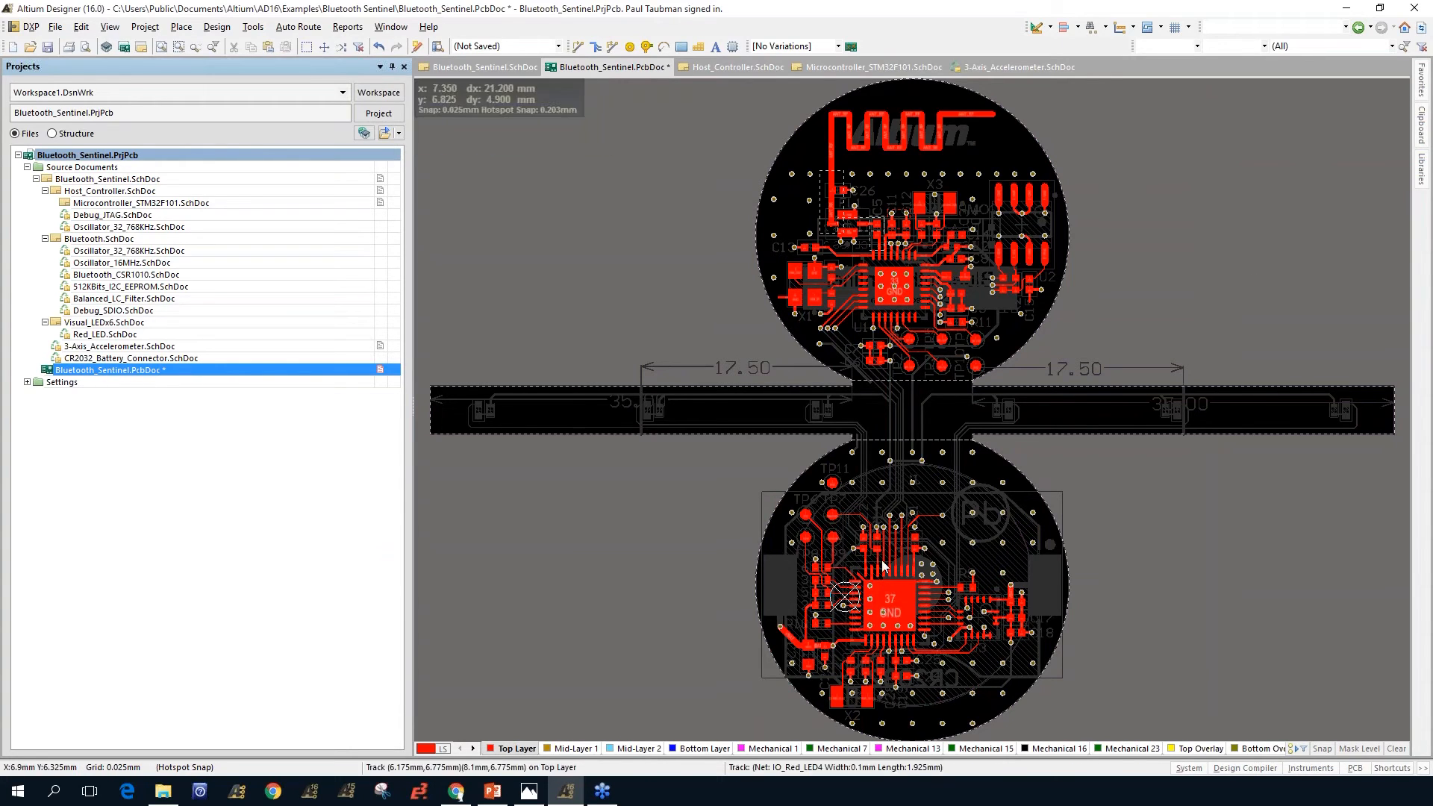
key(KP_Add)
key(KP_Add)
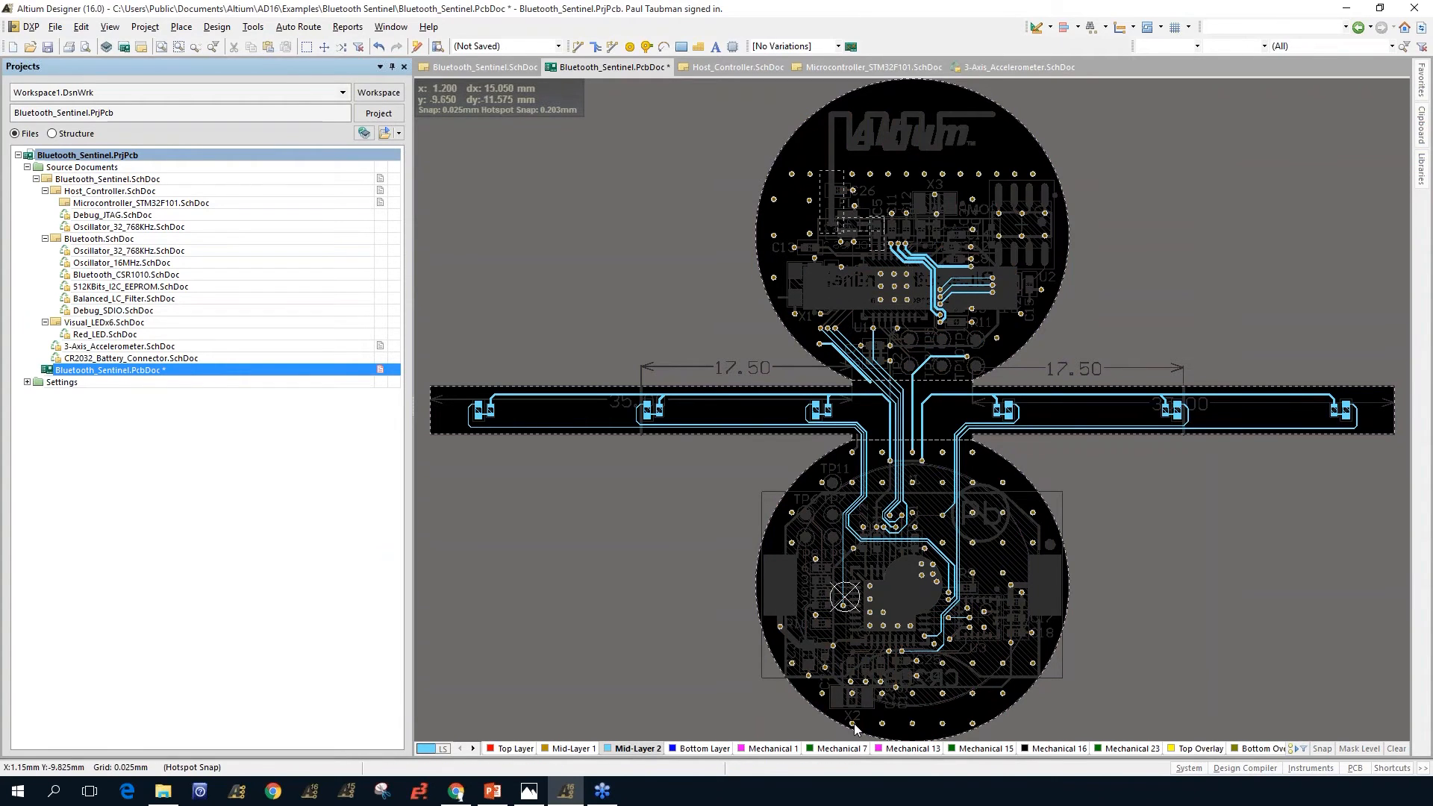
key(KP_Add)
key(KP_Add)
key(KP_Add)
key(KP_Add)
key(KP_Add)
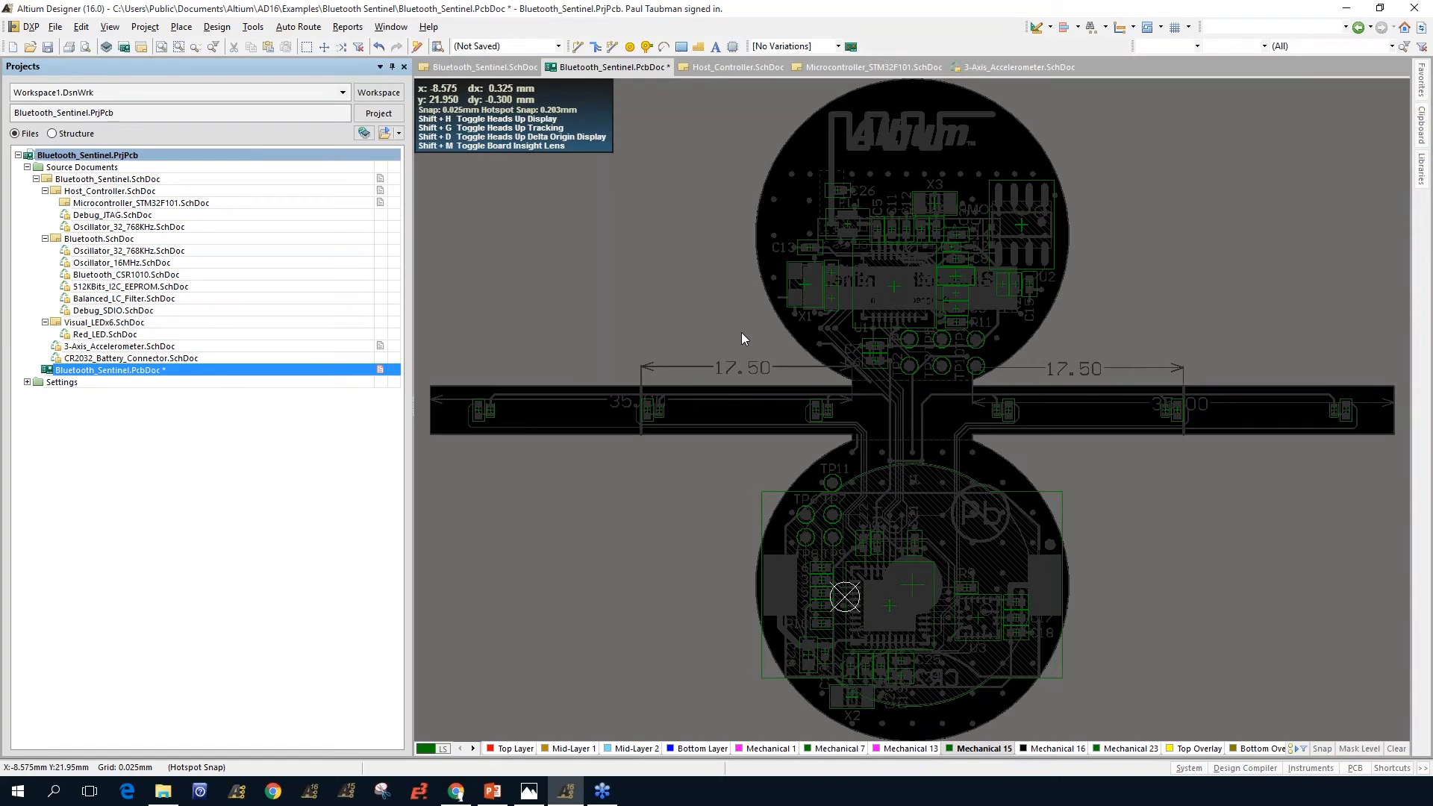
key(shift+s)
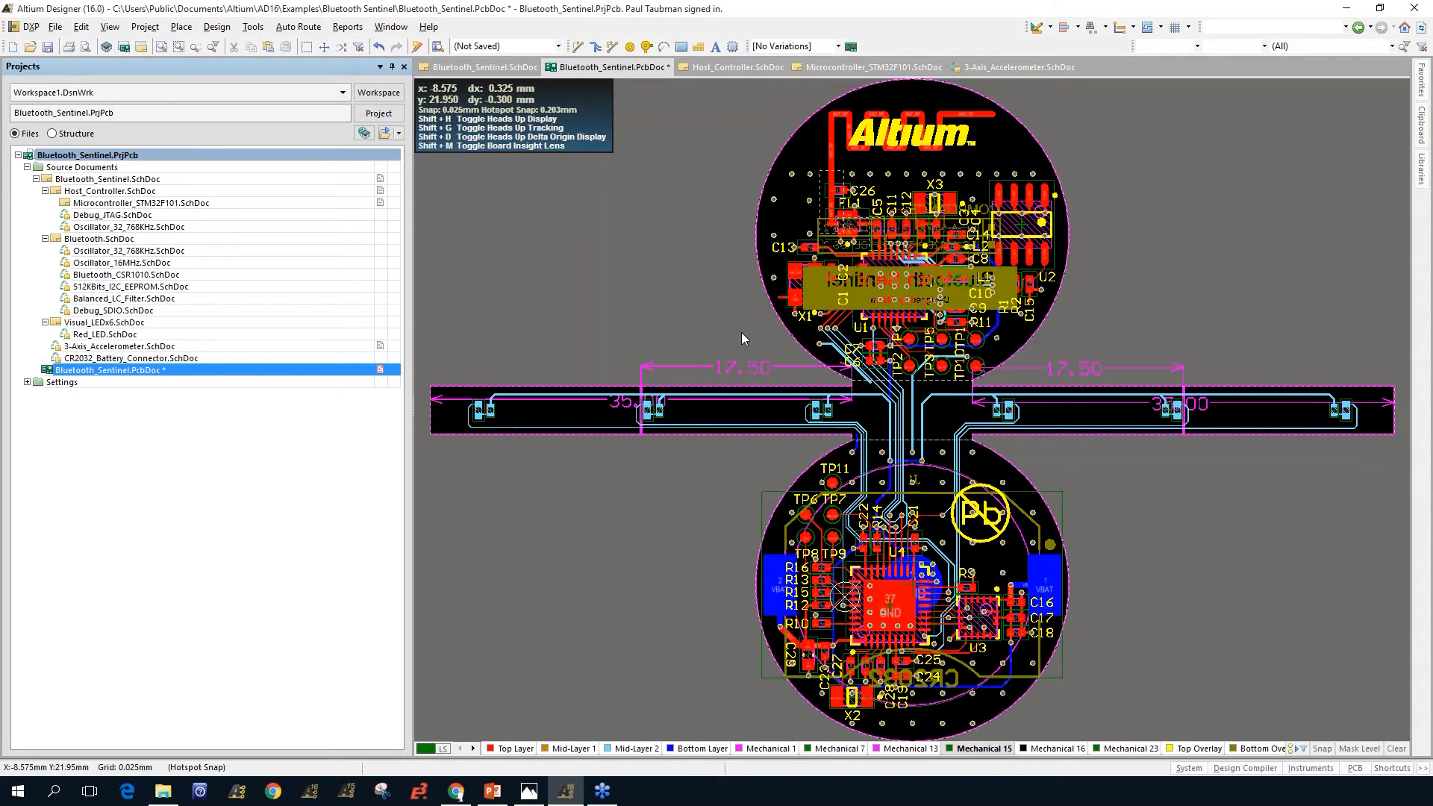
Step: Open the PCB panel and dock it as a tab together with the Projects panel
click(1354, 769)
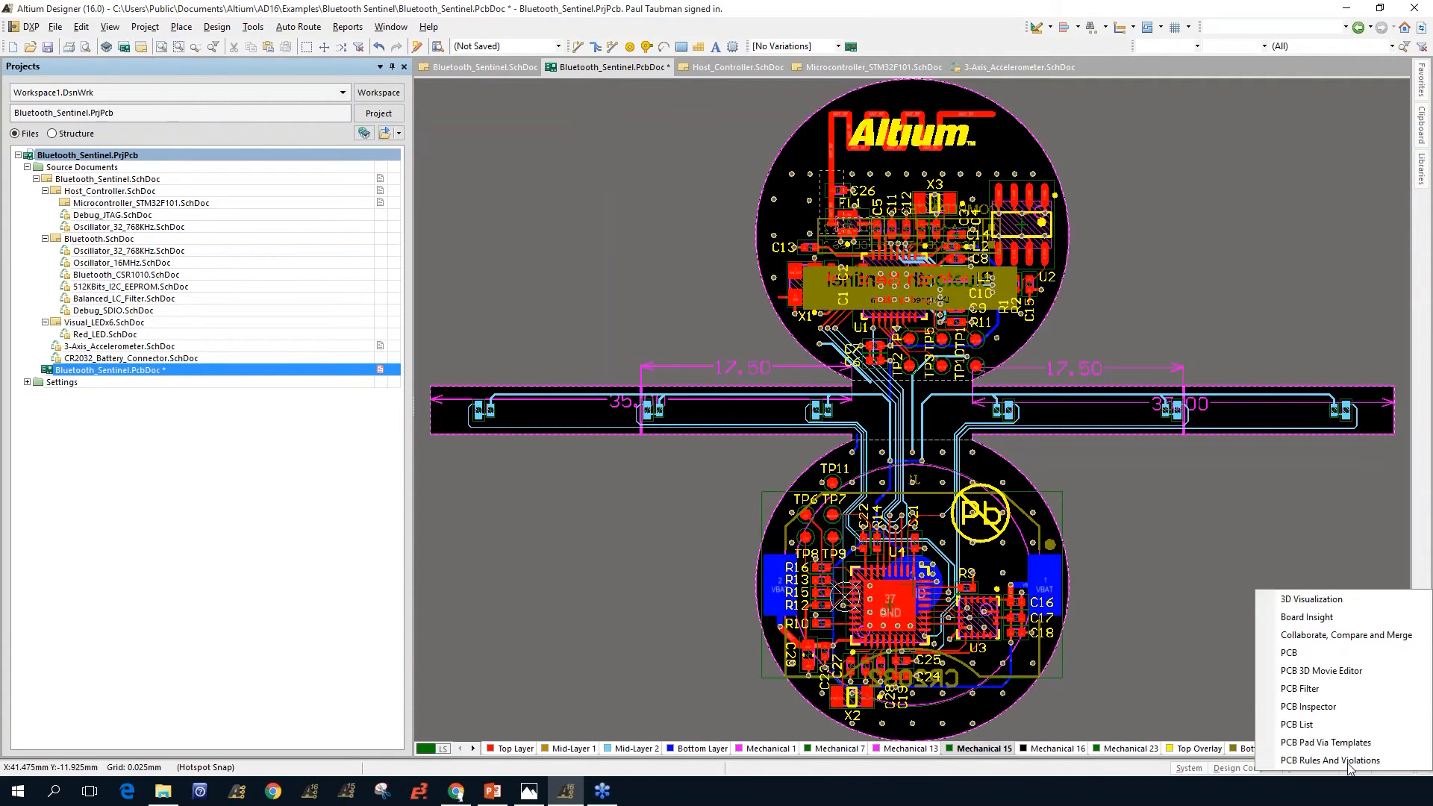
click(1310, 657)
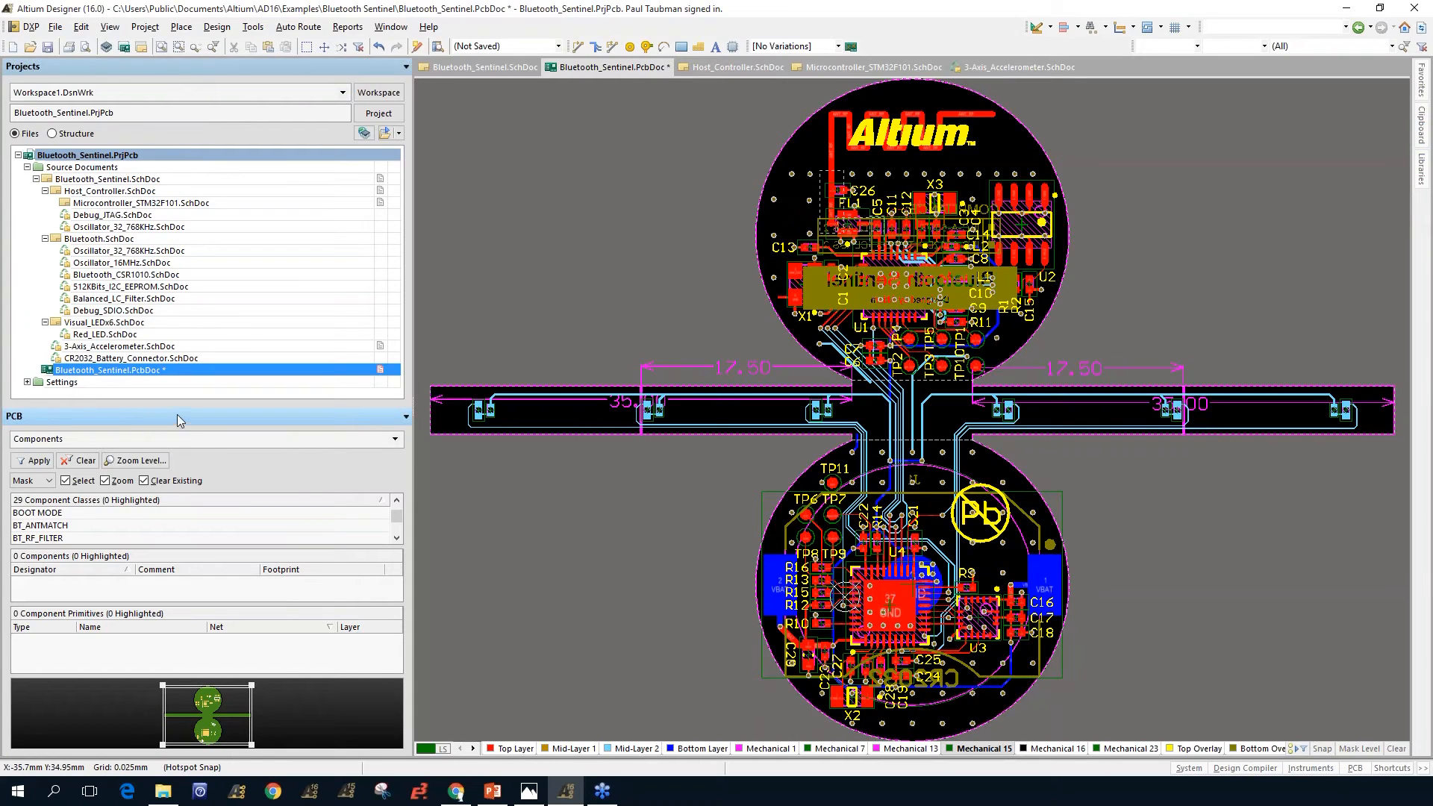
drag(177, 414, 464, 213)
drag(656, 140, 253, 115)
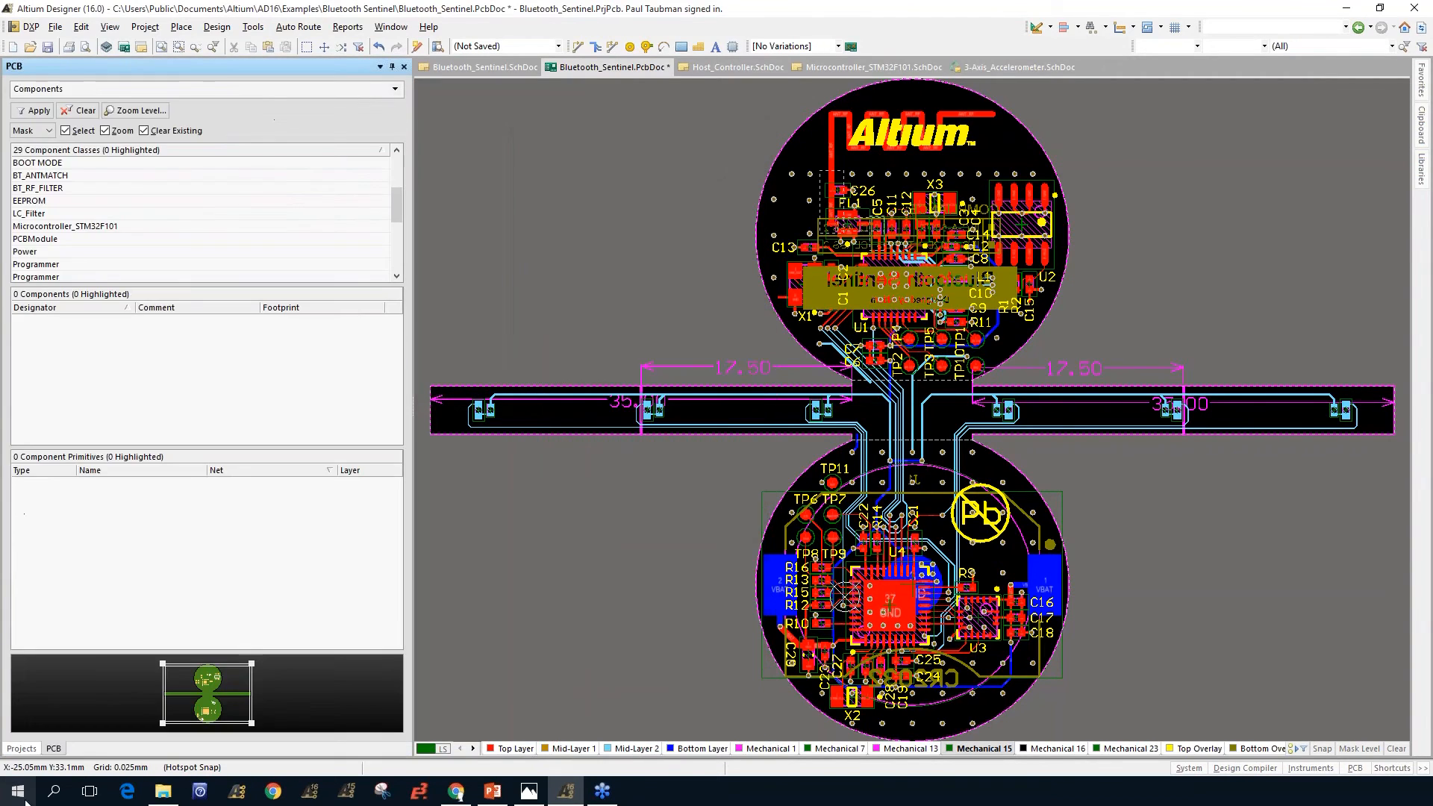
Step: Switch the PCB panel to Nets and choose the All Nets class to list the board's nets
click(21, 749)
click(54, 750)
click(395, 89)
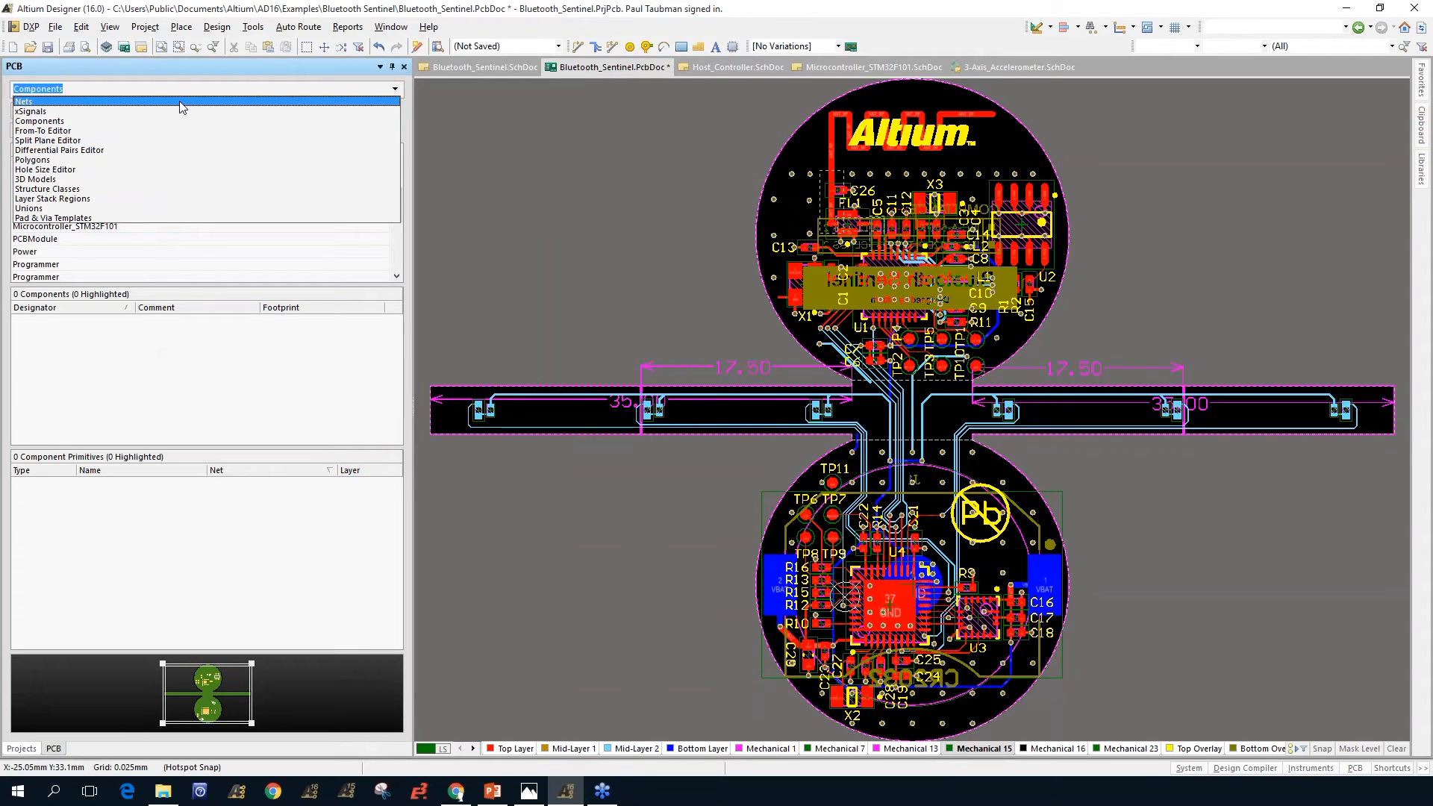
click(37, 103)
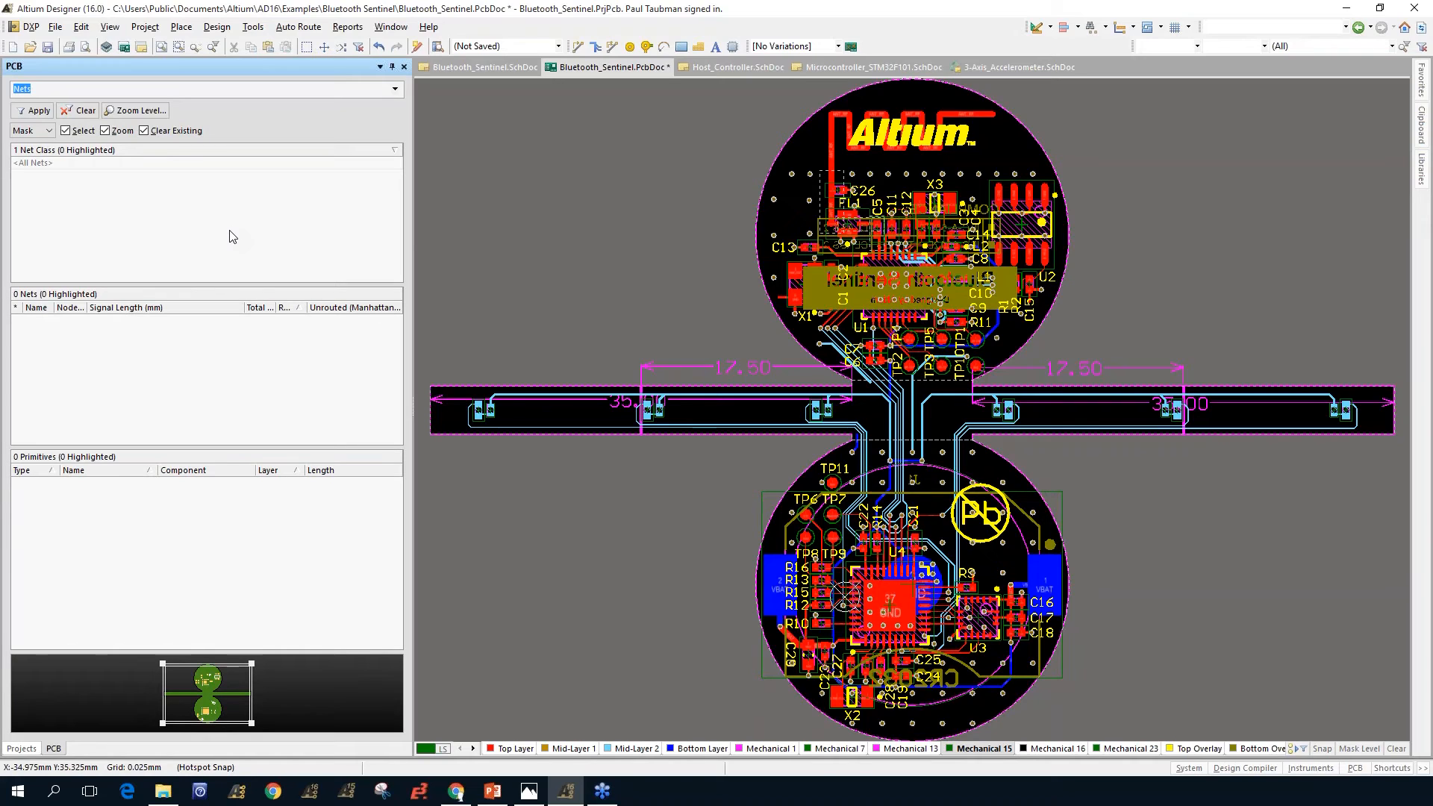
click(216, 26)
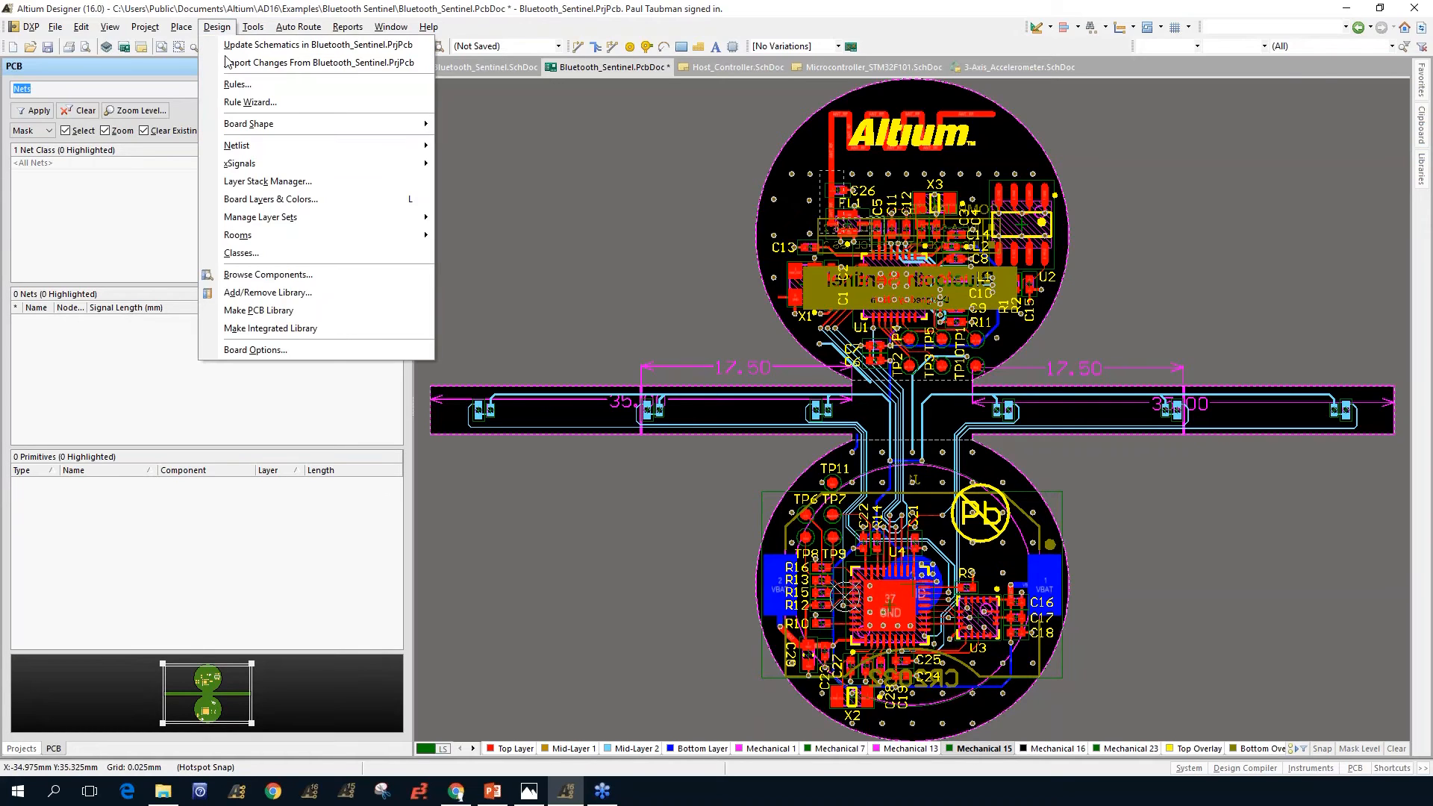
click(150, 207)
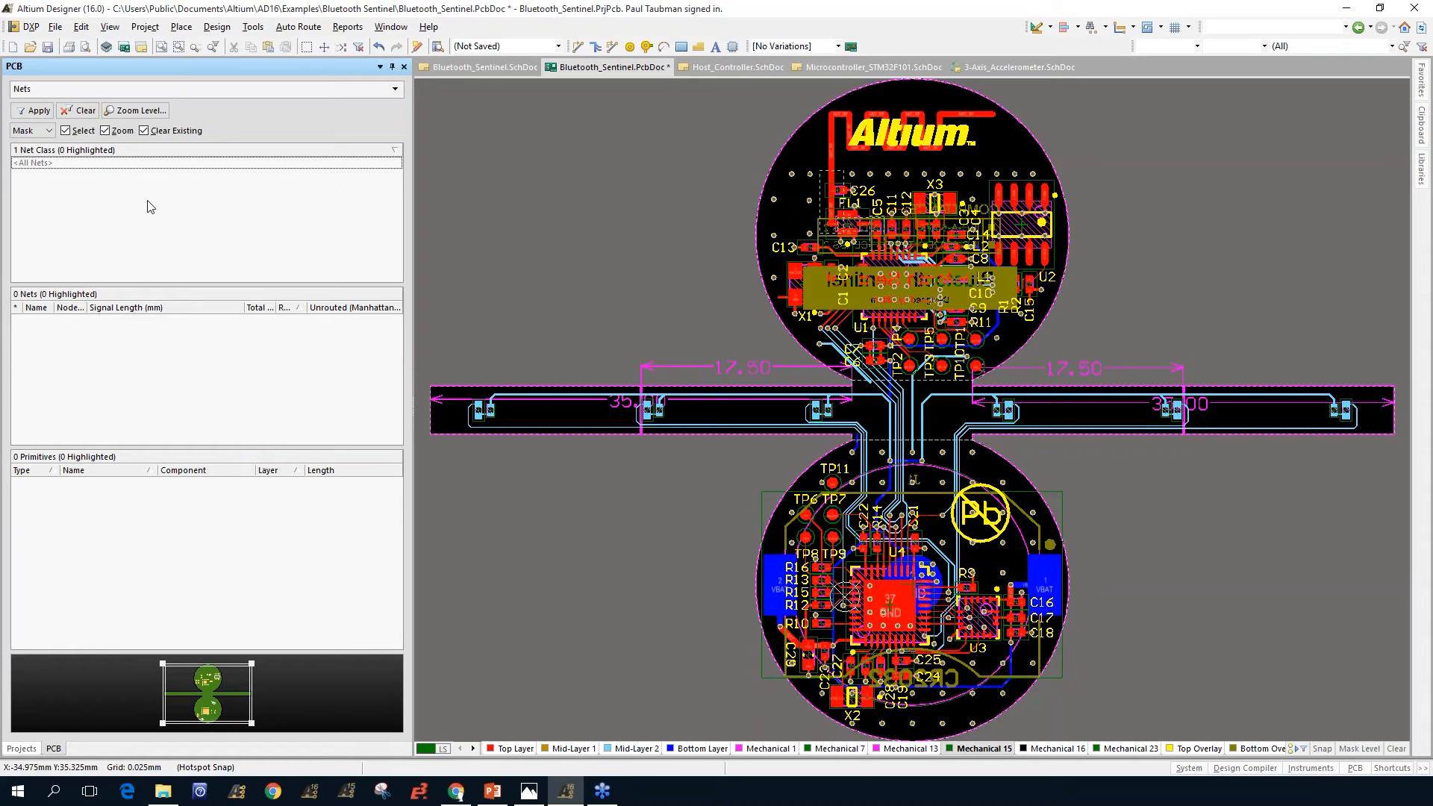
click(28, 164)
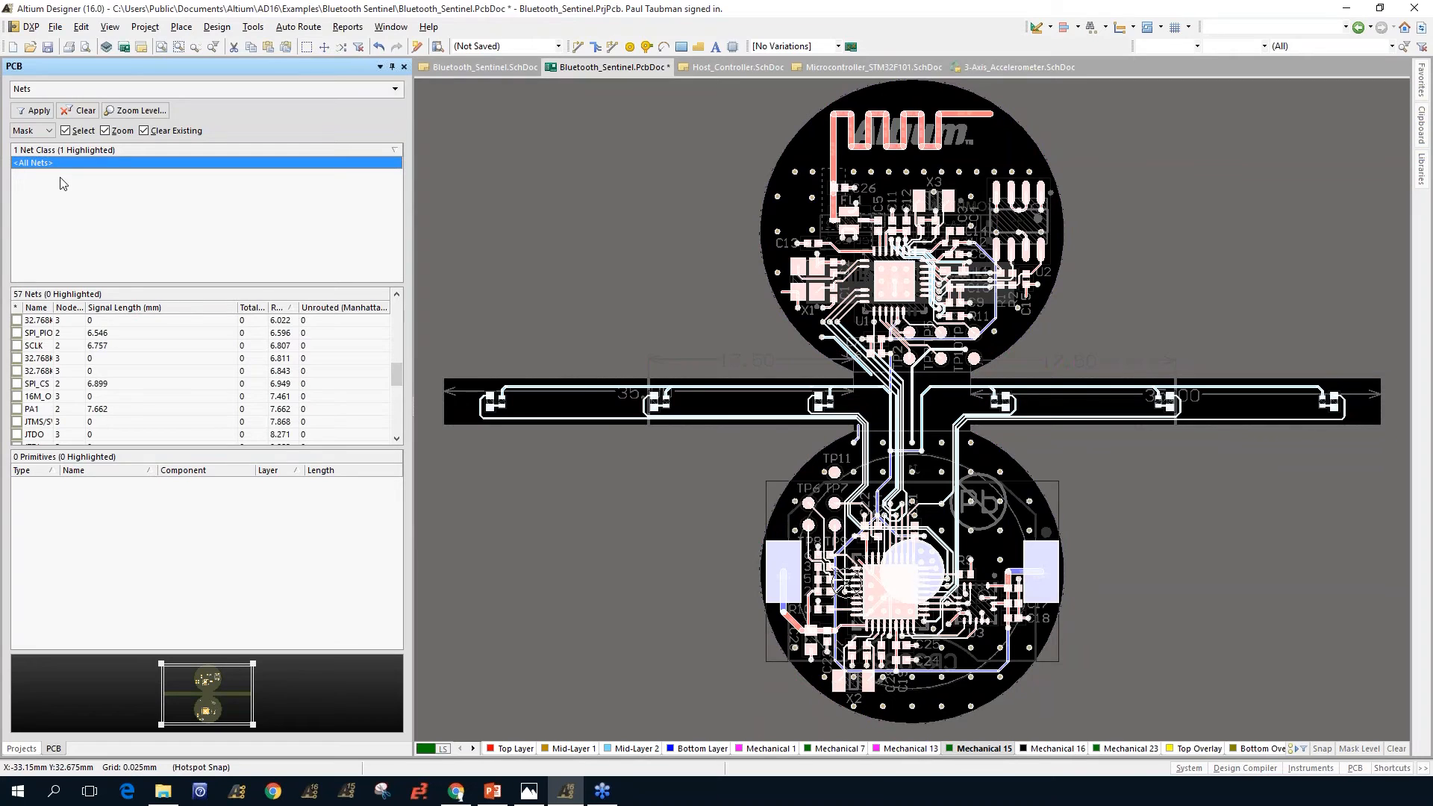
Step: Highlight the SCLK, SPI_CS and 16 MHz oscillator nets one by one on the masked board
click(123, 348)
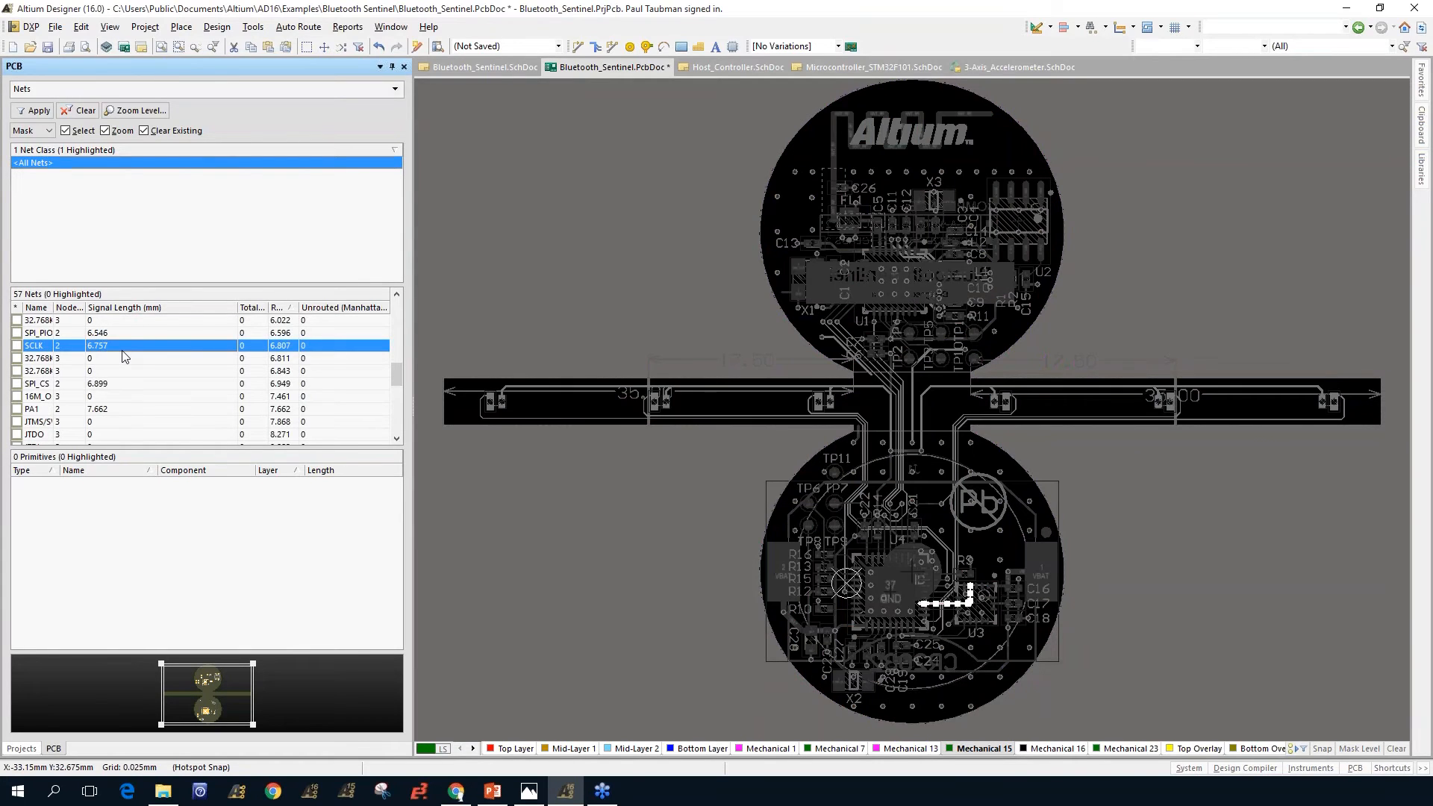
click(123, 385)
click(123, 347)
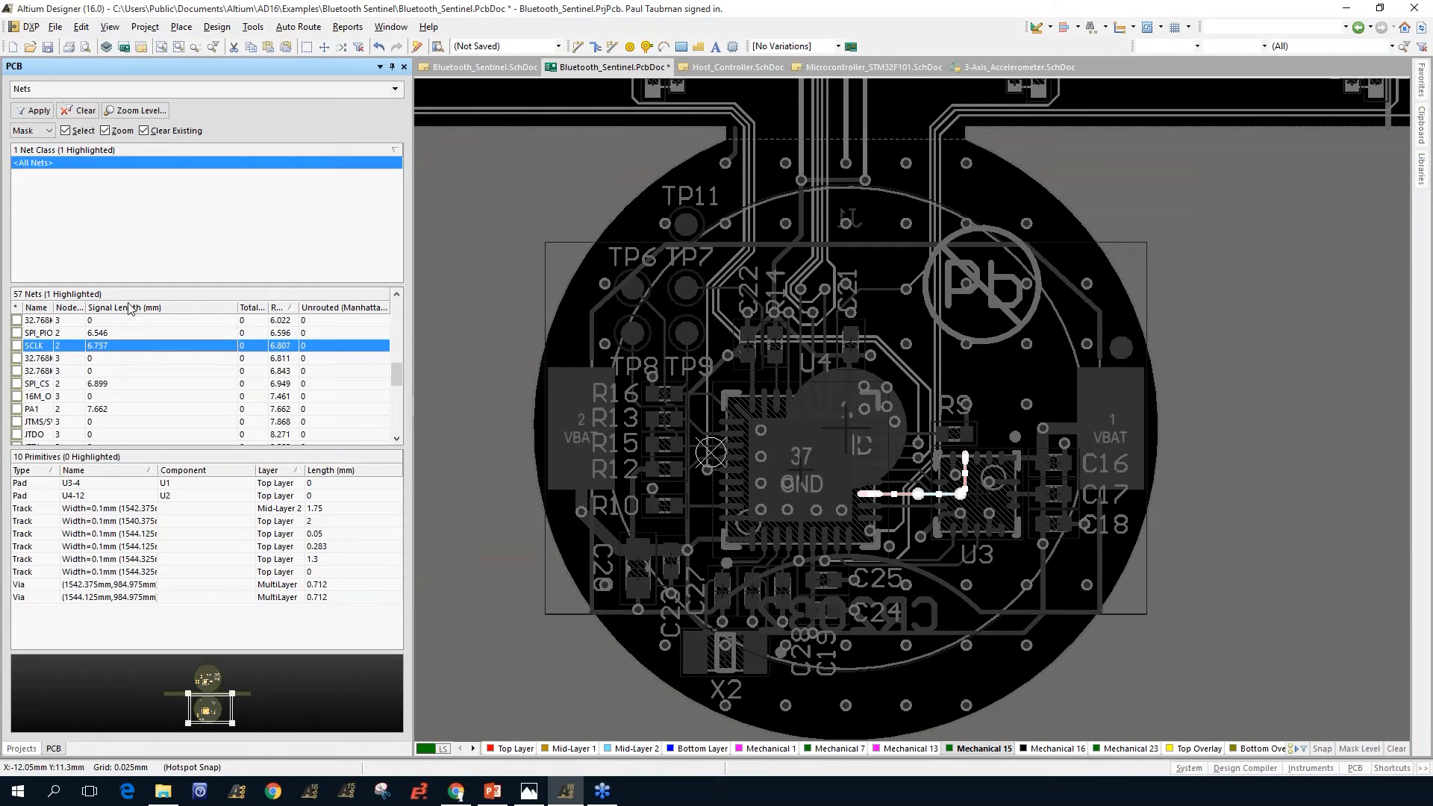
click(110, 397)
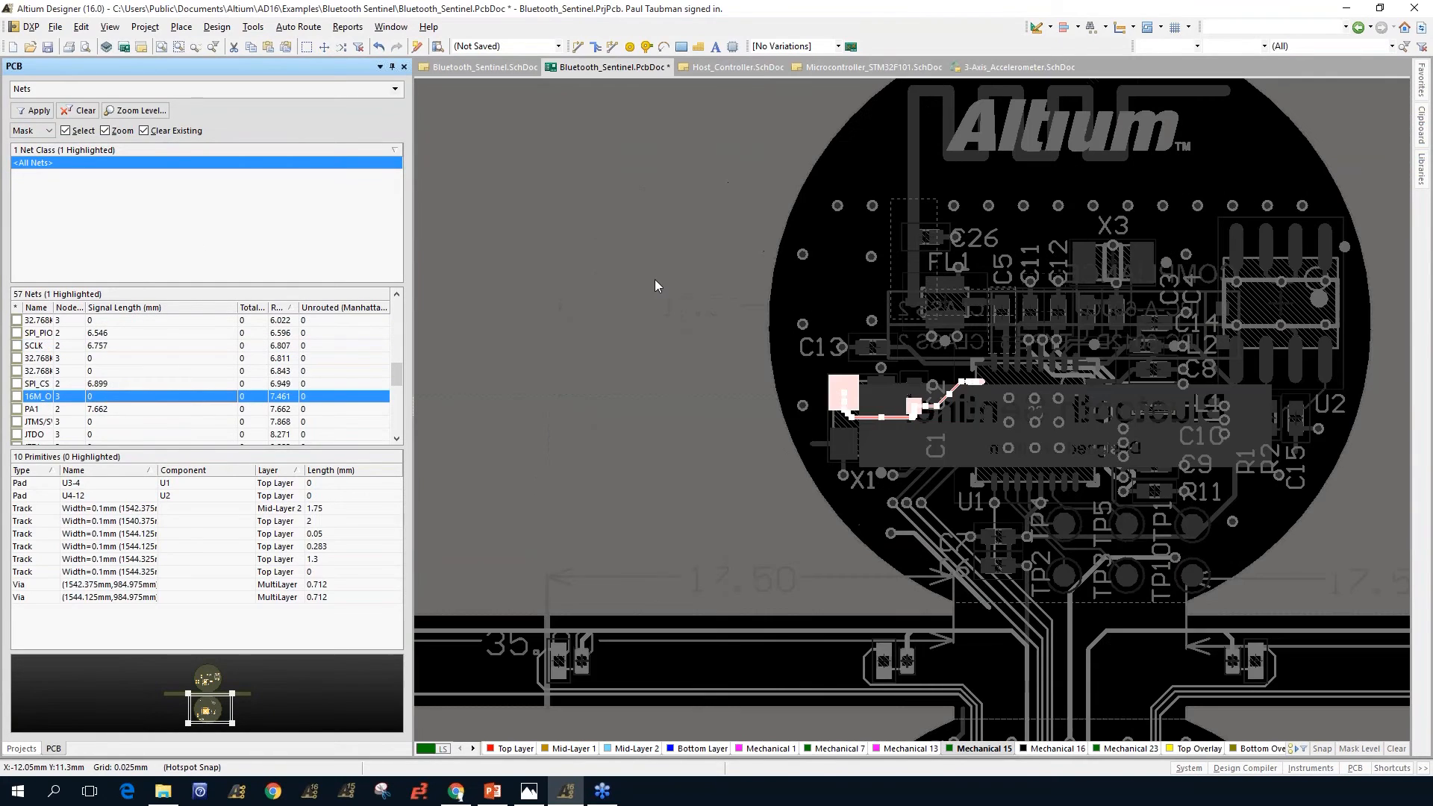
Step: Set the net highlighting mode to Normal and select the SCLK net to view it on the board
click(30, 130)
click(28, 144)
click(143, 347)
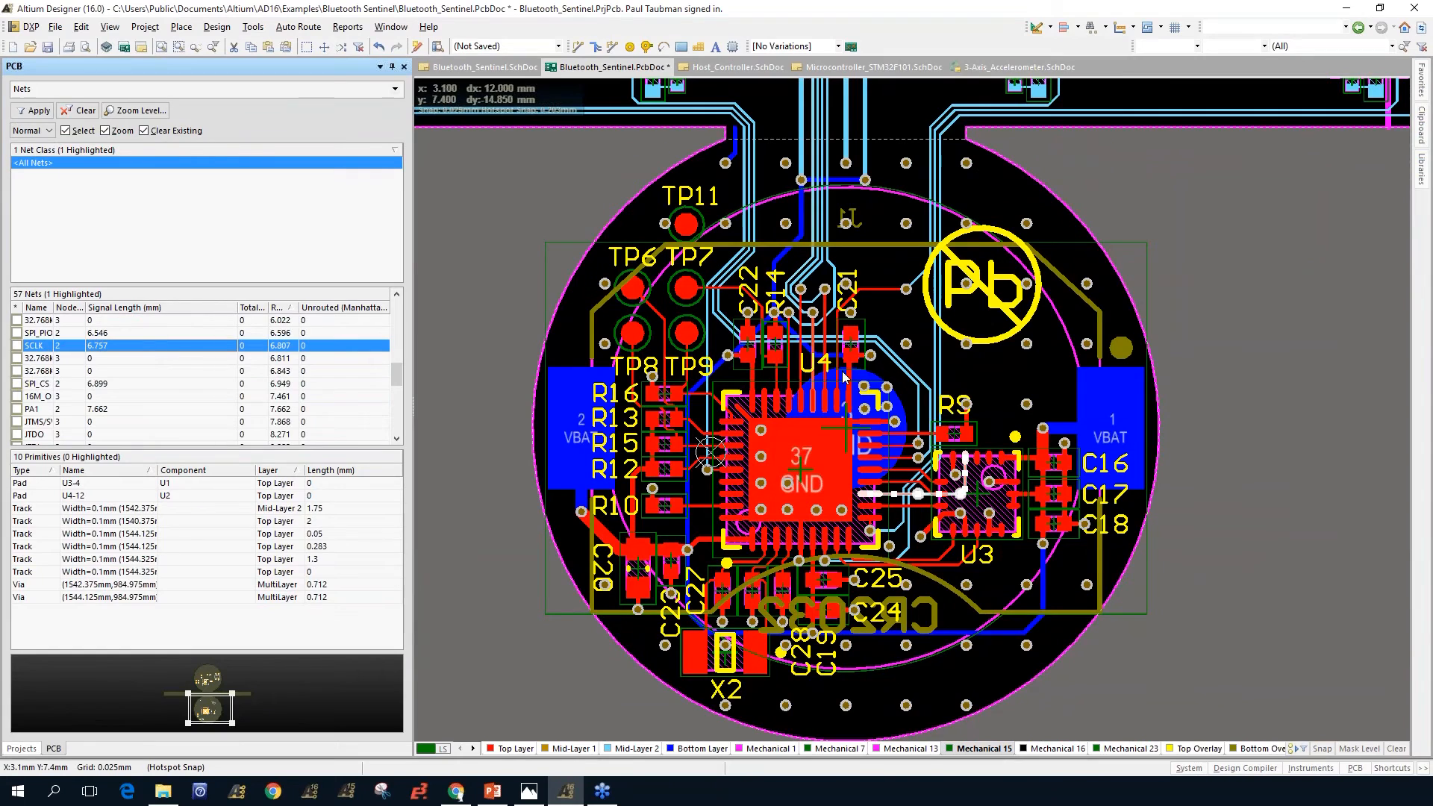
Step: Turn off Select, return the highlighting mode to Mask and highlight the SPI_CS net
click(66, 131)
click(44, 131)
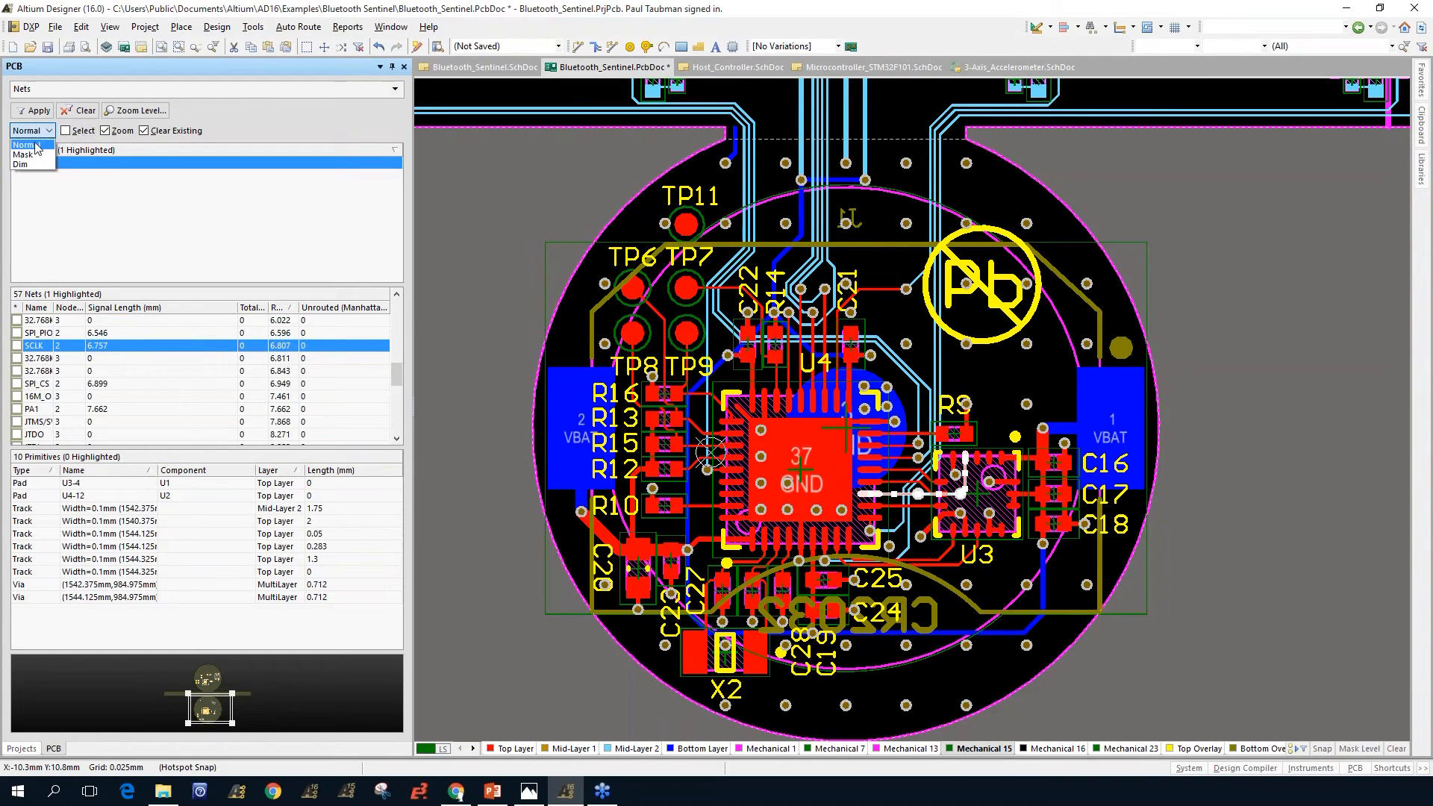
click(29, 156)
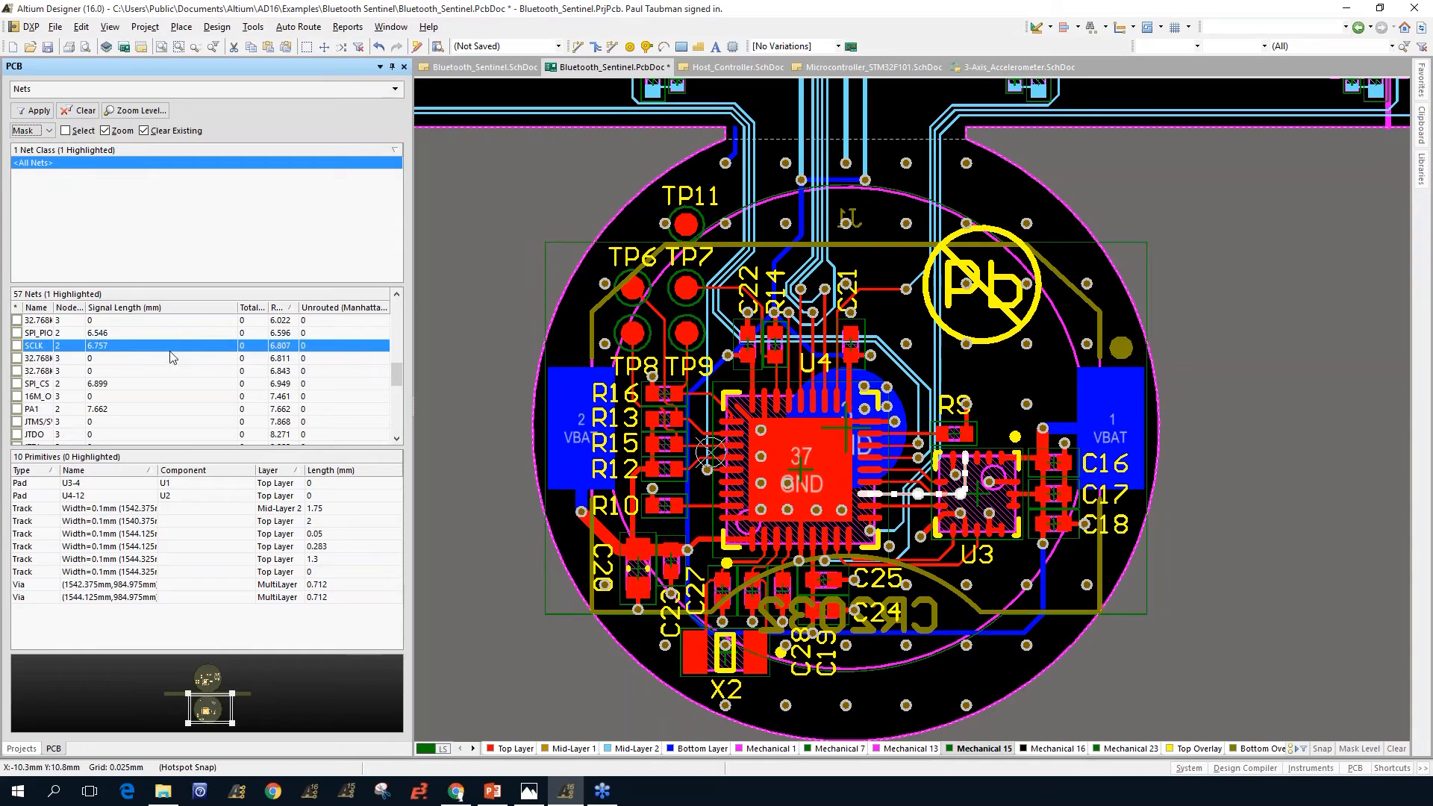
click(147, 384)
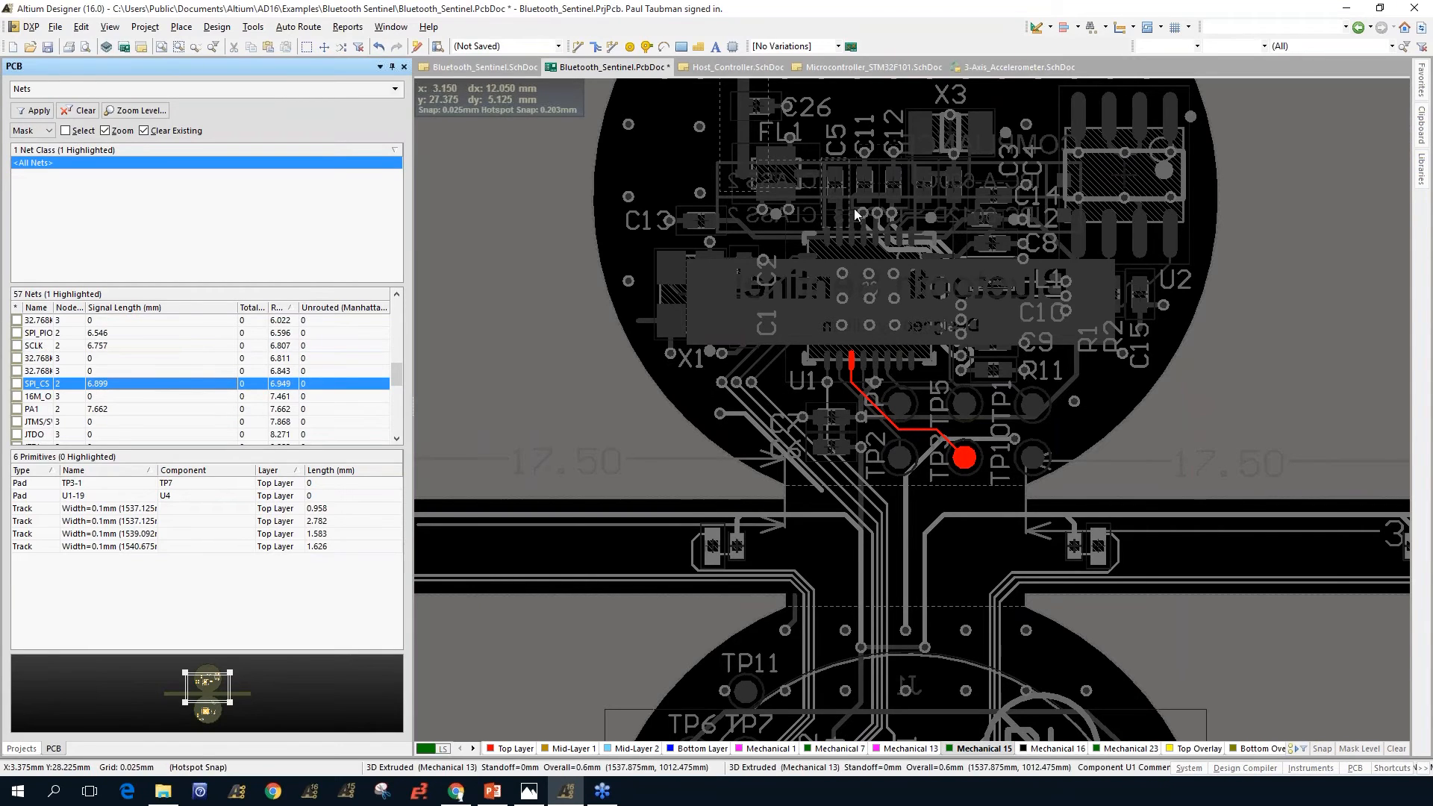
Step: Set the highlighting mode to Normal with Select off and zoom to the SCLK, PA1 and JTDO nets in turn
click(34, 131)
click(27, 145)
click(98, 347)
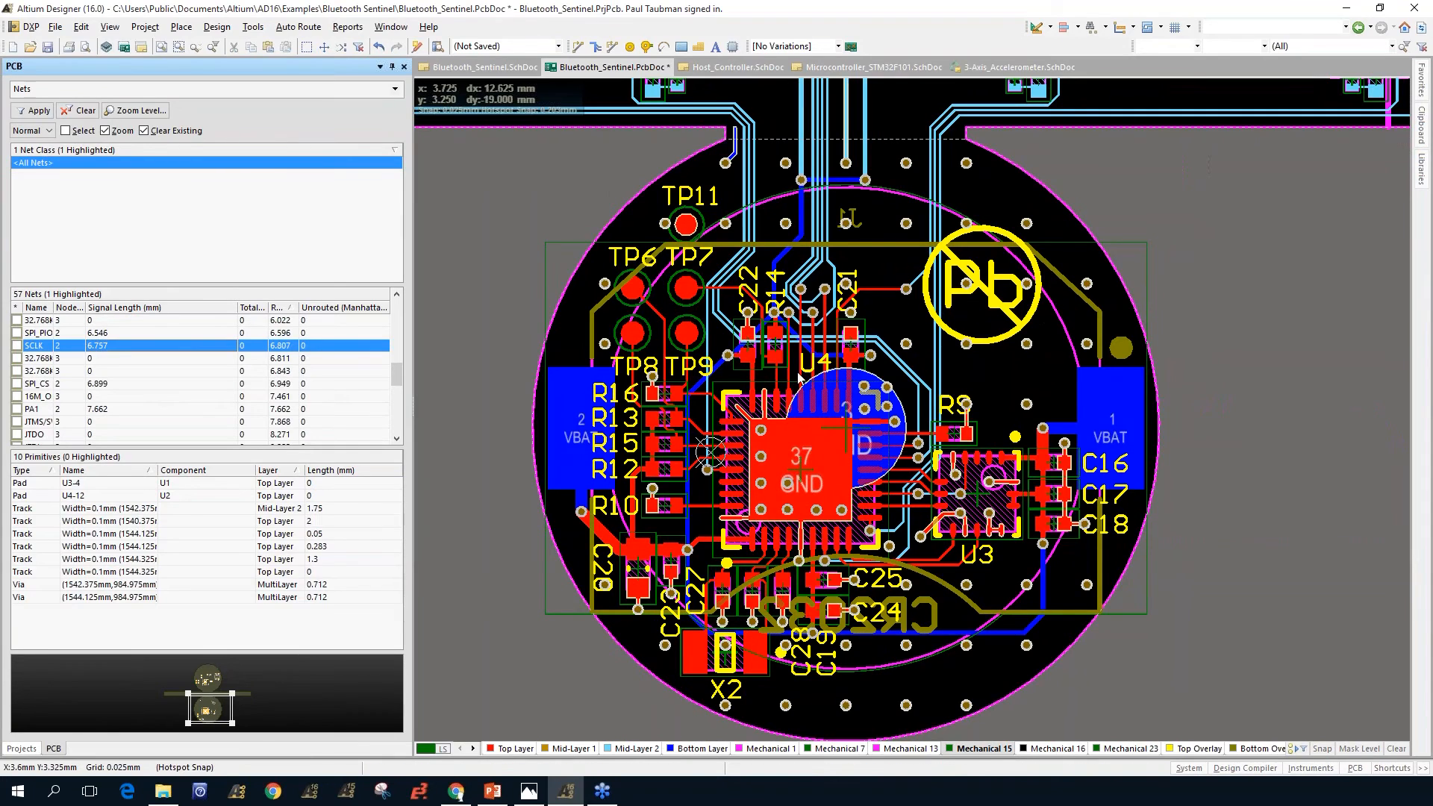
click(97, 412)
click(109, 433)
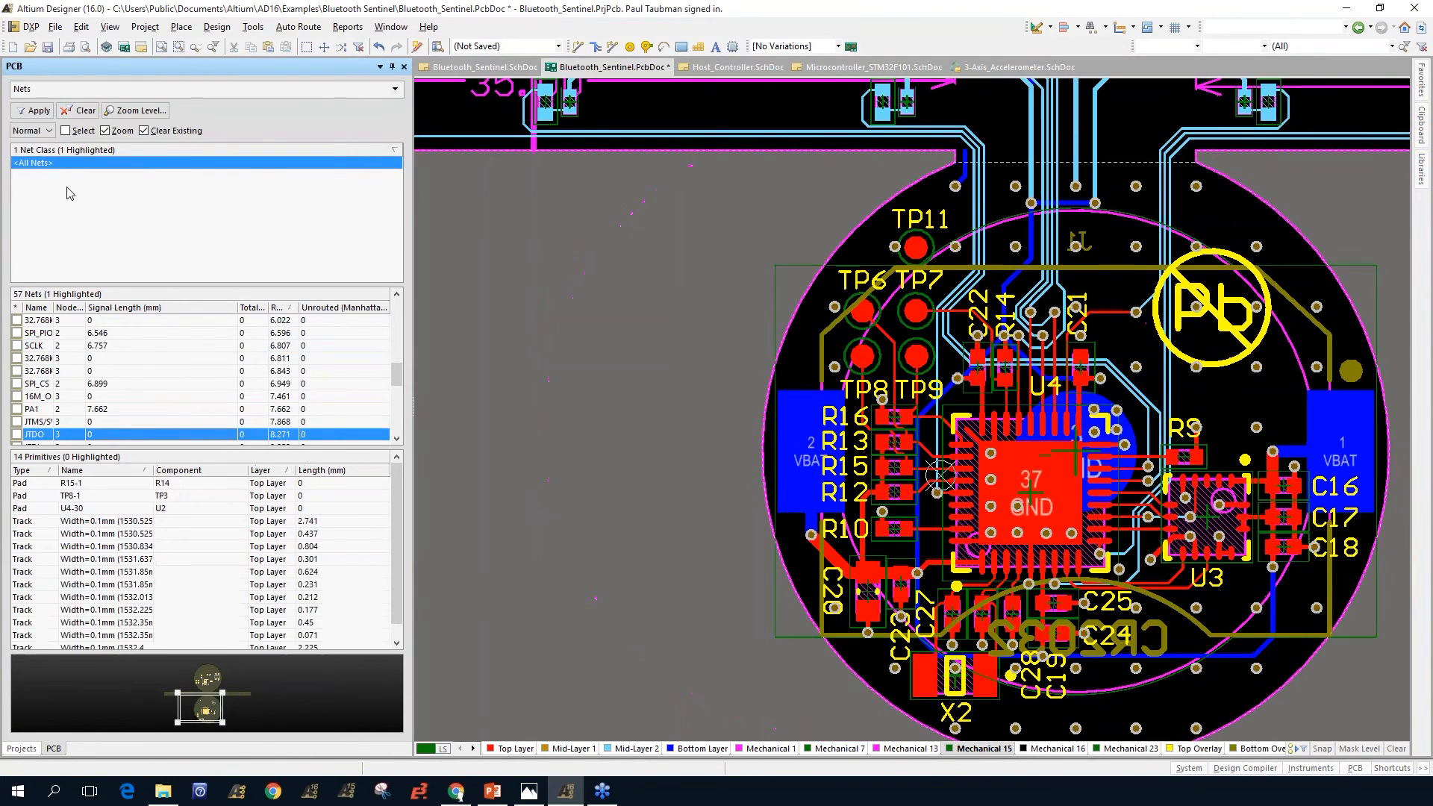
Step: Set the highlighting mode to Mask, turn on Select and turn off Clear Existing
click(32, 131)
click(31, 157)
click(66, 130)
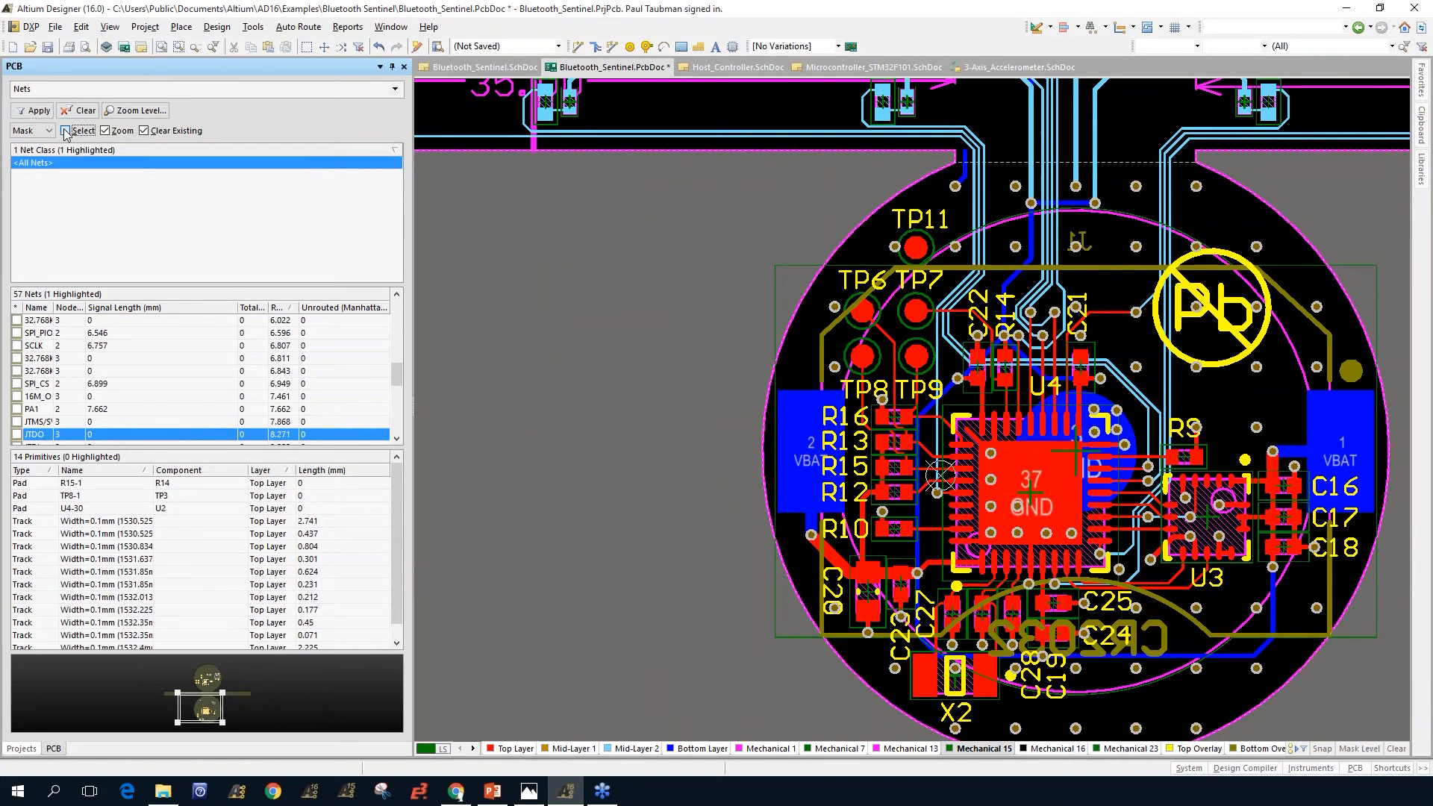
click(144, 130)
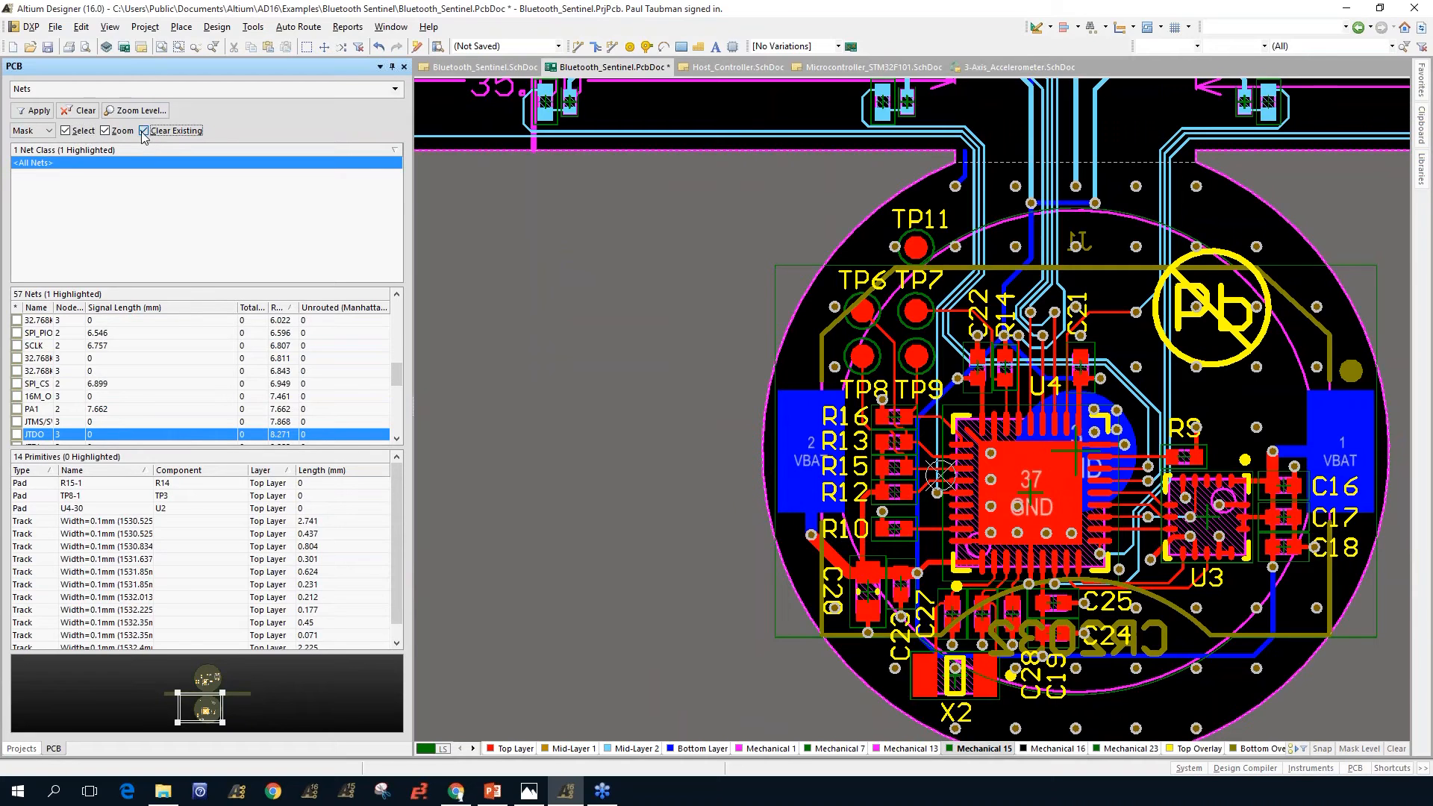
Step: Highlight several nets cumulatively on the board, including SPI_PIO, a 32.768 kHz oscillator net and SCLK
click(100, 335)
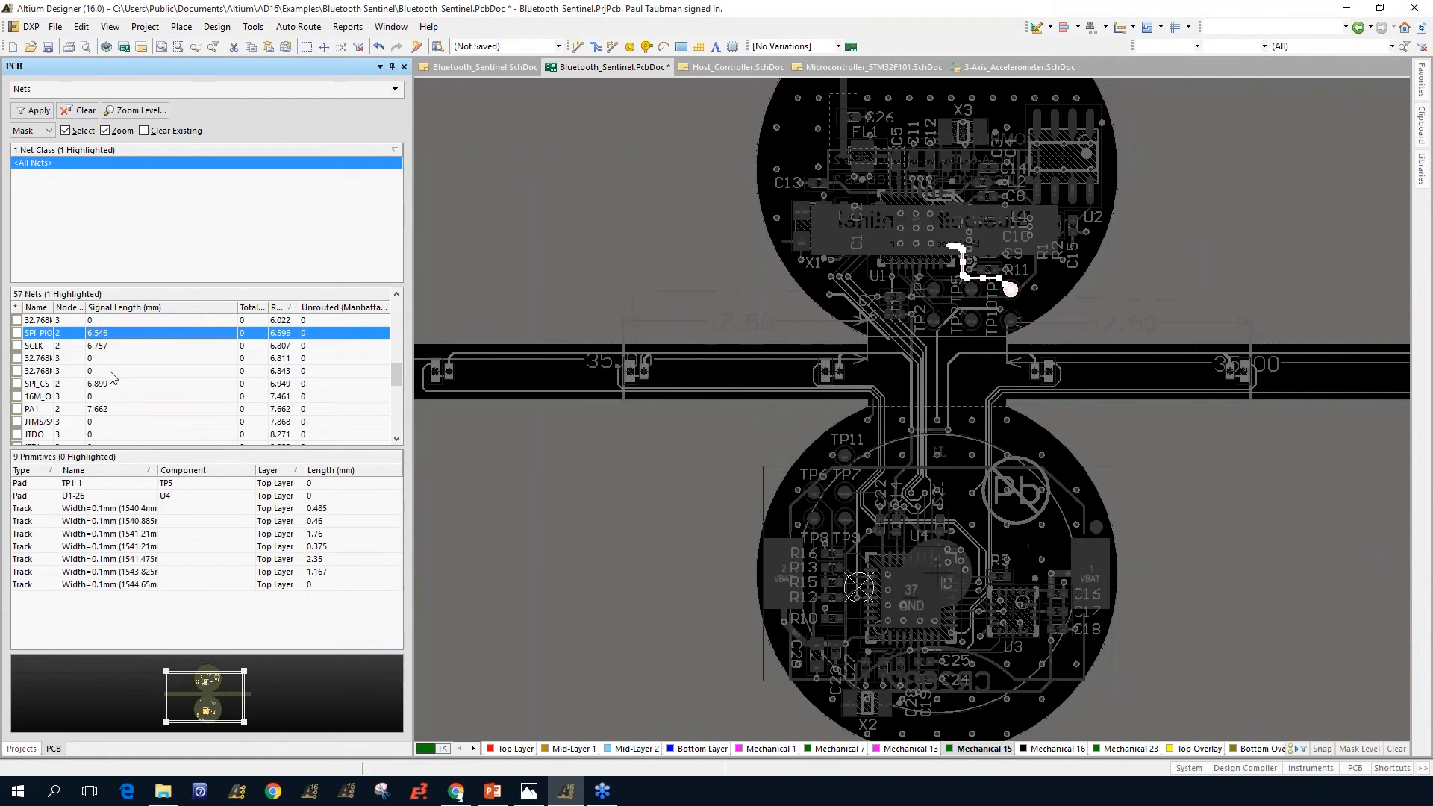
click(97, 383)
click(97, 371)
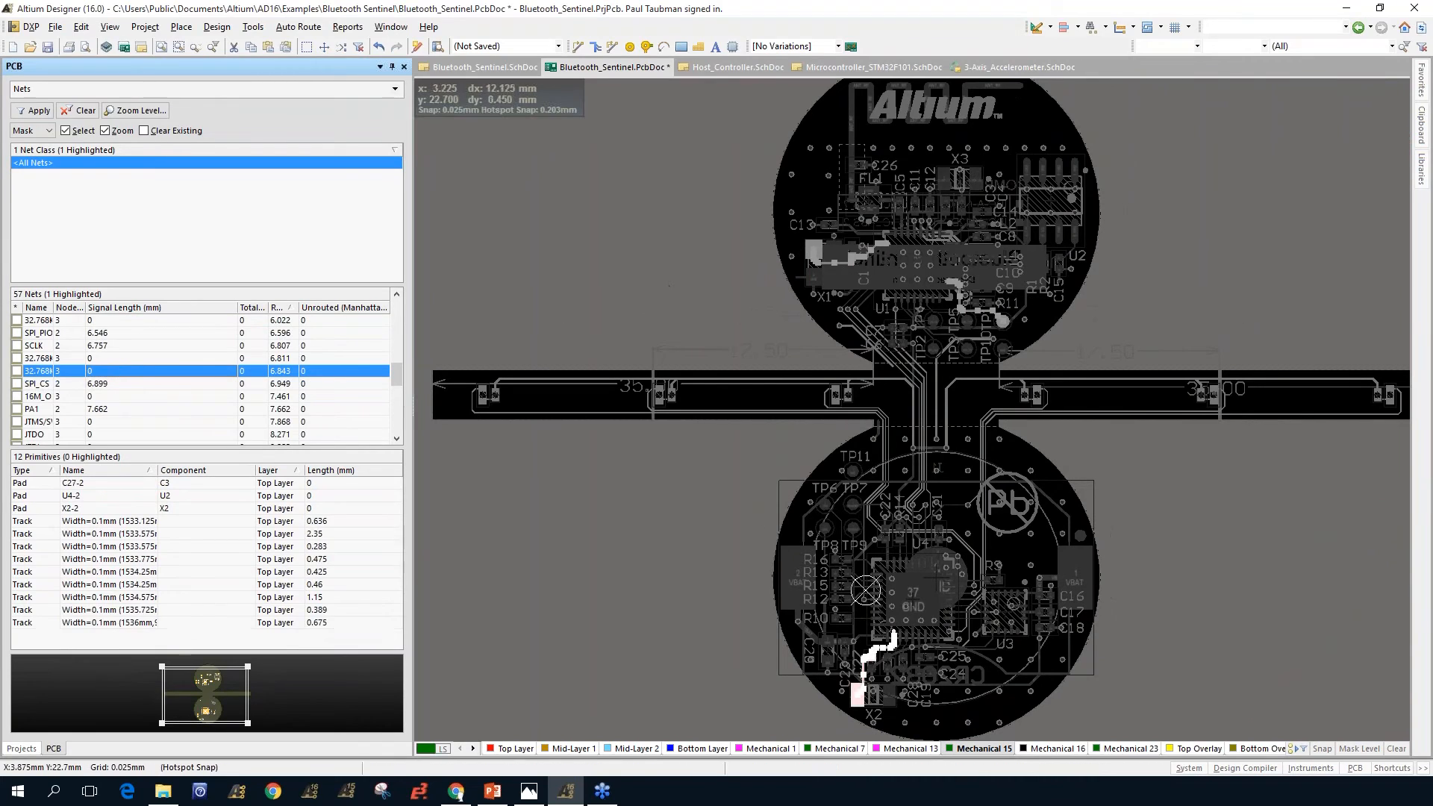
click(135, 347)
click(134, 333)
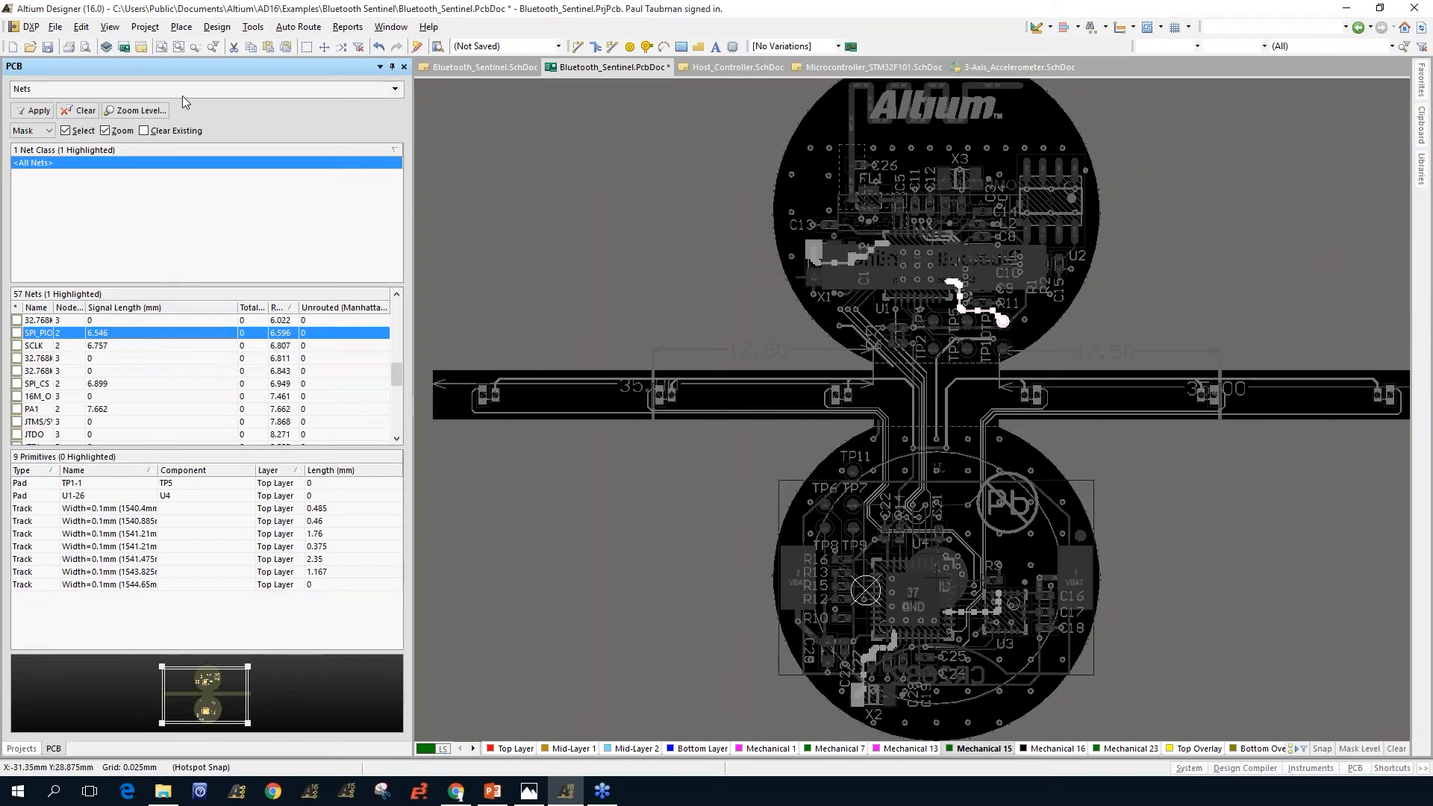
Step: Show the From-To Editor in the PCB panel and switch the panel to Components
click(398, 91)
click(373, 118)
click(393, 89)
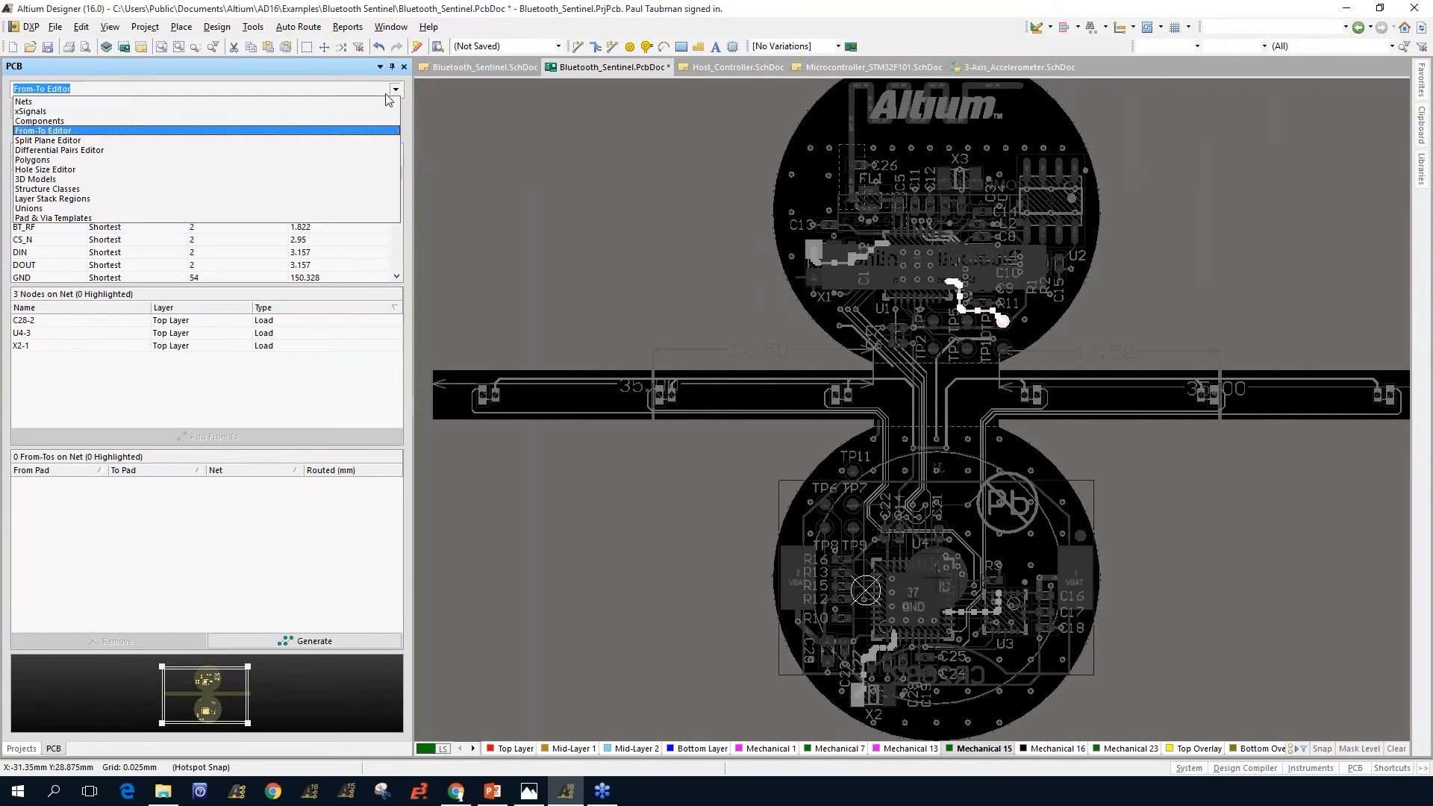
click(67, 123)
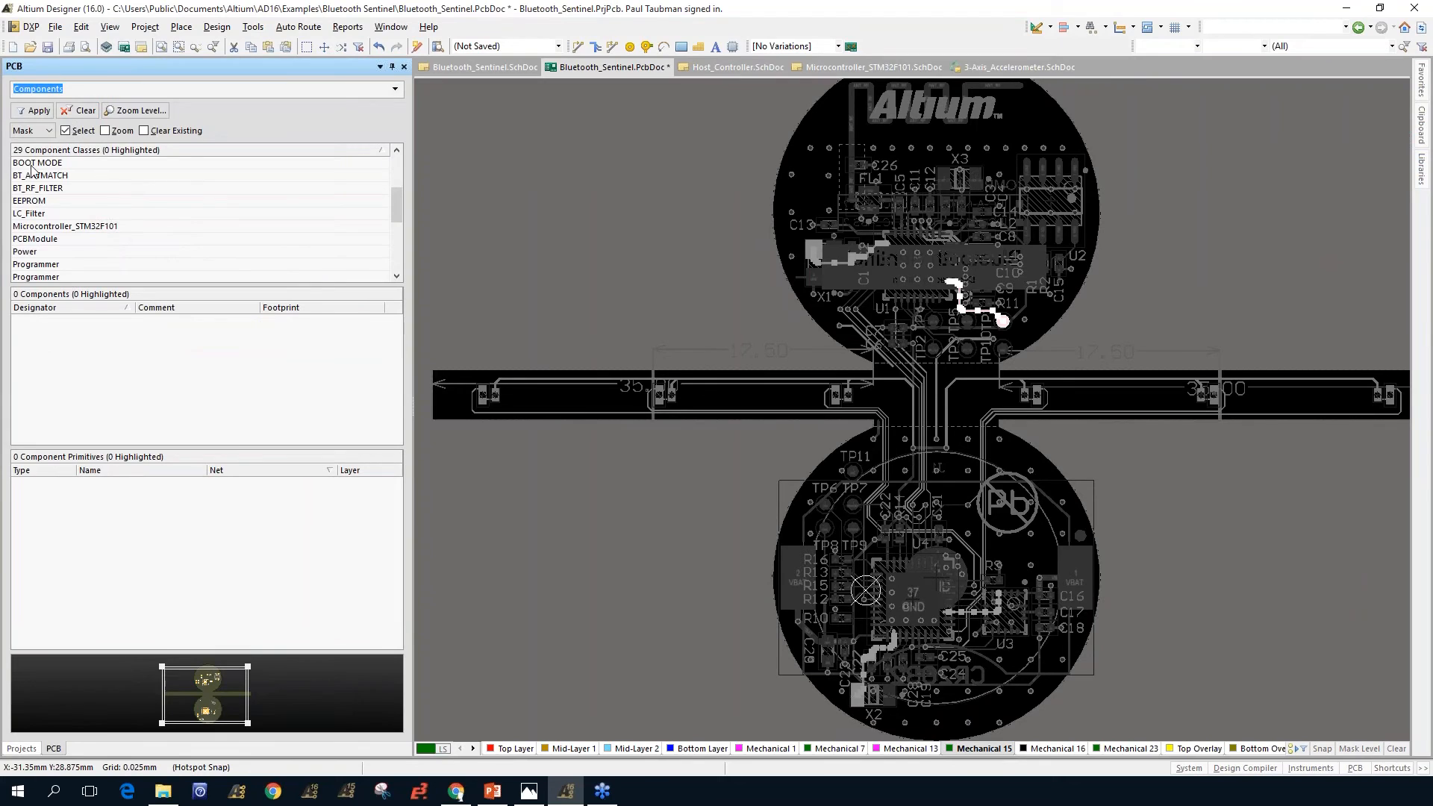
Step: Highlight the EEPROM, PCBModule, BT_RF_FILTER, Power and Microcontroller_STM32F101 component classes in turn
click(84, 201)
click(85, 237)
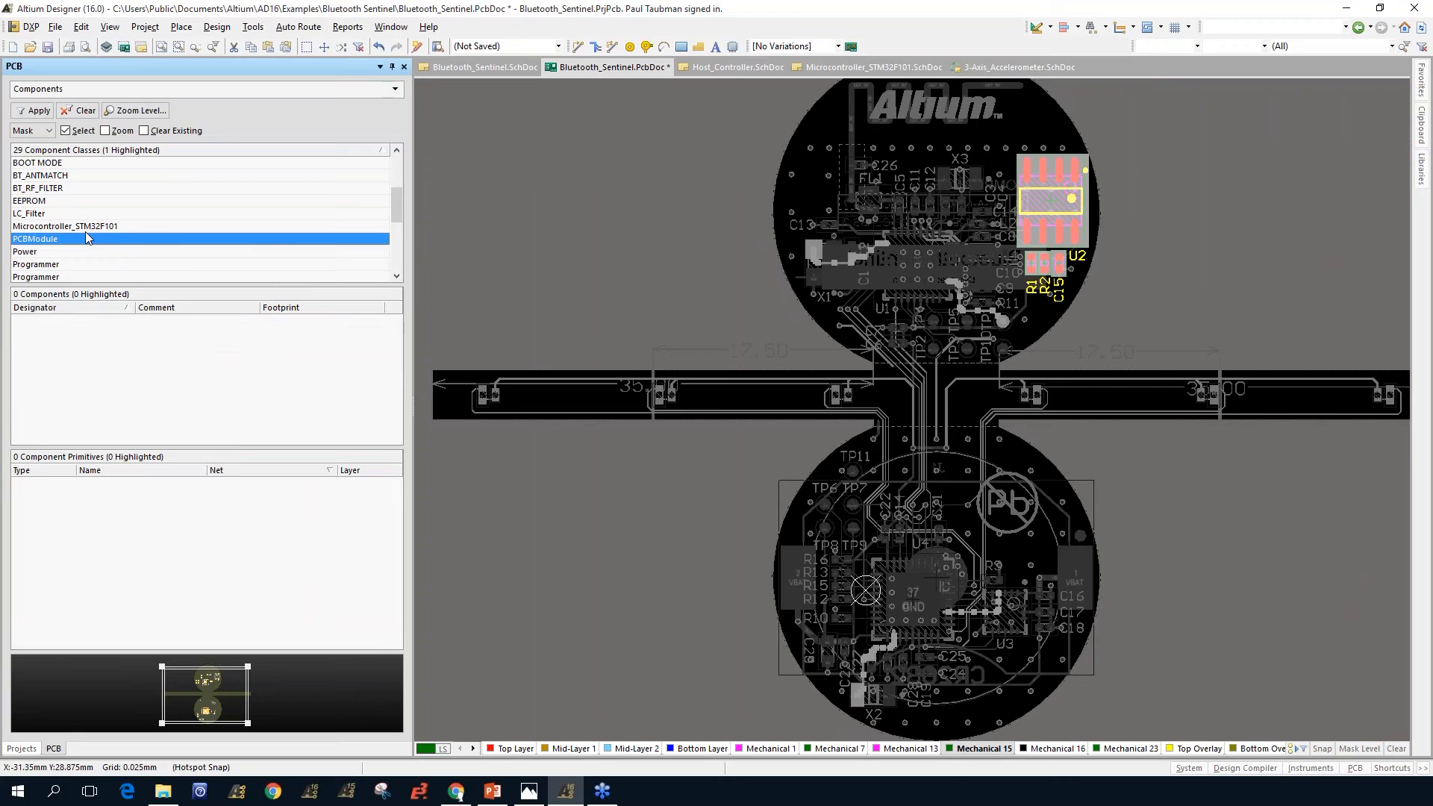
click(55, 190)
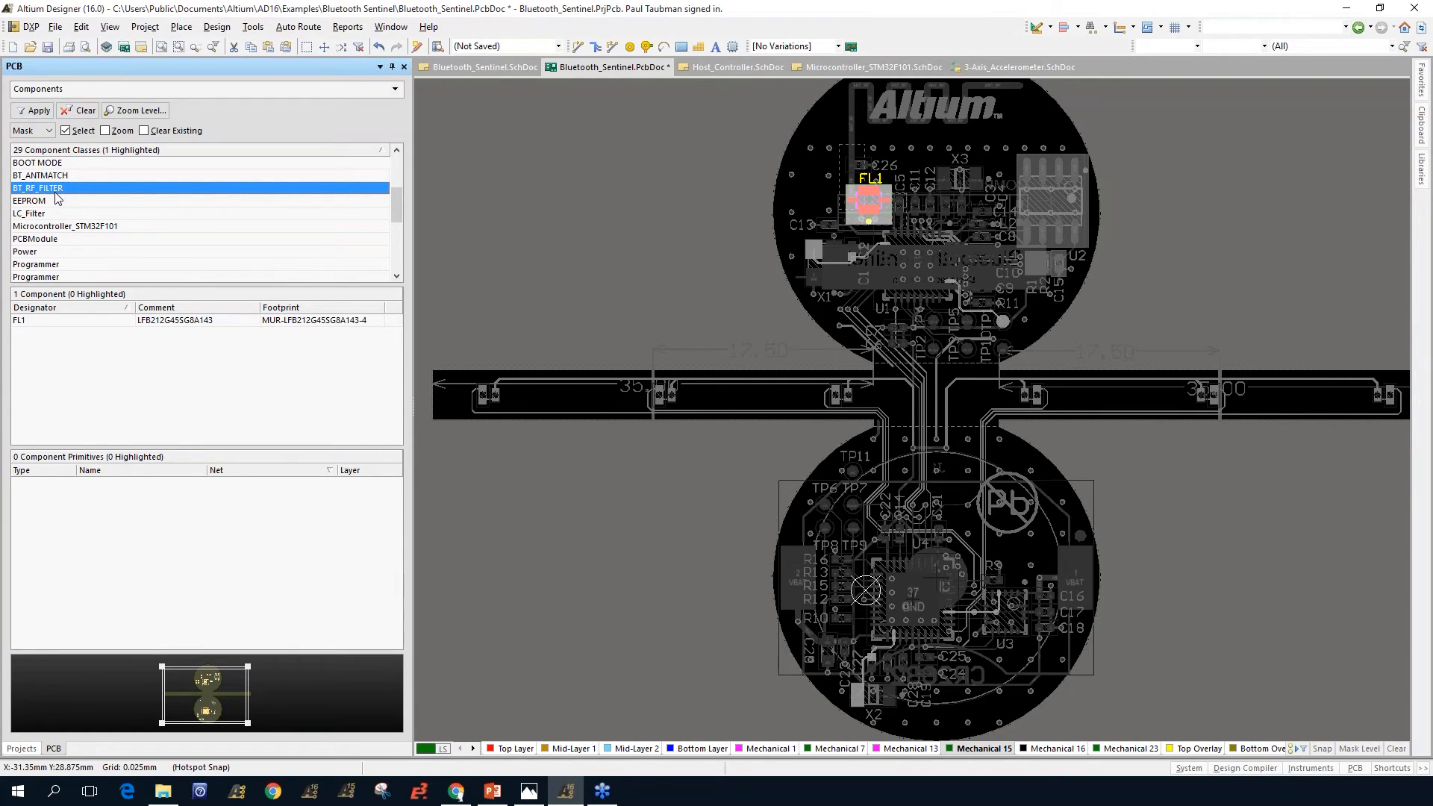
click(58, 252)
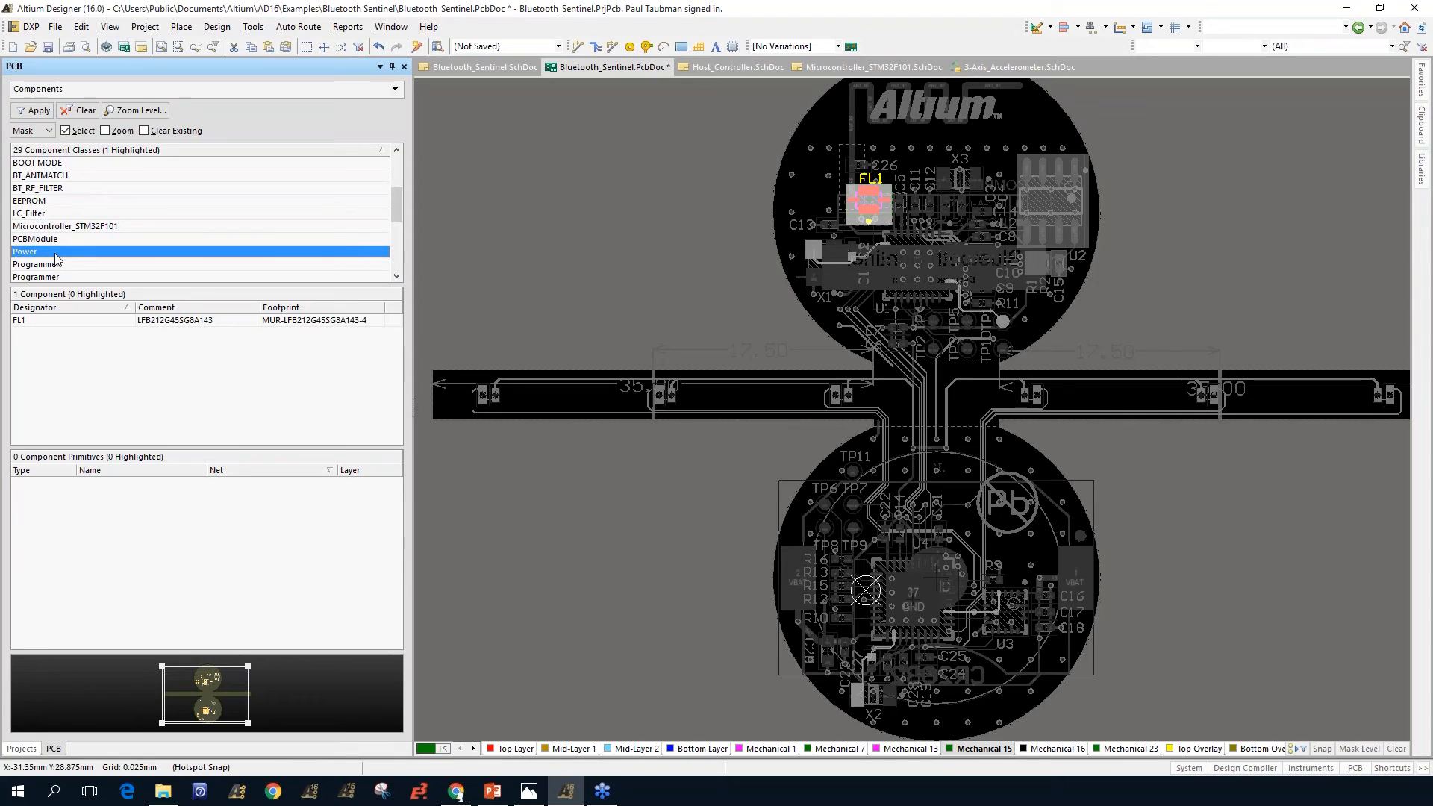
click(48, 227)
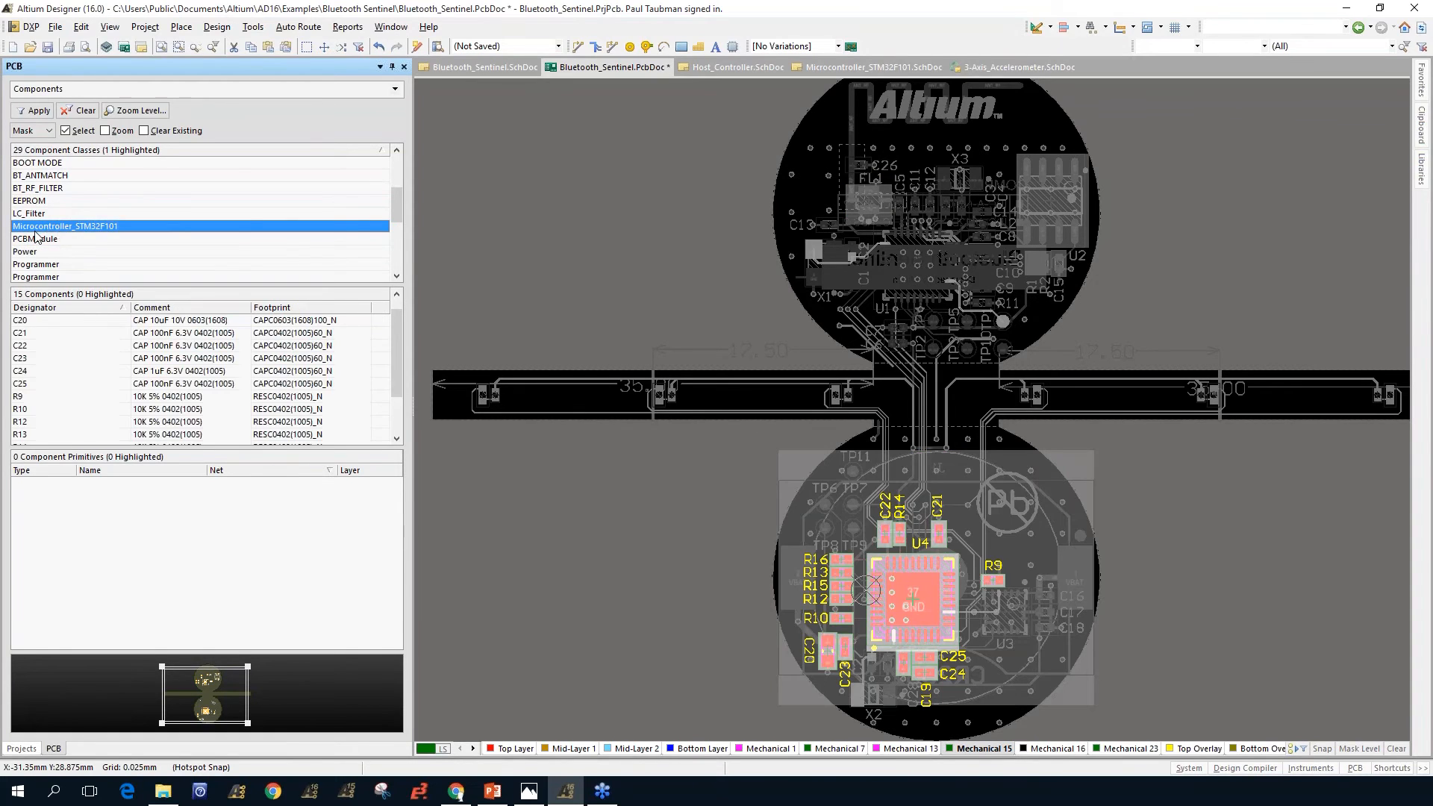
Step: Highlight individual components of Microcontroller_STM32F101, including R9, R10 and C20, and reselect the whole class
click(85, 345)
click(88, 359)
click(111, 395)
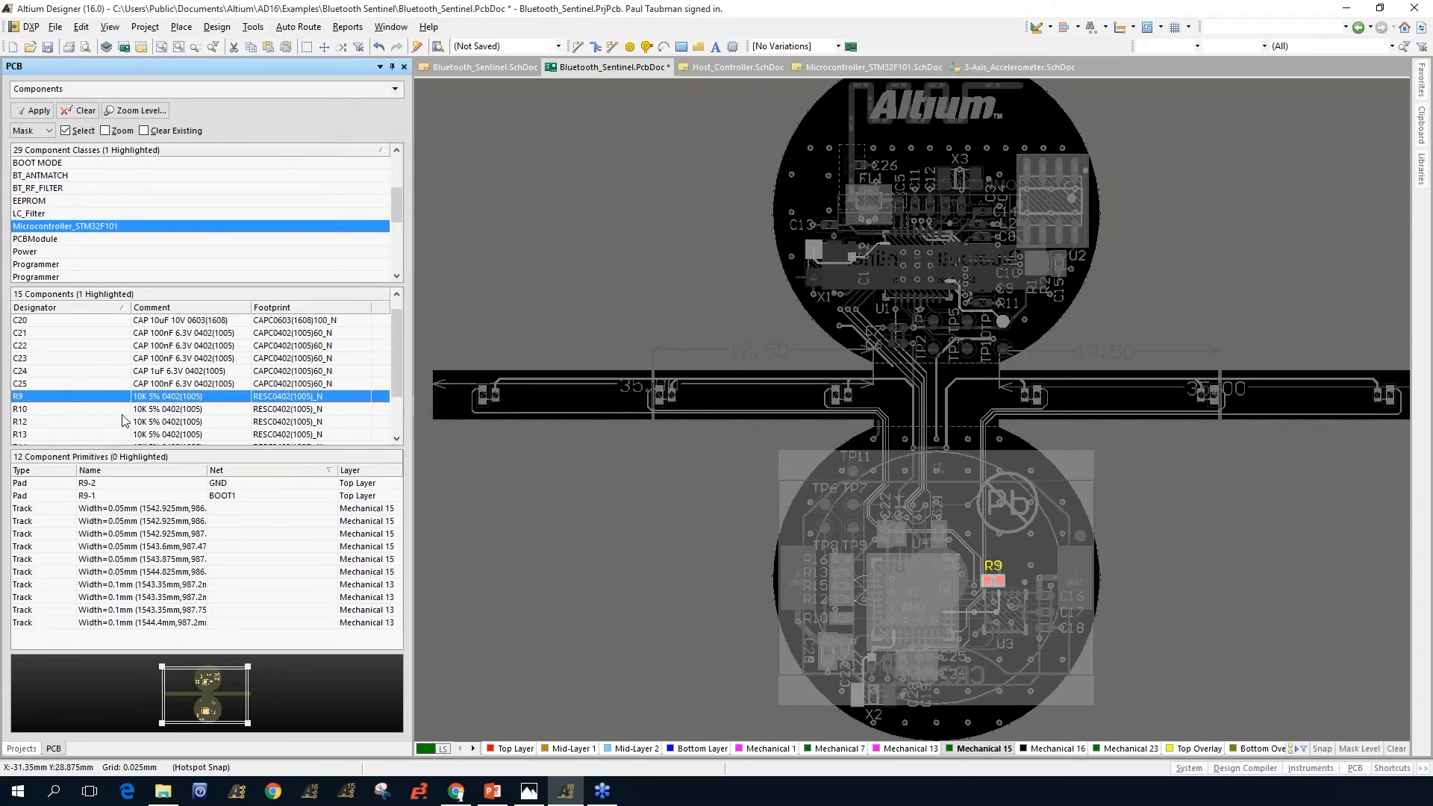
click(112, 409)
click(168, 320)
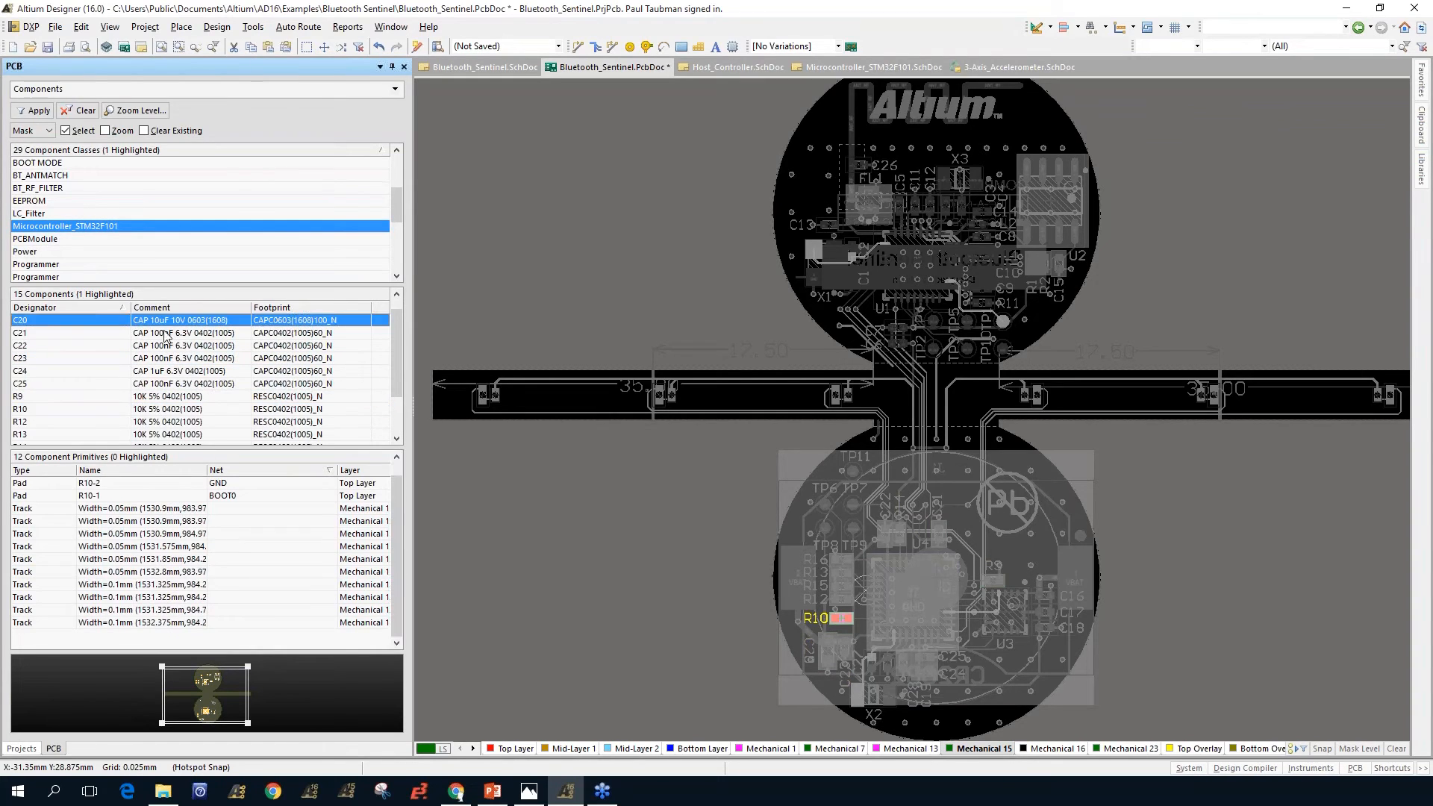
click(114, 229)
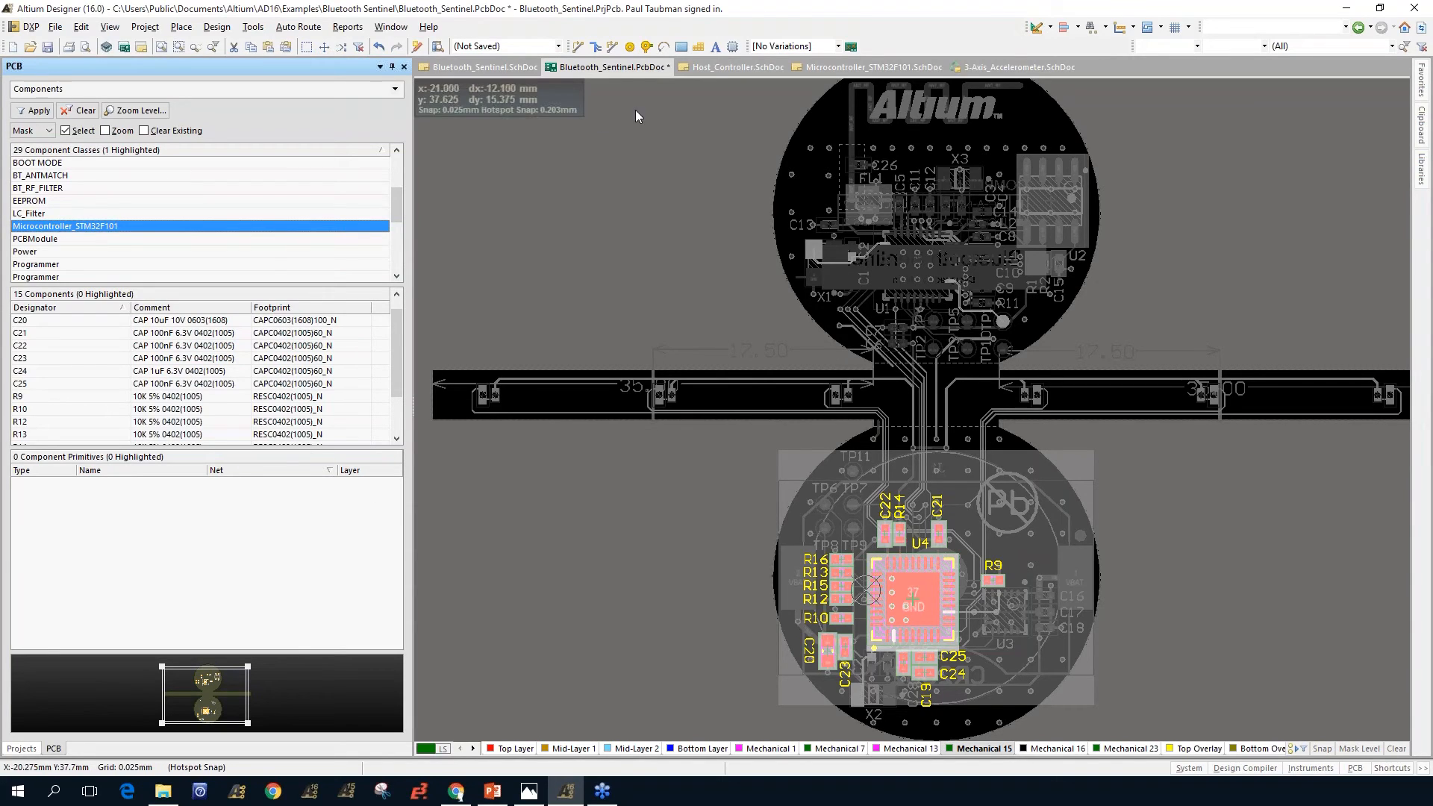
Step: Split the workspace vertically so the Bluetooth_Sentinel PCB document sits beside the schematics, with more of the board in view
right_click(614, 65)
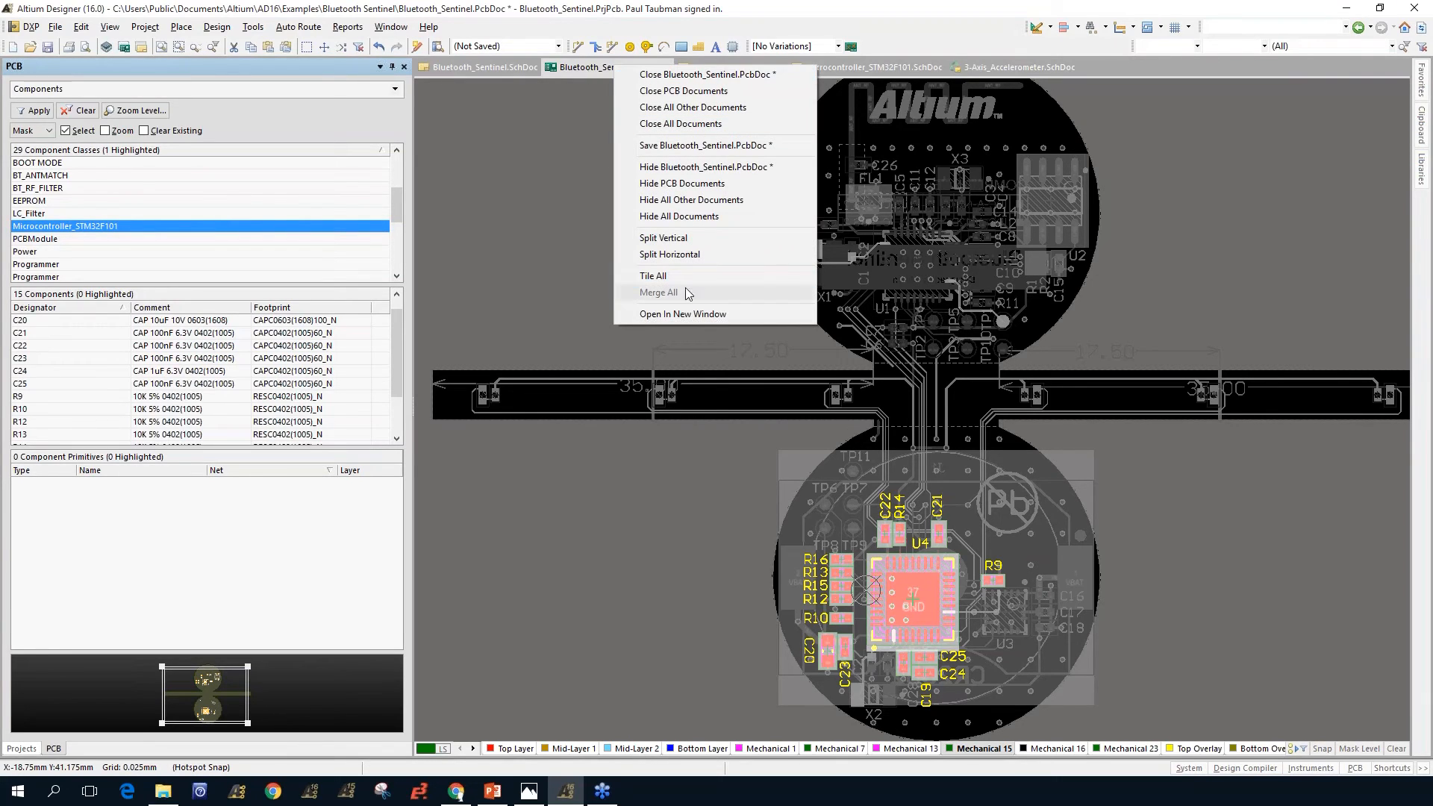
click(686, 237)
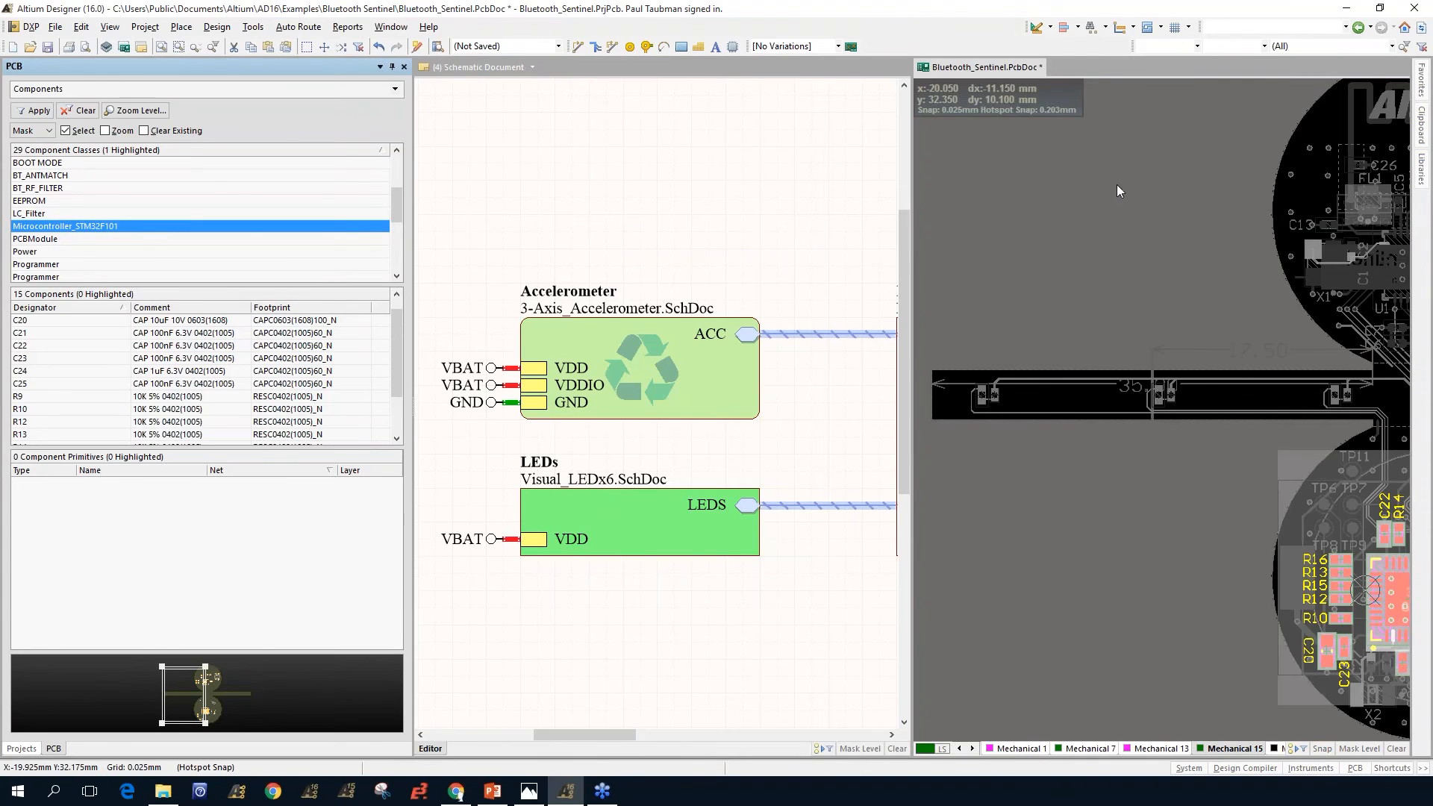
right_drag(1152, 197, 1032, 240)
Step: Alternate the active document between the schematic and the PCB to compare the panels shown for each
click(643, 152)
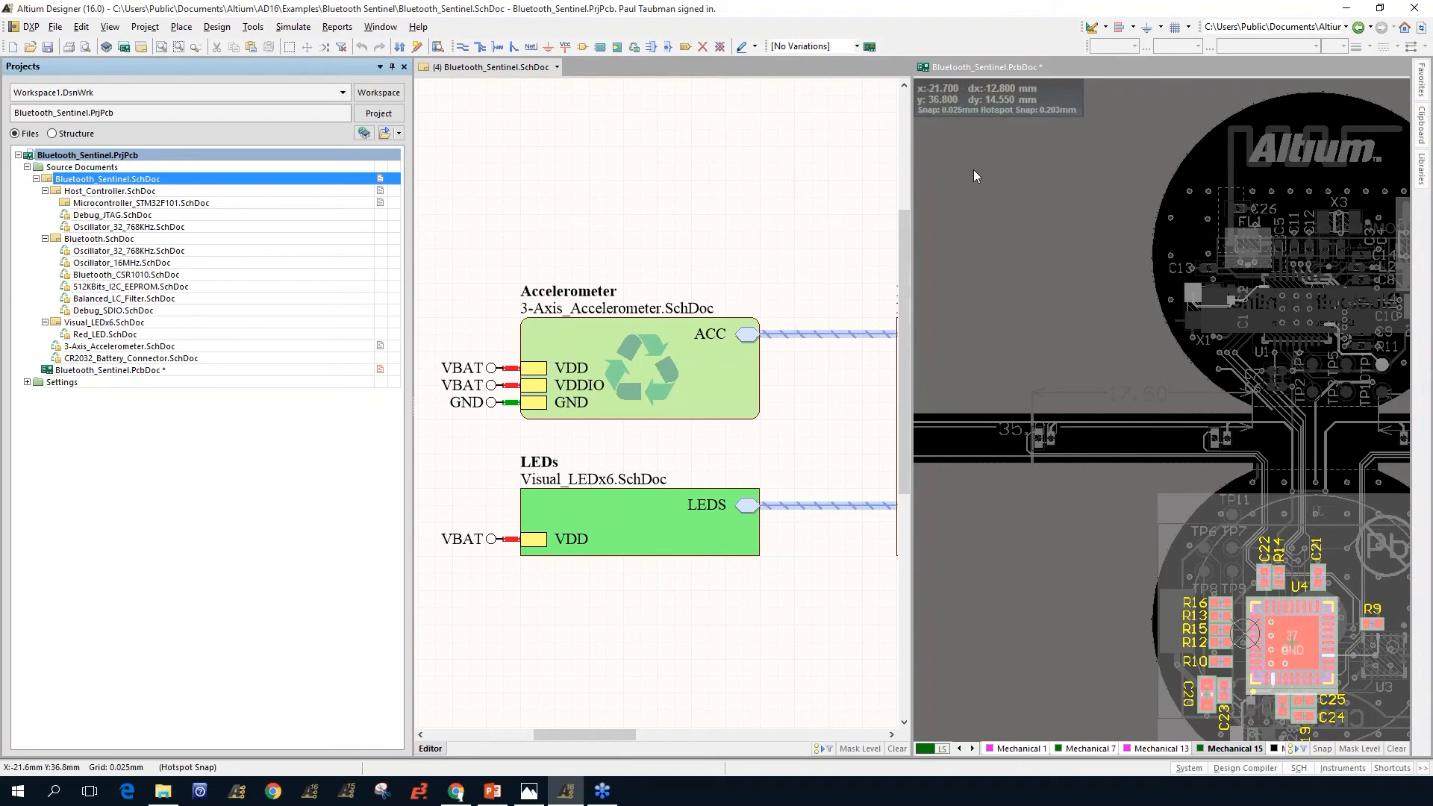
click(1078, 192)
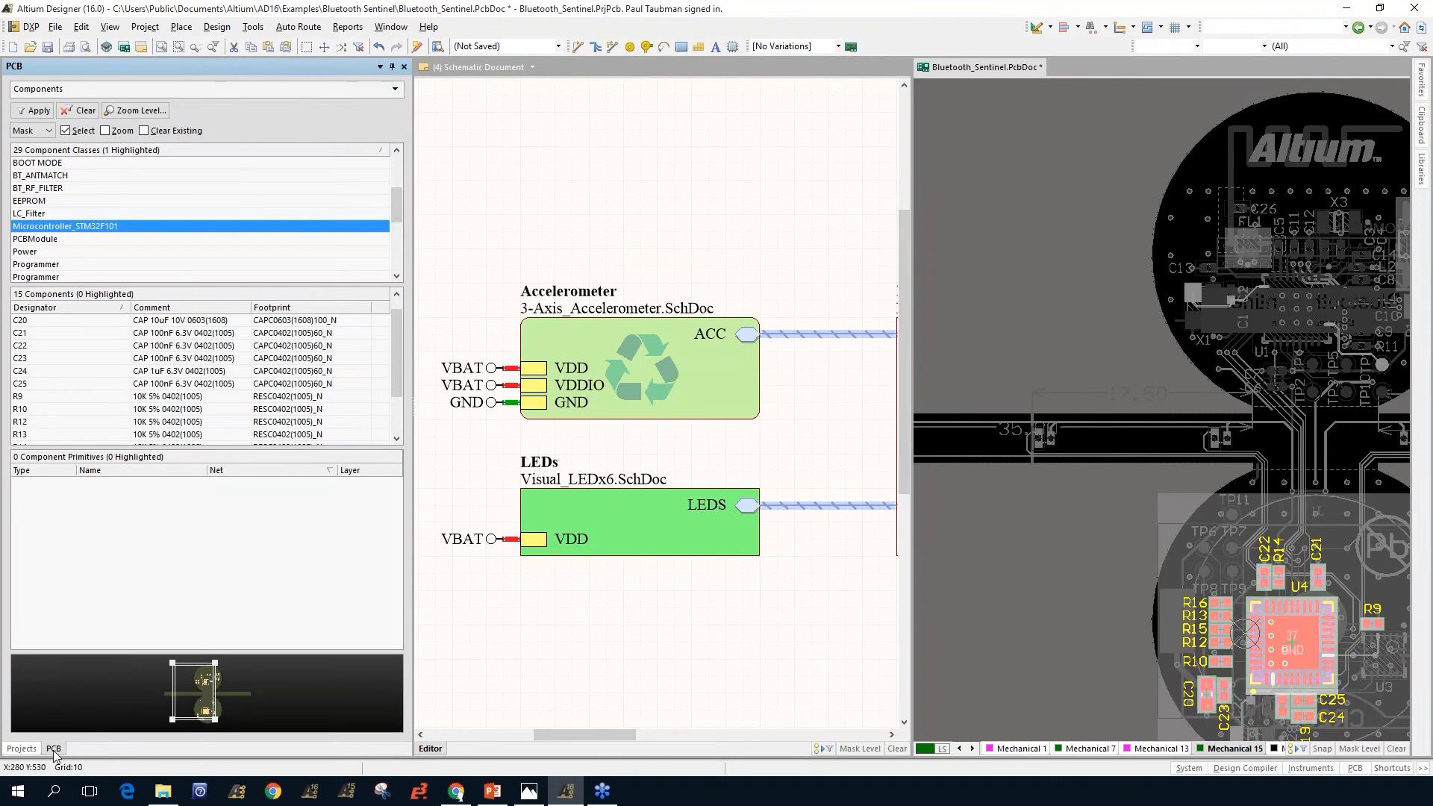
click(732, 157)
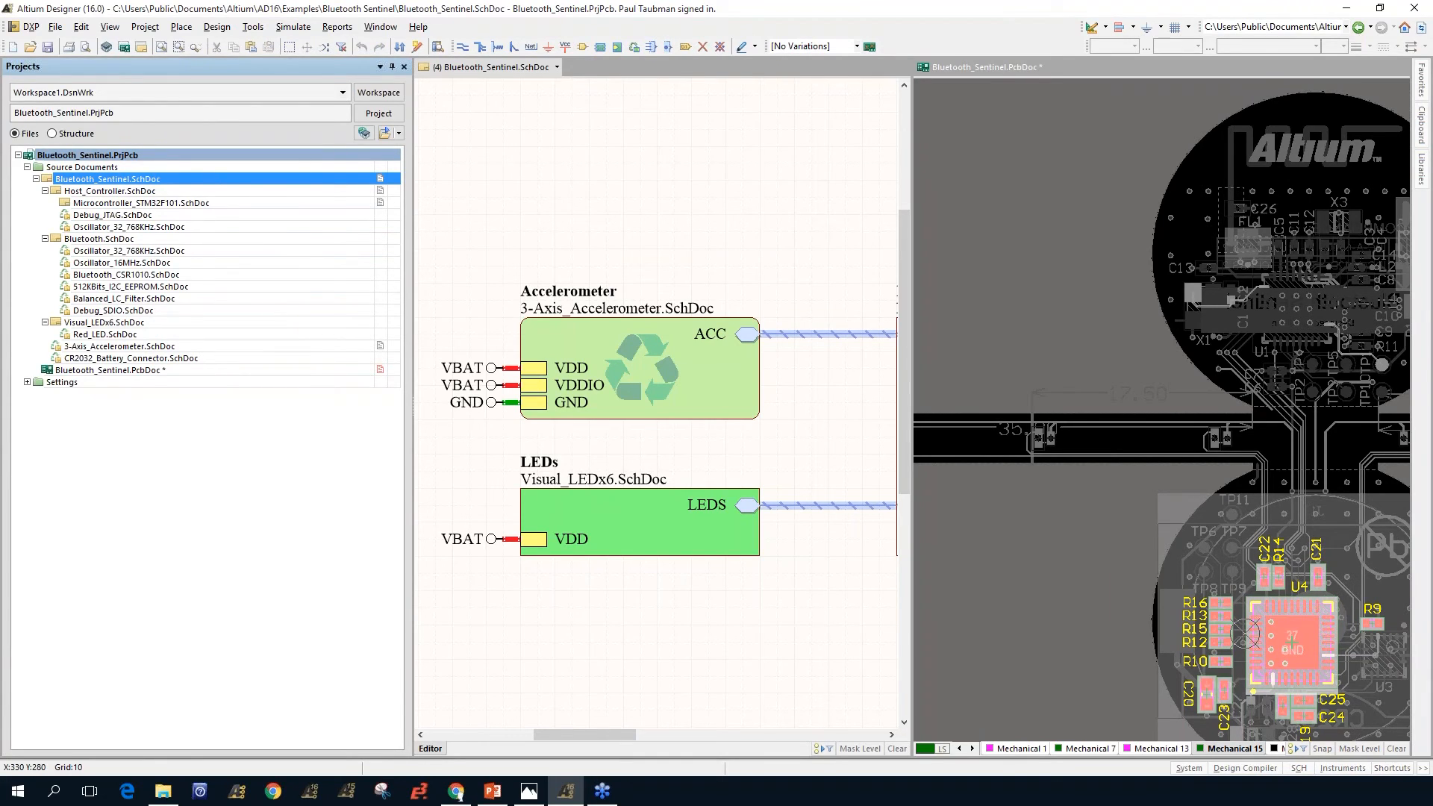
Step: Open the Navigator panel and dock it together with the Projects panel
click(262, 532)
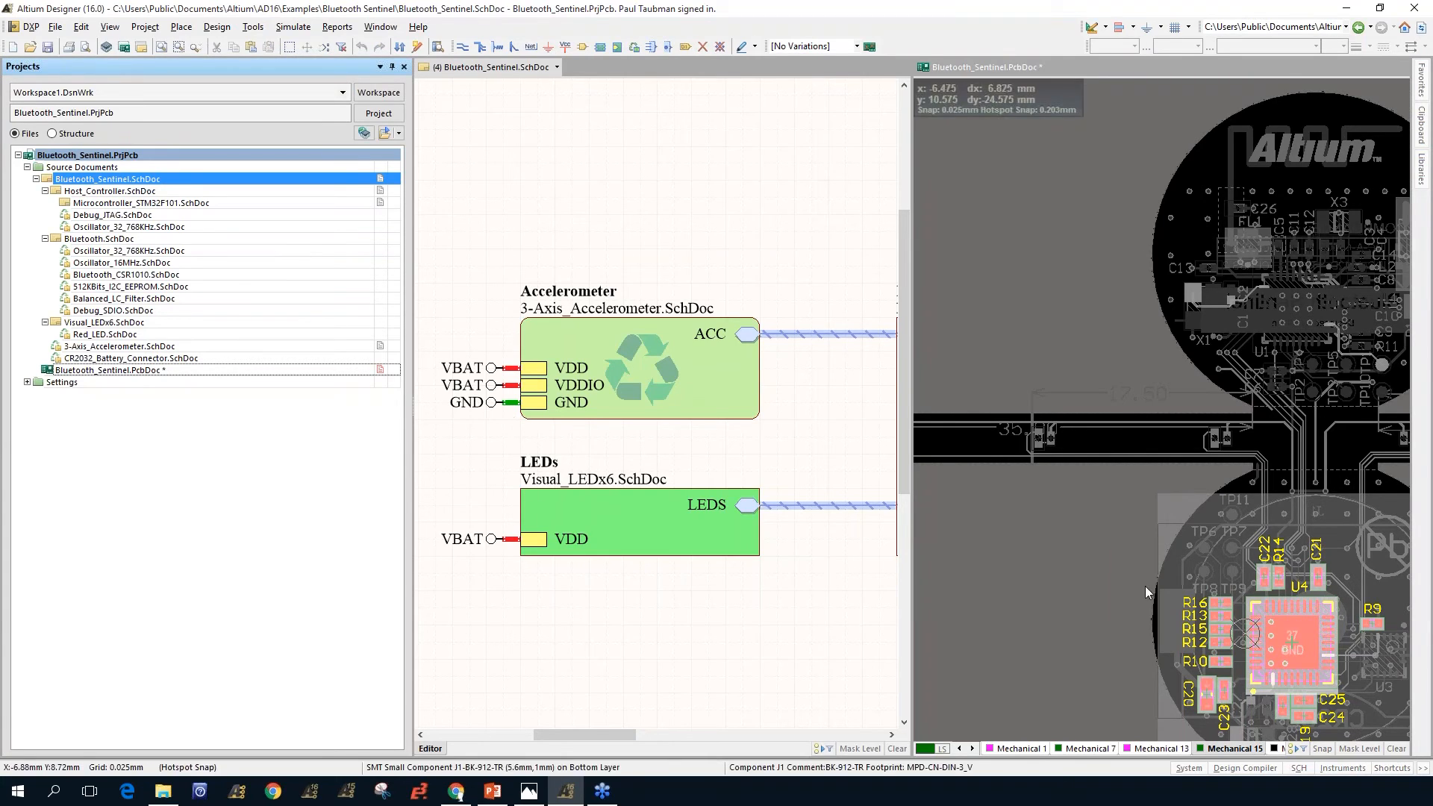
click(1232, 769)
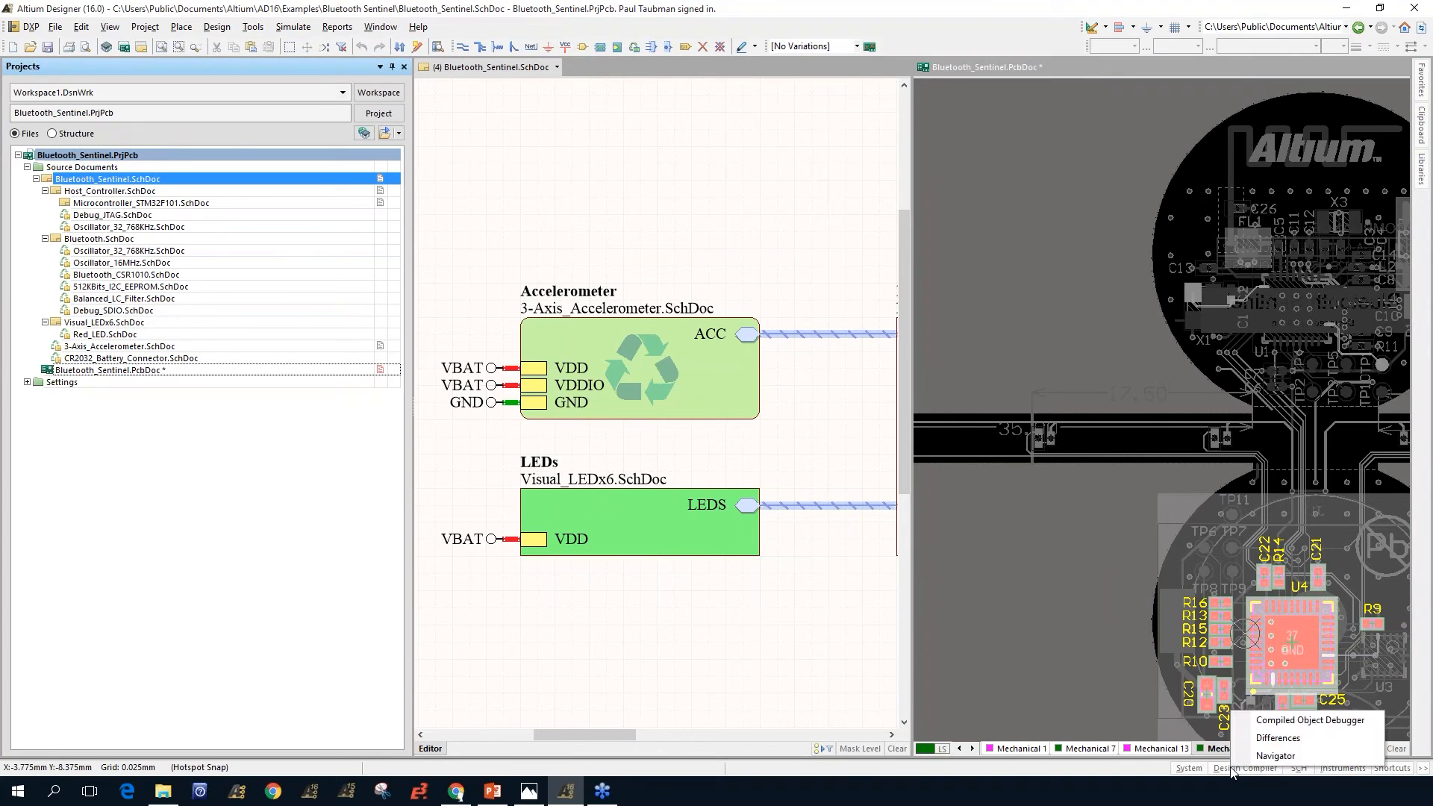
click(1271, 759)
drag(1037, 114, 249, 114)
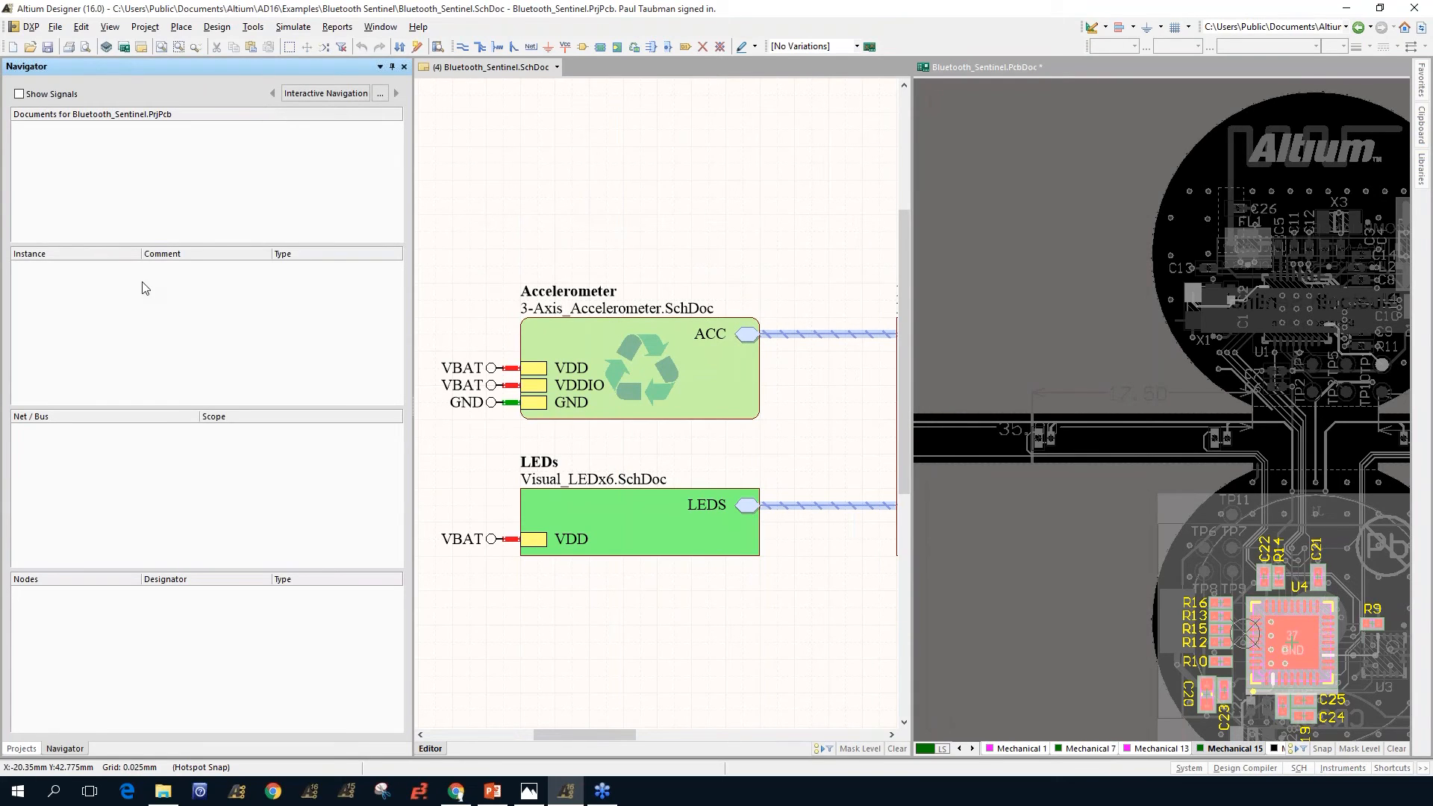
Step: Compile the Bluetooth_Sentinel.PrjPcb project and bring the Navigator back into view
click(21, 749)
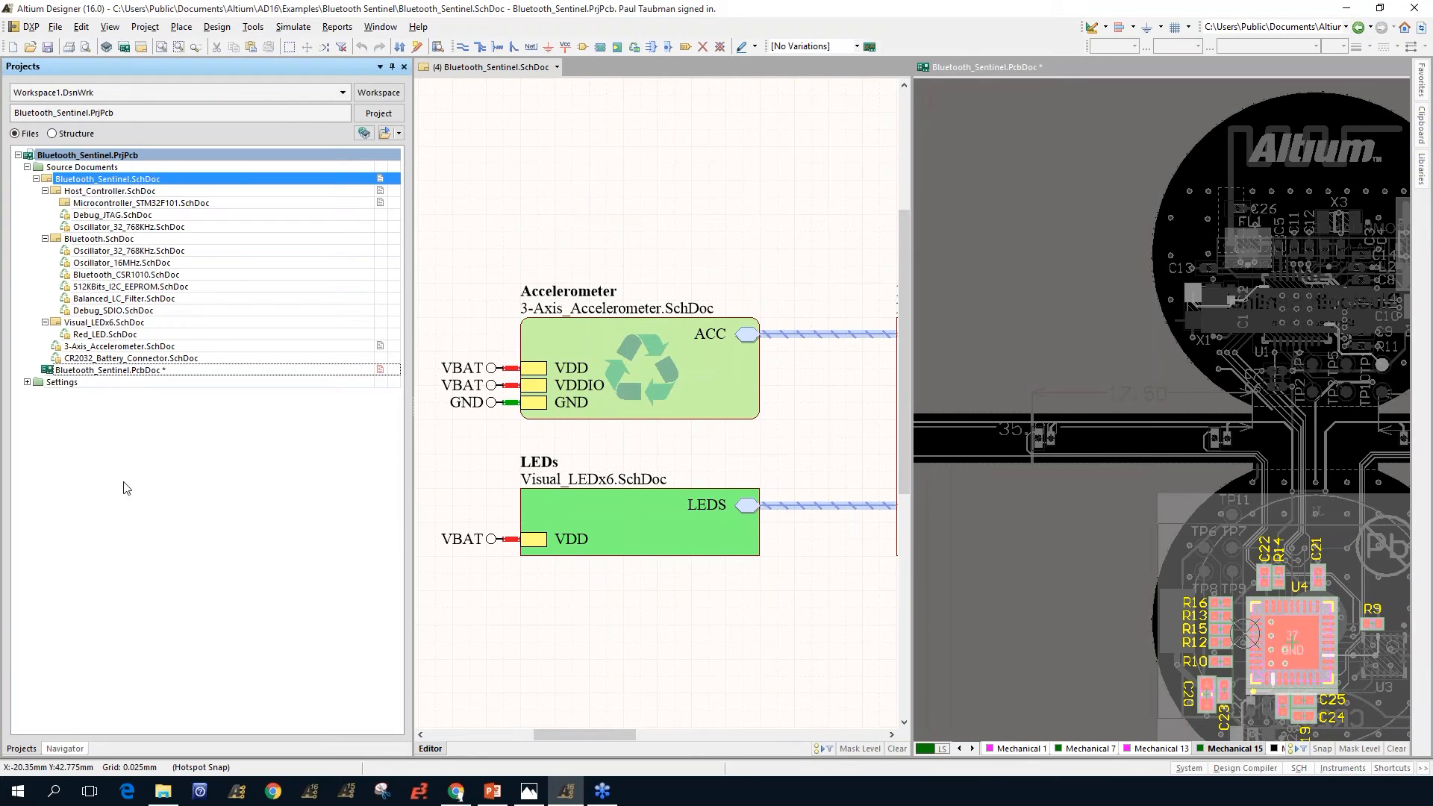
right_click(111, 156)
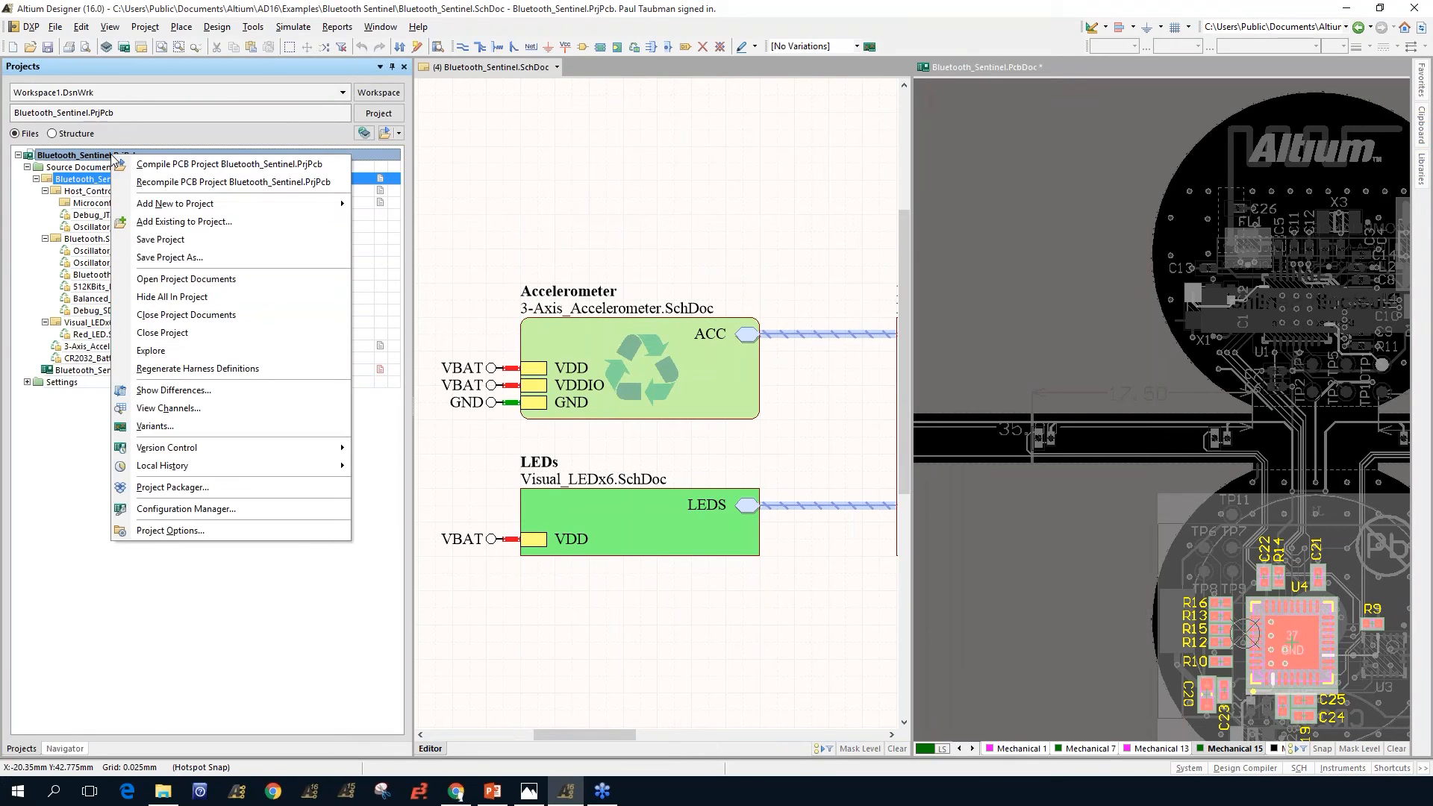
click(158, 165)
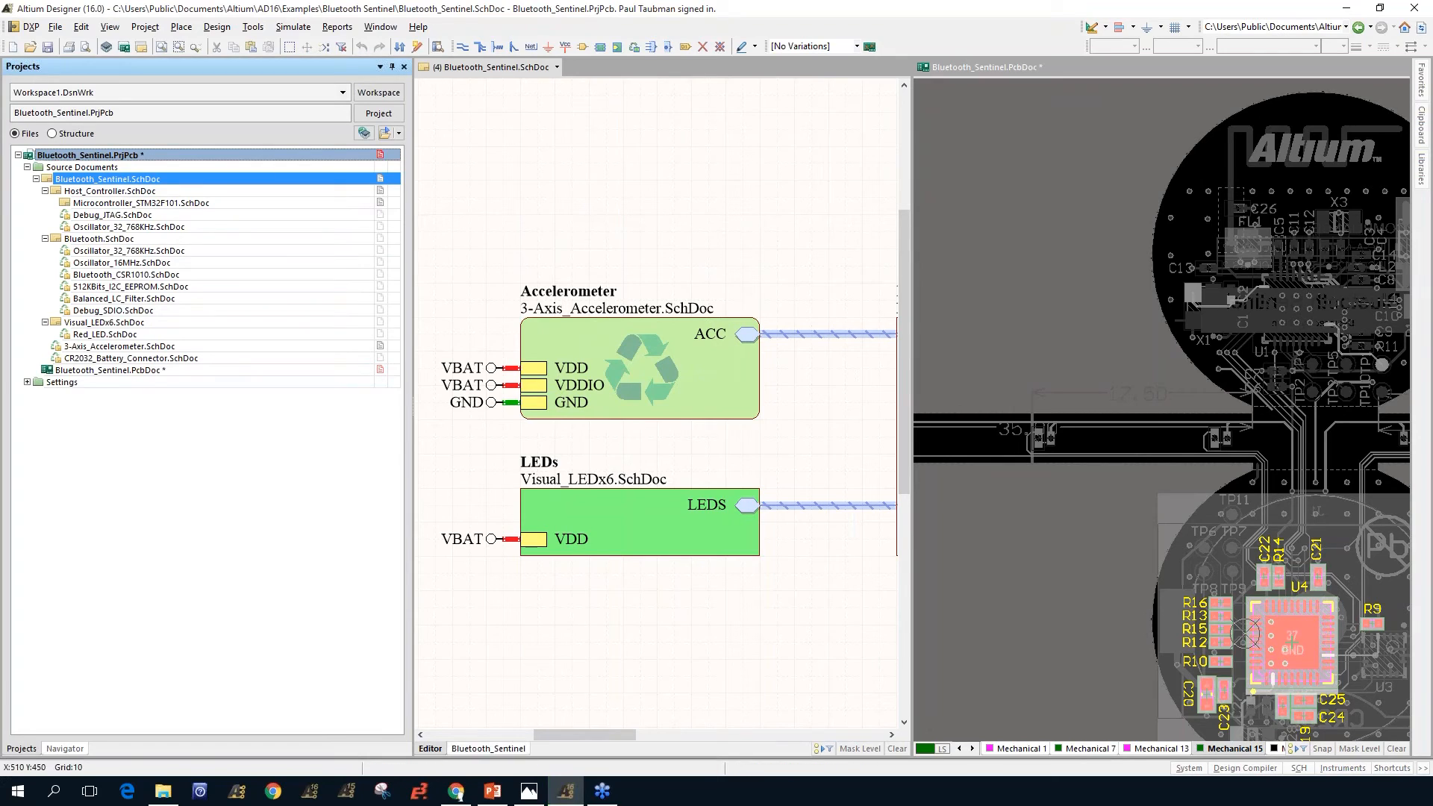
click(64, 749)
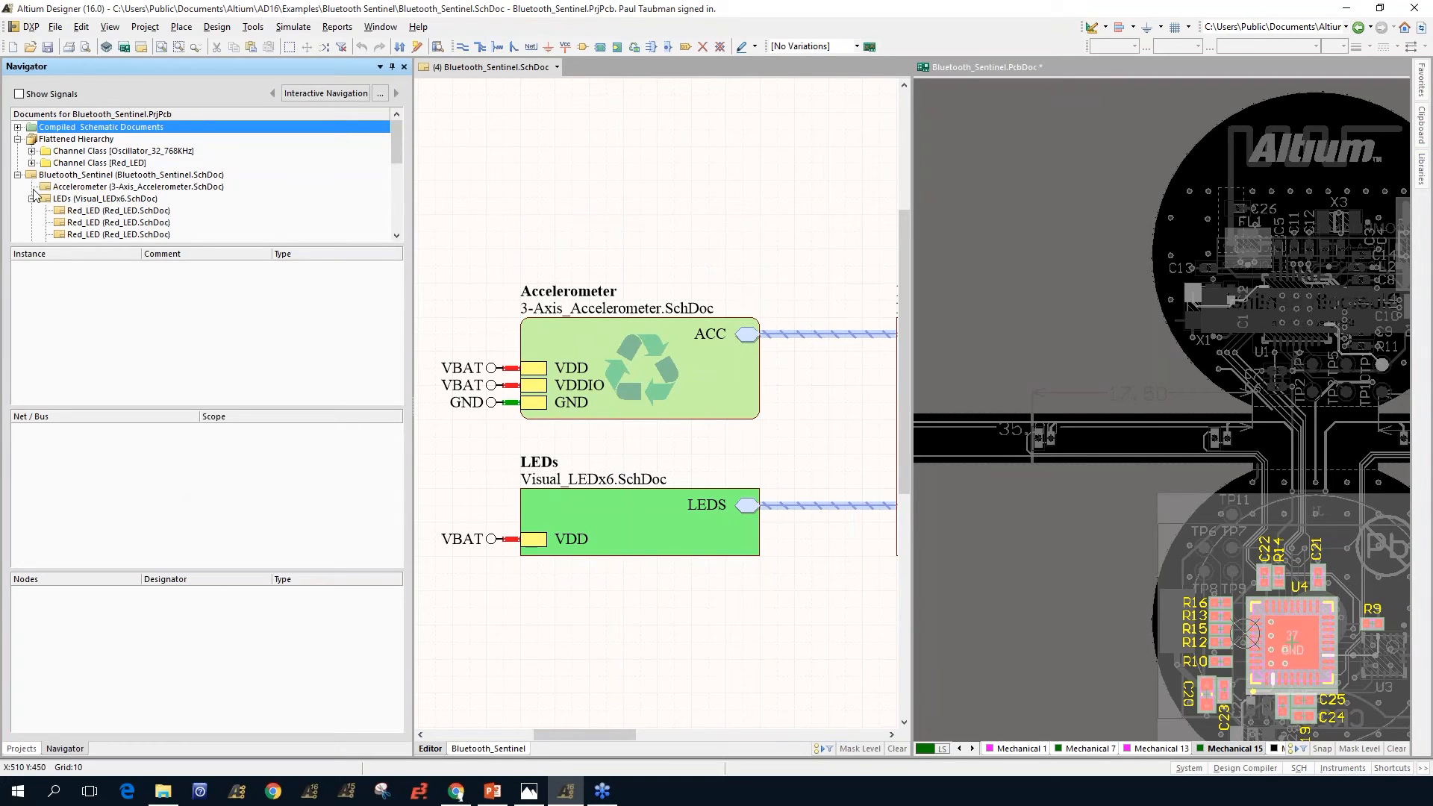
Step: List the Flattened Hierarchy in the Navigator and locate C5 (C14) and C9 (C8) on the schematics, and C6 (C5) on both schematic and PCB
click(62, 140)
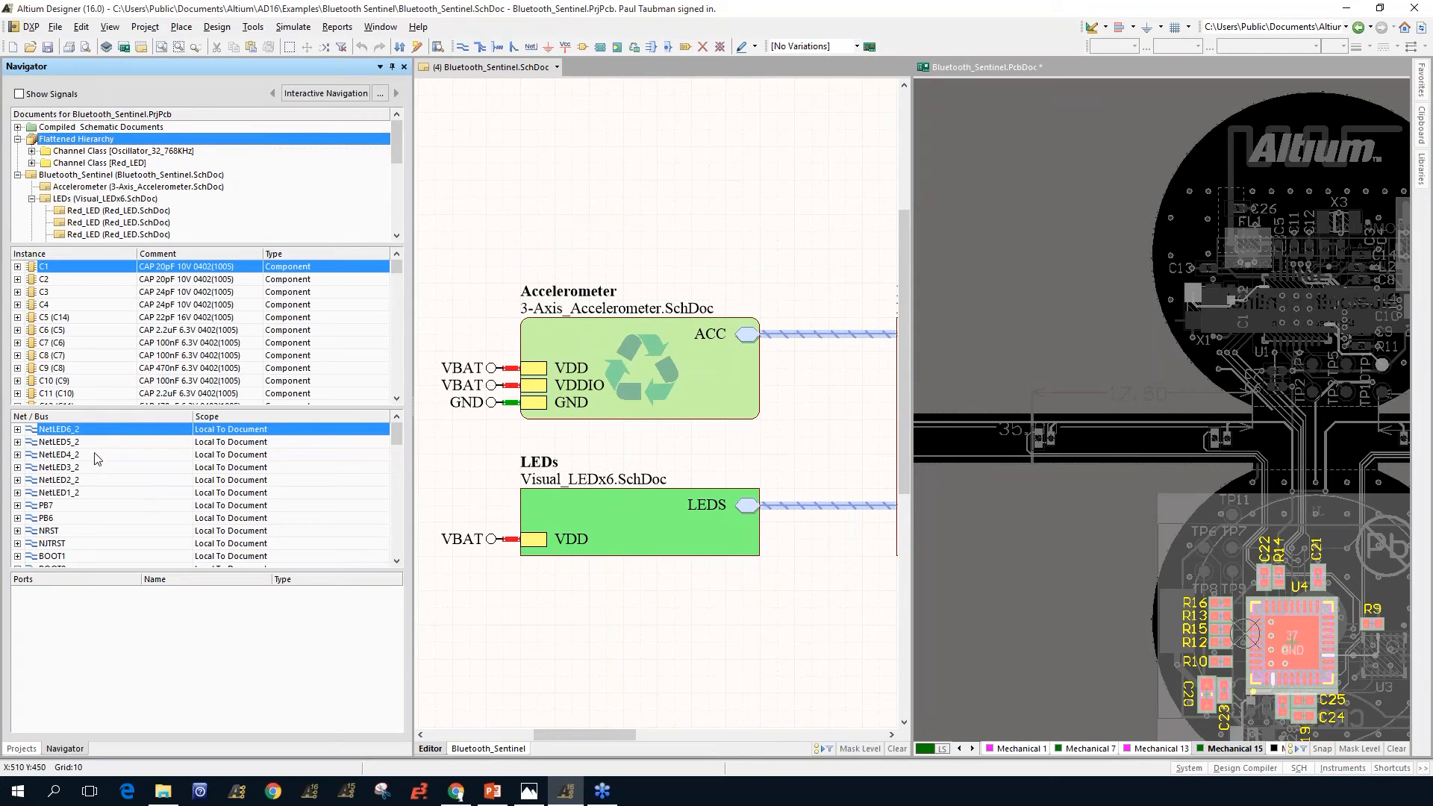
click(54, 320)
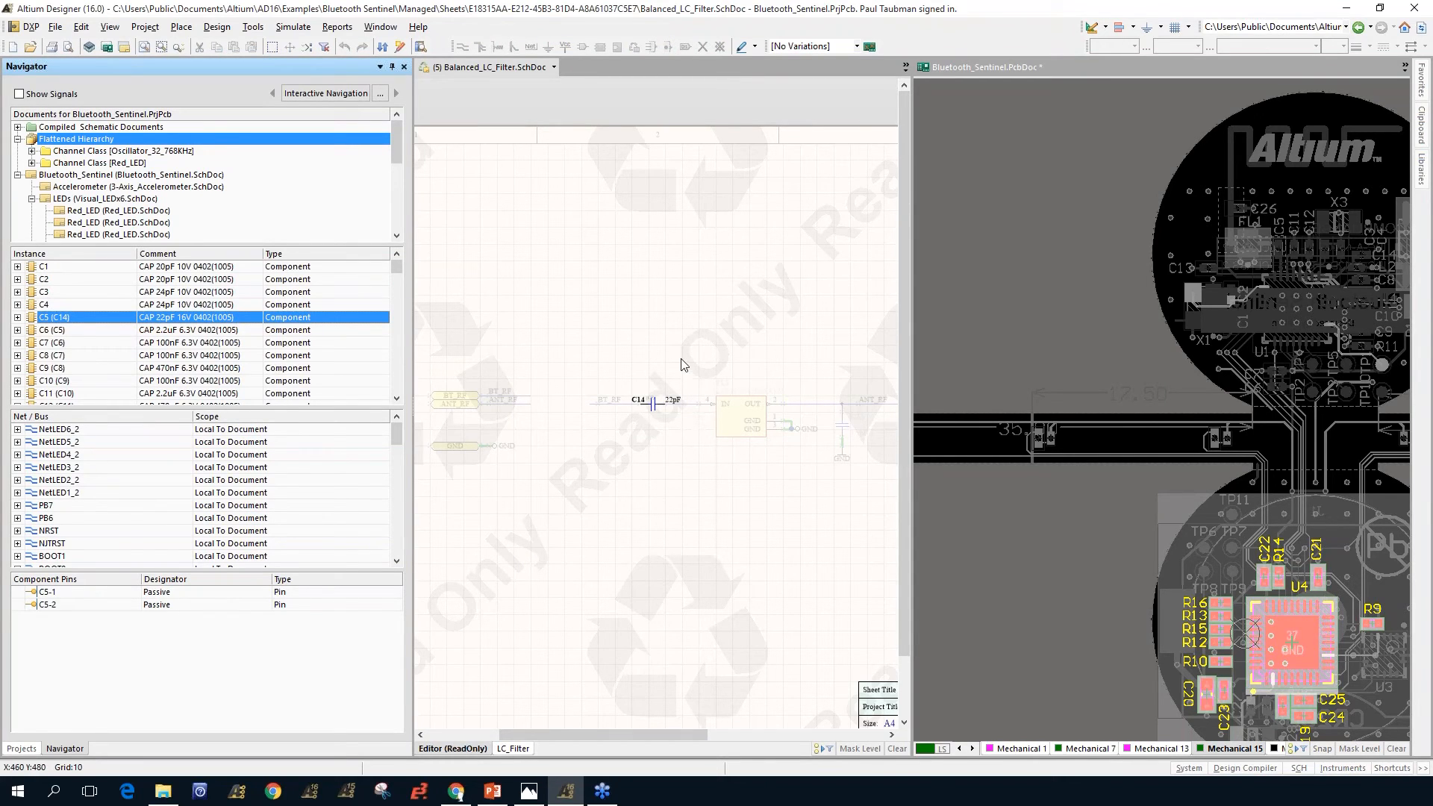
click(49, 369)
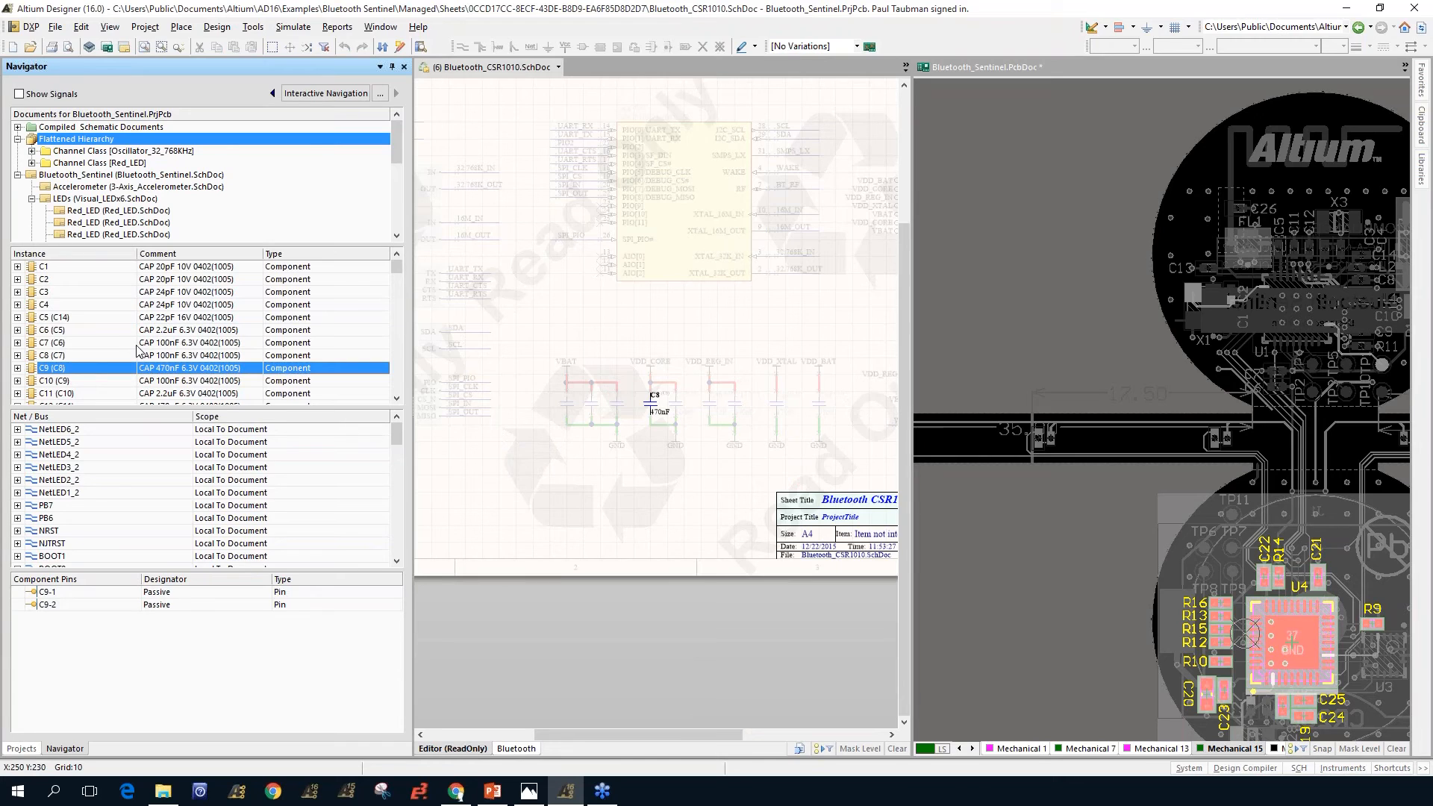
click(61, 331)
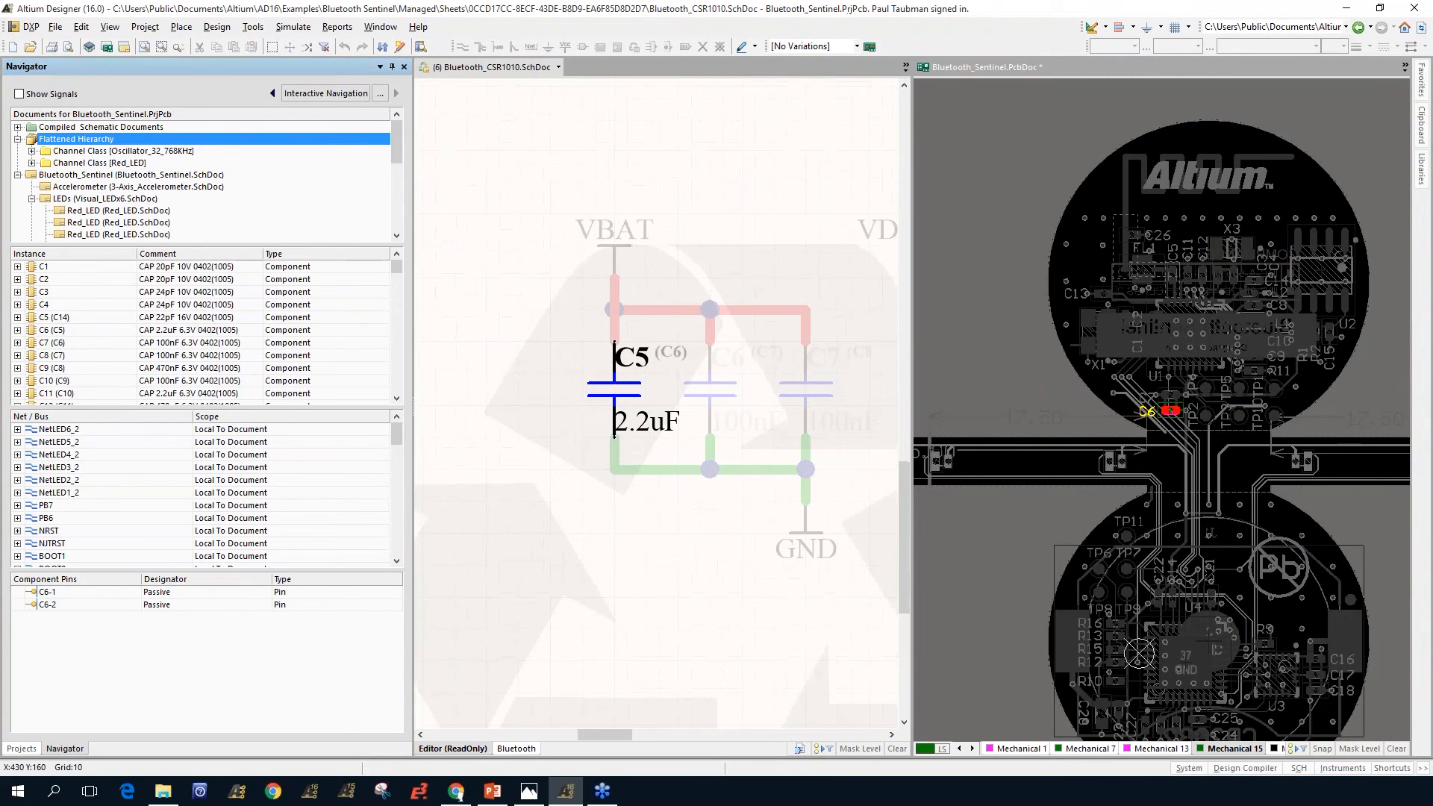
Step: Make the PCB document active and examine the highlighted capacitor C6 on the board up close
click(1169, 433)
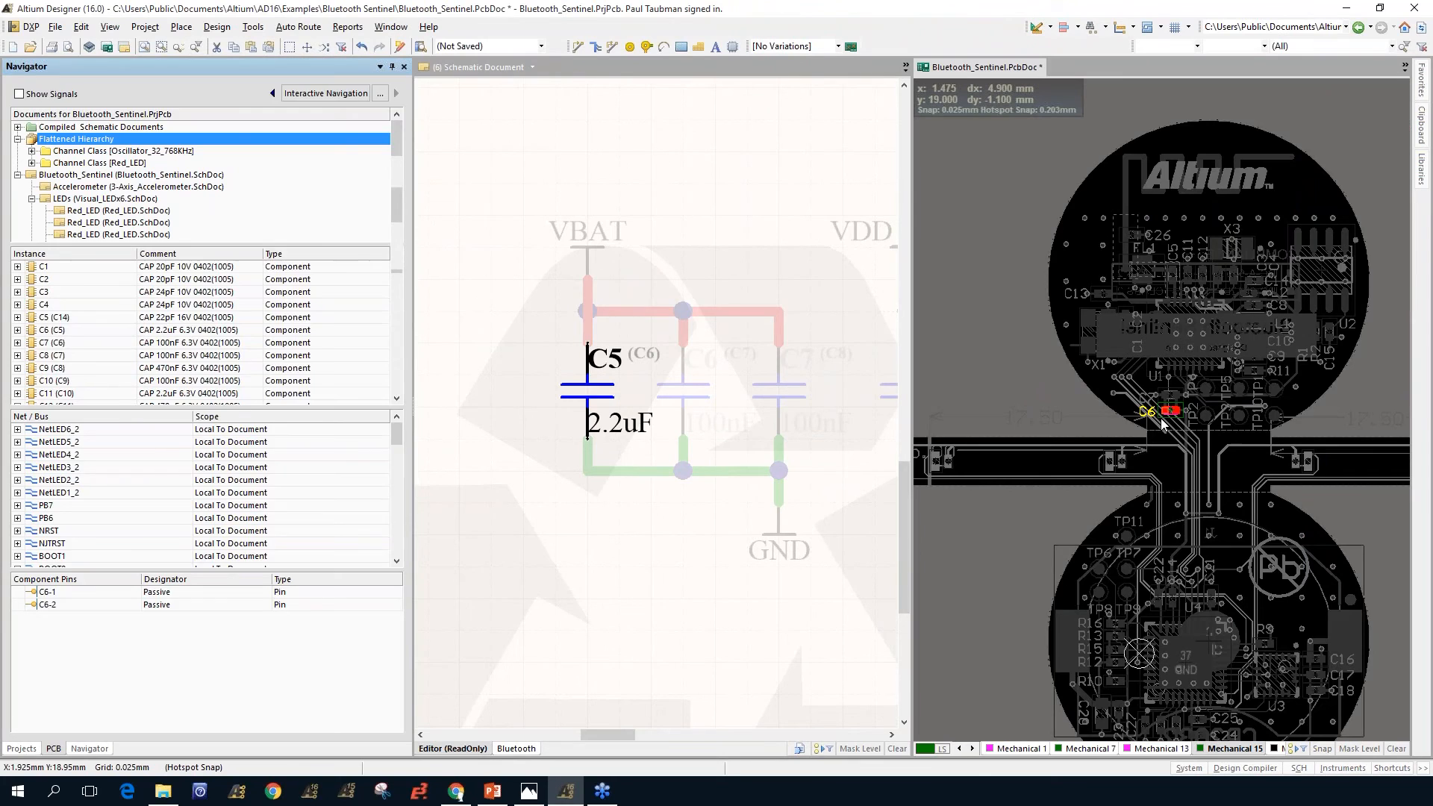
ctrl+scroll(1155, 425, up, 1)
ctrl+scroll(1154, 424, up, 3)
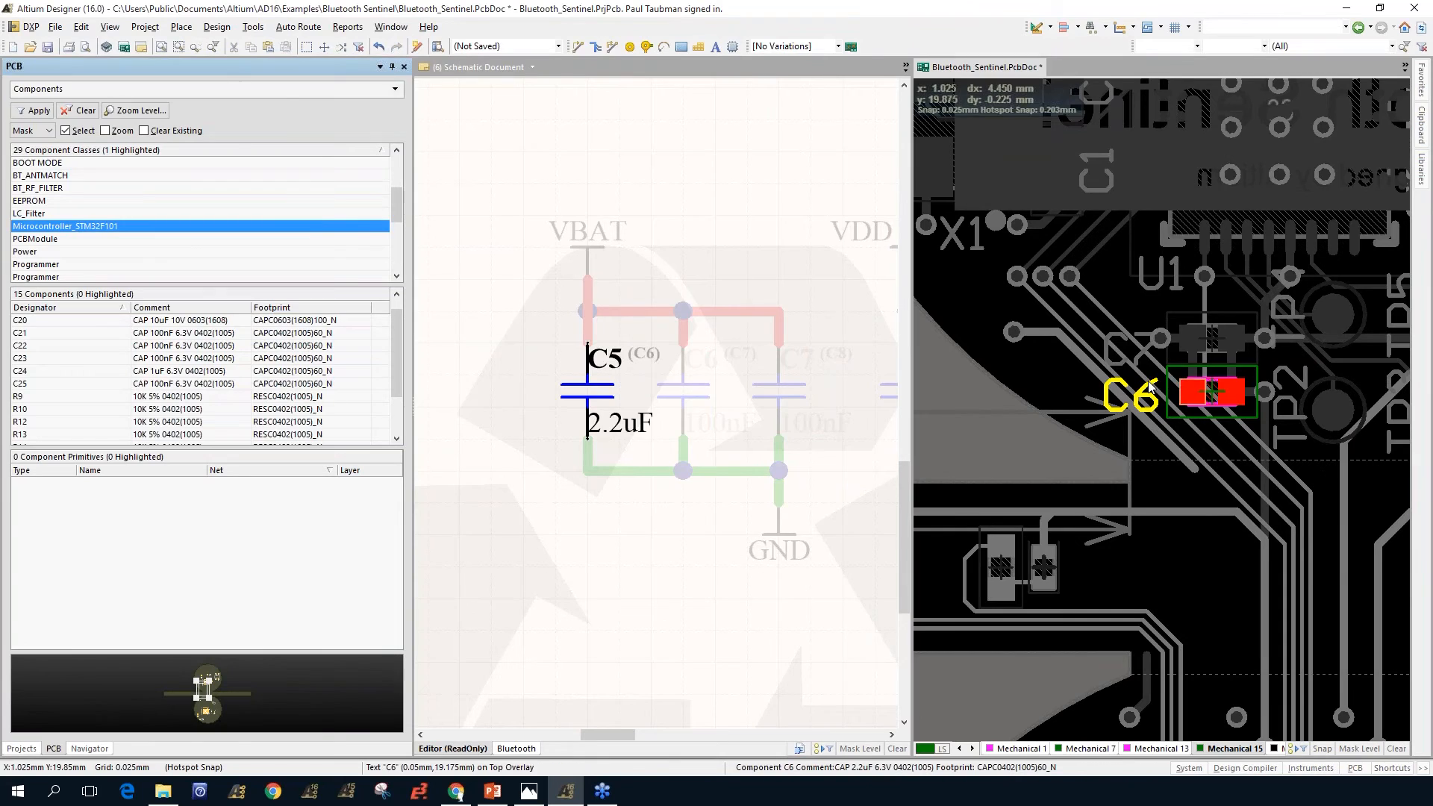
mouse_move(1150, 385)
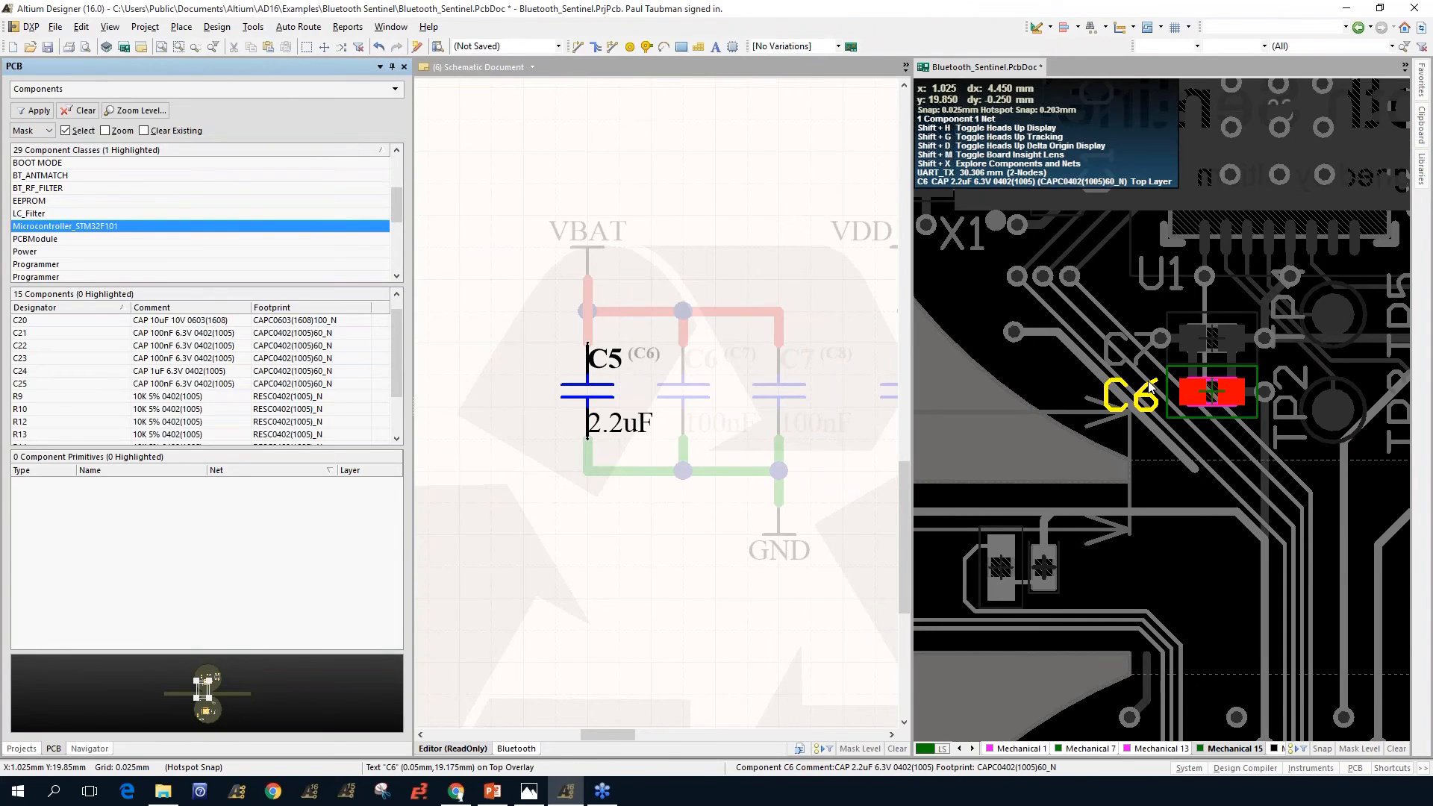
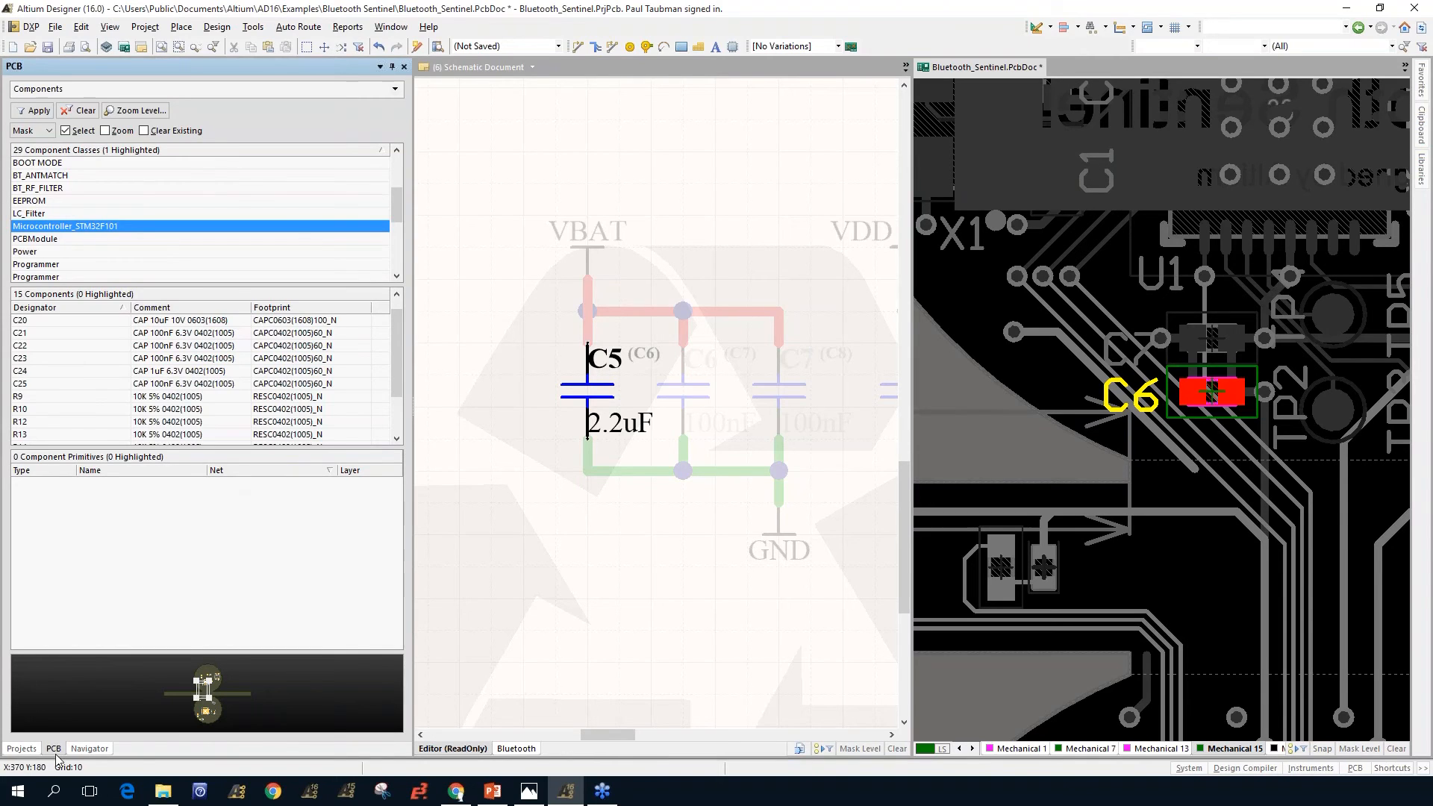
Step: Locate net PB7 on the schematic and PCB through the Navigator, and clear the masking from both documents
click(86, 748)
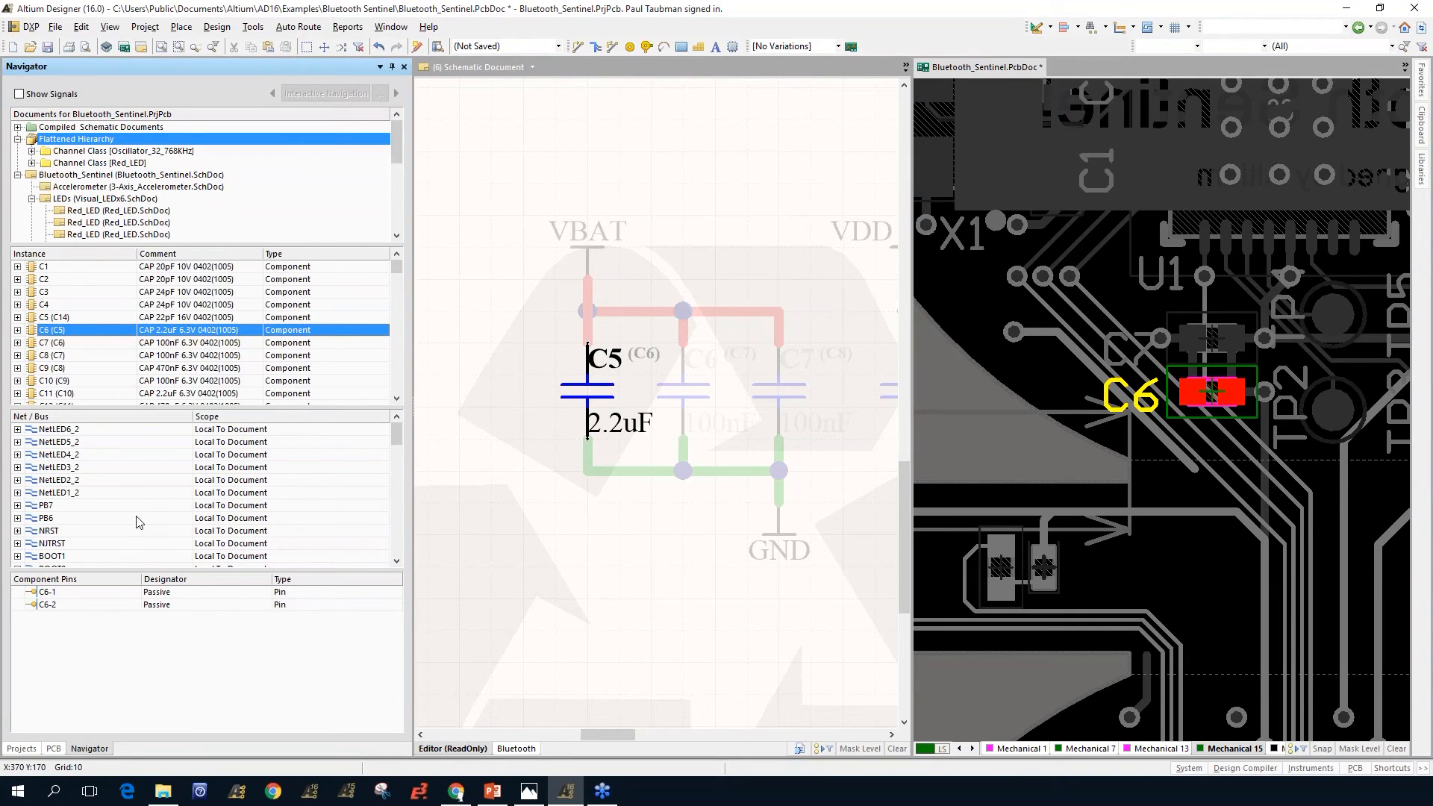
click(67, 506)
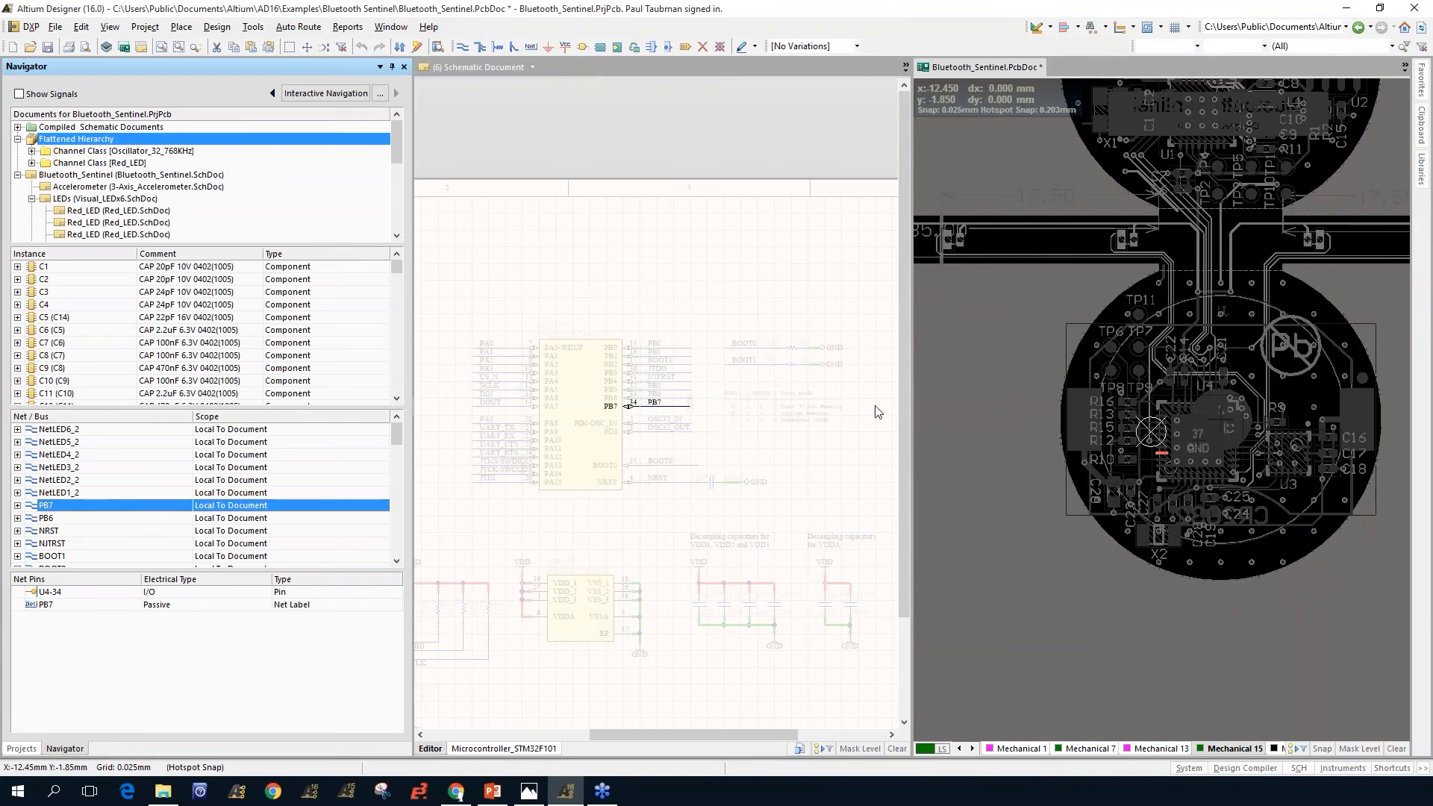
click(737, 307)
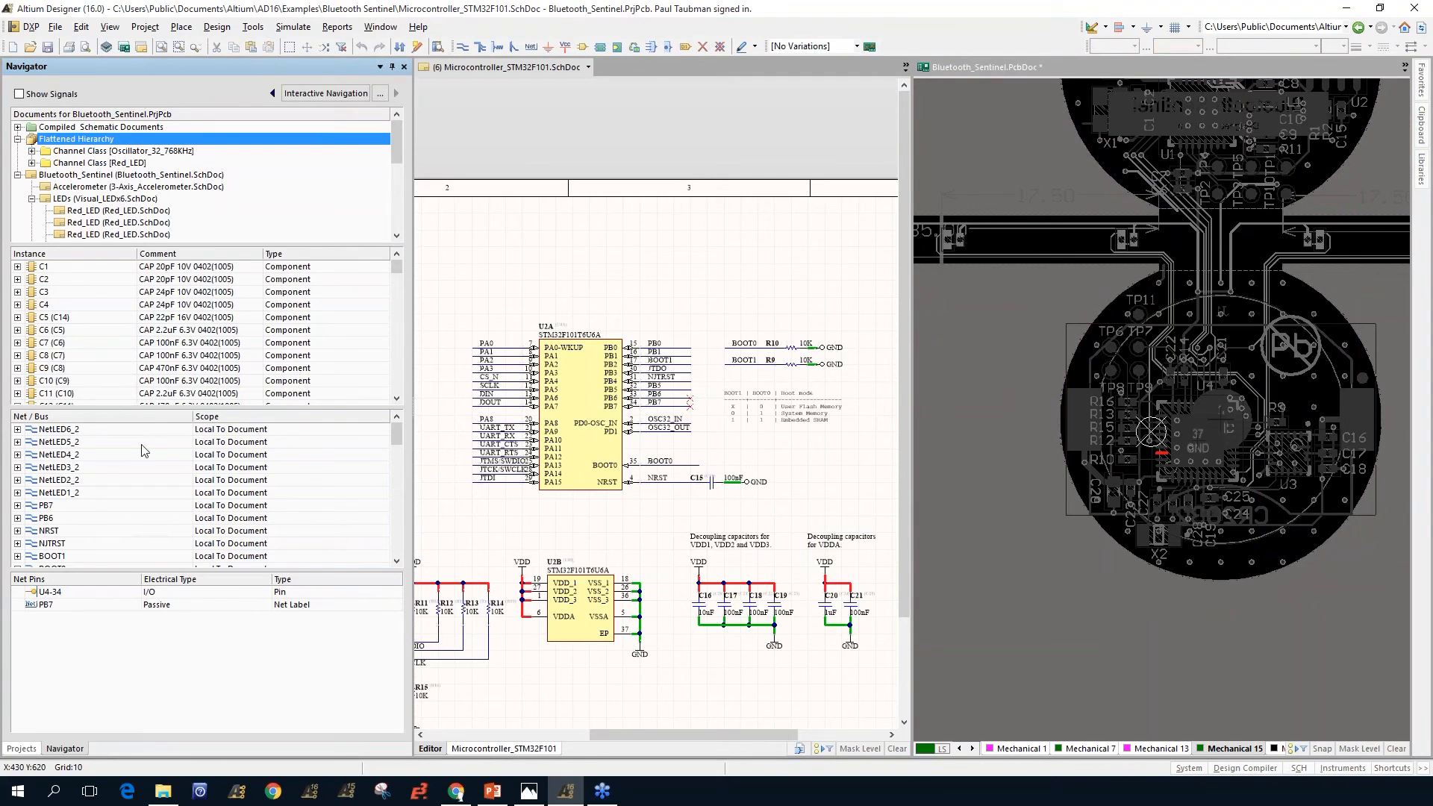
right_drag(641, 297, 760, 233)
right_drag(952, 147, 998, 369)
click(994, 339)
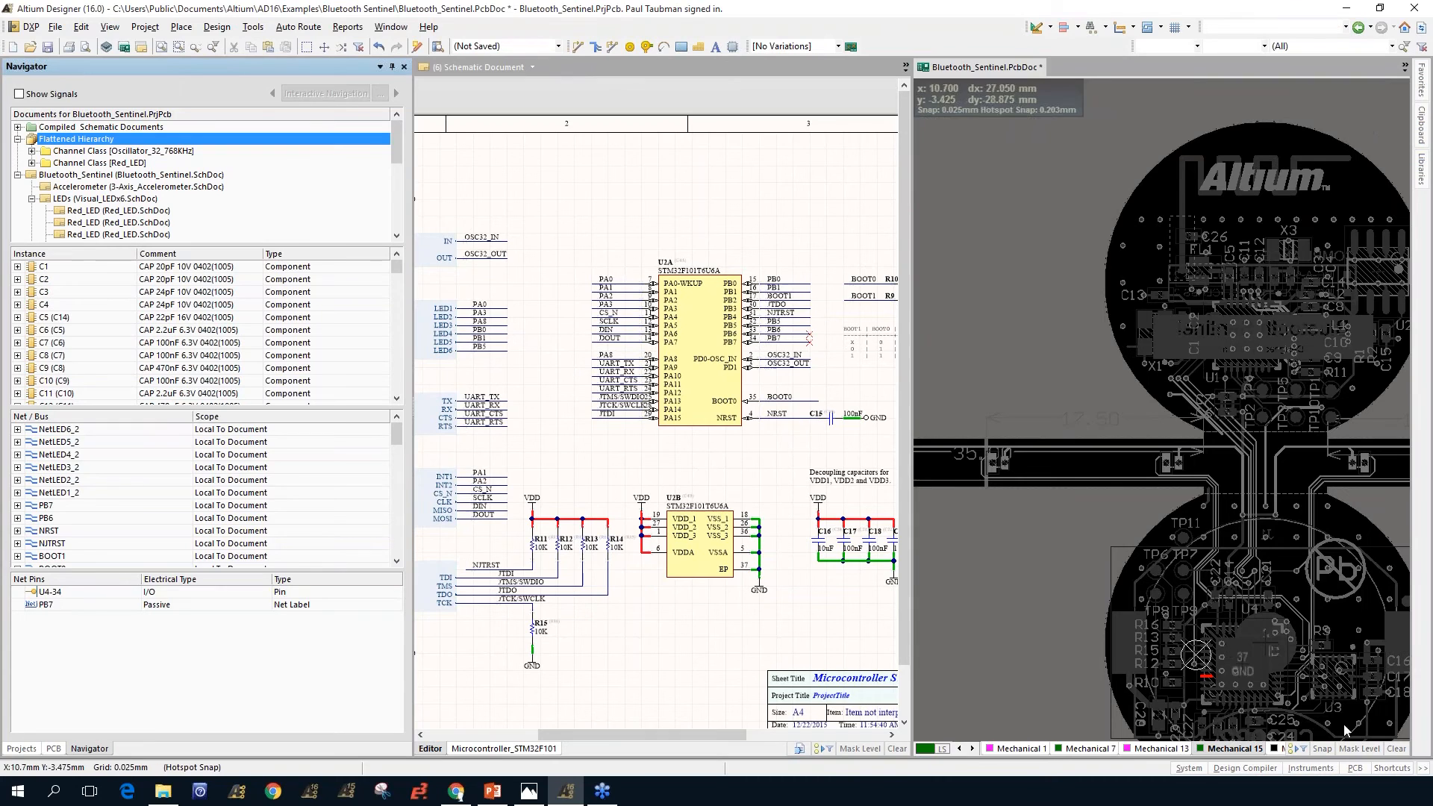
ctrl+scroll(1085, 482, down, 3)
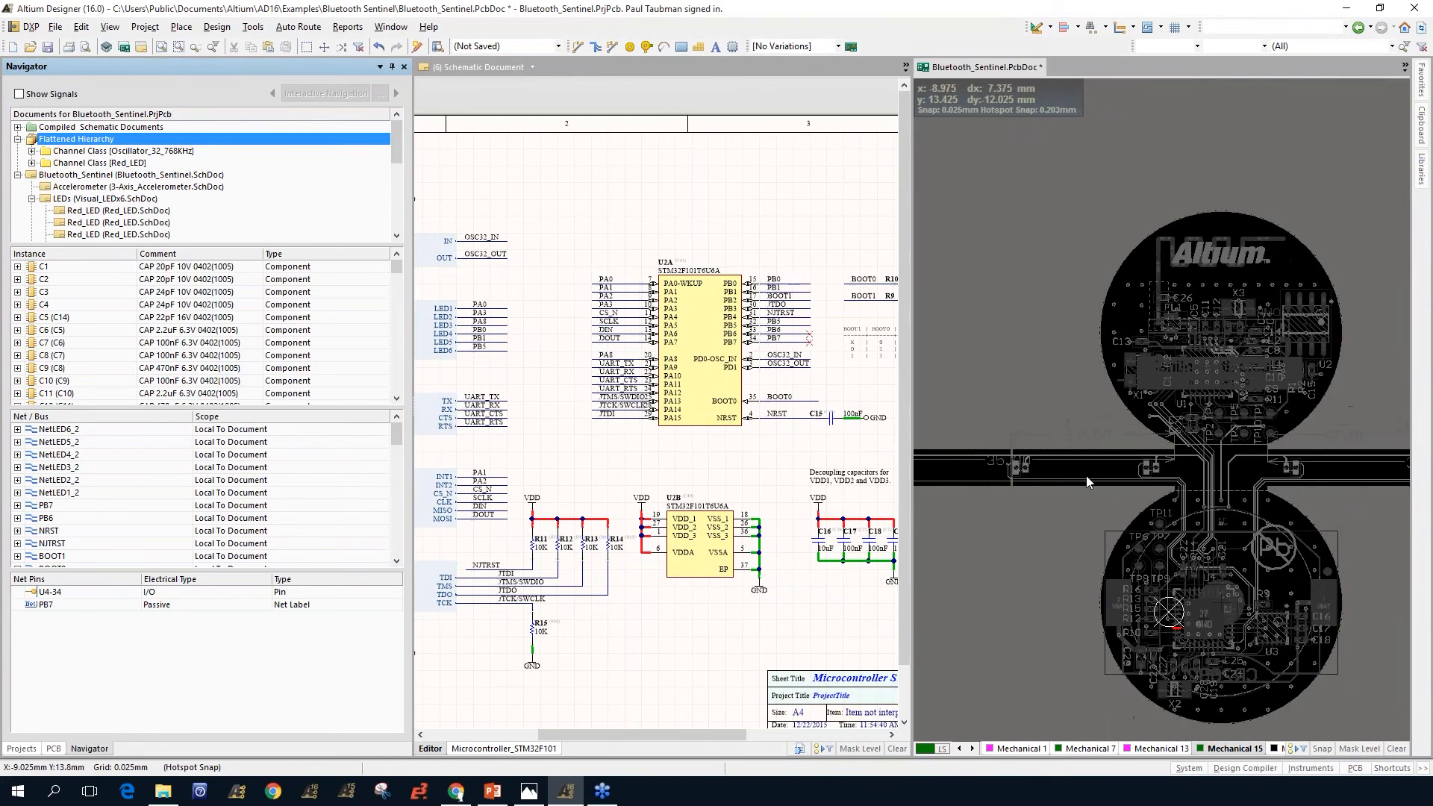
ctrl+scroll(1100, 462, up, 3)
ctrl+scroll(1100, 462, up, 1)
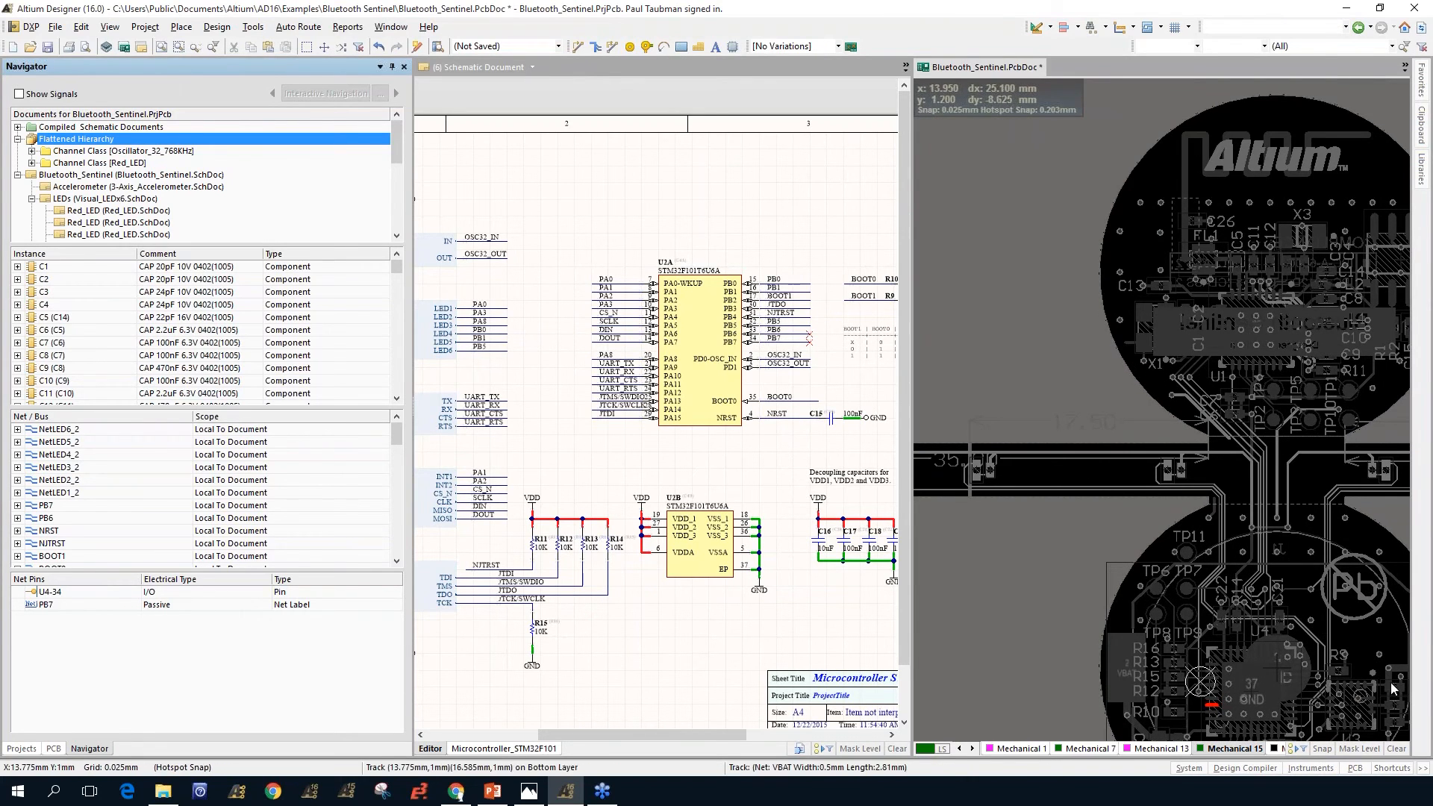
click(1398, 750)
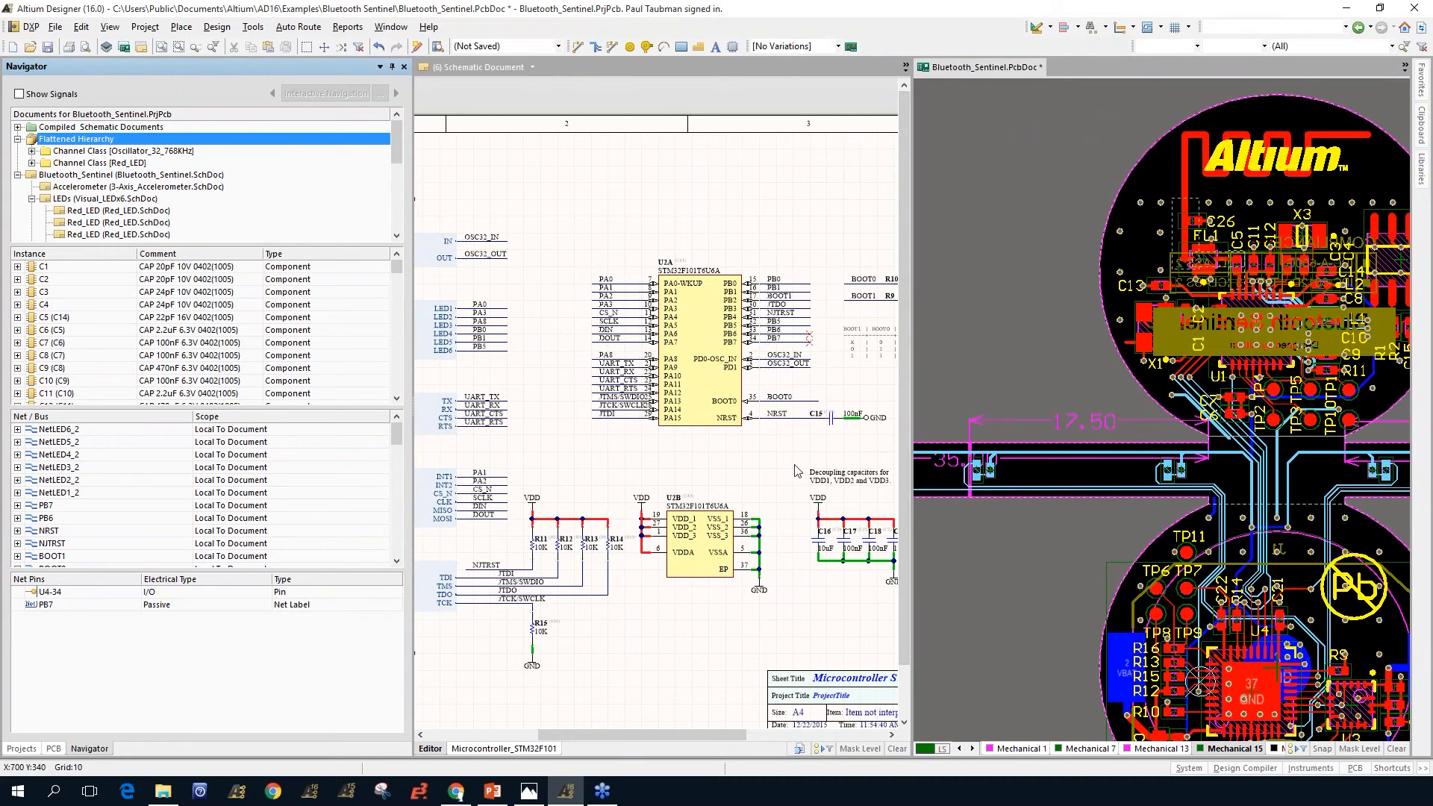
Step: Cross probe U2B, U2A and capacitor C16 from the Microcontroller_STM32F101 schematic to the PCB, and clear the board's masking
click(774, 456)
right_drag(774, 456, 681, 411)
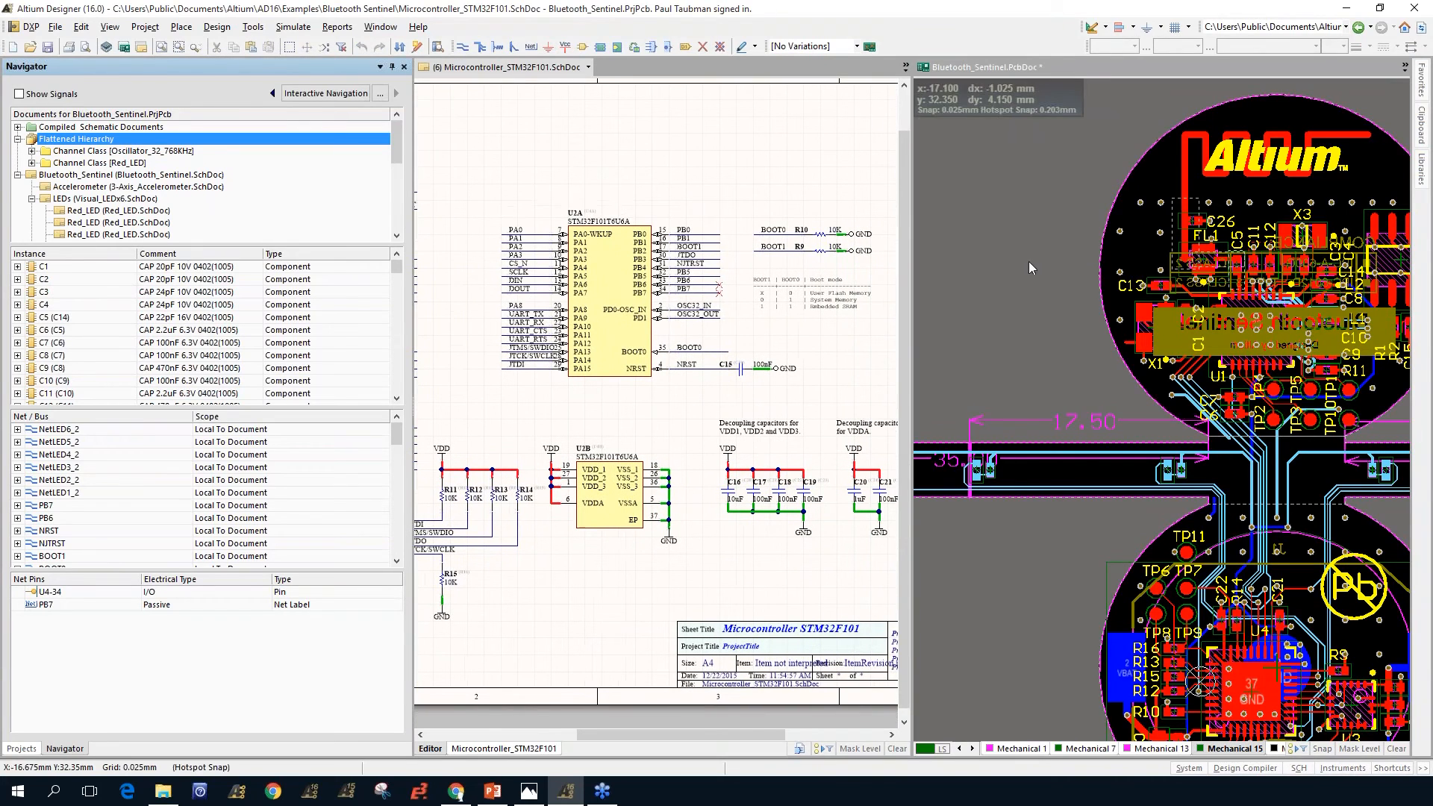
click(419, 48)
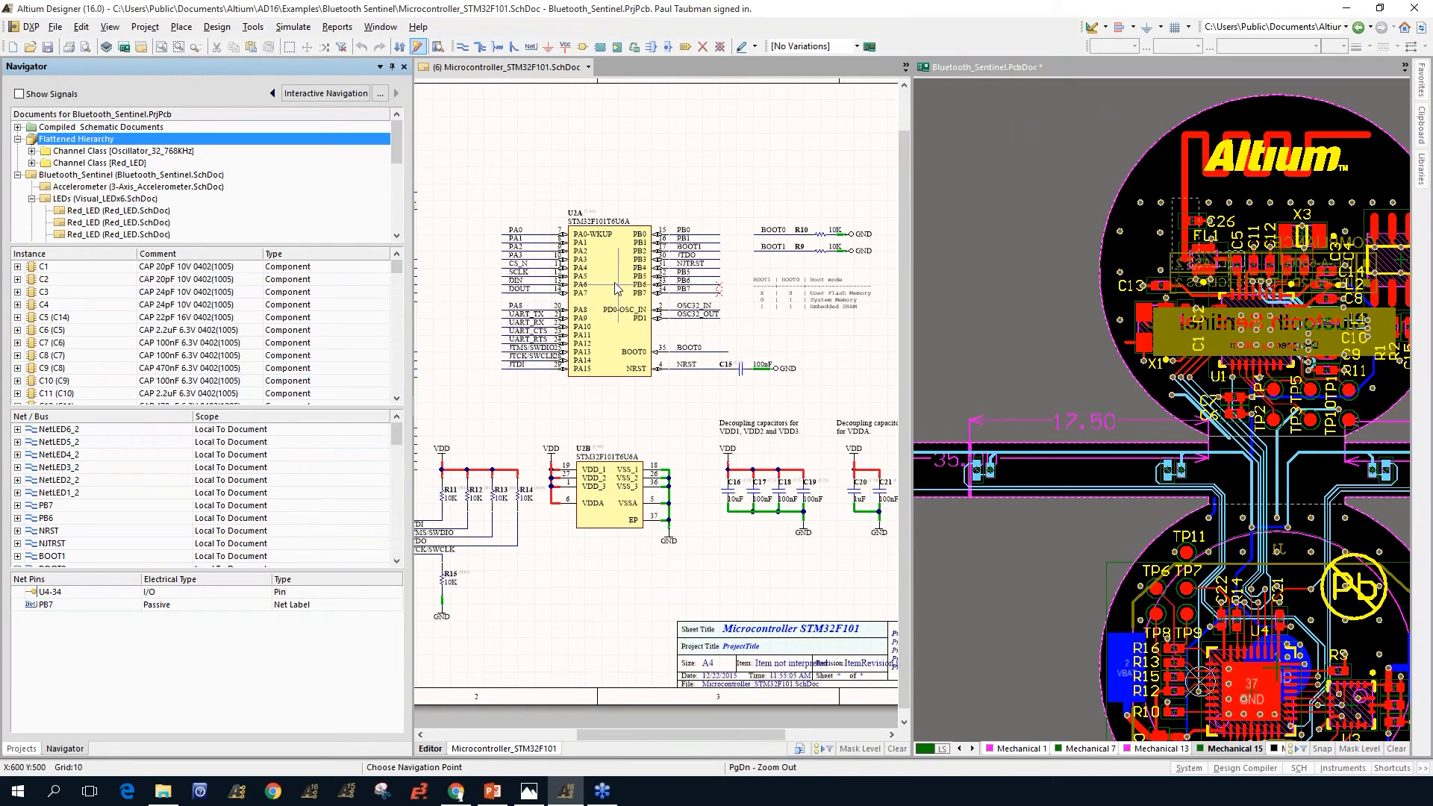
click(618, 513)
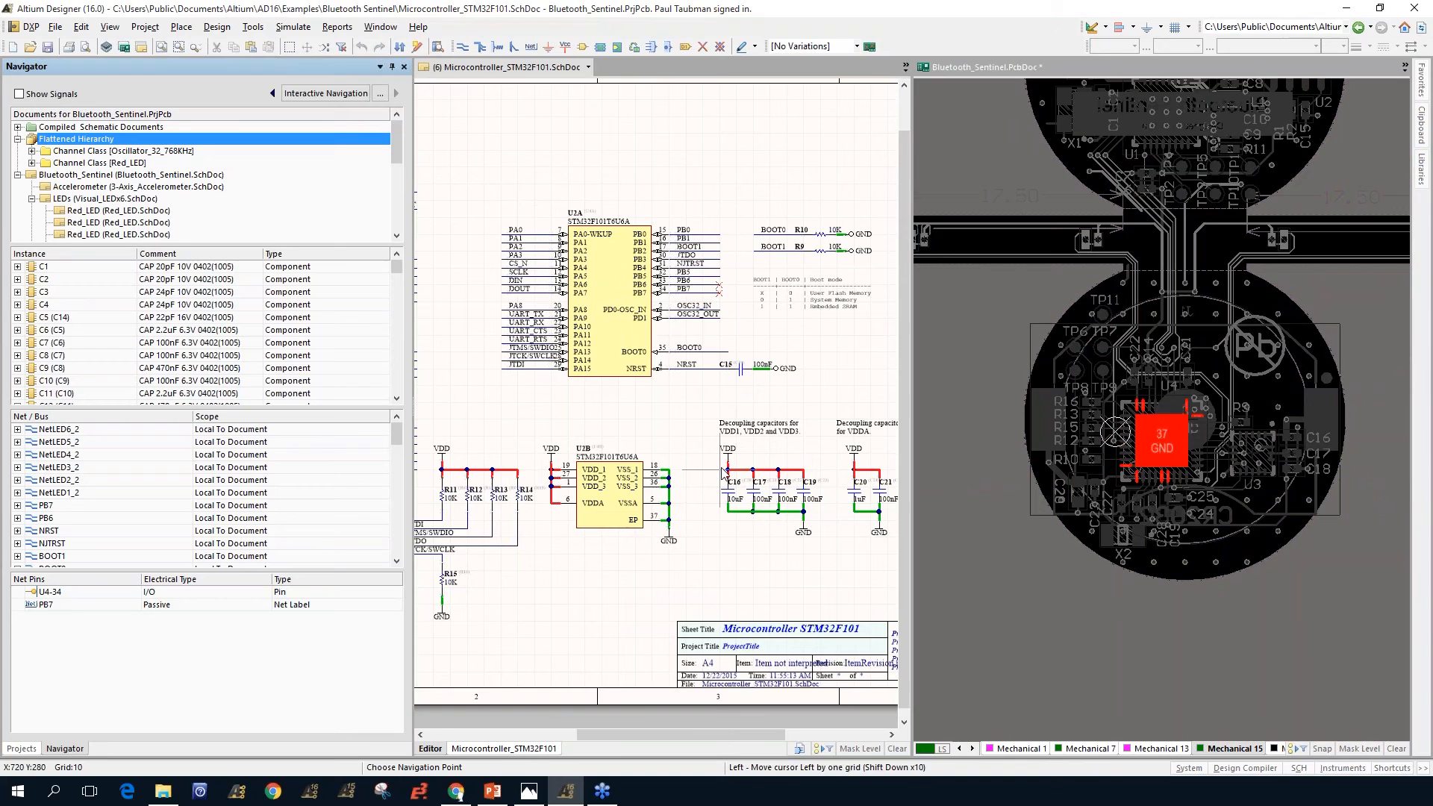
click(611, 314)
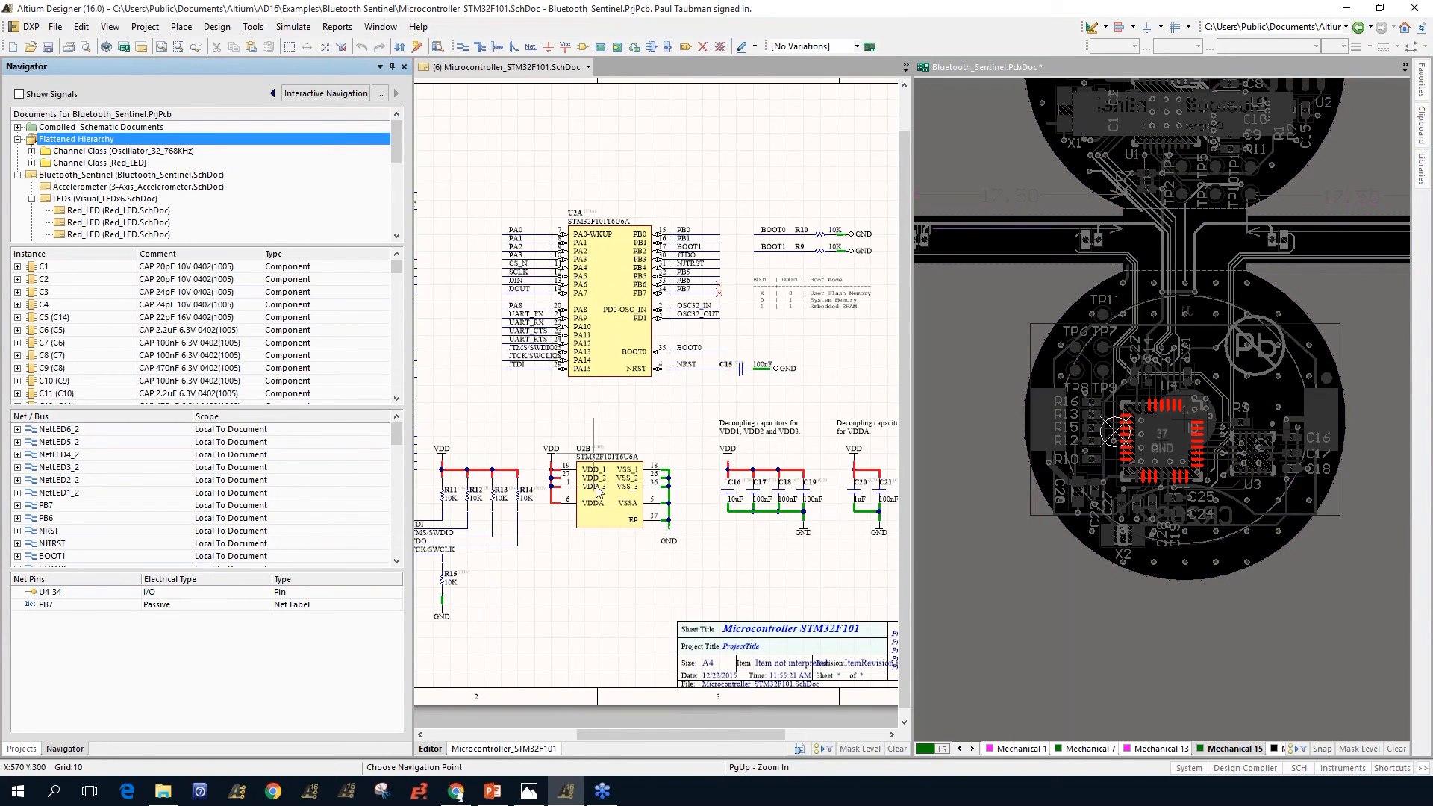
click(735, 489)
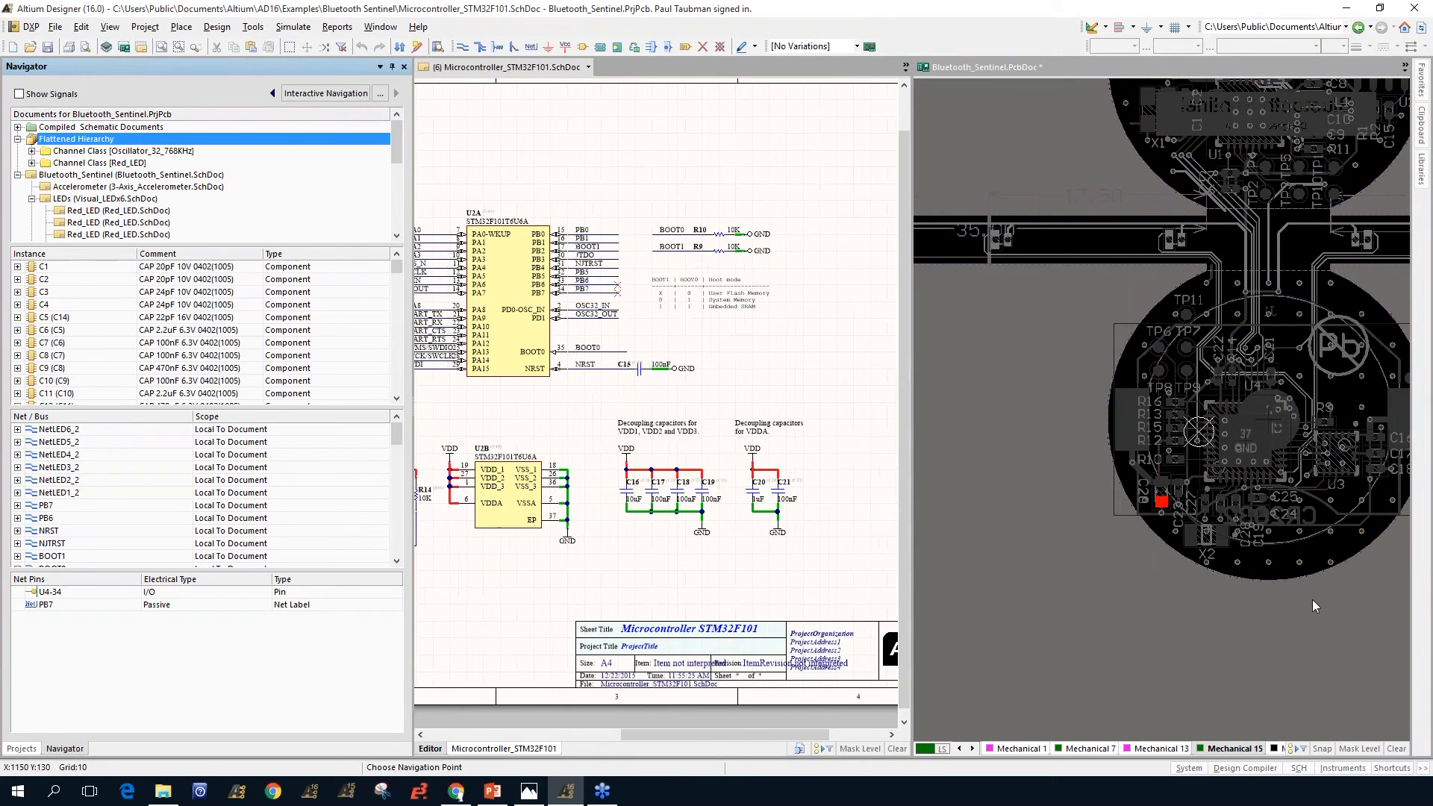
right_click(741, 411)
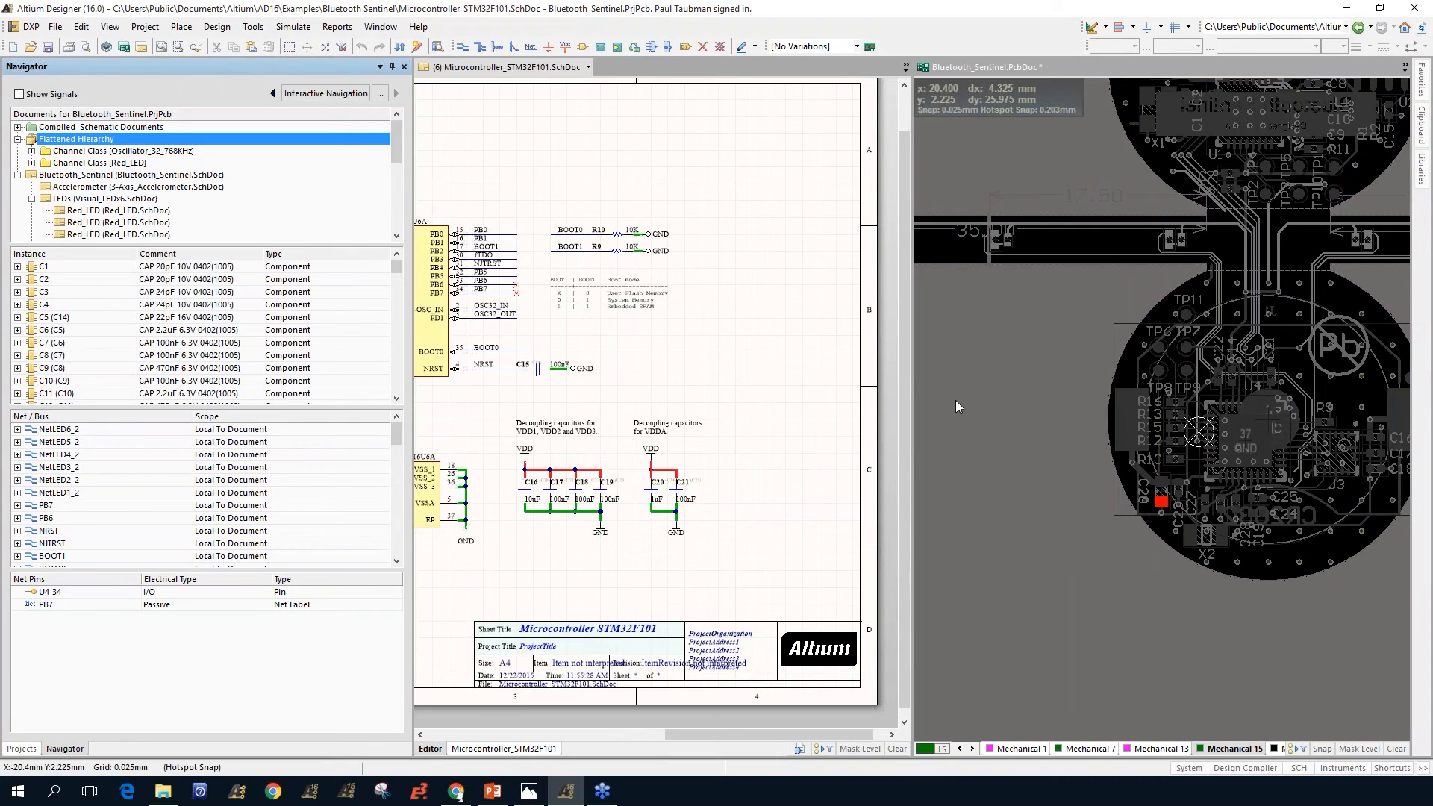
click(987, 378)
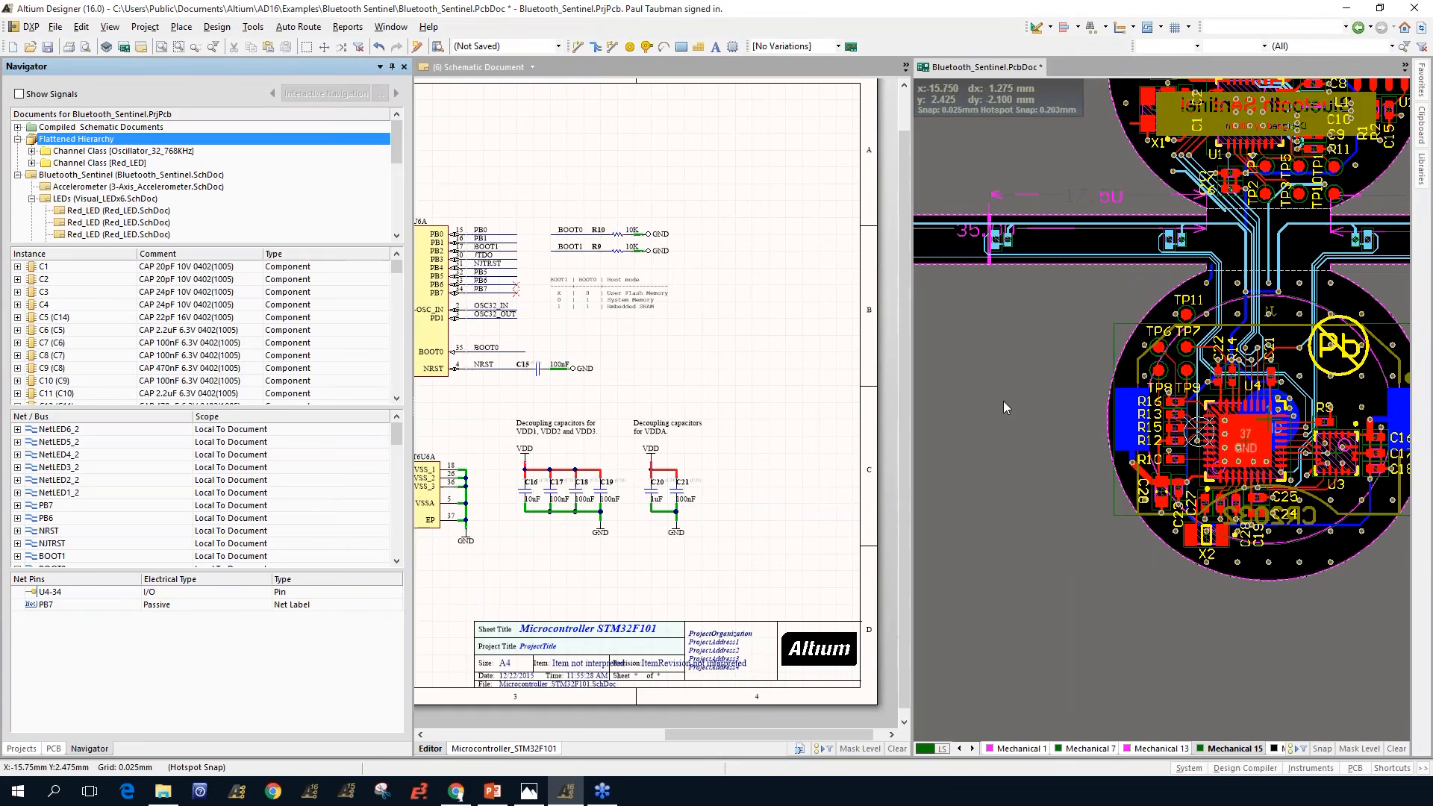
right_drag(1003, 401, 945, 355)
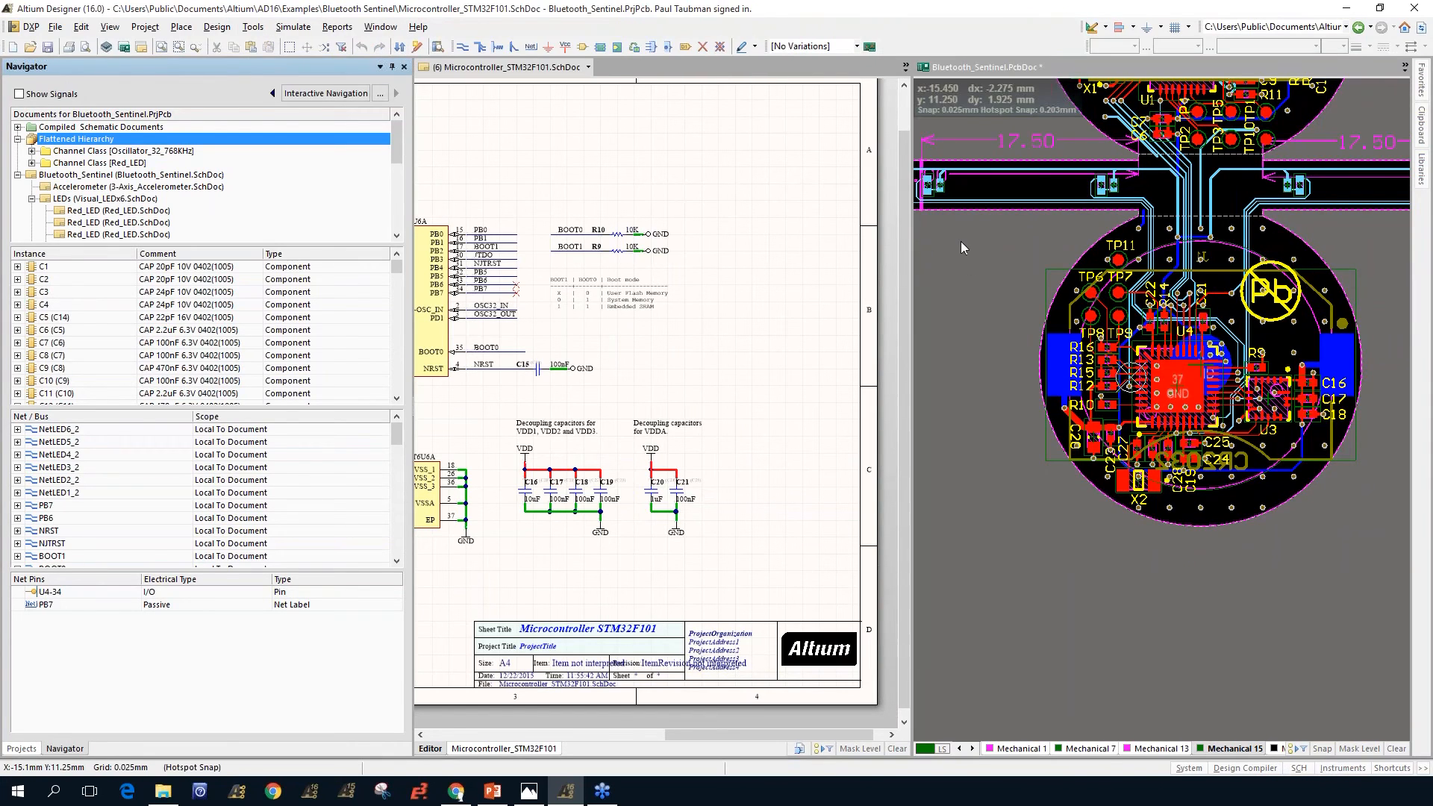
Step: Cross probe crystal X2 from the PCB to its schematic and move Oscillator_32_768KHz.SchDoc in with the other schematics
click(416, 52)
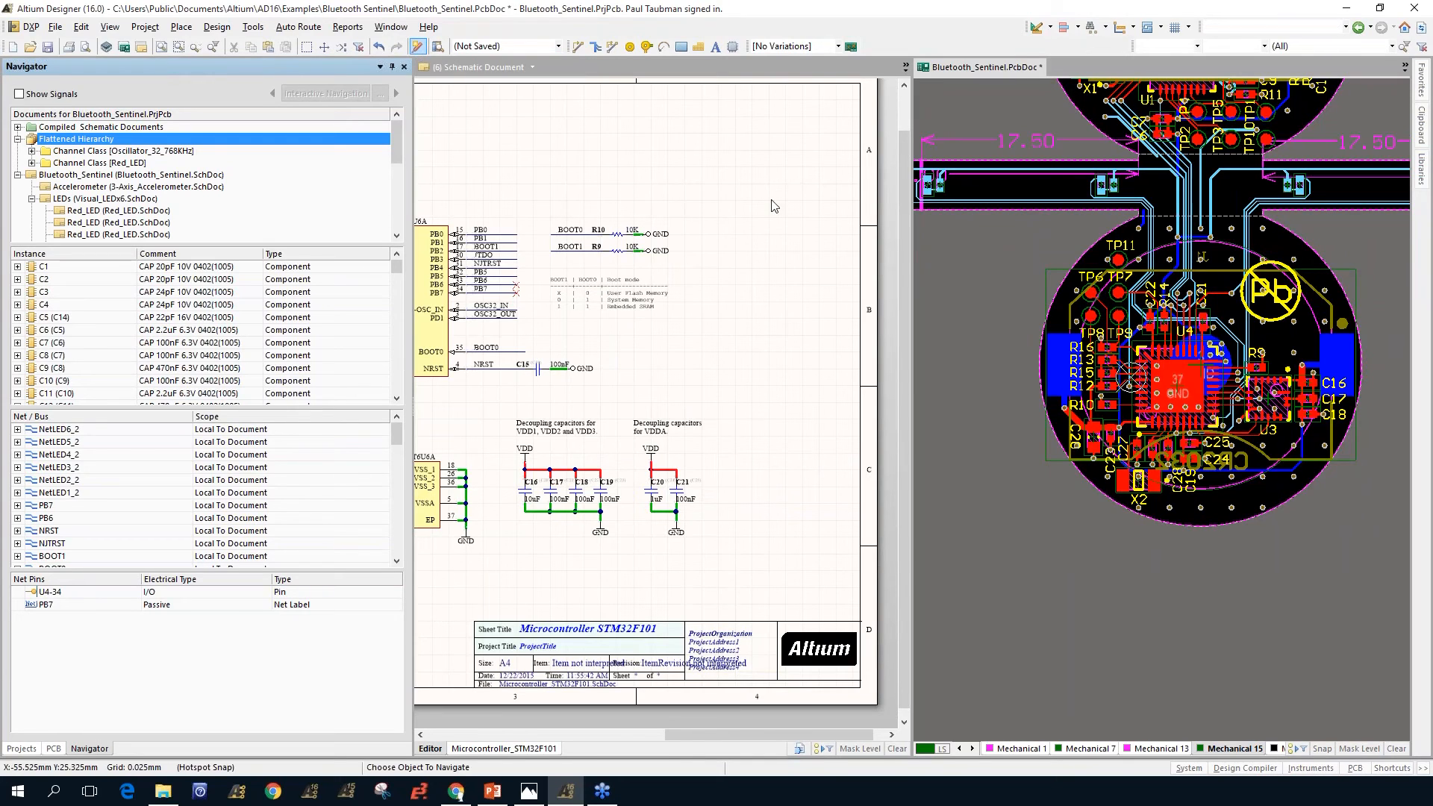
click(1125, 493)
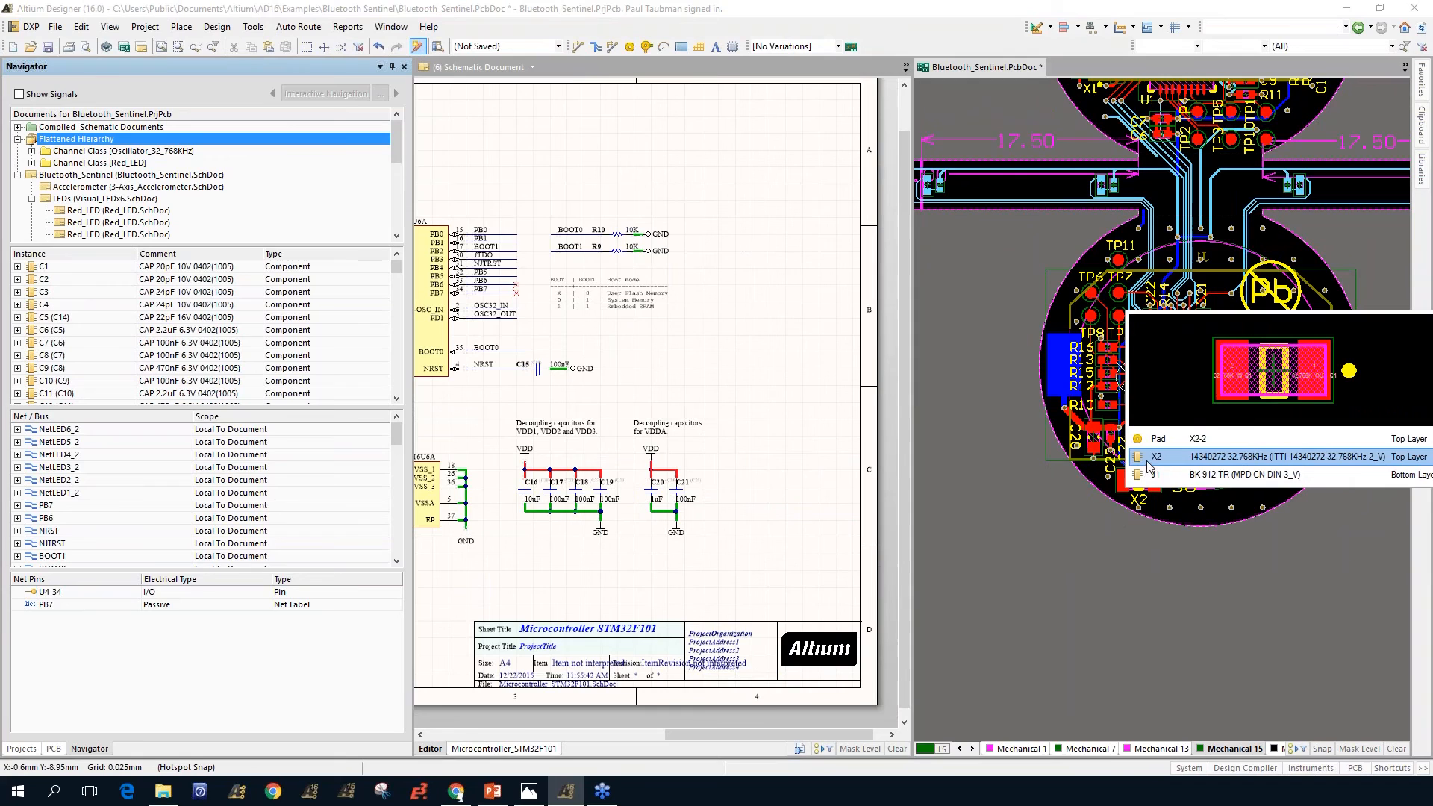
click(1149, 457)
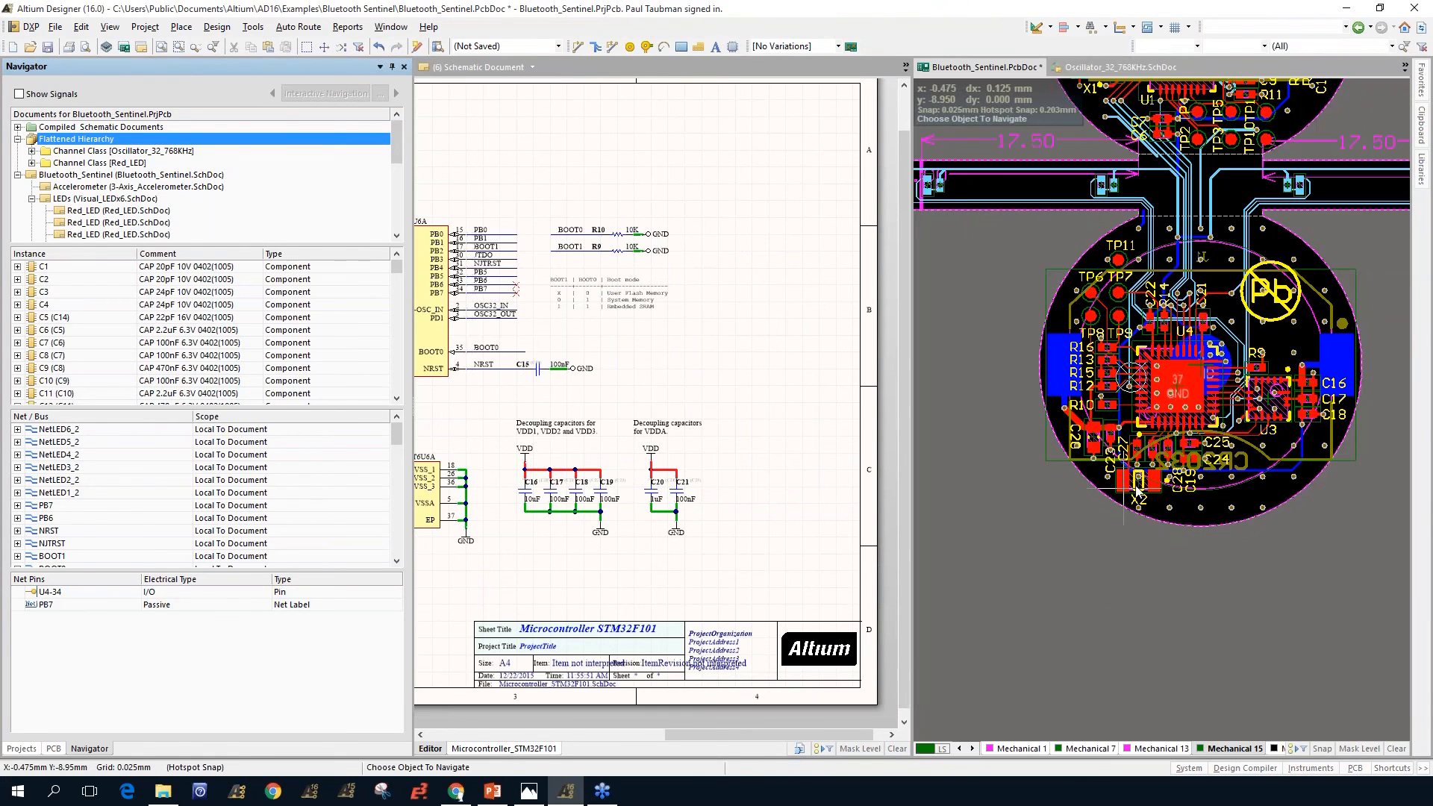
click(1137, 497)
click(1149, 457)
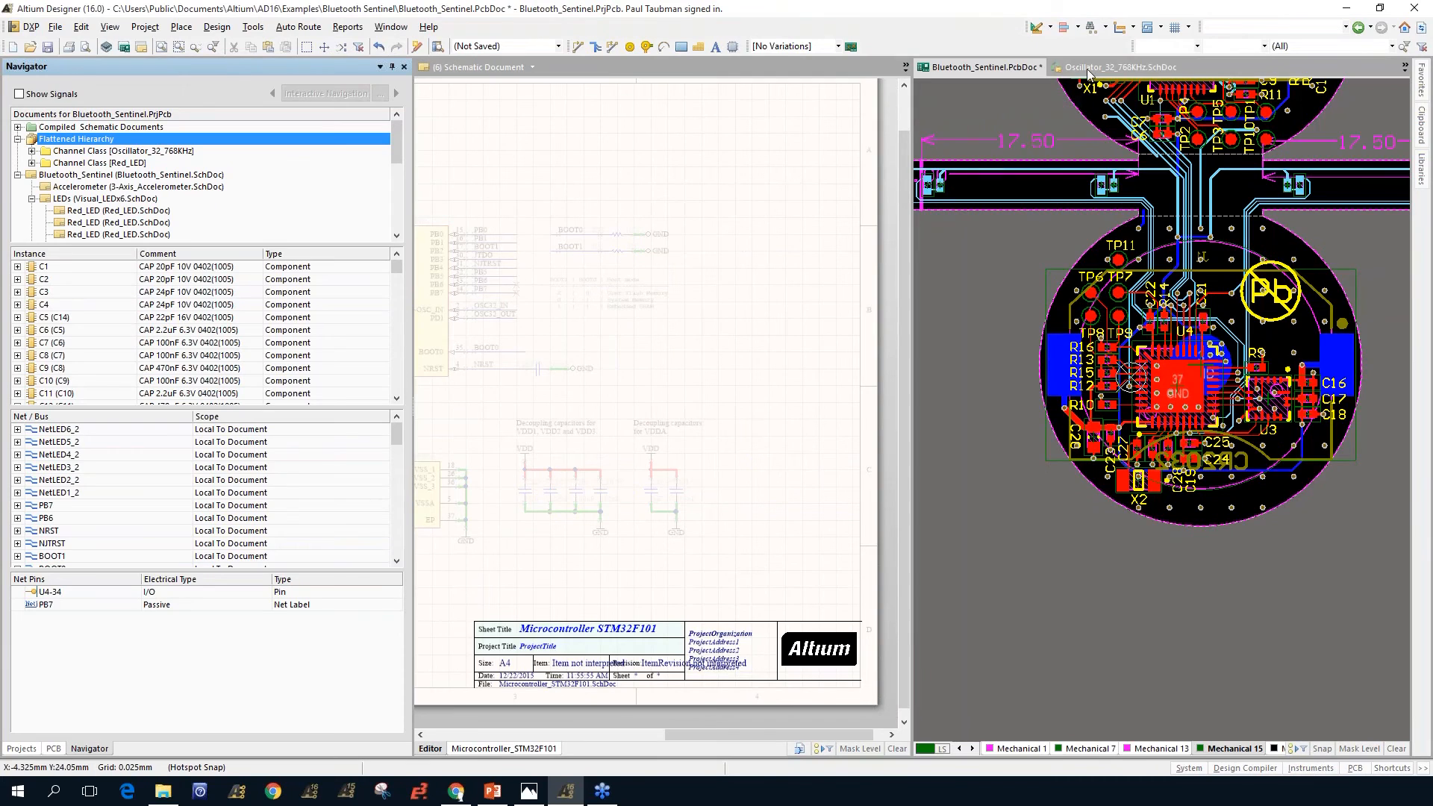
drag(1088, 69, 590, 73)
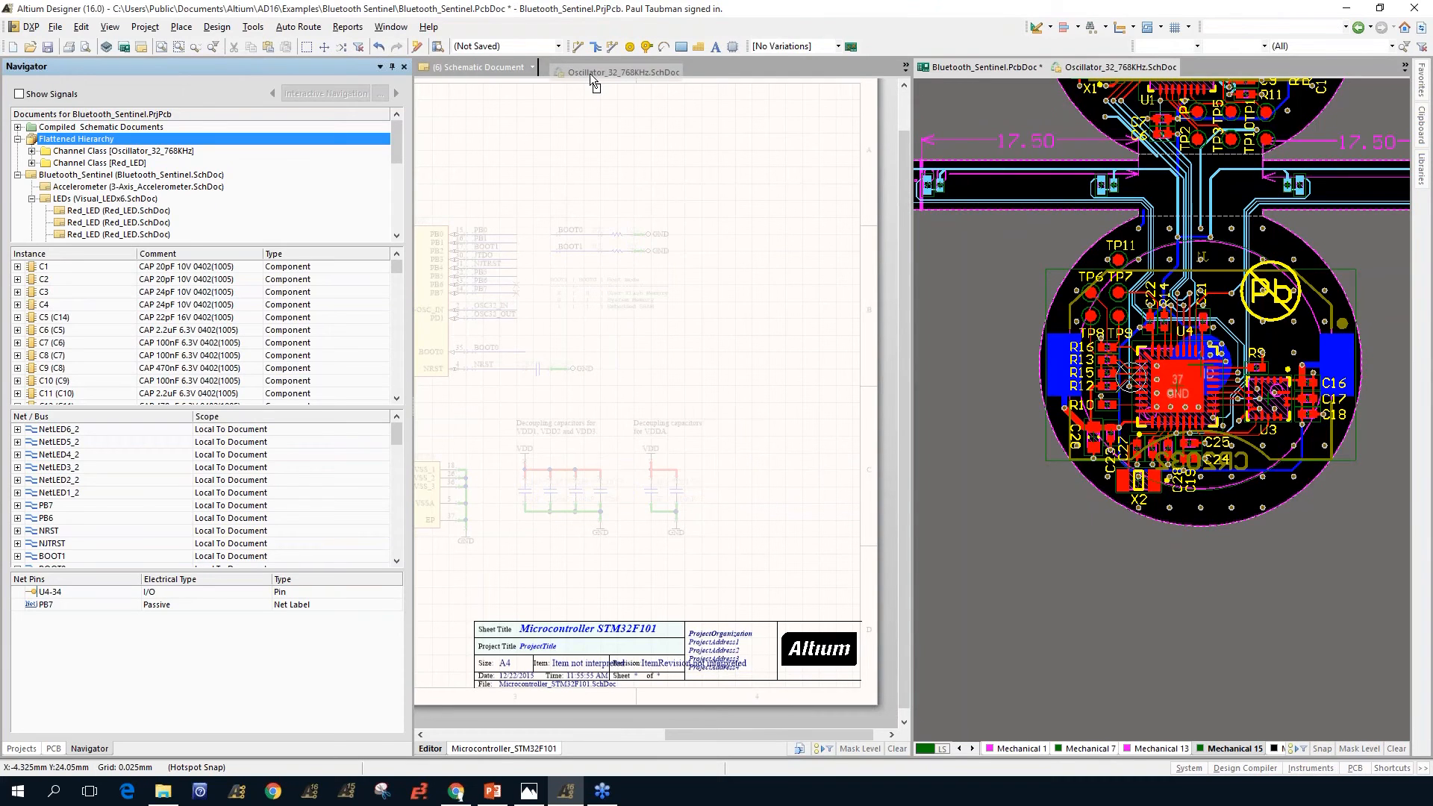
Step: Dock Oscillator_32_768KHz.SchDoc with the other schematics, cross probe U3 from the PCB to its schematic, and clear the masking there
drag(590, 73, 589, 74)
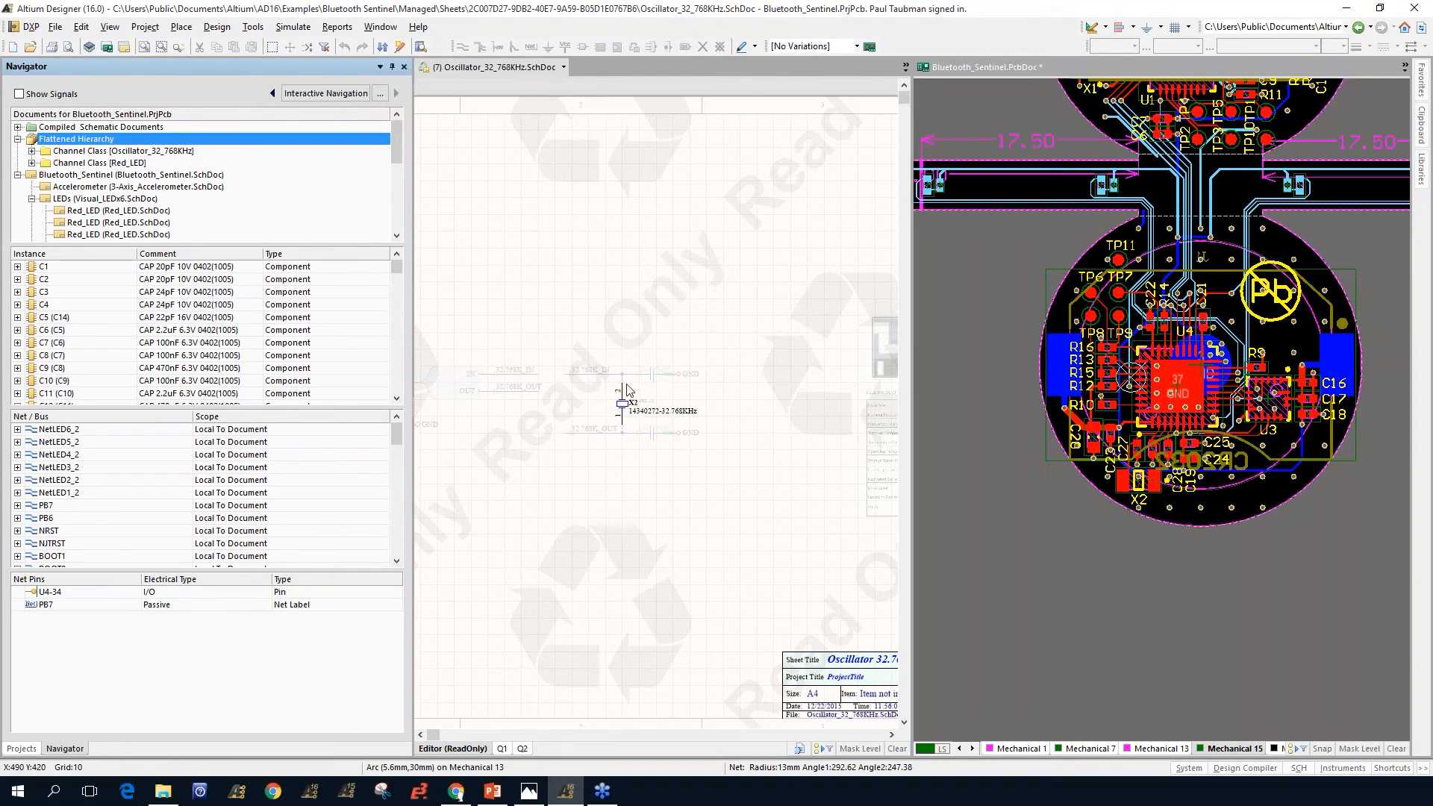
click(996, 488)
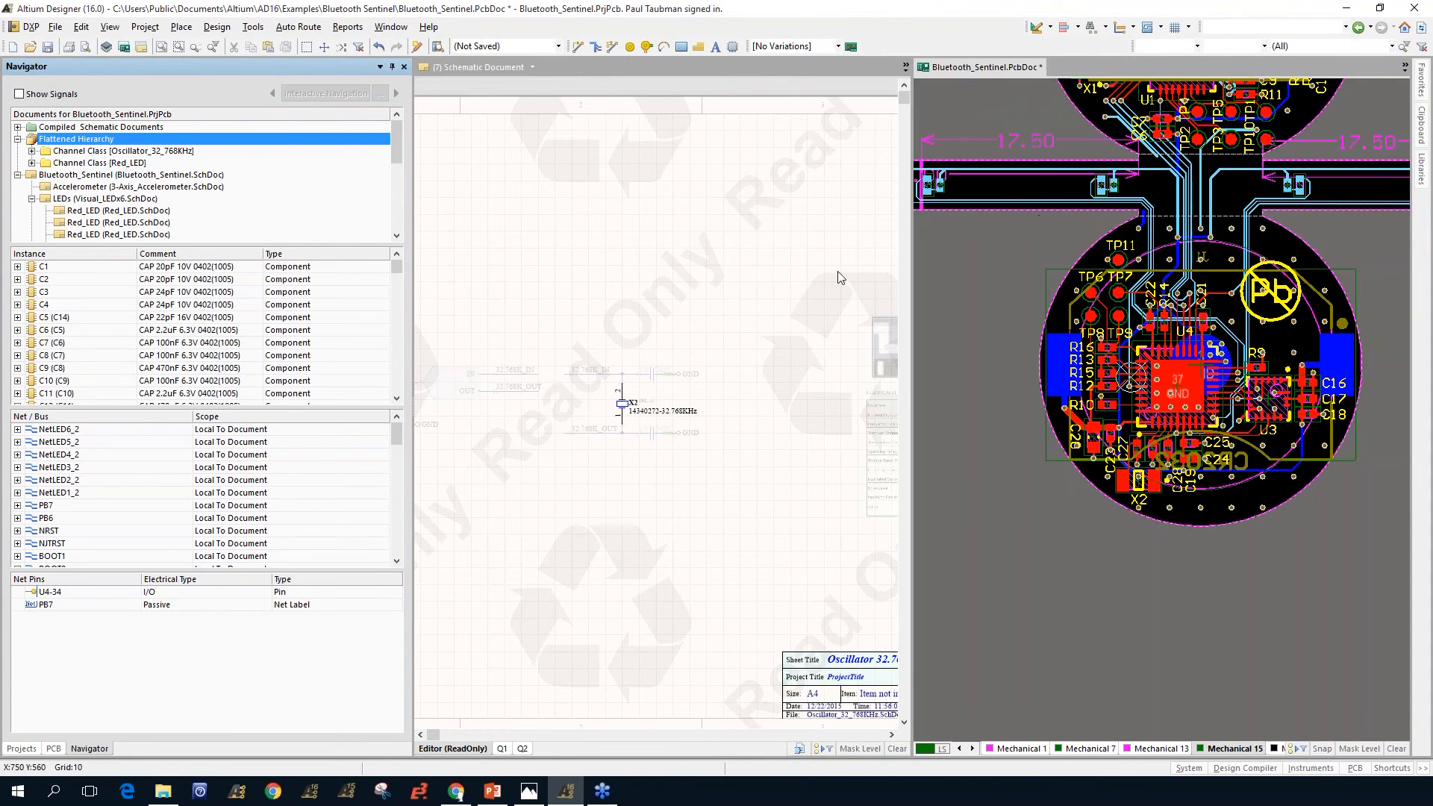
click(418, 52)
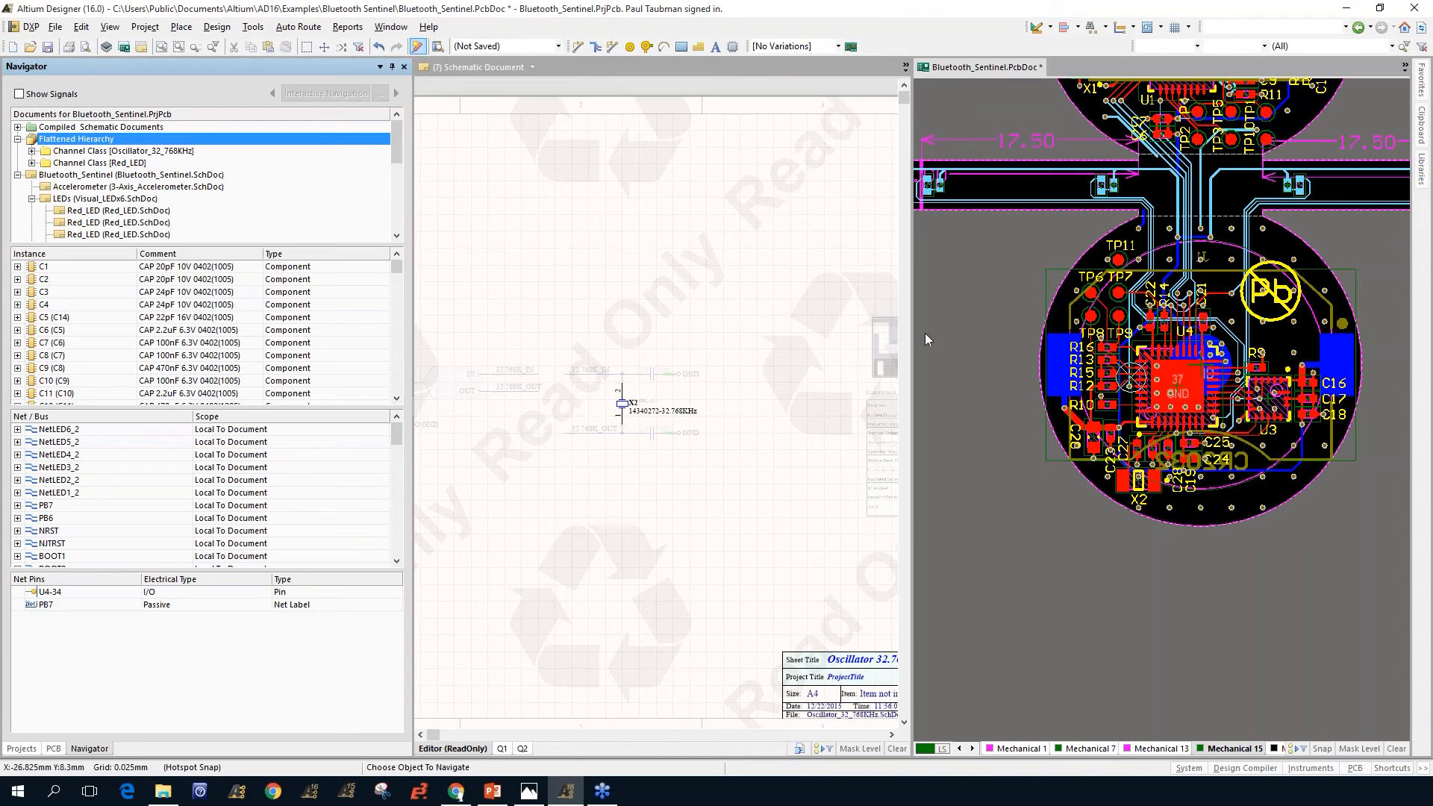
click(1271, 401)
click(1318, 384)
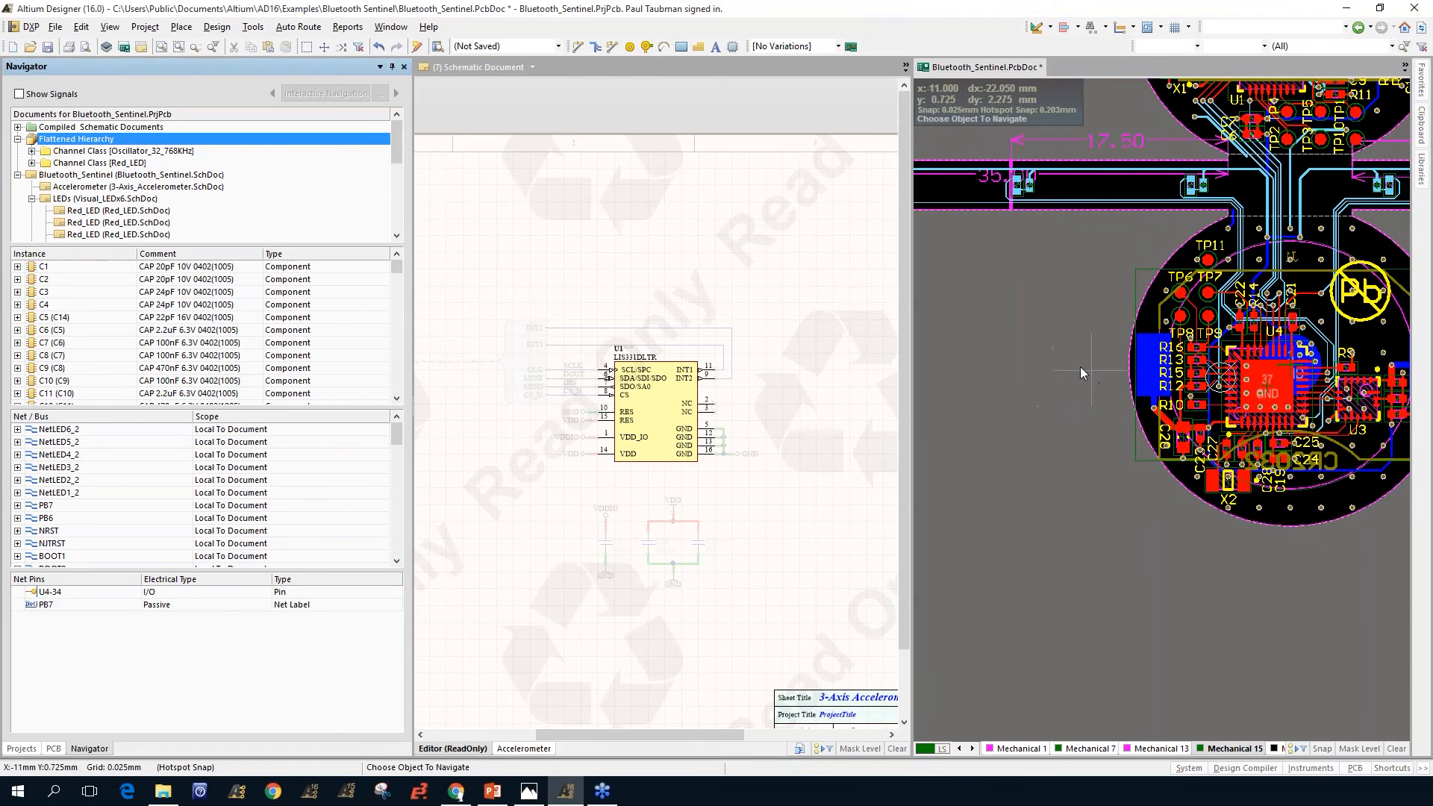
click(667, 468)
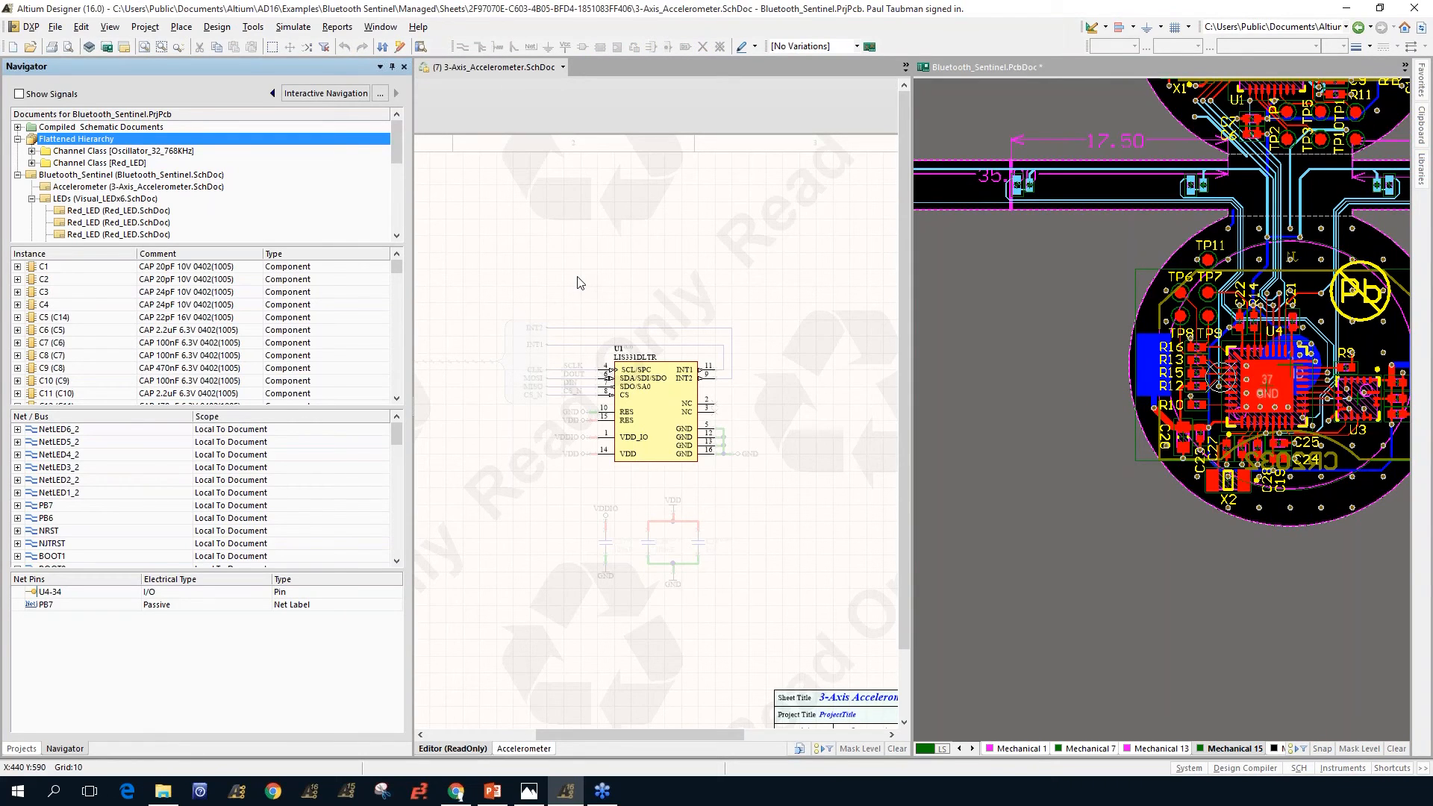
click(657, 247)
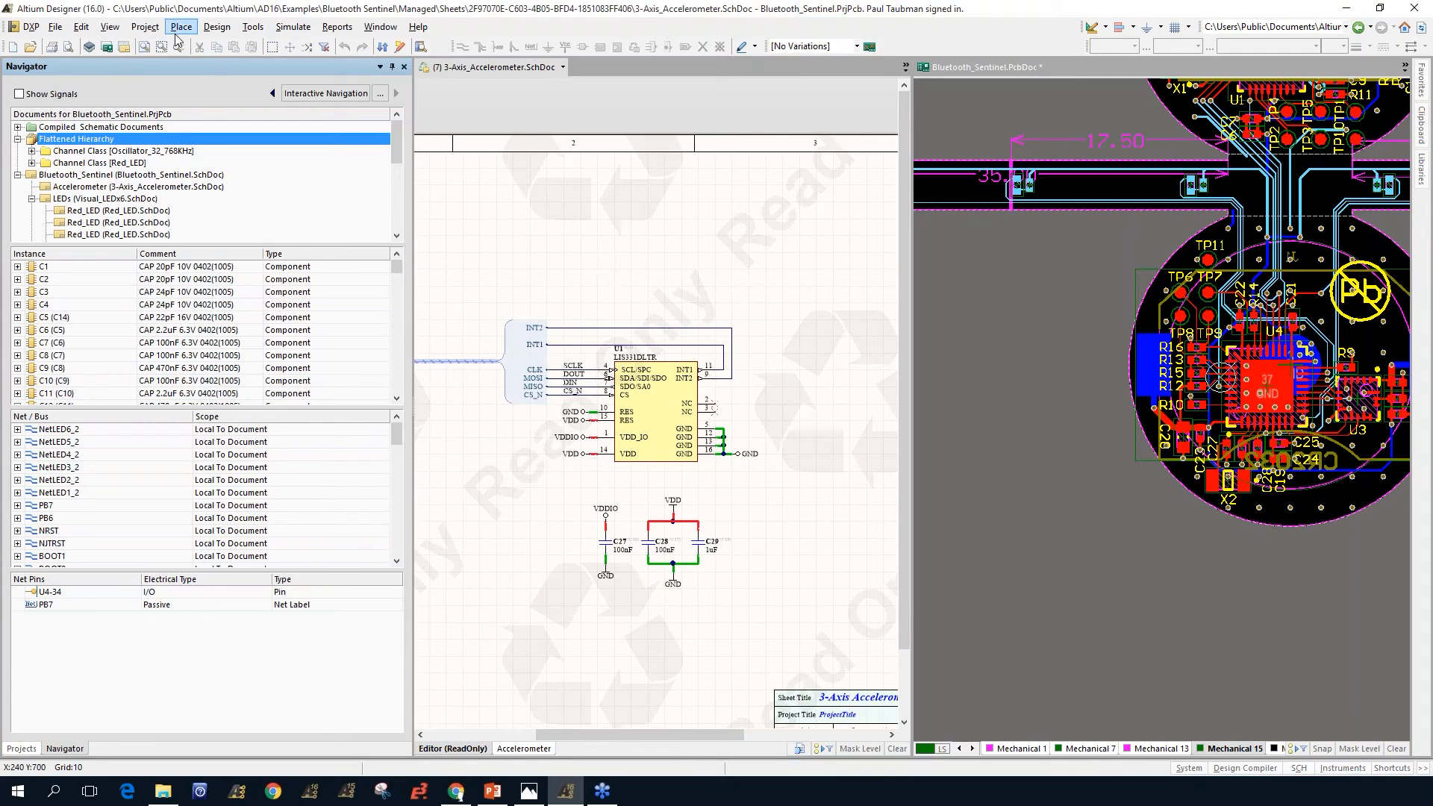
Step: Locate Cross Select Mode for both the schematic and PCB editors, and select accelerometer U1 on the schematic to cross-select it on the board
click(252, 29)
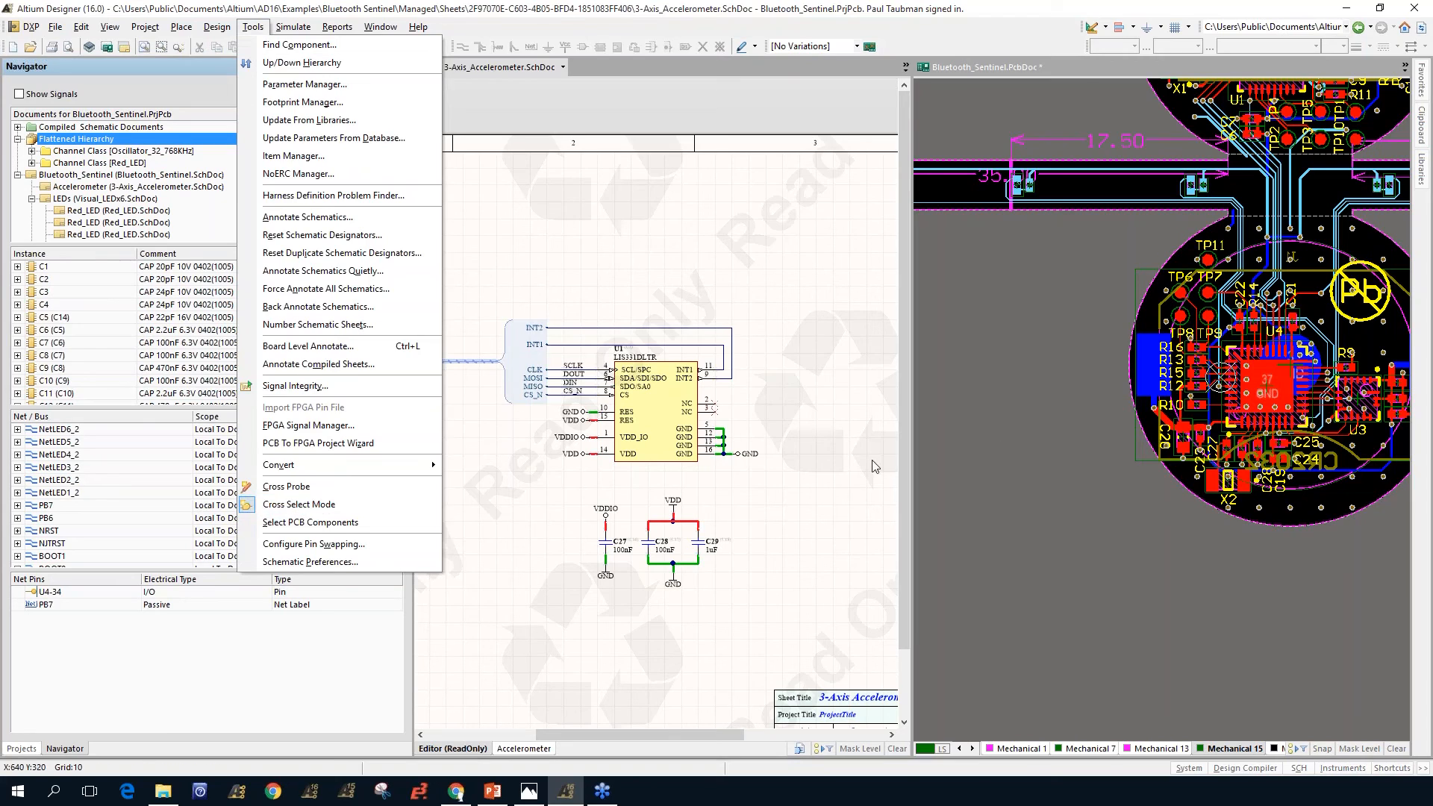
click(1000, 445)
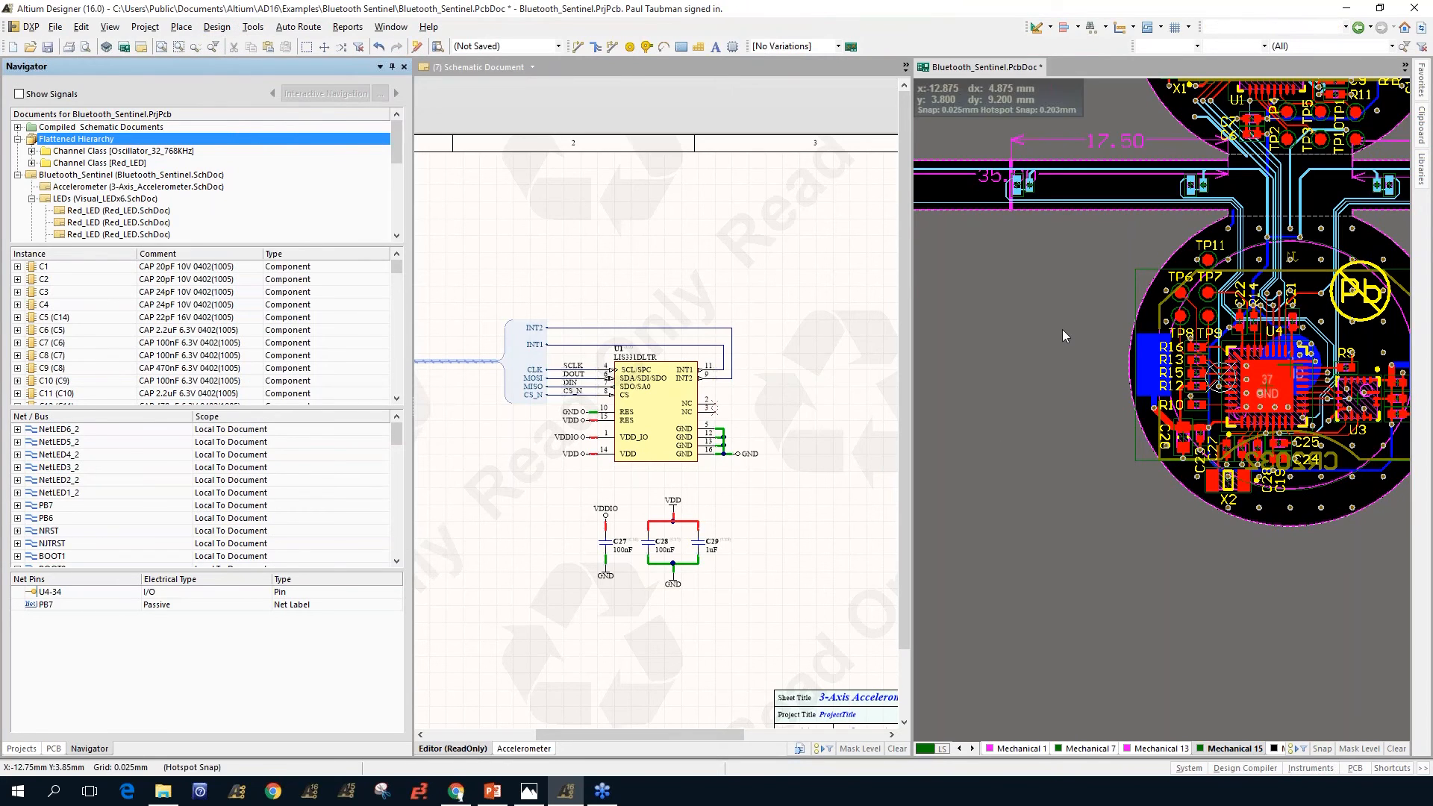
click(246, 28)
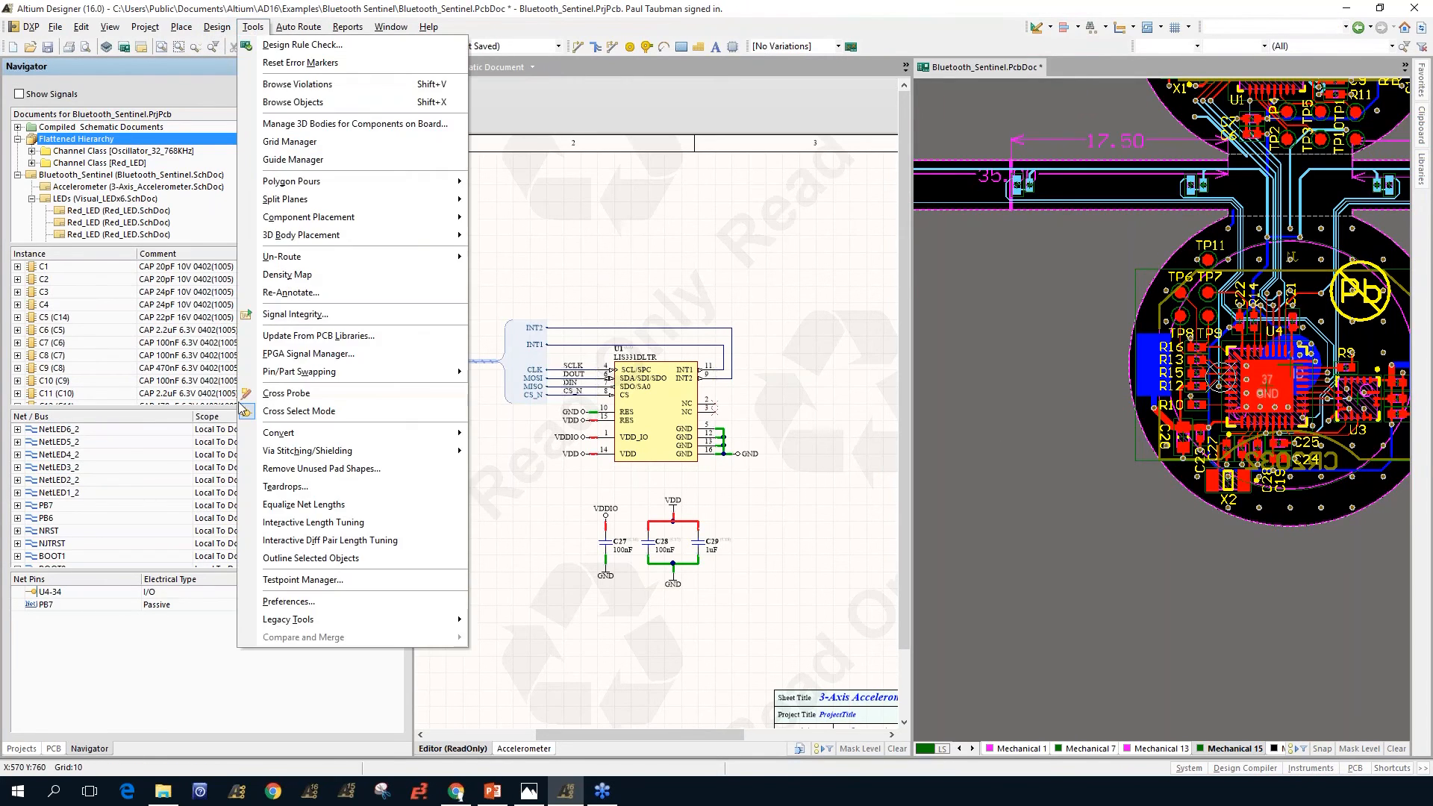
click(277, 411)
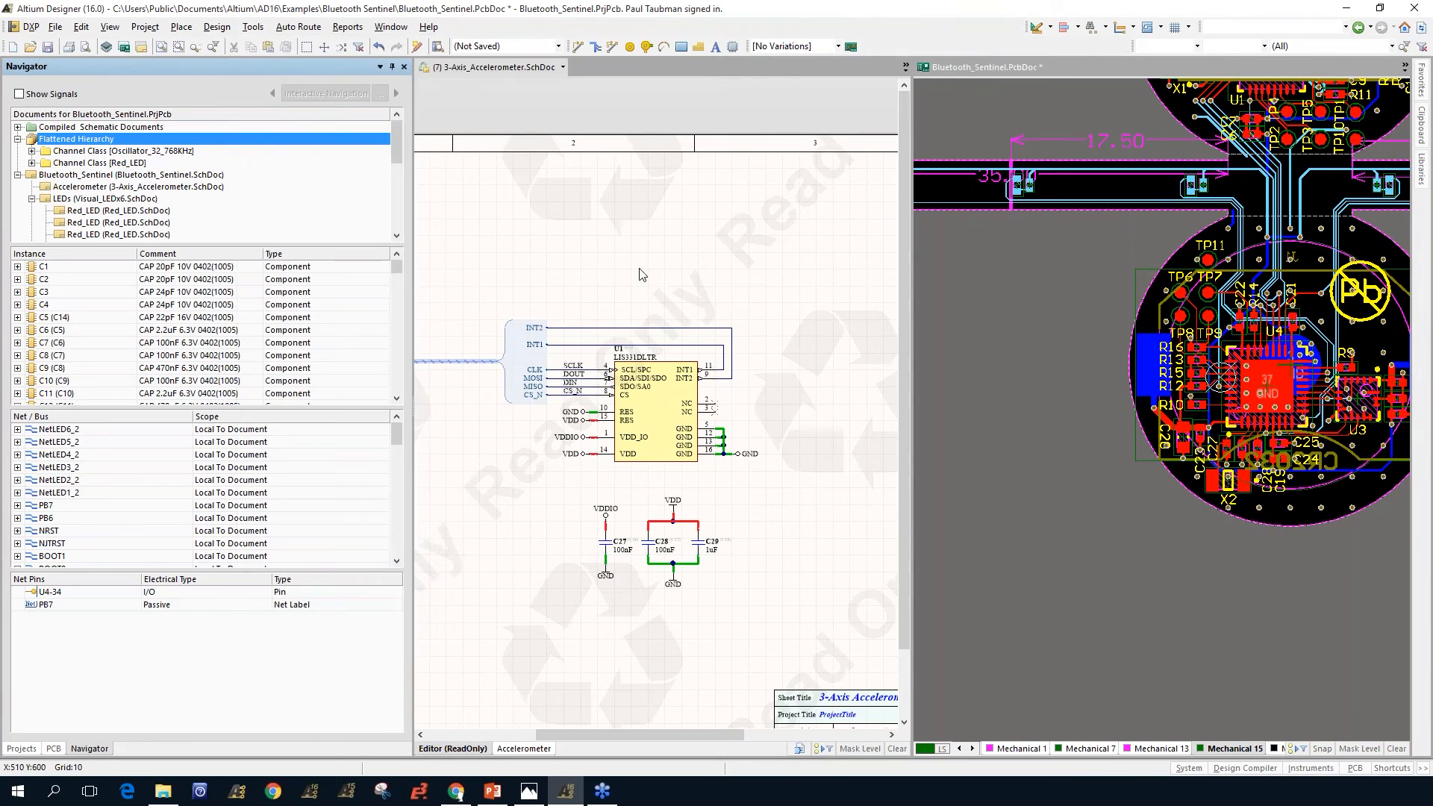
click(647, 395)
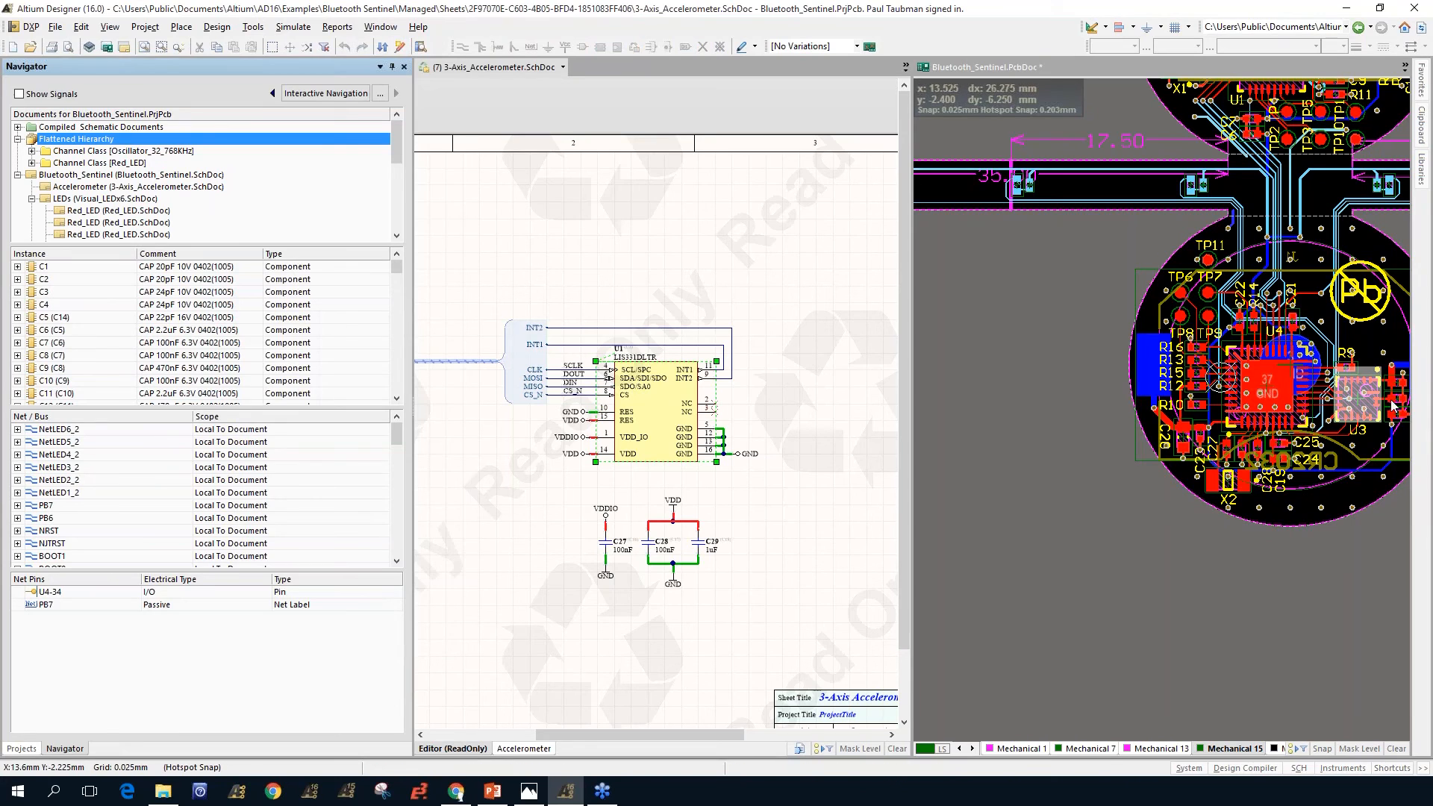
click(1050, 471)
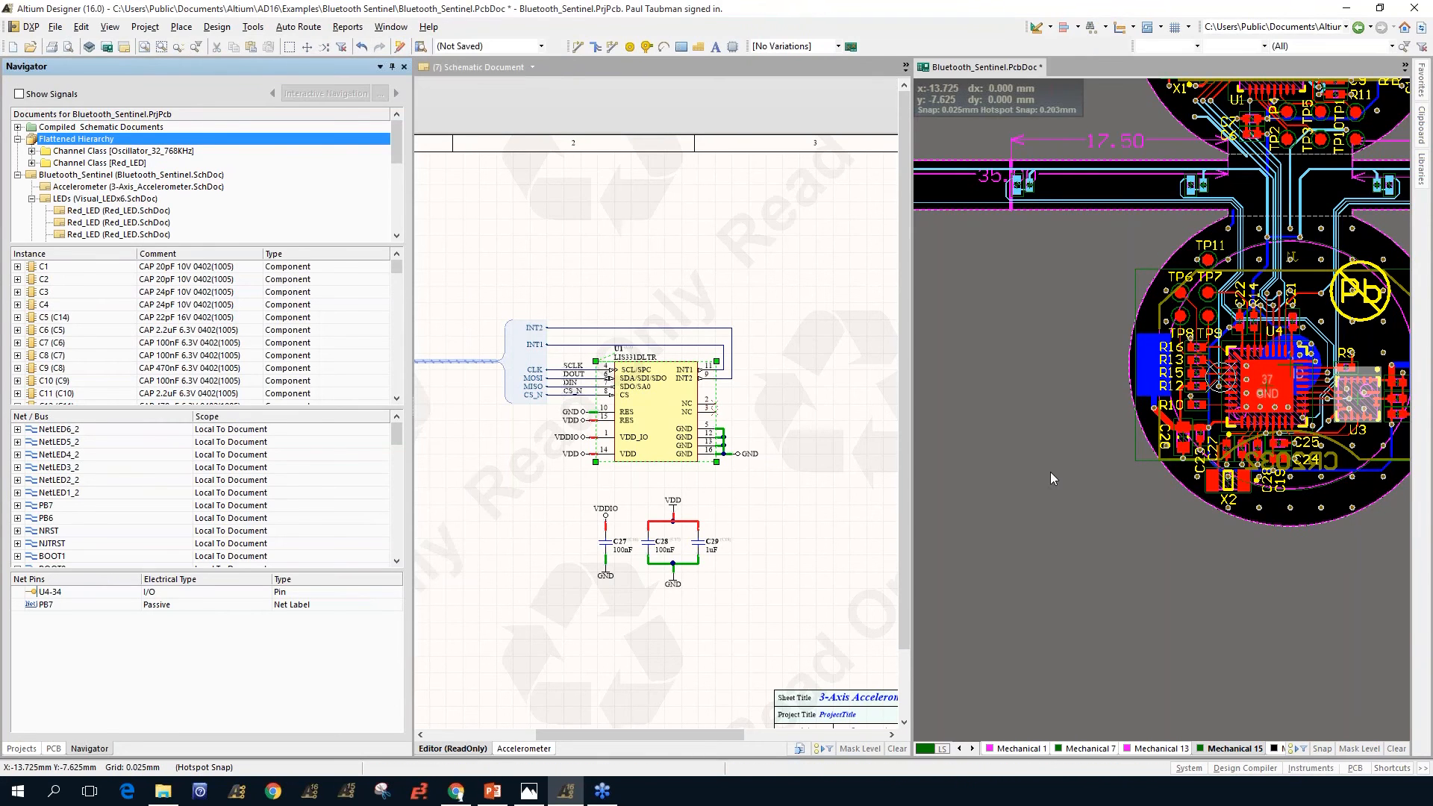
Step: Fit the whole board in view and window-select the entire accelerometer circuit with its capacitors on the schematic
key(ctrl+Page_Down)
click(486, 276)
drag(465, 255, 840, 636)
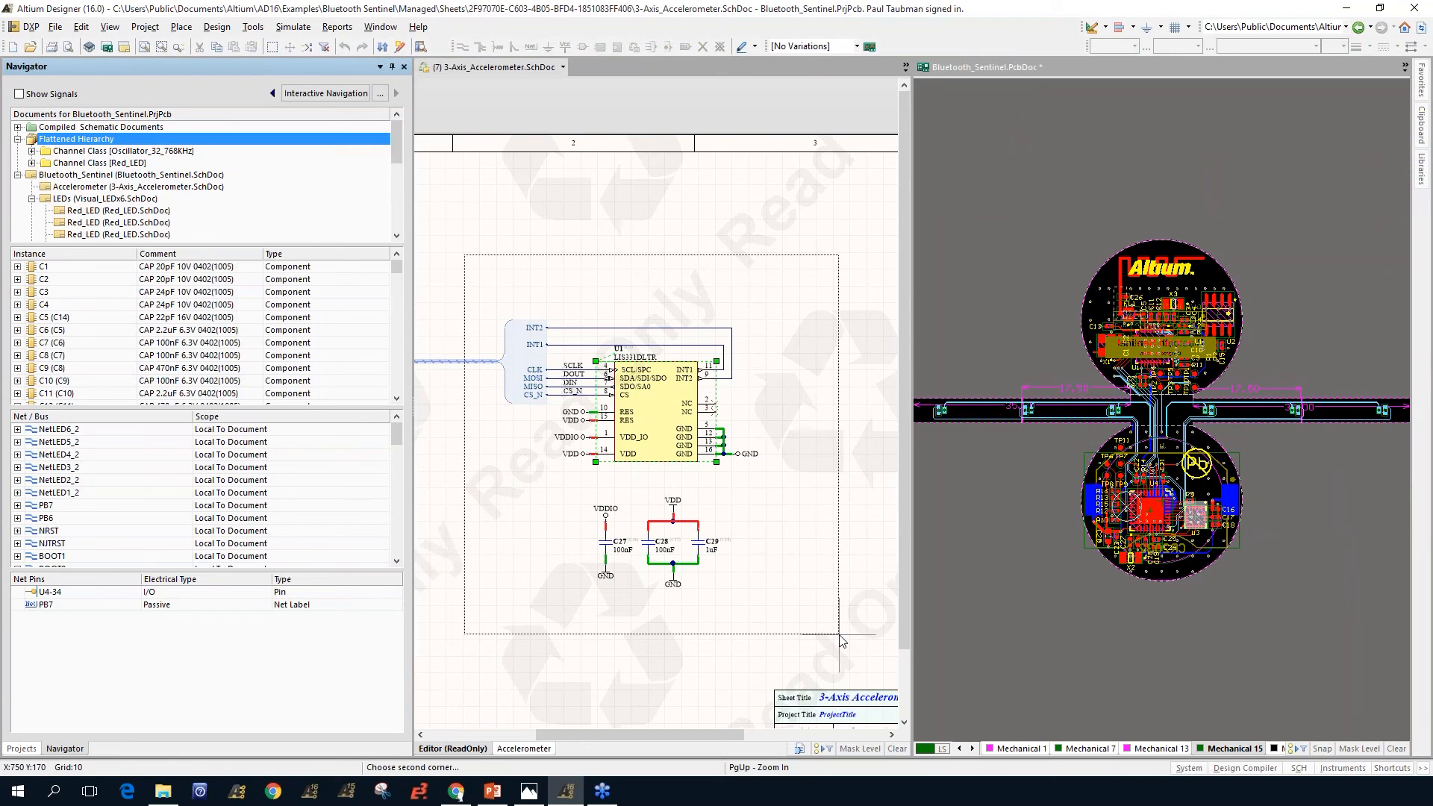
drag(839, 636, 840, 636)
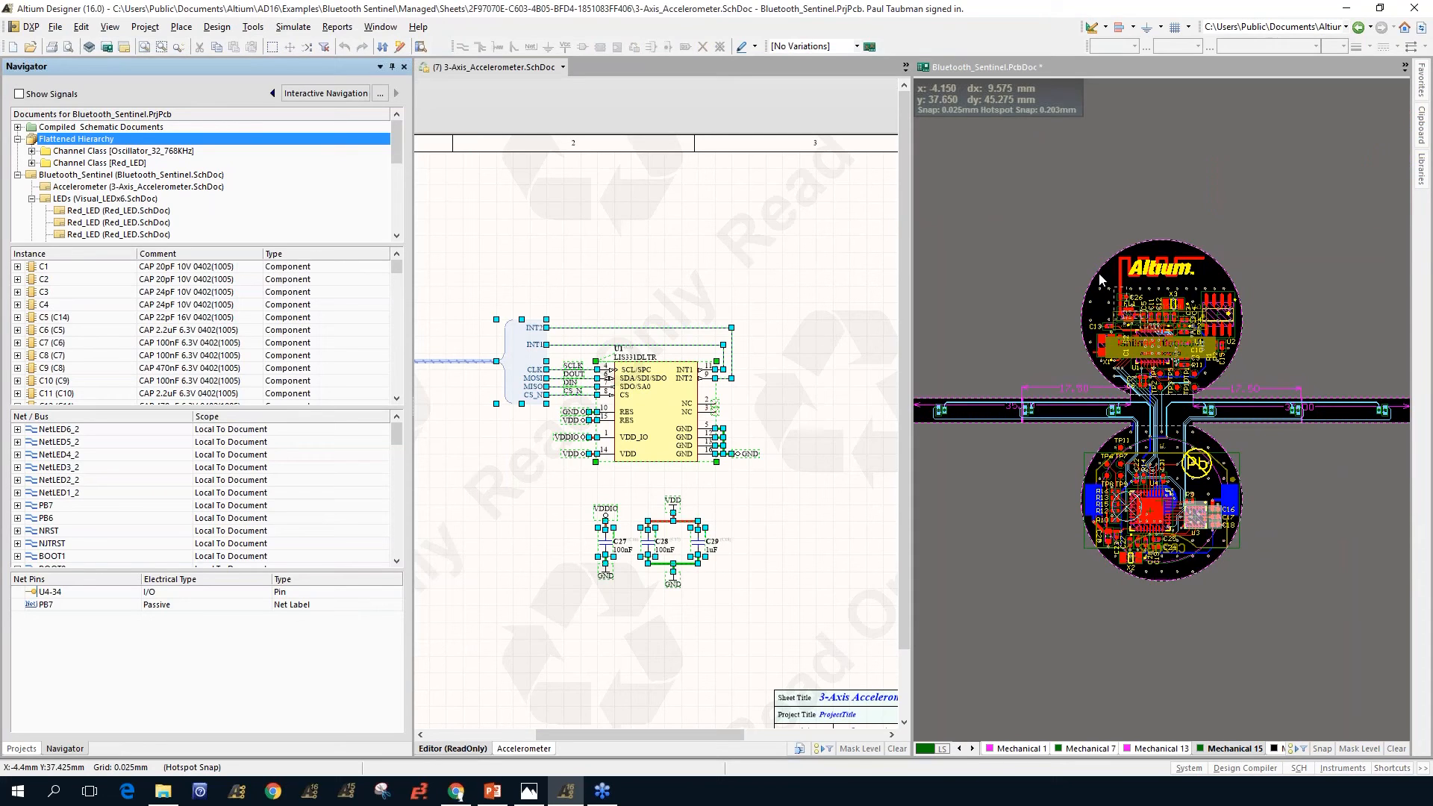
click(288, 672)
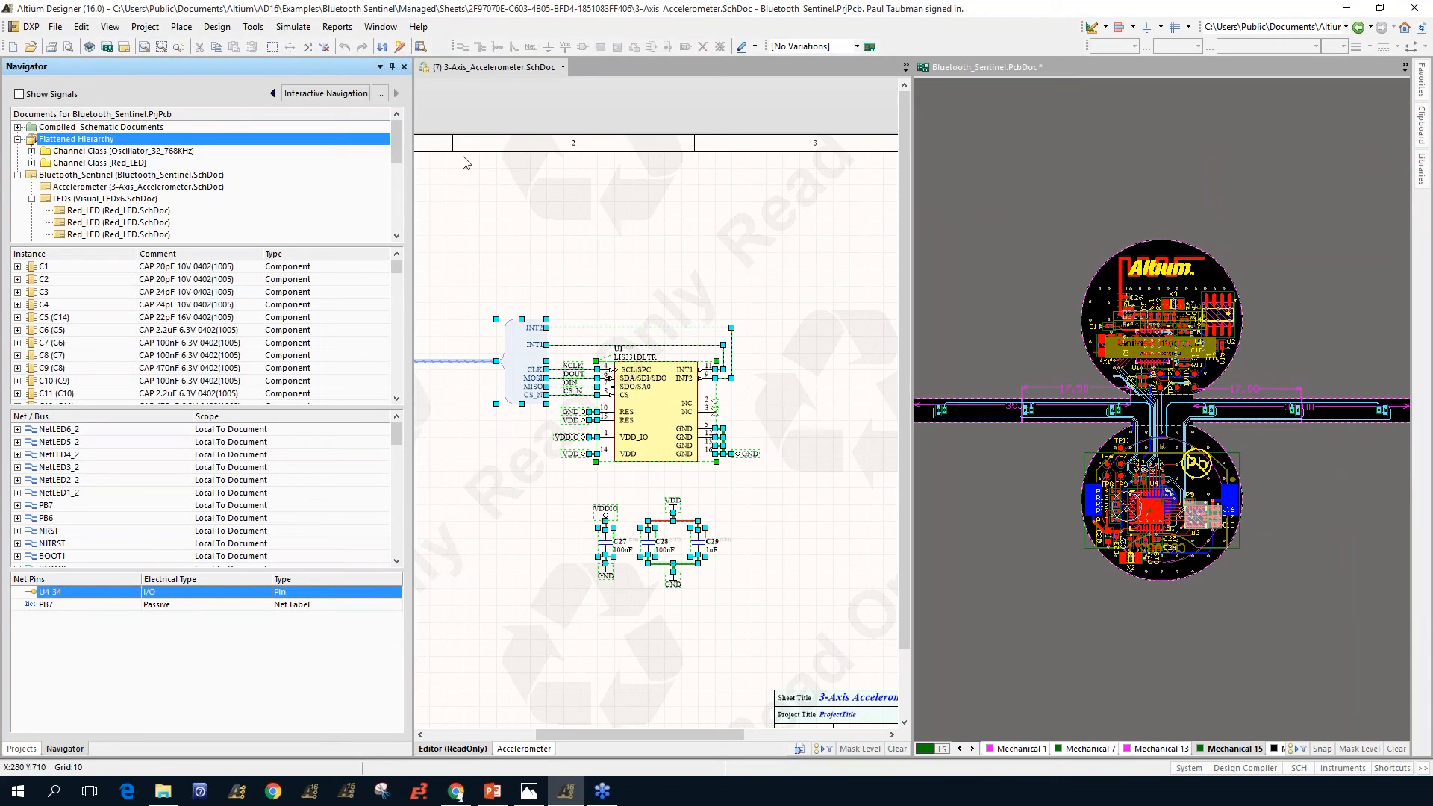
click(502, 116)
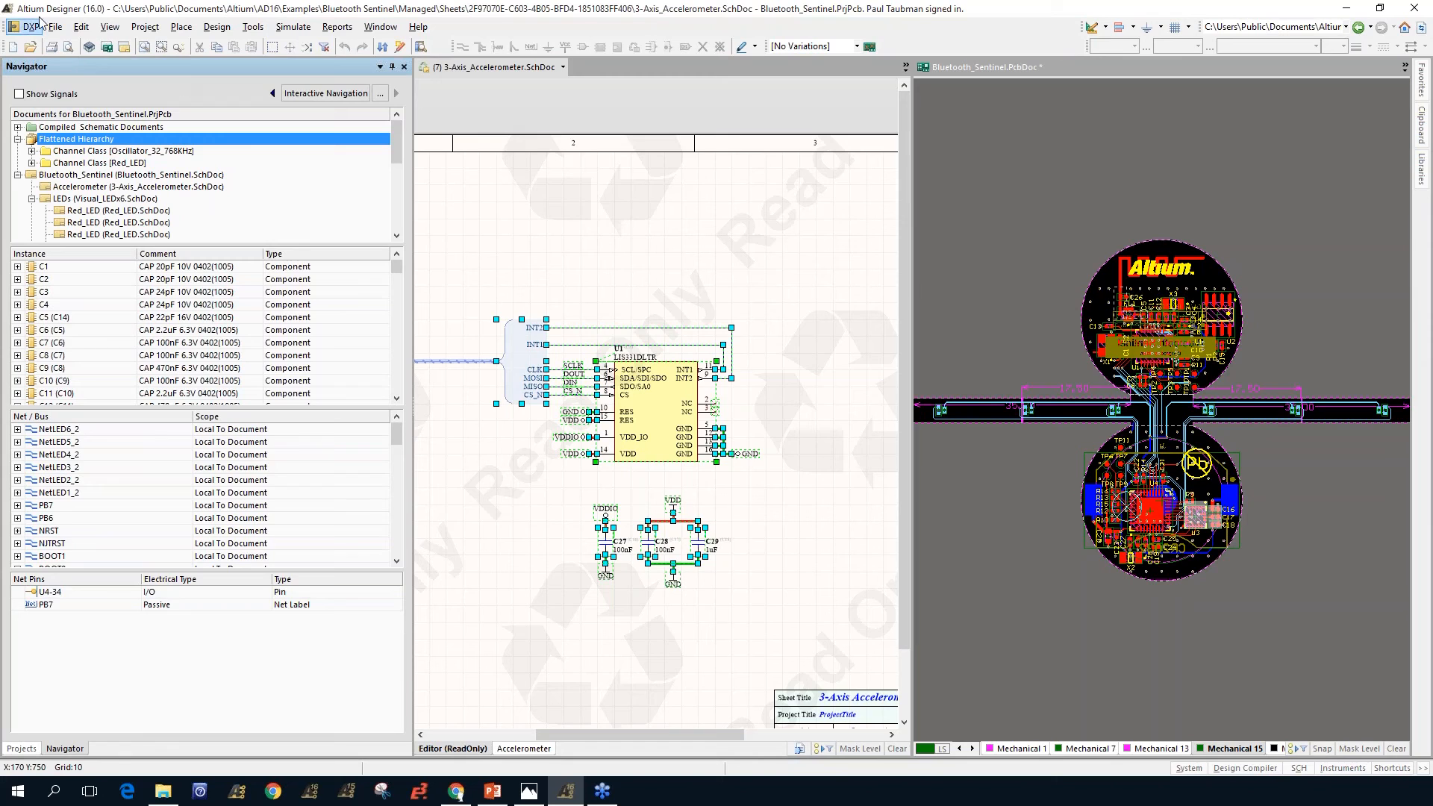
Step: Close 3-Axis_Accelerometer.SchDoc and the Bluetooth_Sentinel.PrjPcb project without saving any modified documents
click(55, 29)
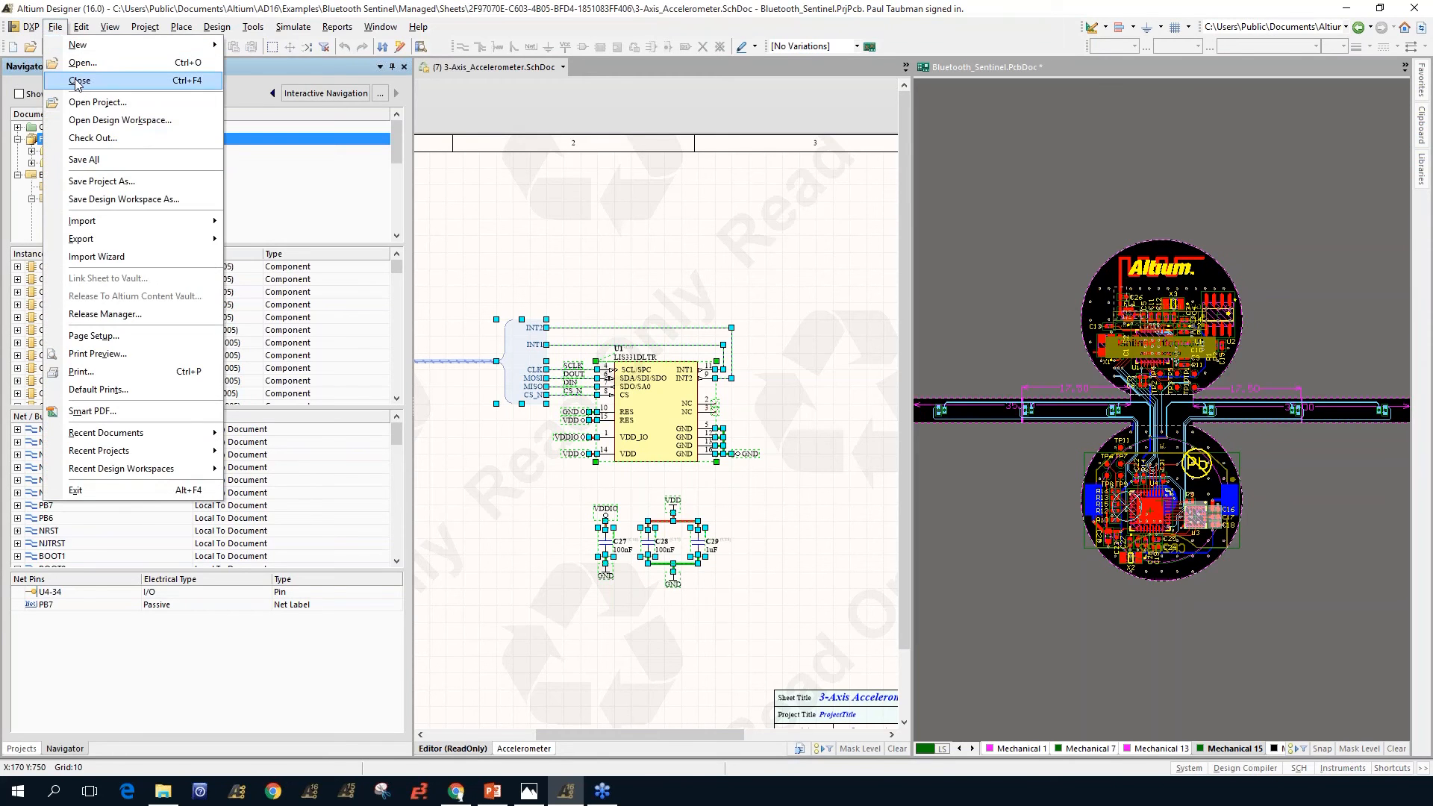
click(78, 81)
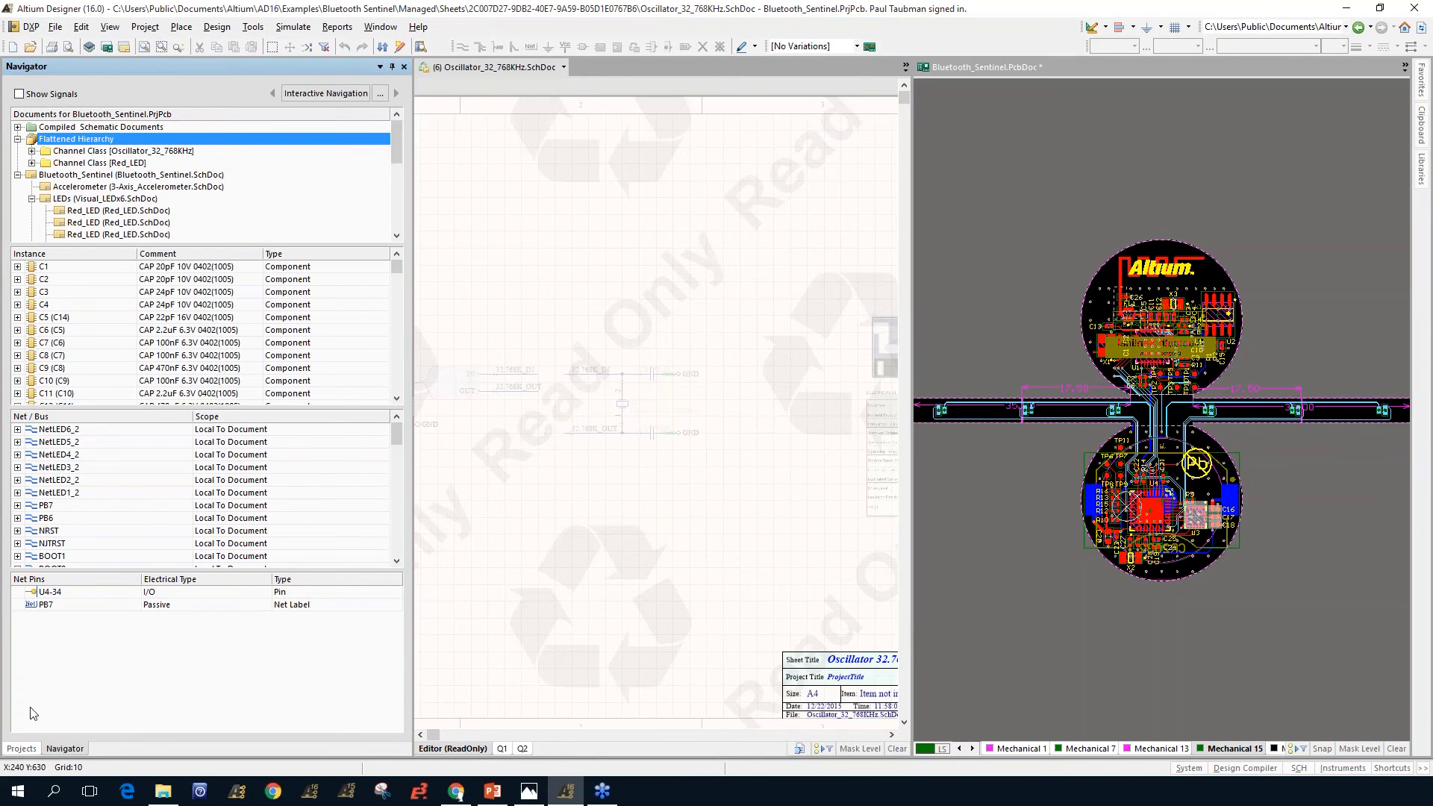
click(21, 748)
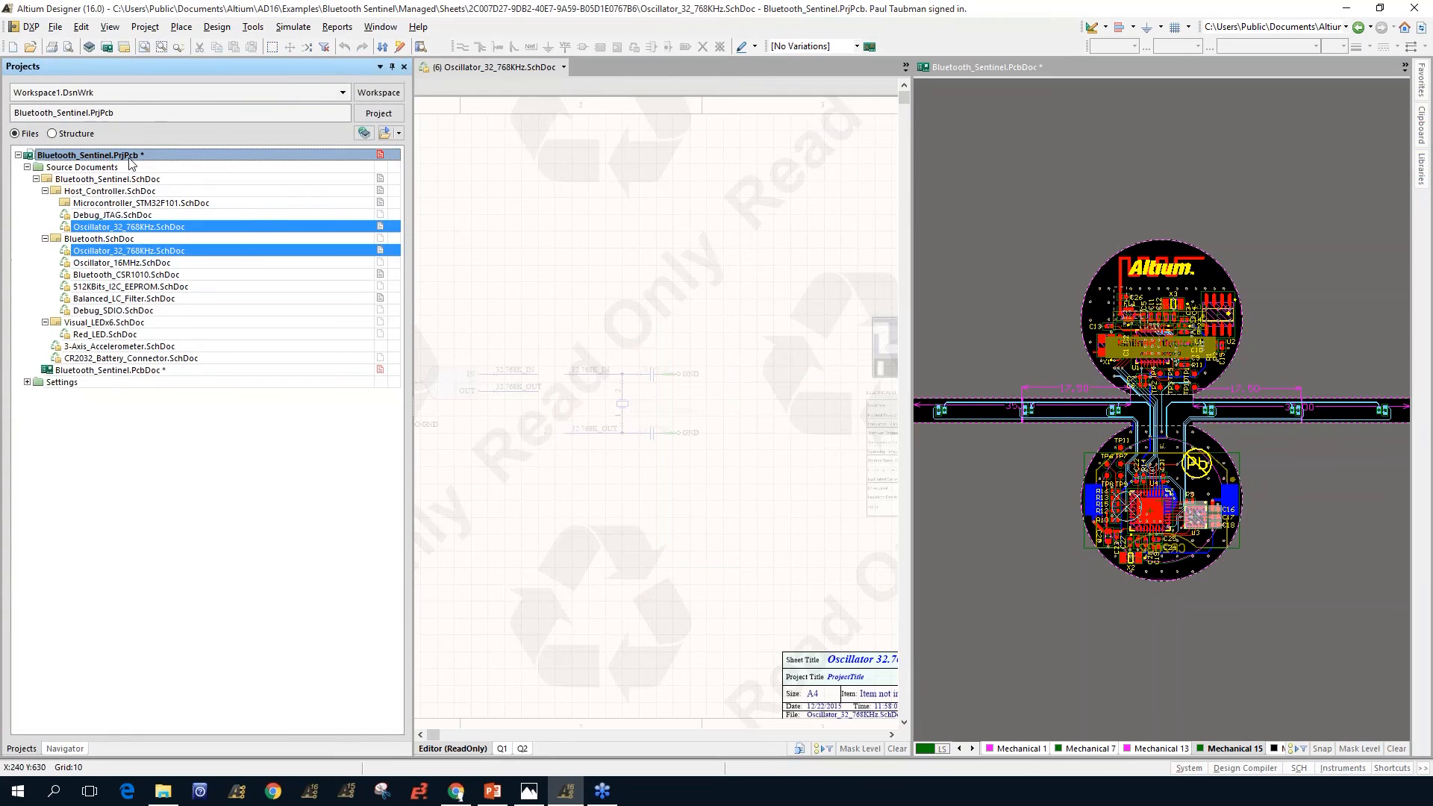
right_click(138, 157)
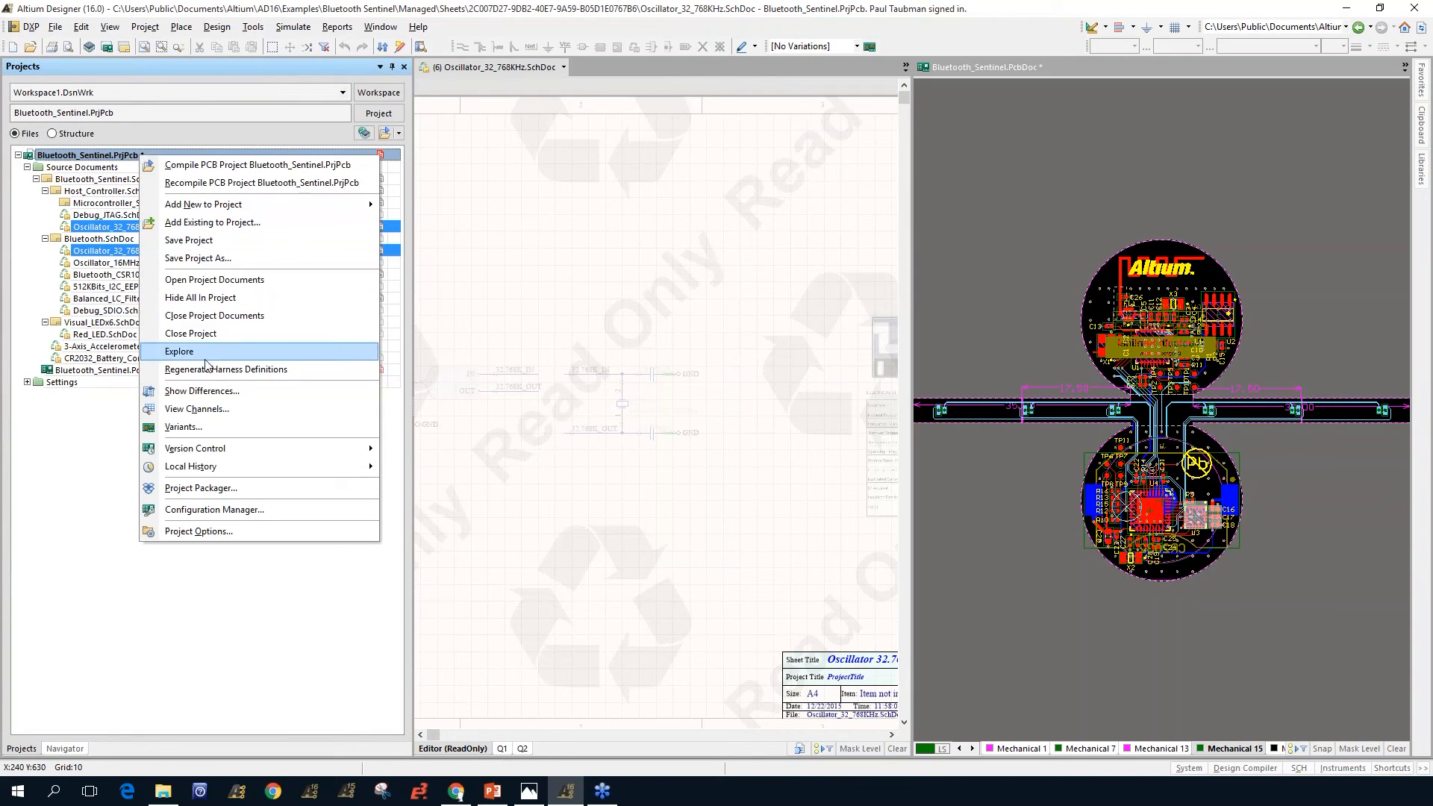
click(207, 335)
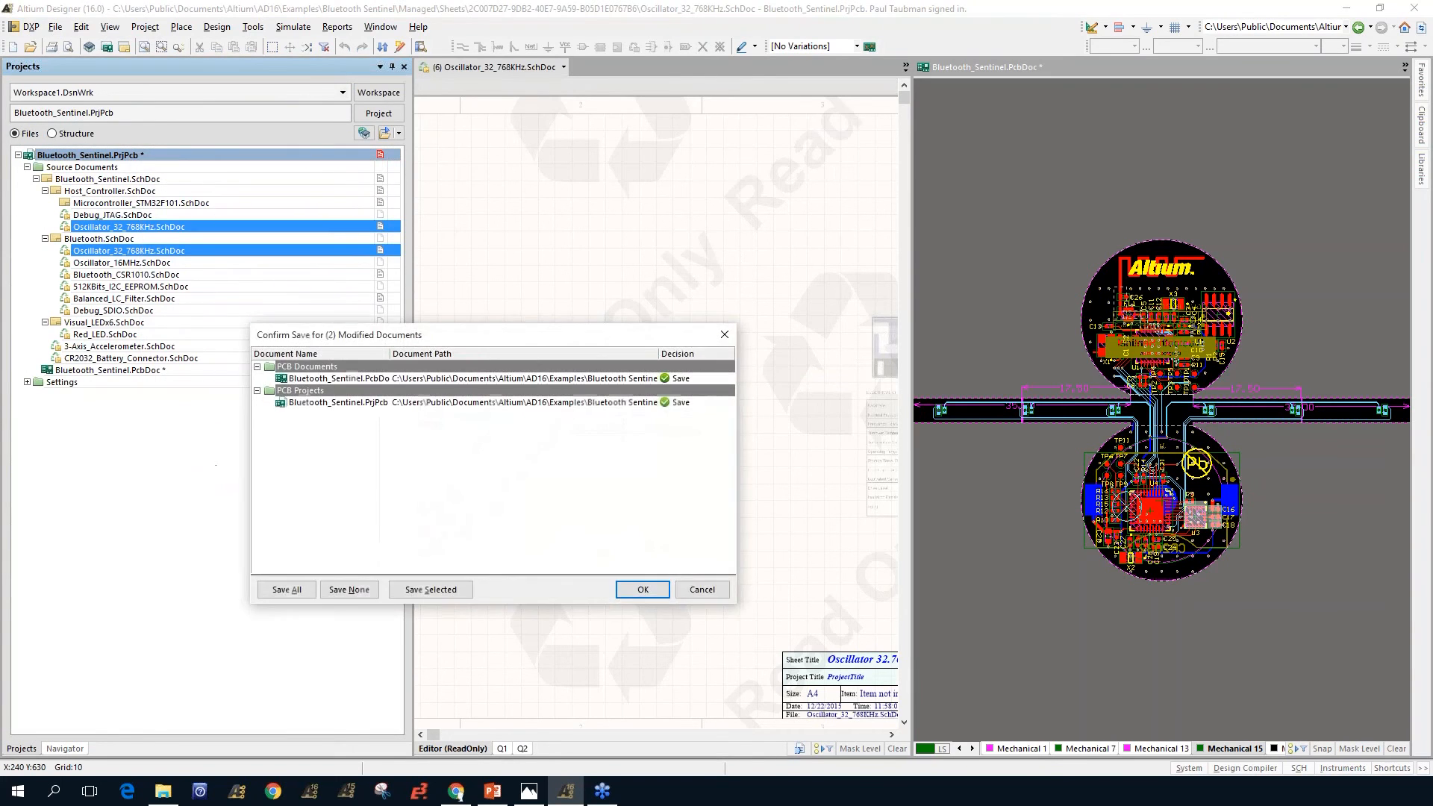
click(337, 586)
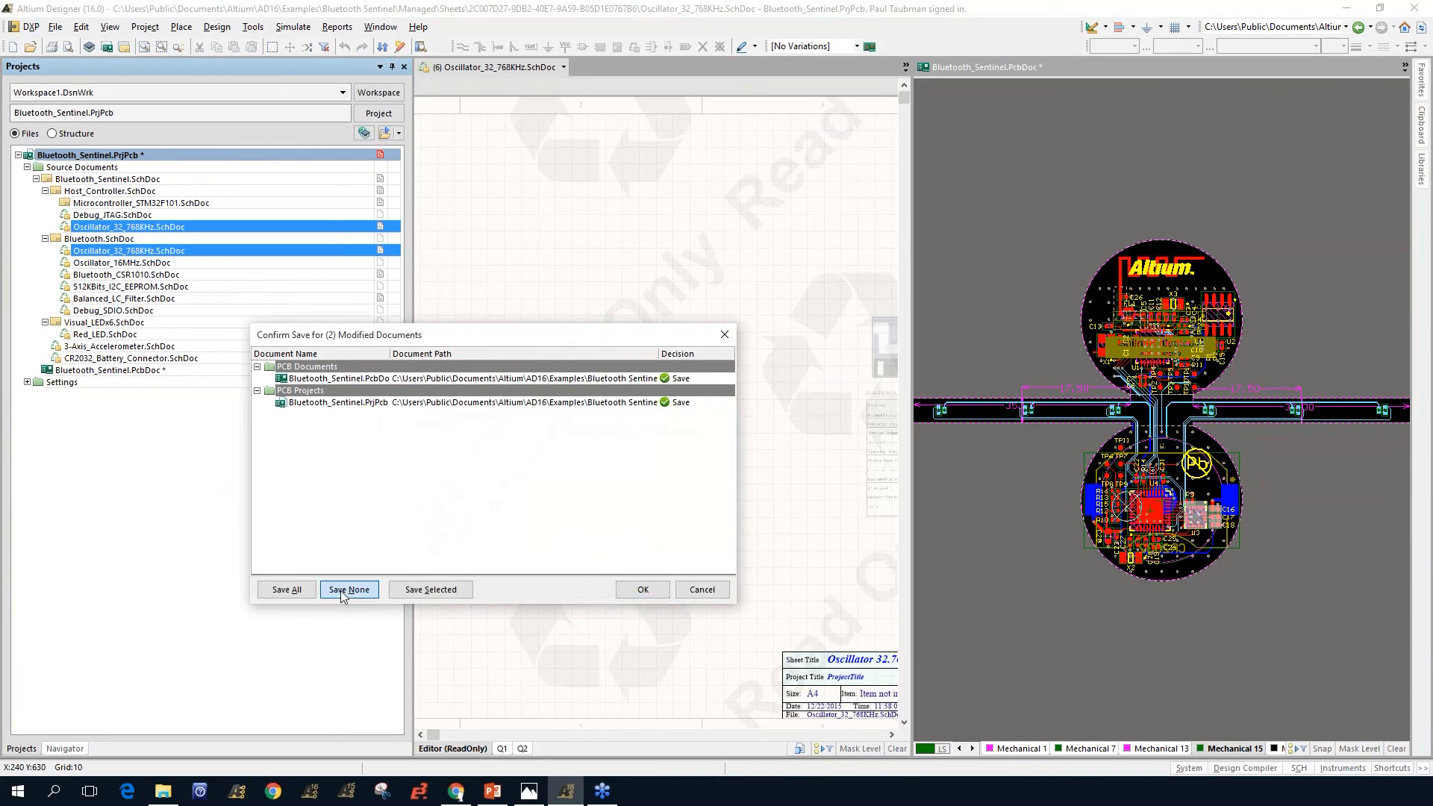
click(643, 591)
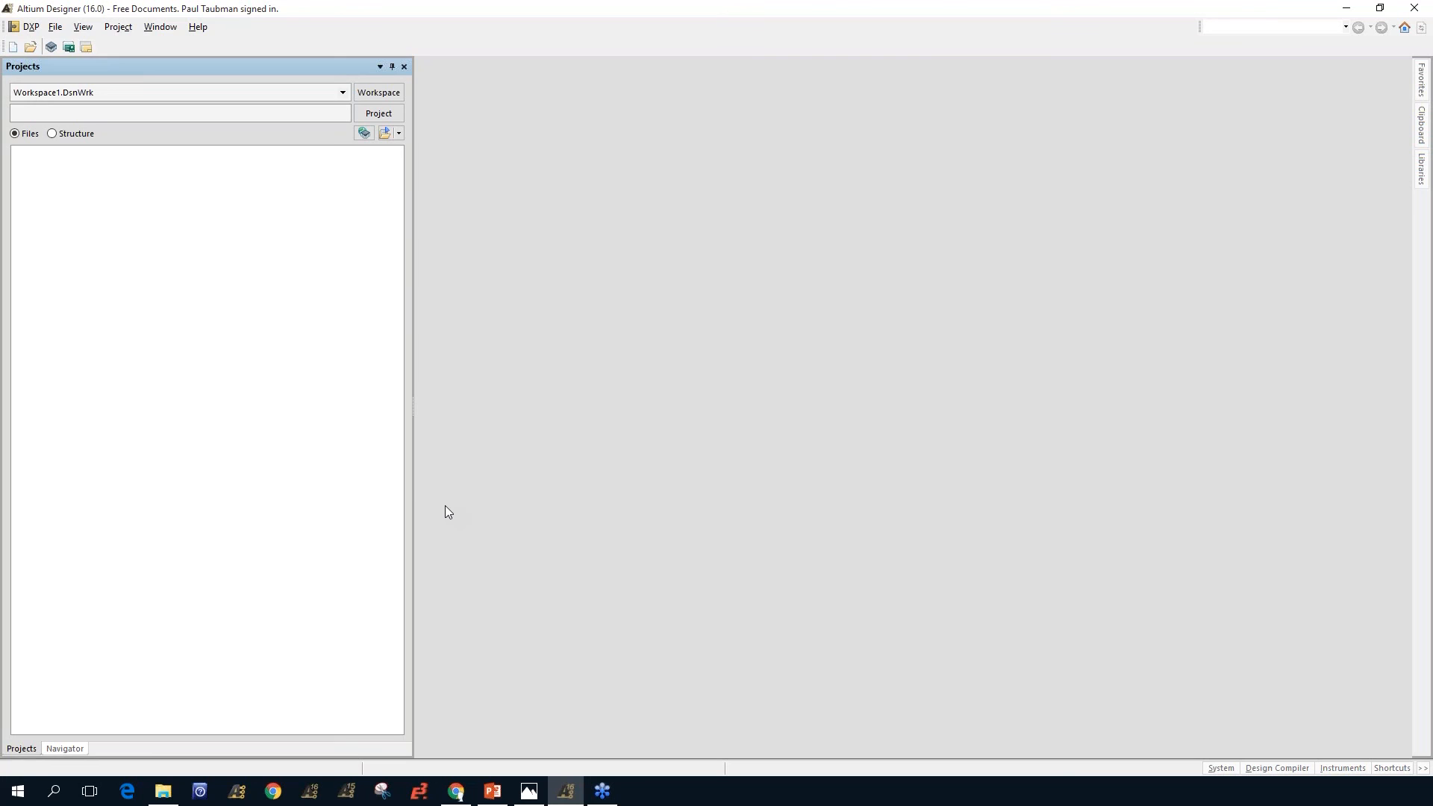
Step: Examine the Version Control and Design Repositories settings under Data Management in the preferences
click(309, 299)
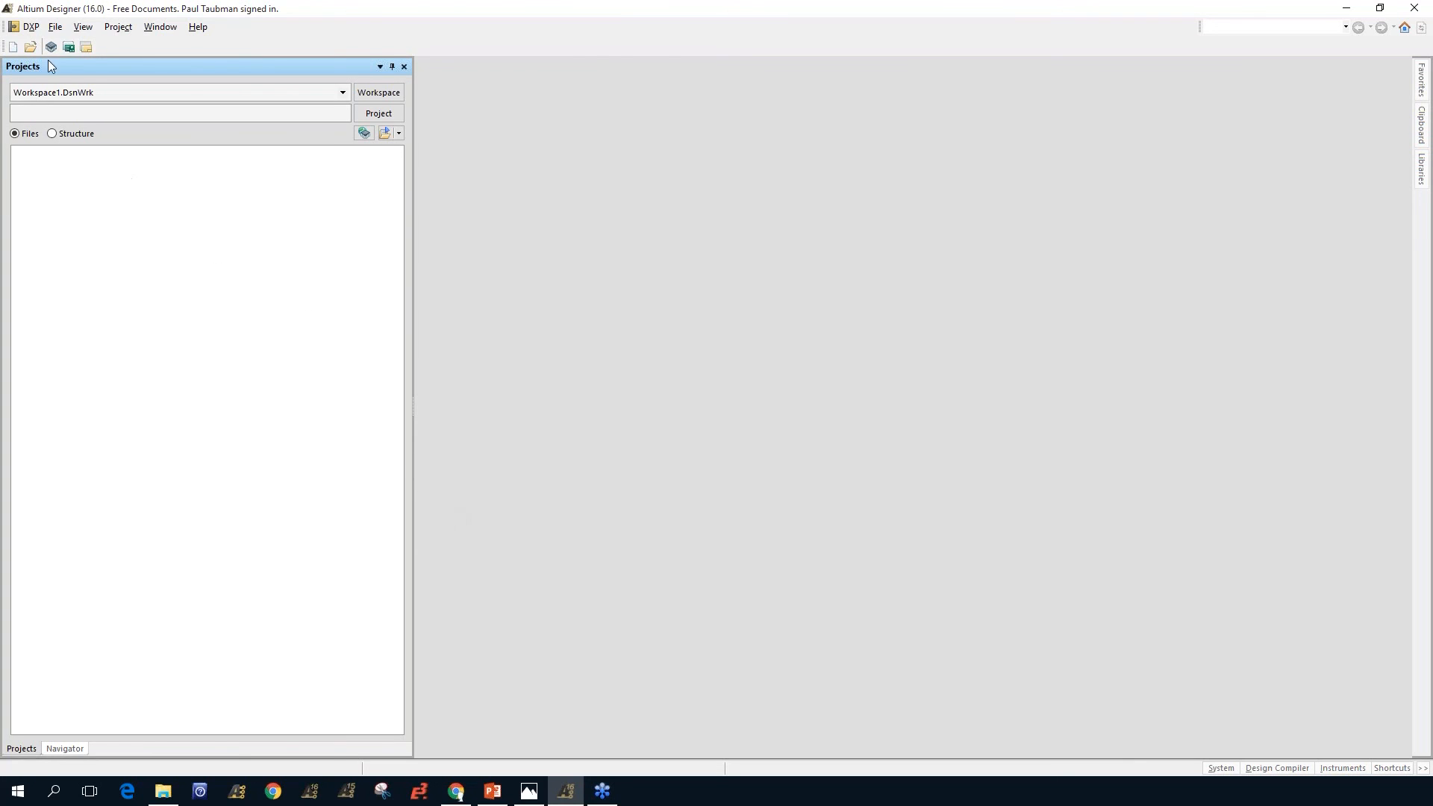
click(33, 30)
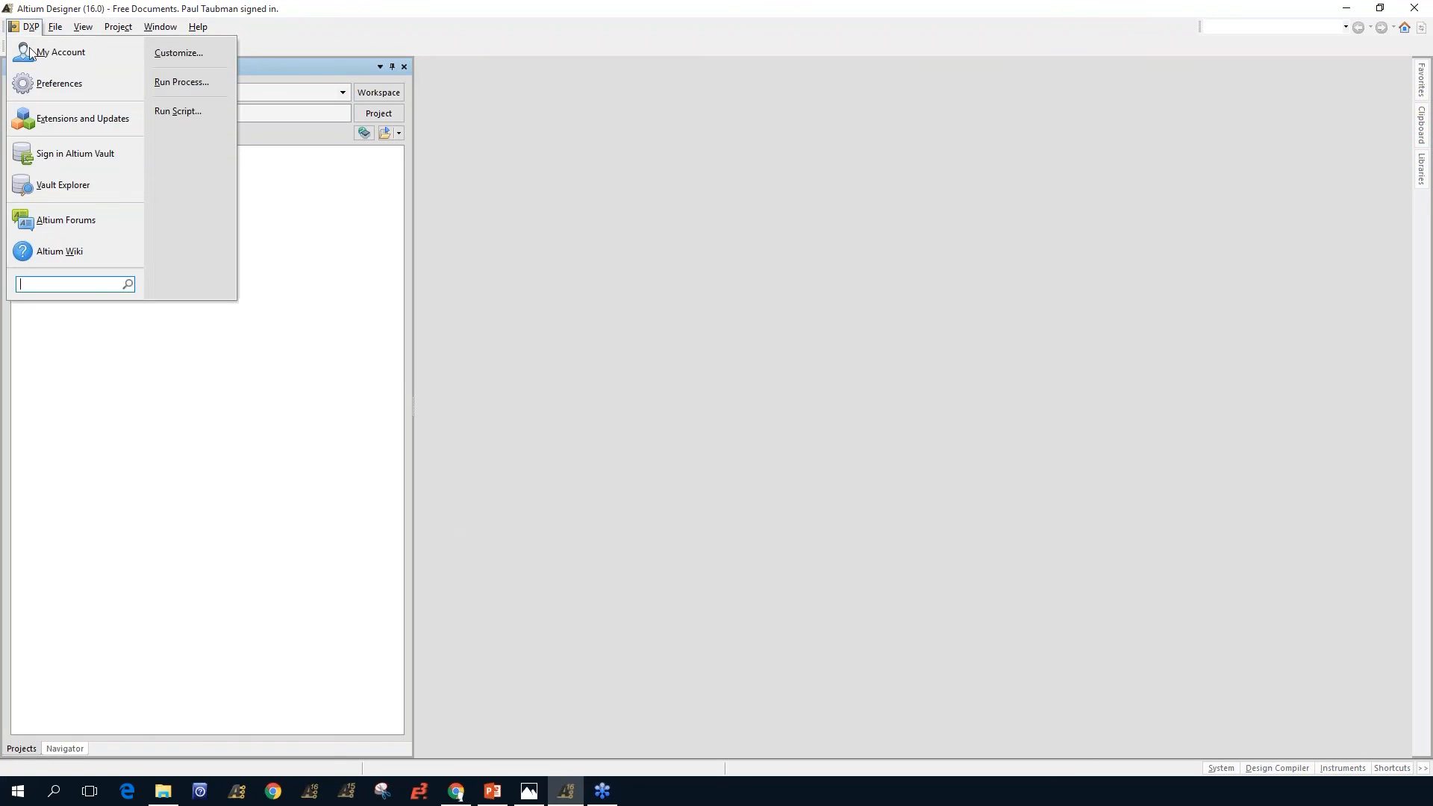
click(37, 86)
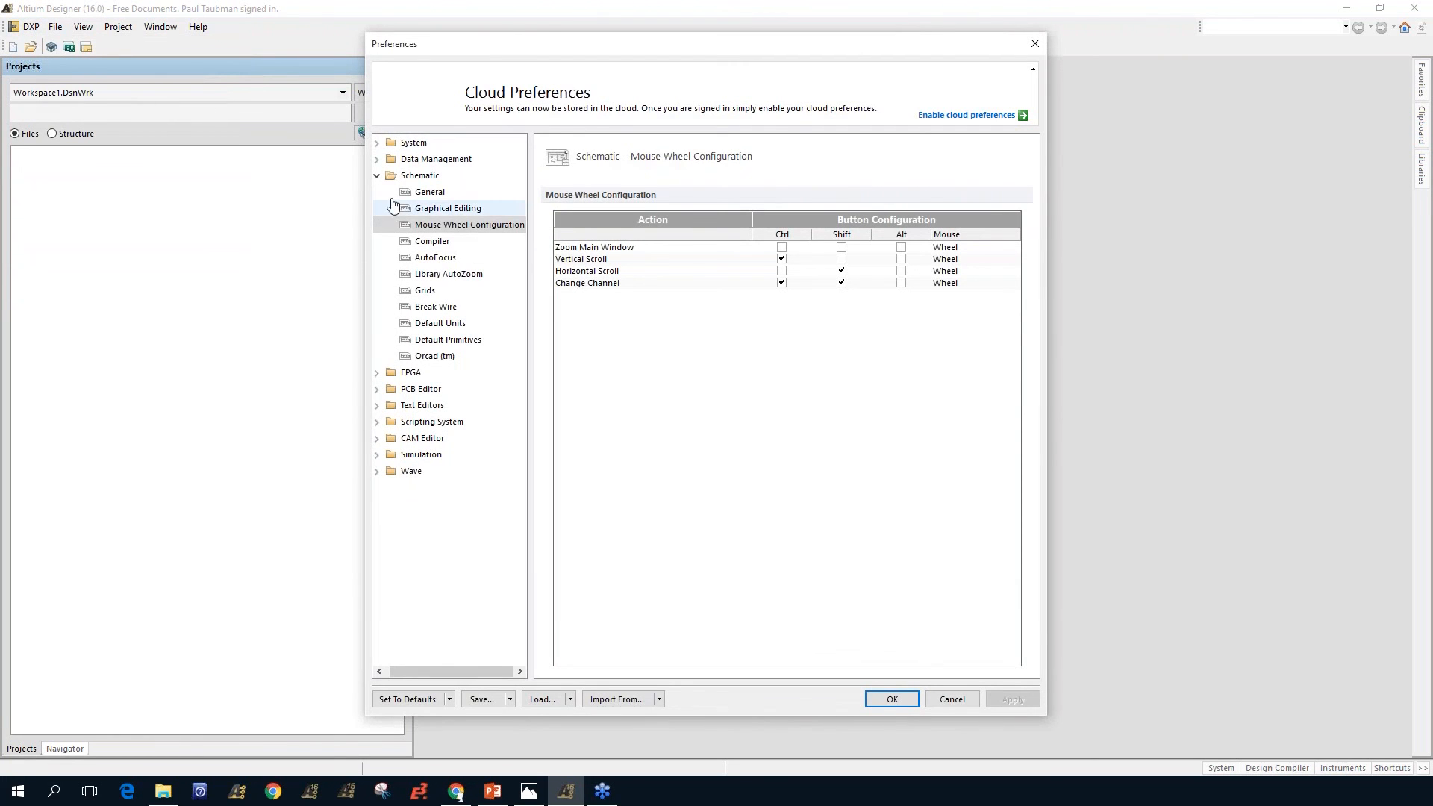
click(388, 159)
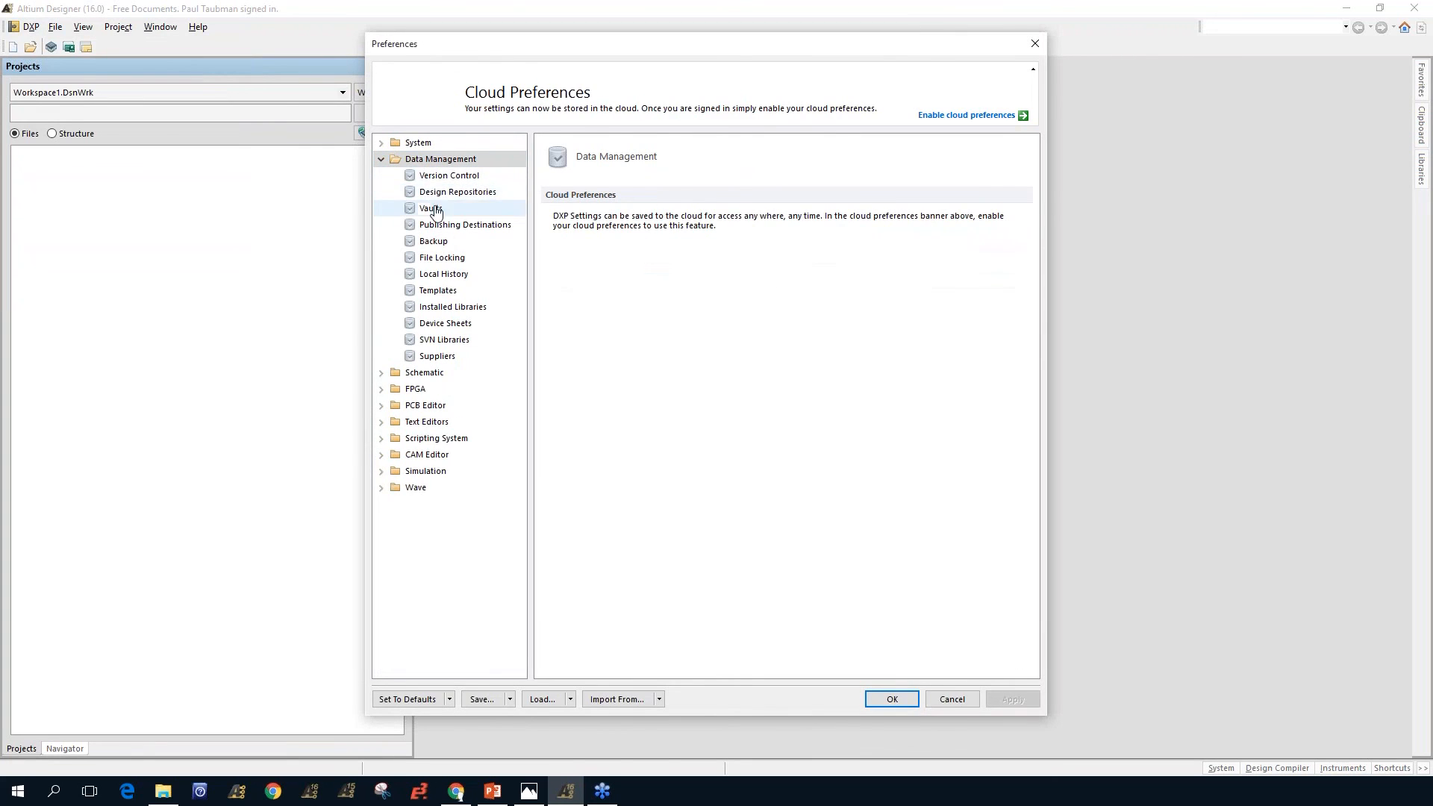
click(438, 182)
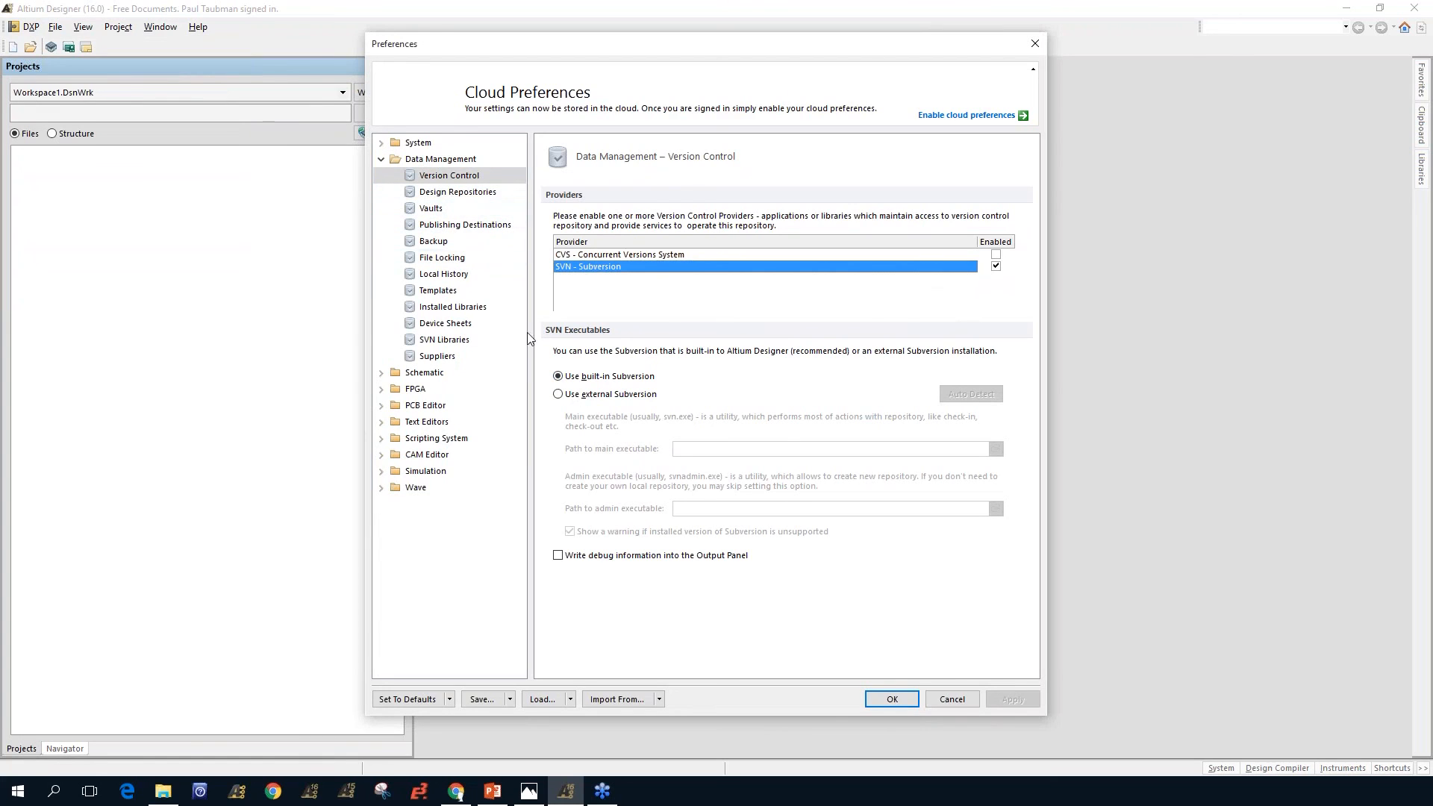
click(434, 195)
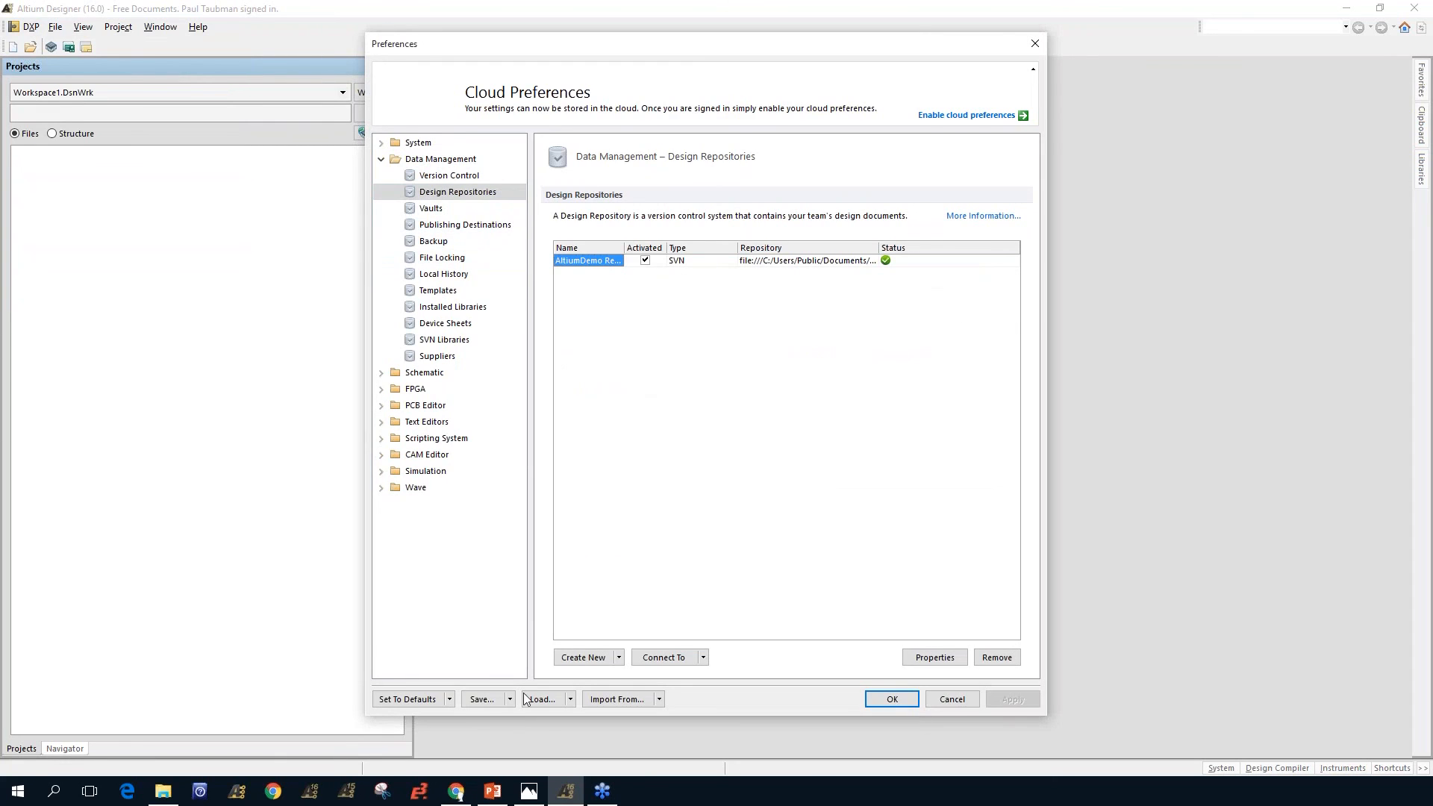
Step: View the properties for connecting to an SVN design repository, and leave the preferences without changes
click(680, 655)
click(663, 695)
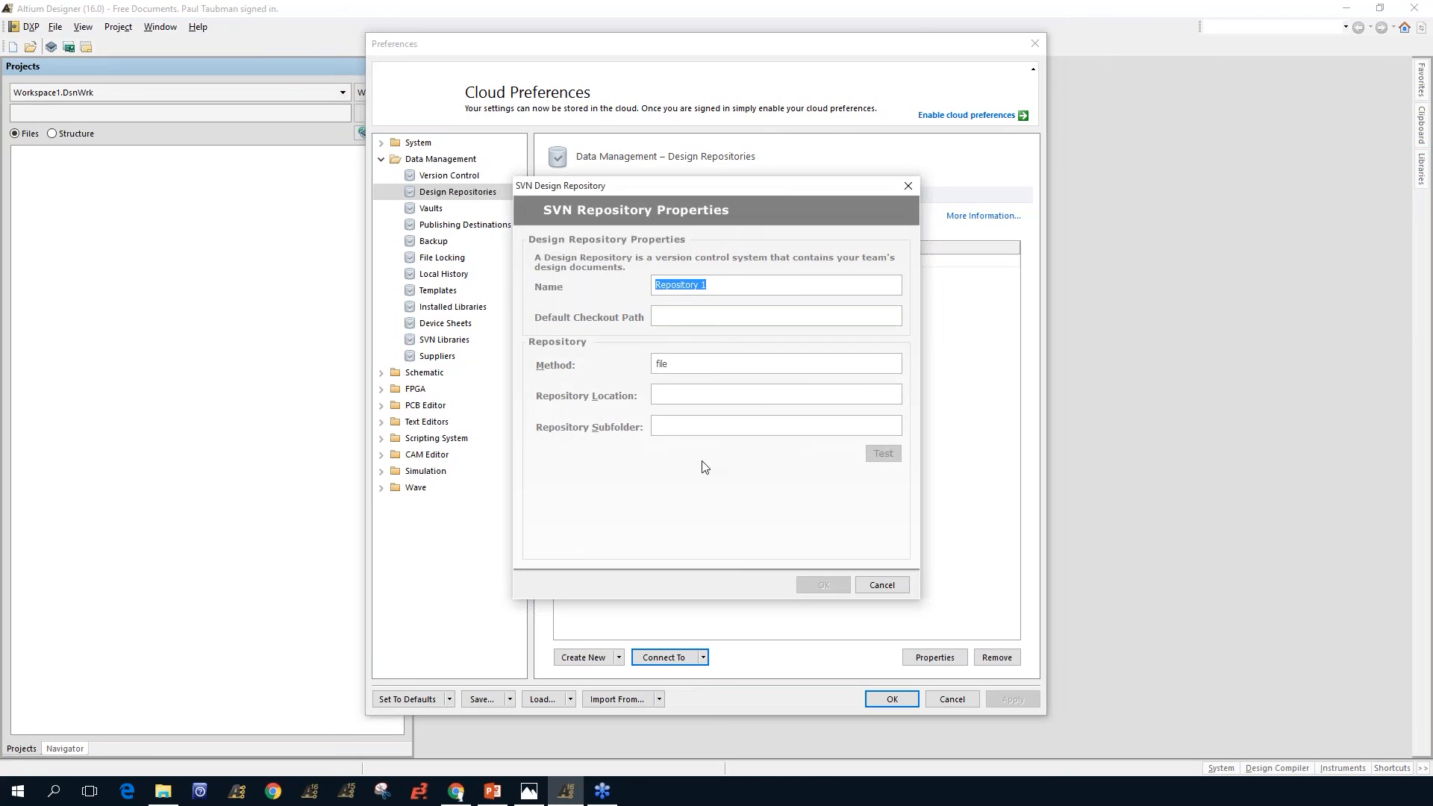
click(881, 585)
click(944, 700)
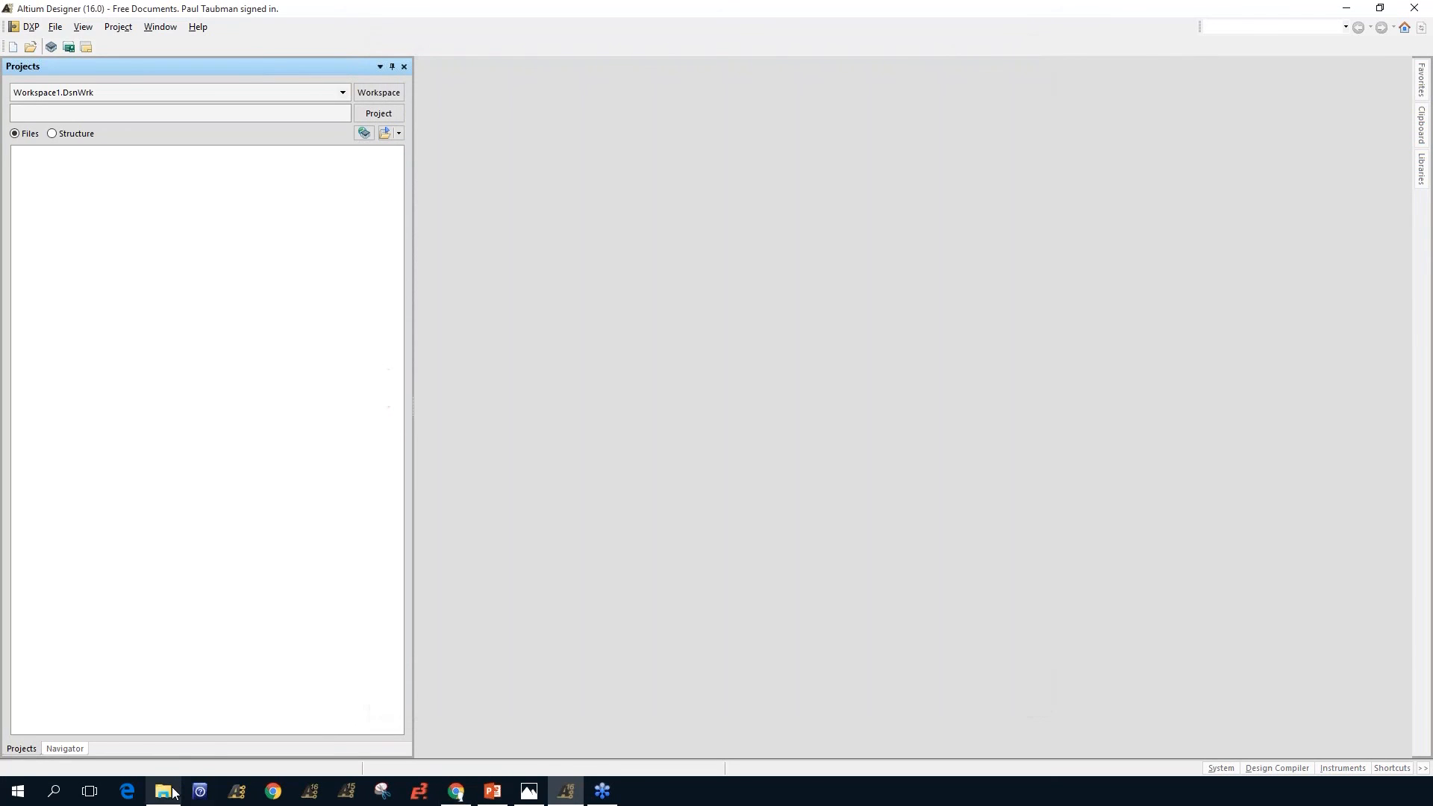
Step: Switch to File Explorer and create a new folder named Workspace in the Altium AD16 public documents folder
click(165, 791)
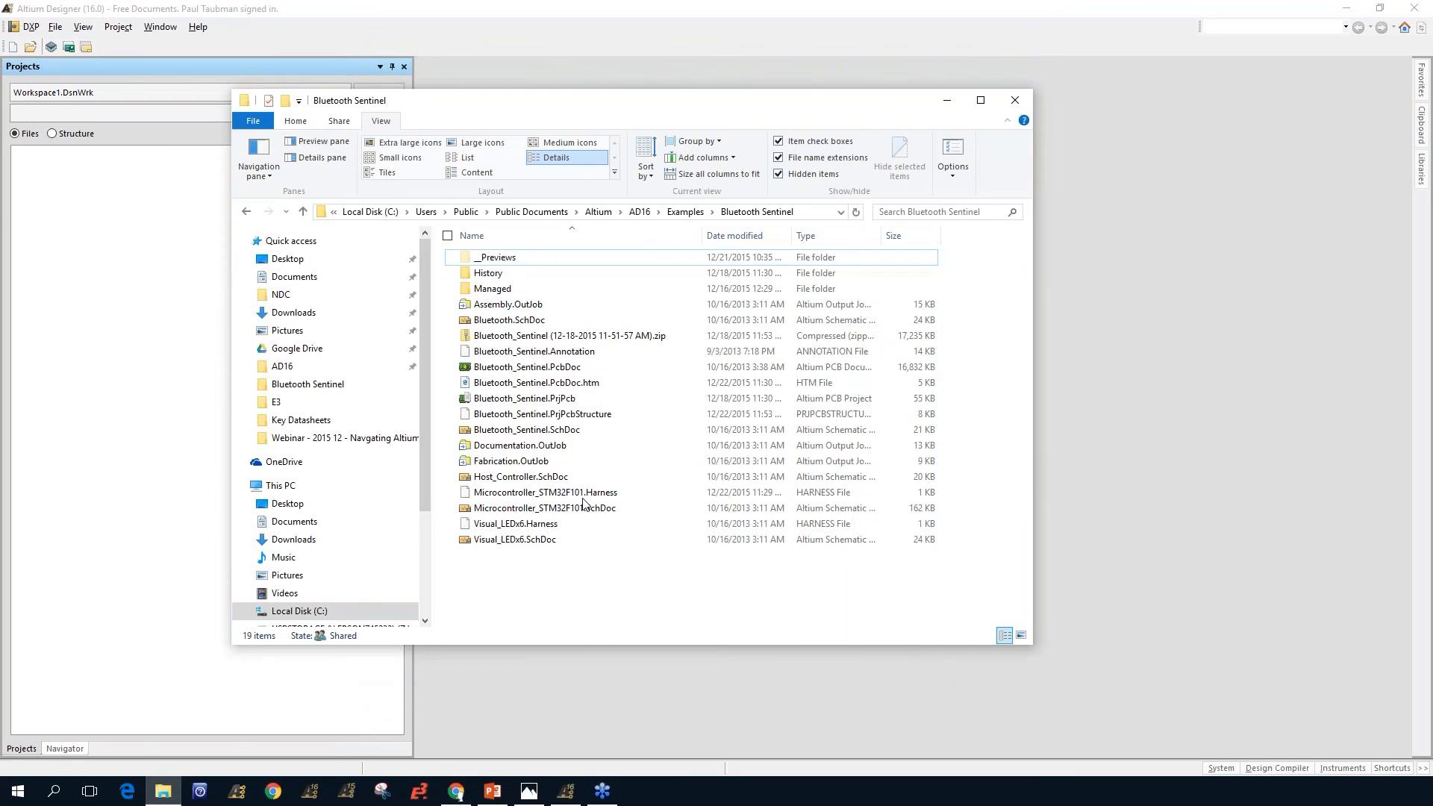
click(686, 213)
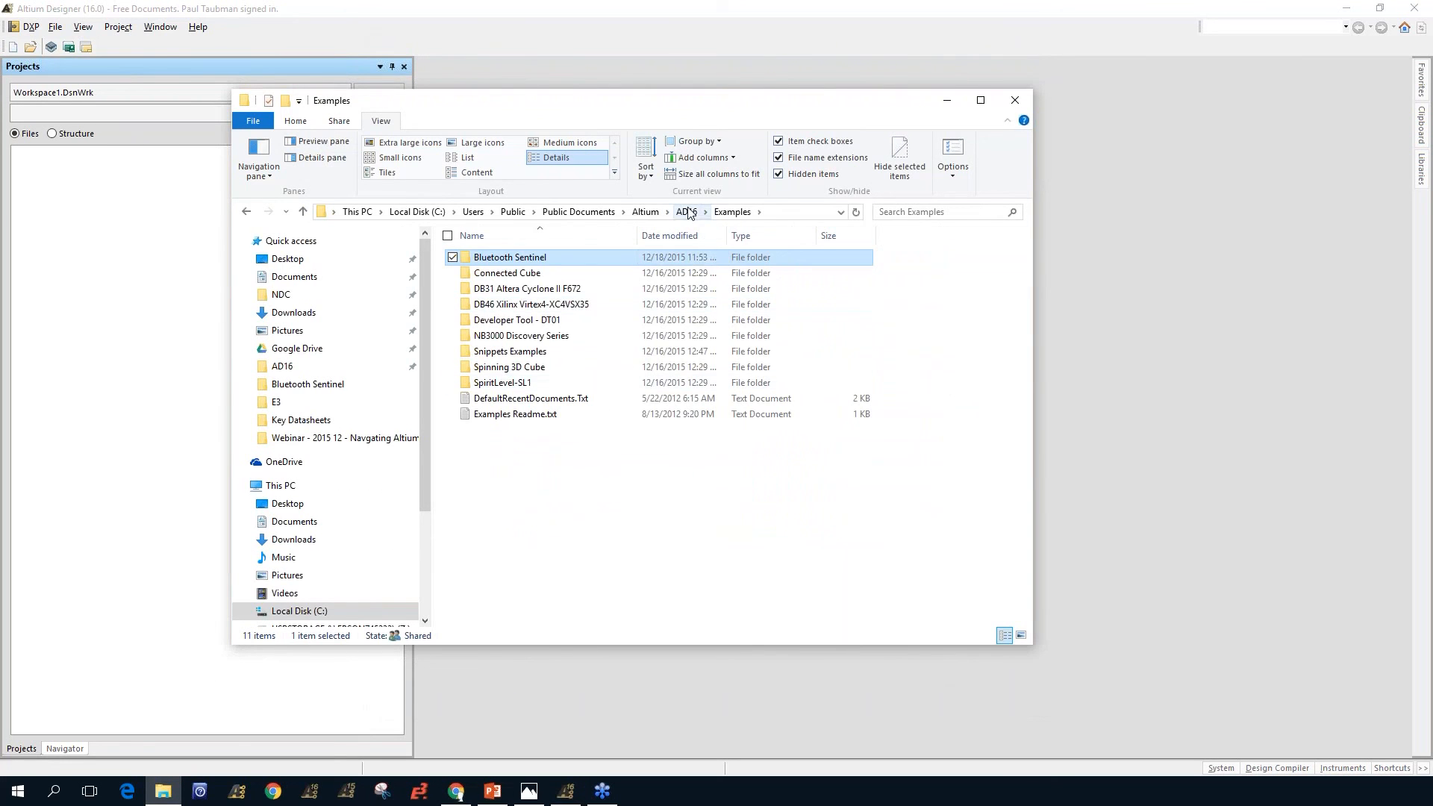
click(685, 213)
click(544, 383)
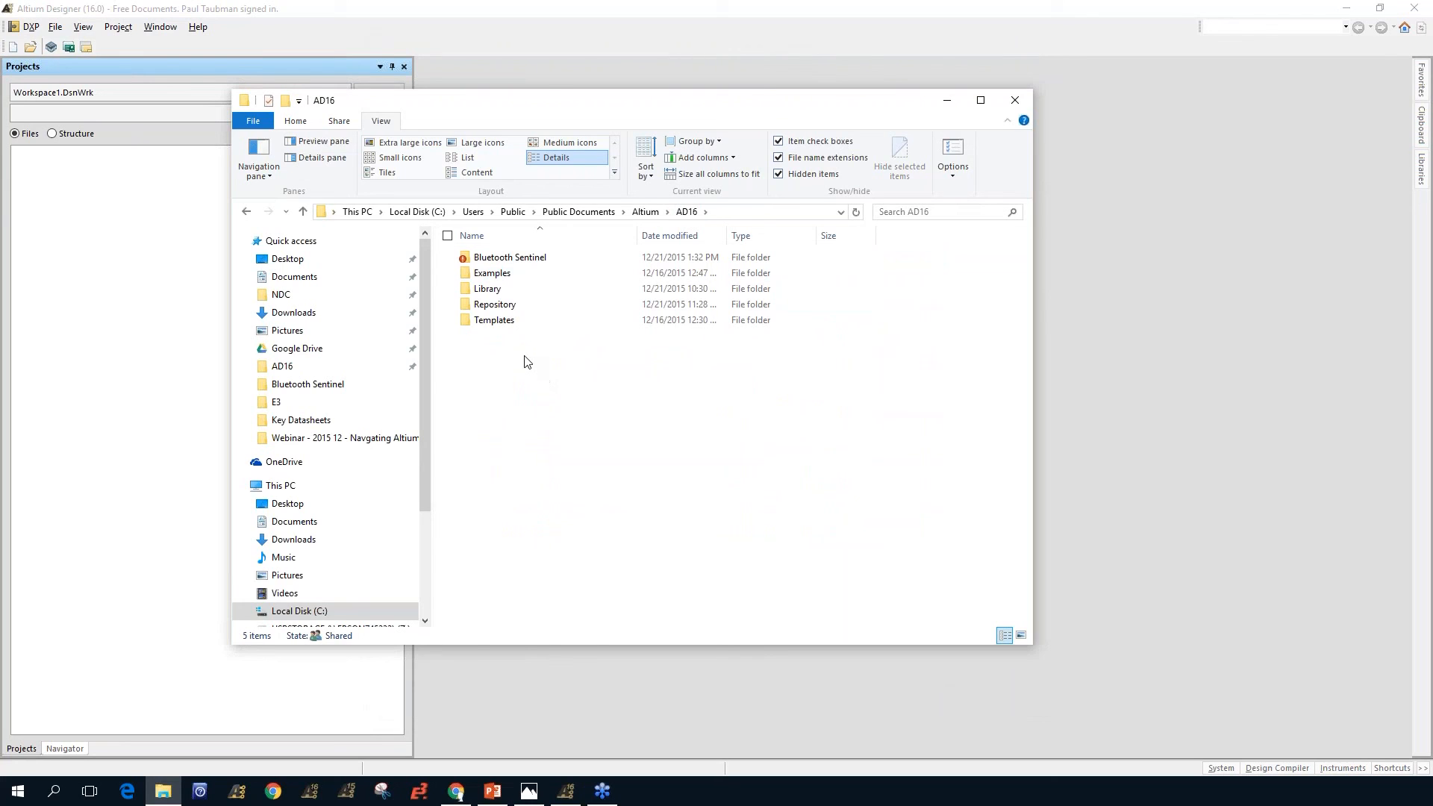
right_click(524, 357)
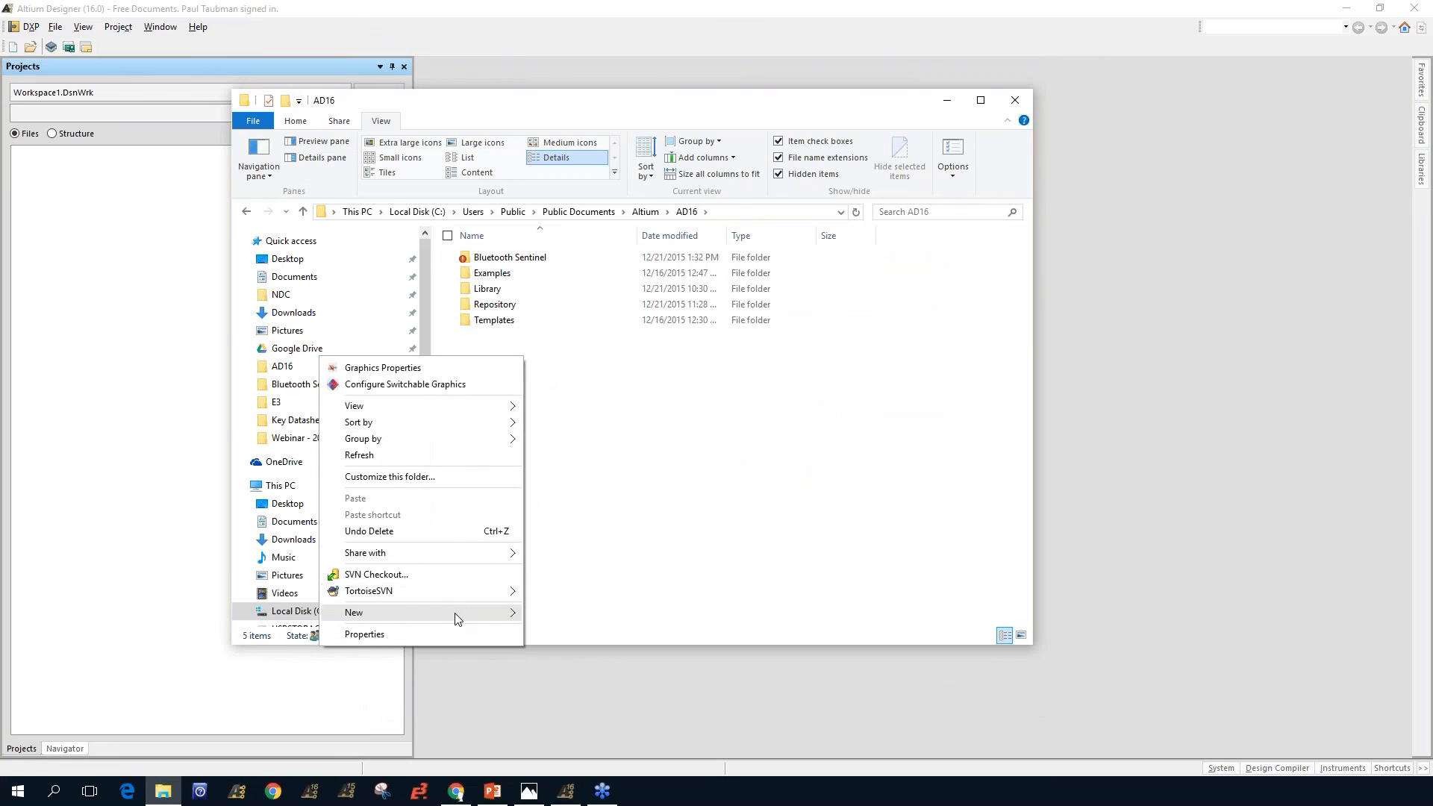
mouse_move(455, 612)
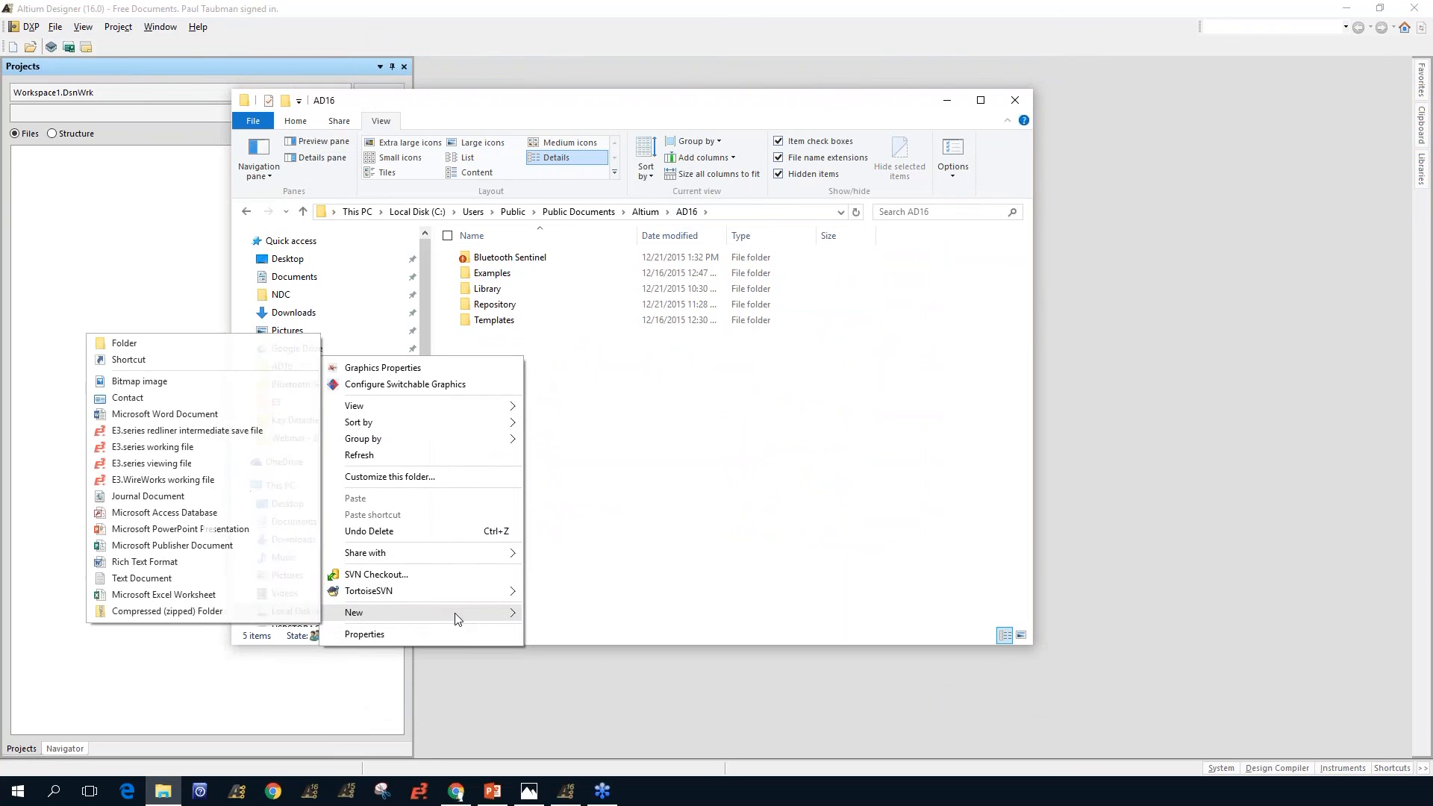
click(175, 345)
text(Work)
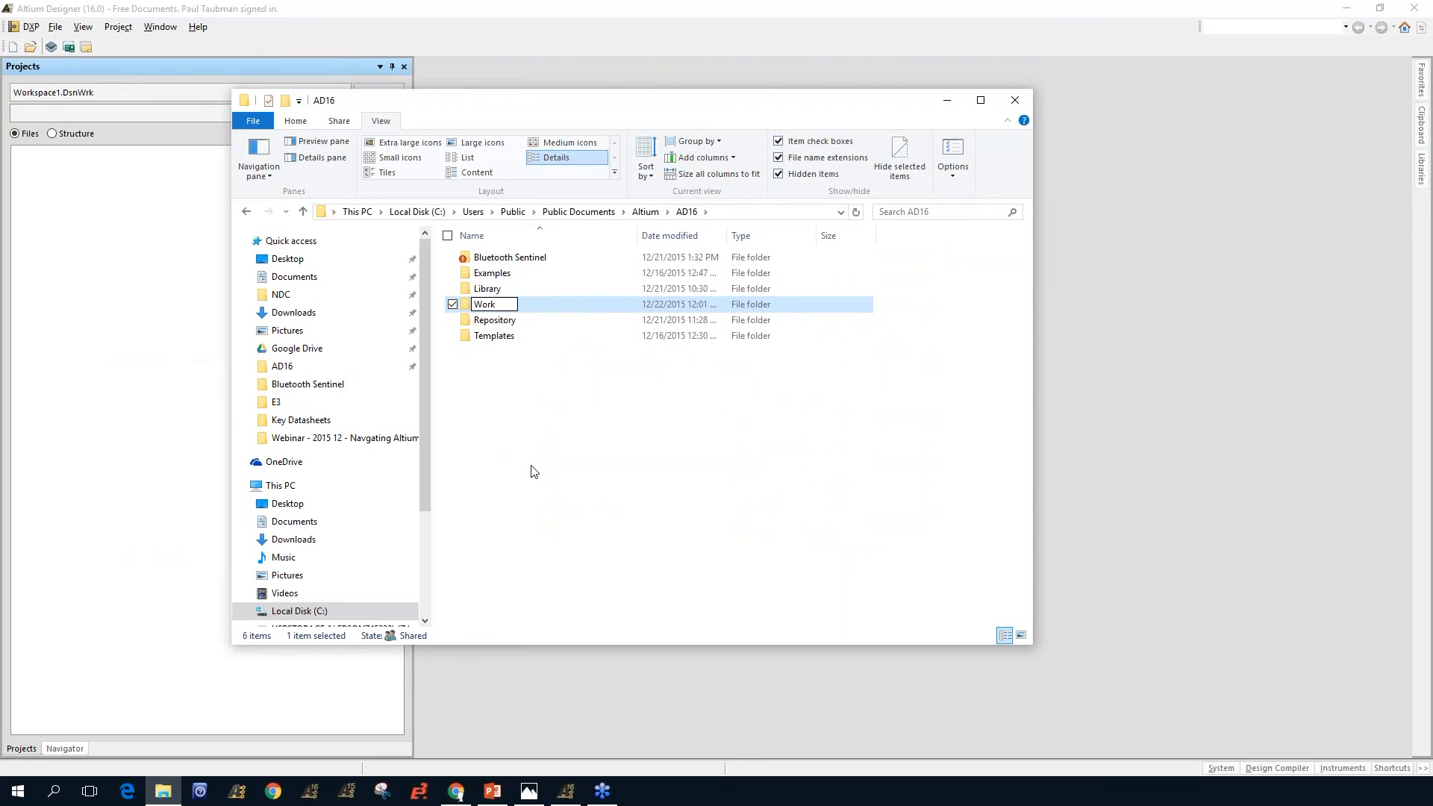
text(space)
click(547, 473)
Step: Copy the full path of the new Workspace folder and return to Altium Designer
click(770, 213)
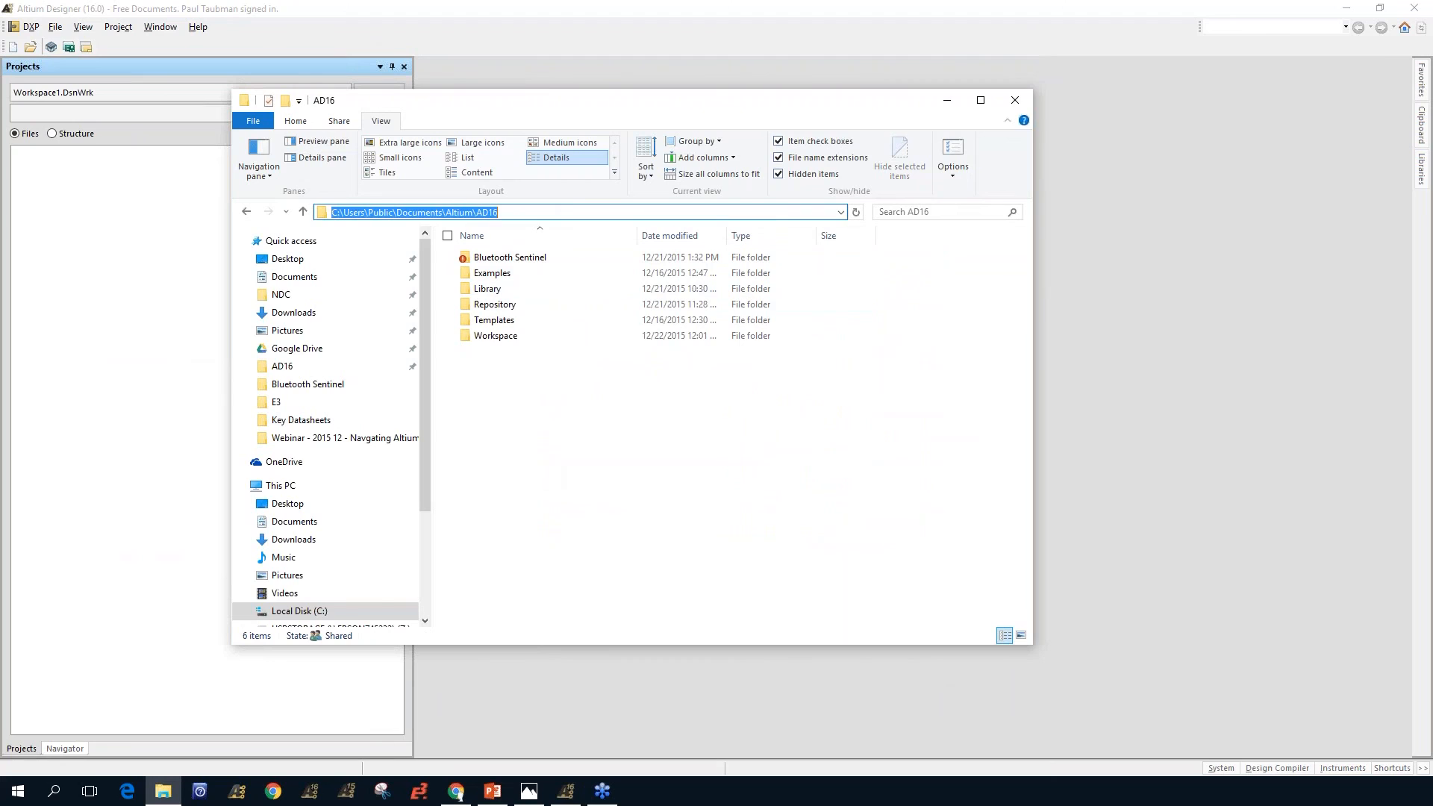
double_click(493, 335)
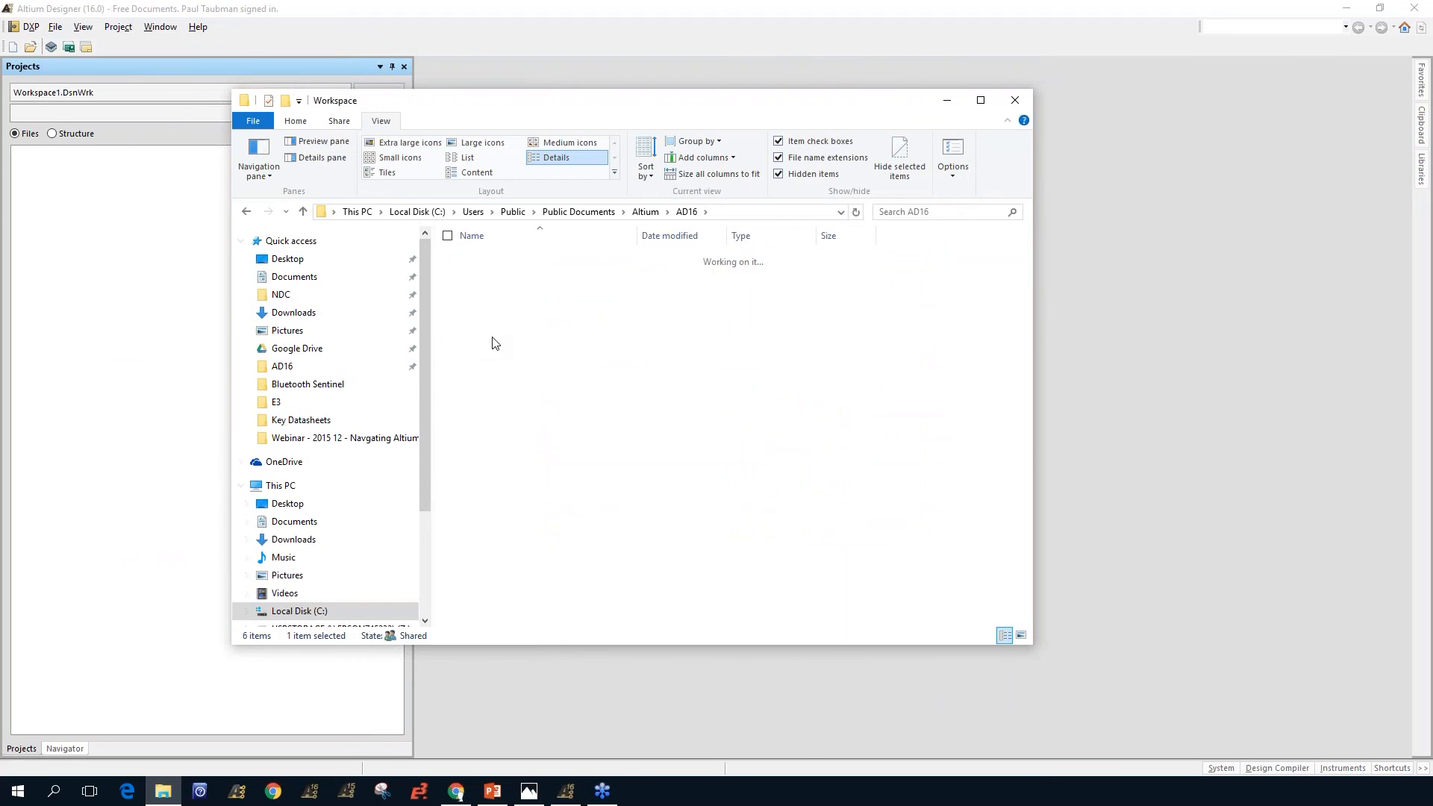
click(788, 213)
key(ctrl+c)
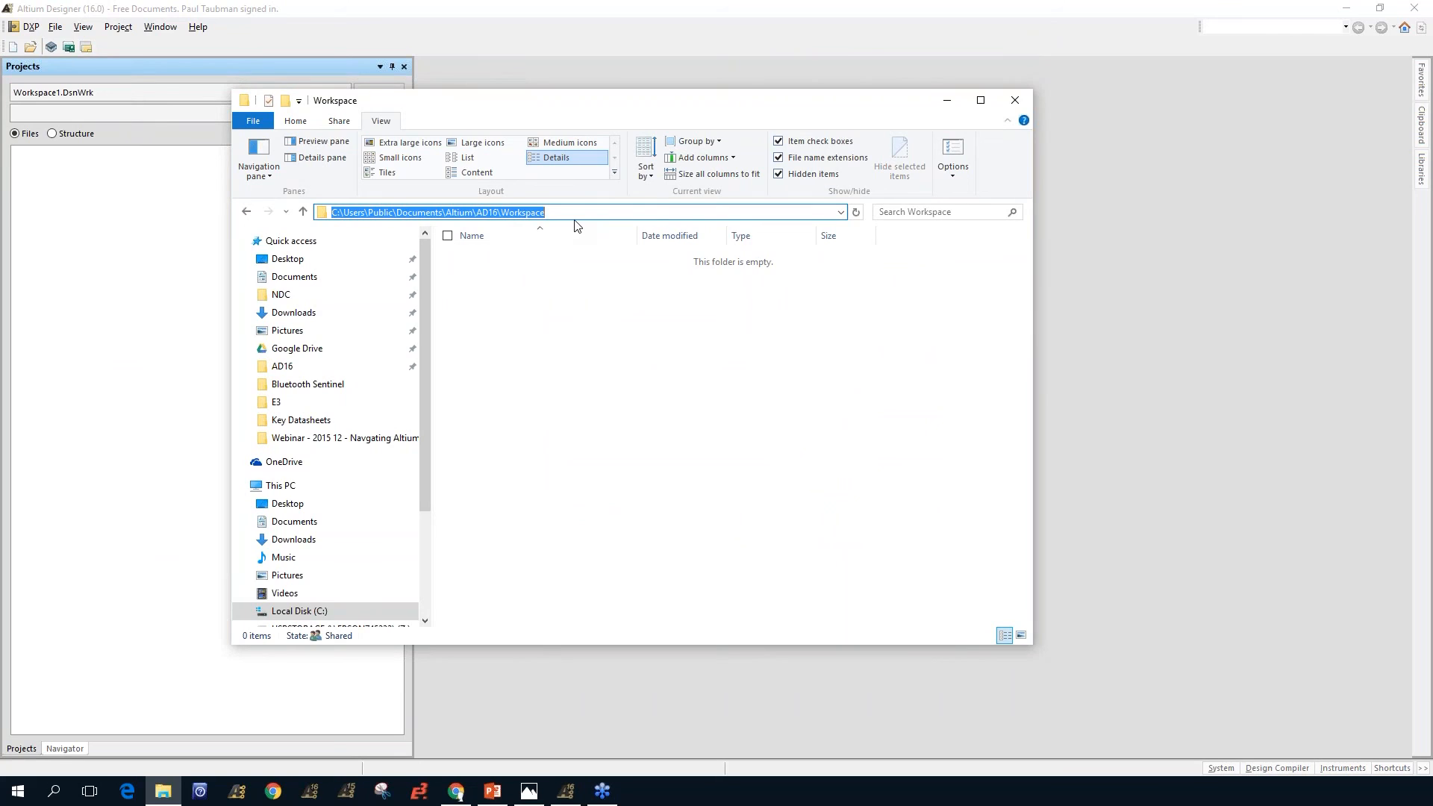
click(947, 100)
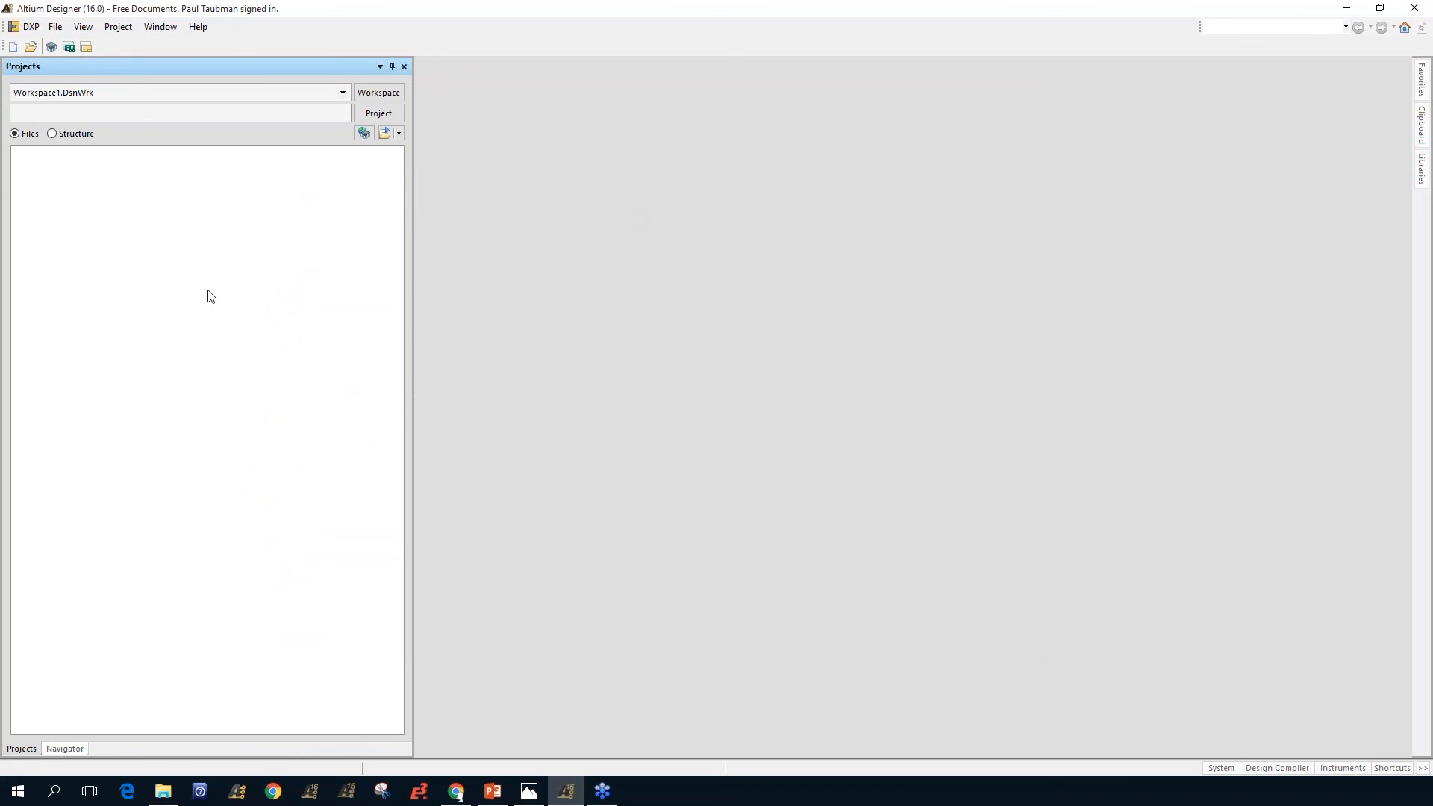
Step: Check out the Bluetooth Sentinel folder from AltiumDemo Repository to C:\Users\Public\Documents\Altium\AD16\Workspace
click(54, 28)
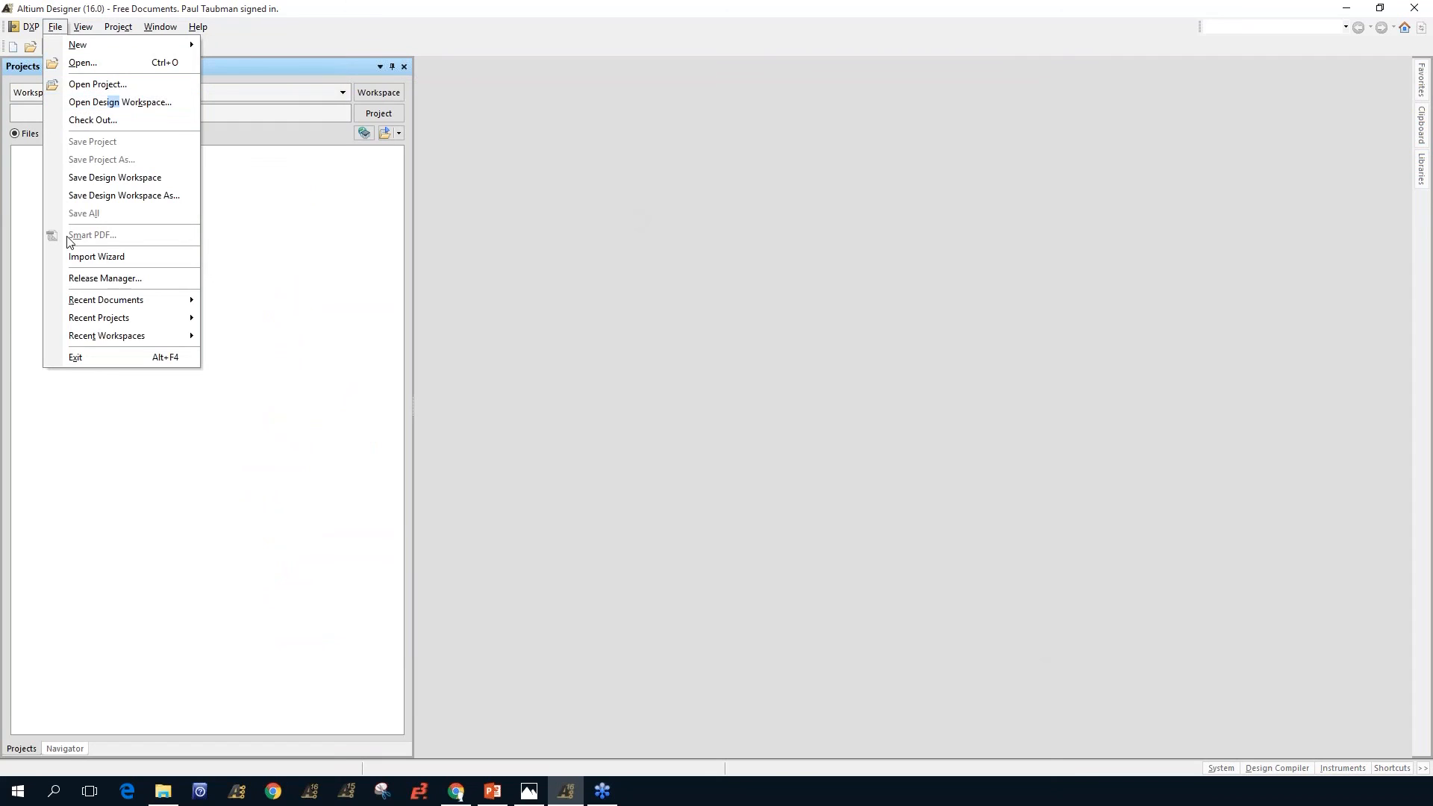
click(91, 120)
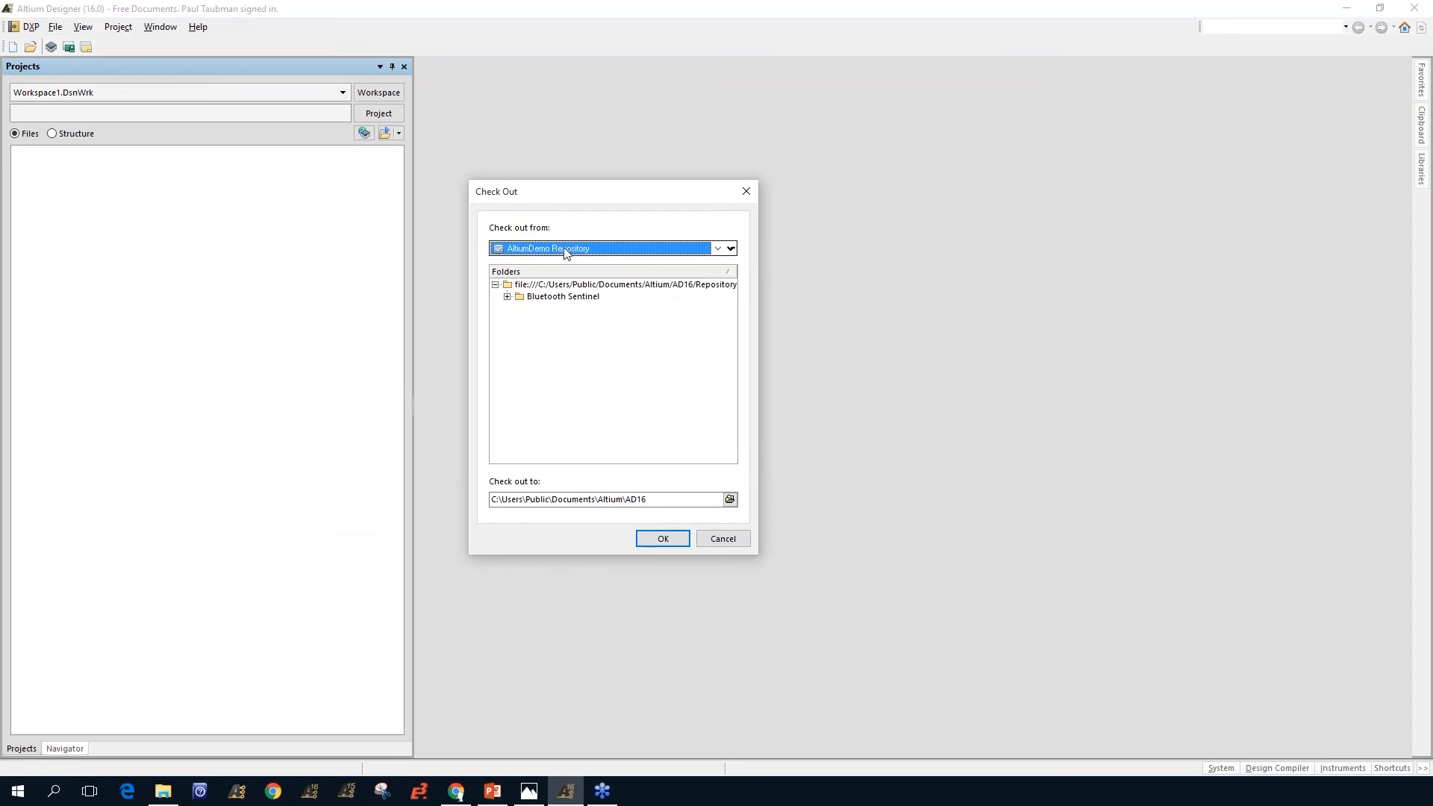
click(525, 299)
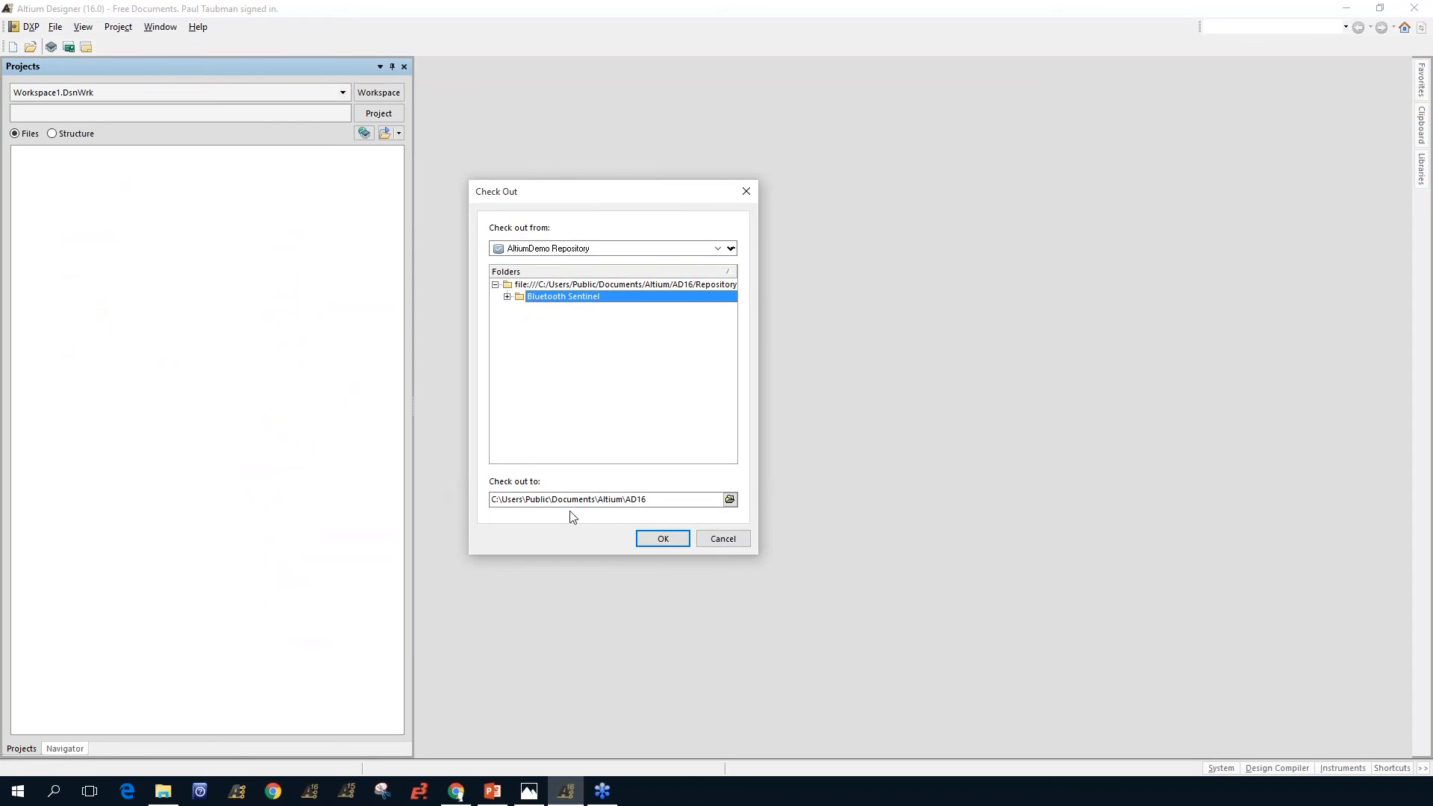
drag(646, 500, 433, 493)
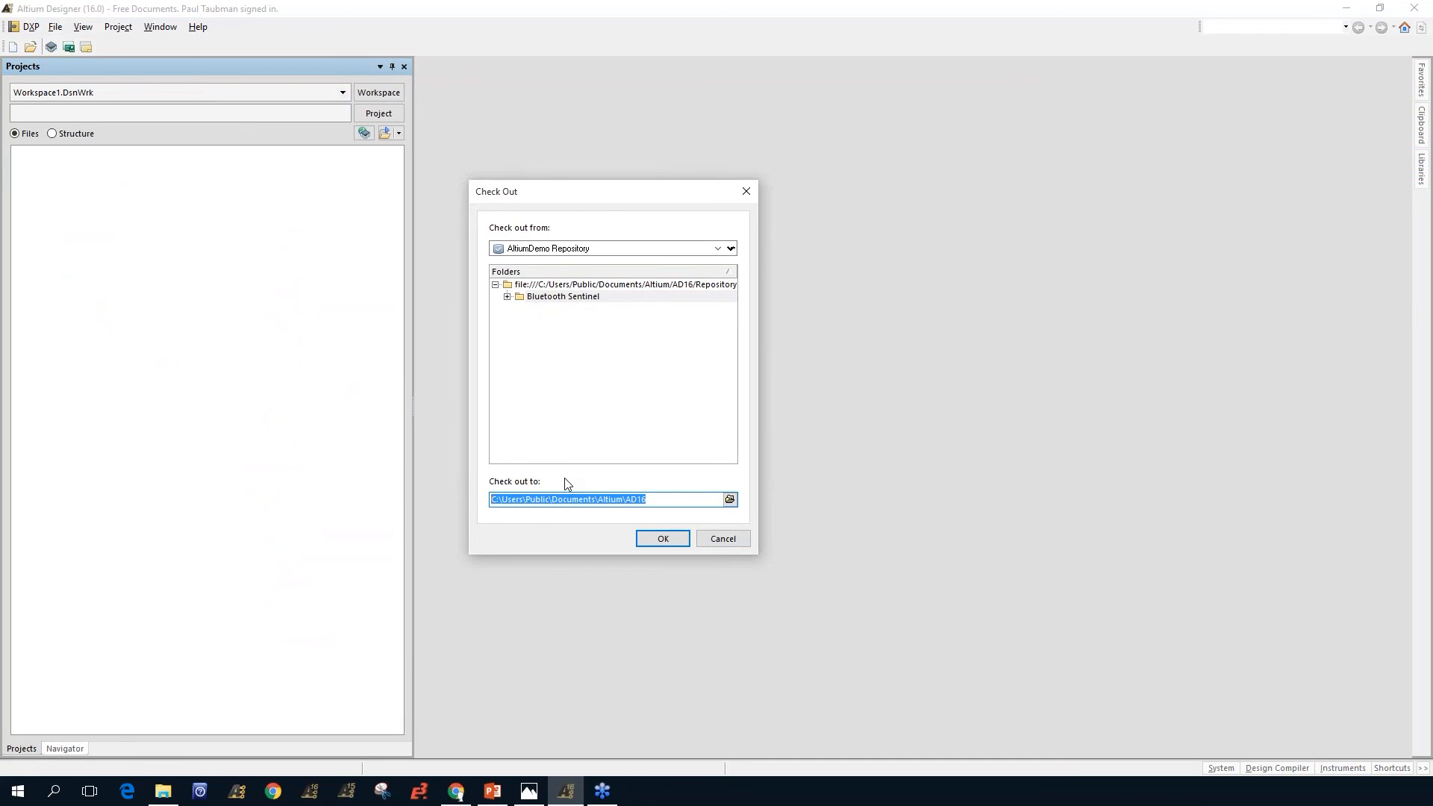
key(ctrl+v)
click(662, 539)
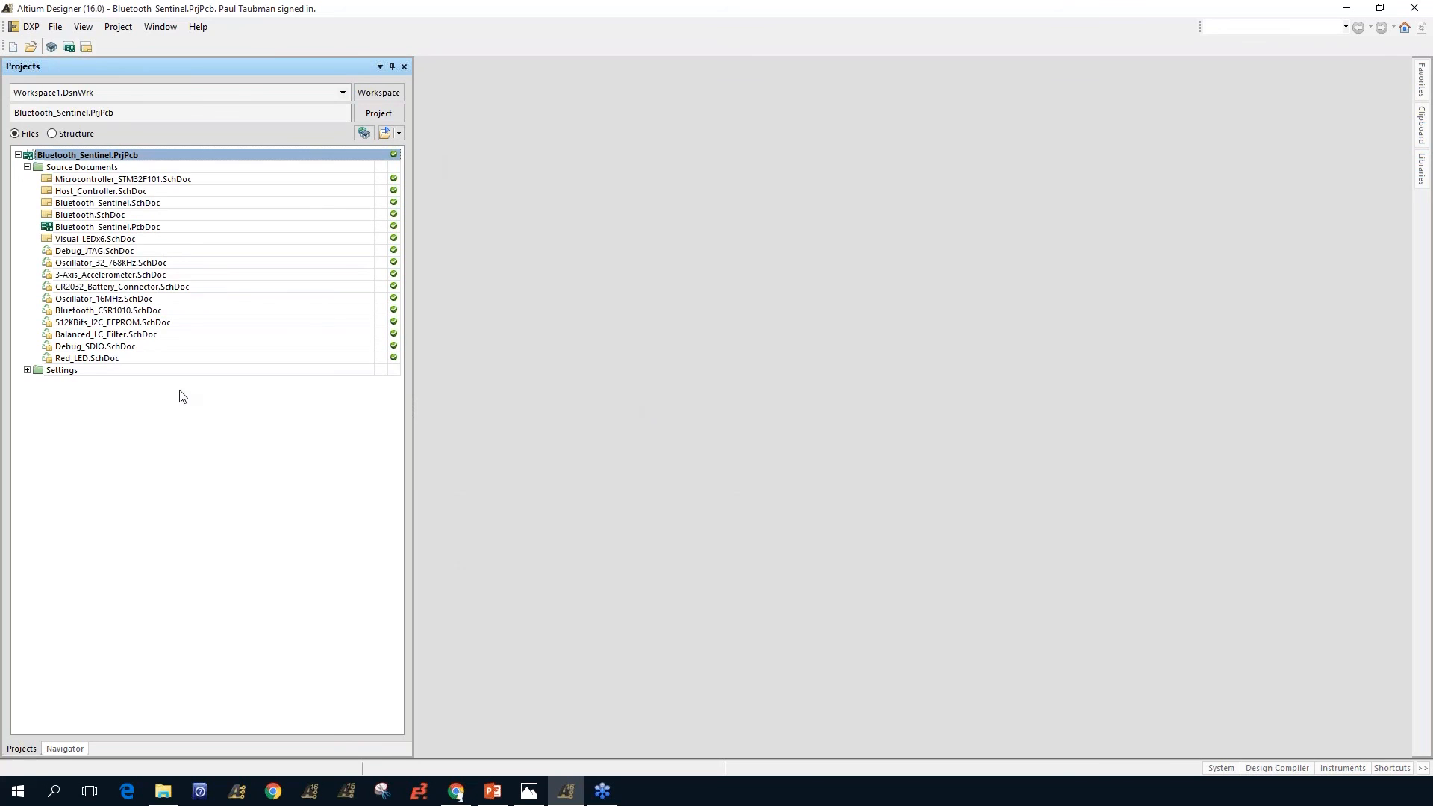
Step: Examine the checked-out Workspace folder in File Explorer and view the TortoiseSVN commands available for its Managed folder
click(165, 791)
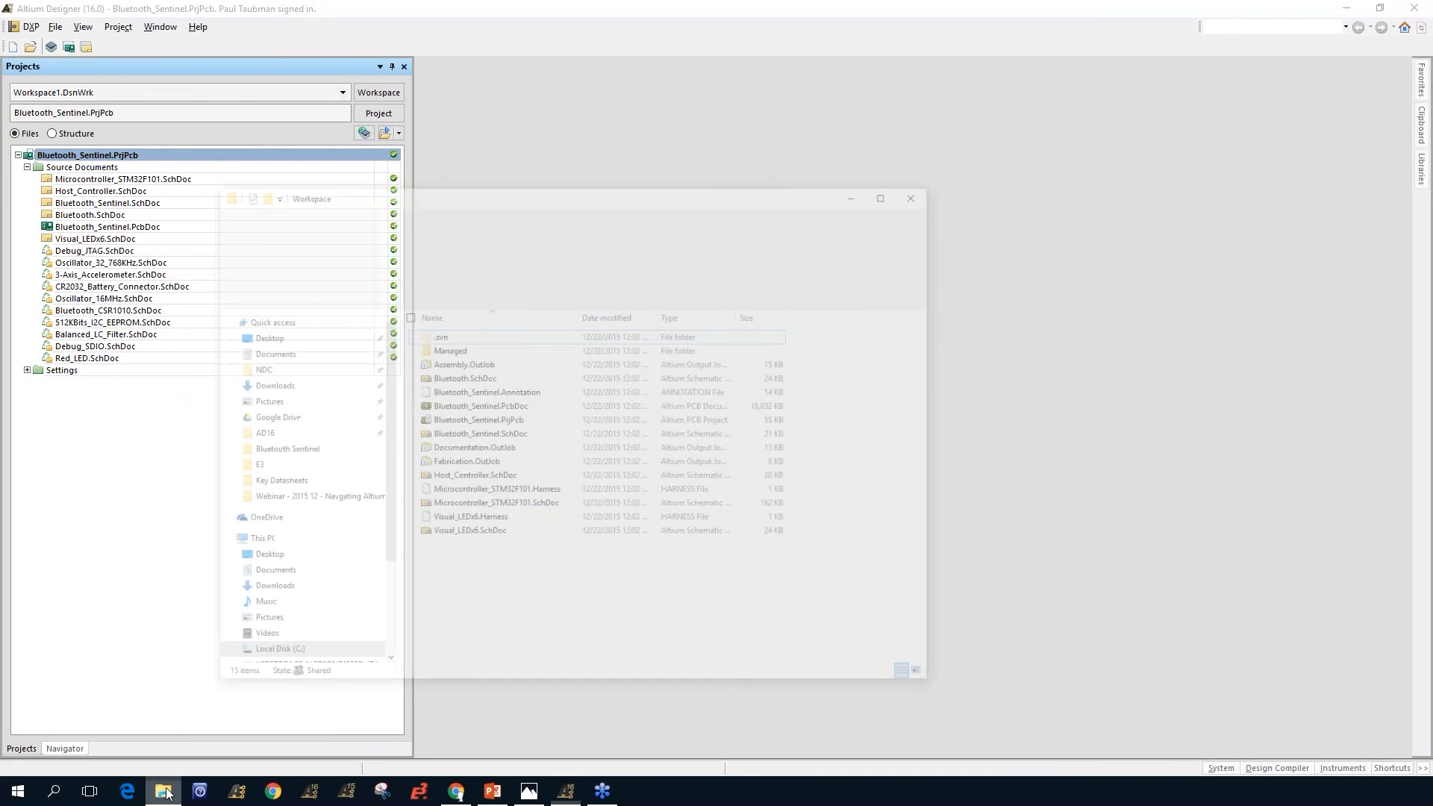
key(alt+Up)
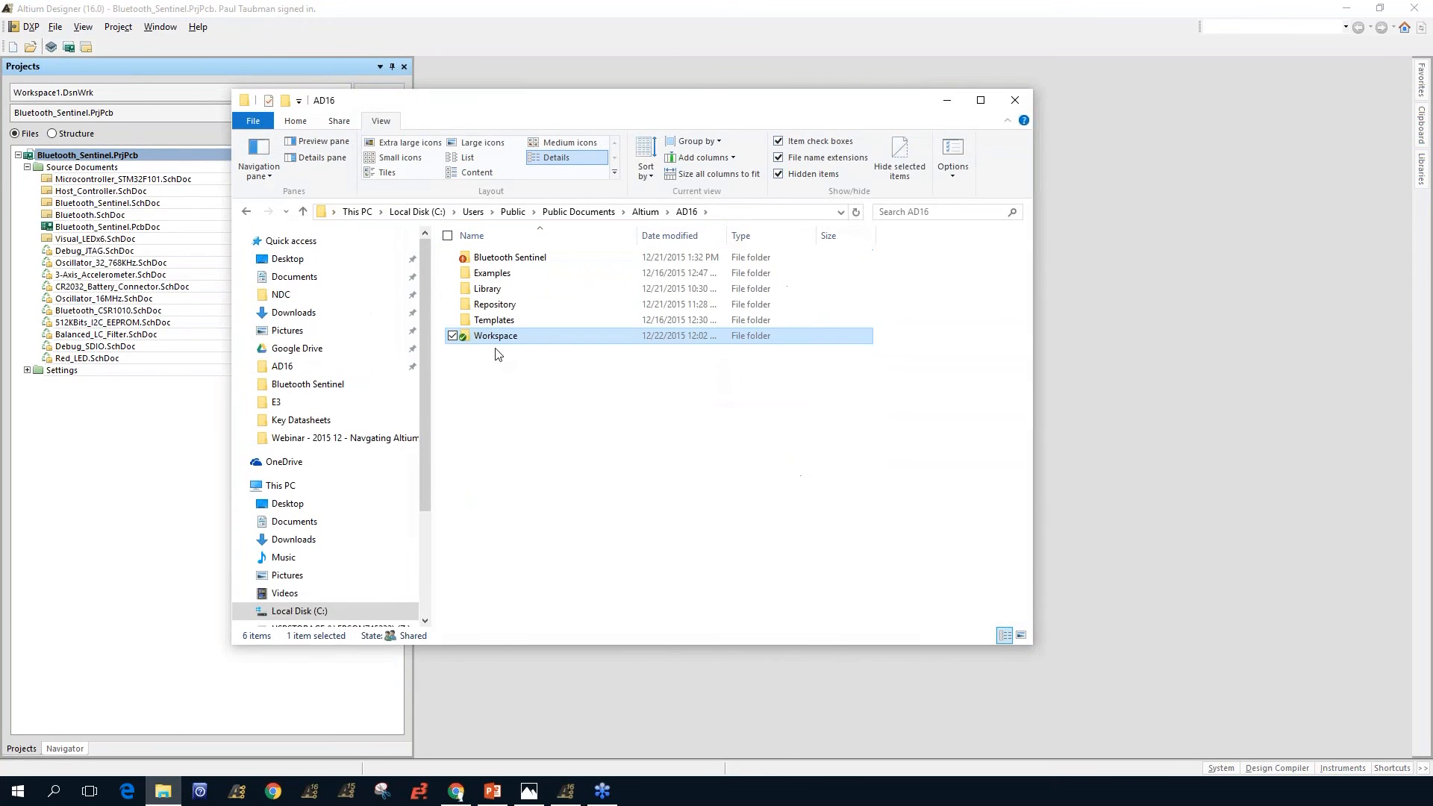
double_click(491, 337)
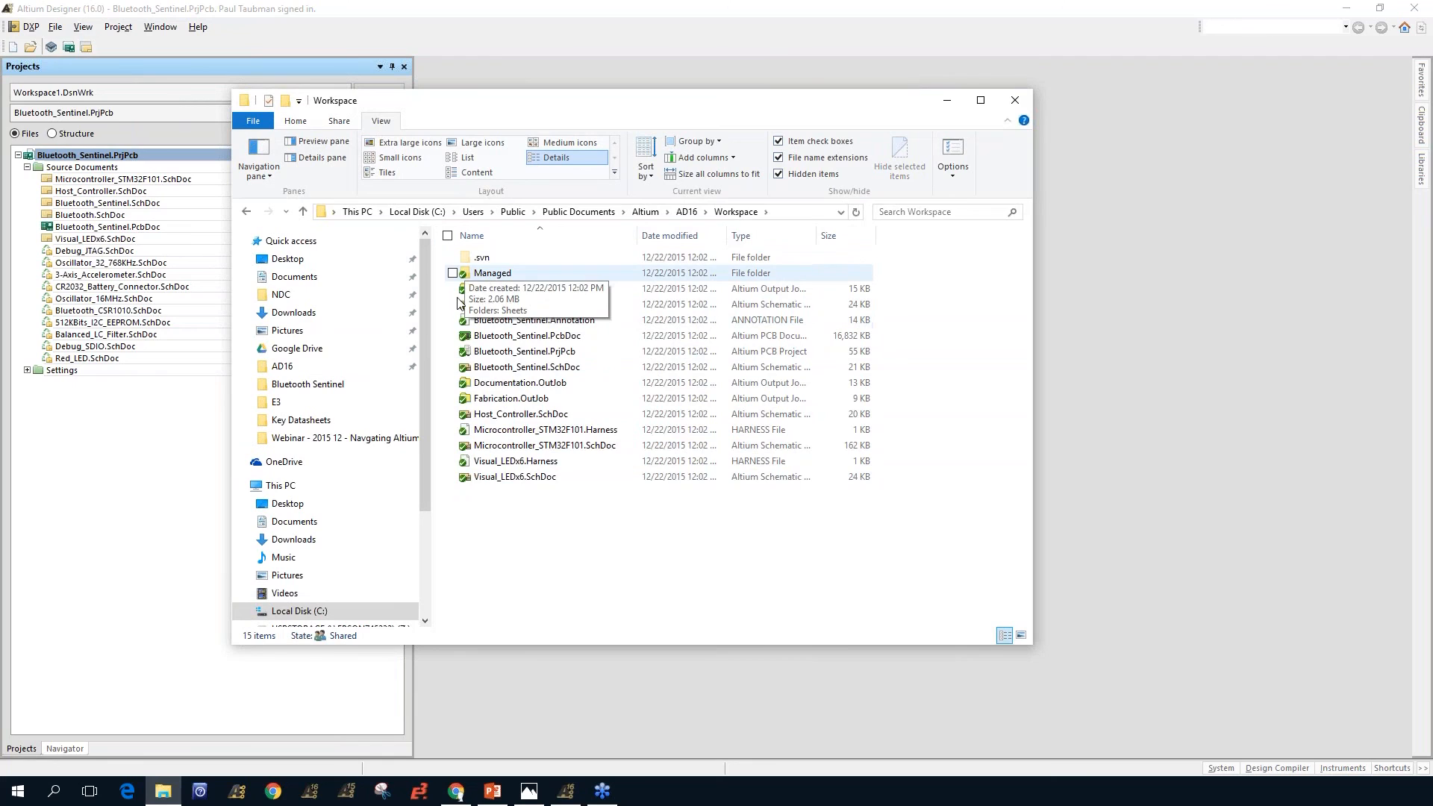
click(486, 274)
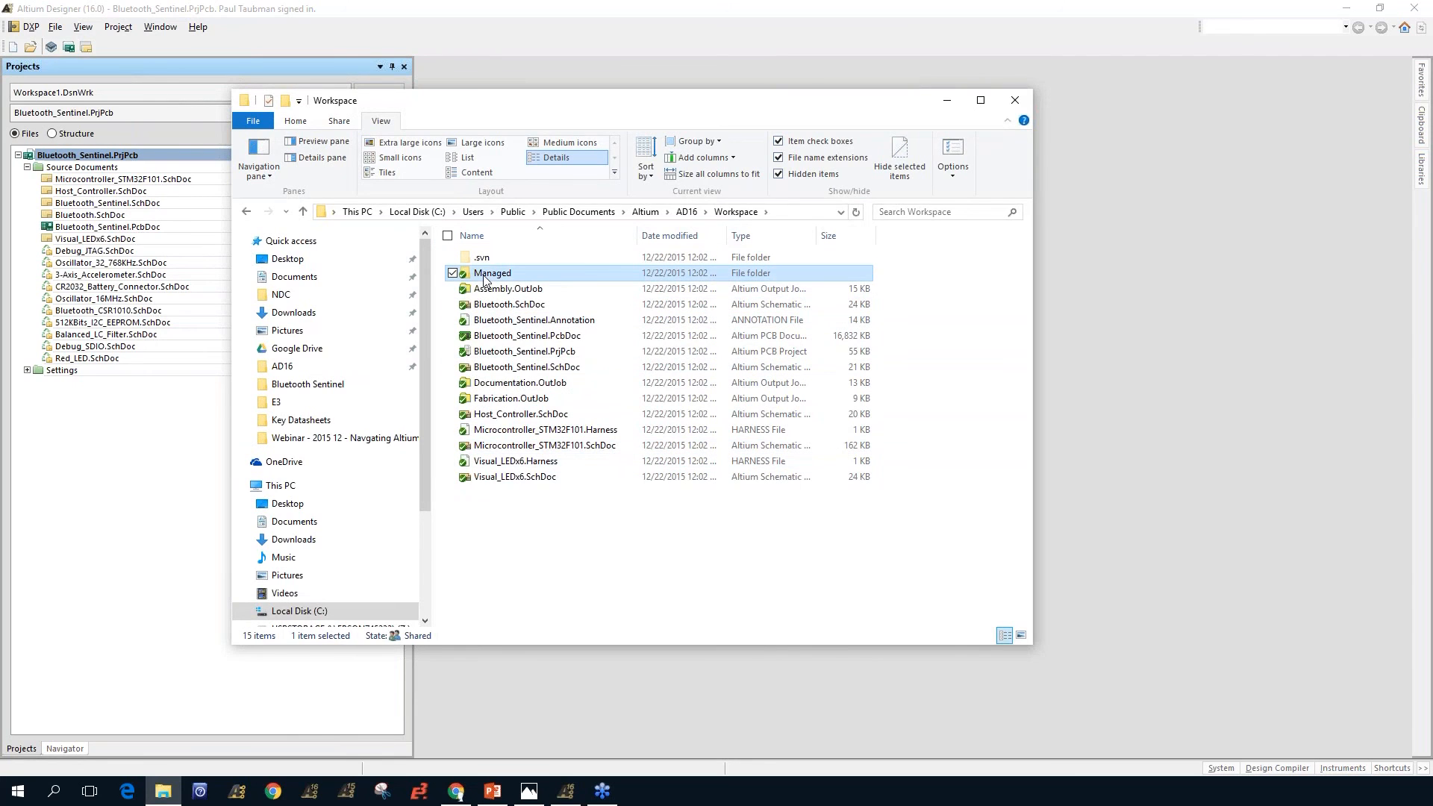
right_click(485, 278)
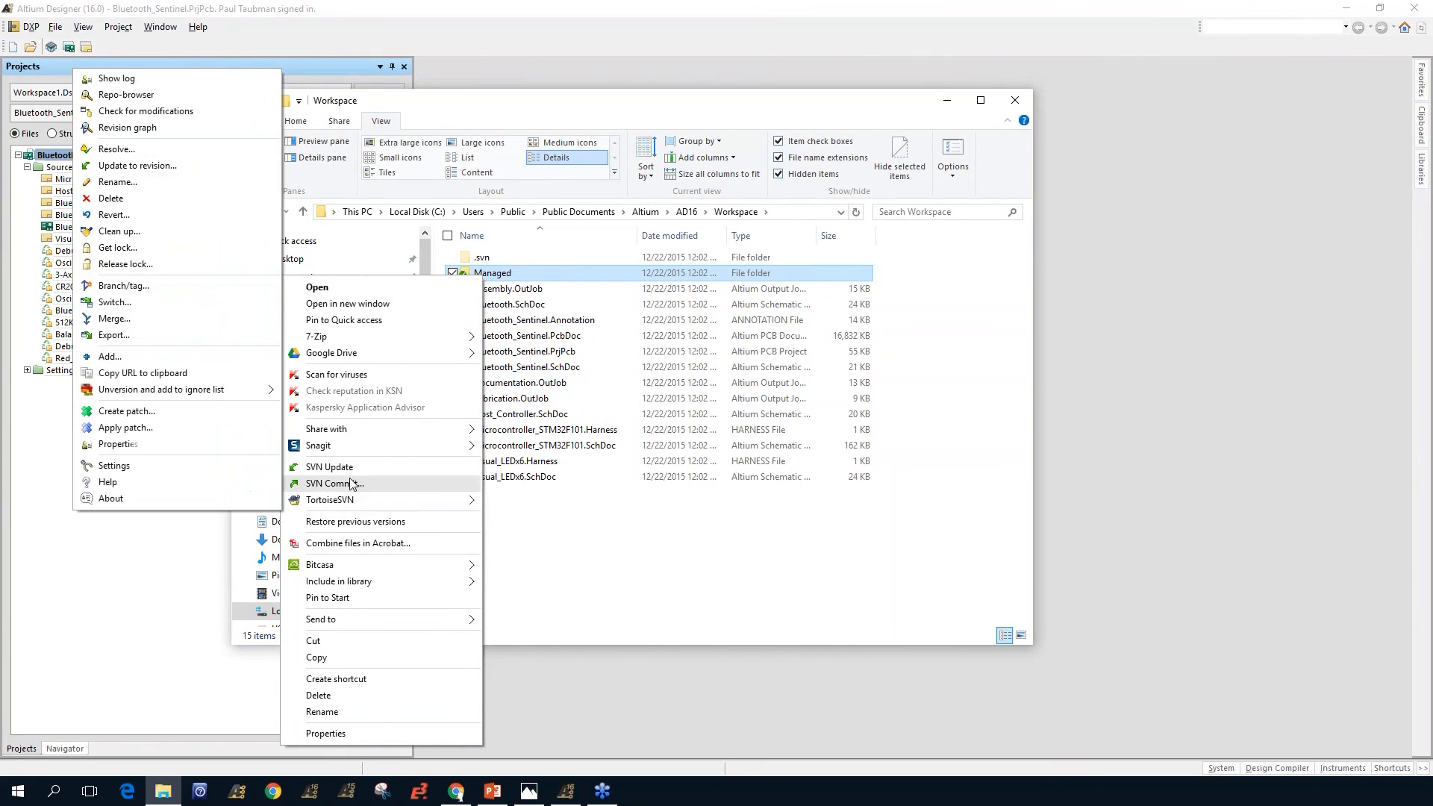
mouse_move(348, 501)
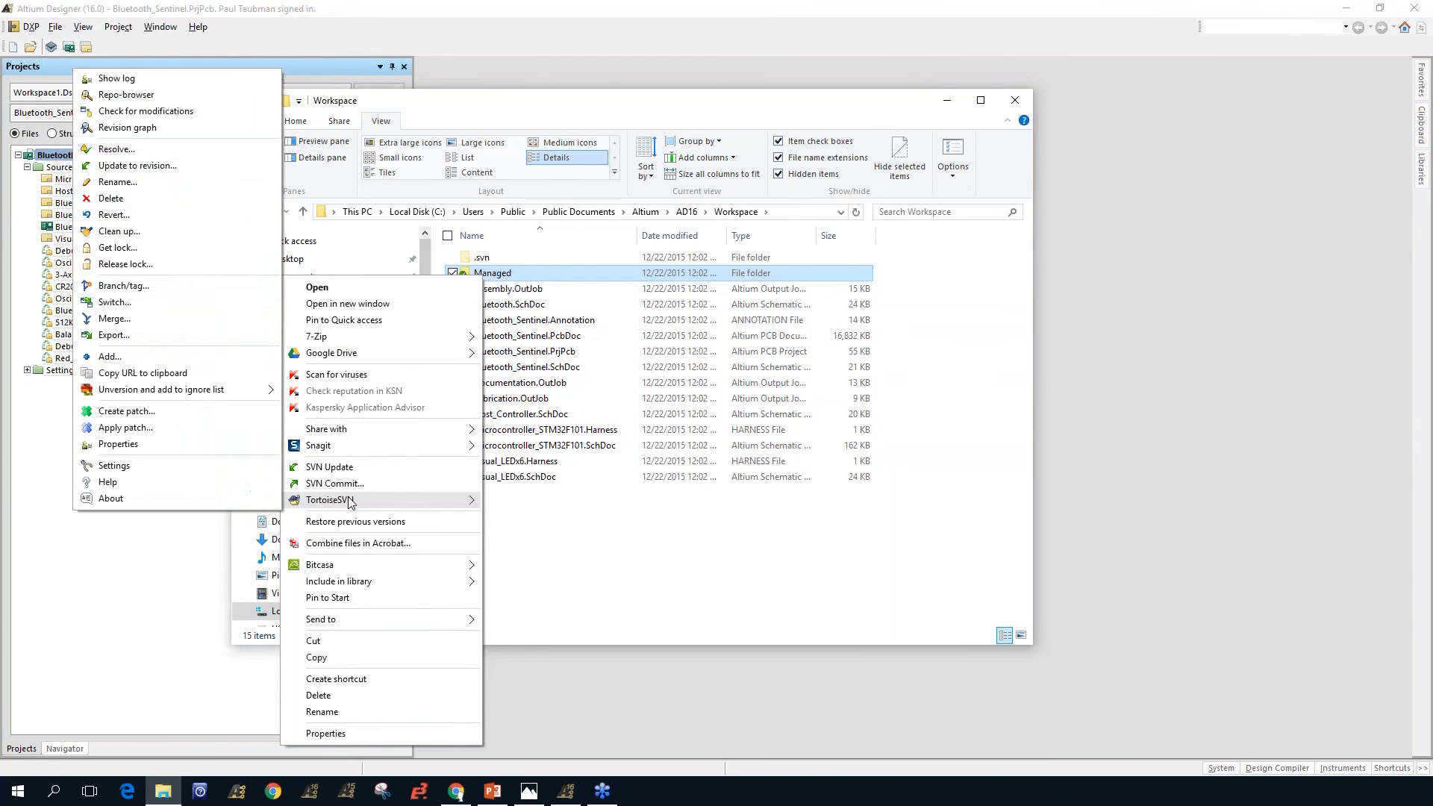
click(525, 539)
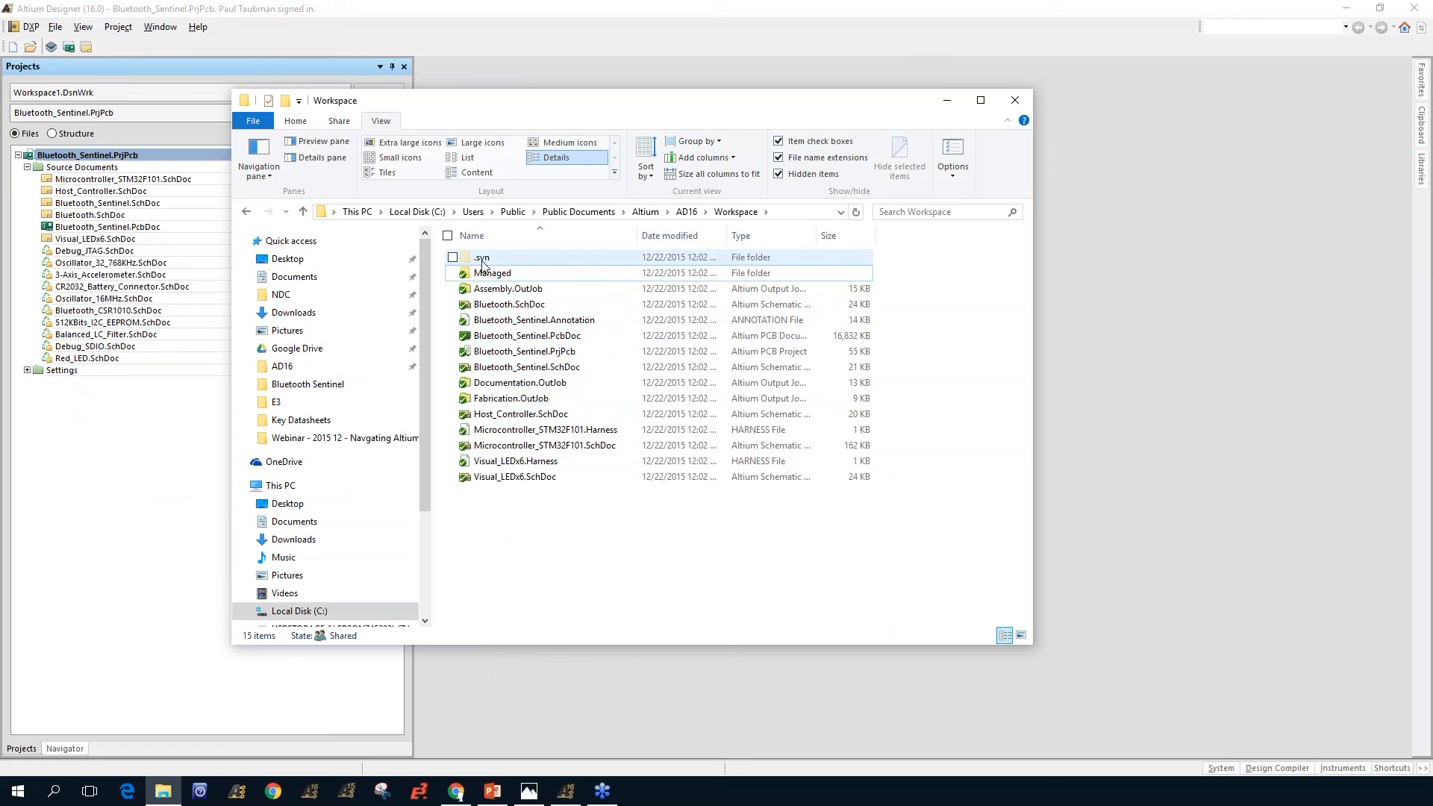
Step: Turn the display of hidden items off and on again for the .svn folder, and return to Altium Designer
click(779, 174)
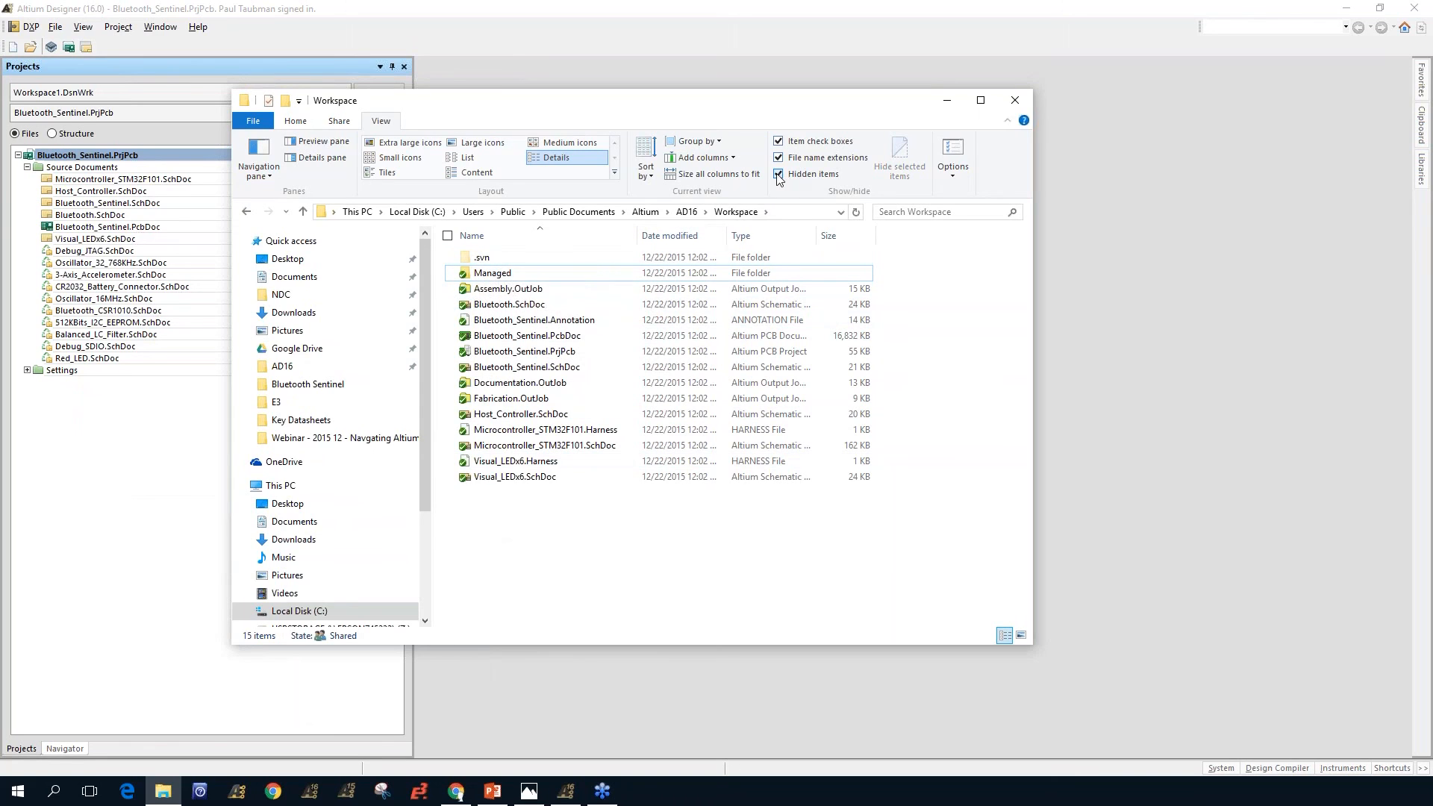
click(780, 174)
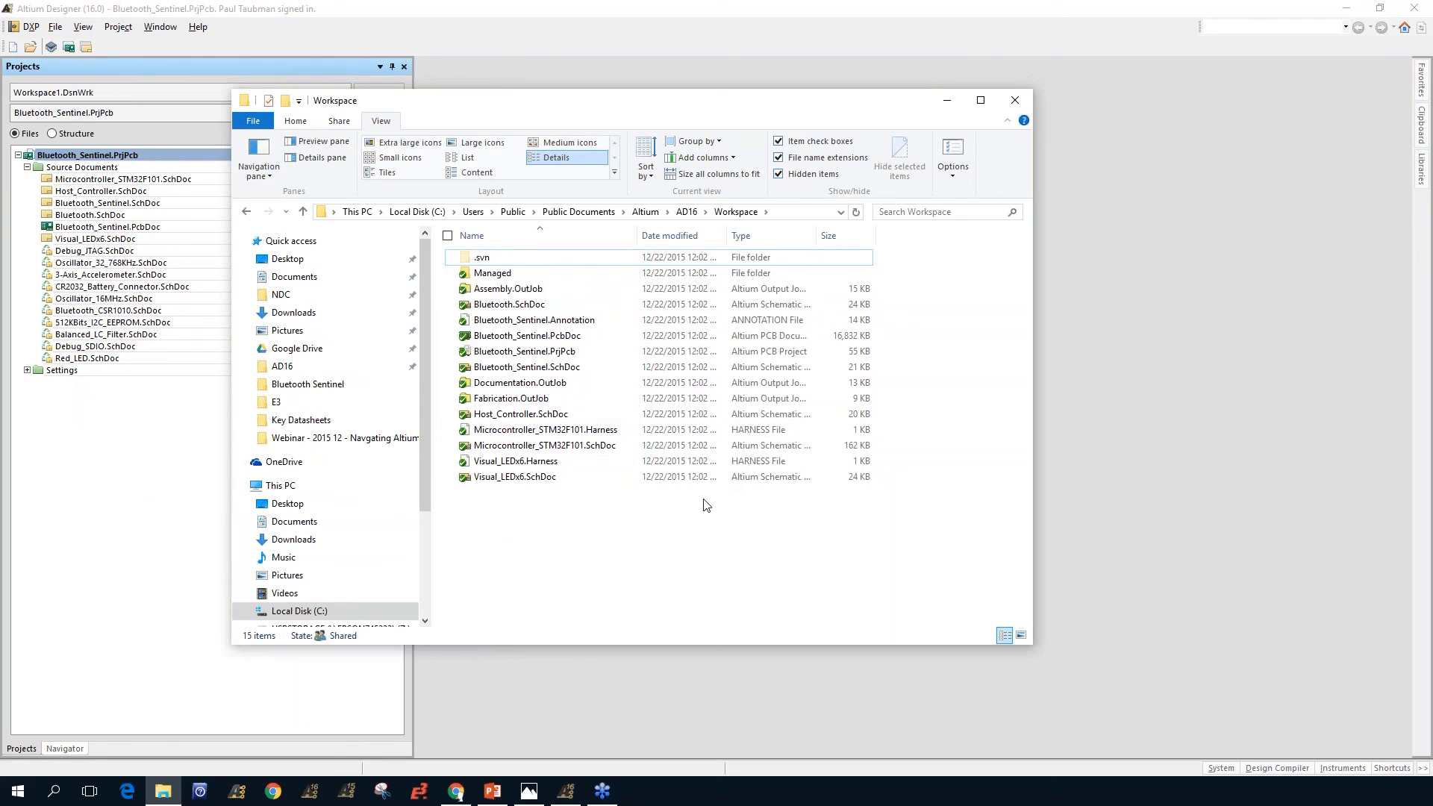
click(947, 100)
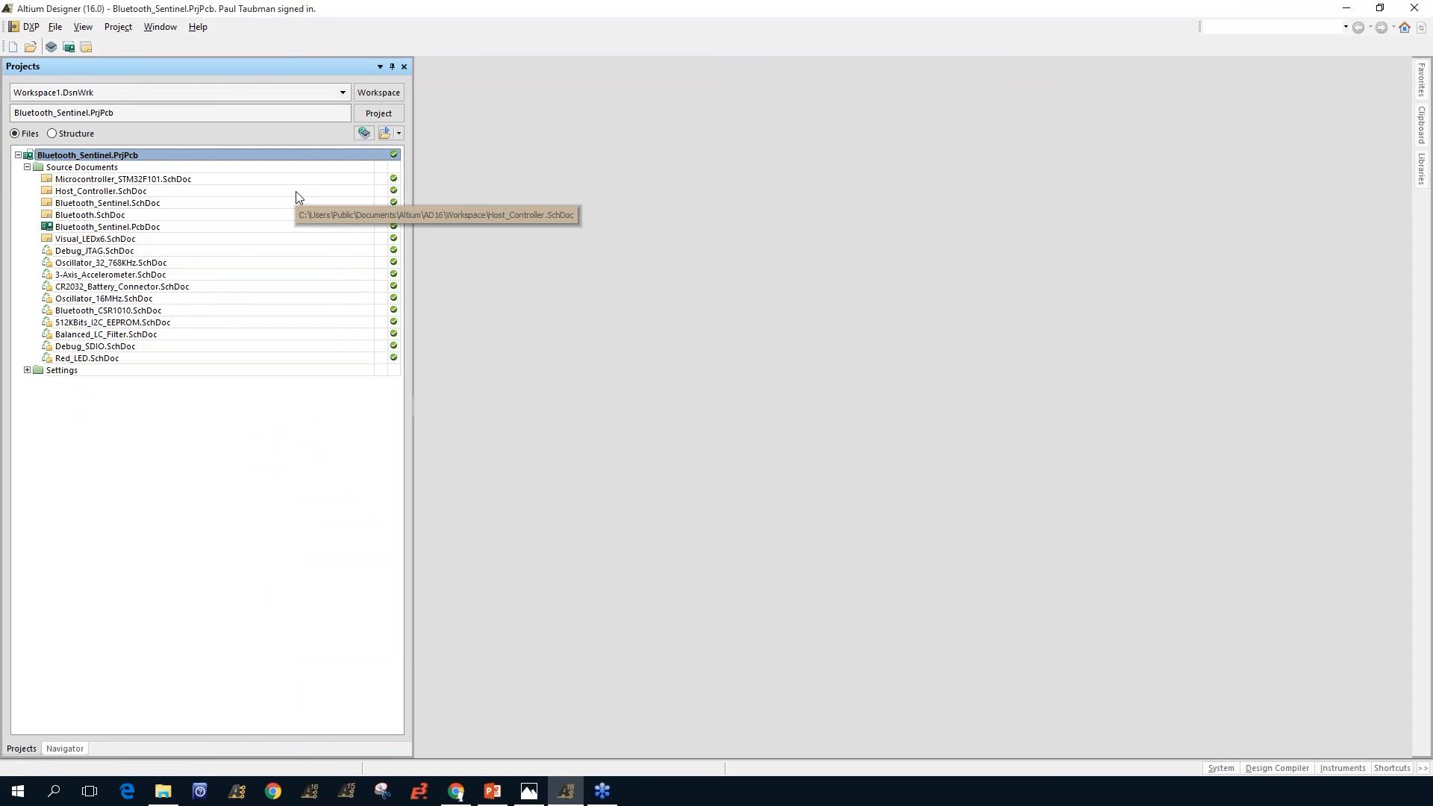
Step: Open Microcontroller_STM32F101.SchDoc, move the BOOT0 and BOOT1 resistor circuits with the boot mode table upward on the sheet, and save the document
double_click(170, 180)
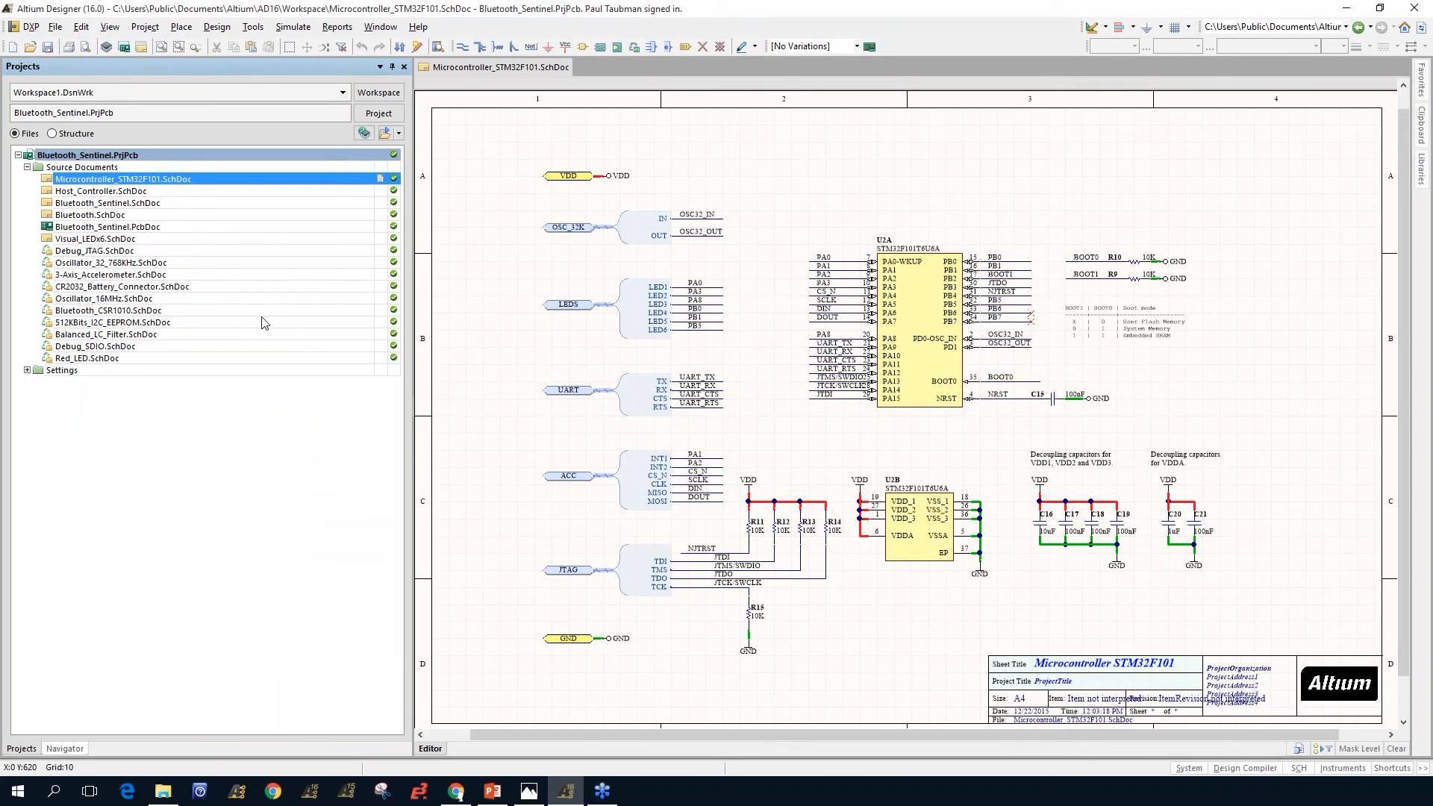
drag(1063, 207, 1273, 382)
drag(1087, 265, 1096, 171)
click(1168, 308)
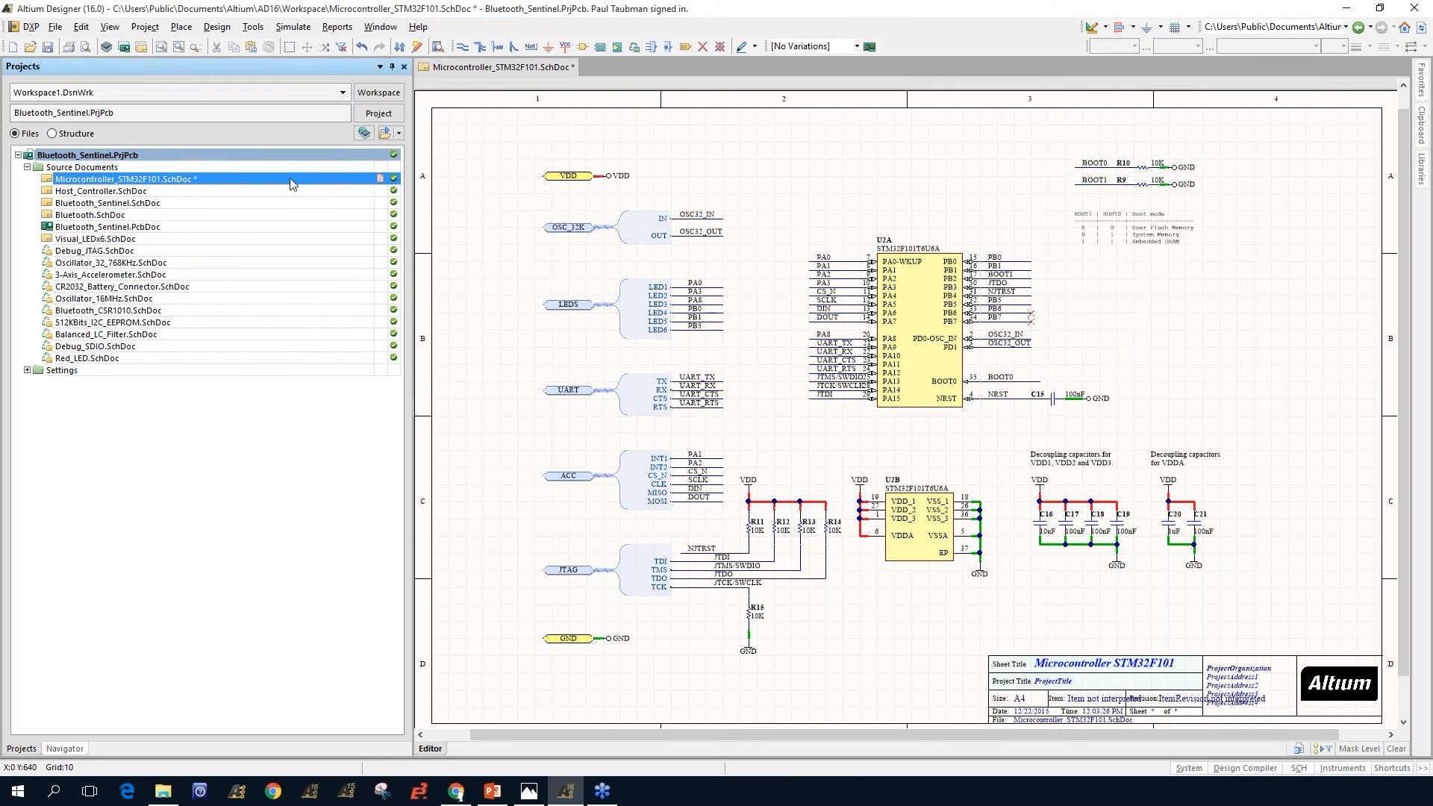
right_click(291, 179)
click(331, 286)
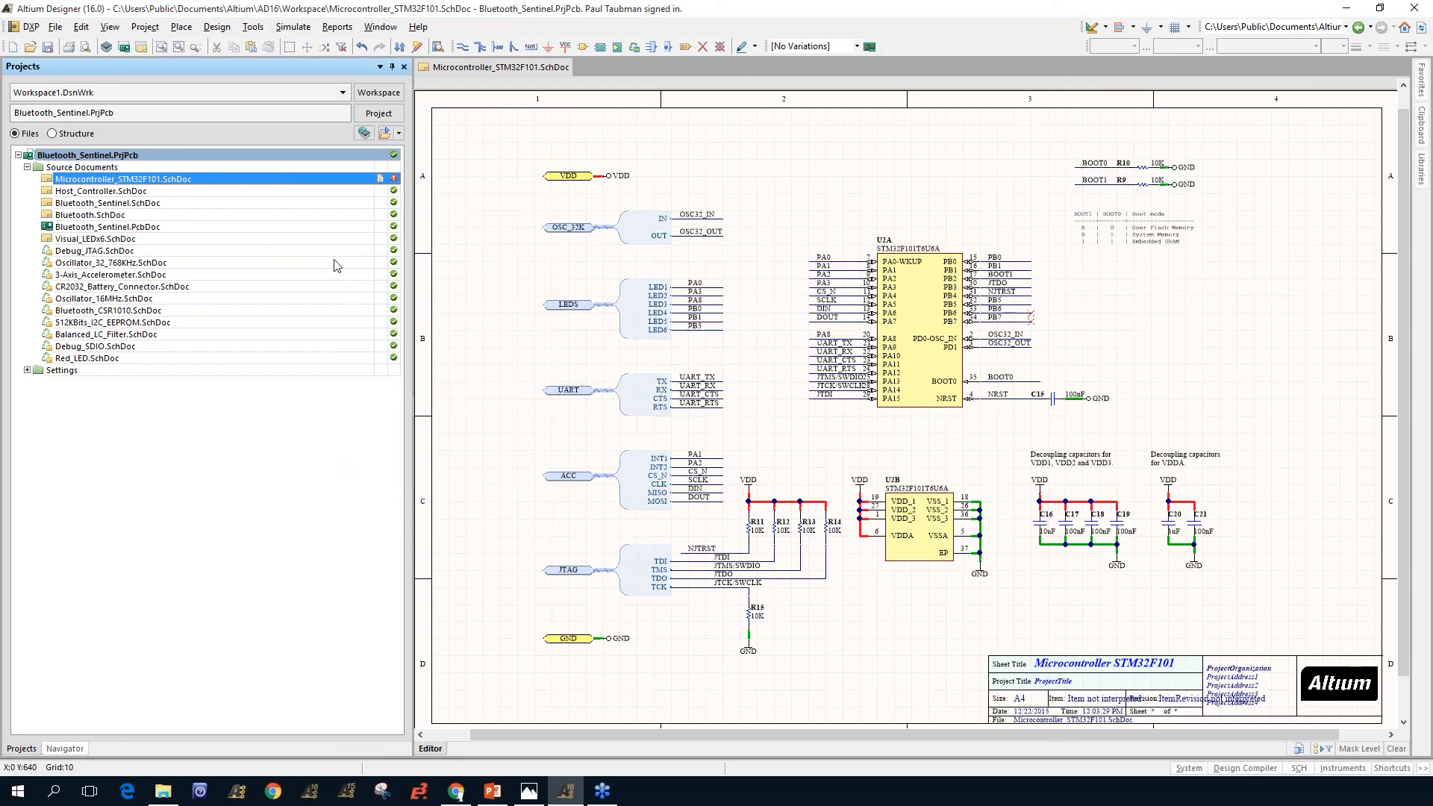
Step: Refresh the version control status of Microcontroller_STM32F101.SchDoc
right_click(271, 180)
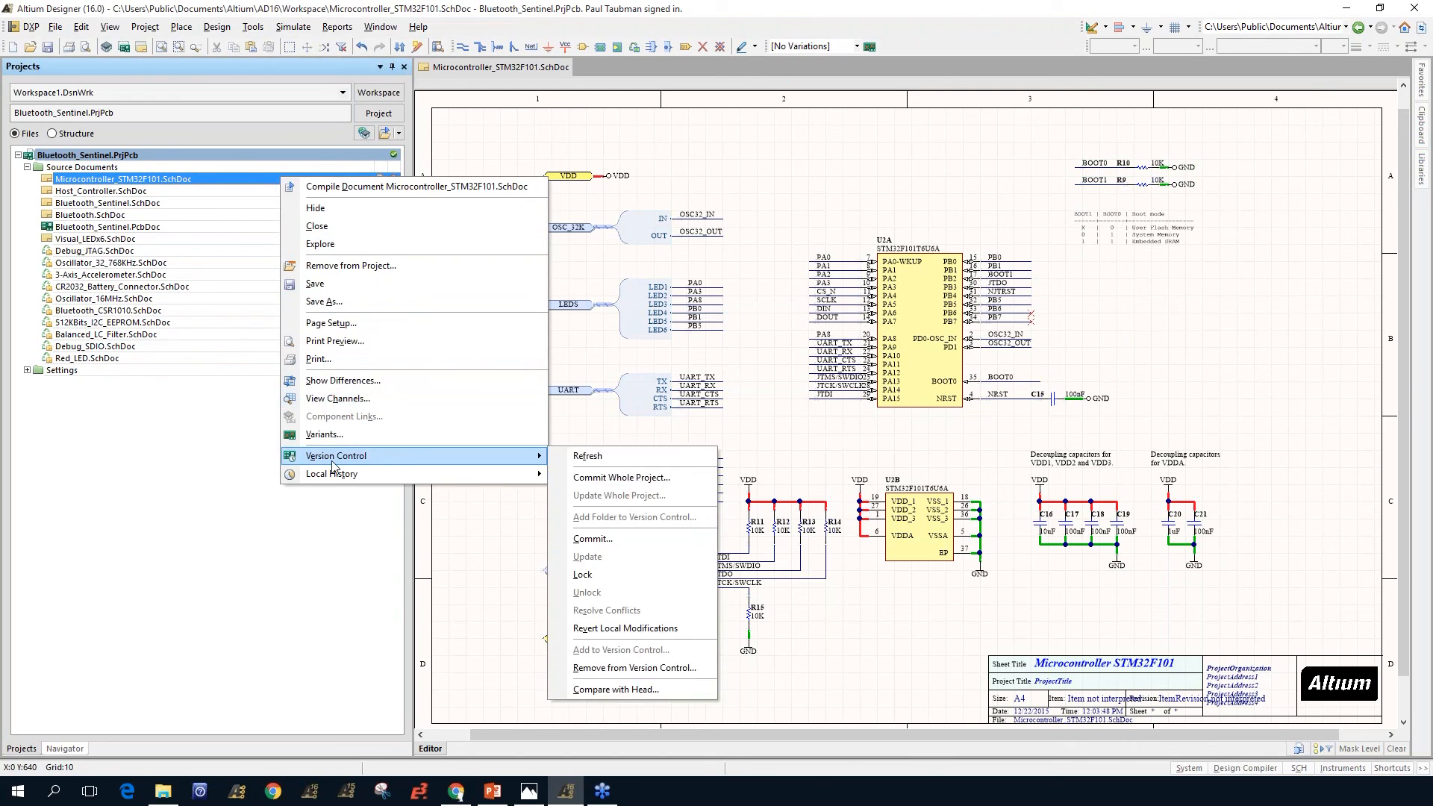
mouse_move(545, 458)
click(614, 461)
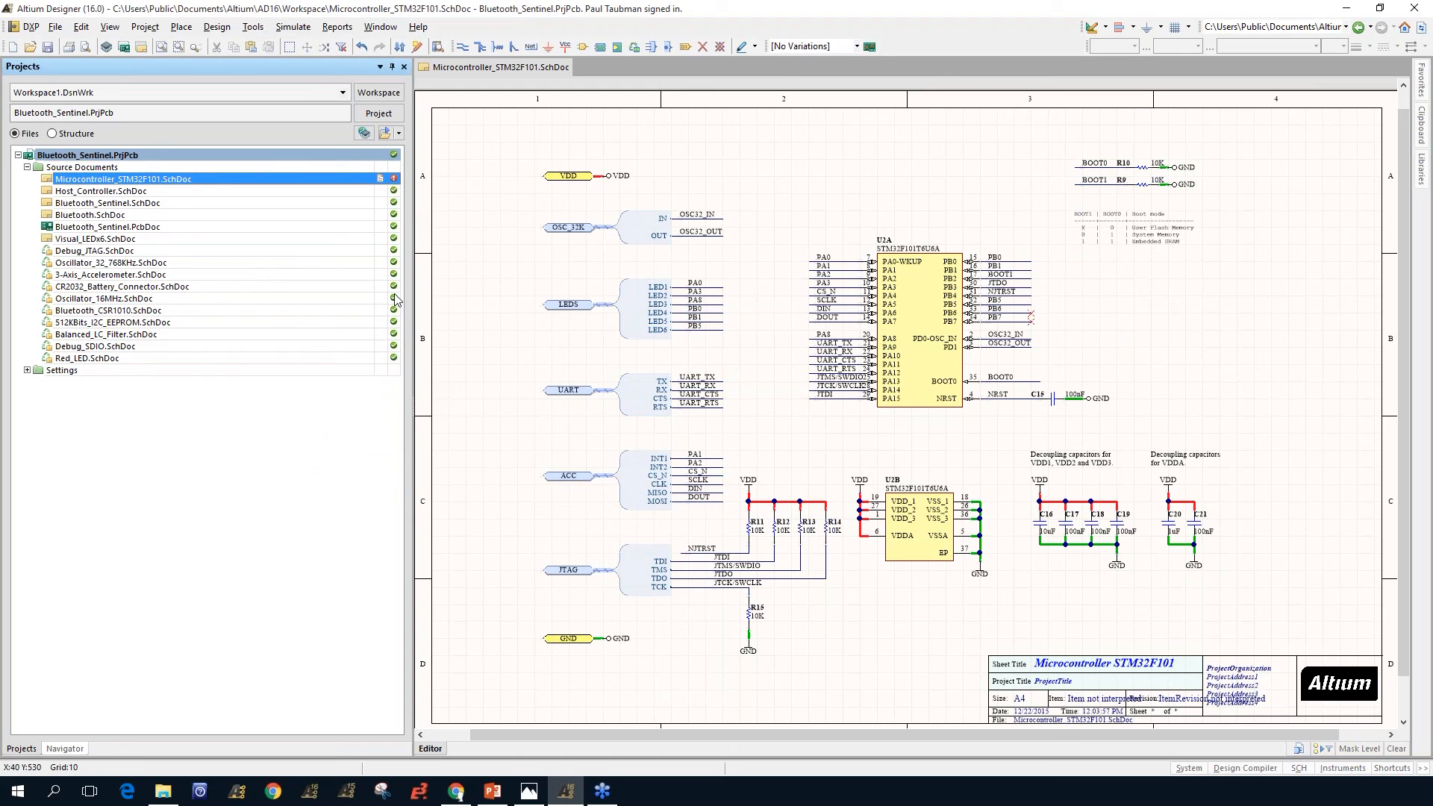
Step: View the version control commands available for the modified Microcontroller_STM32F101.SchDoc without running any of them
mouse_move(396, 299)
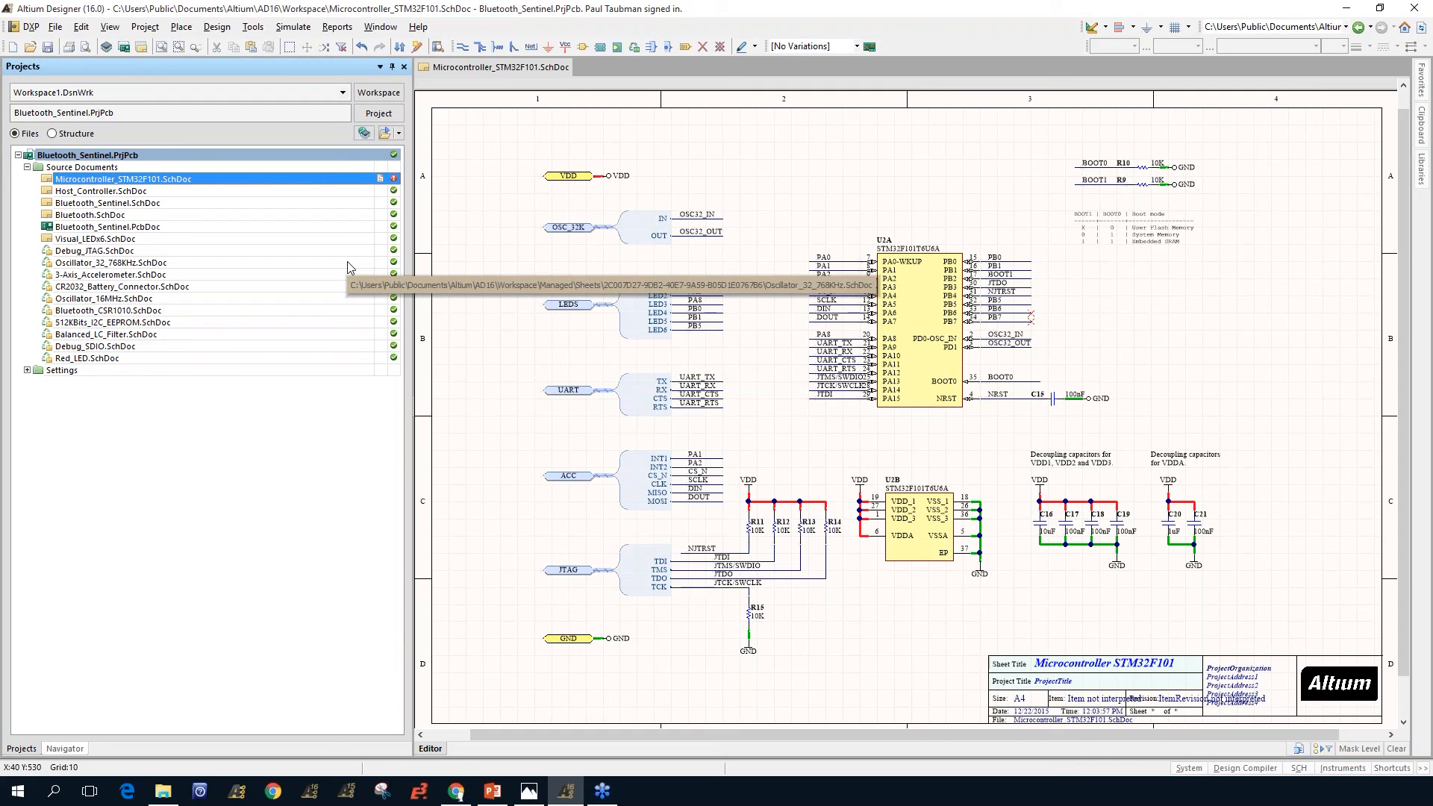
right_click(319, 177)
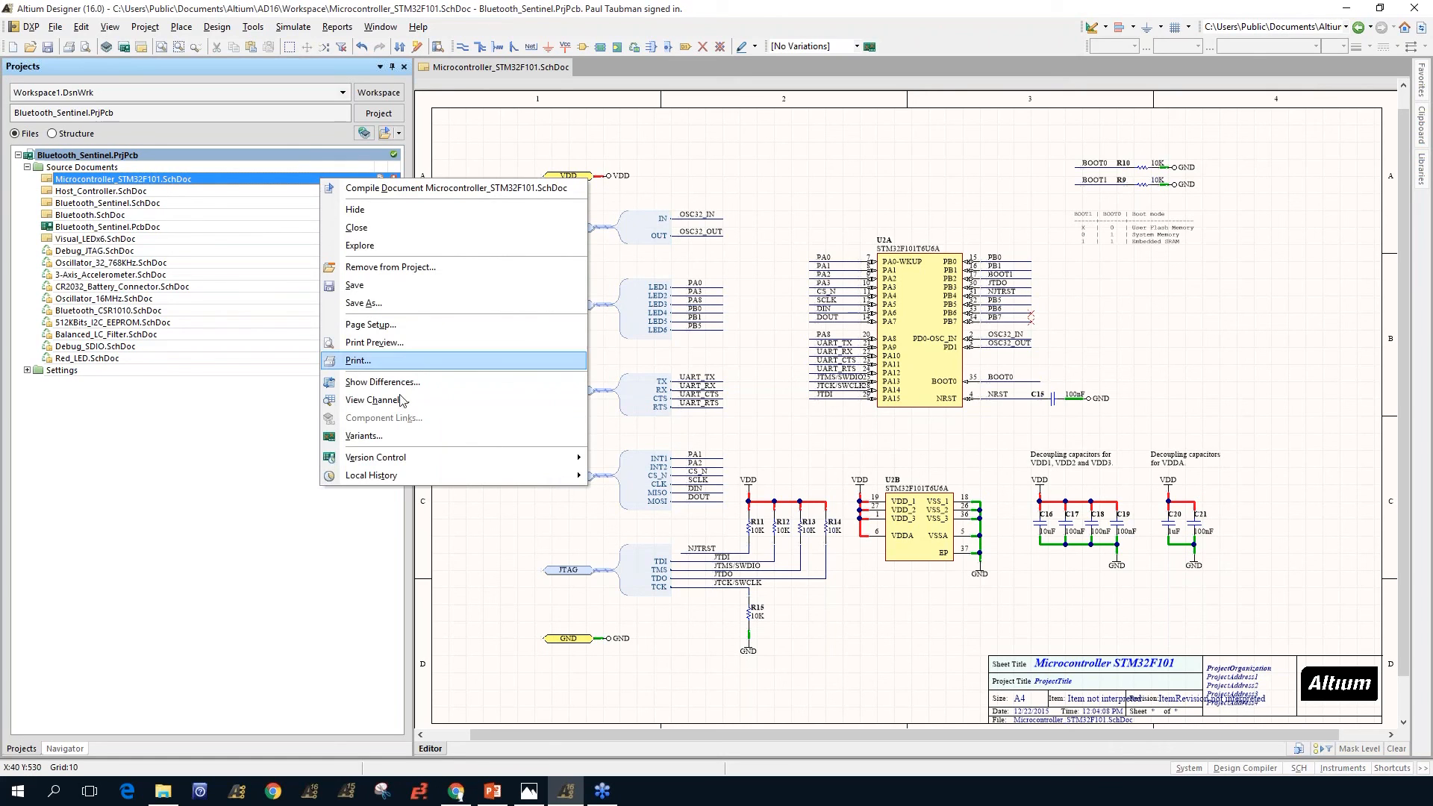
mouse_move(392, 459)
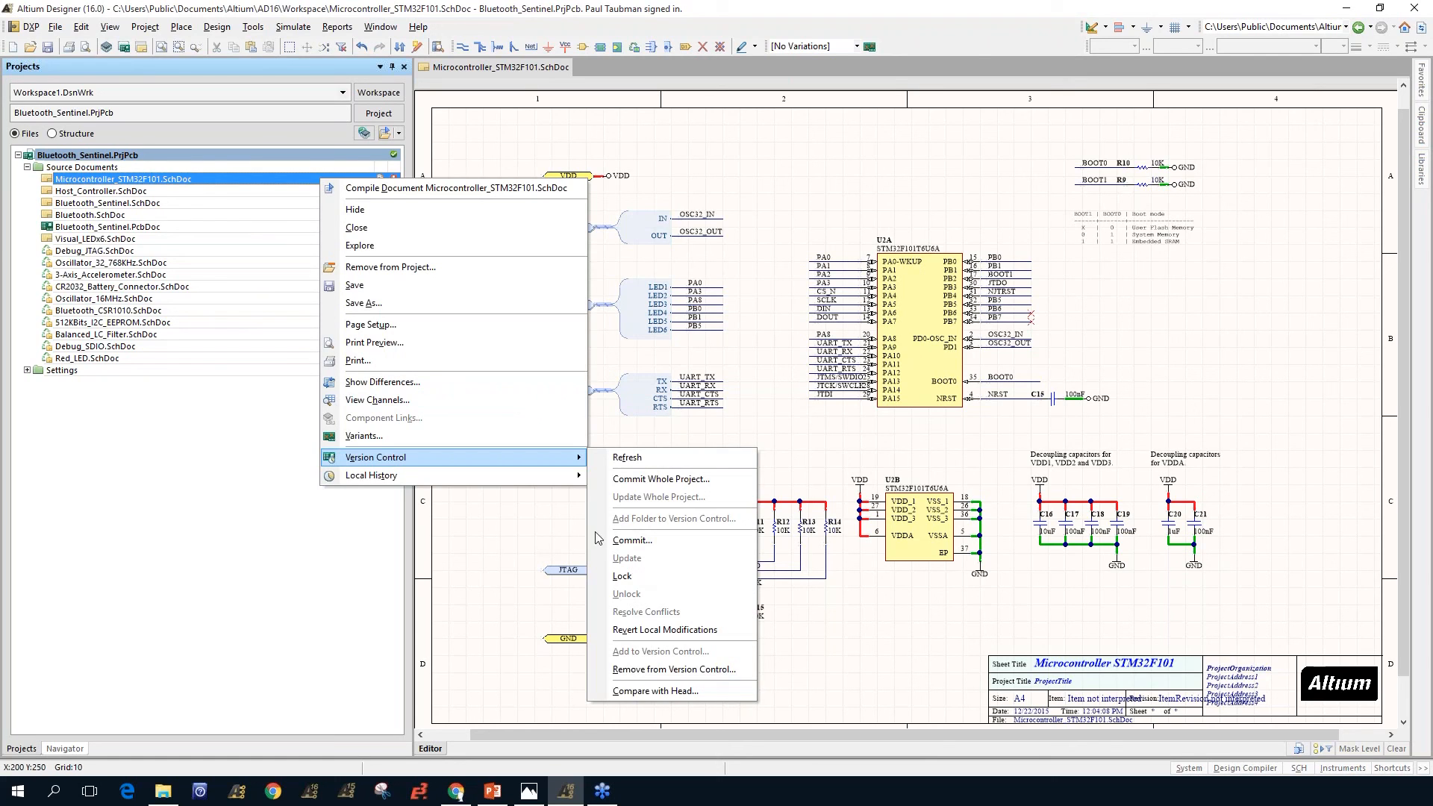
click(652, 444)
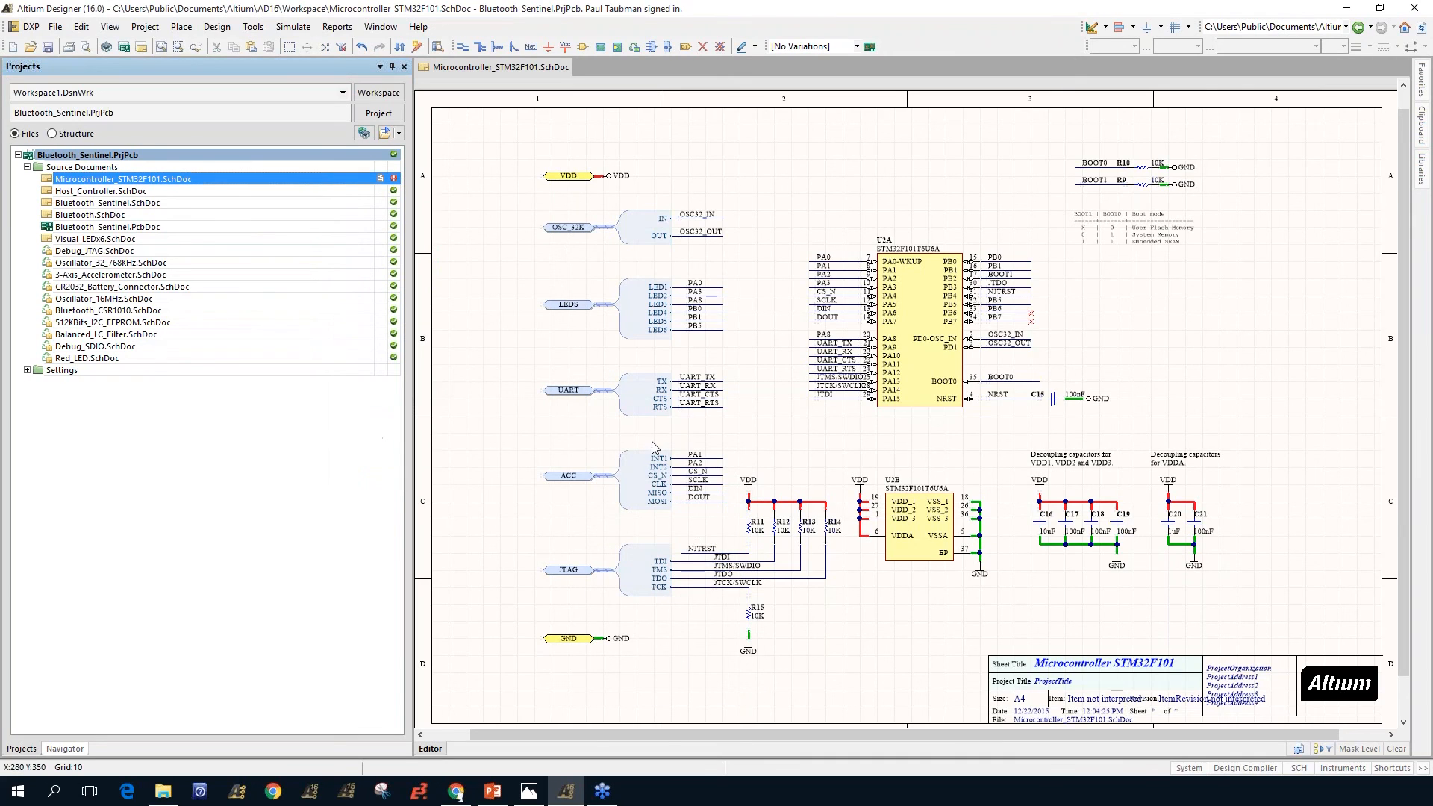